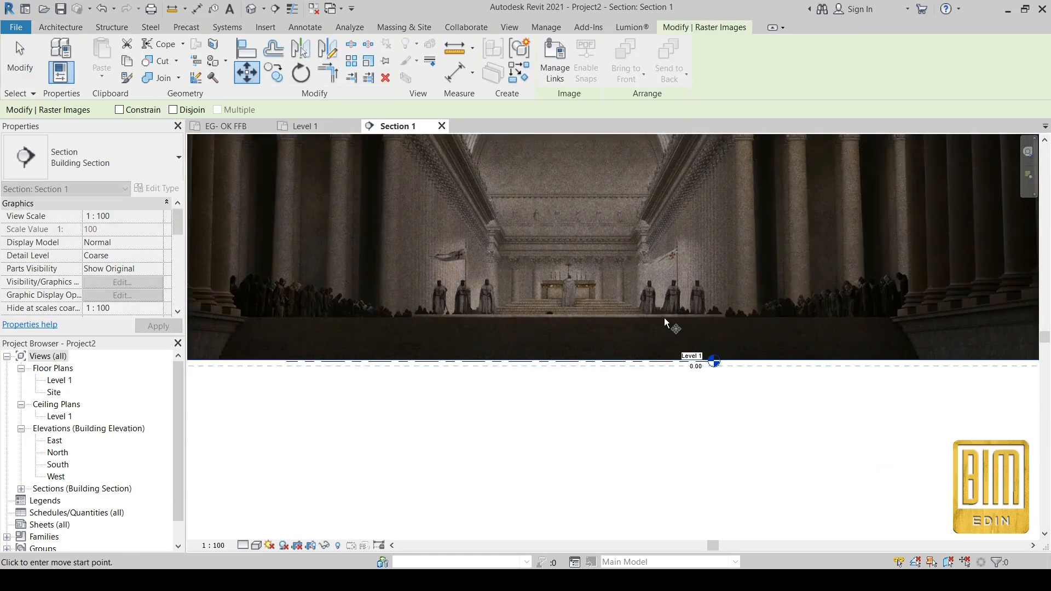
Step: Move the raster image vertically so the floor line beneath the knights sits on Level 1
click(665, 317)
click(666, 361)
scroll(668, 364, up, 2)
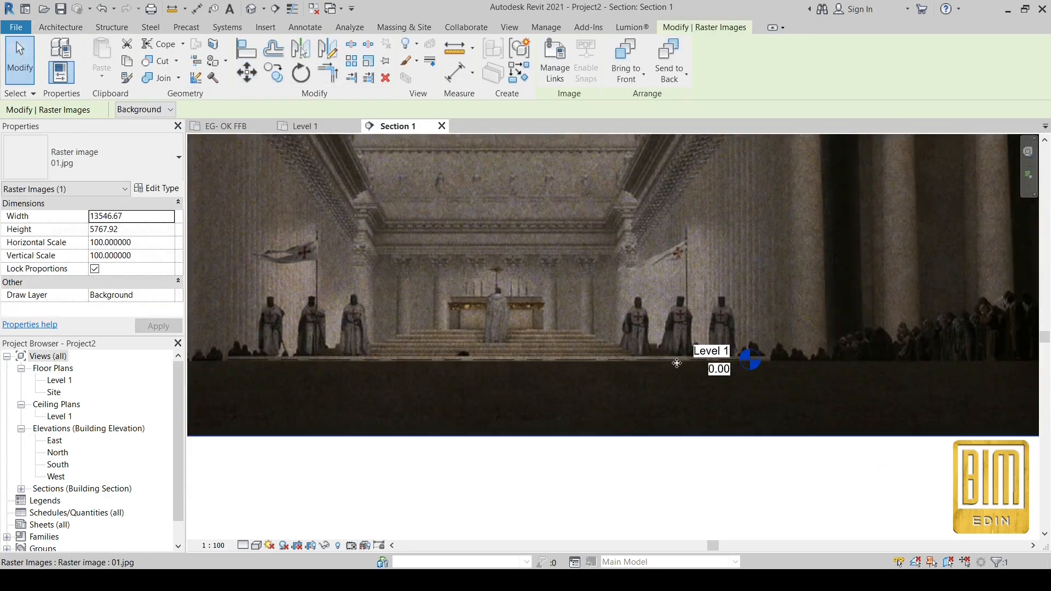
Step: Extend the end of the Level 1 line further to the right across the reference image
scroll(688, 350, down, 2)
click(709, 352)
scroll(558, 333, down, 2)
drag(654, 342, 731, 343)
Step: Measure the height of the middle knight in the right-hand group, starting from Level 1
scroll(629, 343, up, 5)
click(454, 48)
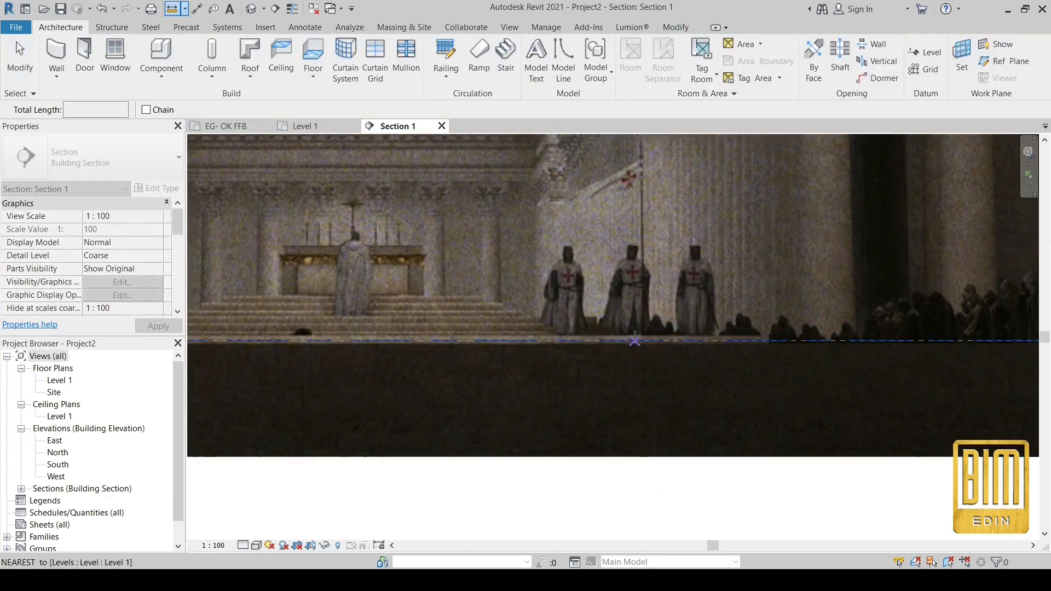
click(643, 339)
Step: Nudge the raster image down so the knights' feet line up with the Level 1 line
scroll(643, 336, down, 3)
scroll(638, 331, up, 6)
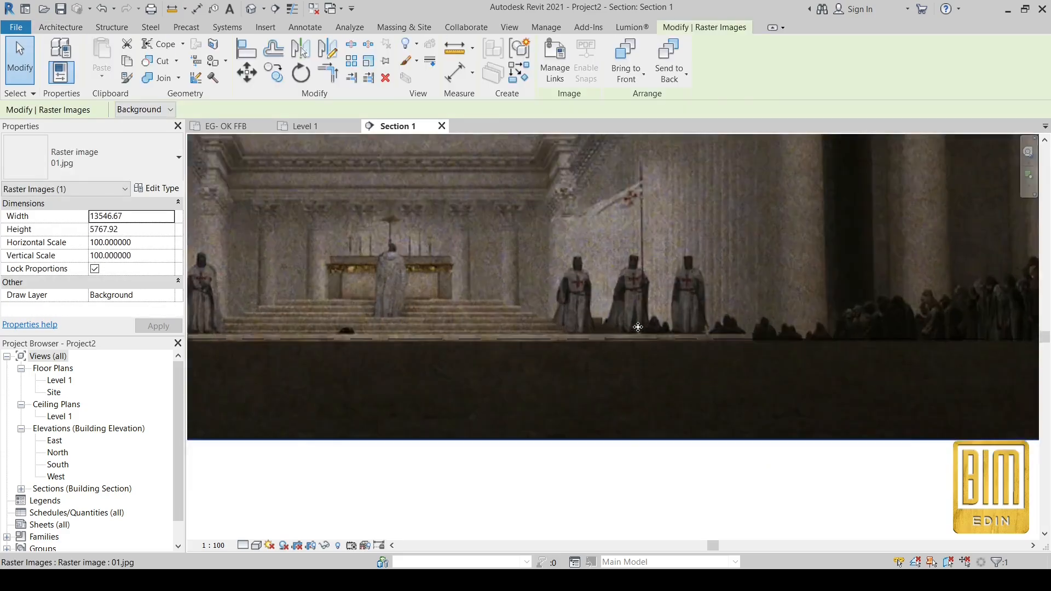
key(Down)
key(Down)
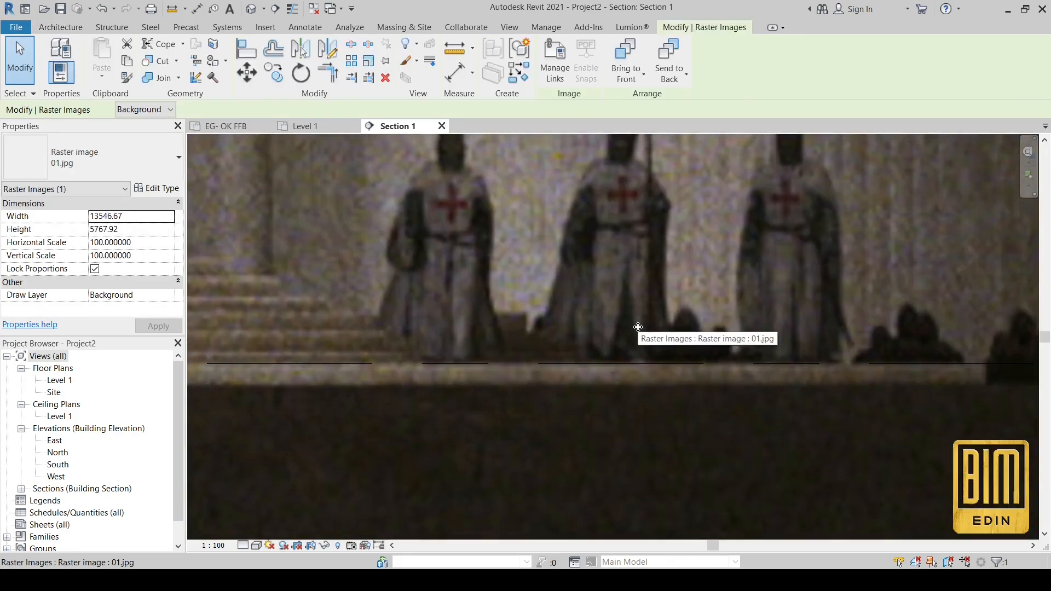
Step: Measure the middle knight's height and scale the raster image graphically to about 82.6% from the knight's feet
scroll(637, 327, down, 2)
click(172, 9)
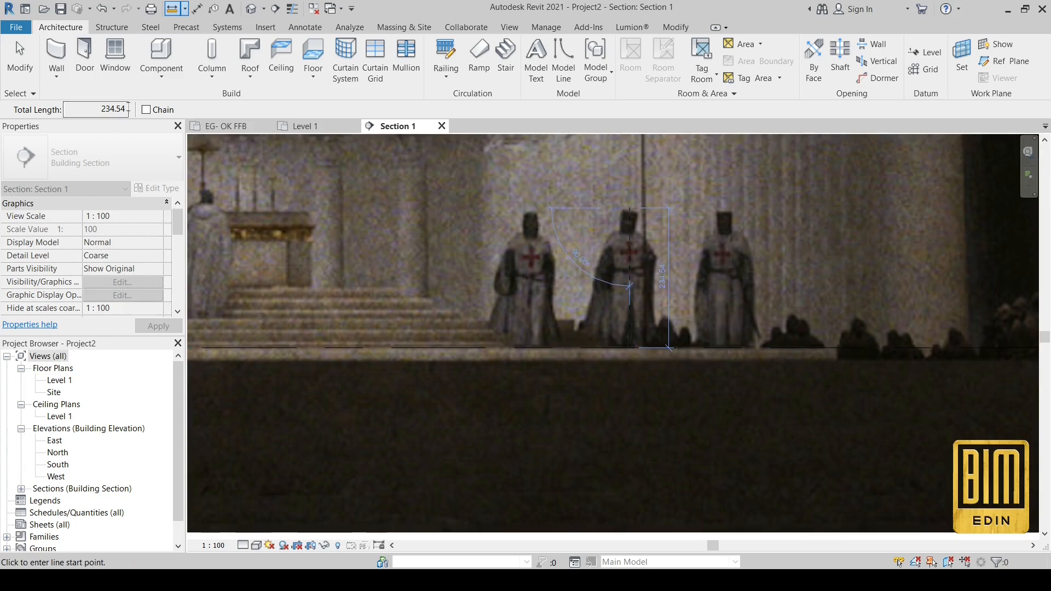
click(636, 257)
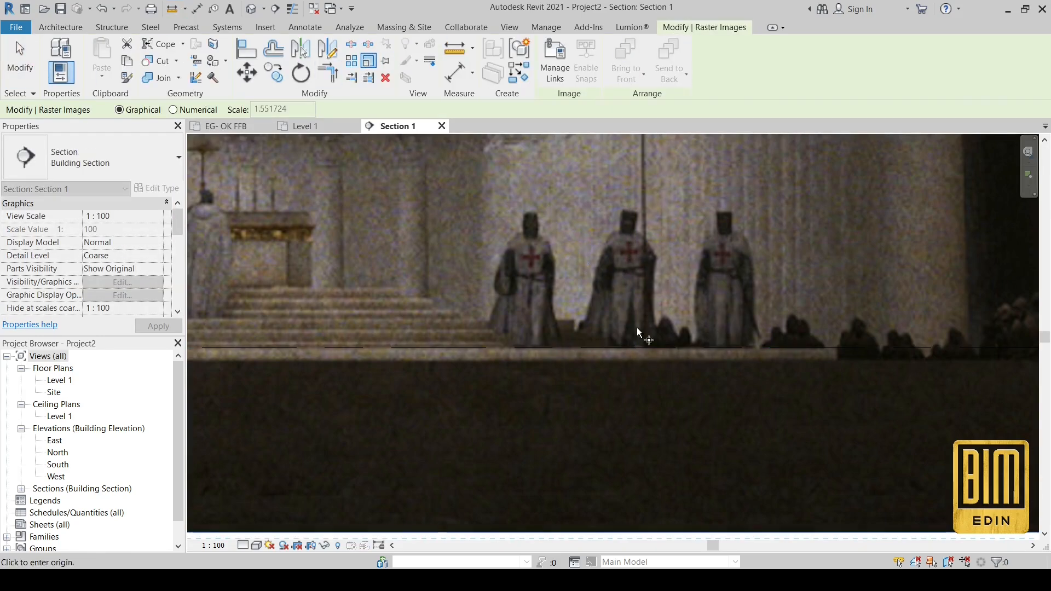
click(630, 236)
scroll(608, 361, down, 5)
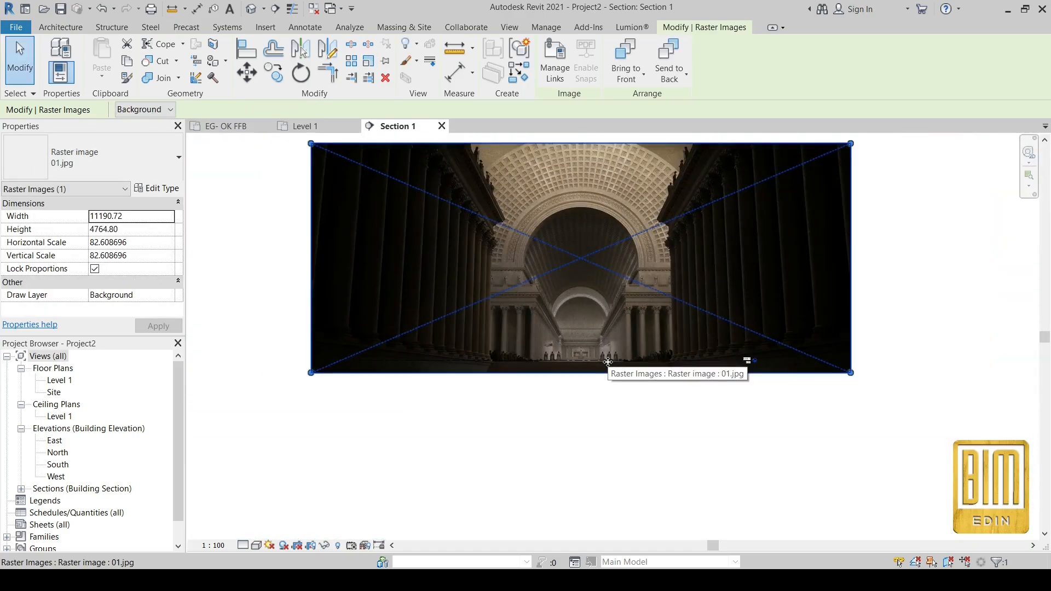
Step: Draw a detail-line arc over the reference image, tracing the outer edge of the coffered vault
click(617, 423)
scroll(565, 231, up, 3)
click(305, 26)
click(304, 57)
scroll(692, 200, up, 12)
click(546, 61)
click(394, 307)
click(706, 219)
scroll(393, 243, down, 5)
click(717, 176)
key(Escape)
key(Escape)
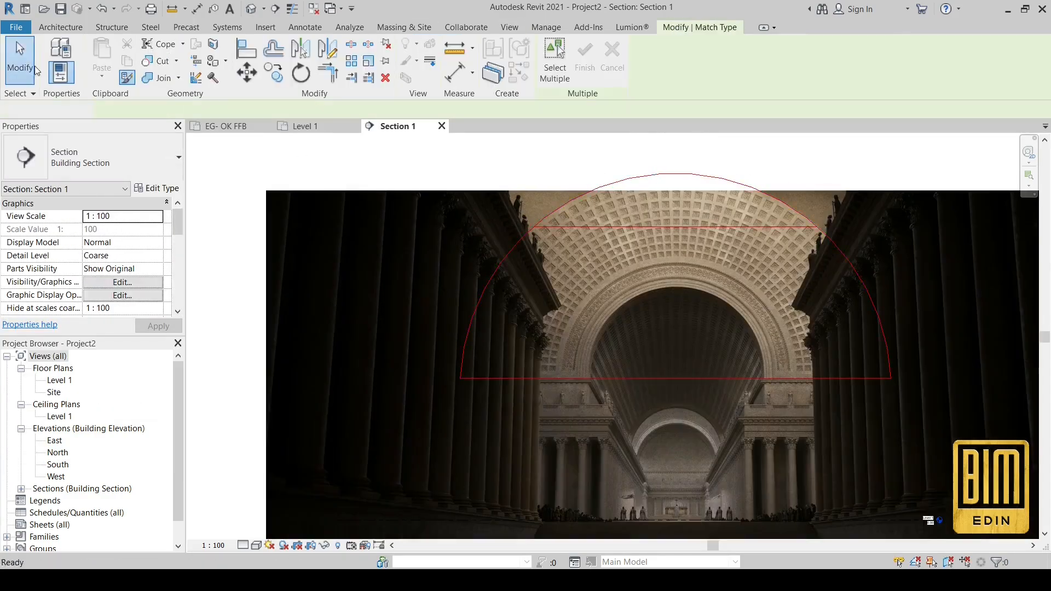
Step: Match the arcs' line style and draw a vertical RED LINE detail line about 1127 long from the outer arc's apex down the coffers
scroll(810, 503, down, 3)
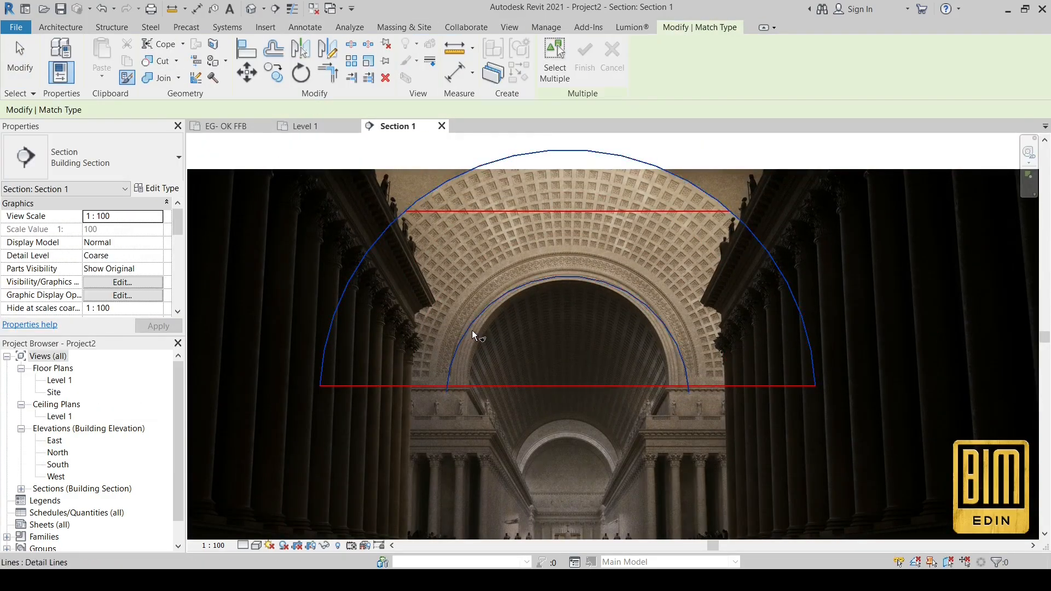
click(537, 406)
click(305, 27)
click(311, 43)
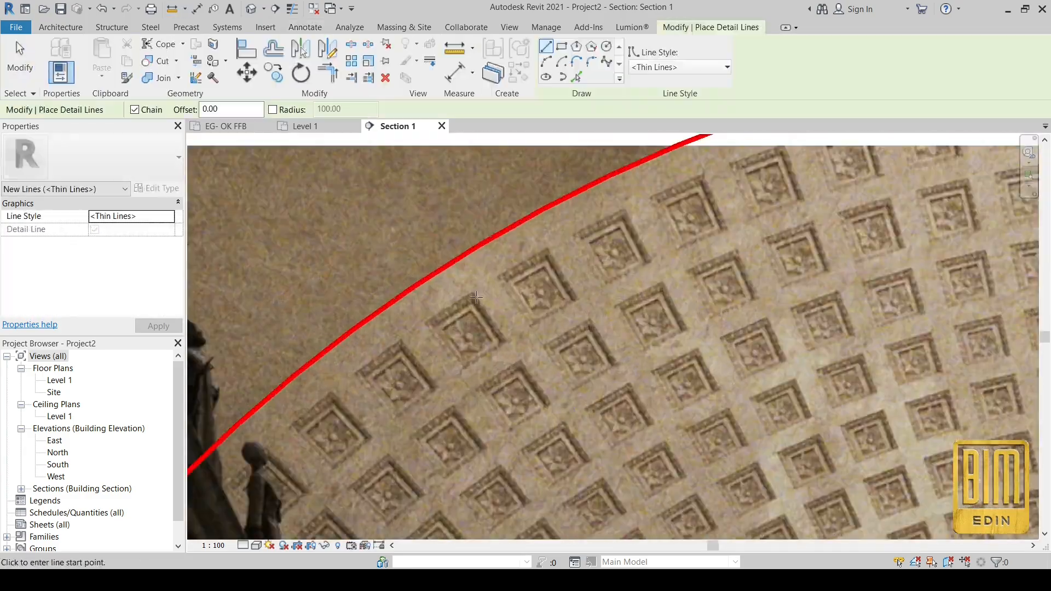
scroll(602, 328, down, 3)
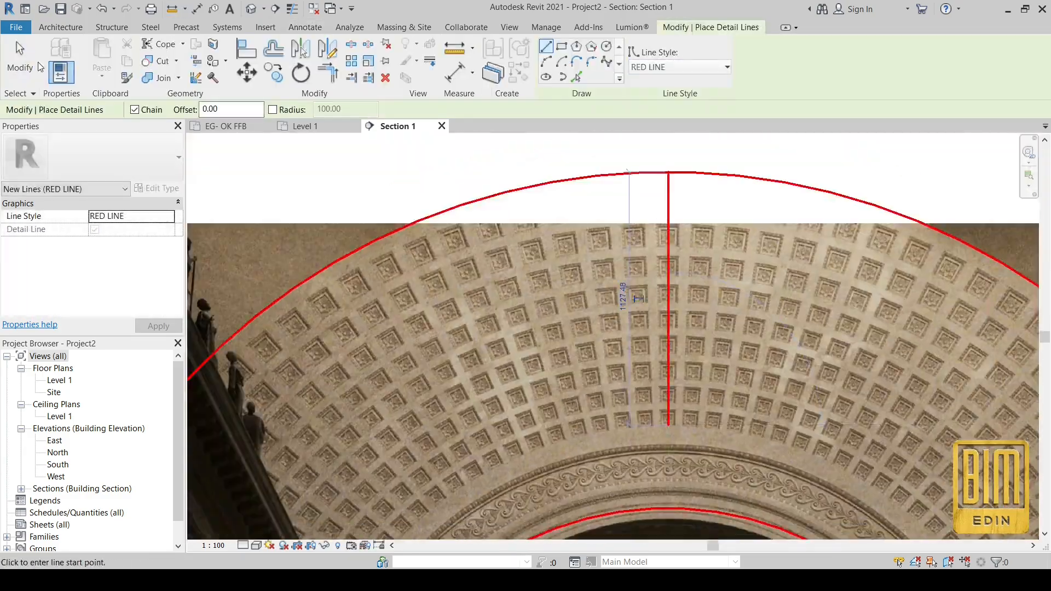
key(Escape)
Step: Copy the short horizontal tick lines along the vertical red line to mark the coffer edges and adjust their spacing
click(639, 258)
scroll(640, 258, up, 5)
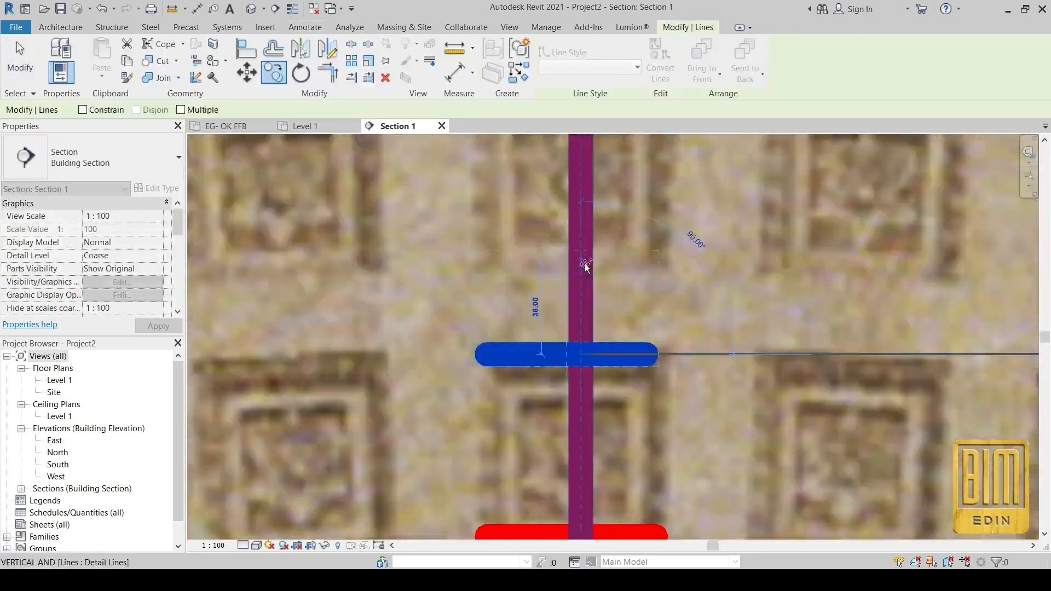
click(572, 365)
click(578, 286)
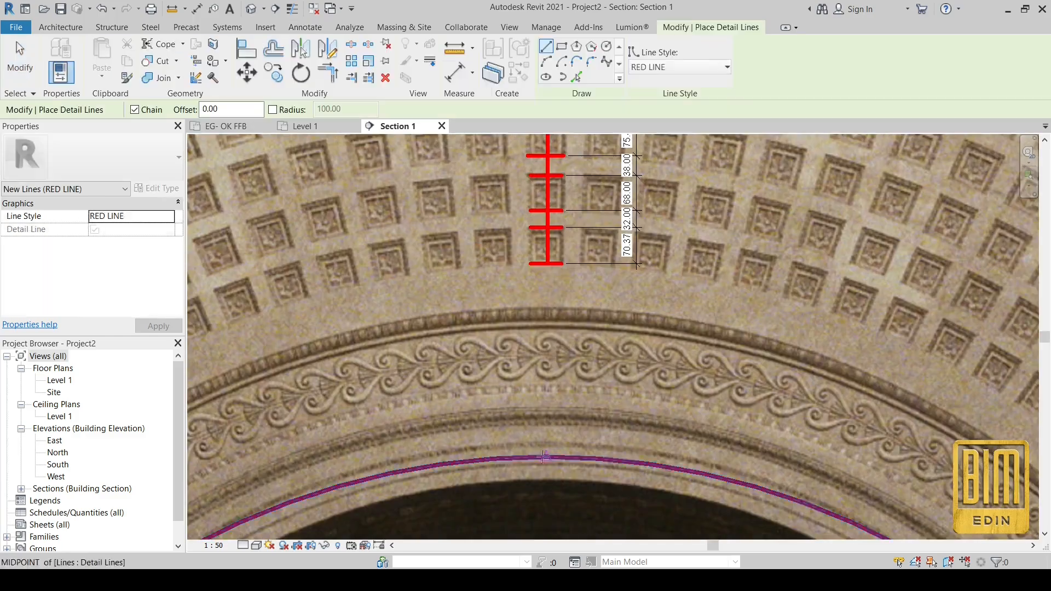
click(634, 360)
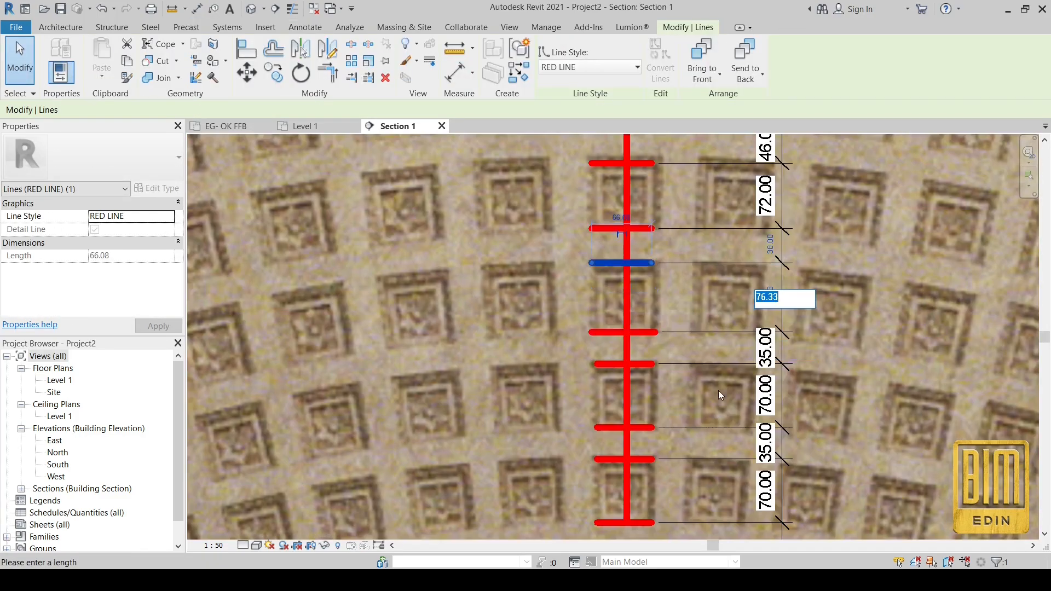
key(Return)
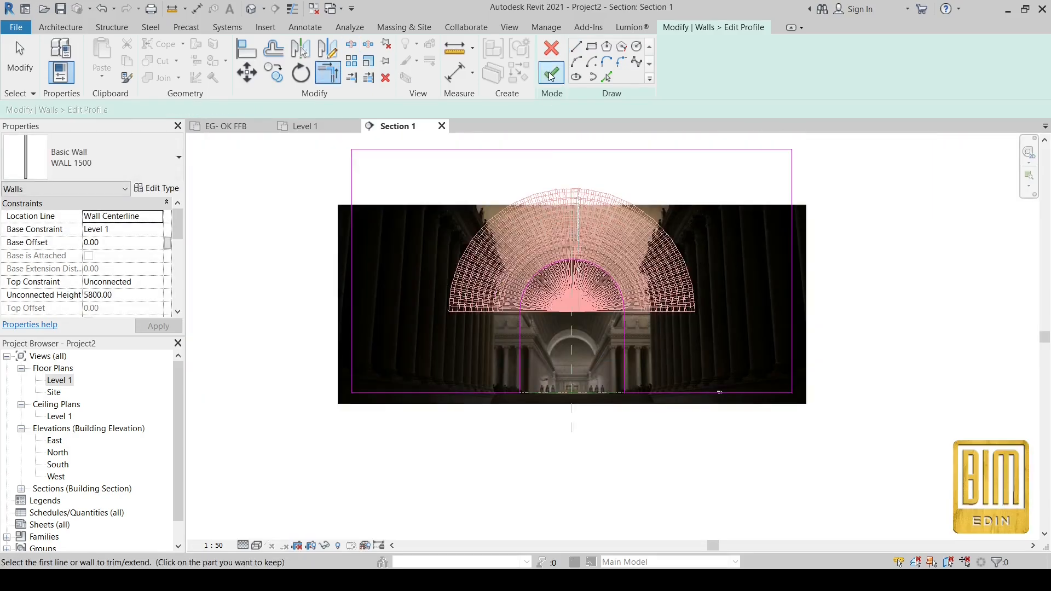
Step: Open the default 3D view and edit the structure of the arched wall's type
scroll(527, 277, up, 2)
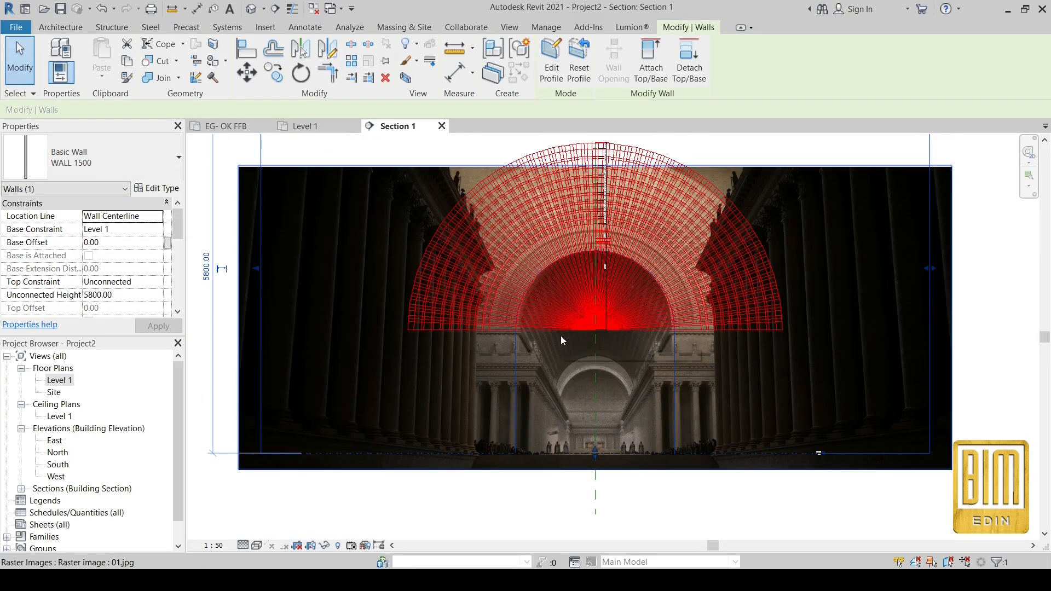
scroll(602, 334, up, 1)
click(251, 9)
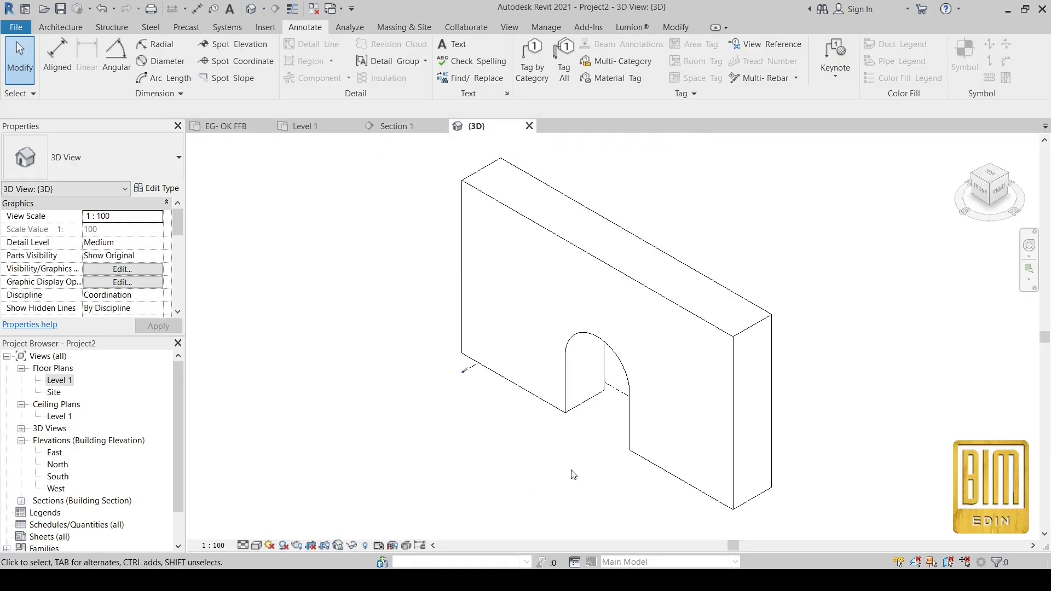
click(564, 367)
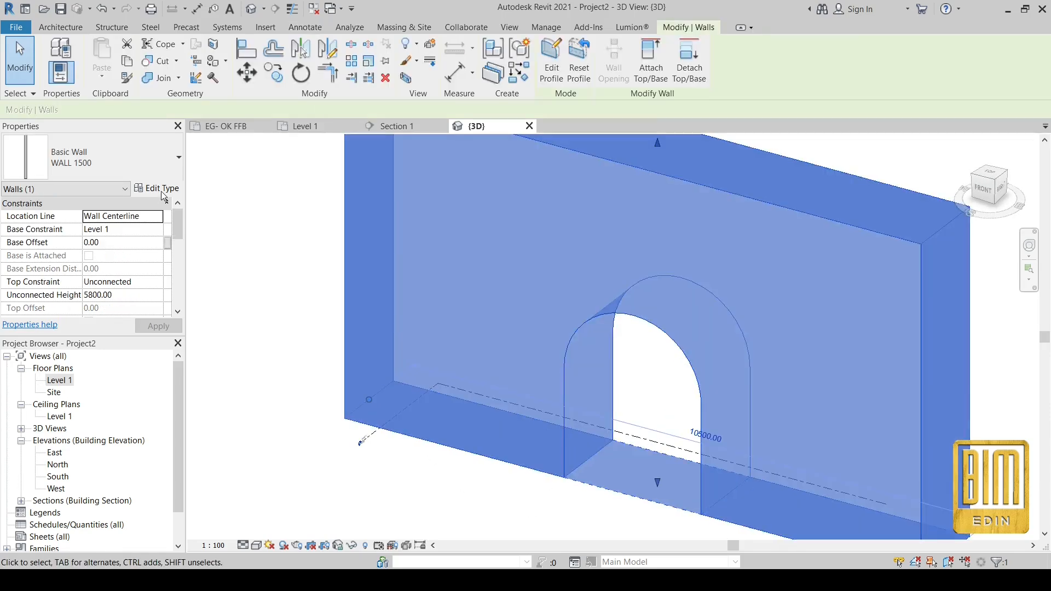
click(156, 188)
click(265, 207)
key(Escape)
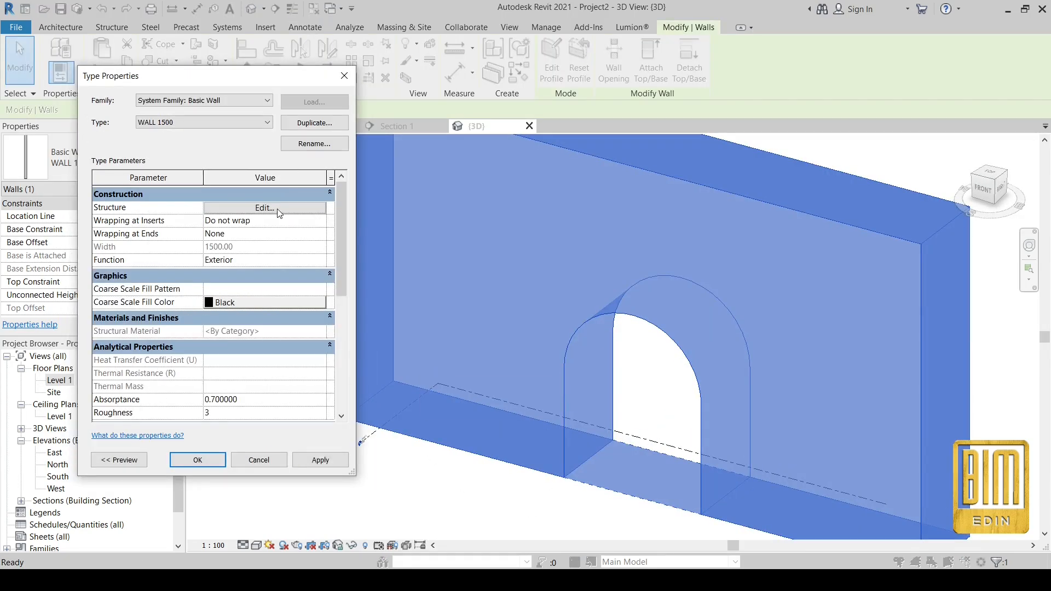
click(198, 460)
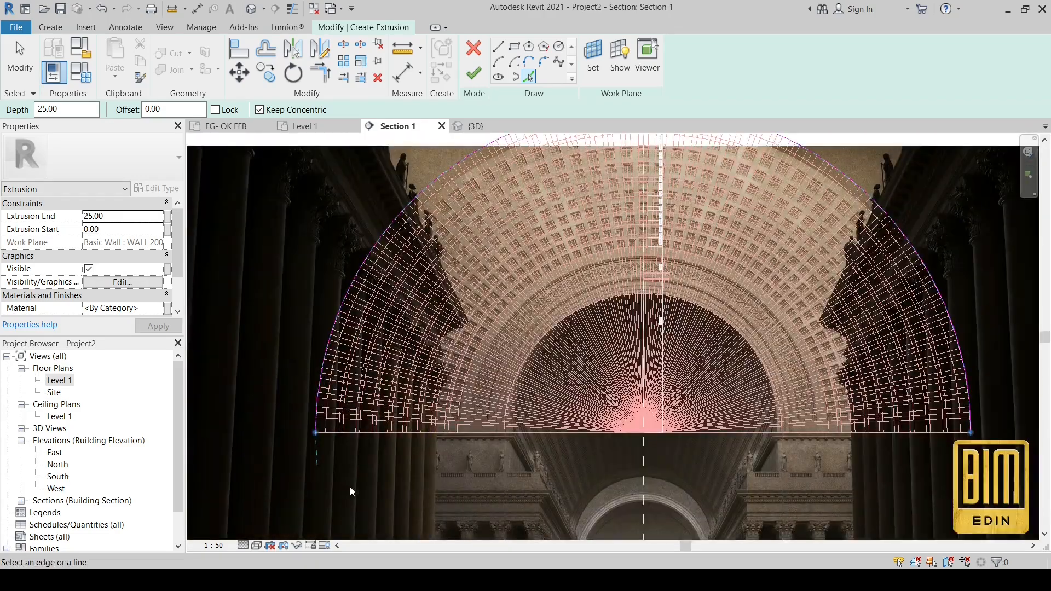
Step: Sketch a closed half-ring extrusion profile from the picked arcs and base line, trimming the corners
scroll(586, 330, down, 2)
scroll(841, 403, up, 4)
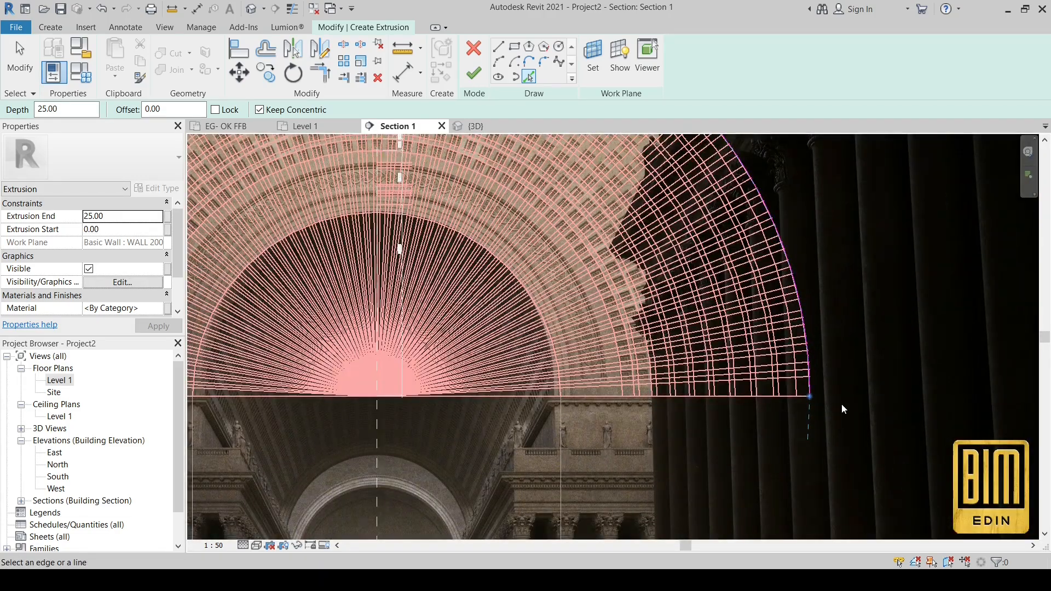
scroll(841, 409, down, 2)
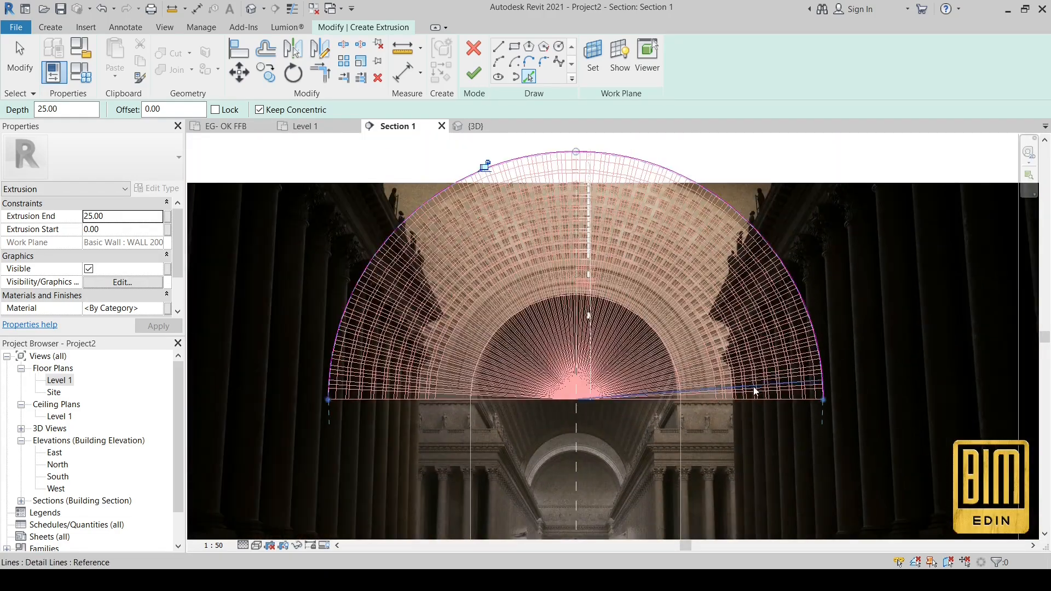
scroll(764, 408, up, 1)
scroll(764, 407, up, 2)
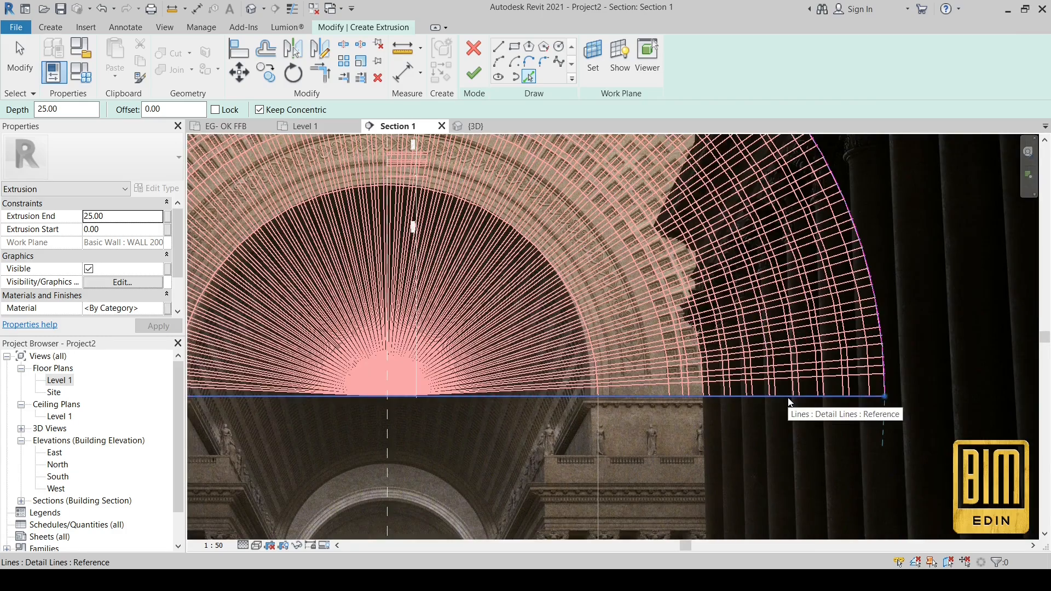
click(789, 398)
scroll(664, 355, up, 3)
click(665, 352)
scroll(667, 357, down, 5)
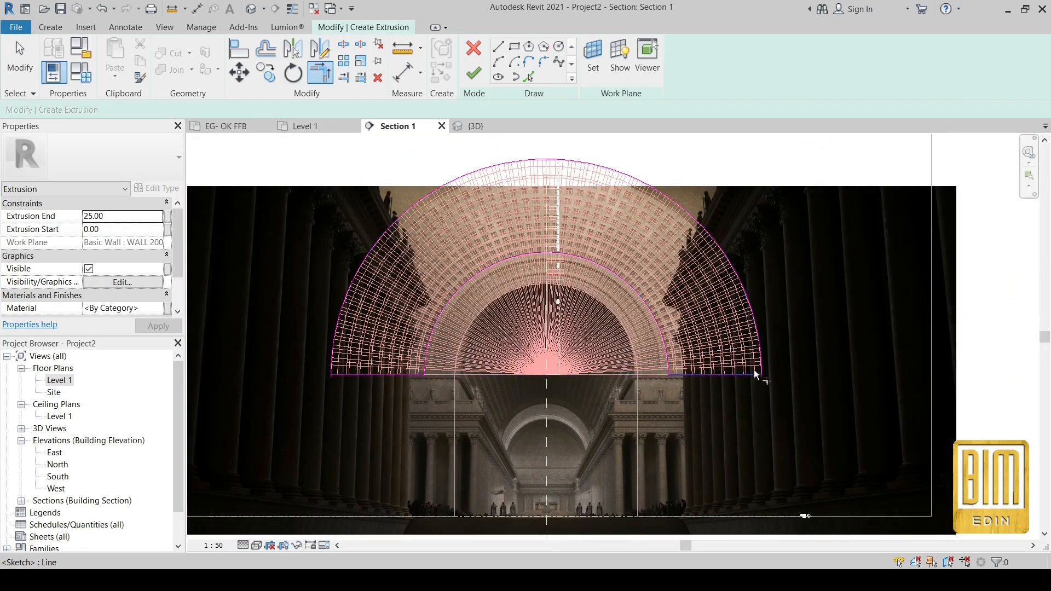
Step: Select the half-ring extrusion in the 3D view and set its extrusion end to 30
click(254, 9)
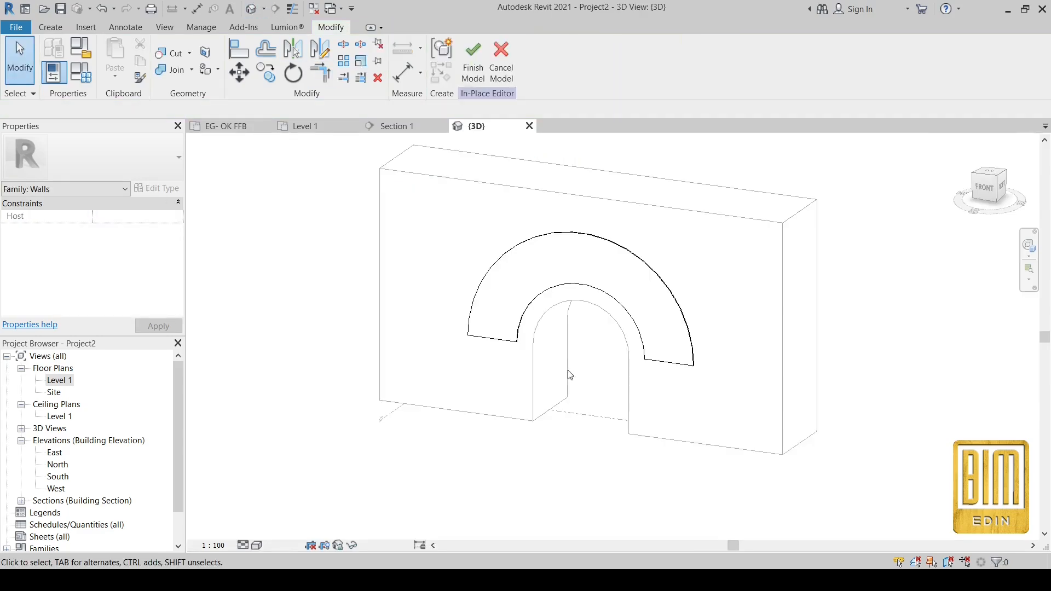
click(664, 365)
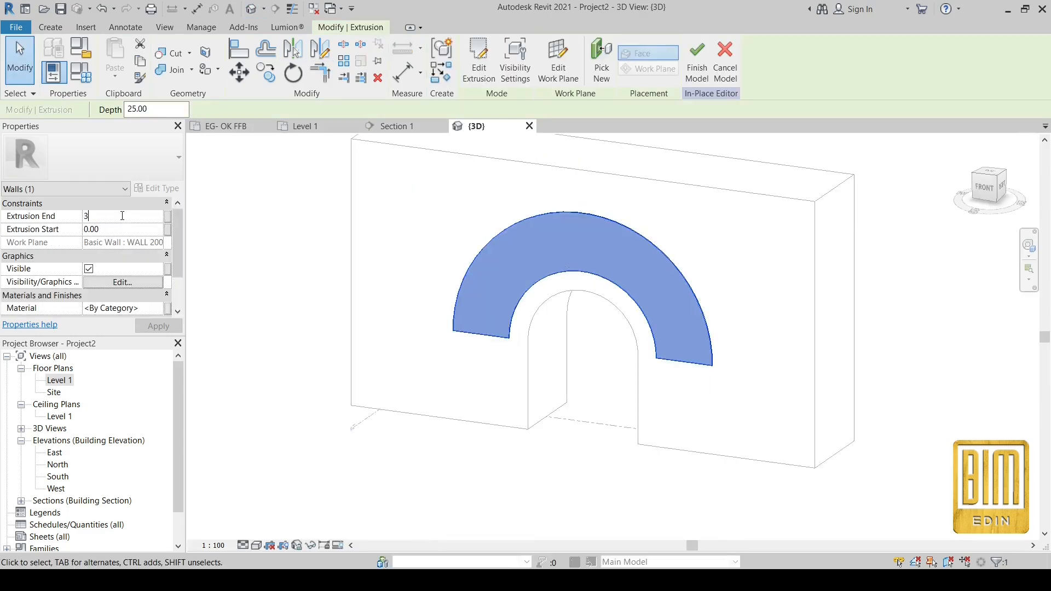
scroll(433, 263, up, 3)
scroll(672, 389, down, 3)
click(629, 399)
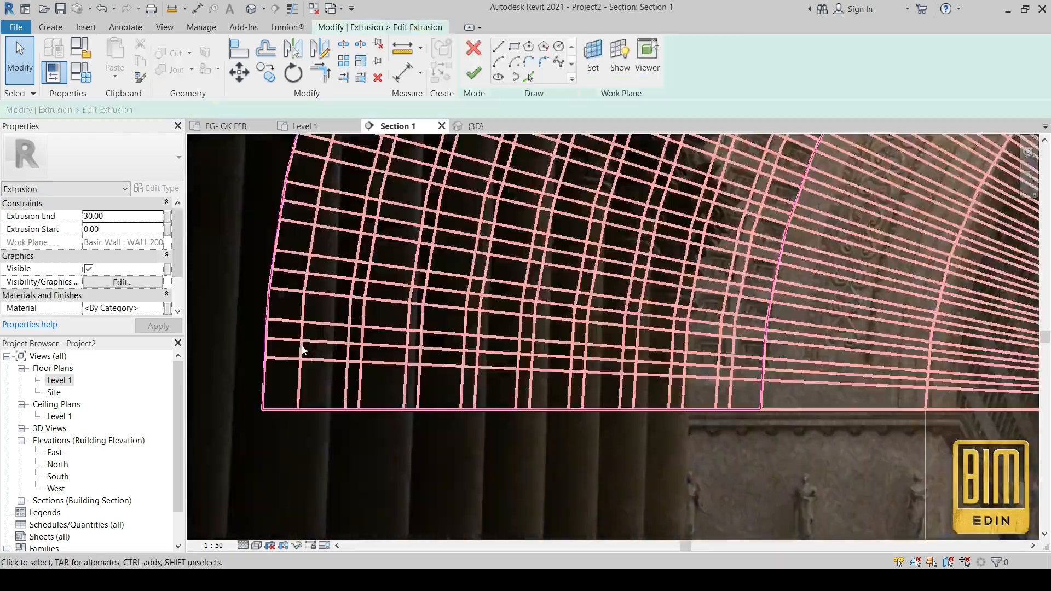
Step: In the half-ring's sketch, create the first coffer rectangle of the central column from picked grid lines trimmed at the corners
scroll(493, 255, up, 5)
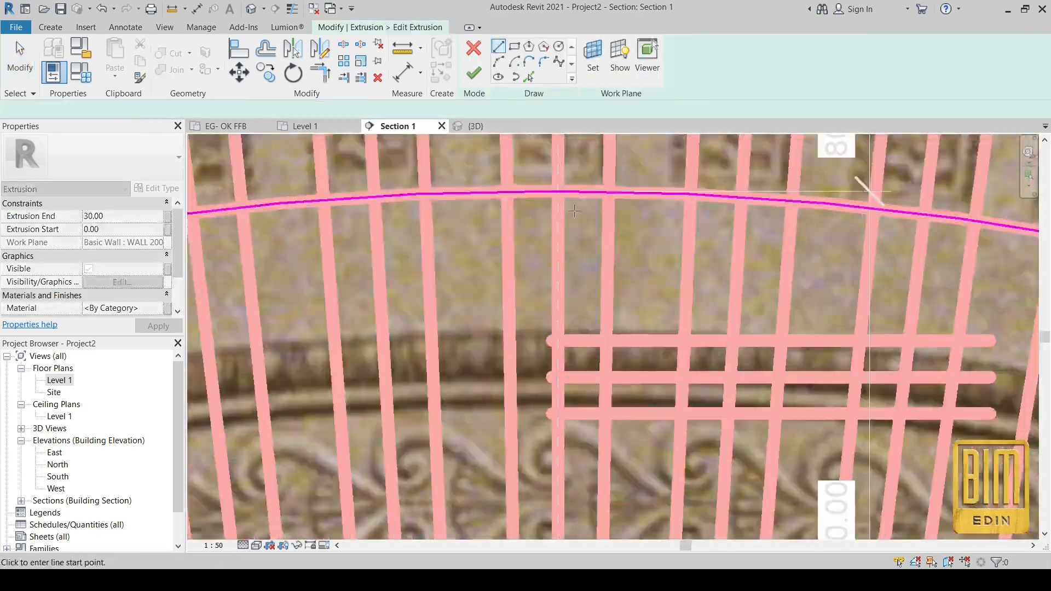
right_click(423, 192)
scroll(547, 306, down, 5)
click(473, 73)
scroll(558, 230, up, 5)
click(529, 77)
click(320, 72)
scroll(461, 256, up, 3)
click(419, 331)
scroll(492, 306, down, 3)
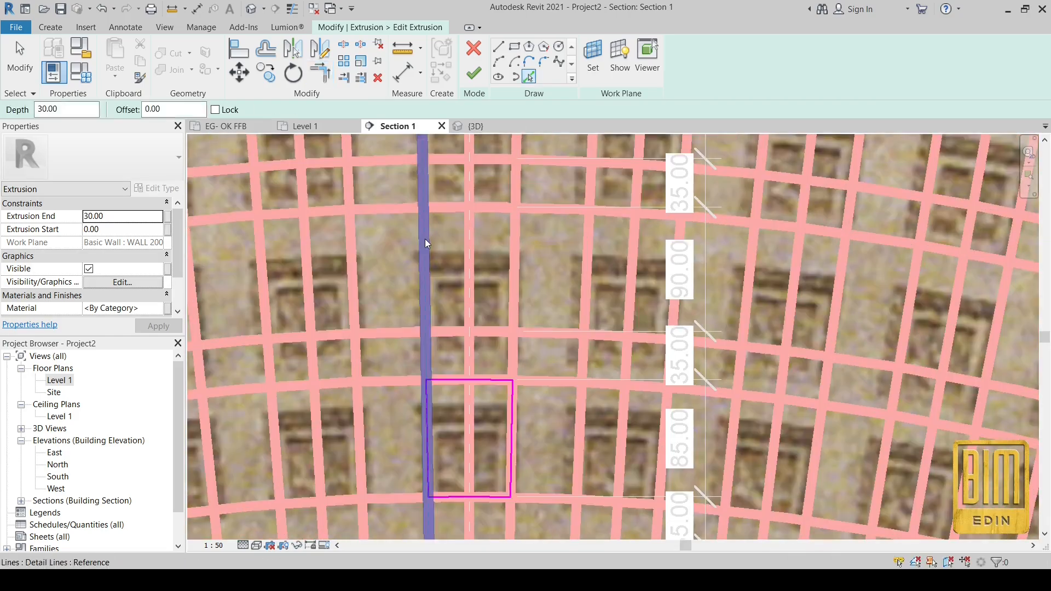
Step: Add the next coffer rectangles up the central column from picked grid lines and trim them closed
click(529, 77)
scroll(518, 219, down, 3)
scroll(519, 218, up, 3)
click(321, 73)
click(529, 78)
click(320, 73)
click(544, 250)
click(529, 77)
click(320, 72)
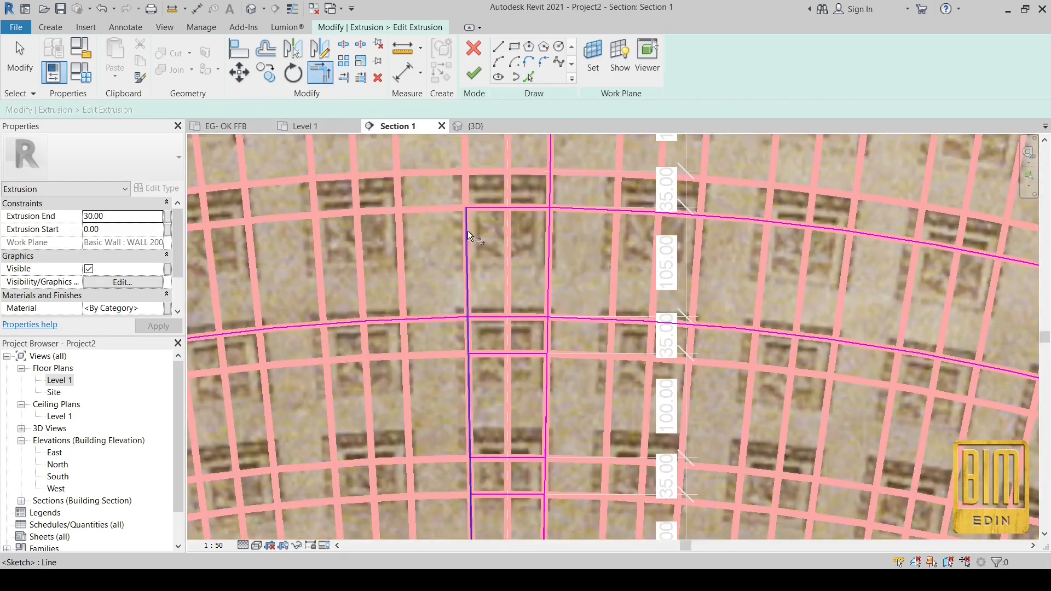
Step: Complete the remaining coffer rectangles of the central column up to the outer arc
click(529, 77)
scroll(526, 353, down, 2)
click(320, 72)
click(529, 77)
click(320, 72)
click(529, 77)
click(320, 72)
scroll(521, 251, down, 3)
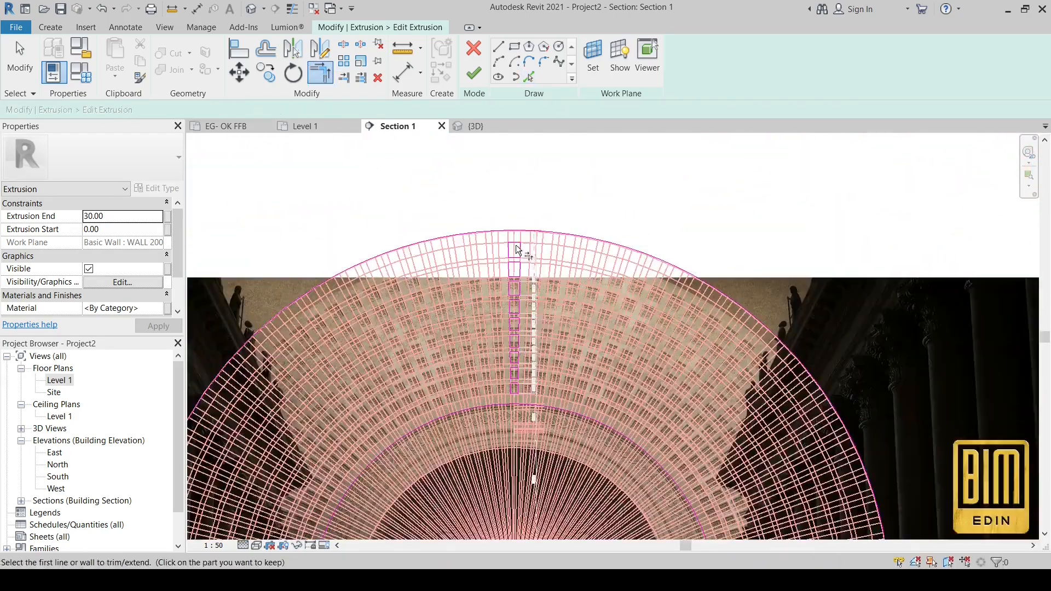
Step: Finish the extrusion sketch and check the central coffer openings in the 3D view, returning to Section 1
click(473, 73)
click(475, 126)
click(398, 126)
Step: Select all sketch lines of the central coffer column and rotate a copy about the arcs' centre to the left
drag(491, 140, 546, 416)
scroll(546, 416, down, 1)
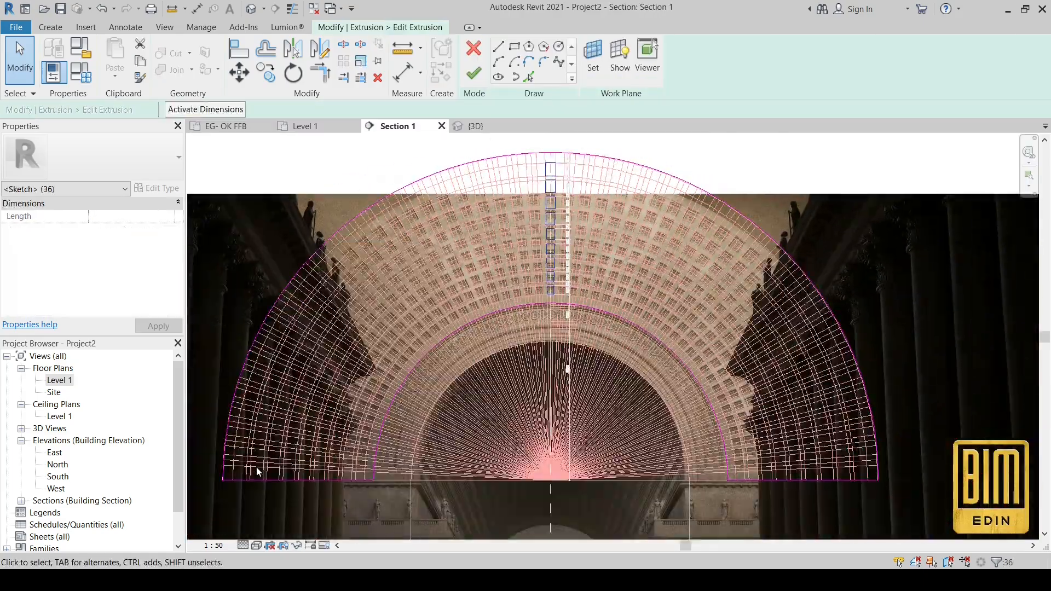
scroll(558, 151, up, 4)
click(293, 73)
click(213, 110)
click(444, 109)
scroll(514, 378, up, 5)
click(513, 371)
click(522, 207)
click(415, 210)
Step: Rotate further copies of the coffer column about the arcs' centre onto the following radial grid divisions
click(293, 72)
click(212, 109)
click(435, 109)
click(514, 360)
click(293, 73)
click(435, 109)
click(293, 73)
click(435, 109)
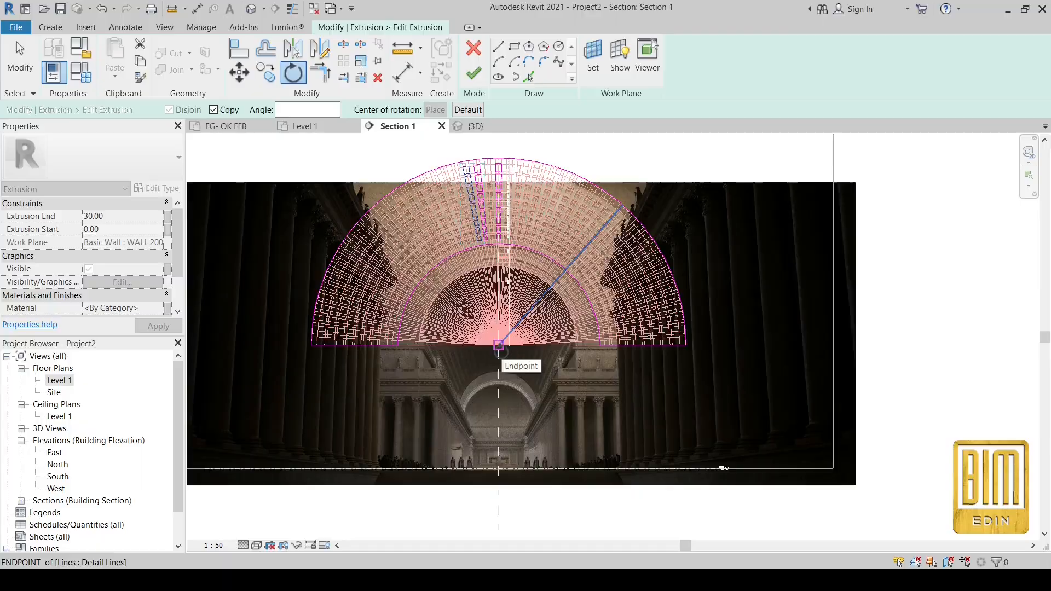
click(499, 344)
scroll(481, 219, up, 5)
Step: Continue the row of coffer columns down the left side of the vault with more rotated copies about the same centre
click(293, 73)
click(213, 109)
click(435, 110)
click(293, 73)
click(213, 109)
click(428, 223)
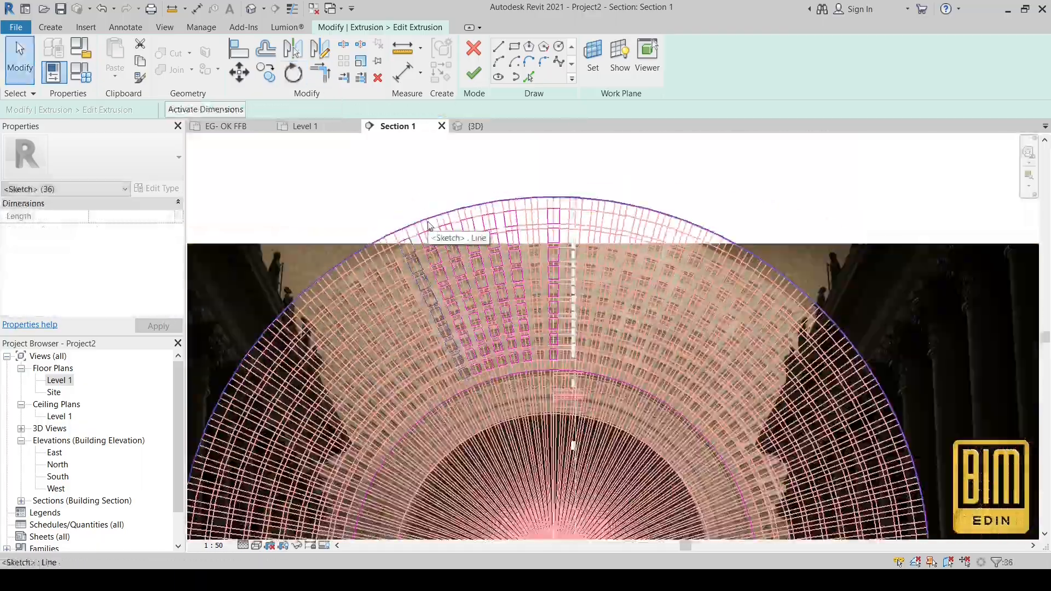
click(293, 73)
click(212, 110)
click(436, 109)
scroll(498, 378, up, 5)
click(526, 424)
click(429, 206)
Step: Rotate another copy of the selected coffer column about the arcs' centre to extend the row on the left
drag(562, 177, 583, 300)
click(292, 73)
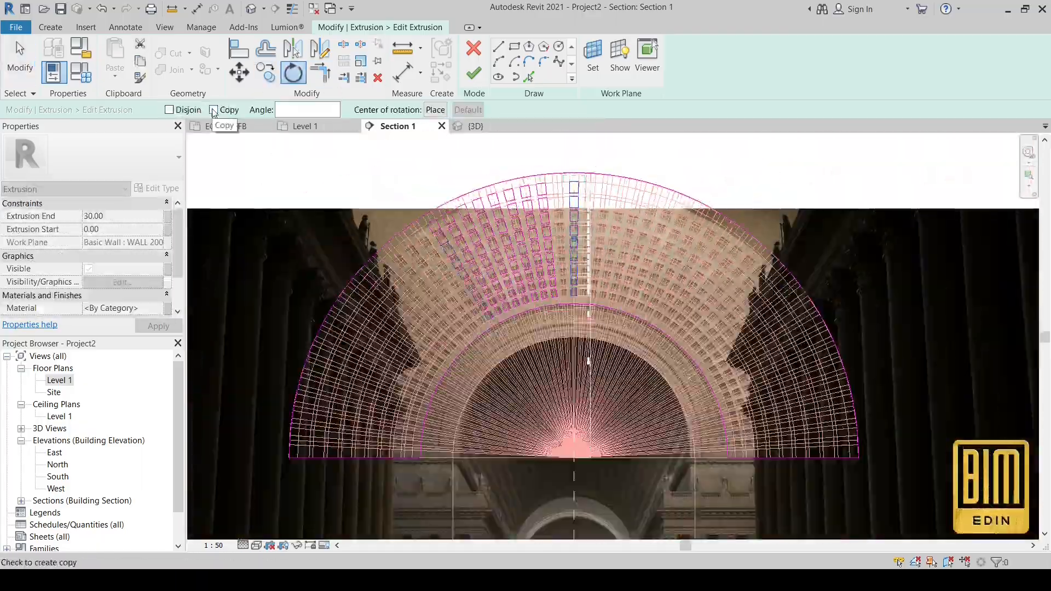
click(213, 109)
click(435, 110)
click(486, 268)
Step: Select the coffer columns left of the central one and rotate a copy of the block about the arcs' centre
drag(347, 151, 532, 365)
click(293, 73)
click(213, 109)
click(435, 109)
click(514, 402)
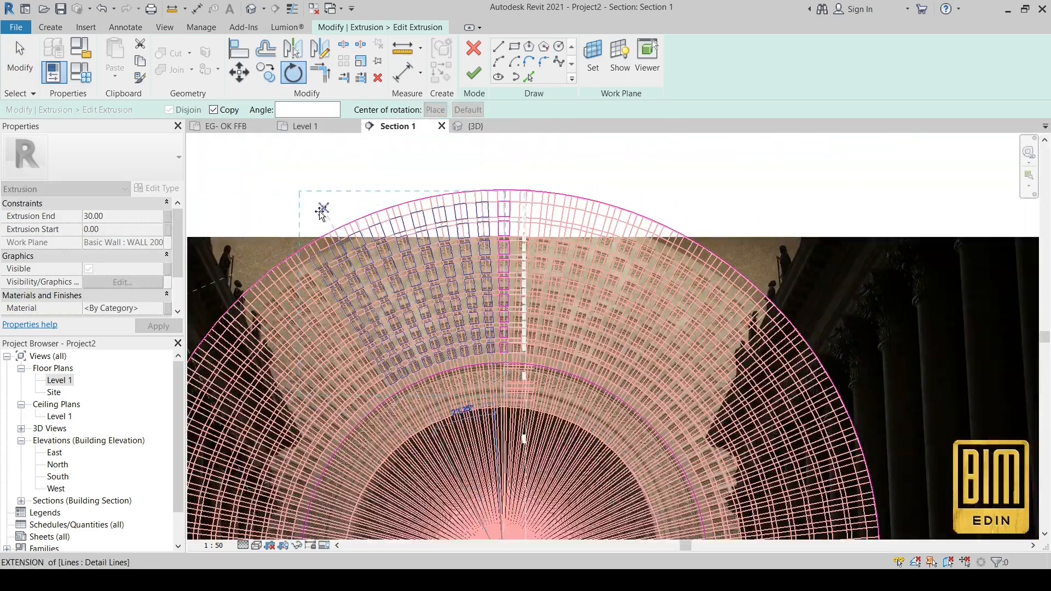
scroll(291, 255, up, 2)
click(290, 261)
Step: Rotate a further copy of the coffer block about the arcs' centre to fill the left side down to the springing line
scroll(426, 184, down, 4)
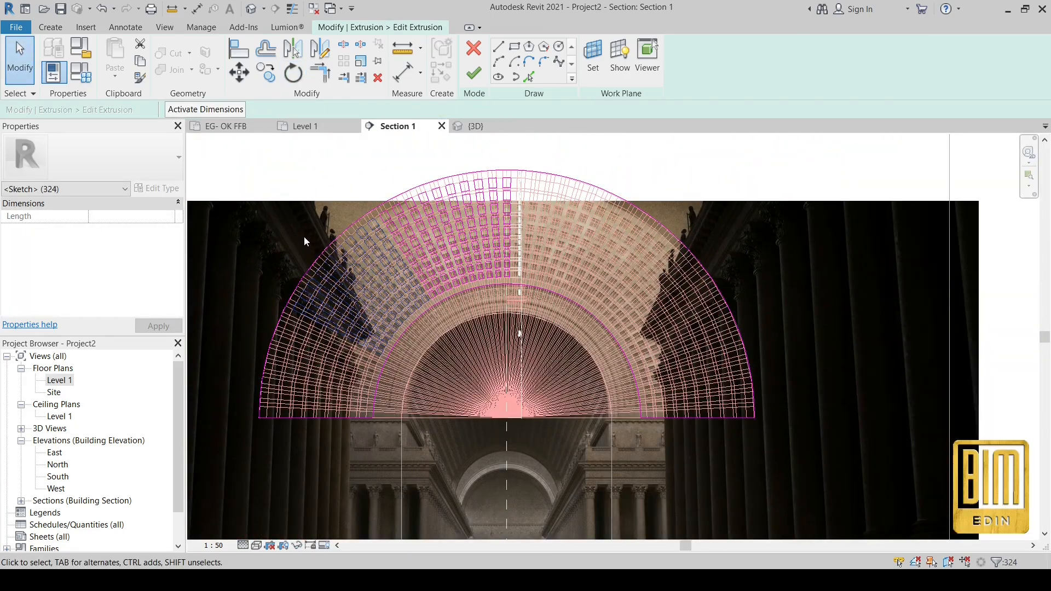
click(213, 109)
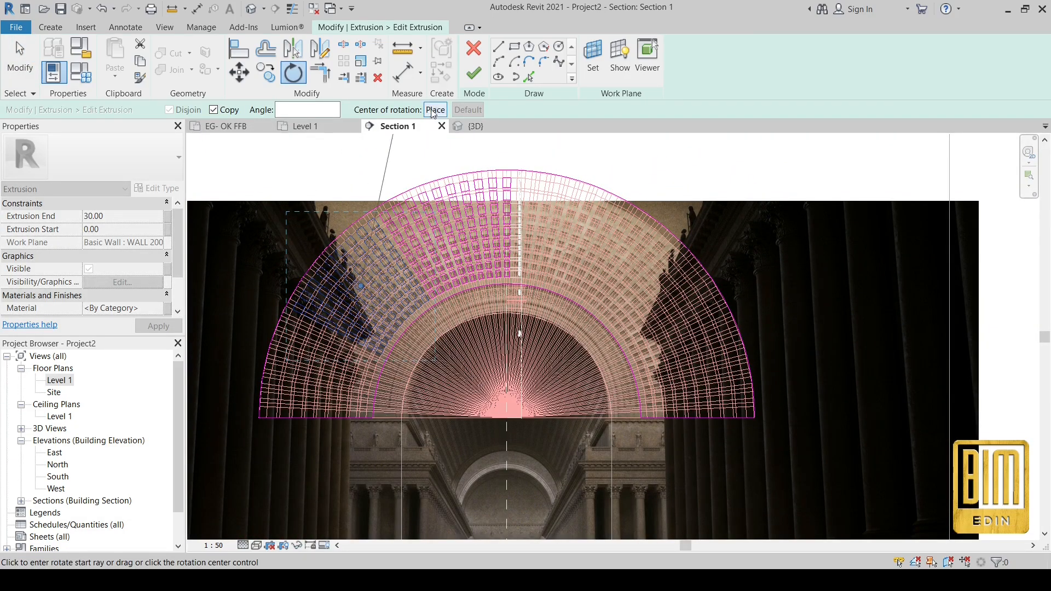
scroll(355, 215, up, 6)
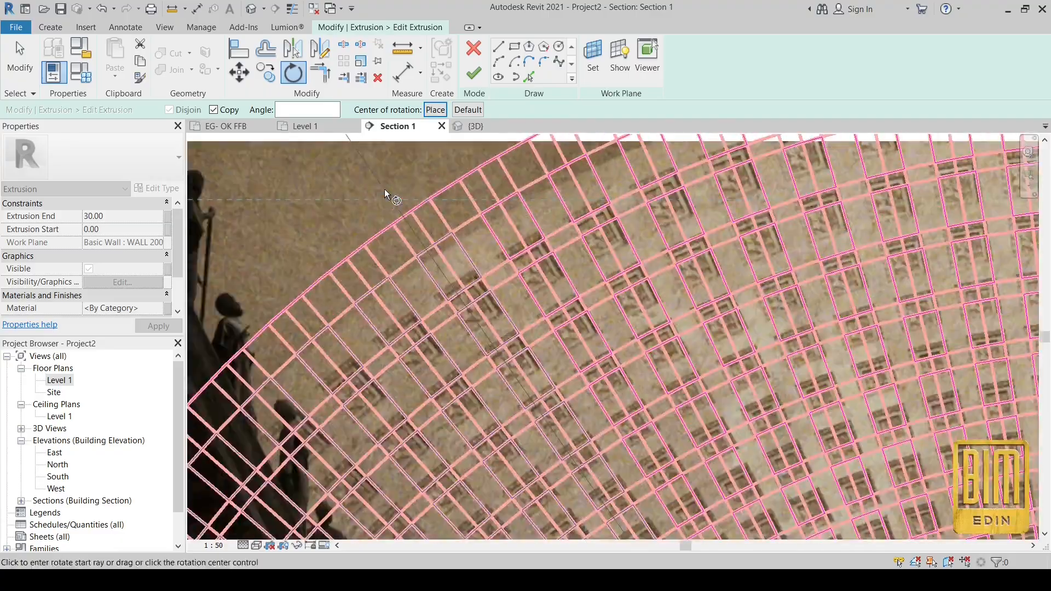
click(413, 212)
scroll(413, 213, down, 5)
scroll(296, 352, up, 5)
click(302, 344)
Step: Delete the two surplus coffer columns at and below the left springing line
scroll(310, 236, down, 7)
scroll(300, 413, up, 5)
middle_drag(325, 403, 382, 386)
scroll(292, 302, up, 2)
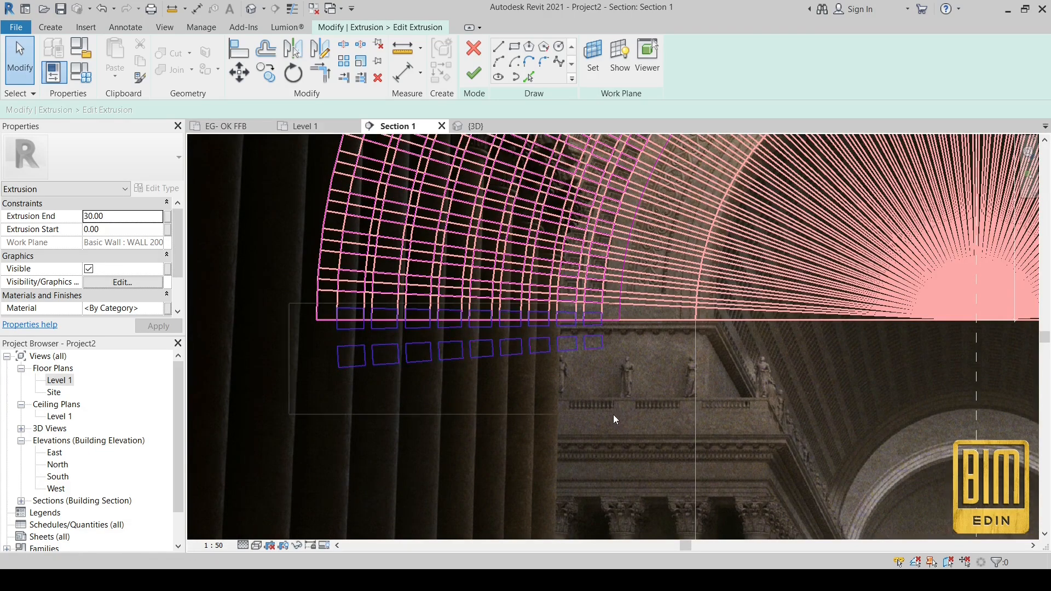
key(Delete)
Step: Finish the extrusion sketch, inspect the left-hand coffers in the 3D view and return to Section 1
scroll(413, 357, down, 6)
click(474, 73)
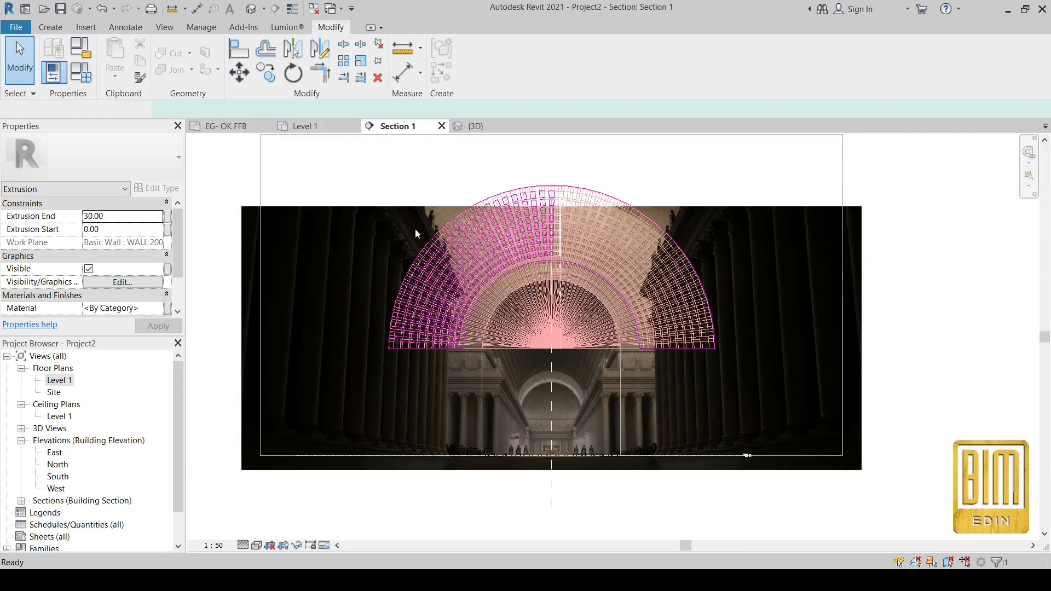
click(251, 8)
scroll(450, 204, down, 3)
shift+middle_drag(518, 493, 494, 389)
click(406, 127)
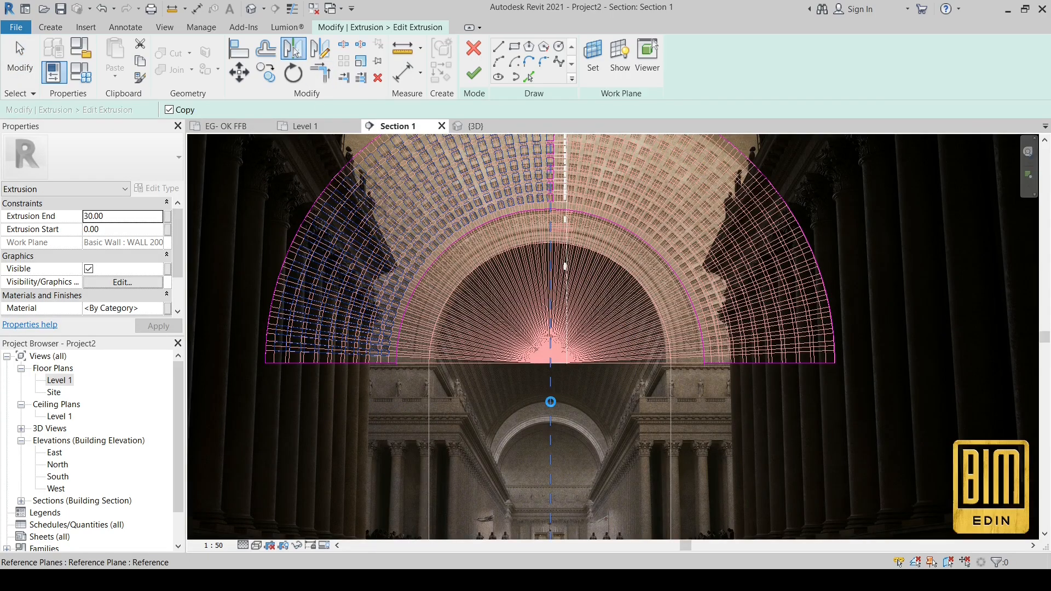
Step: Try to mirror the left-hand coffer sketch lines about the vertical reference plane, and undo it
click(551, 402)
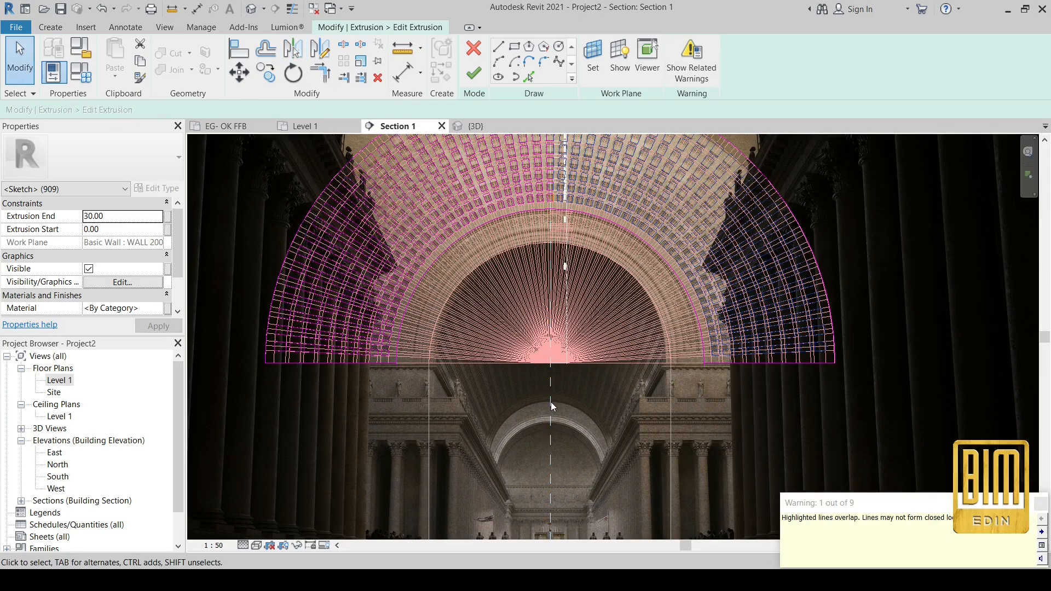
scroll(547, 183, up, 5)
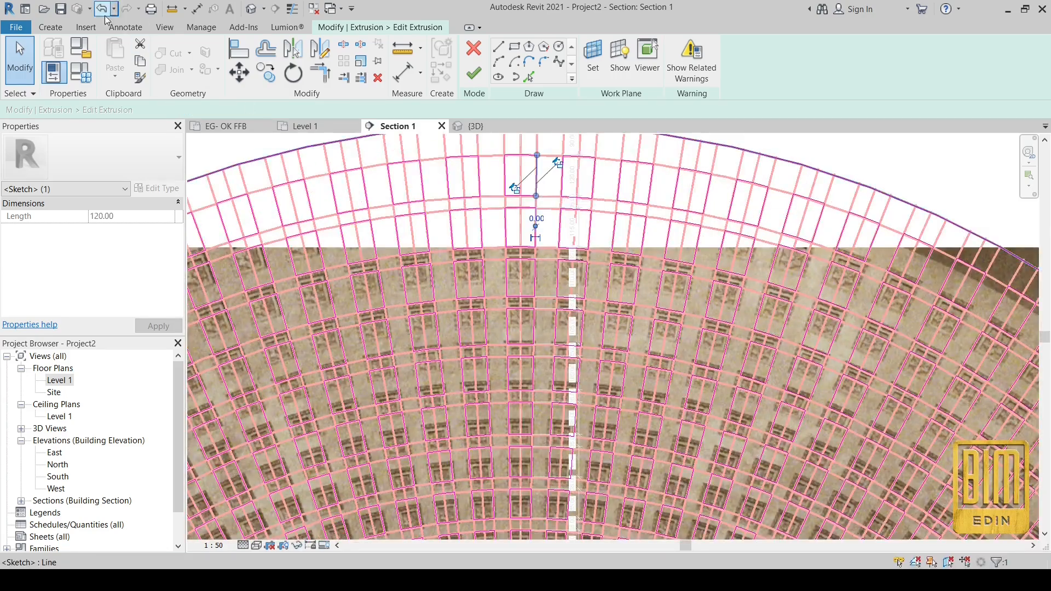
click(102, 8)
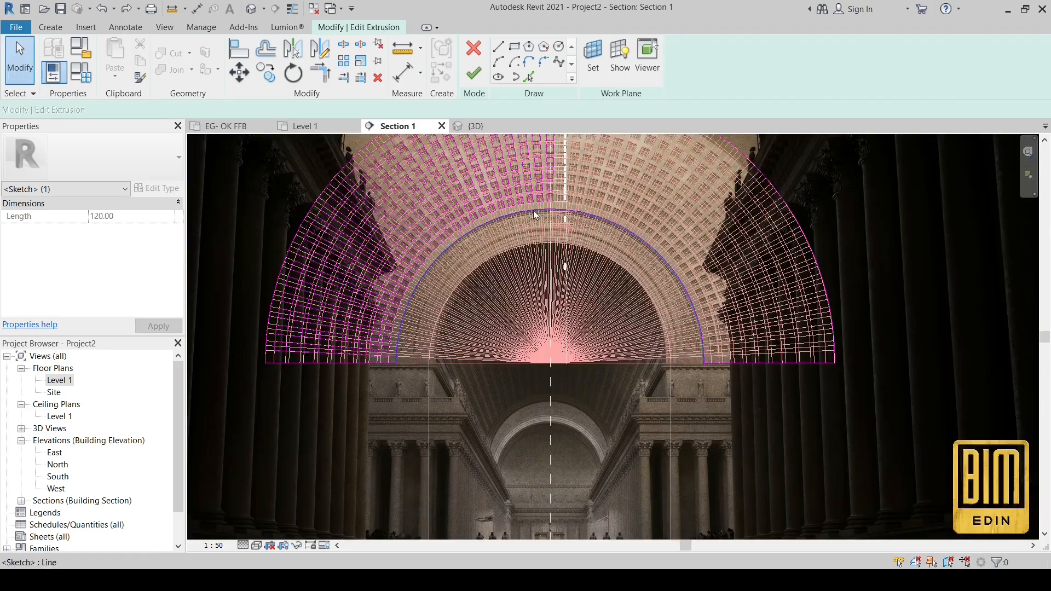
Step: Mirror a copy of the left-hand coffer lines about the vertical detail line at the arch's centre, and open the 3D view
scroll(544, 329, down, 3)
scroll(546, 182, up, 1)
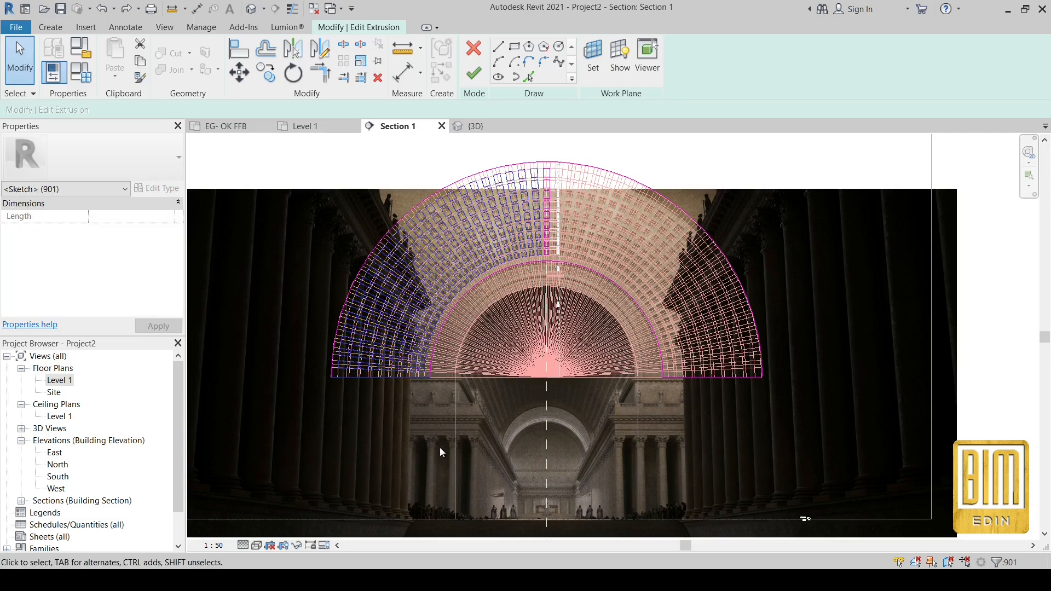
scroll(363, 398, up, 3)
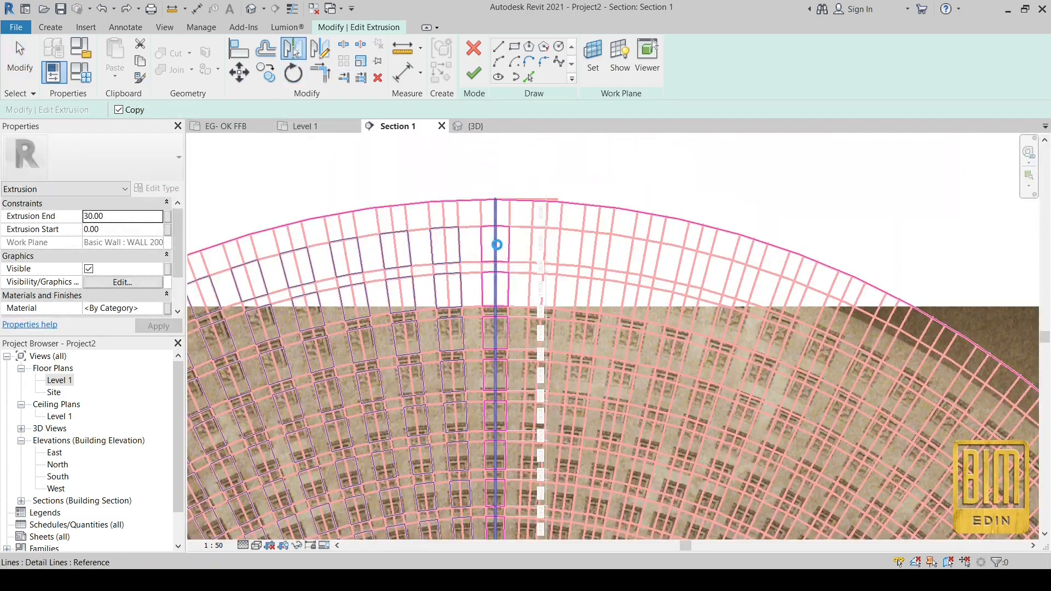
click(497, 244)
scroll(498, 247, down, 5)
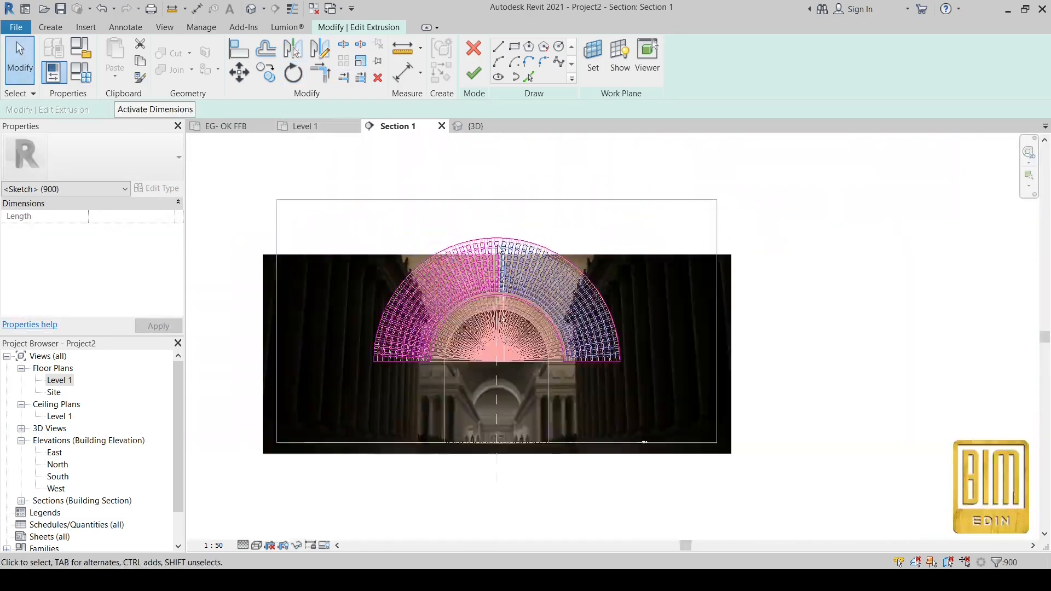
click(252, 9)
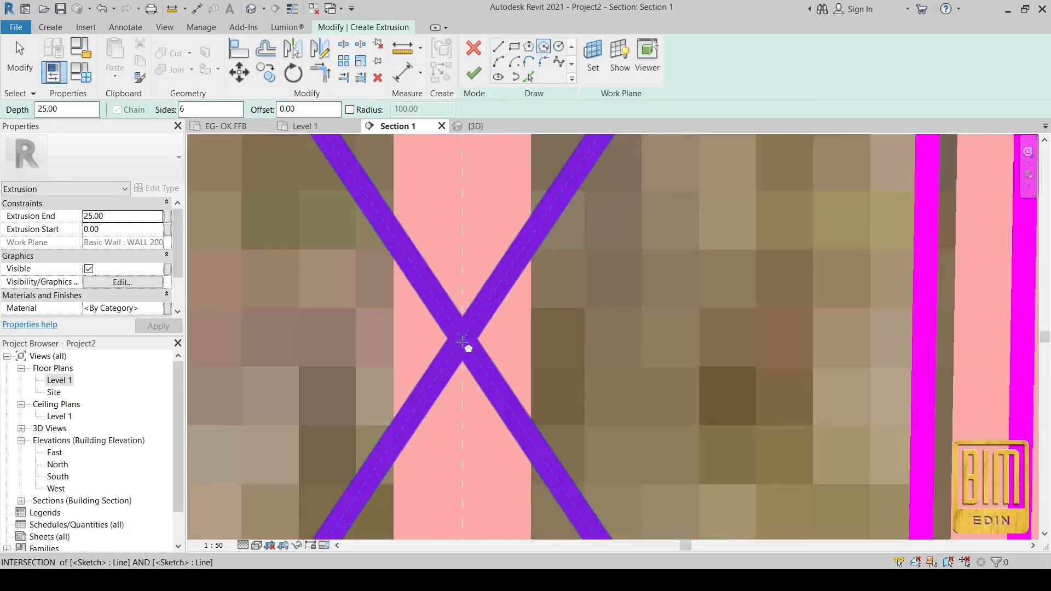
Step: Sketch a 6-sided polygon centred on the intersection of the central coffer's diagonals for the flower extrusion
scroll(469, 352, down, 2)
click(486, 348)
click(543, 446)
Step: Try to draw a petal arc from the hexagon's upper-left vertex, and undo it
click(498, 62)
scroll(374, 283, up, 1)
click(374, 283)
click(445, 257)
click(411, 274)
click(102, 9)
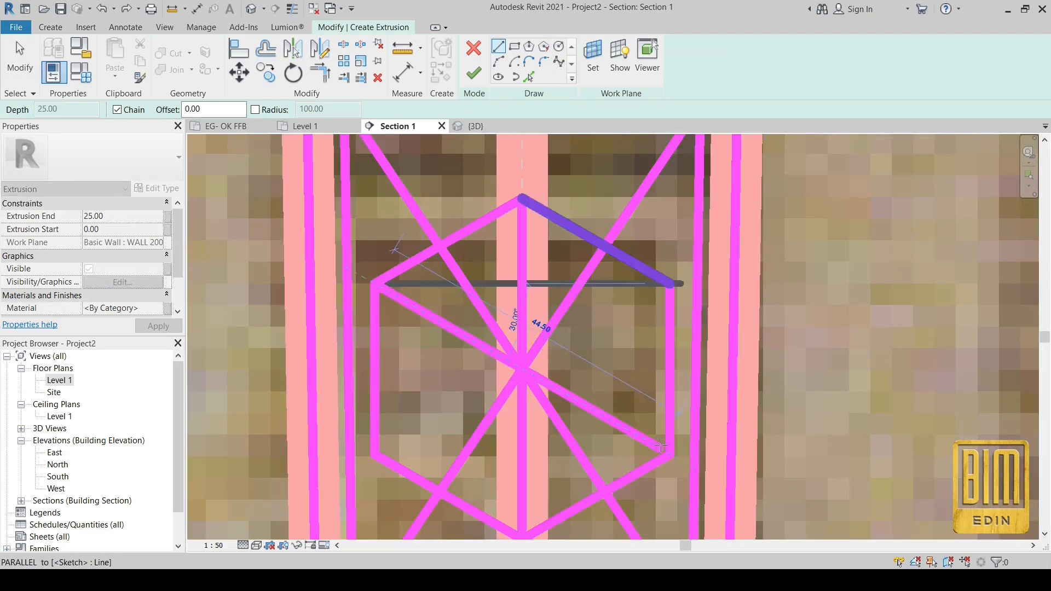
Step: Draw guide lines from the hexagon's centre to its upper-left side's midpoint and horizontally across the hexagon, with thin lines displayed
scroll(591, 425, up, 3)
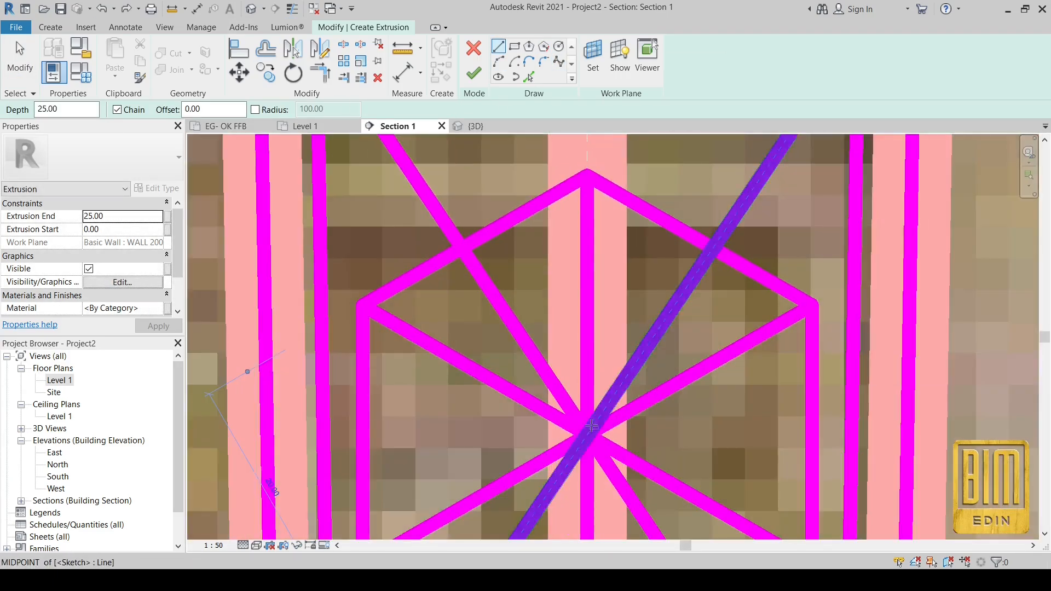
click(587, 435)
click(475, 239)
key(Escape)
click(293, 9)
scroll(494, 238, down, 1)
click(394, 386)
click(733, 386)
key(Escape)
Step: Try to draw a petal arc between the radial guide line and the hexagon's upper-left vertex
scroll(394, 272, up, 2)
click(616, 342)
click(499, 62)
click(616, 341)
click(393, 299)
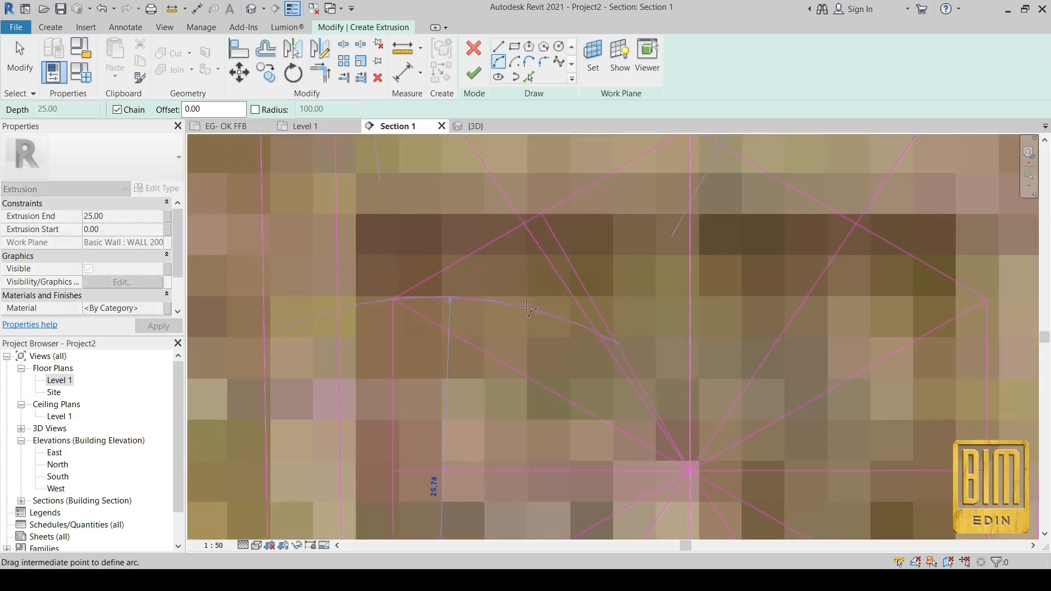
key(Escape)
key(Escape)
click(539, 304)
scroll(470, 294, down, 1)
click(101, 9)
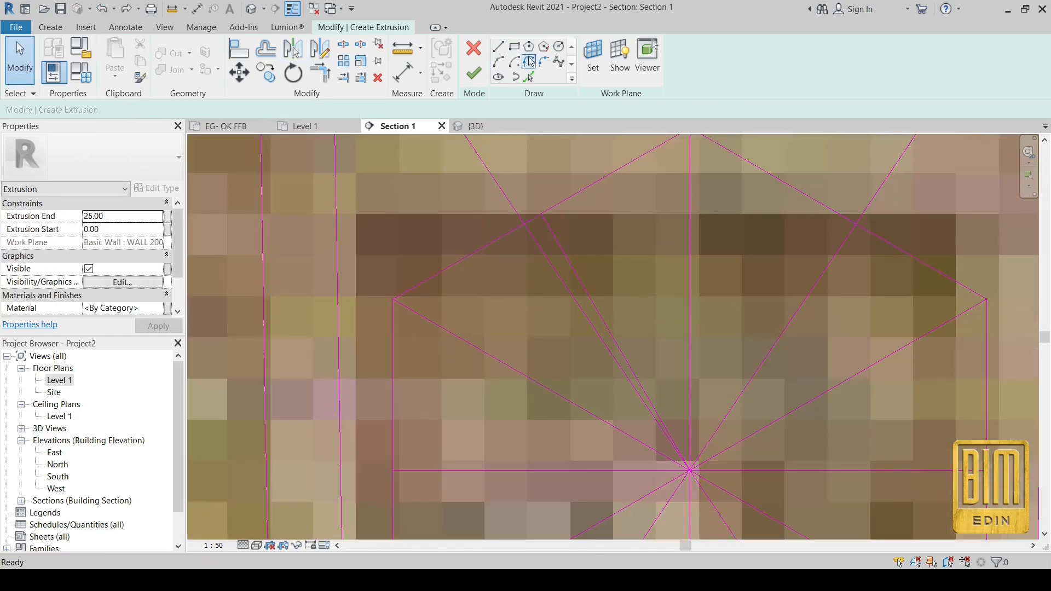
click(499, 62)
click(392, 298)
click(591, 300)
key(Escape)
key(Escape)
Step: Draw guide lines from the upper-left vertex horizontally to the centreline and from the top vertex to the upper-left diagonal's midpoint
click(498, 46)
click(393, 299)
click(689, 299)
key(Escape)
scroll(586, 402, down, 2)
click(645, 241)
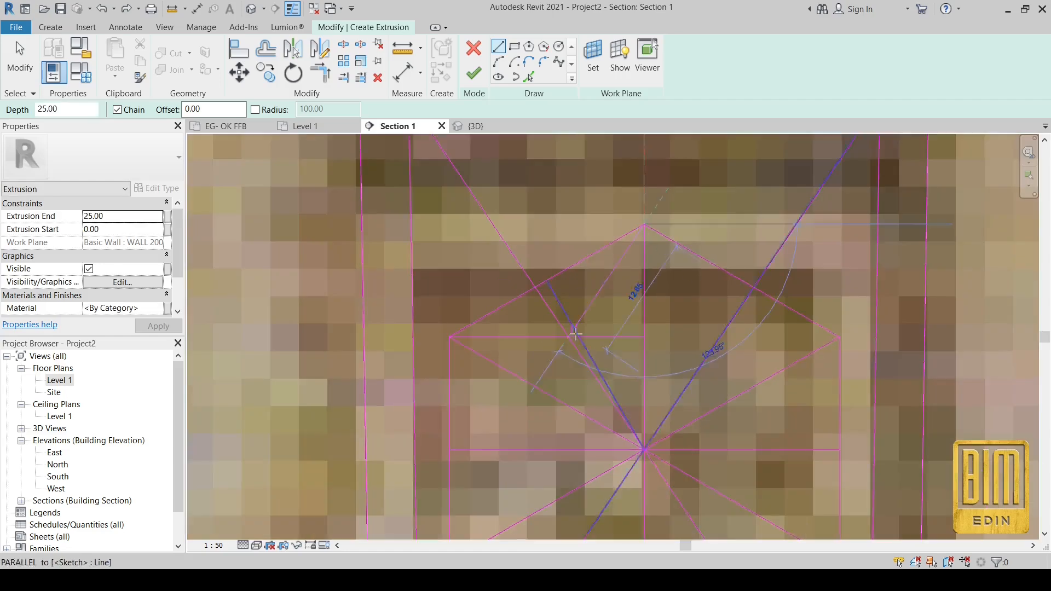
click(558, 391)
Step: Draw a petal arc of about 20.6 radius from the hexagon's upper-left vertex to the guide lines' intersection
click(498, 62)
click(333, 326)
click(593, 326)
click(493, 306)
key(Escape)
key(Escape)
Step: Mirror the petal arc successively about the upper-left diagonal, the horizontal centreline and the lower-left diagonal
click(428, 305)
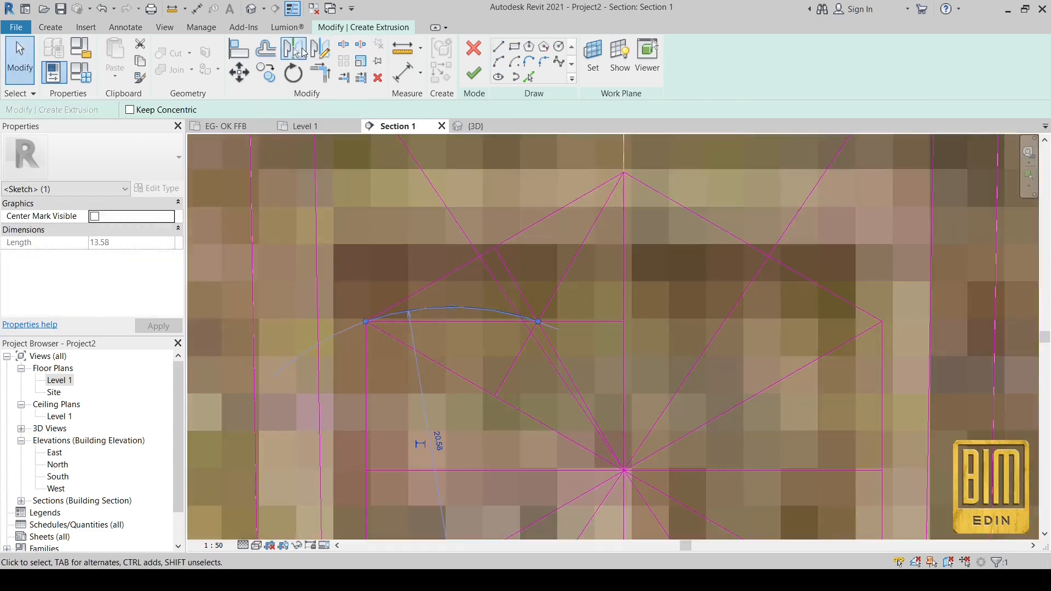
click(293, 48)
click(477, 384)
click(293, 48)
scroll(426, 307, down, 4)
click(452, 375)
scroll(457, 457, up, 3)
click(292, 48)
click(471, 379)
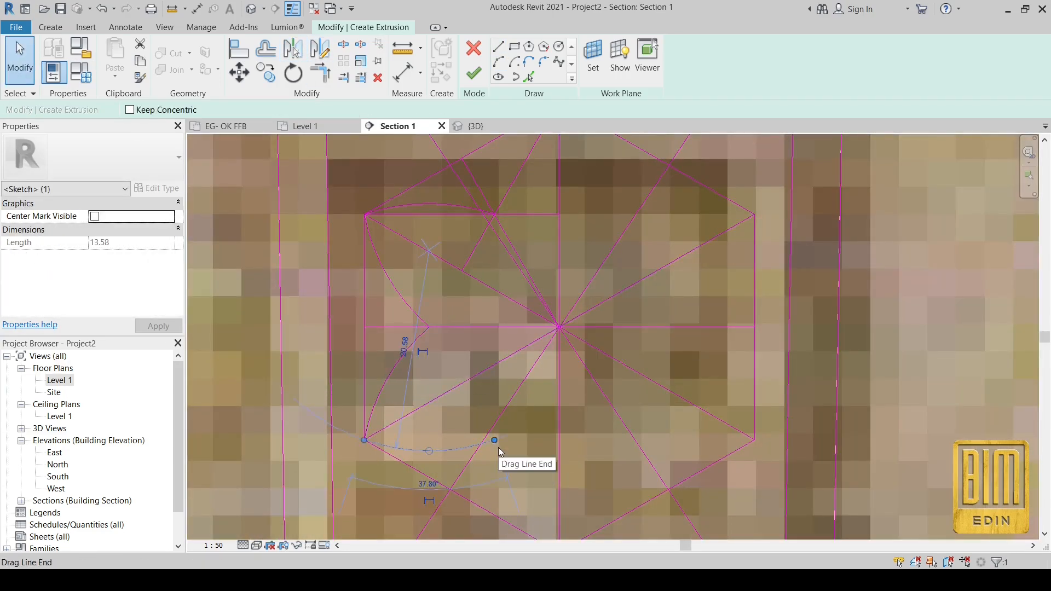
Step: Delete the coffer's corner-to-corner construction diagonals from the sketch
scroll(484, 429, down, 5)
scroll(484, 422, up, 2)
right_click(393, 181)
click(429, 307)
scroll(475, 402, up, 2)
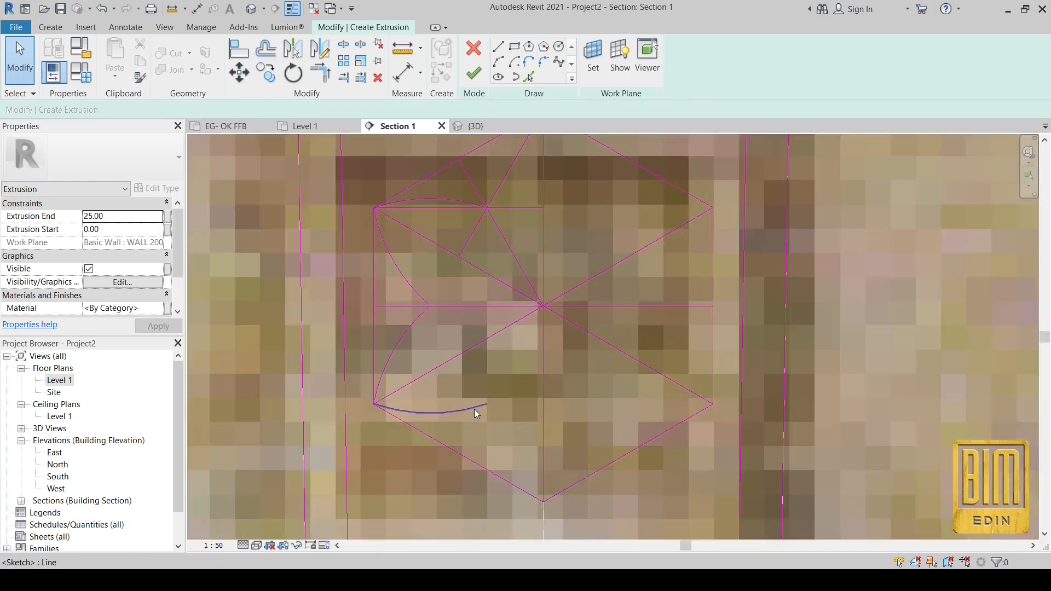
Step: Draw guide lines from the hexagon's centre to the midpoints of its other slanted sides, and turn off thin lines
key(l)
key(i)
click(459, 452)
click(454, 410)
click(292, 9)
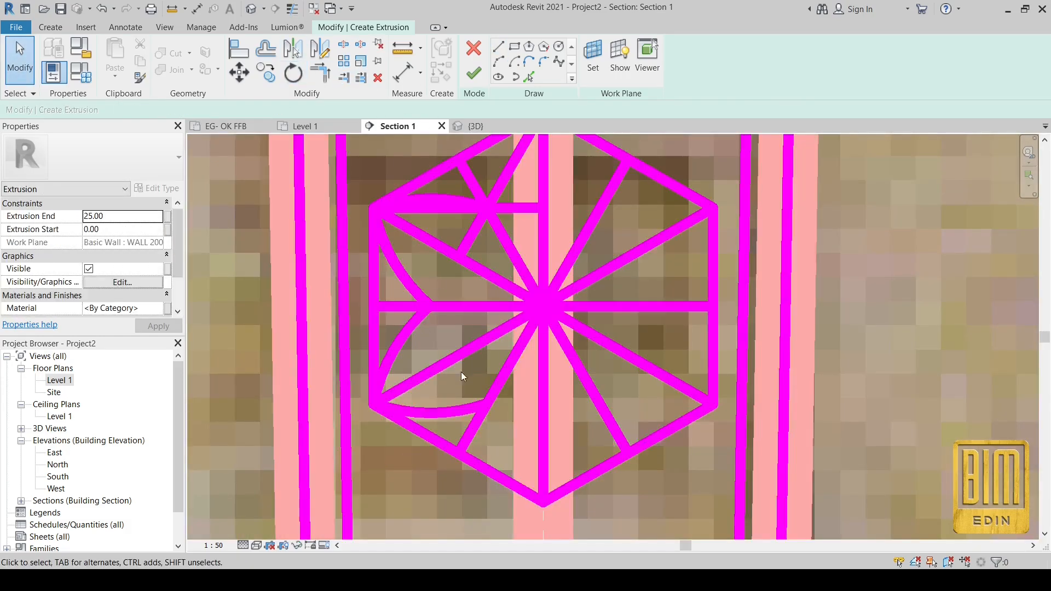
Step: Mirror the petal arcs about the lower-left guide line and the vertical centreline to form the other petals
click(454, 411)
click(293, 48)
click(497, 386)
click(293, 48)
click(545, 397)
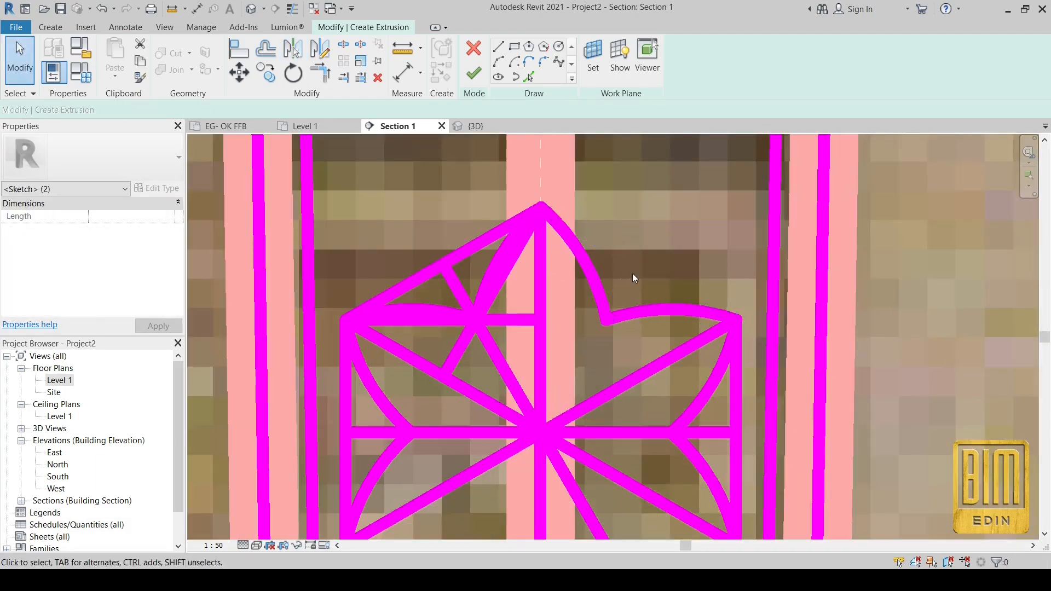
click(685, 403)
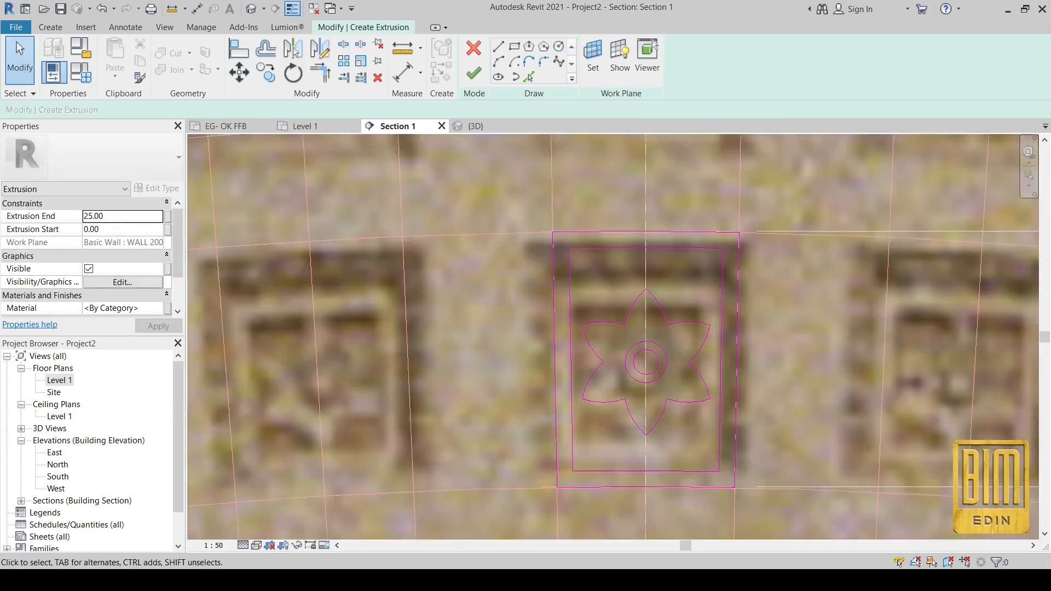
Step: Finish the frame-and-flower extrusion sketch and inspect the relief inside its coffer in the 3D view
click(474, 73)
click(531, 305)
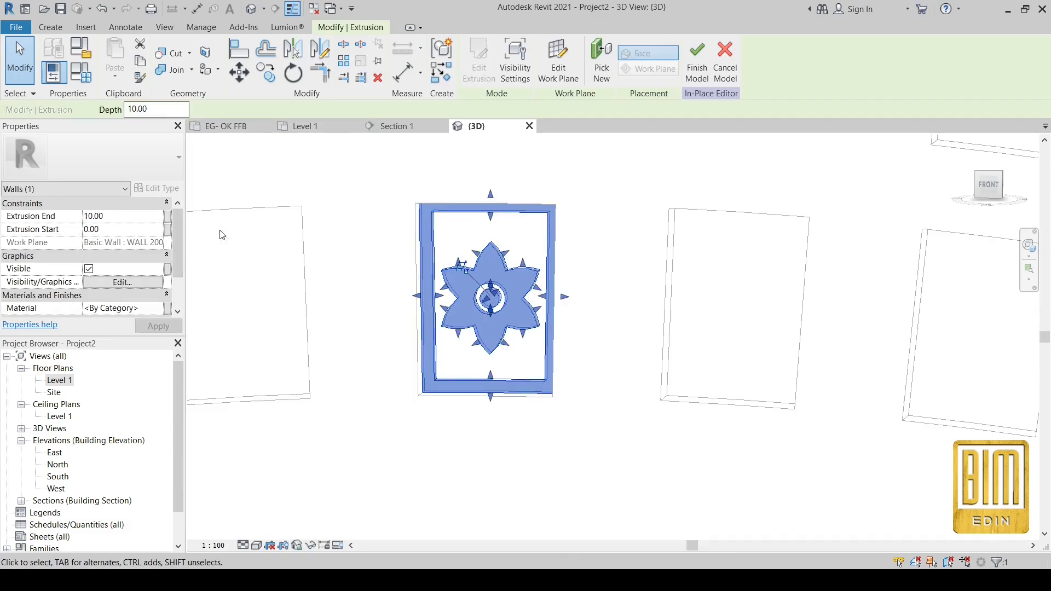
click(29, 67)
shift+middle_drag(639, 356, 614, 348)
scroll(615, 348, down, 4)
scroll(610, 346, up, 3)
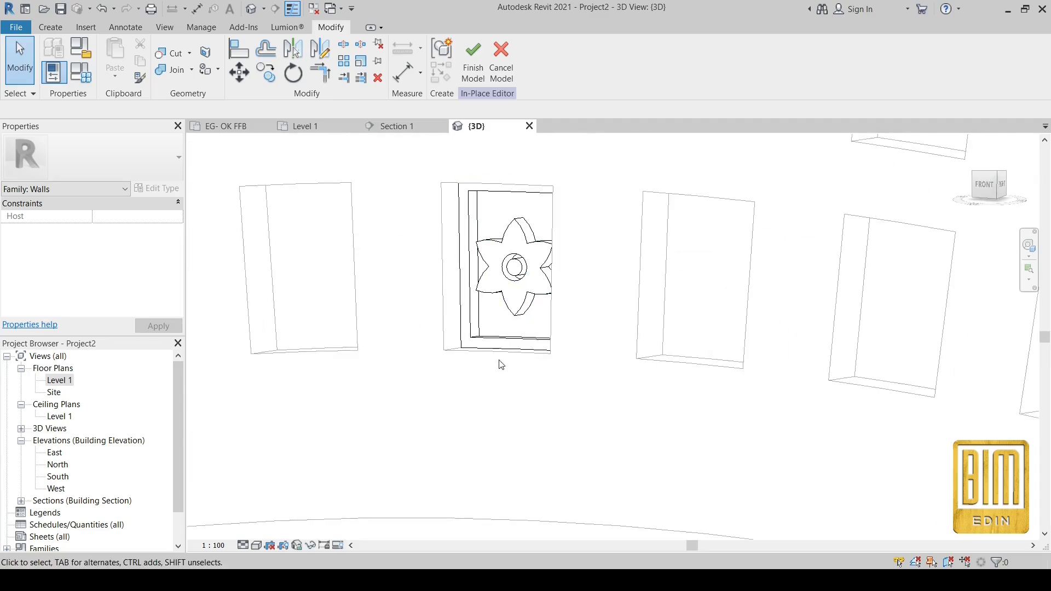
Step: Set the frame-and-flower extrusion's depth to 5 and check it from another angle
click(510, 321)
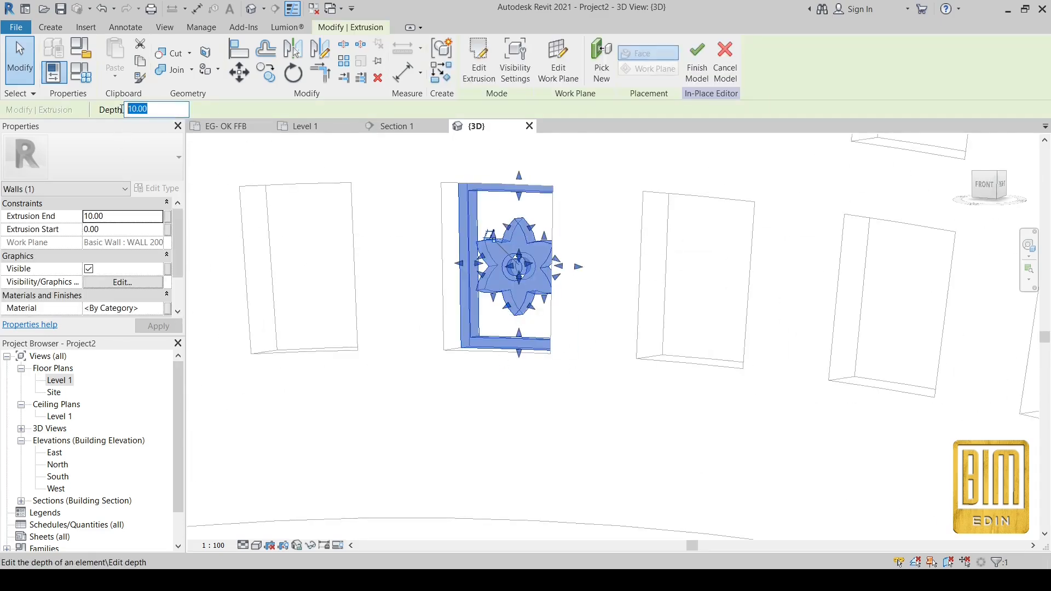
click(392, 277)
scroll(391, 277, down, 6)
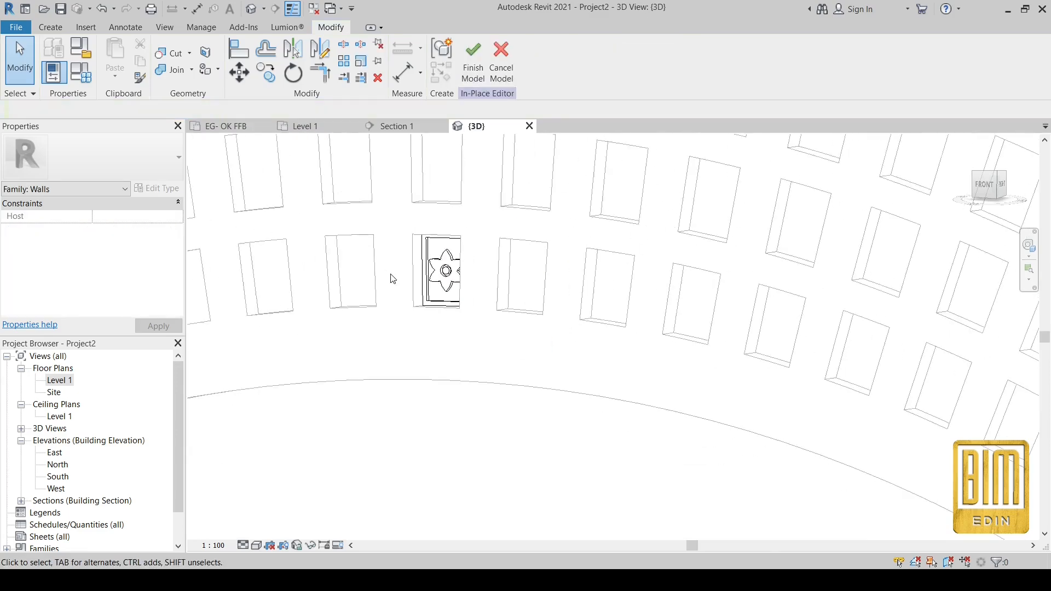
shift+middle_drag(391, 277, 516, 392)
Step: Reopen the frame-and-flower extrusion's sketch for editing and display it in Section 1
click(322, 261)
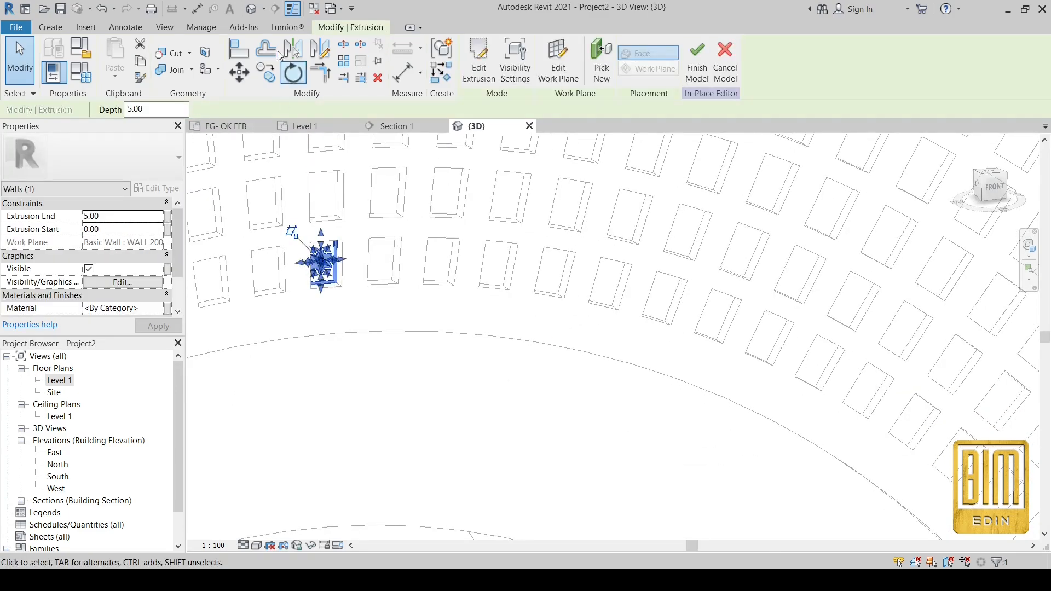
click(474, 51)
double_click(60, 381)
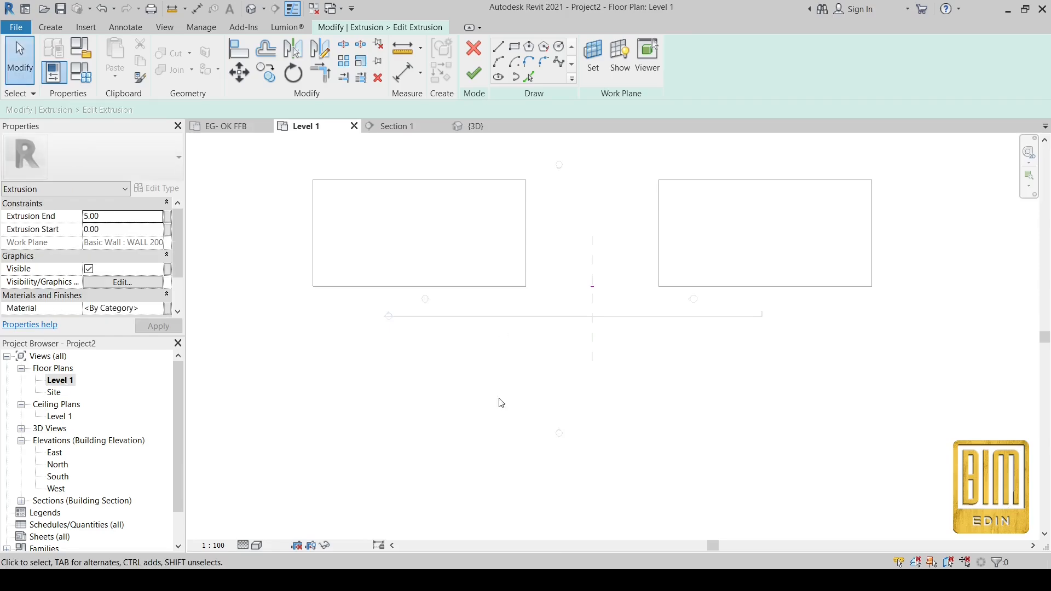
click(398, 129)
scroll(555, 290, down, 6)
scroll(571, 237, up, 4)
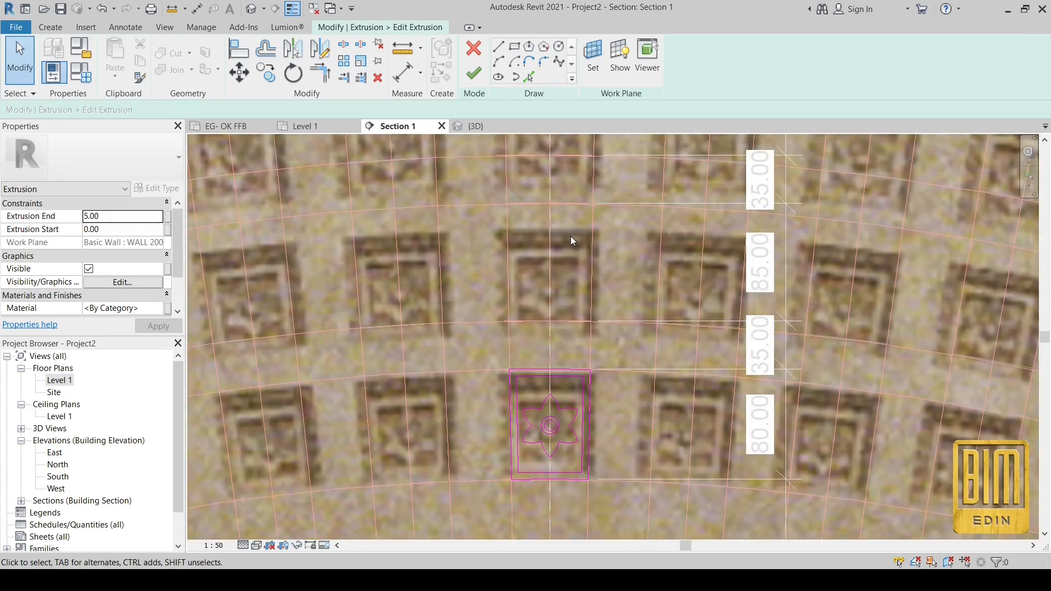
Step: Copy the framed flower sketch from the lowest coffer of the central column into the second coffer, the 85 mm row
scroll(570, 235, down, 2)
drag(480, 302, 605, 445)
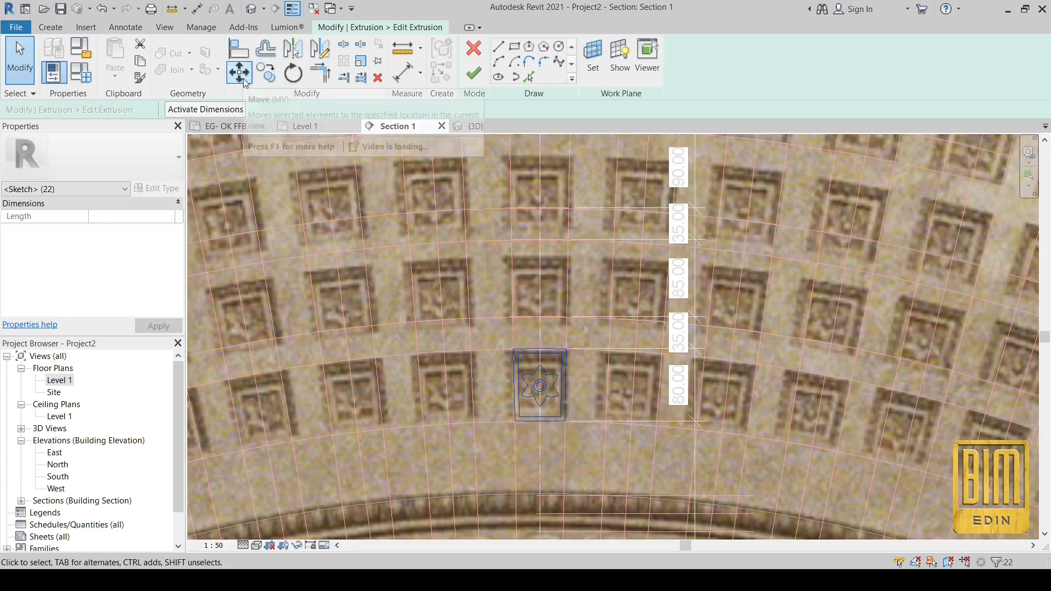
click(266, 72)
scroll(545, 428, up, 2)
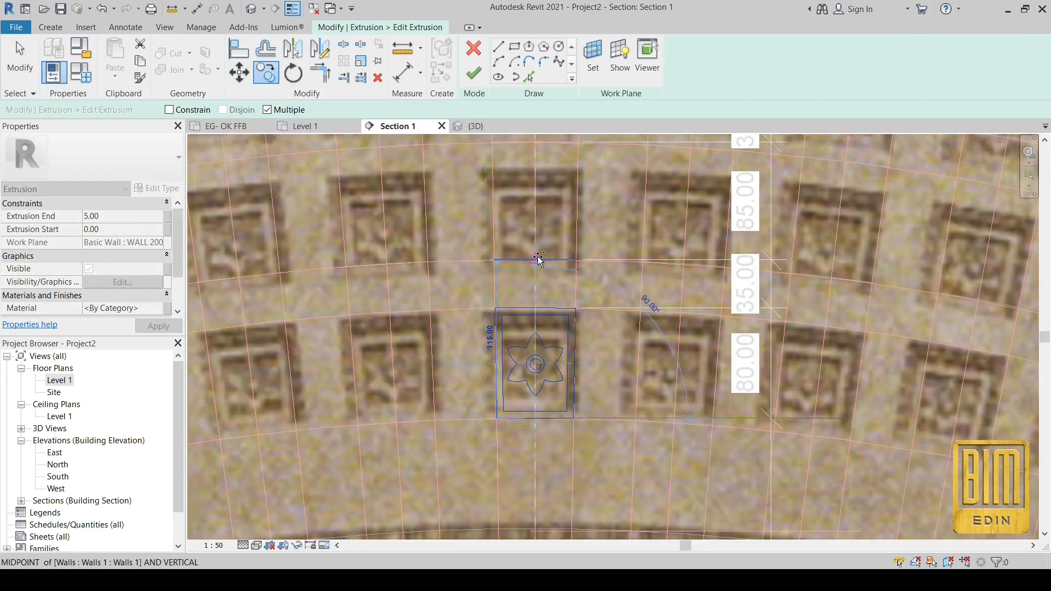
scroll(520, 364, down, 1)
scroll(536, 218, up, 2)
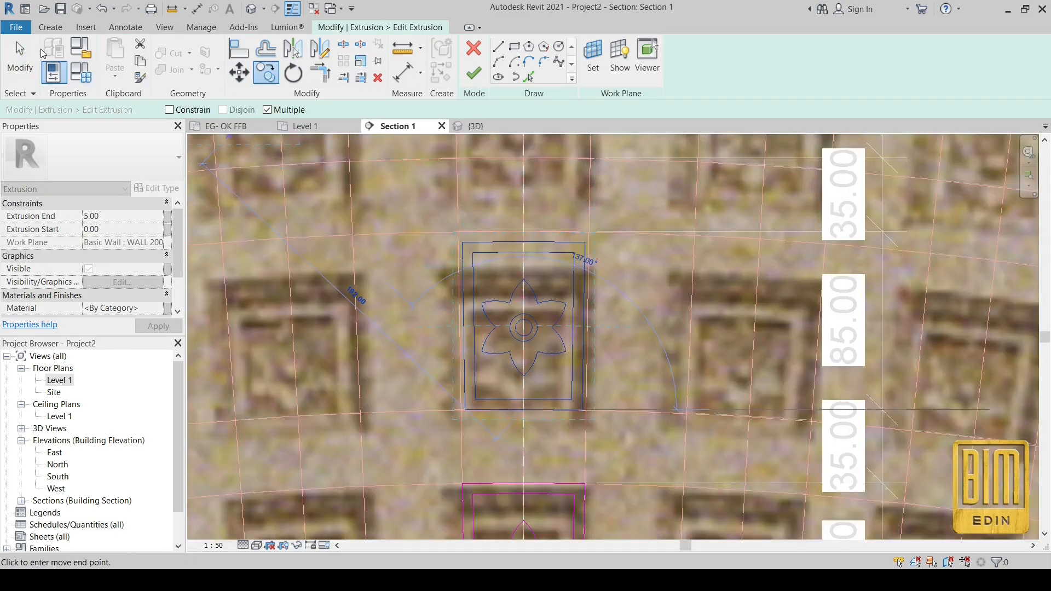
Step: Scale the second coffer's framed flower graphically from its base midpoint to reach the 85 row's upper arc
drag(406, 208, 635, 431)
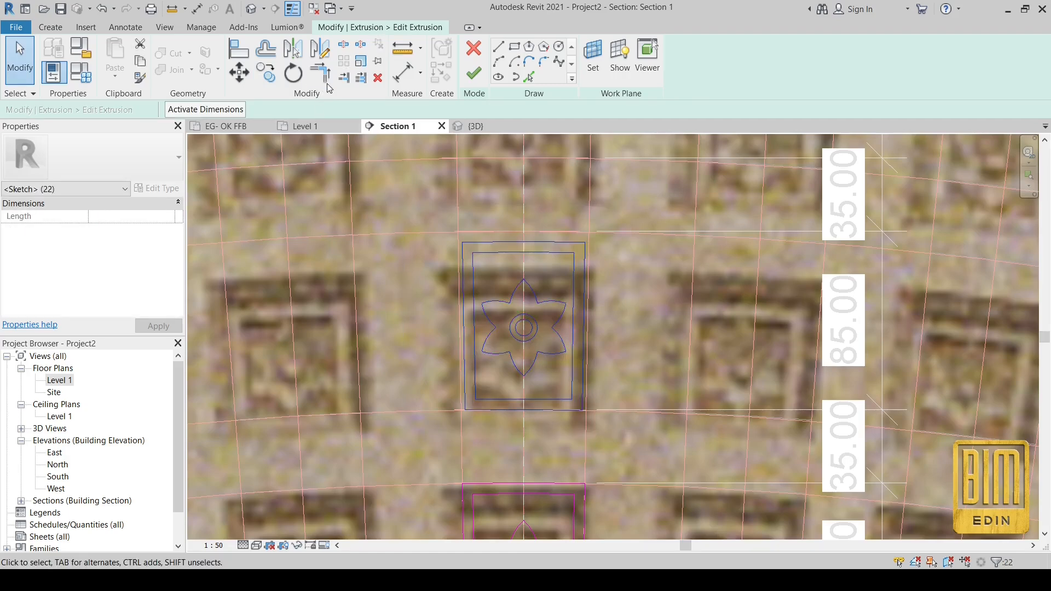
scroll(524, 411, up, 3)
click(524, 411)
scroll(528, 411, down, 5)
scroll(529, 283, up, 2)
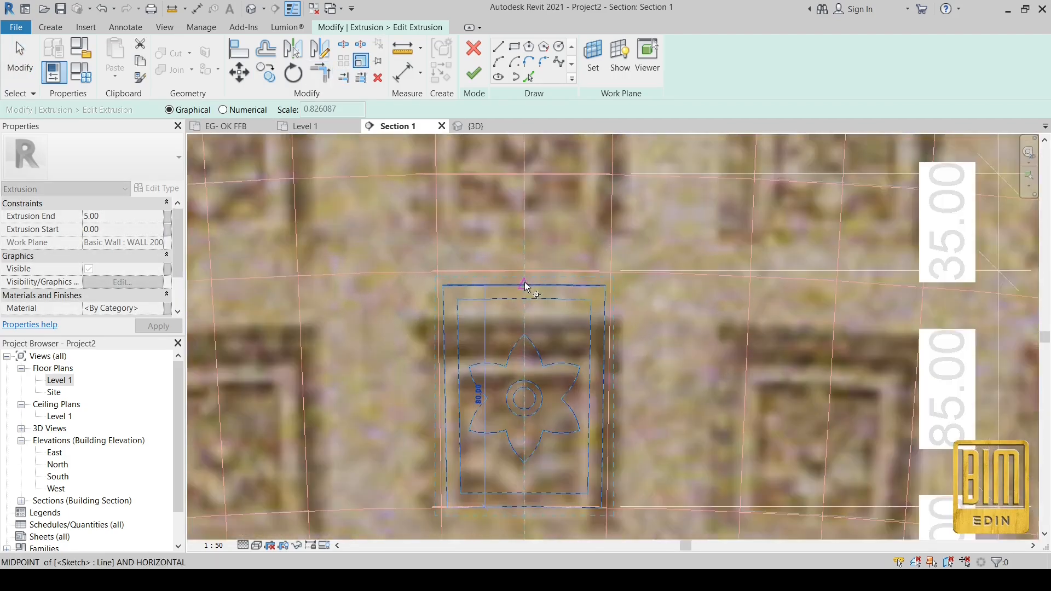
click(526, 270)
scroll(487, 313, down, 5)
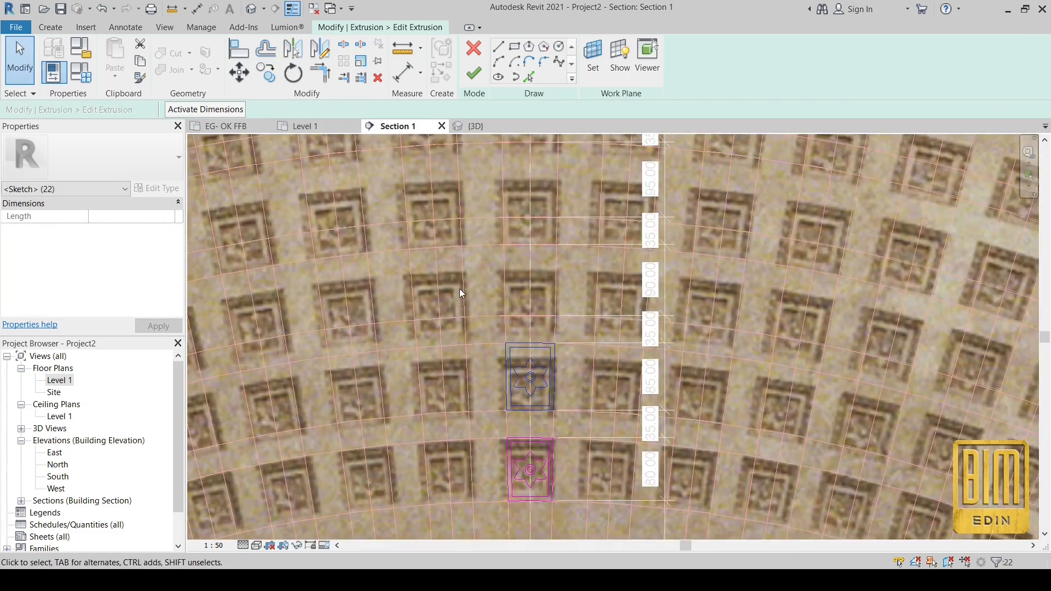
Step: Copy the second coffer's framed flower up the centreline into the third coffer, in the 90 row
scroll(536, 427, up, 5)
click(521, 390)
scroll(520, 393, down, 2)
scroll(516, 248, up, 2)
scroll(524, 241, up, 2)
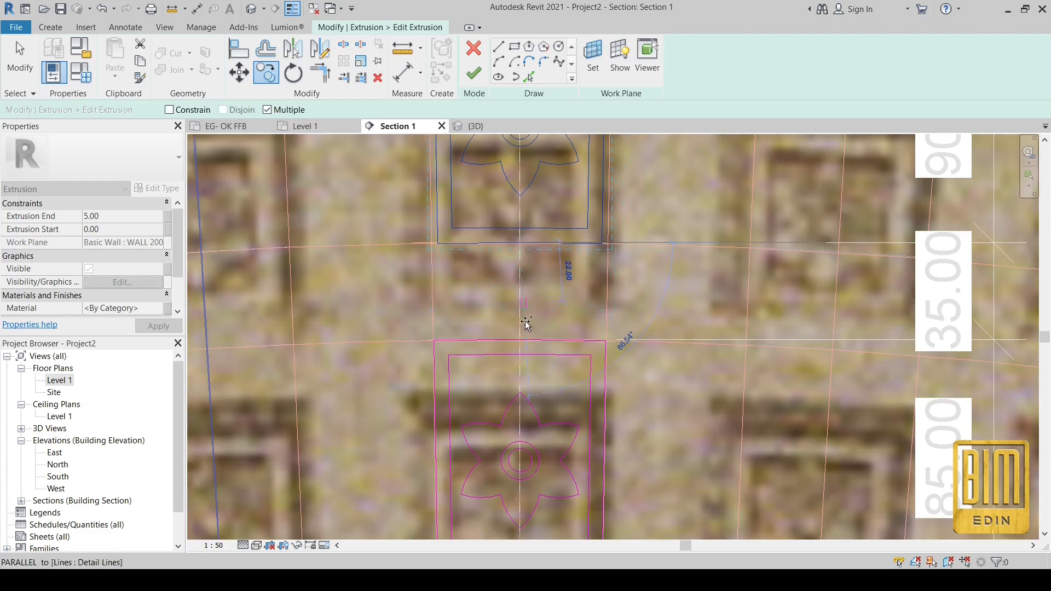
scroll(529, 308, down, 2)
scroll(528, 344, up, 2)
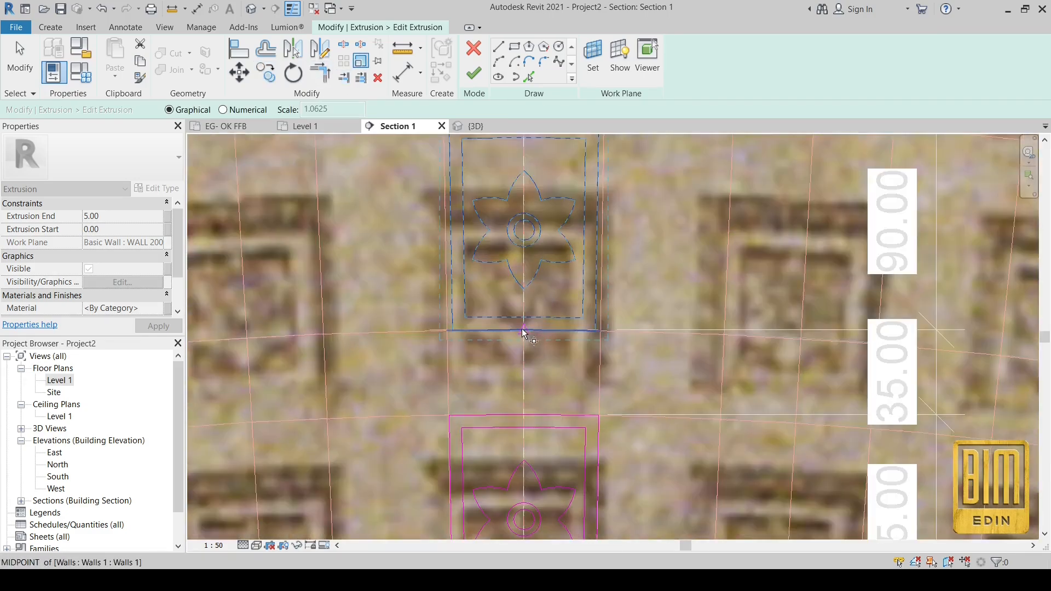
Step: Scale the third coffer's framed flower graphically to reach the upper arc of the 90 row
scroll(525, 331, down, 2)
scroll(518, 240, up, 2)
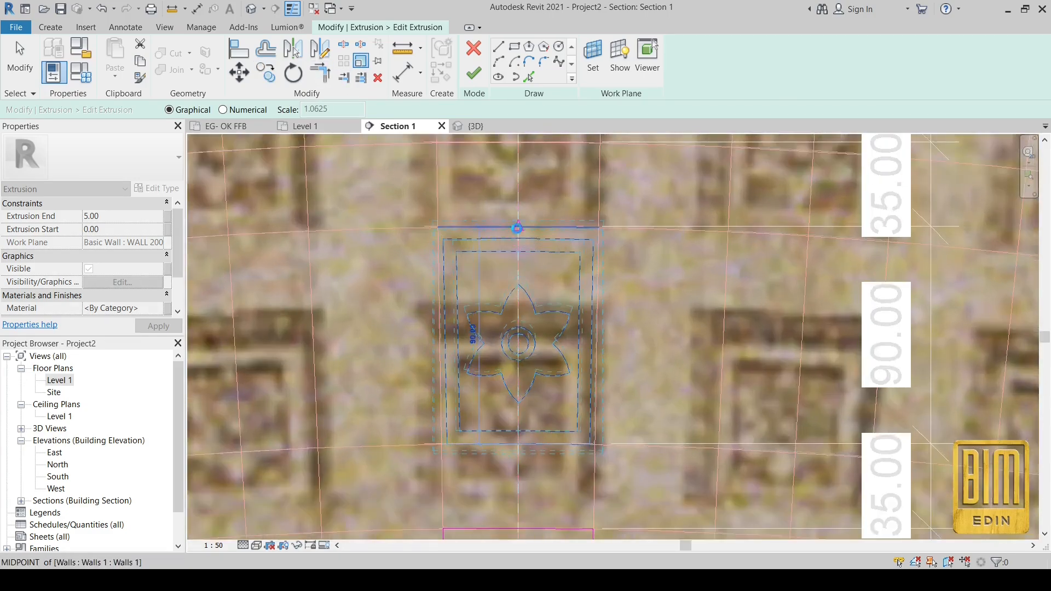
click(519, 231)
scroll(526, 330, down, 3)
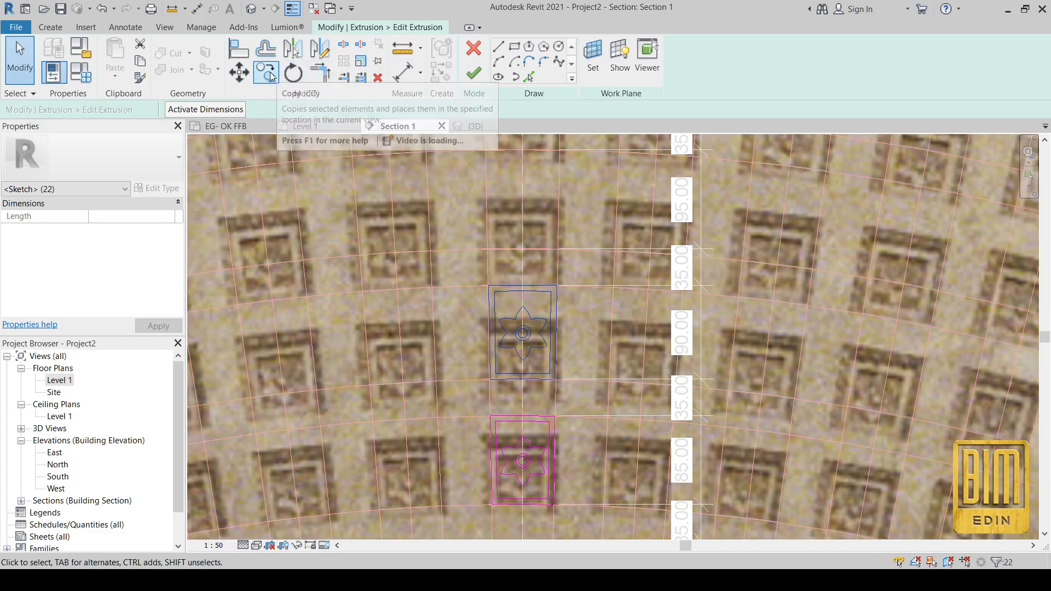
Step: Copy the third coffer's framed flower up the centreline into the fourth coffer, in the 95 row
scroll(534, 413, up, 4)
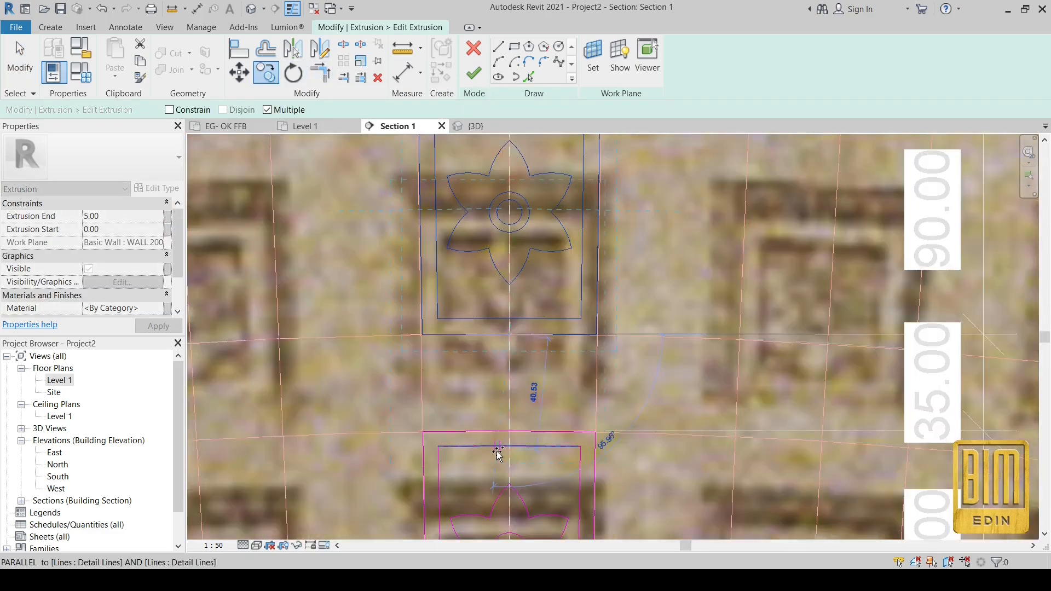
scroll(500, 436, down, 3)
scroll(501, 273, up, 2)
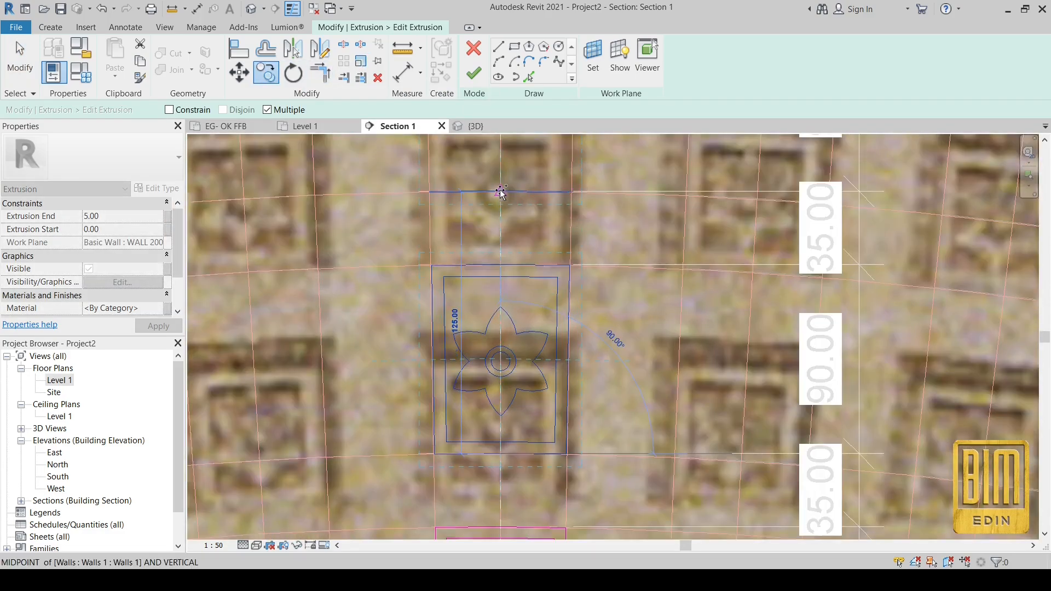
scroll(504, 230, down, 3)
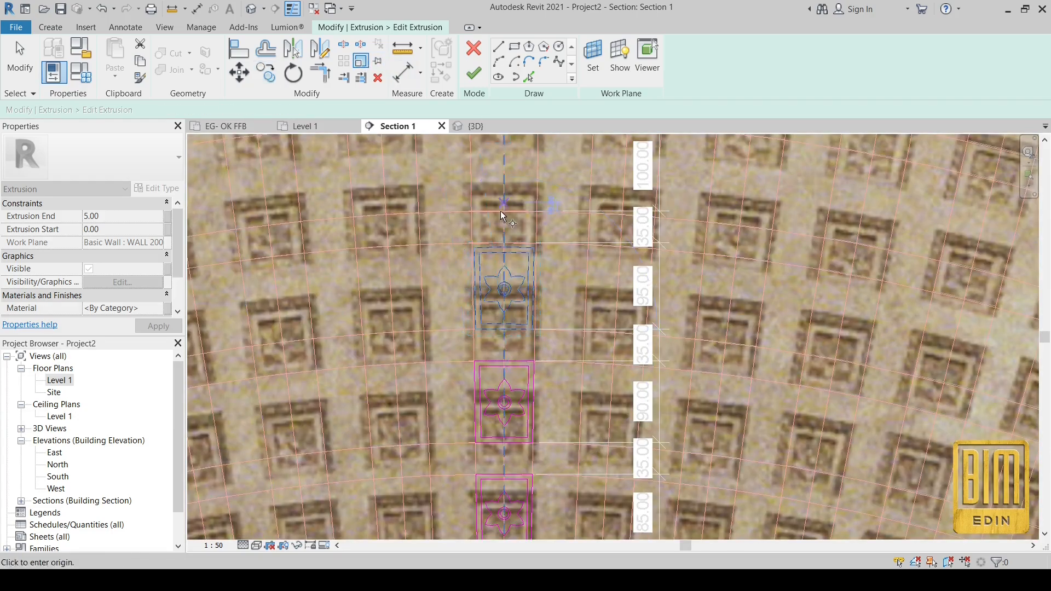
Step: Scale the fourth coffer's framed flower graphically to reach the upper arc of the 95 row
scroll(504, 350, up, 5)
scroll(500, 401, down, 4)
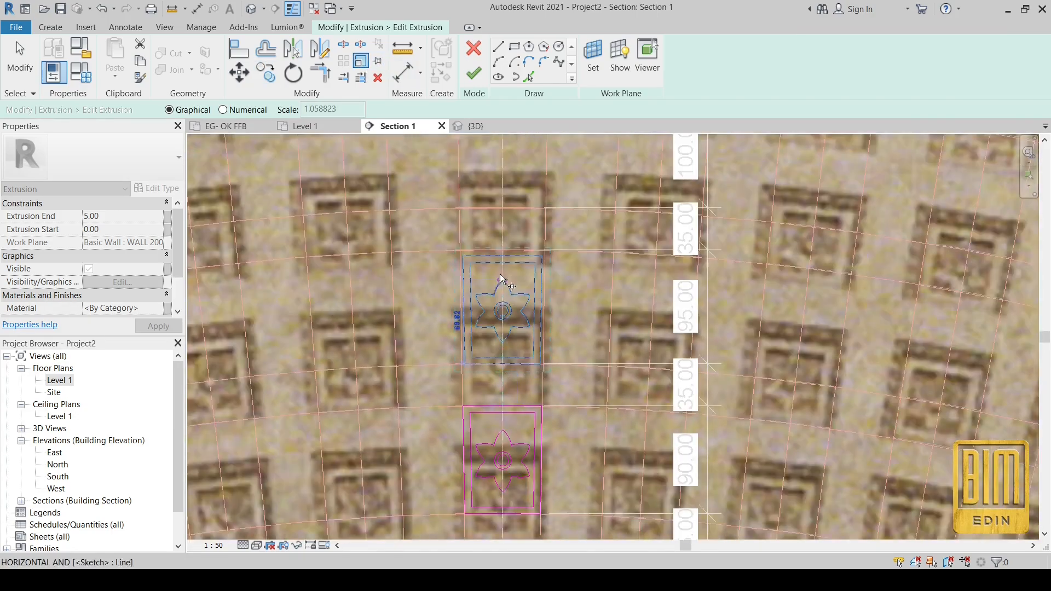
scroll(502, 267, up, 3)
click(503, 248)
click(505, 232)
scroll(513, 435, down, 4)
Step: Copy the framed flower into the fifth coffer, in the 100 row, and continue copying it up the centreline
click(267, 72)
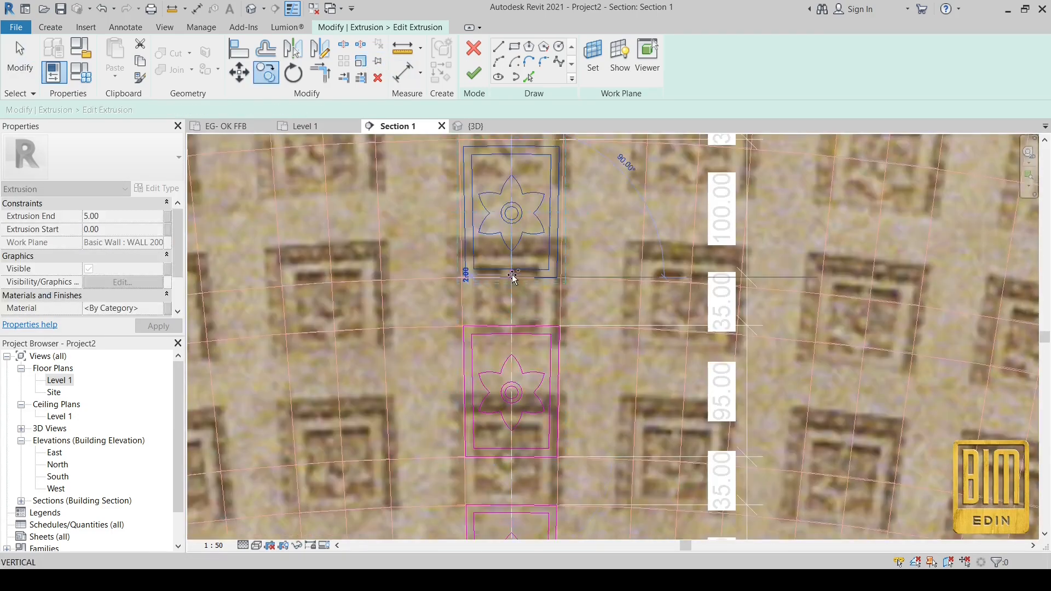
click(513, 281)
click(266, 72)
scroll(525, 377, up, 4)
click(517, 336)
scroll(512, 383, down, 5)
Step: Repeat the copying and scaling of the framed flower for the remaining upper coffers of the central column
click(267, 73)
click(360, 61)
click(267, 72)
scroll(507, 245, up, 4)
click(506, 244)
click(361, 61)
click(267, 73)
click(360, 61)
Step: Try to align a framed flower's edge with its coffer guide line in the upper part of the central column
click(239, 48)
click(570, 383)
scroll(586, 390, down, 4)
scroll(600, 407, up, 4)
click(553, 328)
click(564, 421)
click(105, 9)
middle_drag(559, 241, 558, 347)
click(104, 9)
Step: Rotate a copy of the central column of framed flowers about the arch centre into the adjacent coffer column
scroll(556, 274, down, 8)
drag(556, 228, 588, 424)
click(293, 73)
click(384, 110)
click(574, 421)
click(575, 164)
Step: Rotate copies of the two finished flower columns about the arch centre to fill the next coffer columns
click(294, 72)
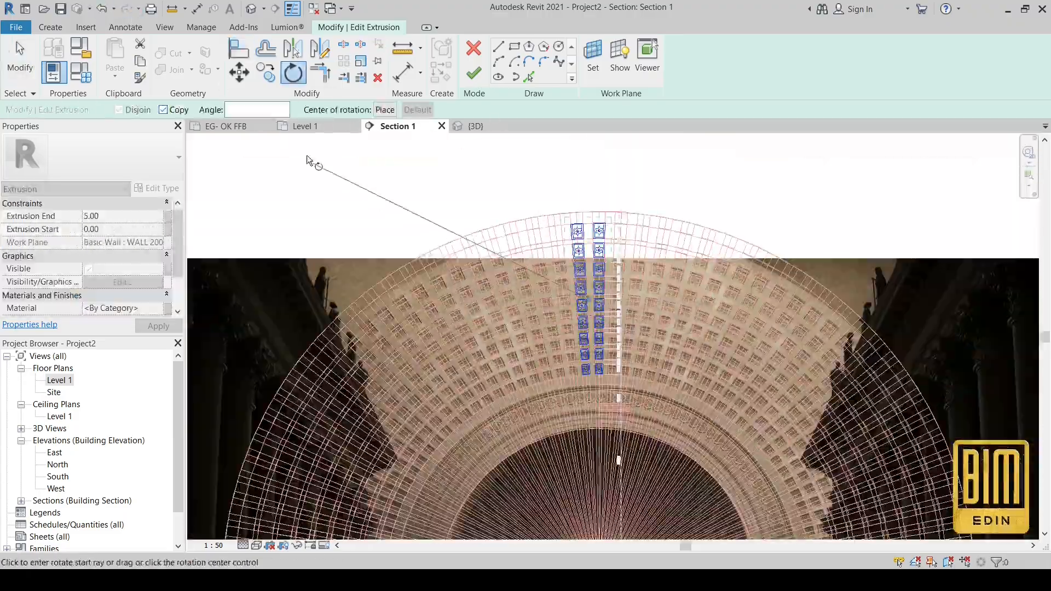
click(163, 110)
click(384, 110)
click(446, 233)
scroll(575, 219, down, 6)
click(385, 110)
Step: Rotate a copy of the eight finished flower columns about the arch centre to continue down the arch's left half
click(294, 73)
click(163, 110)
click(385, 110)
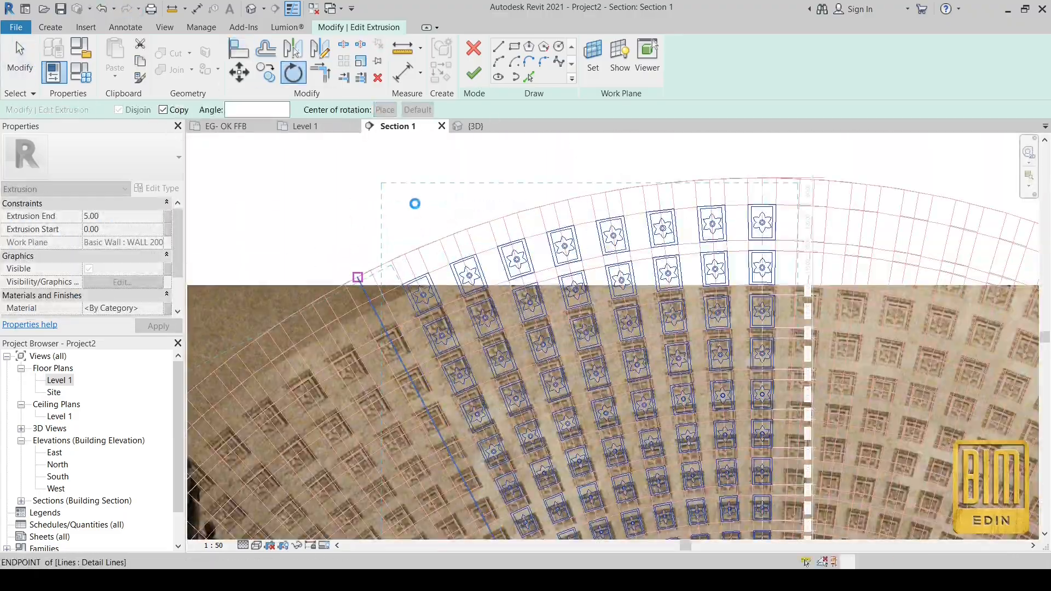
click(357, 274)
Step: Select a group of finished flower columns and rotate a copy about the arch centre towards the left springing line
drag(303, 167, 643, 432)
click(293, 73)
click(385, 110)
click(565, 406)
click(436, 256)
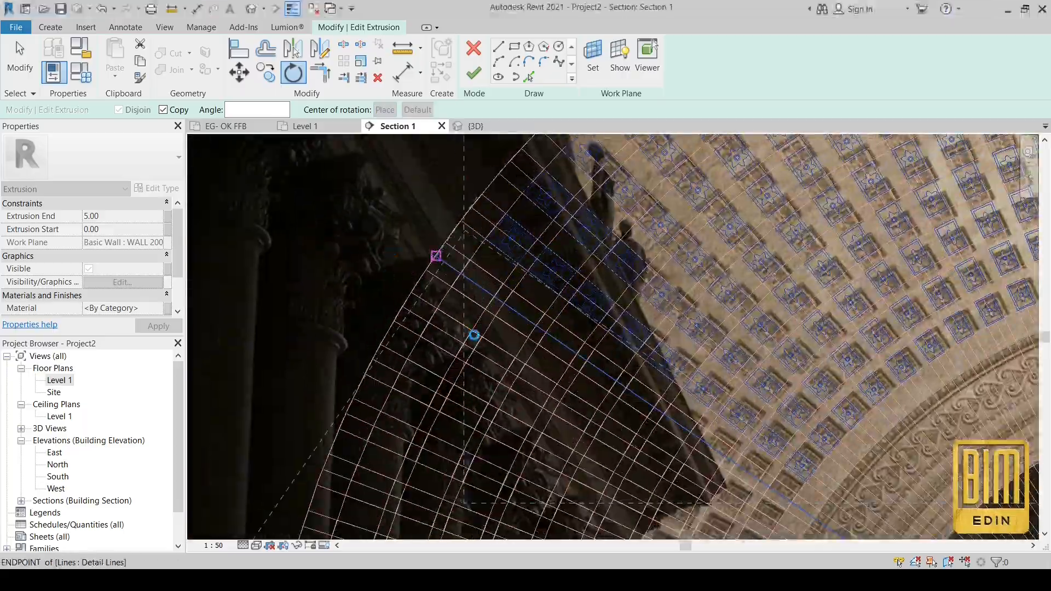
Step: Delete the surplus framed flowers at the lower end of the arch's left half
scroll(459, 263, down, 5)
drag(352, 381, 586, 499)
key(Delete)
scroll(509, 388, up, 6)
scroll(506, 411, down, 8)
scroll(480, 287, up, 4)
scroll(479, 287, up, 4)
drag(495, 235, 394, 300)
key(Delete)
Step: Mirror the selected flower columns about a radial guide line and delete the surplus copies at the arch's lower end
scroll(394, 300, down, 8)
drag(407, 170, 619, 324)
click(293, 48)
scroll(476, 296, up, 6)
click(310, 202)
scroll(382, 215, down, 6)
drag(300, 338, 477, 429)
key(Delete)
Step: Select the needed framed flowers and rotate a copy about the arch centre to complete the lowest coffer columns
scroll(356, 273, up, 6)
drag(317, 233, 385, 182)
ctrl+drag(542, 296, 637, 383)
scroll(635, 355, down, 5)
click(293, 73)
click(385, 110)
click(930, 525)
scroll(438, 240, up, 6)
click(163, 109)
click(405, 197)
click(365, 258)
Step: Check the lowest framed flowers against the guide lines, finish the extrusion sketch and show the model in 3D
scroll(378, 263, down, 5)
scroll(483, 377, up, 4)
click(529, 76)
scroll(438, 366, up, 5)
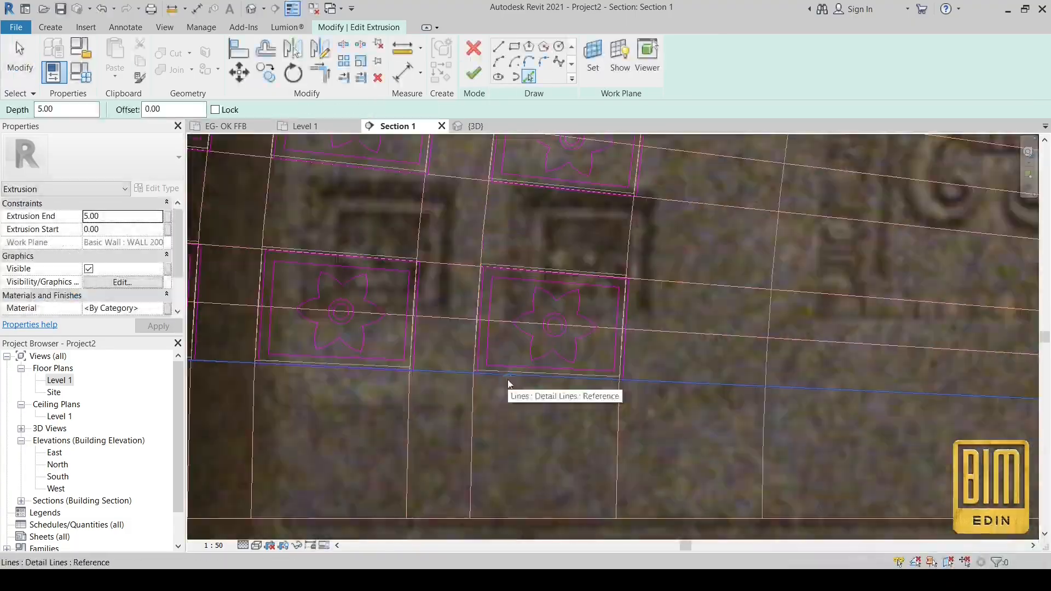
scroll(547, 421, down, 7)
click(473, 73)
click(251, 8)
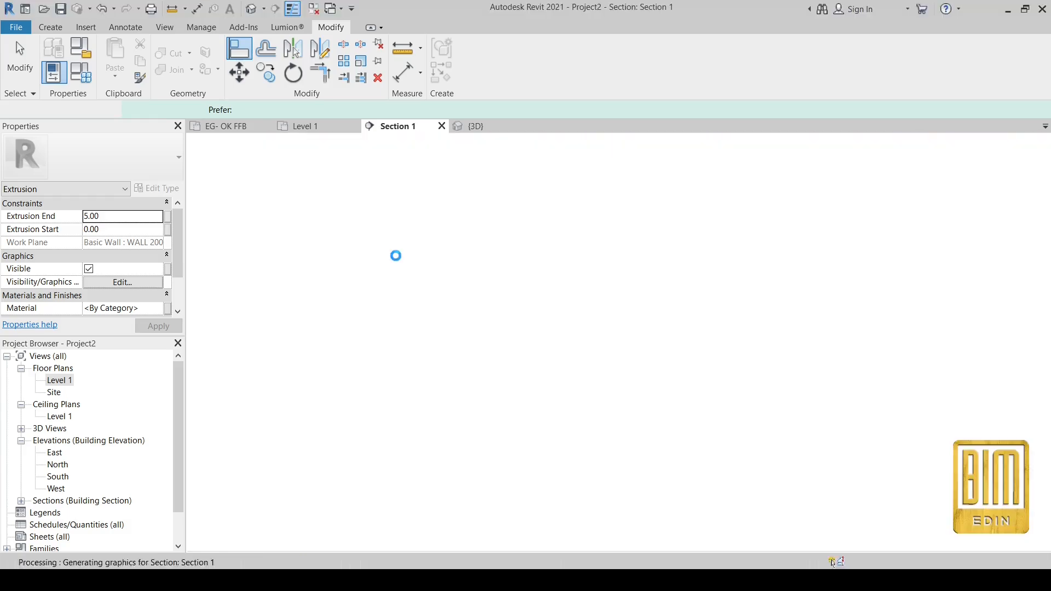
key(Escape)
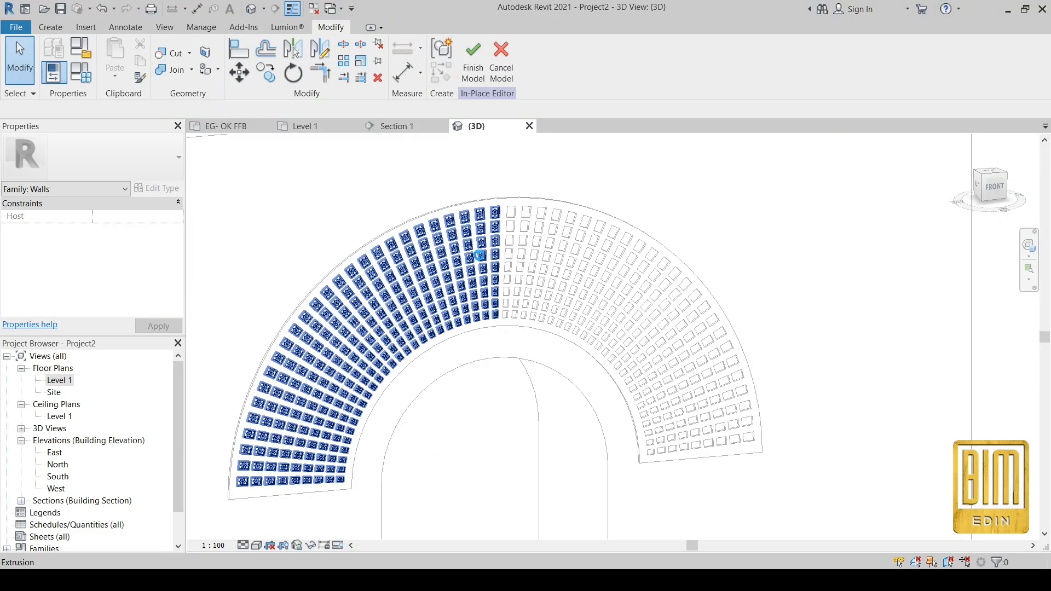
Step: Reopen the framed flower extrusion's sketch for editing in Section 1
click(479, 255)
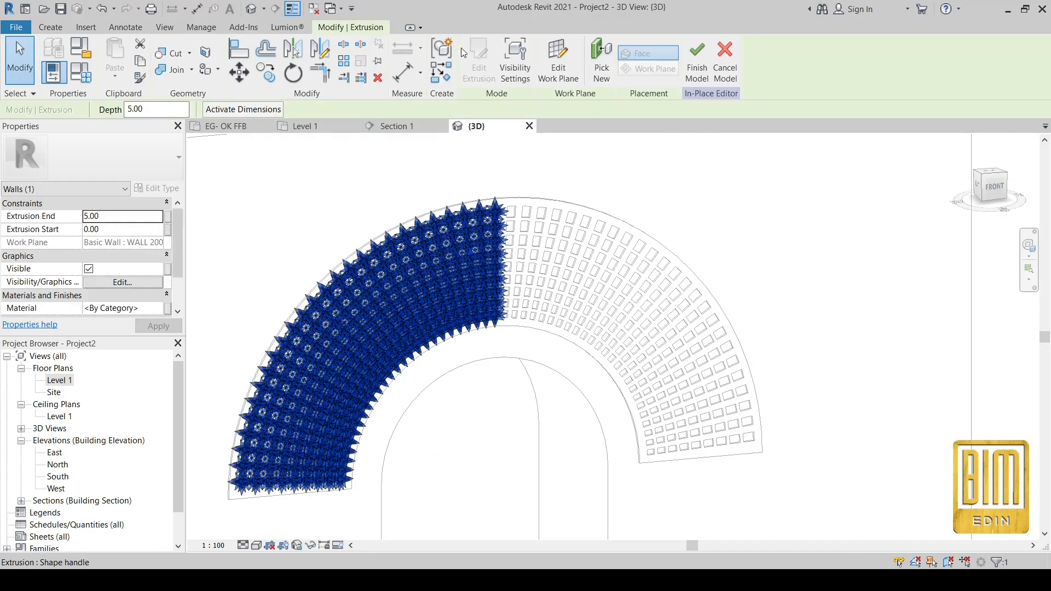
click(396, 127)
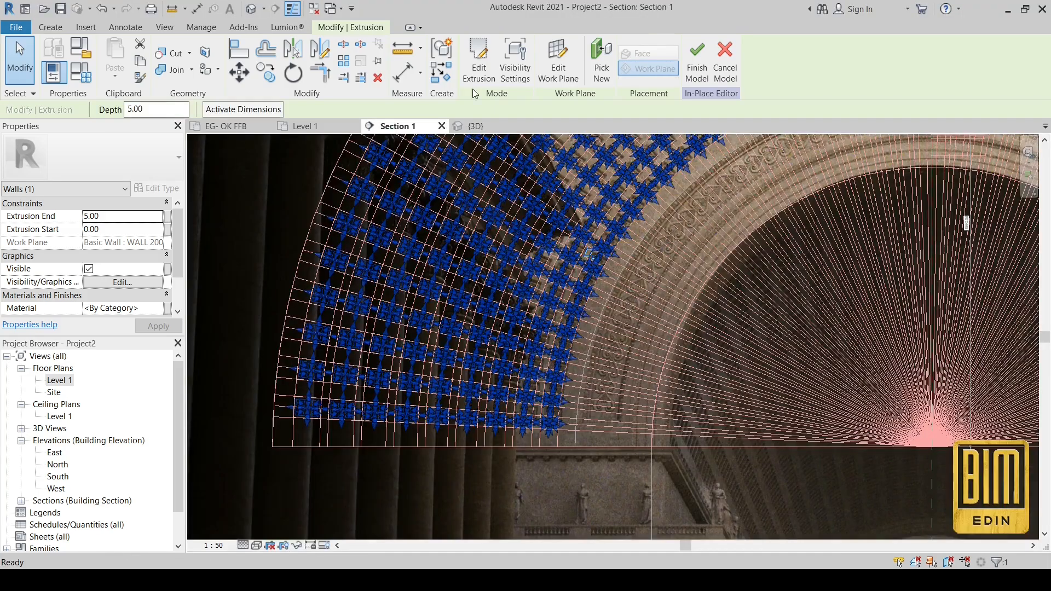
double_click(360, 257)
scroll(384, 341, down, 5)
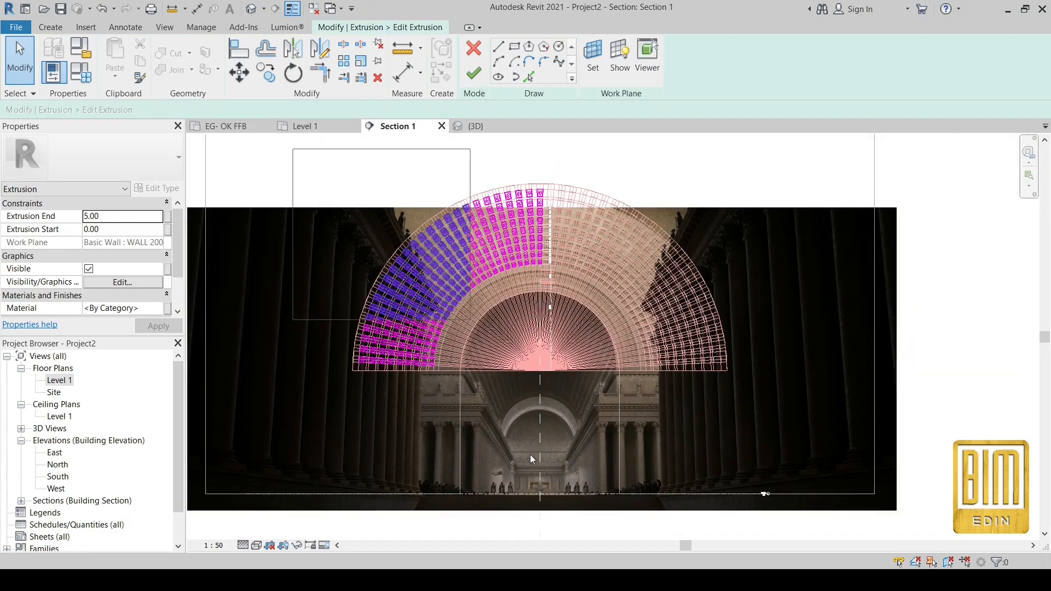
Step: Mirror all flower columns beside the central one about the vertical centreline onto the right half, and check in 3D
drag(533, 454, 535, 451)
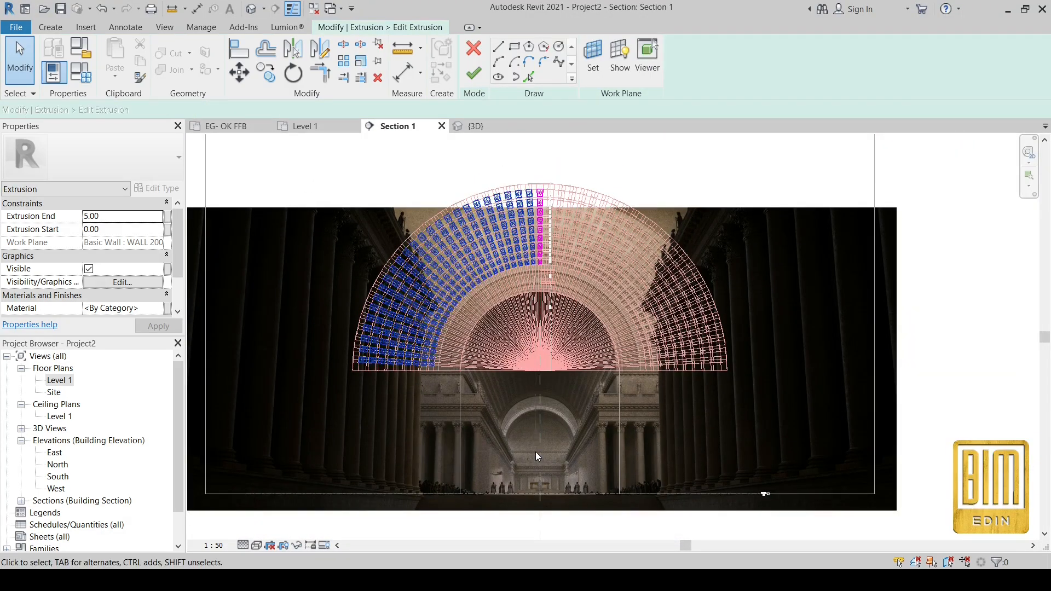
scroll(546, 245, up, 5)
click(465, 319)
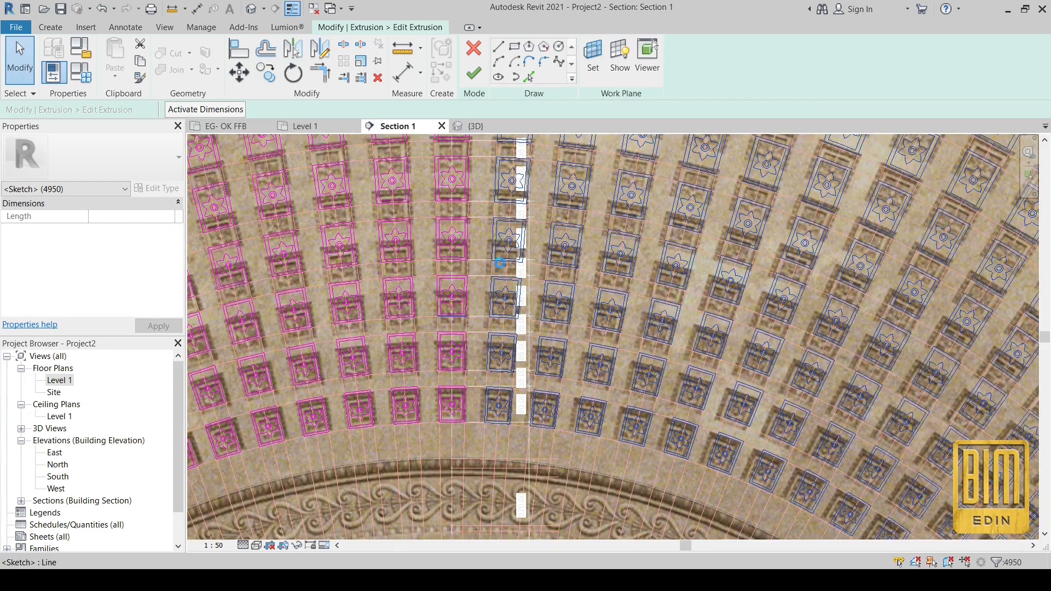
scroll(481, 294, down, 10)
click(484, 126)
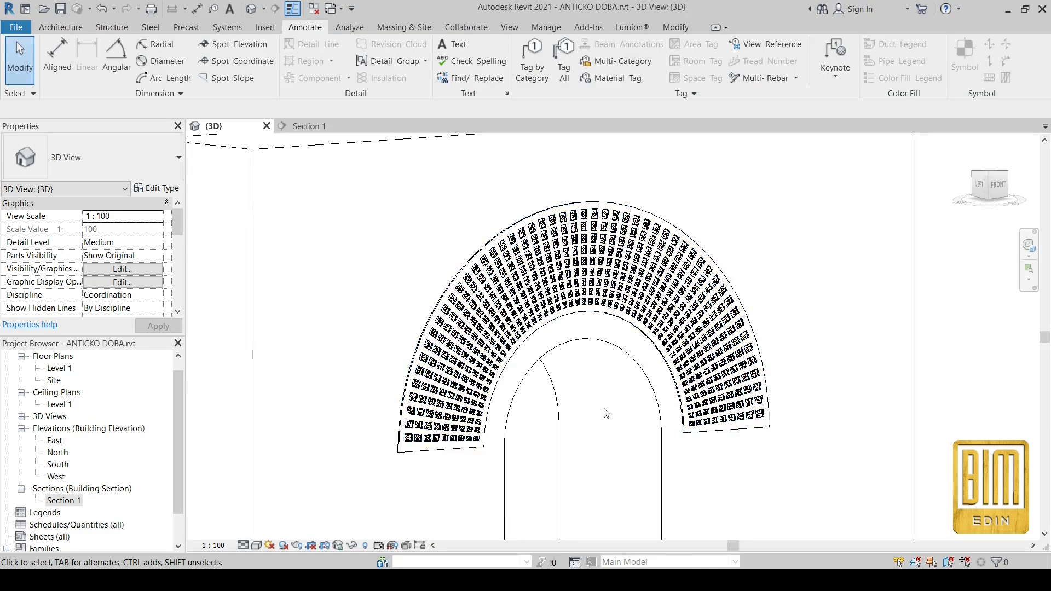
Step: Start an extrusion sketch on the wall, pick the doorway arch's edge for an arched band, and check Section 2
scroll(606, 413, up, 2)
scroll(539, 176, down, 1)
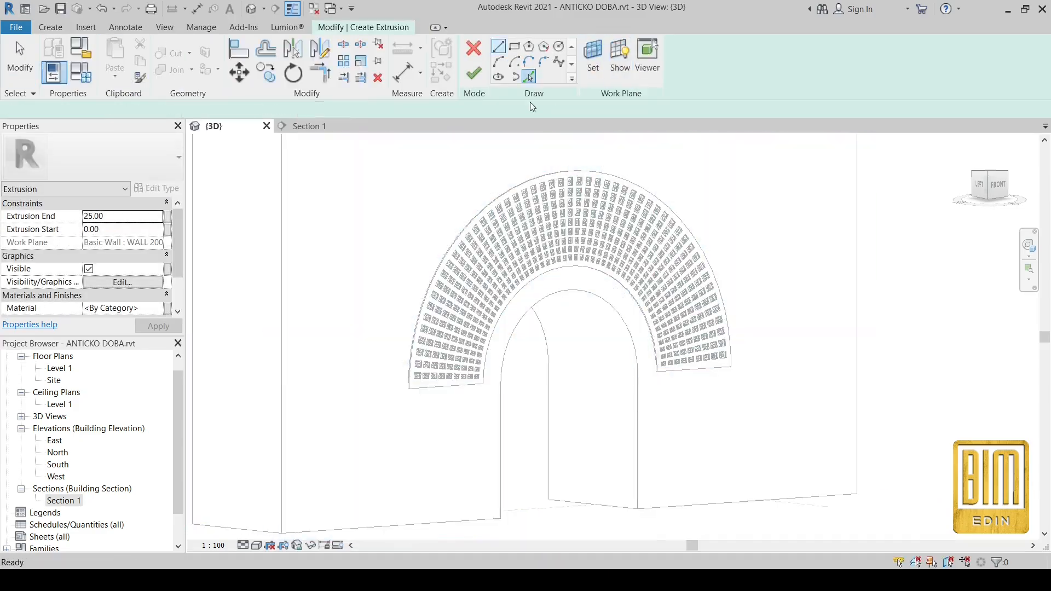
scroll(550, 298, up, 2)
click(550, 299)
scroll(423, 406, up, 3)
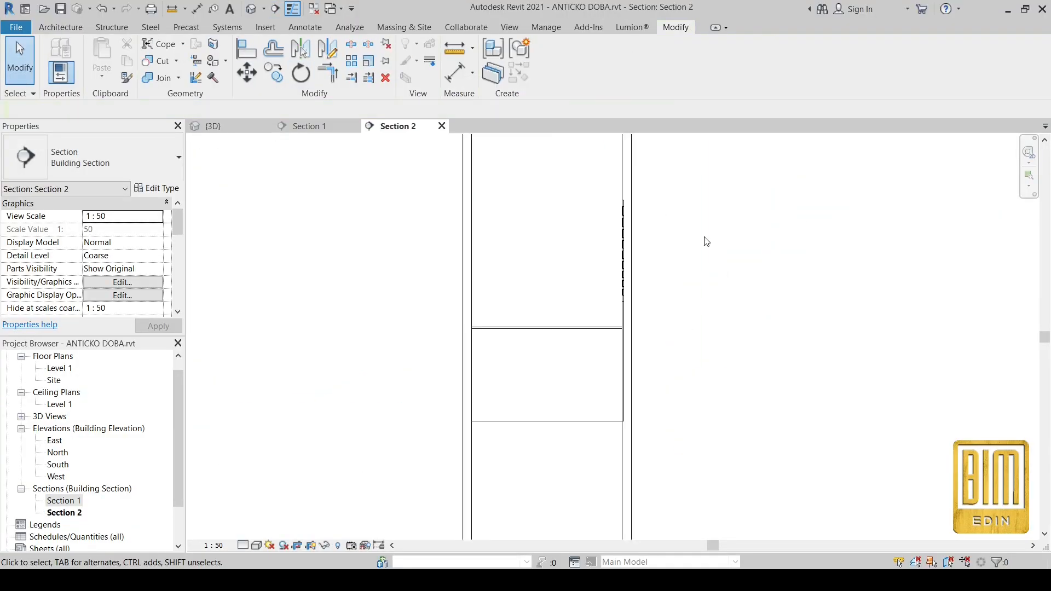
click(616, 476)
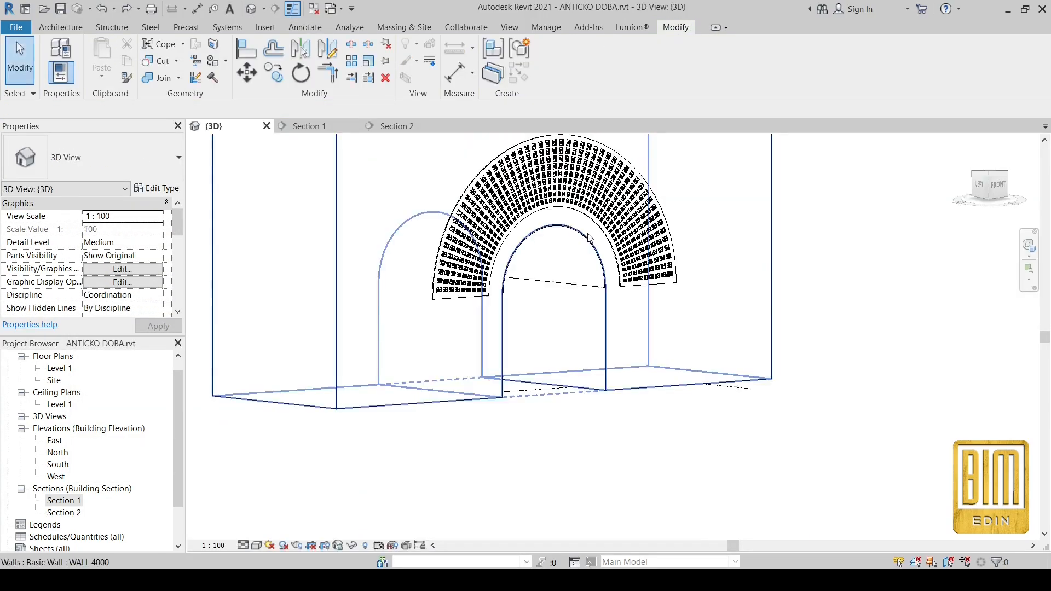
Step: Start a void extrusion for the arched band and set its work plane to the face of the WALL 4000 wall
scroll(547, 382, up, 6)
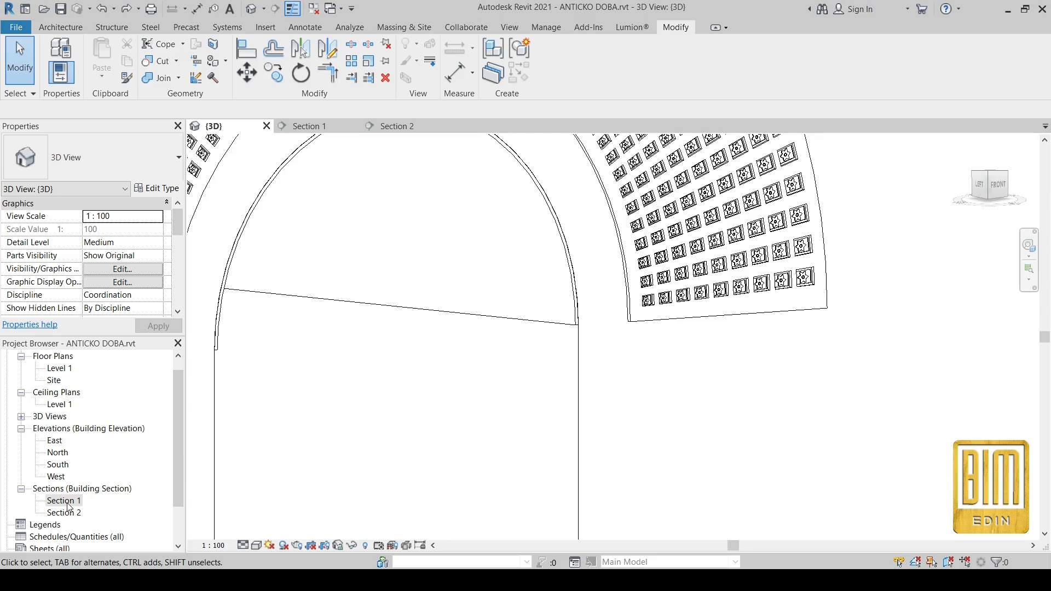
scroll(601, 310, down, 2)
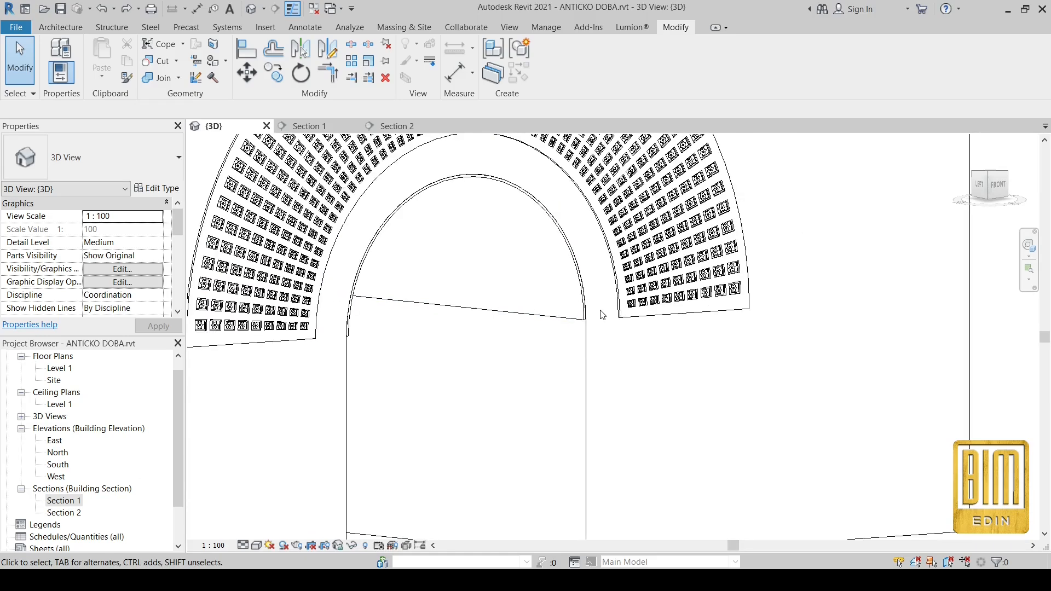
click(71, 29)
click(544, 220)
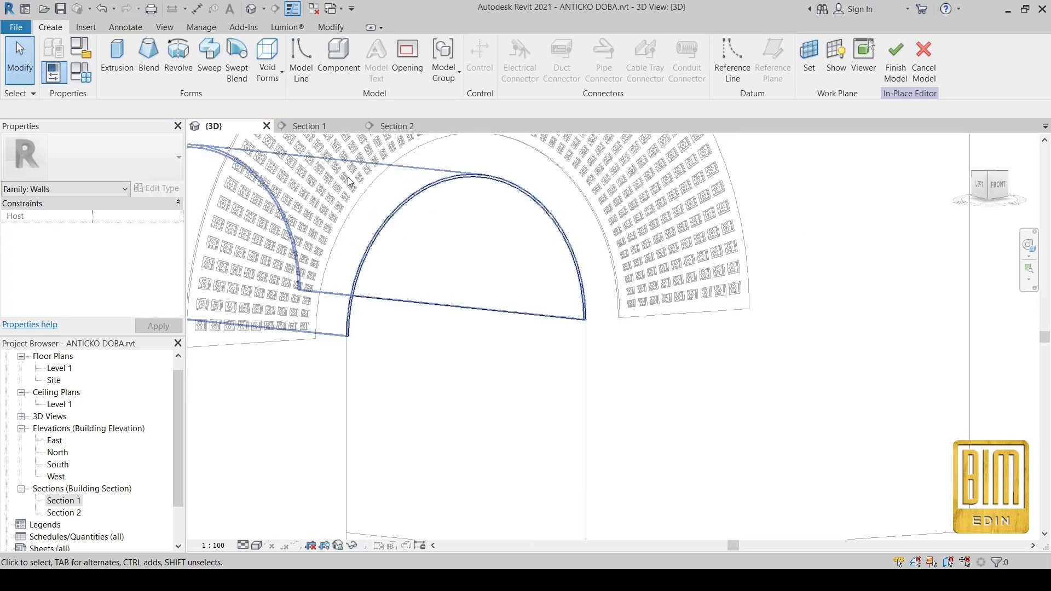
click(271, 61)
click(296, 98)
click(591, 77)
click(553, 231)
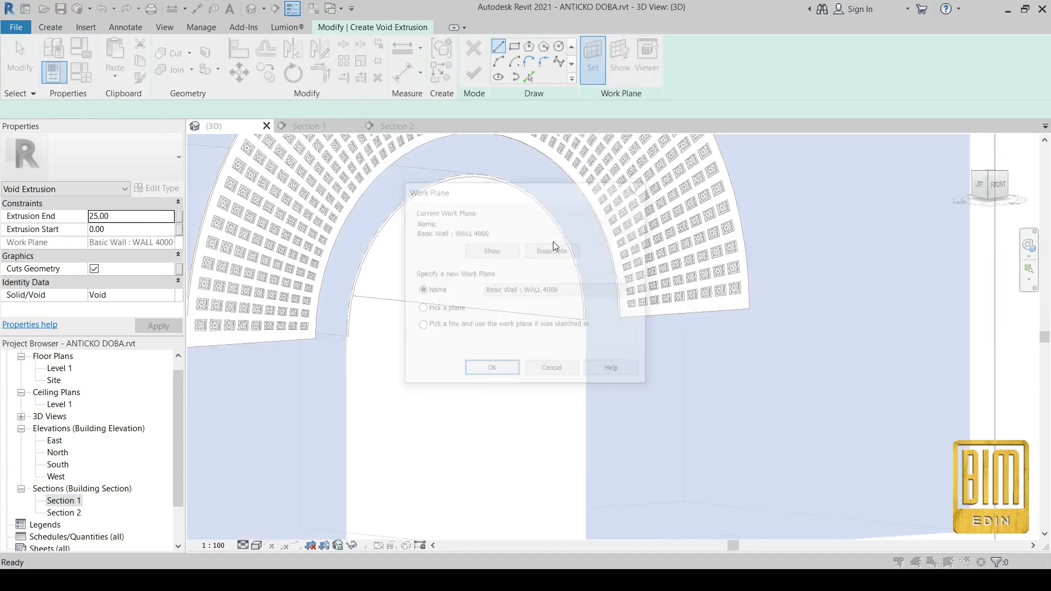
click(574, 262)
click(591, 76)
click(552, 231)
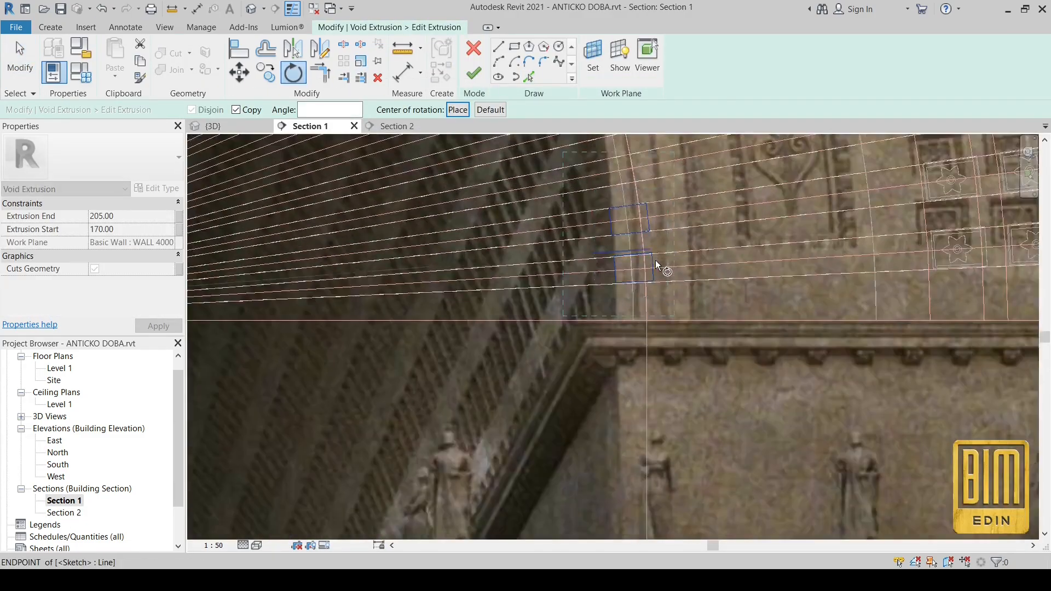
Step: Align the two void rectangles' sketch edges with the radial guide lines at the doorway arch's lower end
scroll(655, 261, up, 5)
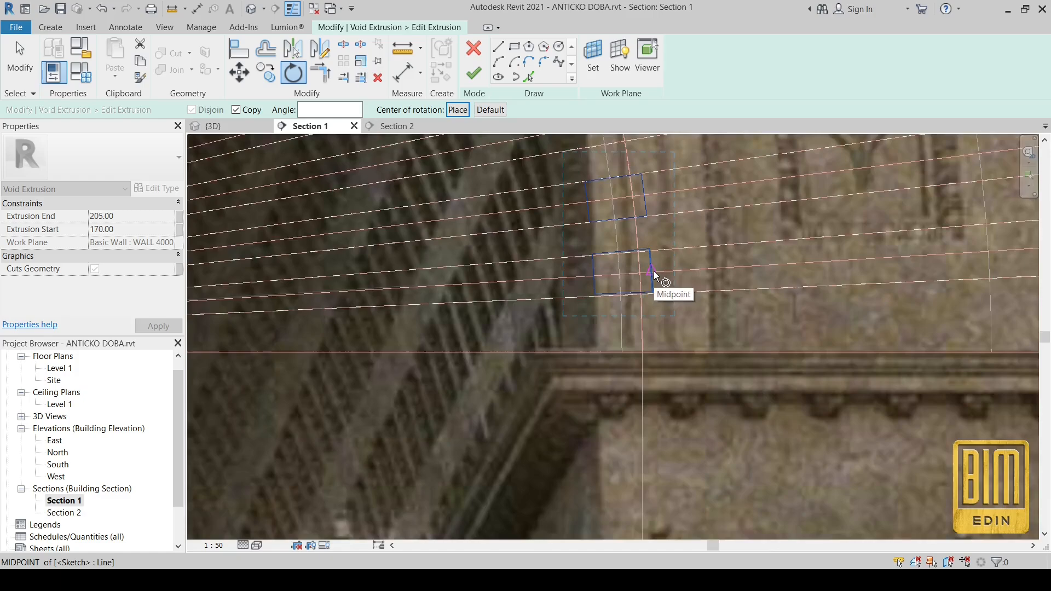
click(240, 49)
scroll(534, 334, down, 5)
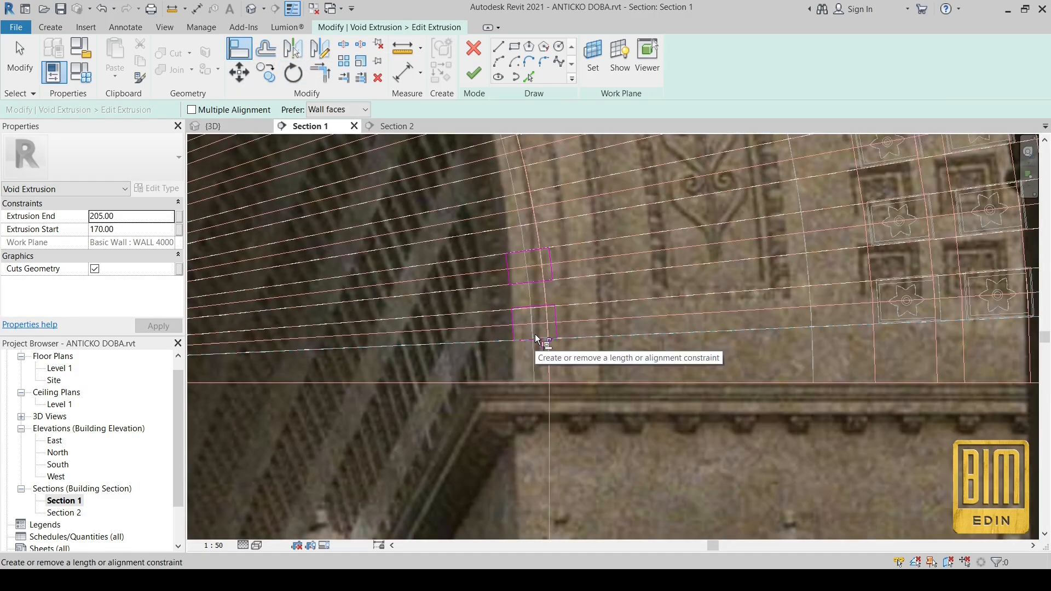
scroll(556, 315, up, 4)
click(539, 295)
scroll(540, 297, down, 3)
scroll(556, 260, up, 2)
click(525, 299)
click(500, 301)
Step: Select the two void rectangles and rotate a copy about the arch's centre onto the next radial lines
scroll(618, 227, down, 3)
mouse_move(516, 218)
mouse_down()
mouse_move(610, 332)
mouse_move(619, 329)
mouse_up()
scroll(623, 327, down, 5)
click(294, 76)
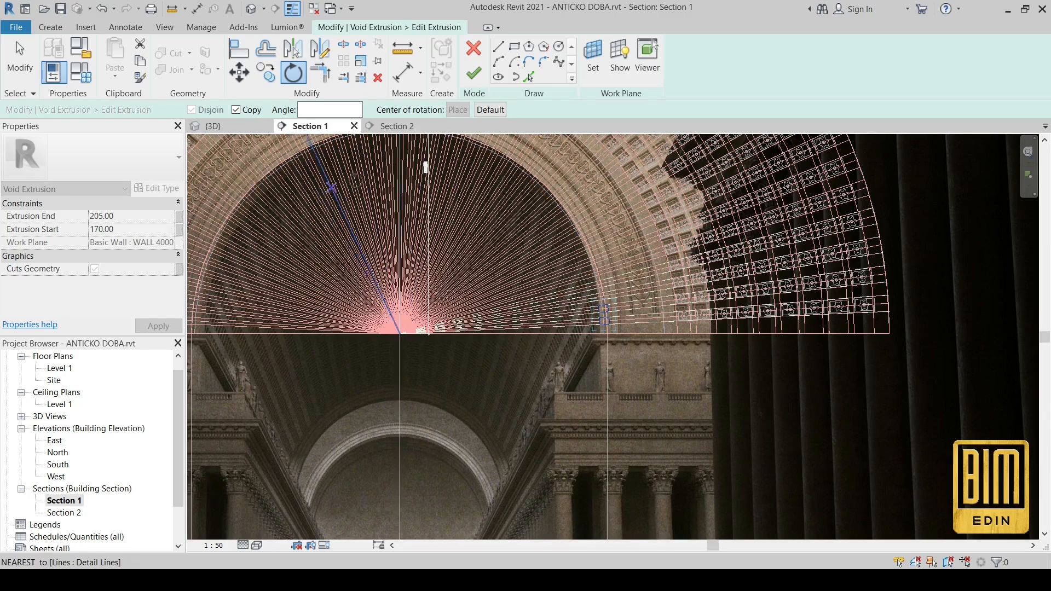
scroll(396, 348, up, 2)
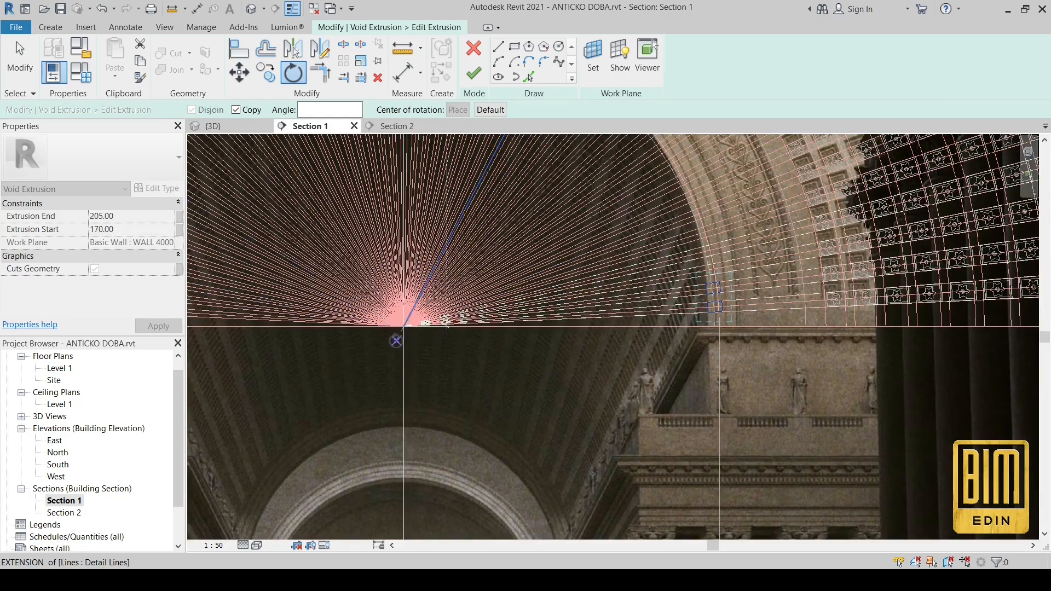
scroll(403, 341, up, 2)
scroll(405, 321, up, 4)
click(400, 313)
scroll(353, 382, down, 5)
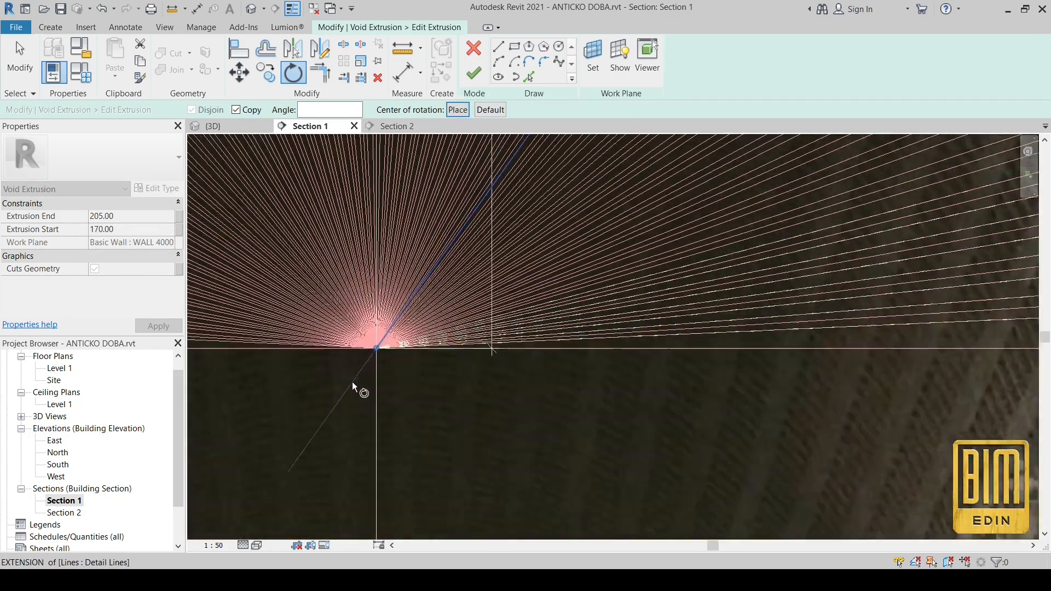
scroll(783, 346, up, 4)
scroll(780, 335, up, 4)
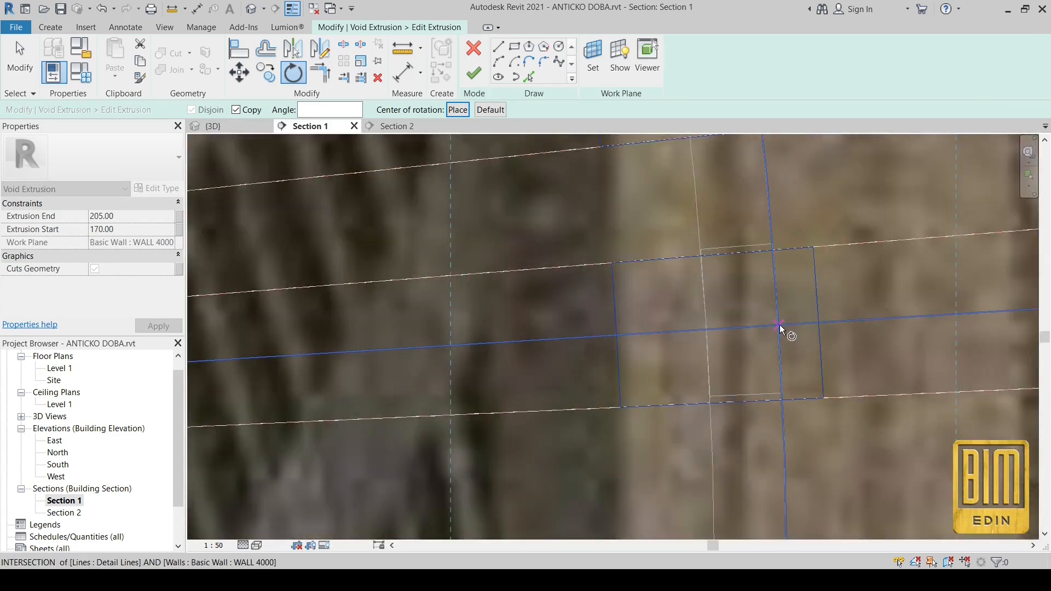
click(779, 325)
scroll(700, 361, down, 5)
click(704, 255)
scroll(689, 263, down, 3)
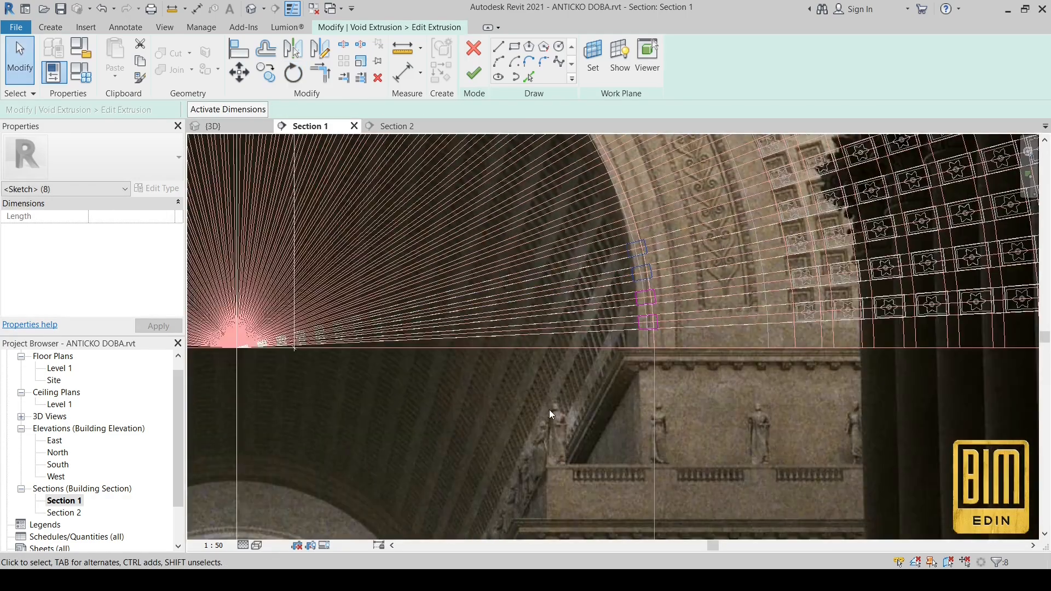
Step: Mirror the four void rectangles about a radial guide line to continue the row up the arch
scroll(616, 268, up, 2)
key(m)
key(m)
click(567, 234)
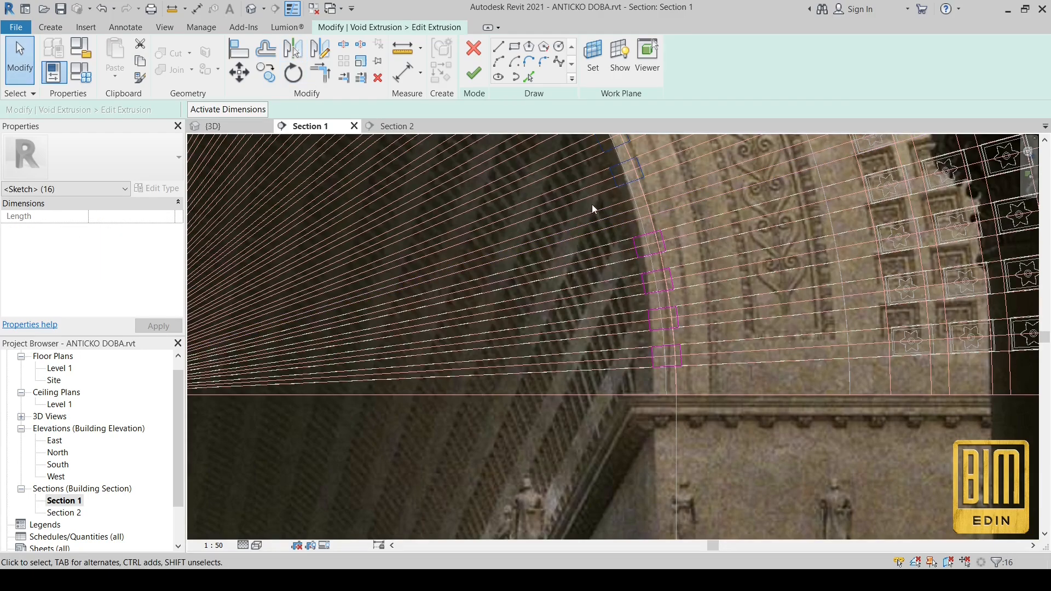
Step: Mirror a single void rectangle about the neighbouring radial line to fill the gap in the row
scroll(624, 363, up, 5)
scroll(639, 255, down, 5)
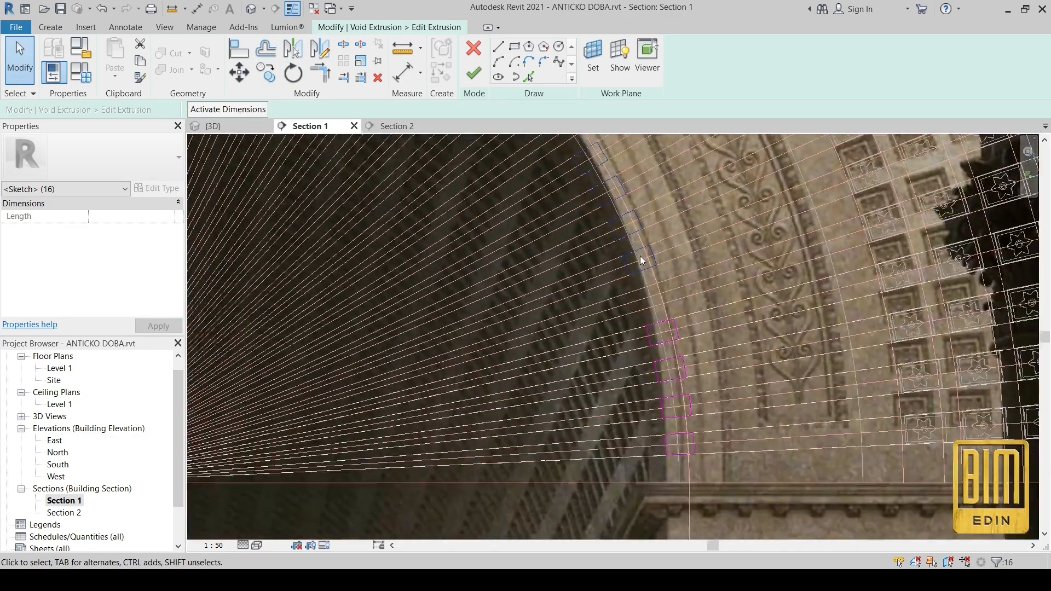
scroll(634, 351, up, 3)
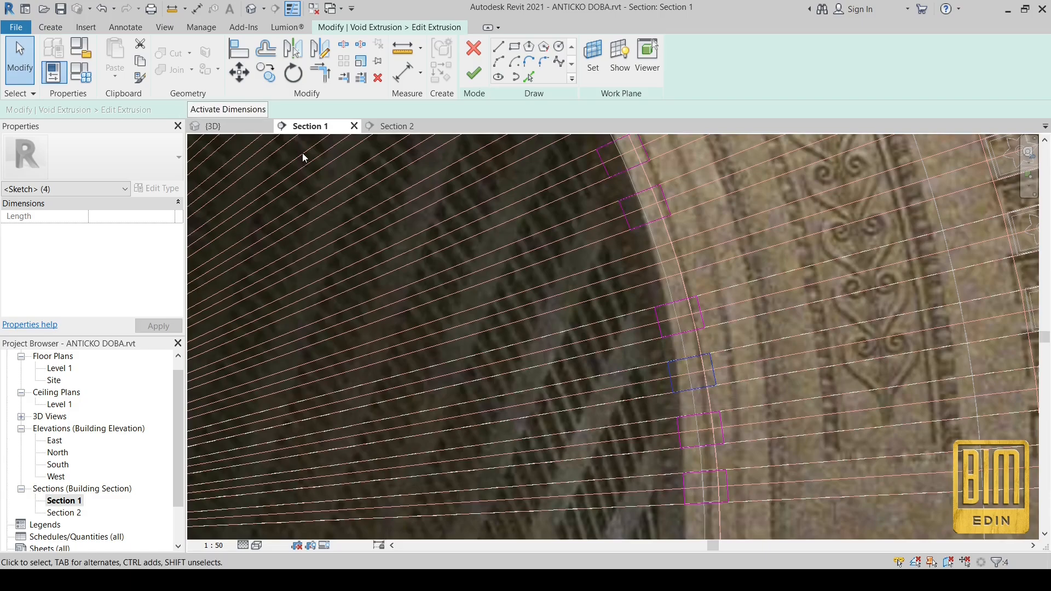
key(m)
key(m)
click(618, 338)
scroll(657, 339, down, 6)
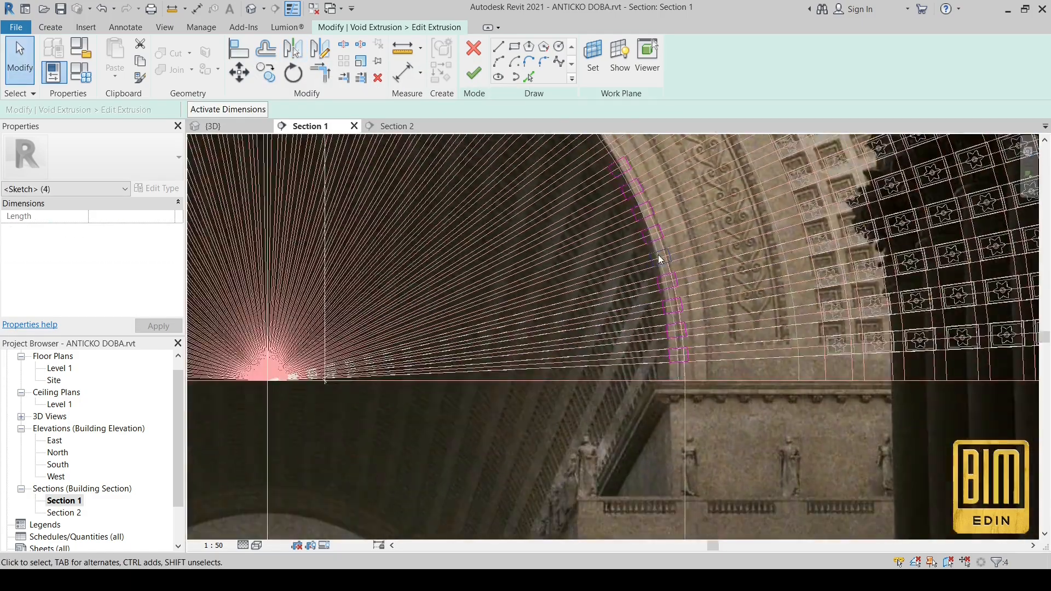
Step: Mirror the row of void rectangles about a radial line to extend it further up the arch
scroll(612, 203, up, 5)
key(m)
key(m)
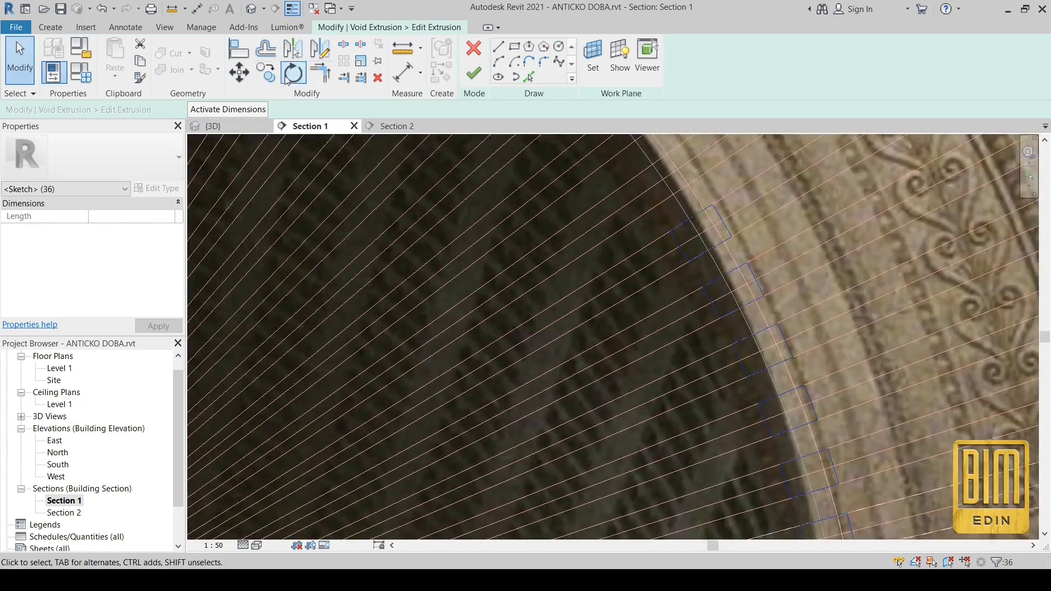
click(638, 200)
scroll(639, 296, down, 5)
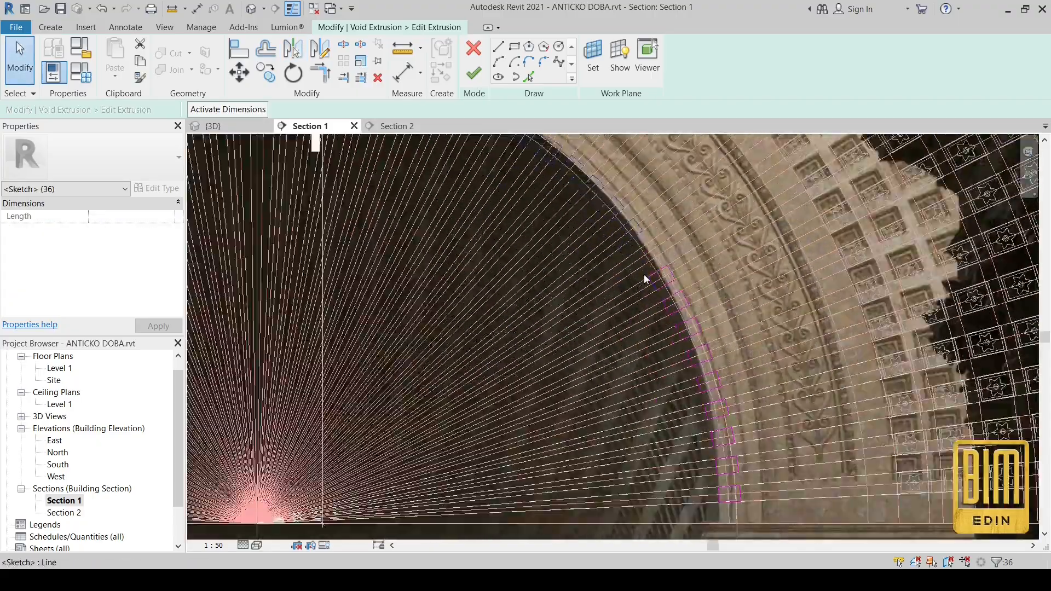
scroll(638, 269, up, 4)
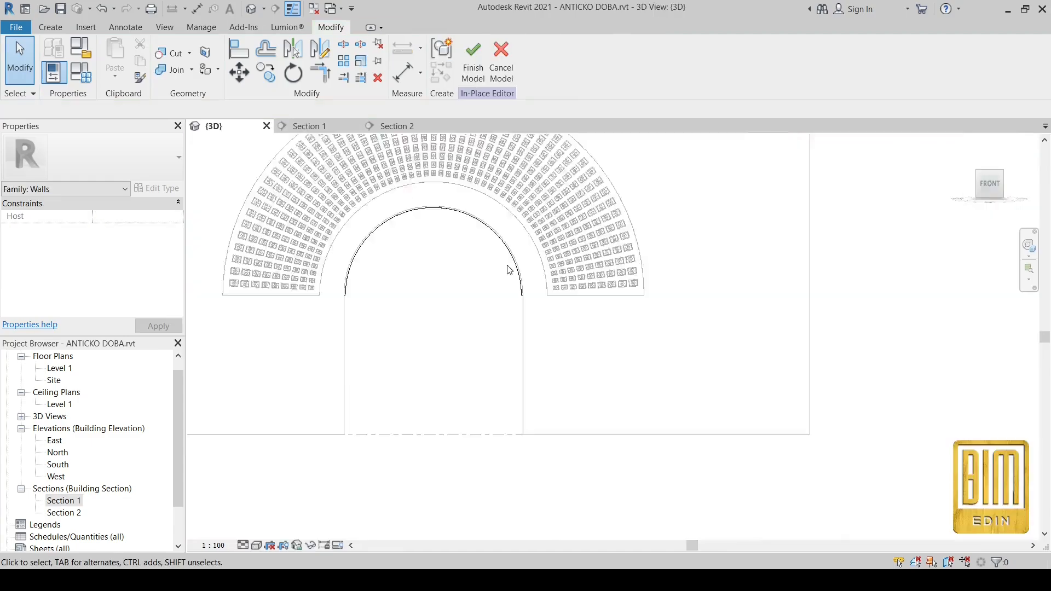
Step: Examine the row of void blocks against the arched band from several angles in the 3D view
shift+middle_drag(493, 328, 422, 298)
scroll(385, 329, up, 5)
scroll(438, 399, down, 3)
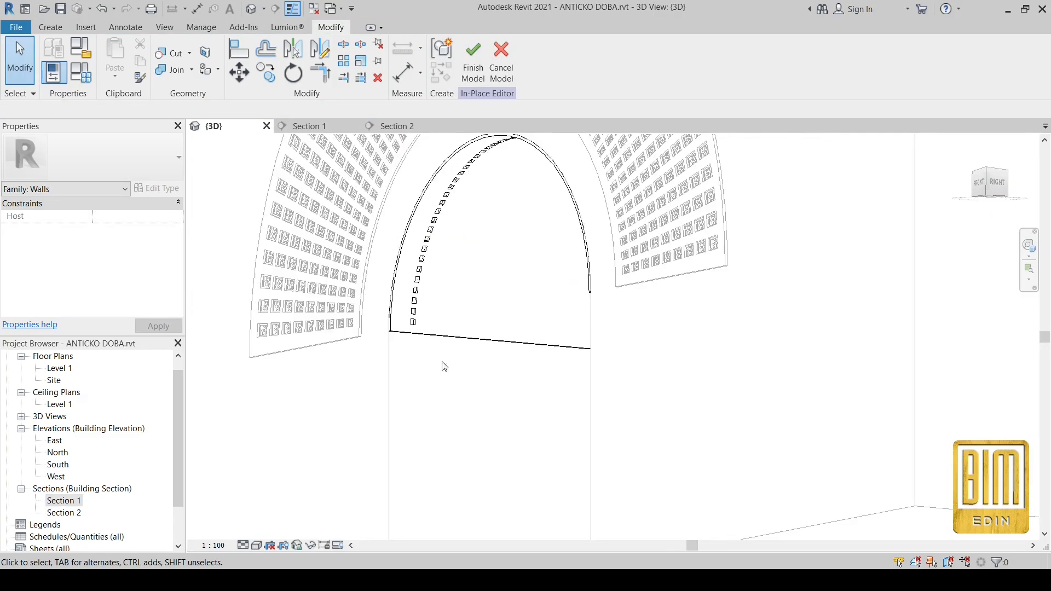
scroll(436, 329, up, 5)
scroll(436, 310, down, 4)
shift+middle_drag(452, 415, 655, 483)
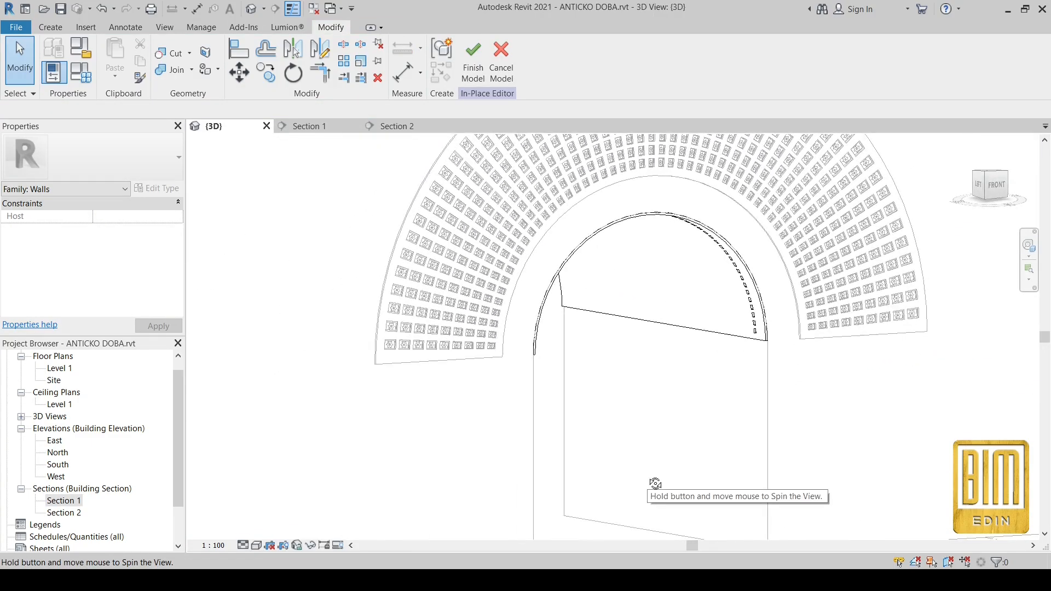
click(752, 315)
click(742, 313)
scroll(749, 316, up, 5)
click(759, 290)
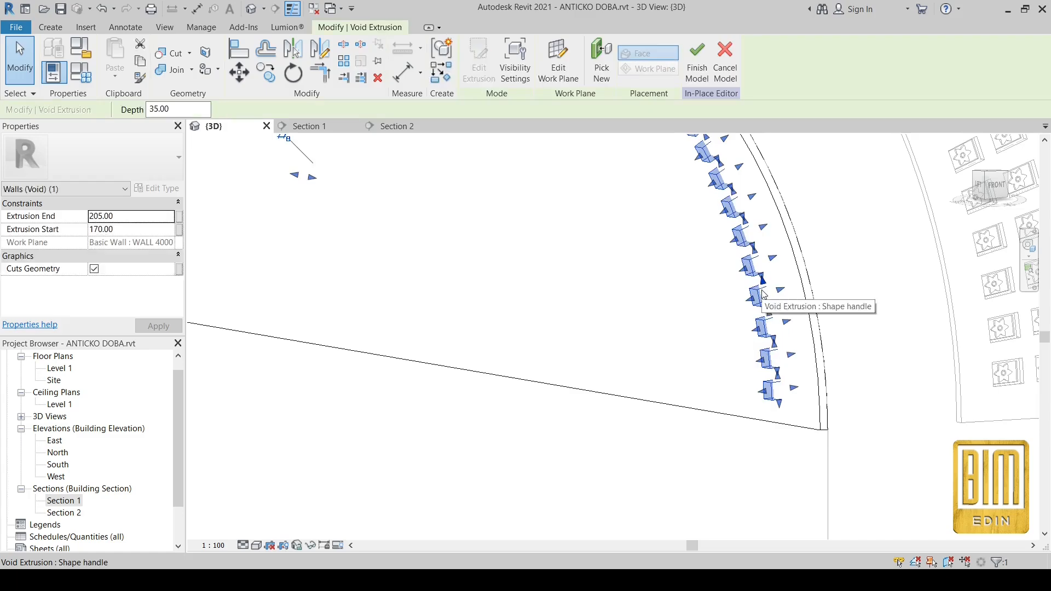
Step: Edit the arched band's sketch to an arc offset of 10, trim the profile's ends and finish the sketch
click(805, 274)
double_click(806, 278)
scroll(765, 323, down, 5)
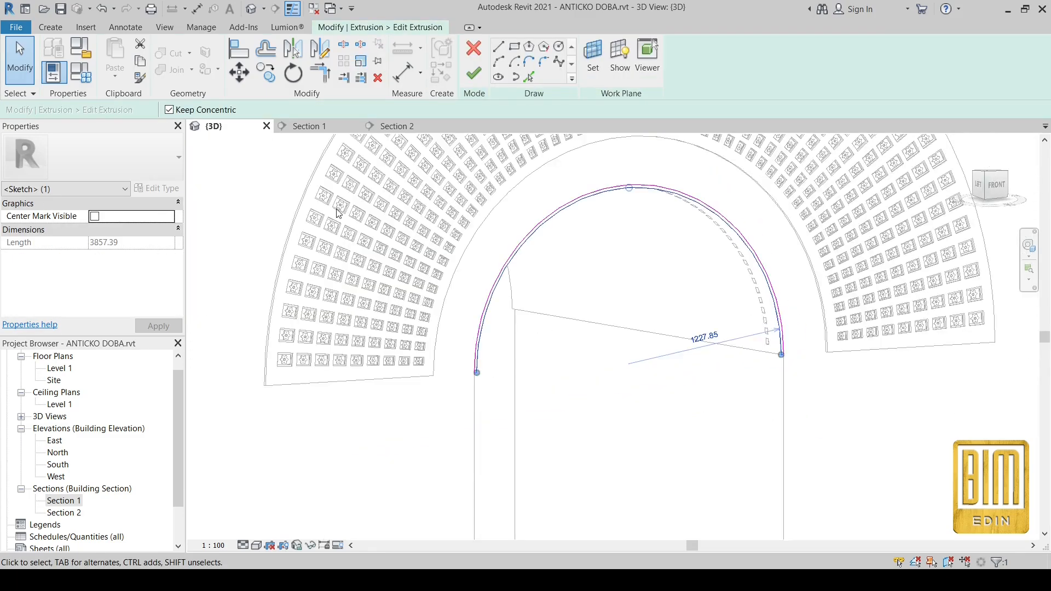
click(529, 77)
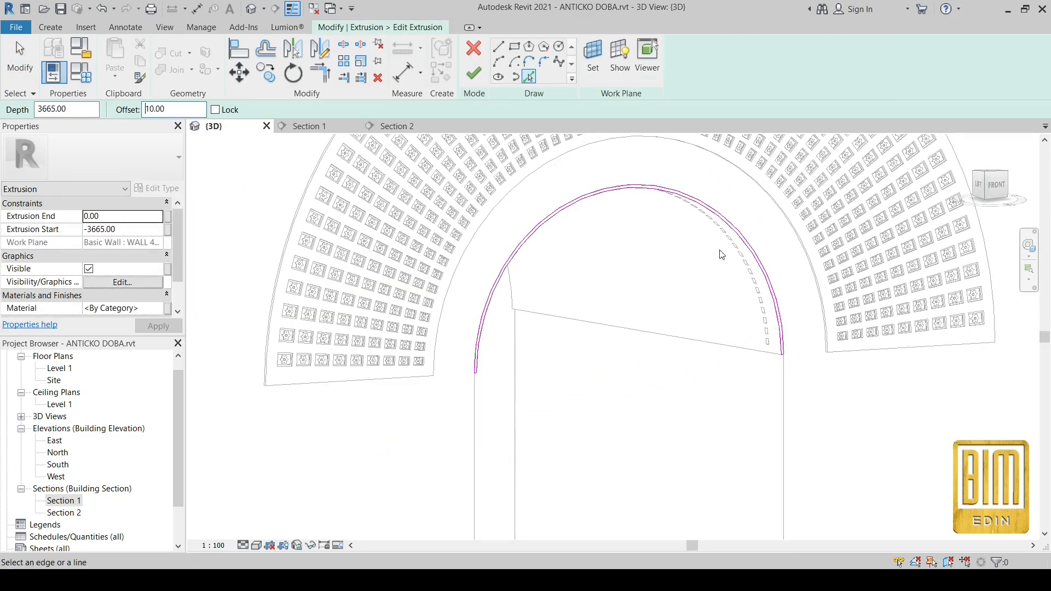
scroll(778, 285, up, 5)
right_click(733, 283)
click(765, 406)
click(320, 72)
scroll(771, 517, up, 5)
scroll(764, 496, down, 5)
scroll(605, 477, up, 5)
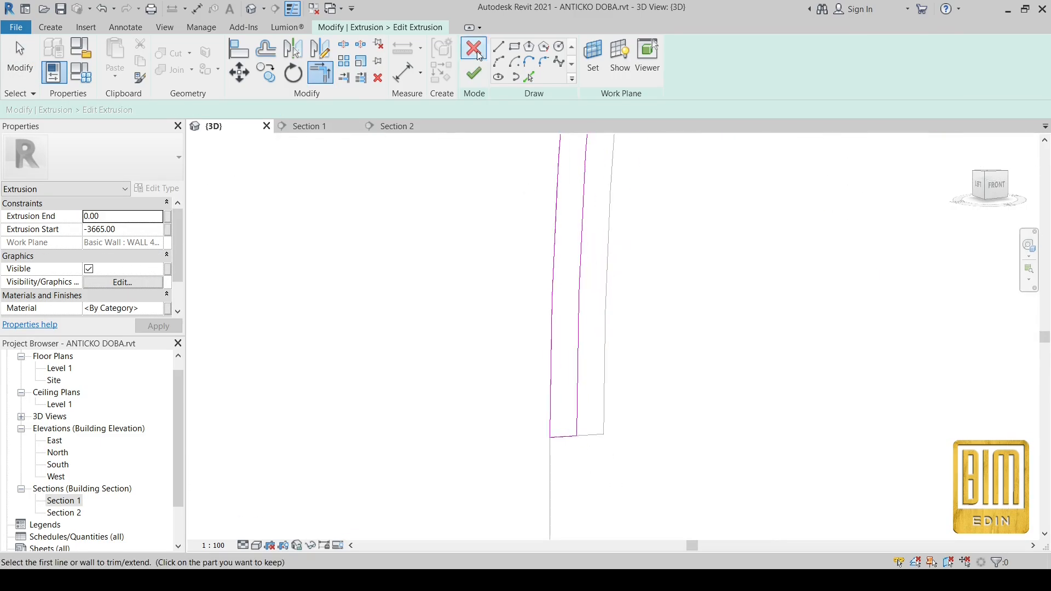
click(474, 71)
click(481, 347)
scroll(615, 356, down, 5)
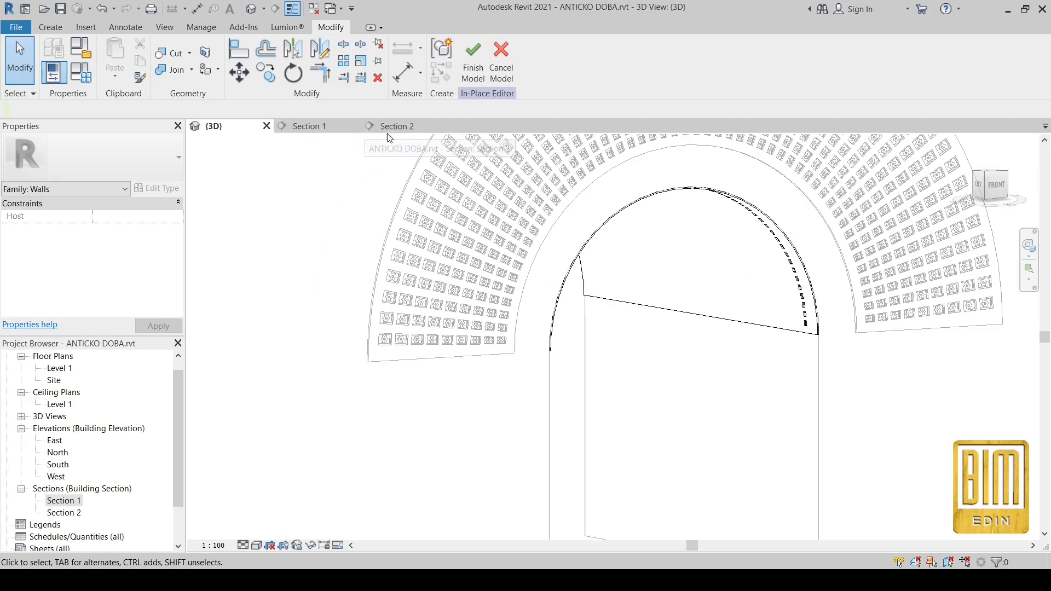
Step: Open Section 2 and select the column of void cuts near the wall's edge
click(383, 132)
click(680, 237)
scroll(657, 297, down, 3)
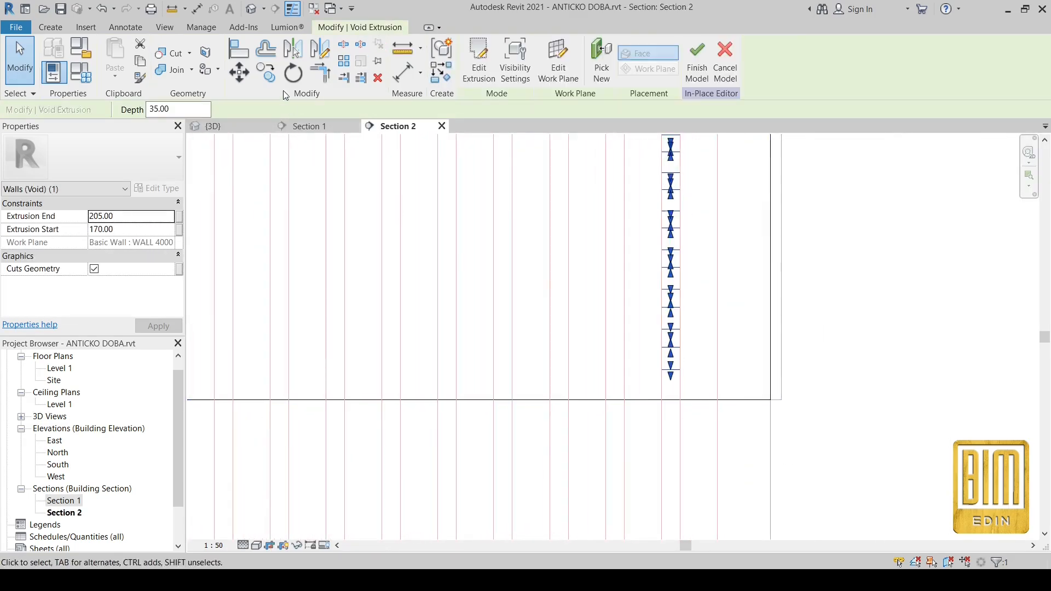
Step: Try to copy the void column onto several guide lines in Section 2, and undo the copies
key(c)
key(o)
click(569, 362)
click(512, 370)
click(455, 370)
click(400, 370)
click(344, 370)
key(ctrl+z)
key(ctrl+z)
key(ctrl+z)
key(ctrl+z)
key(ctrl+z)
key(ctrl+z)
Step: Align the void column with its guide line and copy it along the vault at the guide-line spacing
key(a)
key(l)
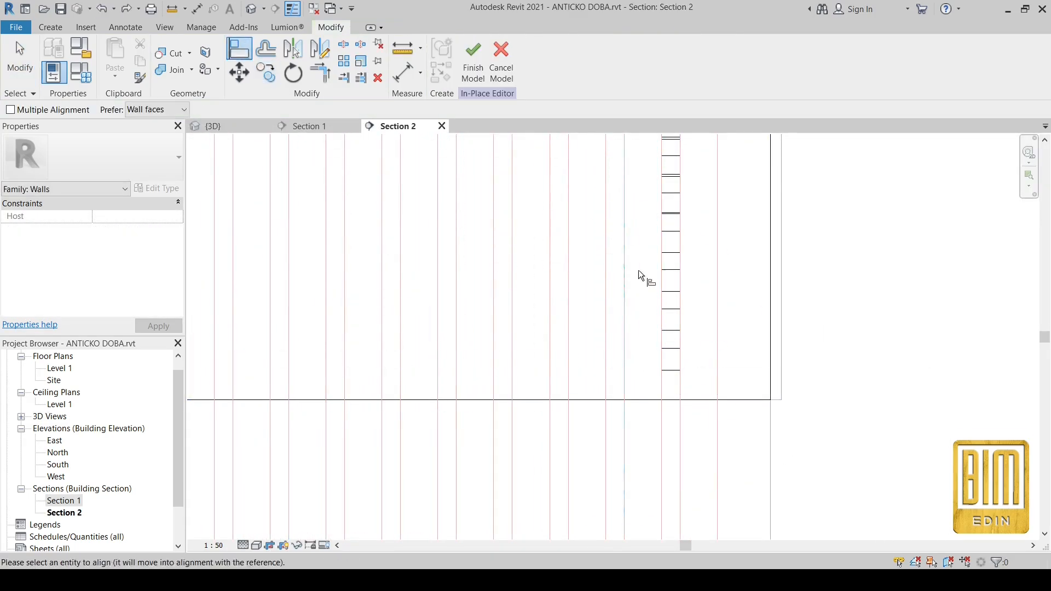
key(c)
key(o)
click(494, 309)
scroll(767, 300, down, 3)
scroll(492, 298, up, 4)
click(490, 303)
click(415, 307)
key(Escape)
key(Escape)
Step: Select the group of void columns and copy it across to the next set of guide lines
scroll(702, 361, down, 6)
drag(600, 188, 808, 444)
scroll(748, 364, up, 3)
key(c)
key(o)
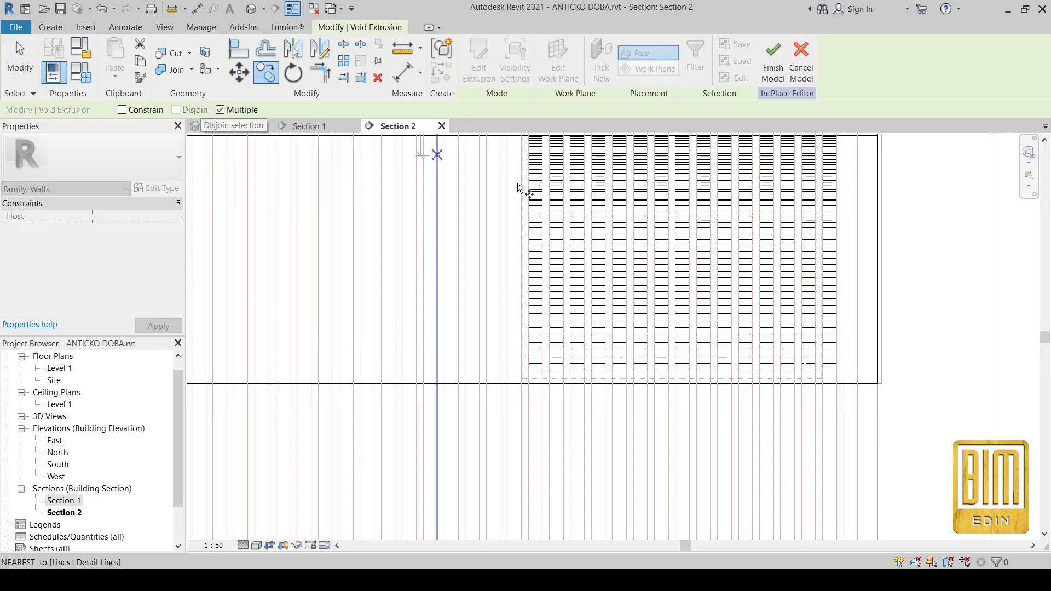
click(521, 383)
key(Escape)
key(Escape)
Step: Copy a single void column to the adjacent guide-line gap in Section 2
scroll(521, 378, up, 3)
click(544, 361)
click(266, 72)
click(558, 378)
click(516, 377)
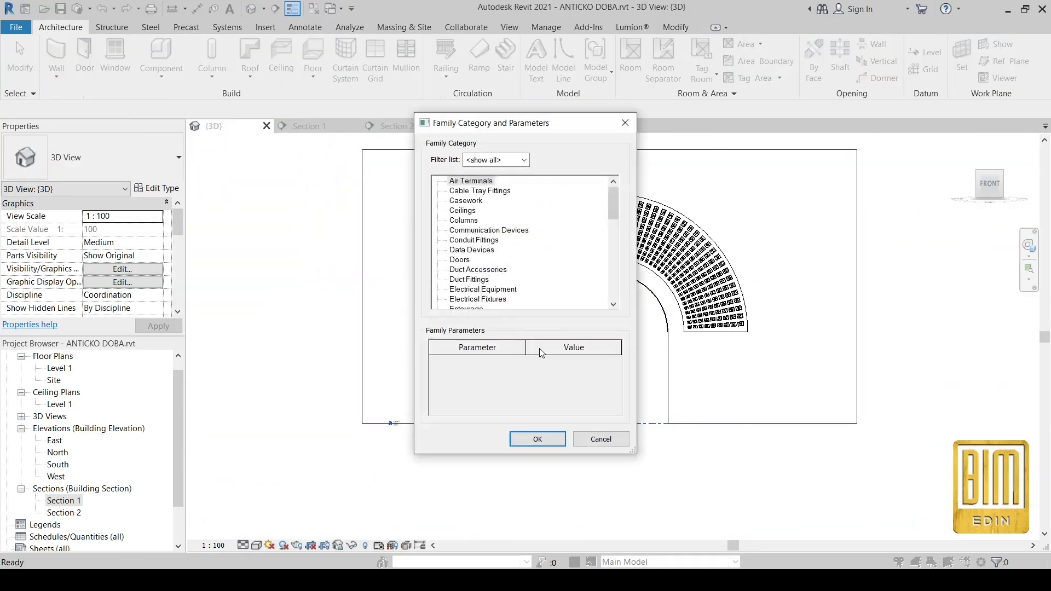
Step: Create an in-place model in the Walls category and start an extrusion on the WALL 4000 wall's face
scroll(467, 289, down, 10)
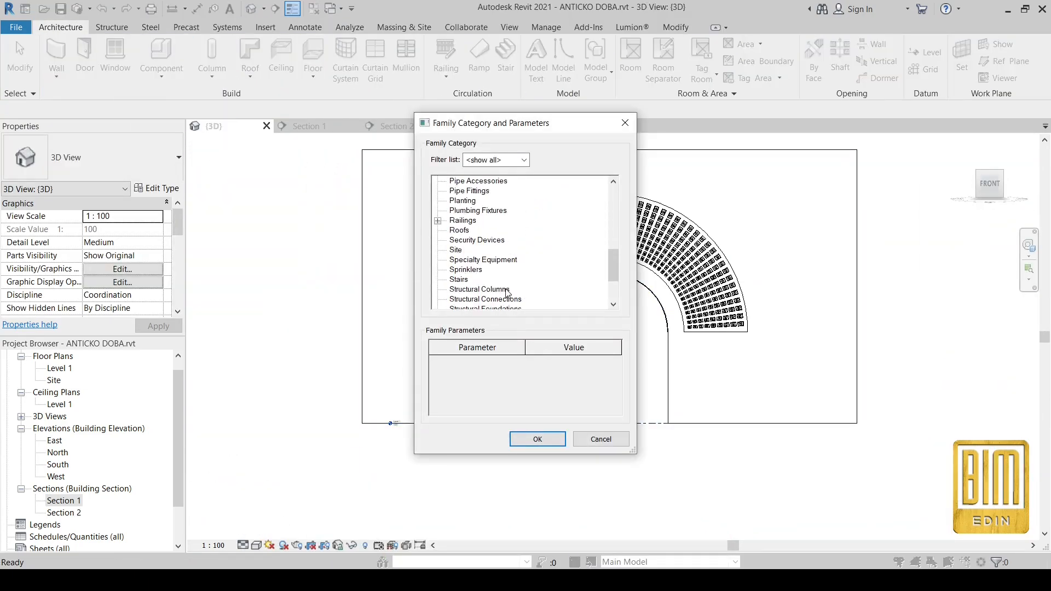
click(537, 439)
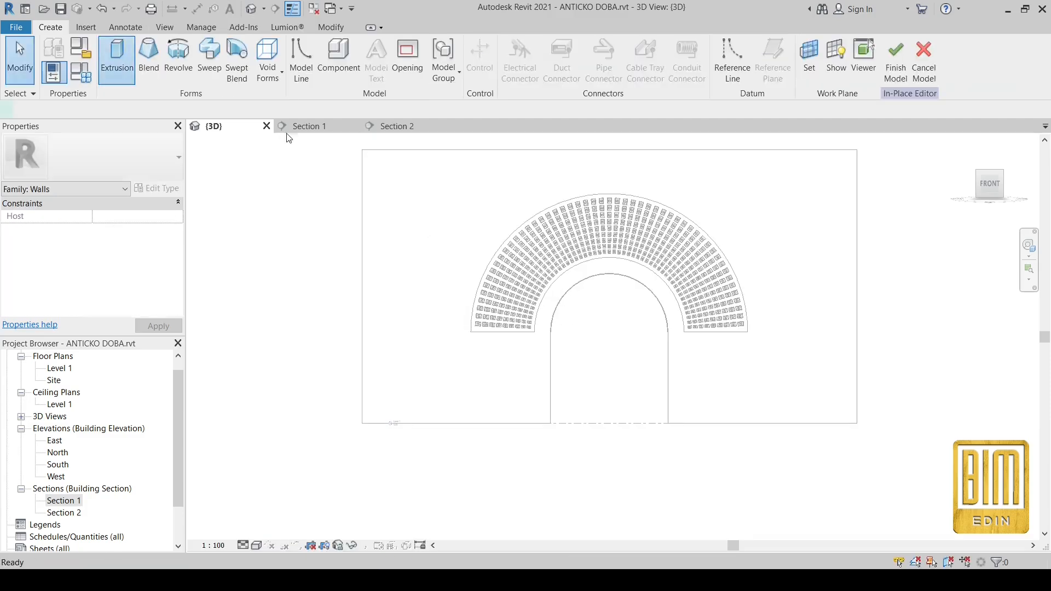
click(117, 54)
click(593, 60)
click(491, 370)
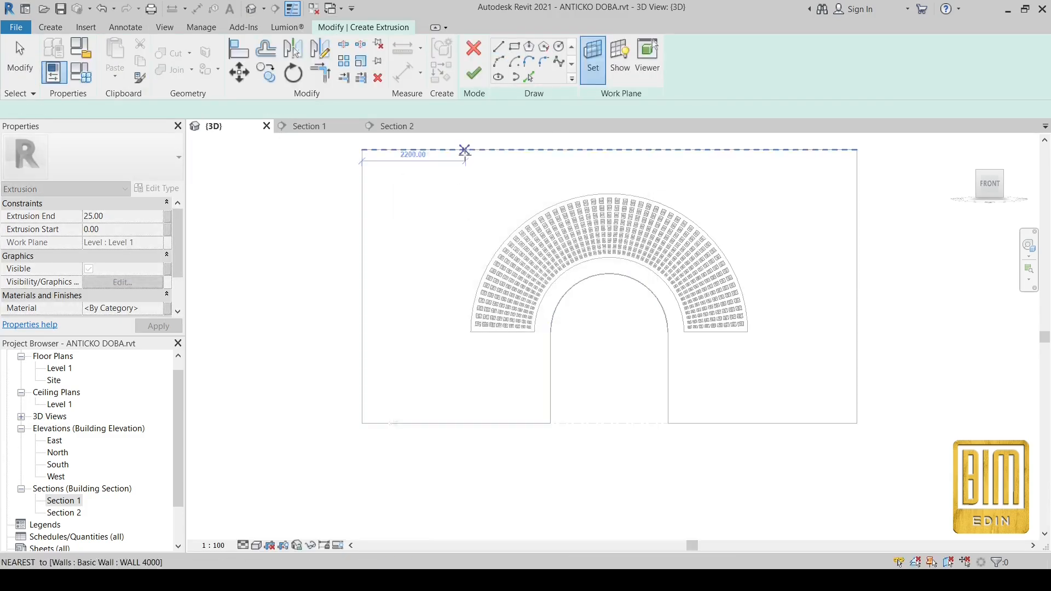
click(464, 159)
Step: Show the 3D view in wireframe and pick a void cut's short edge at the band's lower end as a sketch line
scroll(681, 345, up, 5)
scroll(577, 287, up, 3)
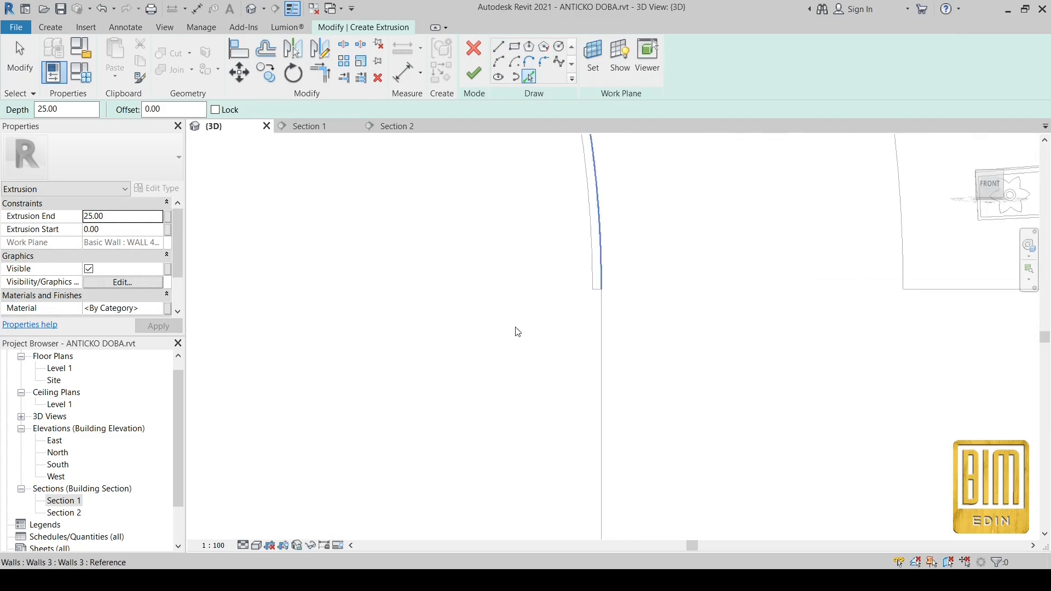
click(259, 546)
click(284, 472)
scroll(594, 207, up, 3)
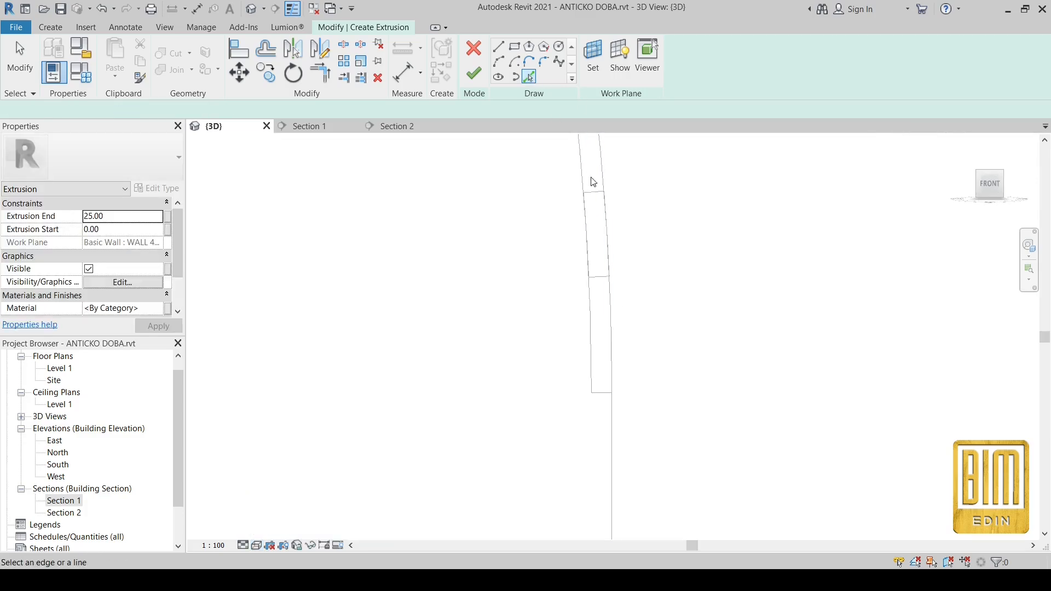
key(Escape)
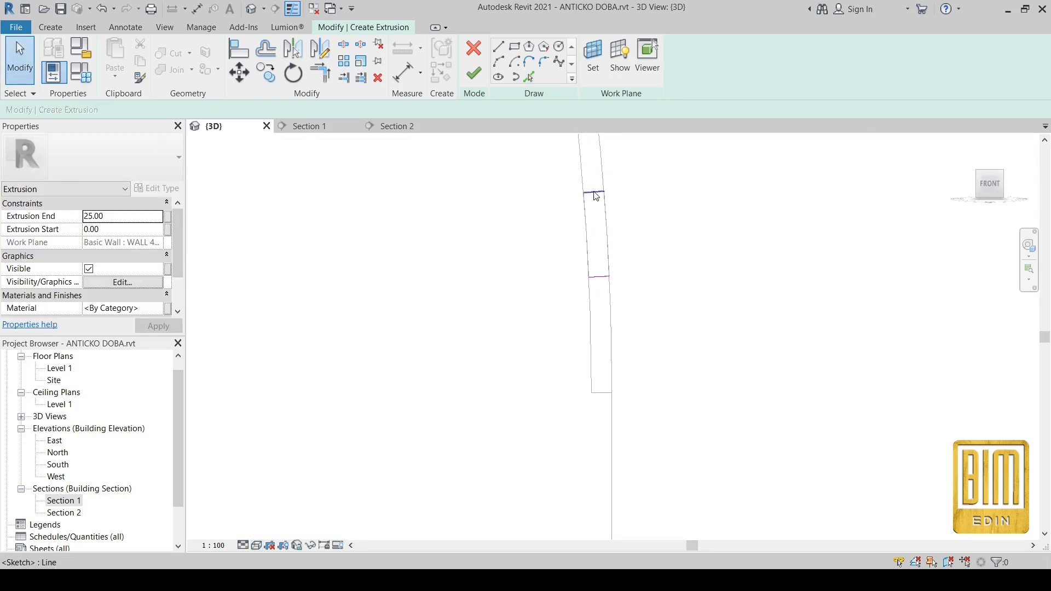
Step: Sketch lines for a small rectangular block profile around the void cut on the arched band
click(499, 52)
scroll(587, 263, up, 6)
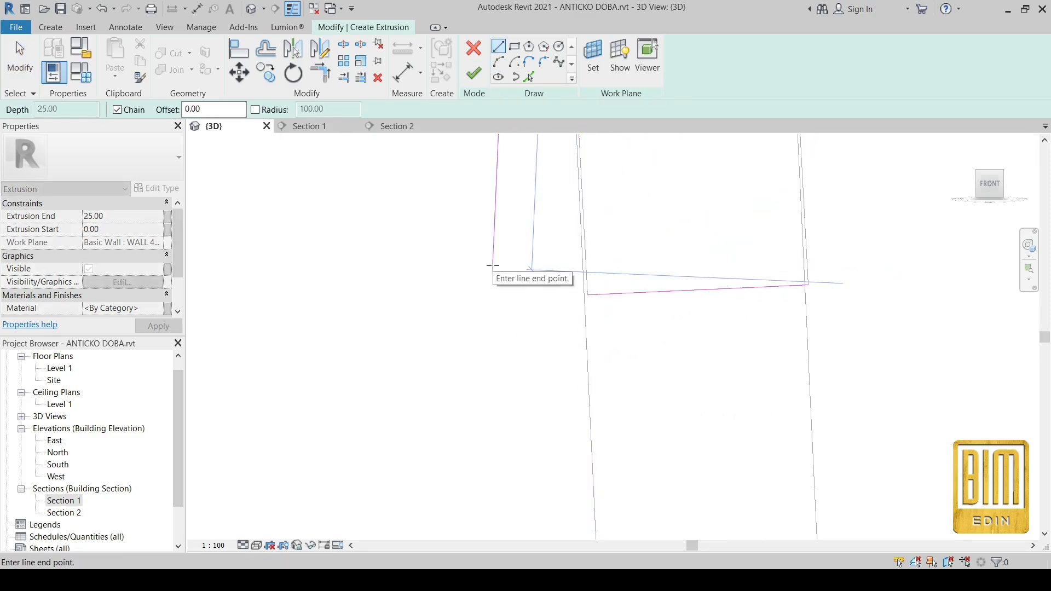
scroll(587, 294, down, 2)
key(Escape)
click(464, 183)
scroll(500, 327, down, 4)
click(499, 46)
scroll(548, 274, up, 6)
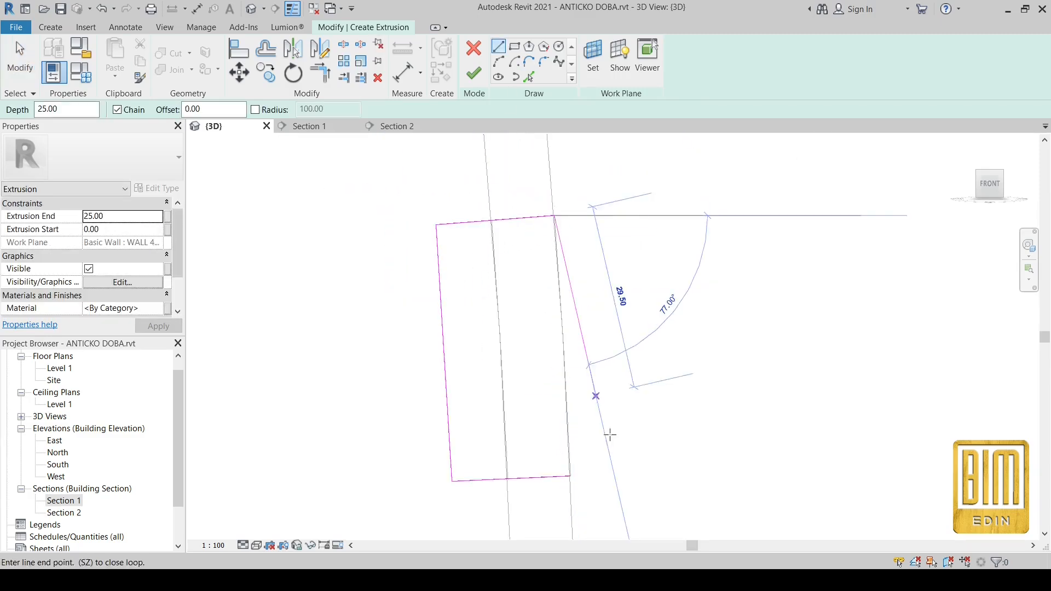
scroll(533, 266, down, 4)
key(Escape)
Step: Adjust the block profile's side lines to close the rectangle, and finish the extrusion
click(538, 227)
scroll(395, 348, down, 1)
mouse_move(396, 347)
middle_down()
mouse_move(497, 335)
mouse_move(528, 310)
middle_up()
scroll(529, 310, down, 3)
click(484, 264)
click(575, 251)
drag(575, 251, 602, 250)
click(456, 246)
mouse_move(457, 251)
mouse_down()
mouse_move(480, 252)
mouse_move(454, 257)
mouse_up()
click(474, 73)
Step: Align the small block's front and back faces with the edges of the void cut in 3D
click(572, 260)
scroll(571, 252, down, 6)
shift+middle_drag(517, 361, 615, 366)
scroll(594, 198, up, 5)
click(239, 49)
click(493, 225)
click(832, 252)
click(586, 241)
click(862, 254)
scroll(535, 248, up, 2)
Step: Start a void extrusion, set its work plane to the small block's face and choose the Rectangle tool
click(51, 27)
click(263, 55)
click(295, 101)
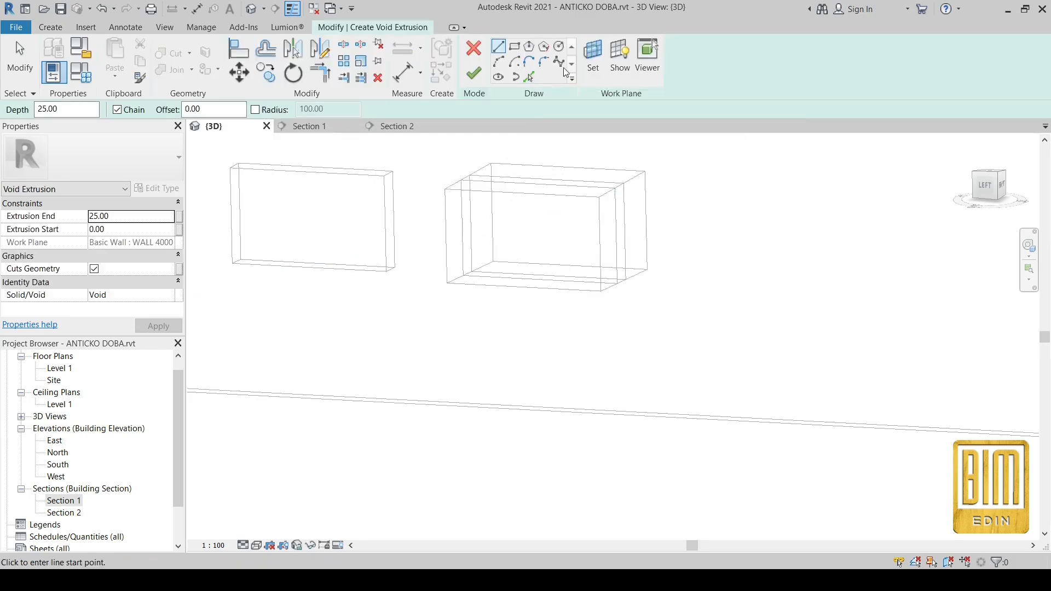
click(593, 55)
click(425, 312)
click(486, 367)
click(488, 208)
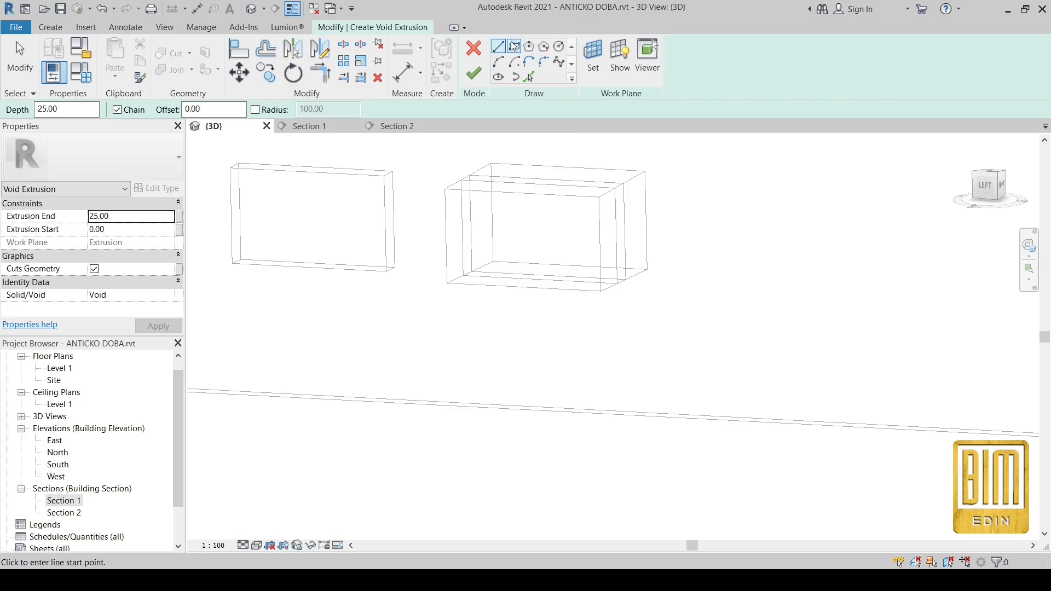
Step: Sketch the diagonal lines between opposite corners of the small block's face to locate its centre
right_click(515, 223)
click(533, 231)
click(445, 190)
click(601, 292)
right_click(439, 232)
click(457, 241)
scroll(537, 226, up, 1)
Step: Sketch a six-sided polygon centred on the crossing of the block face's diagonals
click(544, 46)
click(519, 245)
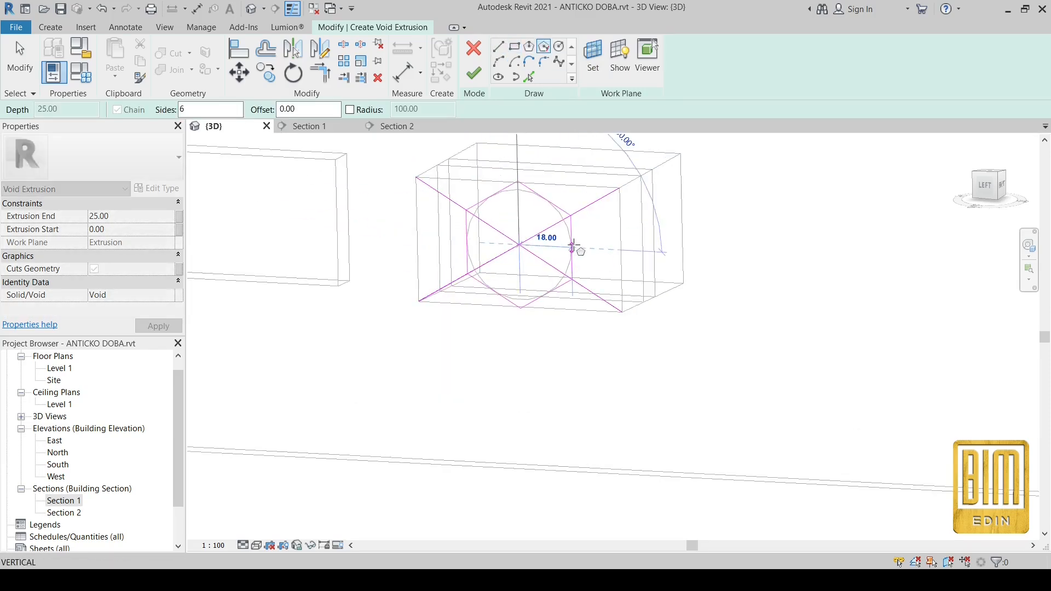
scroll(547, 248, up, 3)
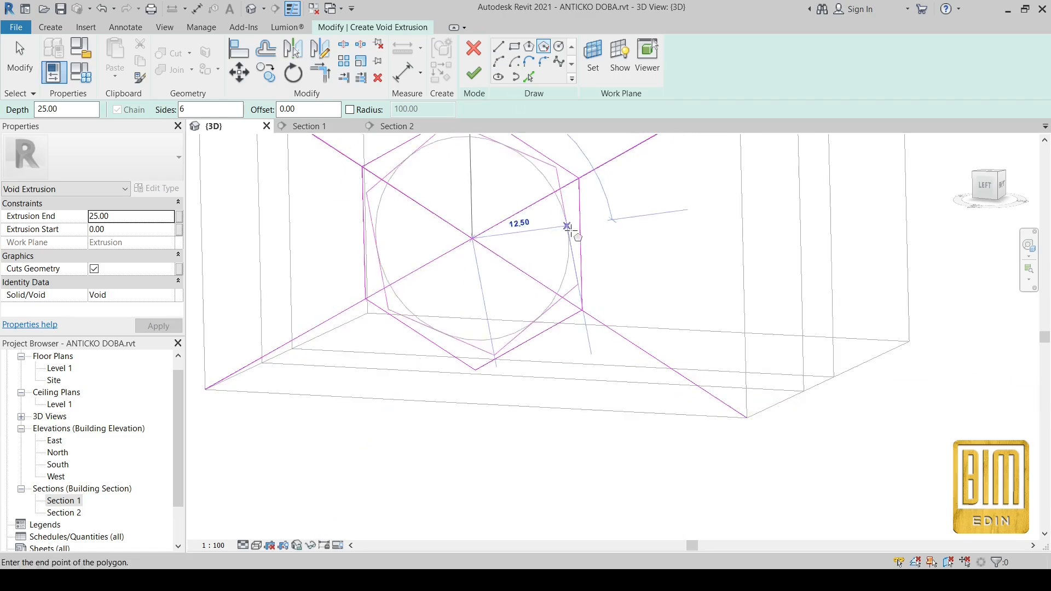
scroll(477, 177, down, 3)
right_click(486, 250)
click(506, 259)
Step: Sketch a horizontal midline across the hexagon between the midpoints of its two vertical sides
click(498, 46)
click(545, 222)
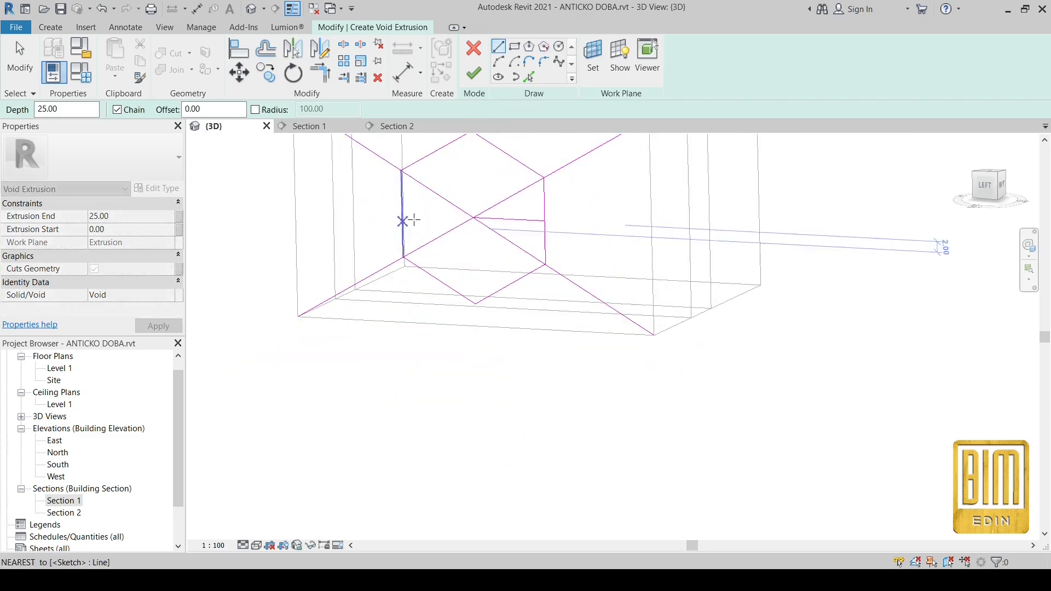
click(402, 215)
right_click(430, 220)
click(449, 228)
Step: Replace the block-face diagonals with spoke lines running from the hexagon's centre to its vertices
key(Escape)
key(Escape)
scroll(493, 230, up, 3)
click(494, 287)
key(Delete)
click(499, 46)
click(491, 289)
click(584, 237)
right_click(549, 232)
click(567, 240)
click(491, 289)
click(396, 227)
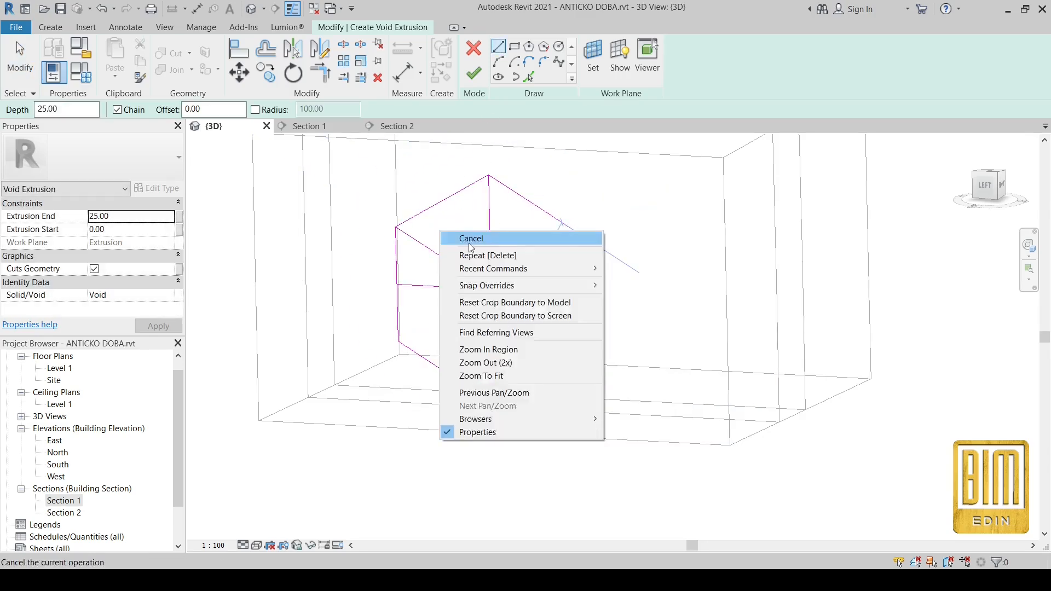
click(13, 54)
scroll(509, 195, up, 2)
click(498, 46)
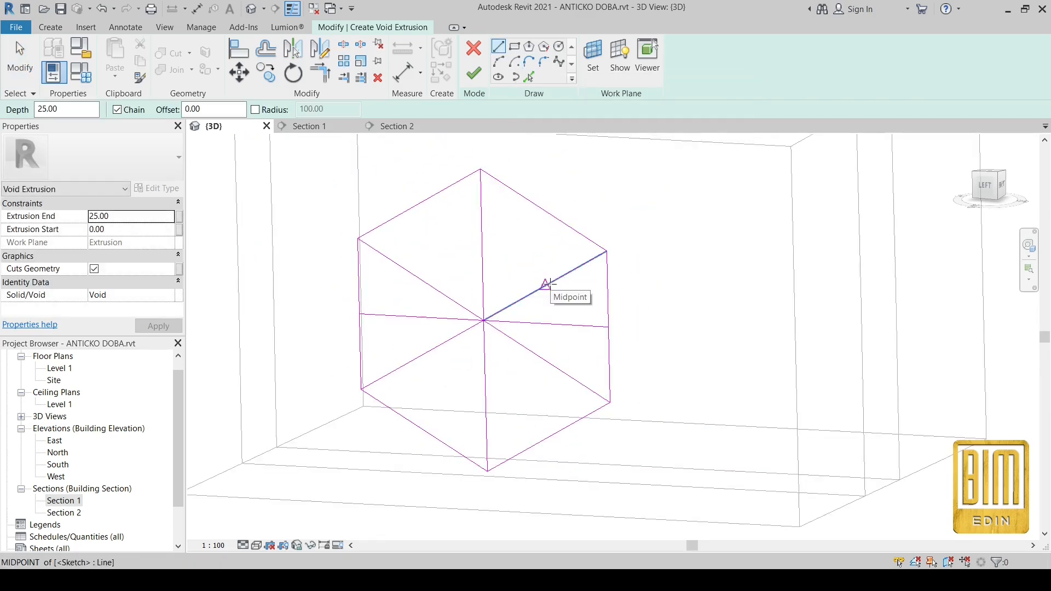
click(546, 285)
click(608, 326)
scroll(578, 268, up, 3)
right_click(531, 251)
click(557, 260)
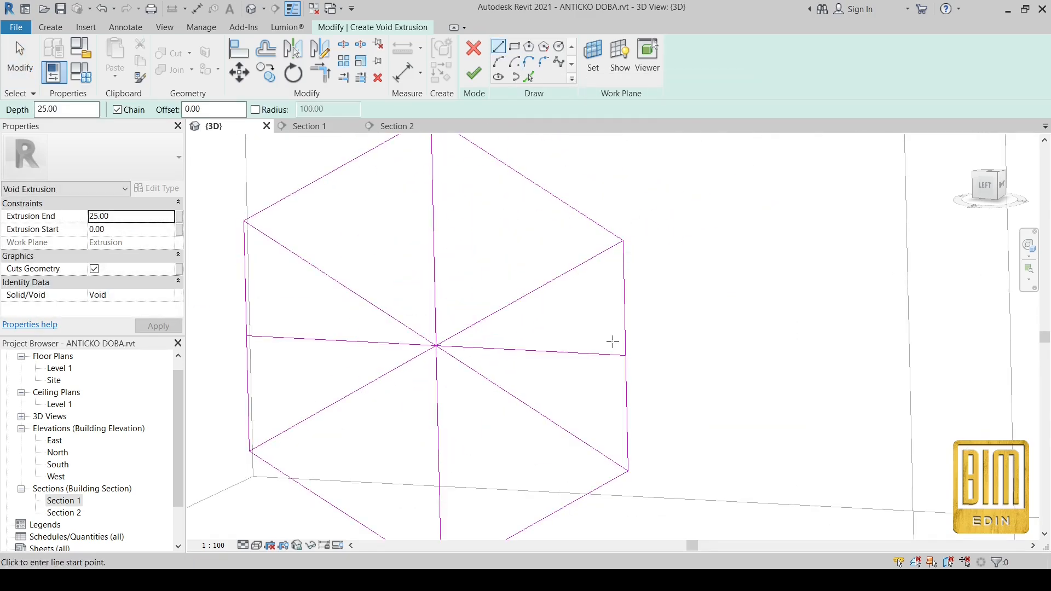
Step: Sketch a curved petal edge from the midpoint of the hexagon's vertical side to the midpoint of the adjacent upper spoke
click(575, 269)
click(573, 269)
click(498, 61)
click(624, 355)
click(576, 268)
right_click(600, 283)
click(603, 292)
click(625, 355)
click(529, 294)
click(27, 61)
right_click(581, 315)
click(629, 68)
Step: Mirror the petal arc about the hexagon's horizontal midline to form a full petal
click(586, 315)
click(292, 48)
click(545, 352)
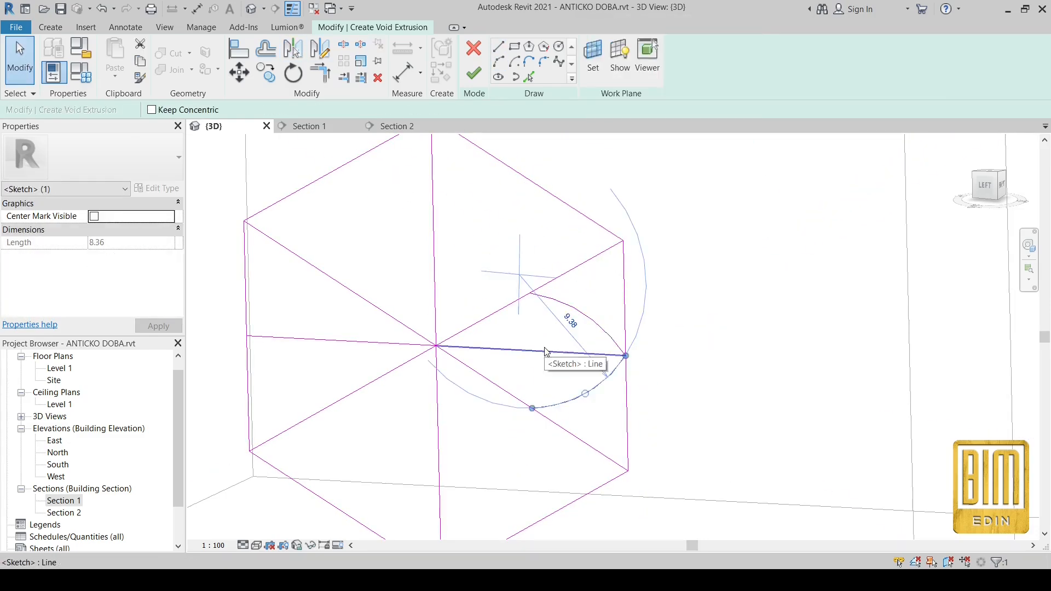
Step: Mirror the petal arcs about the hexagon's spokes until all six petals of the flower are formed
click(293, 48)
click(539, 288)
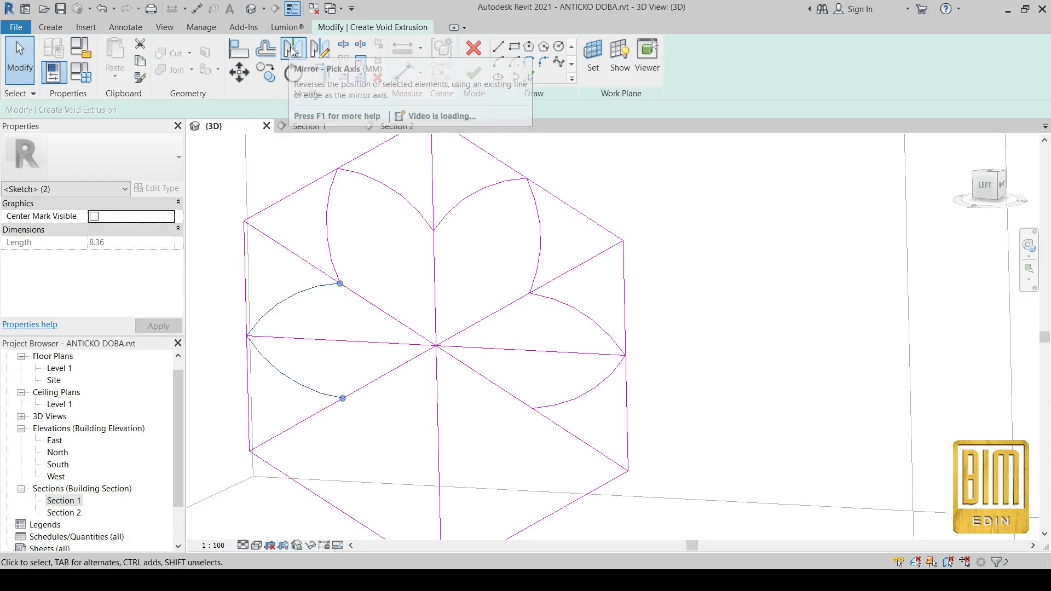
click(291, 51)
click(389, 371)
click(293, 48)
click(434, 324)
scroll(484, 314, down, 1)
Step: Sketch two concentric circles at the flower's centre, the larger one about 4 in radius
click(558, 47)
click(448, 338)
scroll(485, 315, up, 1)
click(487, 313)
click(435, 345)
click(478, 318)
Step: Delete the construction midline and spoke lines from inside the flower
click(22, 61)
right_click(516, 300)
click(546, 141)
click(524, 350)
ctrl+click(516, 395)
right_click(336, 374)
click(368, 218)
Step: Delete the remaining construction hexagon lines around the flower's petals
scroll(503, 295, down, 2)
right_click(464, 221)
click(508, 349)
right_click(468, 436)
click(501, 278)
ctrl+click(406, 415)
ctrl+click(492, 441)
ctrl+click(574, 361)
right_click(559, 224)
click(591, 330)
Step: Set the radius of the larger centre circle to 4.5
scroll(484, 303, up, 2)
click(487, 302)
click(464, 325)
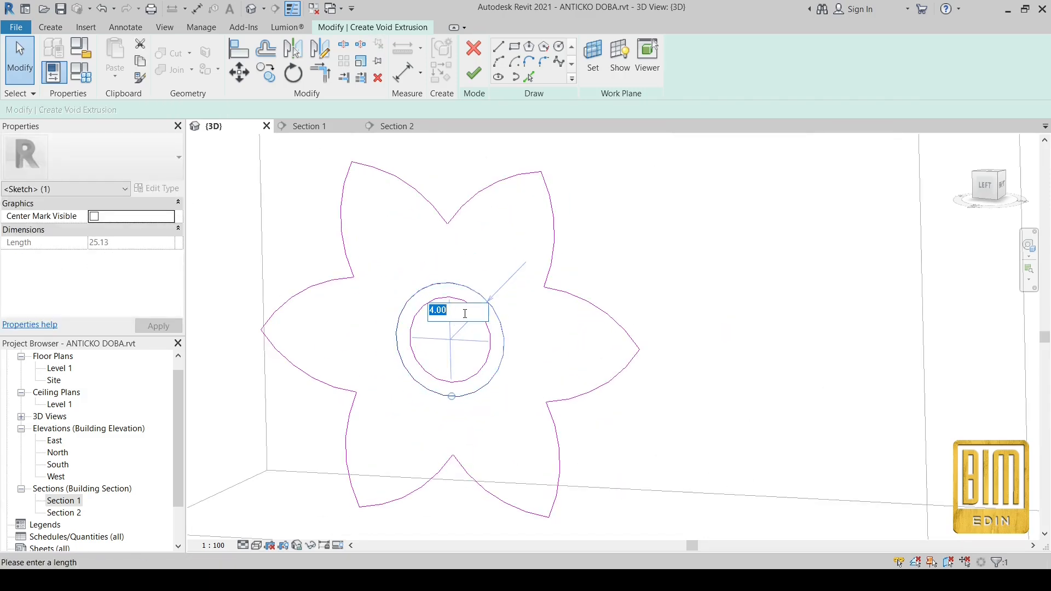
click(464, 317)
text(4.5)
key(Return)
Step: Add the rectangular outline of the block's front face around the flower in the void sketch
click(563, 350)
scroll(563, 350, down, 3)
key(p)
key(l)
scroll(673, 361, down, 3)
key(Escape)
click(512, 275)
ctrl+click(705, 323)
ctrl+click(629, 424)
ctrl+click(473, 361)
right_click(440, 202)
click(471, 309)
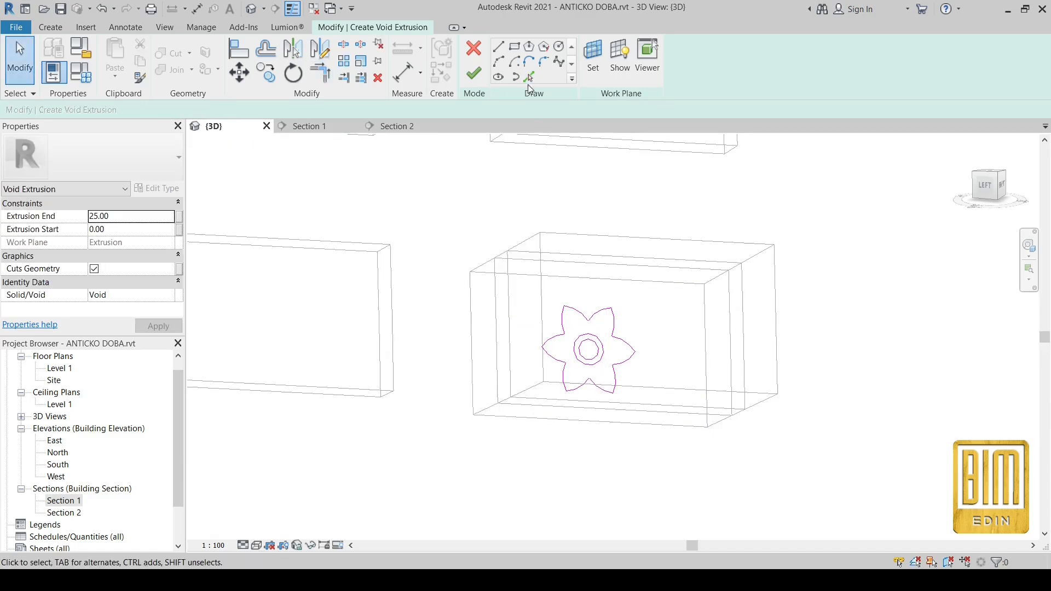
click(529, 77)
scroll(626, 300, up, 3)
Step: Try finishing the flower void and stretching its depth through the block
click(473, 73)
scroll(536, 215, down, 3)
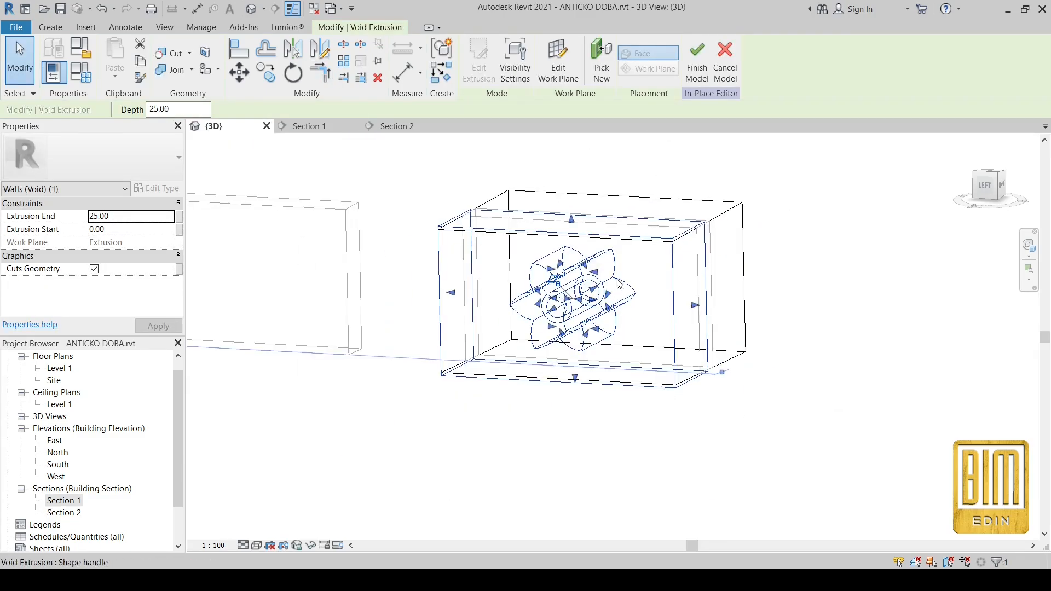
drag(586, 295, 706, 233)
click(497, 466)
scroll(551, 370, up, 2)
scroll(410, 451, down, 5)
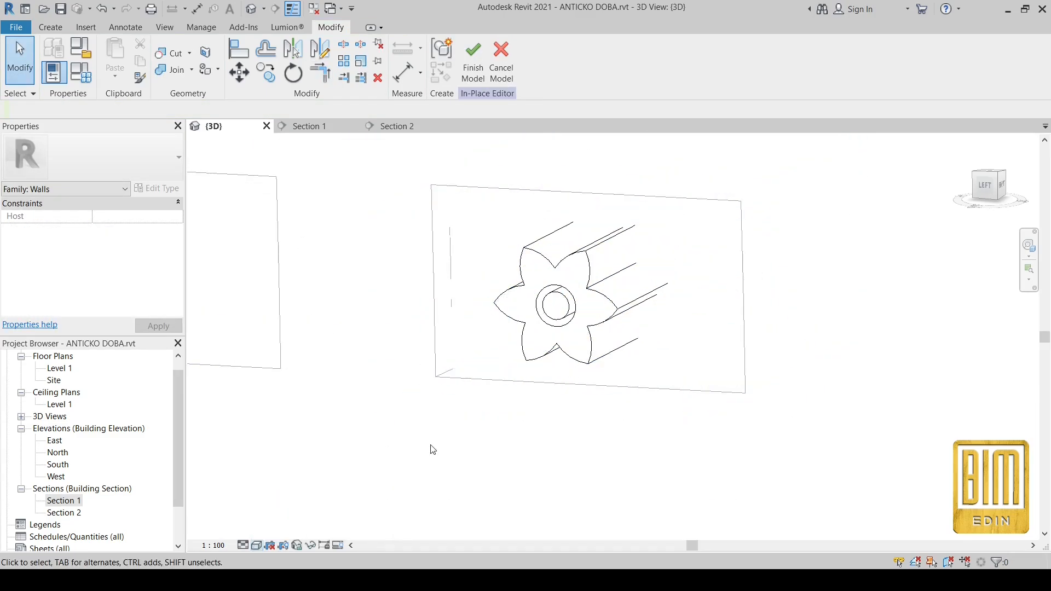
scroll(511, 356, up, 5)
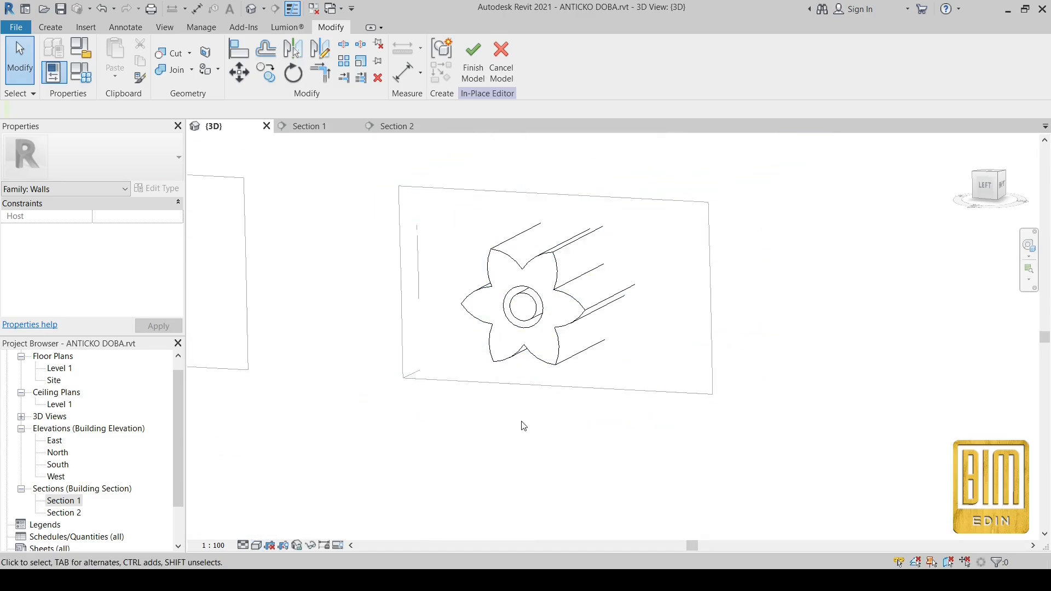
Step: Undo the finished void extrusion and its depth change, back to the flower sketch
click(500, 304)
click(478, 57)
scroll(522, 323, down, 4)
click(473, 45)
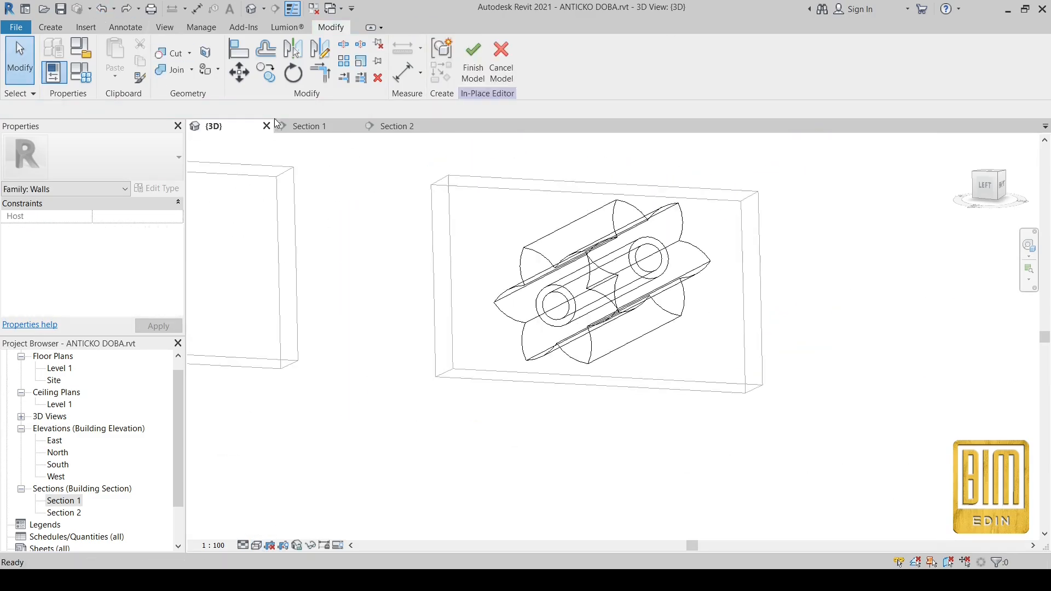
click(101, 9)
click(102, 9)
click(102, 9)
click(101, 9)
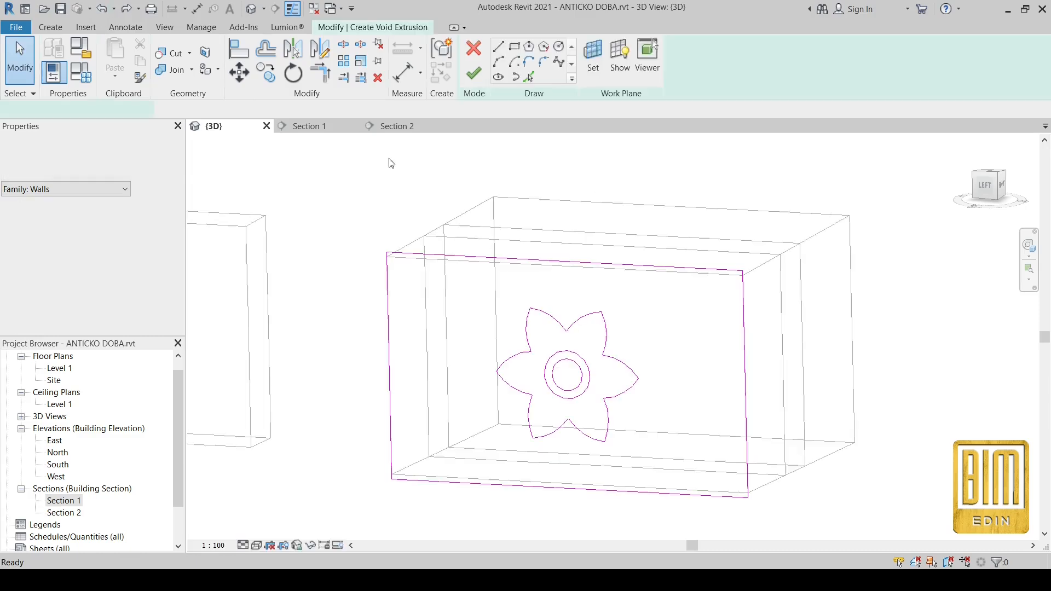
Step: Add two nested rectangular frames inside the outline, the first offset by 5, and trim their corners closed
click(529, 76)
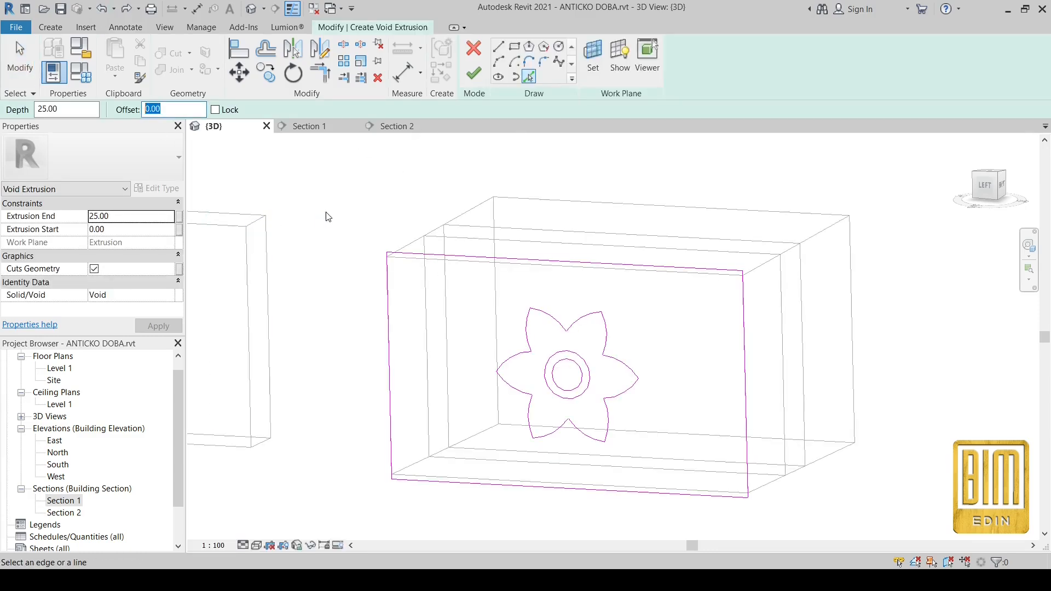
click(641, 266)
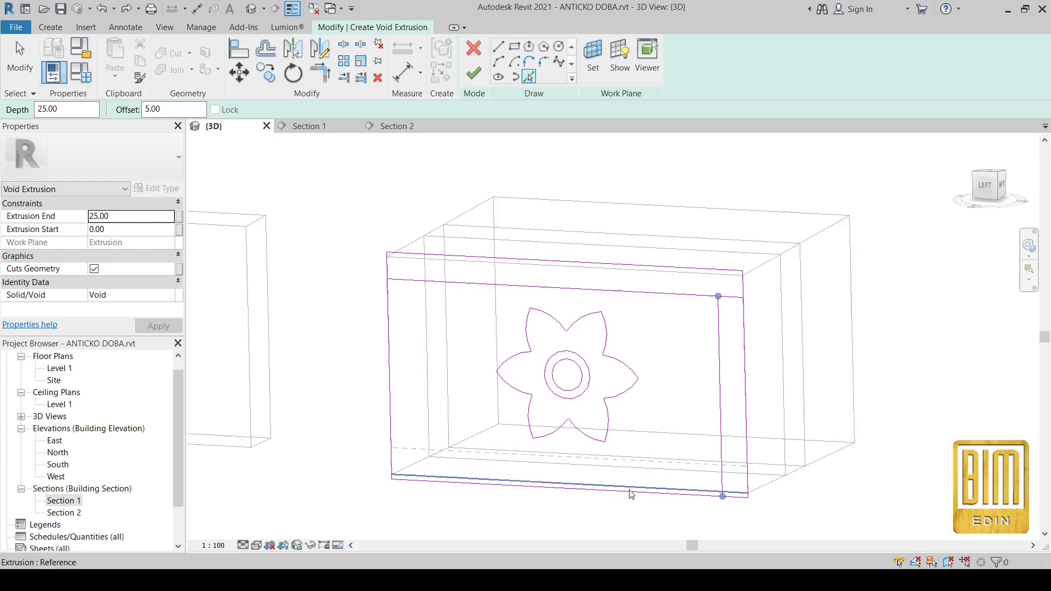
key(t)
key(r)
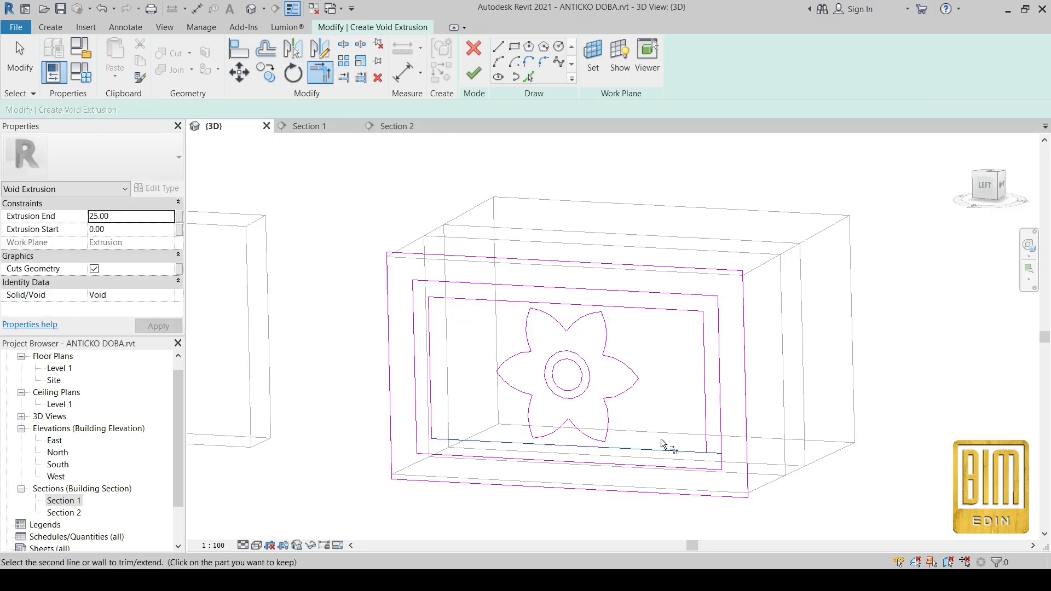
Step: Finish the void sketch and stretch the extrusion through the block to a depth of about 74.85
click(474, 74)
drag(616, 349, 713, 300)
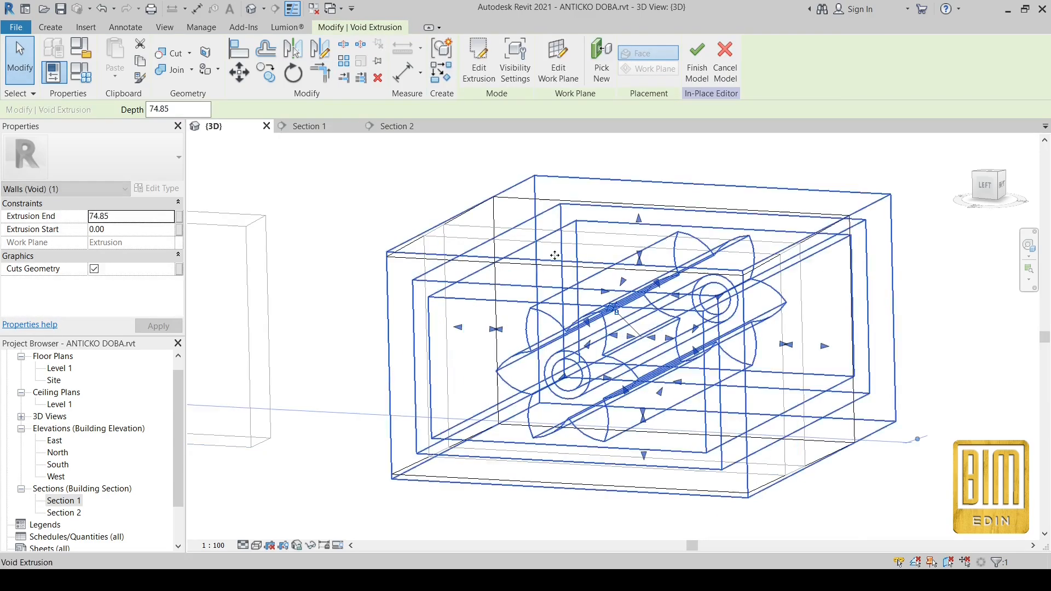
click(392, 177)
scroll(456, 183, down, 3)
shift+middle_drag(646, 285, 586, 285)
scroll(586, 285, down, 3)
click(796, 404)
shift+middle_drag(832, 430, 771, 437)
scroll(771, 455, up, 4)
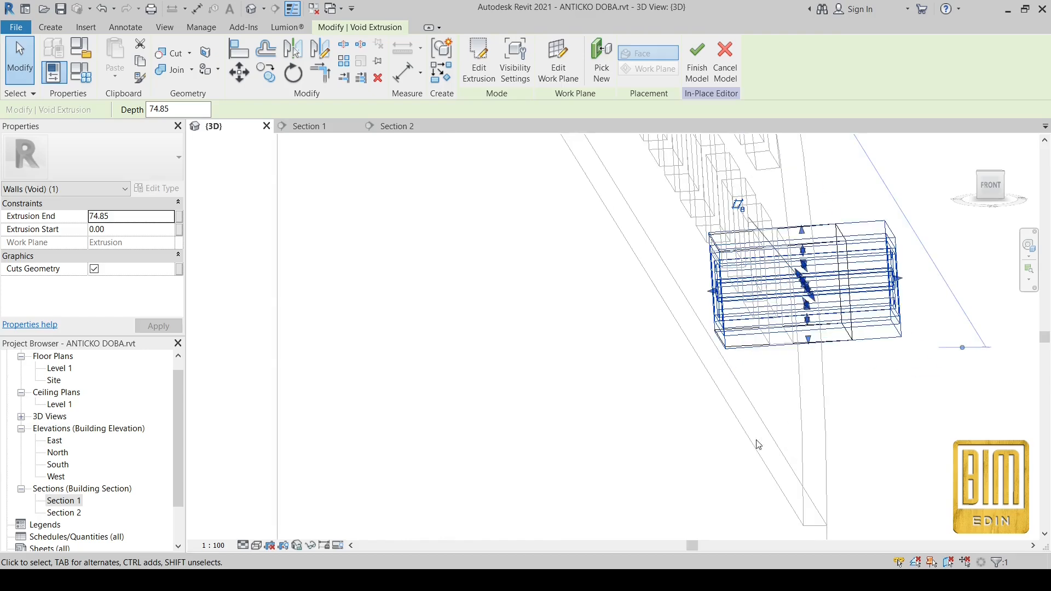
click(780, 454)
scroll(870, 247, up, 2)
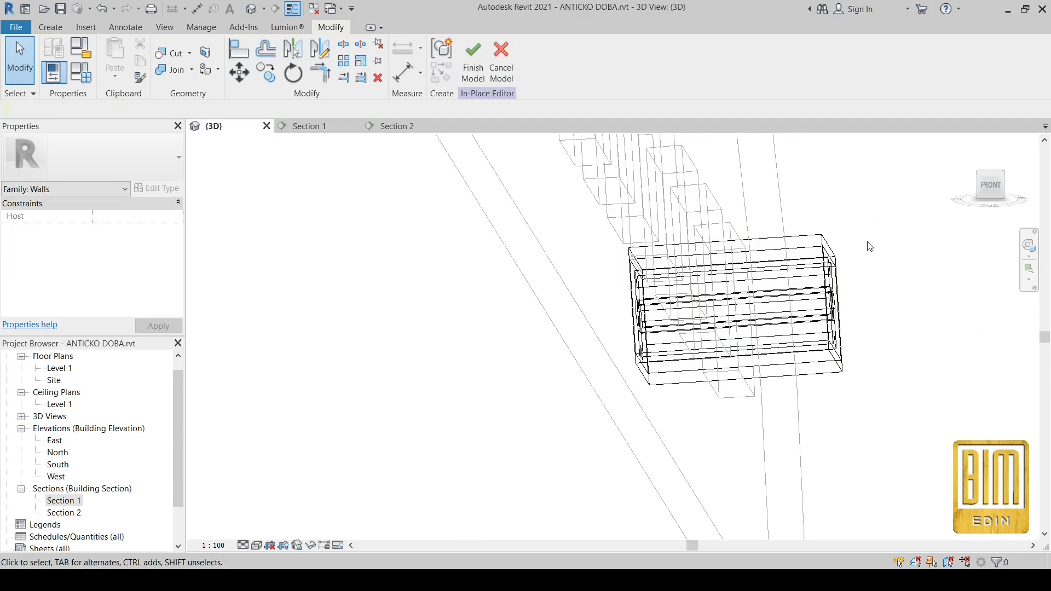
Step: Start another void extrusion with its work plane on the side face of the flower void
click(50, 26)
click(268, 49)
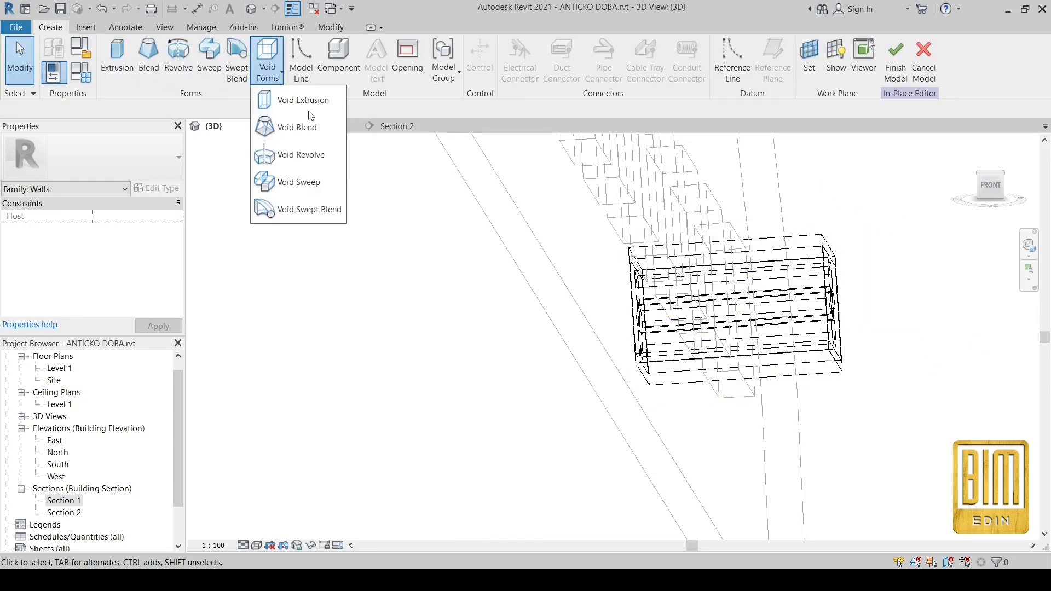
click(295, 98)
click(591, 72)
click(420, 310)
click(491, 371)
click(697, 380)
Step: Sketch two closed rectangles on either side of the relief's thickness, using edges and an offset of 5, and finish the void
click(528, 77)
scroll(749, 264, up, 2)
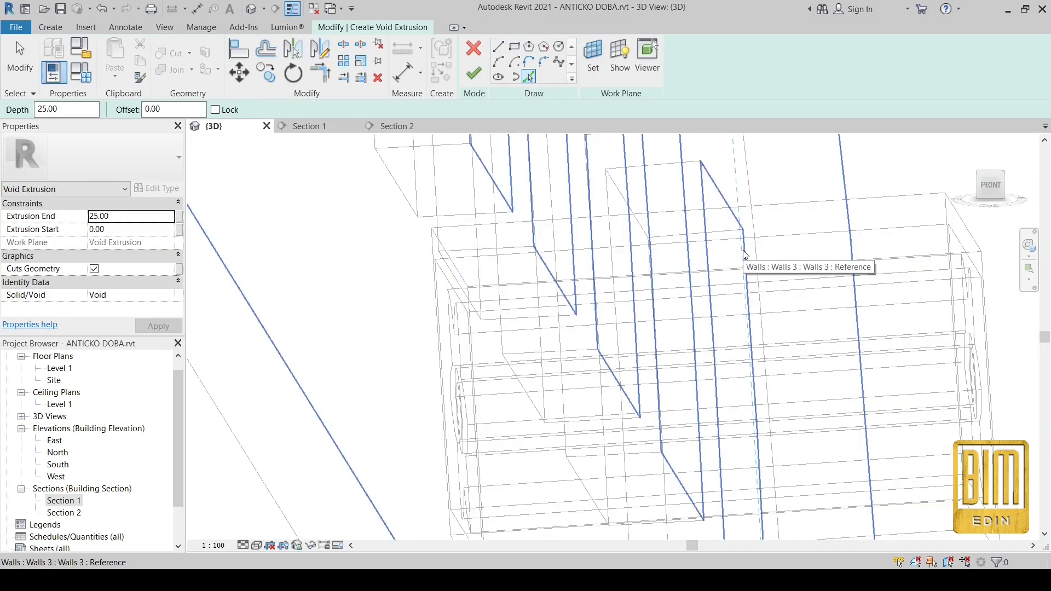
click(745, 255)
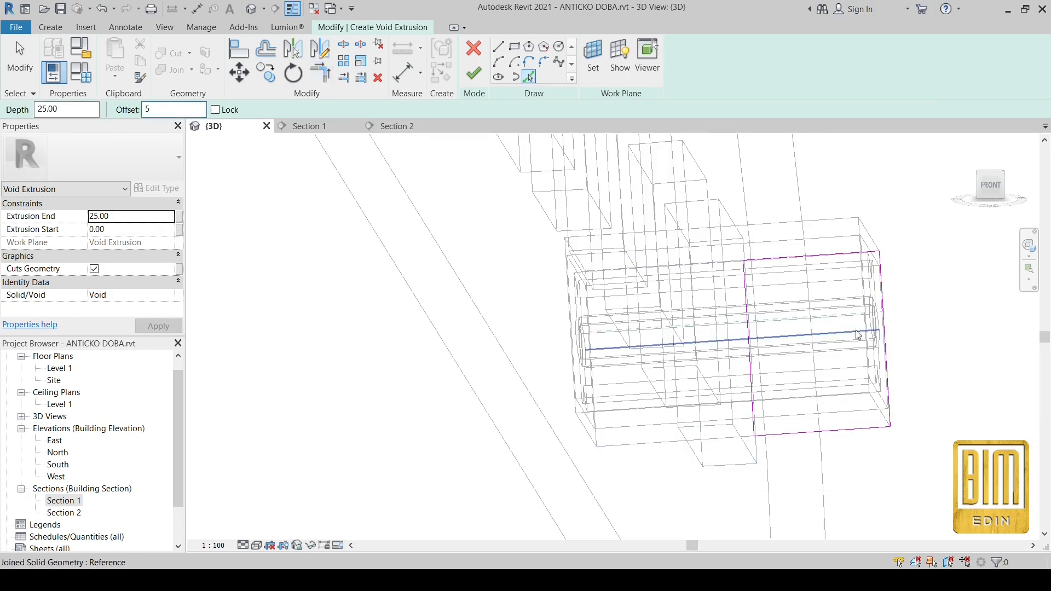
scroll(750, 369, up, 1)
click(750, 377)
click(530, 307)
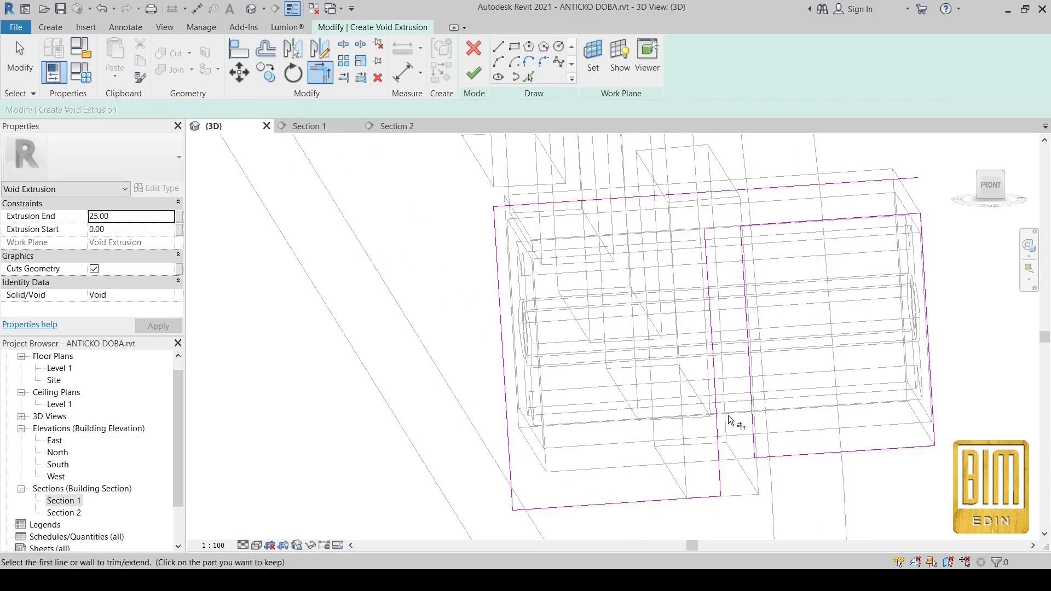
scroll(534, 295, down, 3)
click(468, 75)
Step: Stretch the new void extrusion across the block's full width in the 3D view
scroll(507, 223, down, 2)
shift+middle_drag(520, 396, 645, 462)
scroll(540, 273, up, 2)
drag(556, 270, 411, 242)
click(849, 344)
shift+middle_drag(849, 345, 767, 361)
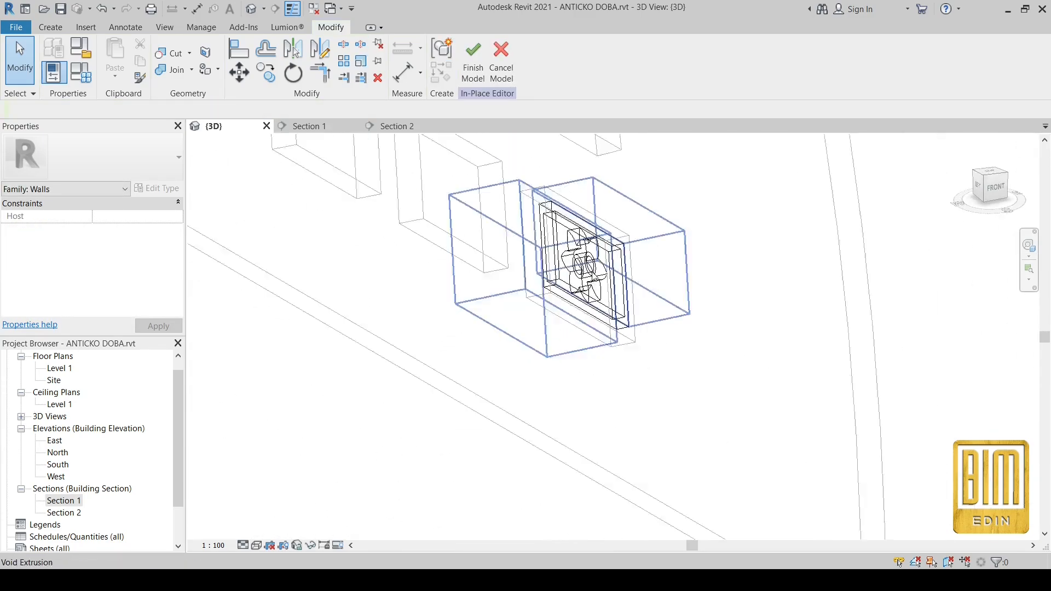
Step: Finish the in-place relief block and rotate it in the Section 1 view
click(473, 63)
scroll(624, 292, down, 3)
scroll(640, 340, down, 3)
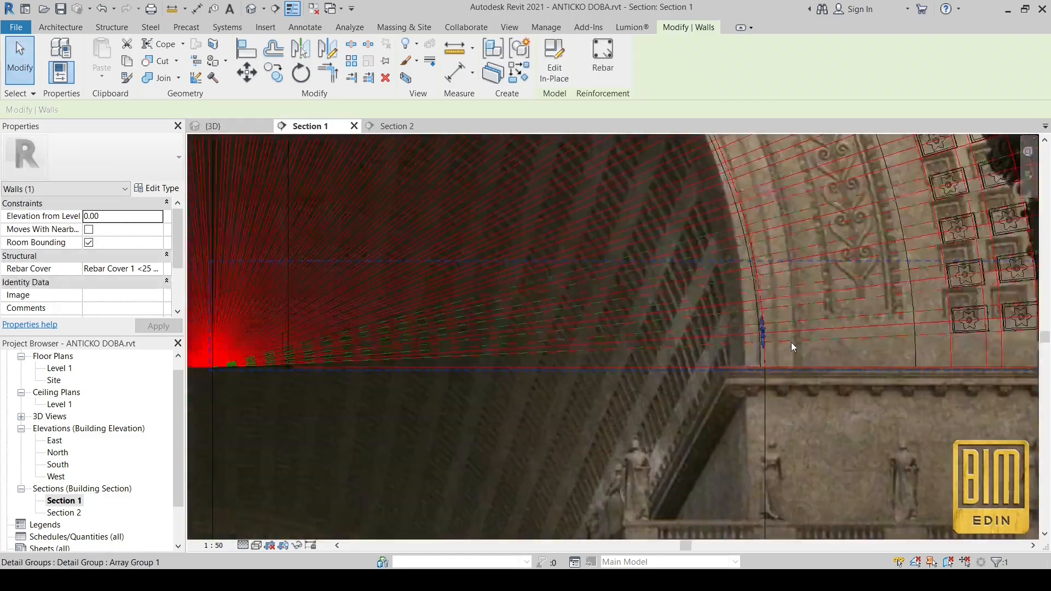
key(r)
key(o)
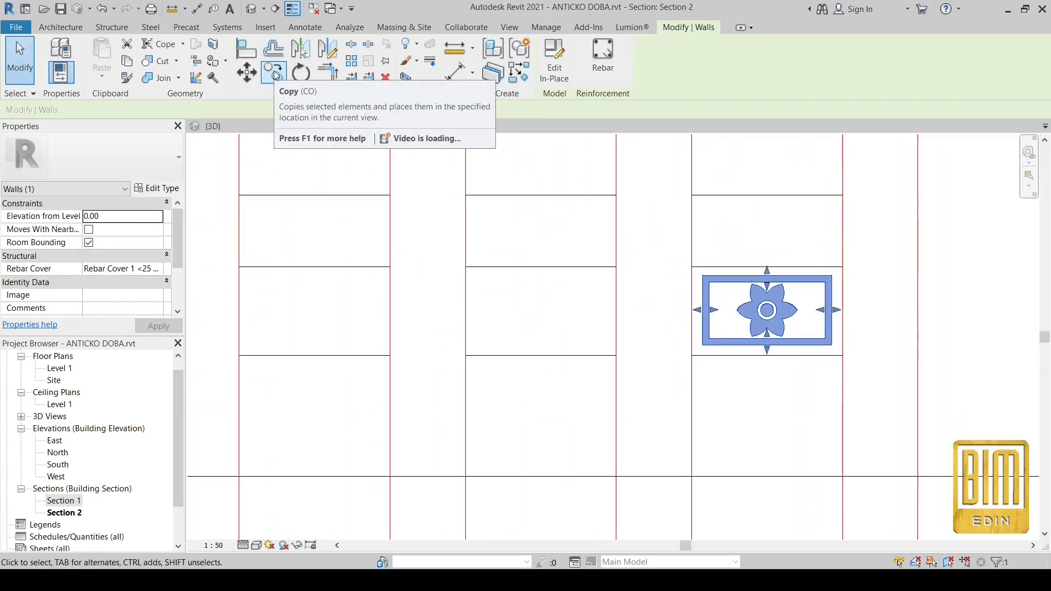
Step: Copy the flower relief block into the neighbouring coffers along the same row in the Section 2 view
click(272, 81)
click(842, 266)
scroll(832, 265, down, 3)
click(708, 265)
click(579, 265)
click(453, 265)
click(487, 278)
click(358, 277)
scroll(299, 280, down, 3)
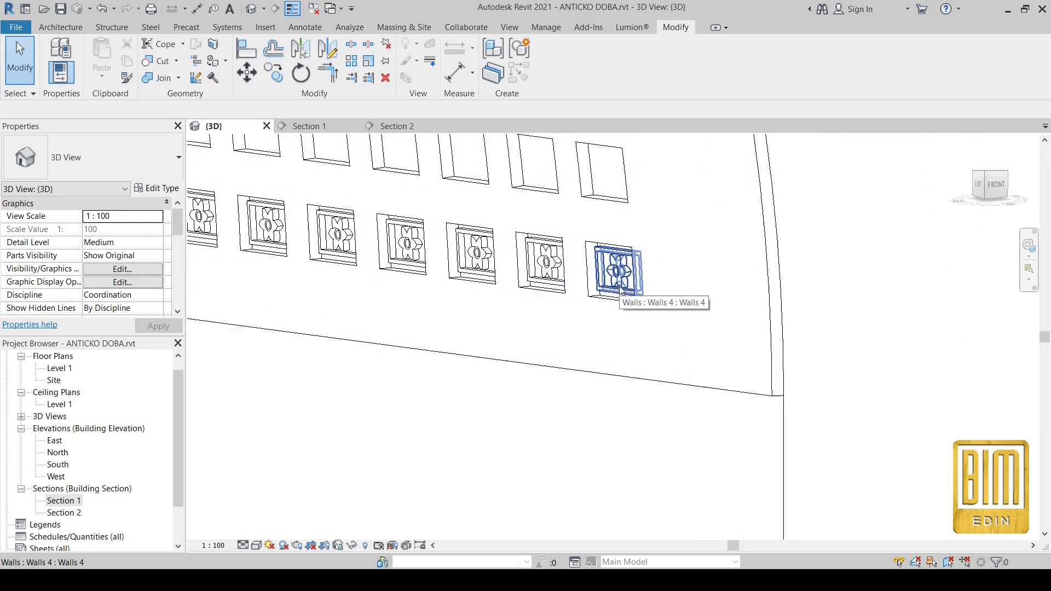
Step: Sketch a small circle of radius 2.5 beside the flower's petals in the relief's void extrusion profile
click(652, 353)
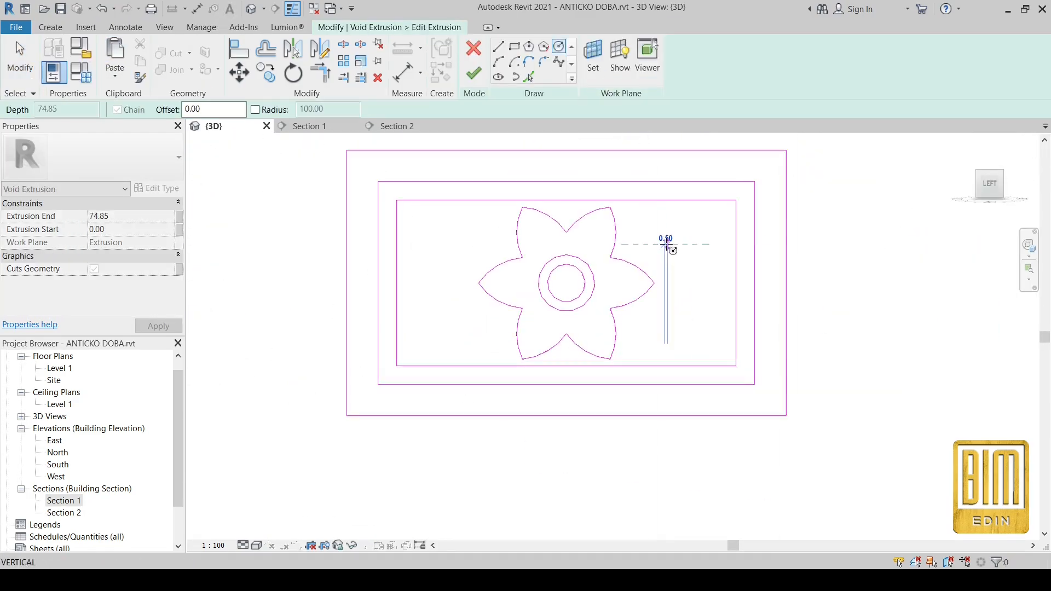
click(666, 237)
click(679, 226)
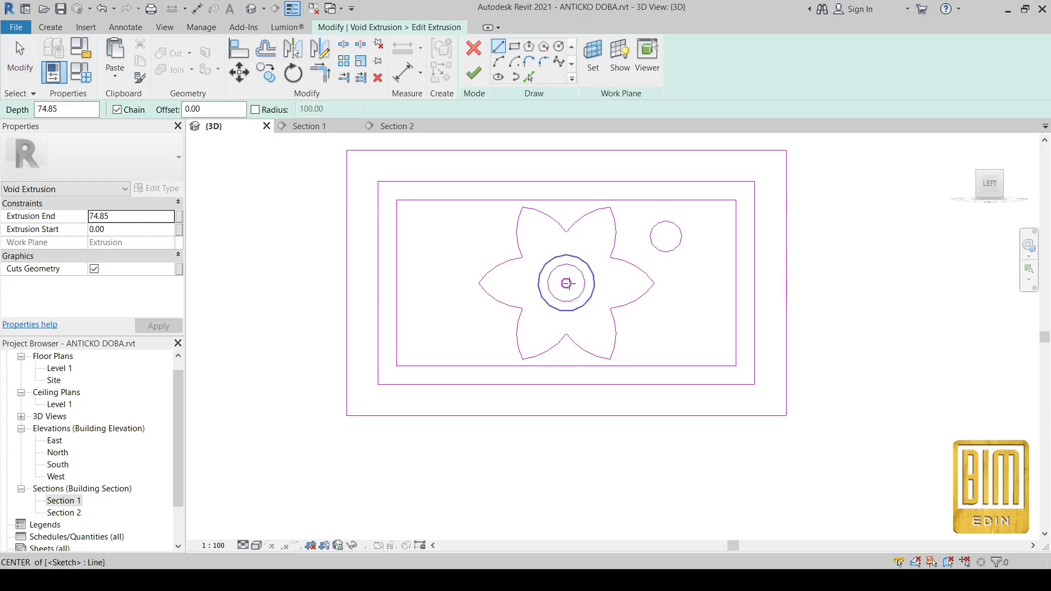
Step: Draw a guide line from the flower's centre through the junction of two petals and extend it across the small circle
scroll(617, 255, up, 2)
click(605, 259)
key(Escape)
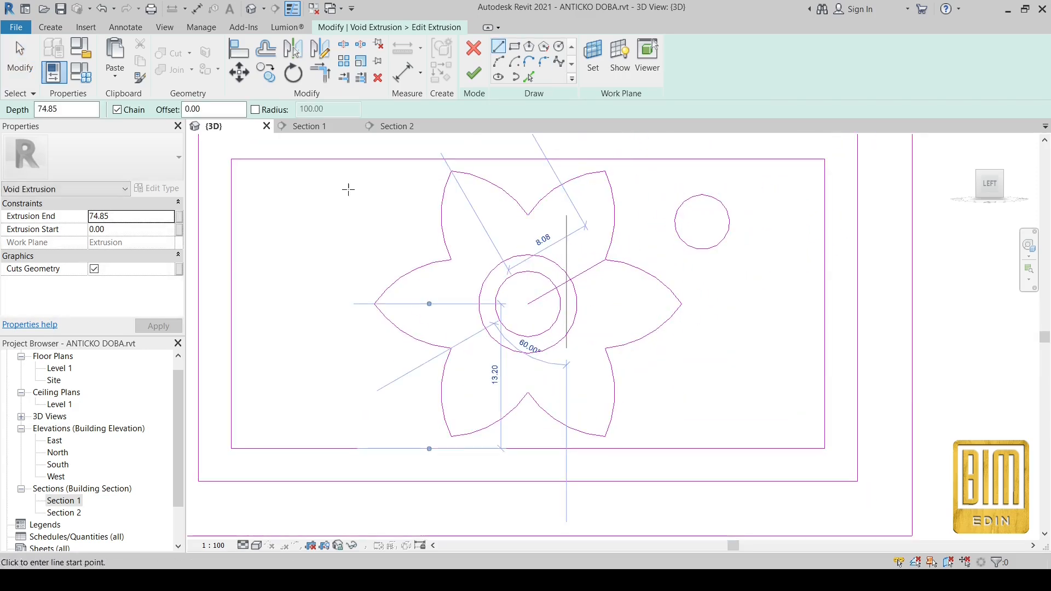
key(Escape)
click(598, 264)
drag(605, 259, 732, 186)
click(670, 192)
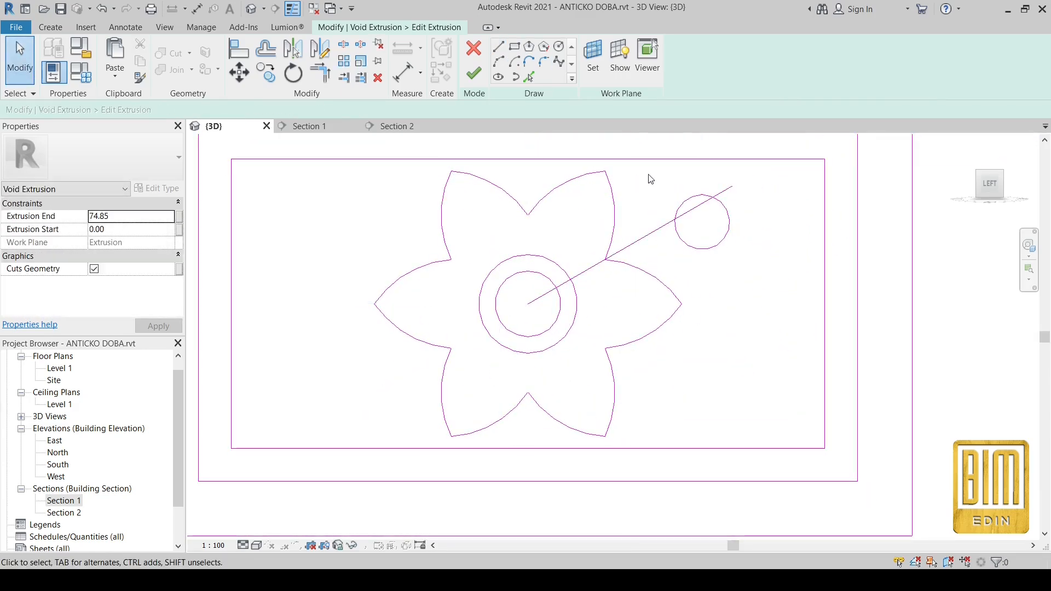
Step: Reposition the small circle with the help of the guide line and delete the guide line
click(682, 203)
click(652, 231)
right_click(652, 227)
click(680, 352)
Step: Mirror the small circle about the flower's horizontal axis and both circles about its vertical axis, filling all four corners
drag(659, 182, 747, 266)
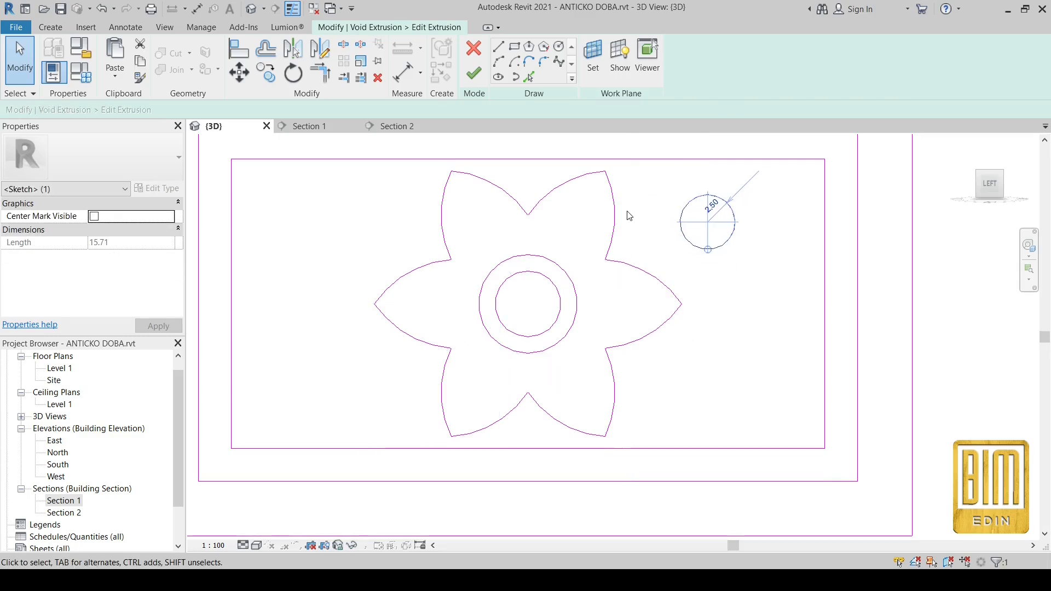
click(320, 50)
click(824, 303)
click(738, 303)
drag(677, 180, 766, 433)
scroll(788, 330, down, 2)
click(322, 50)
click(617, 195)
click(617, 234)
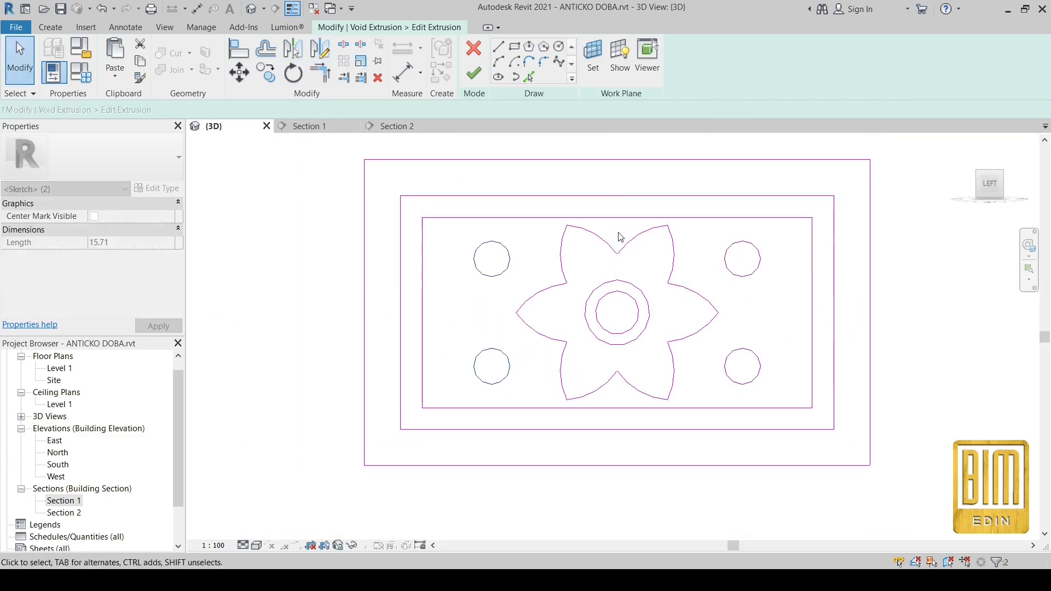
Step: Finish the void extrusion sketch, check the relief in 3D and finish the in-place model
click(474, 73)
shift+middle_drag(812, 376, 676, 372)
click(676, 372)
scroll(609, 312, up, 4)
scroll(578, 463, down, 2)
click(477, 61)
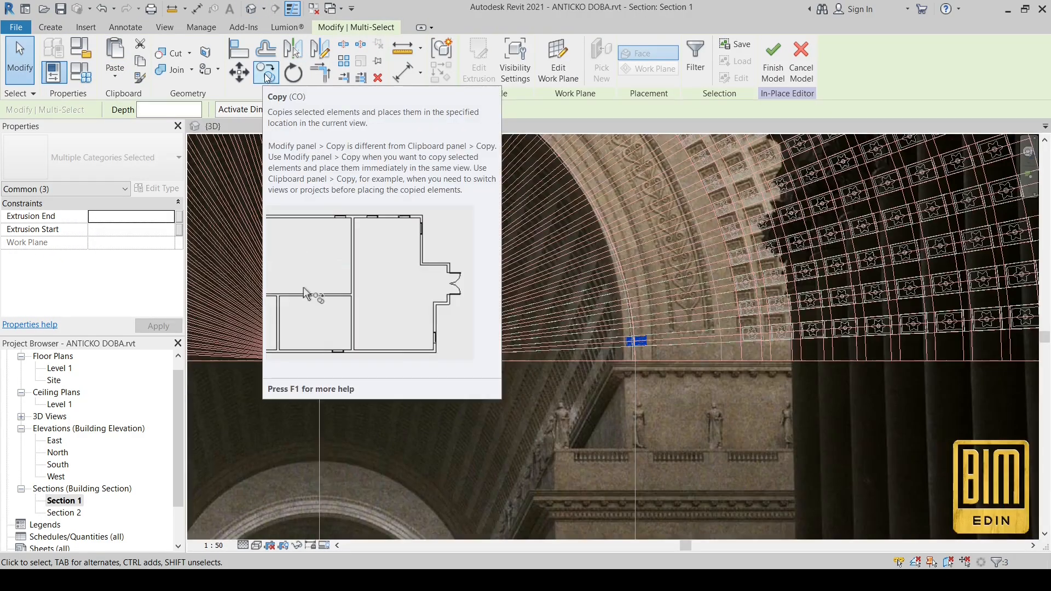
Step: Rotate a copy of the relief block and its voids about the arch's centre to the next coffer in Section 1
click(293, 73)
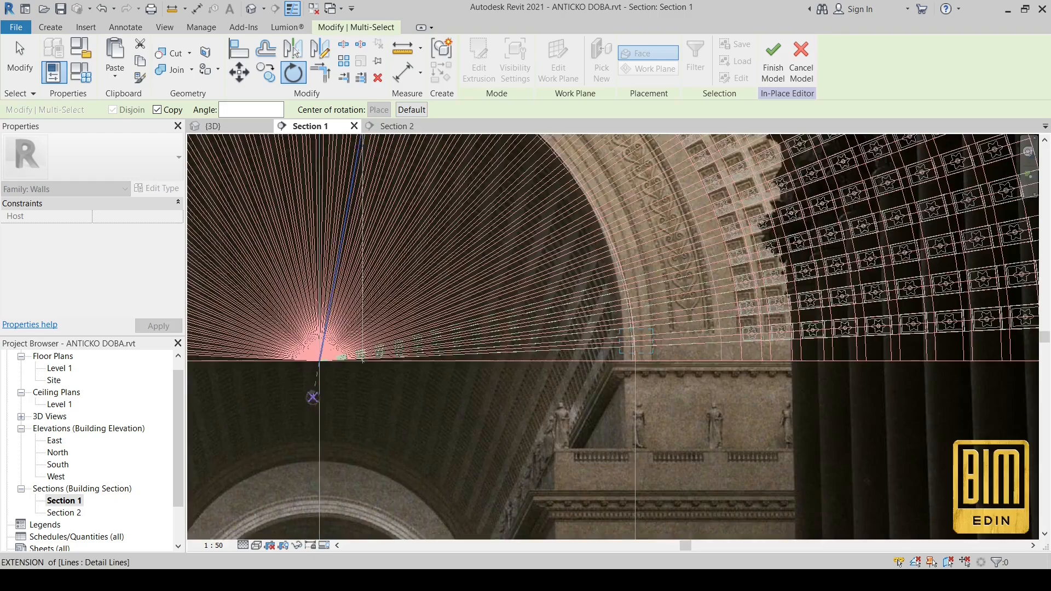
scroll(328, 365, up, 3)
click(301, 353)
scroll(302, 352, down, 2)
scroll(776, 321, up, 4)
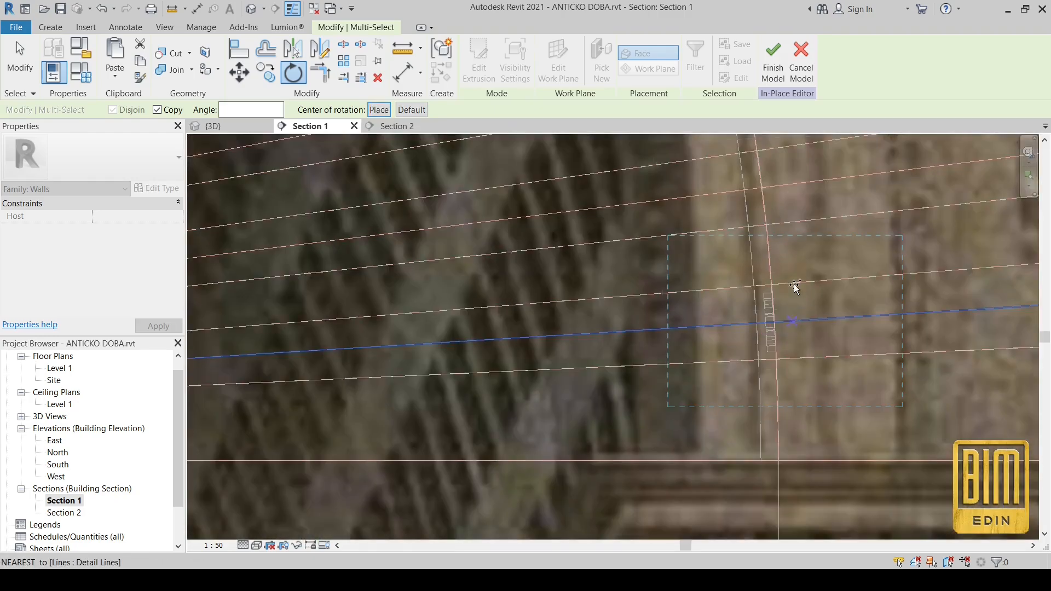
scroll(653, 350, down, 3)
Step: Rotate a second copy of the relief block about the guide lines' origin to the following coffer up the arch
click(294, 73)
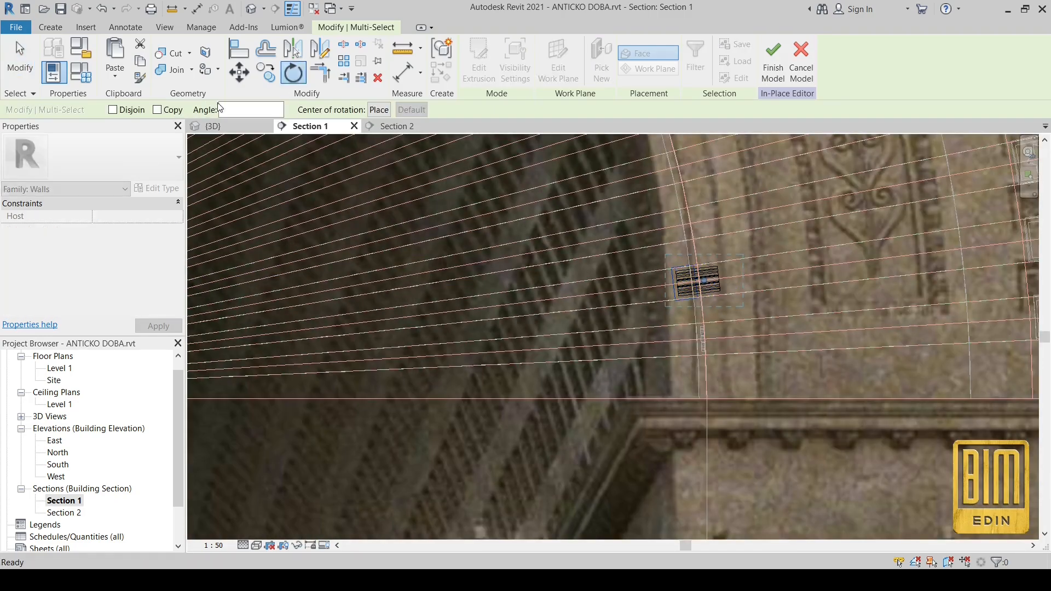
scroll(850, 318, down, 3)
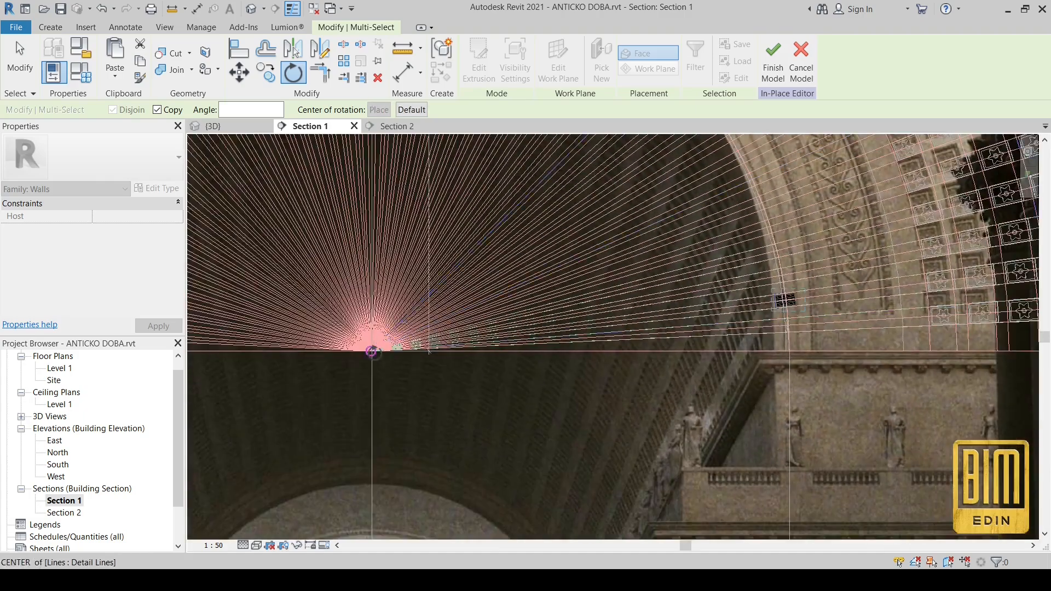
scroll(371, 351, up, 4)
click(366, 341)
scroll(357, 398, down, 4)
scroll(637, 348, up, 2)
scroll(806, 320, up, 2)
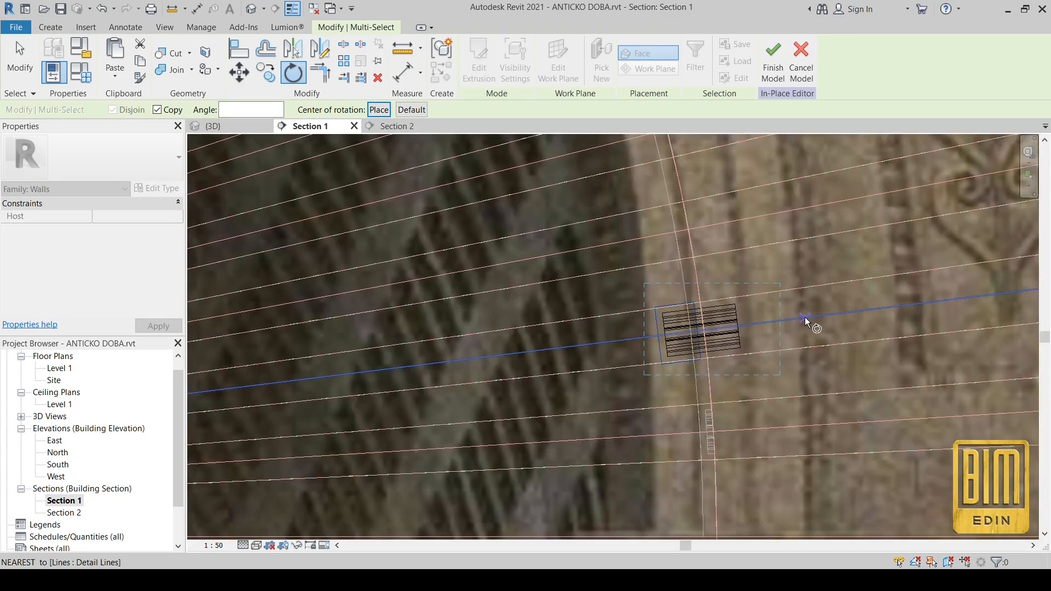
click(786, 214)
scroll(717, 380, down, 3)
scroll(672, 271, up, 2)
Step: Rotate a third copy of the relief block about the arch's centre into the next coffer above
click(293, 73)
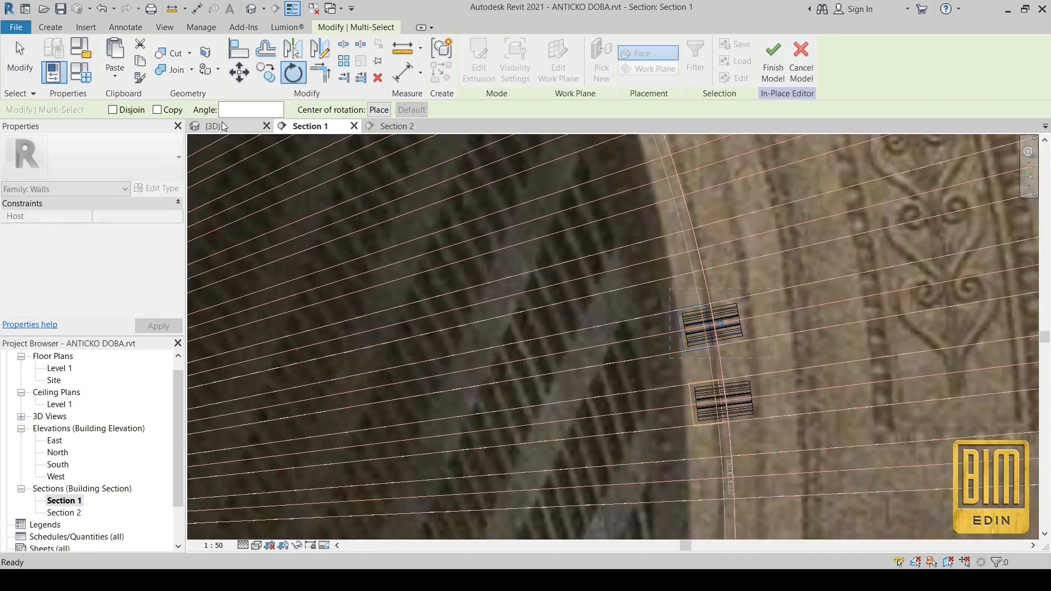
scroll(783, 286, down, 4)
scroll(406, 362, up, 4)
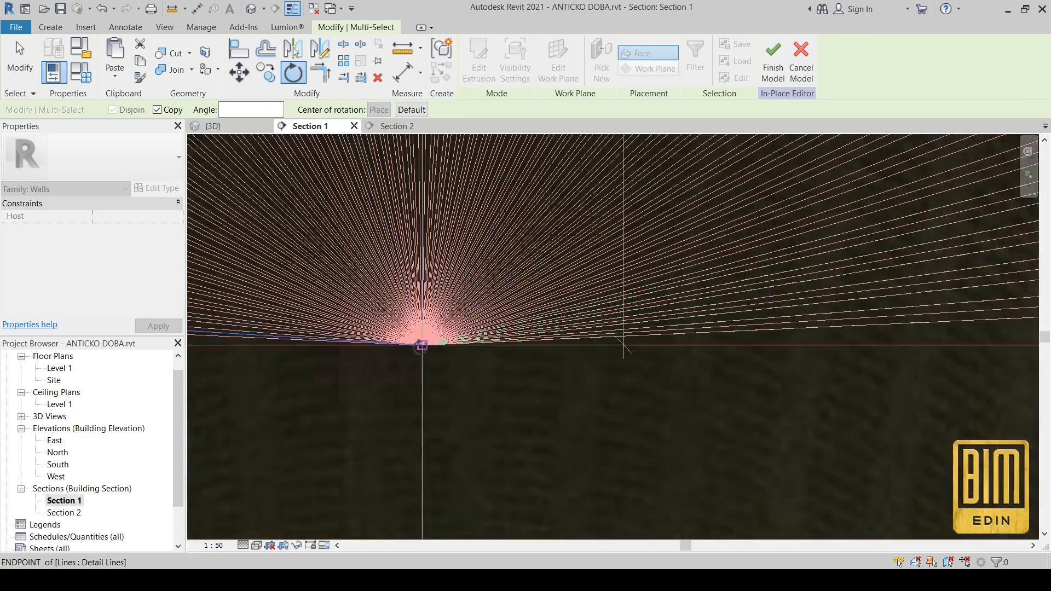
click(422, 347)
scroll(423, 348, down, 4)
scroll(749, 285, up, 3)
click(738, 241)
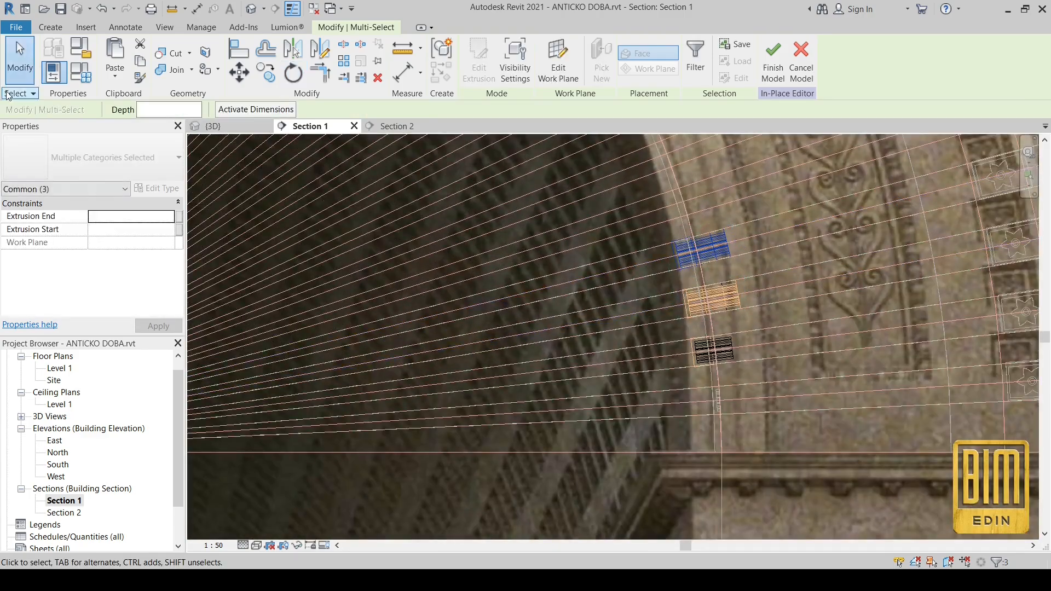
Step: Select the copied relief blocks and rotate a further copy about the arch's centre to extend the run upwards
key(Escape)
drag(561, 184, 814, 378)
scroll(783, 287, down, 3)
key(Escape)
click(293, 73)
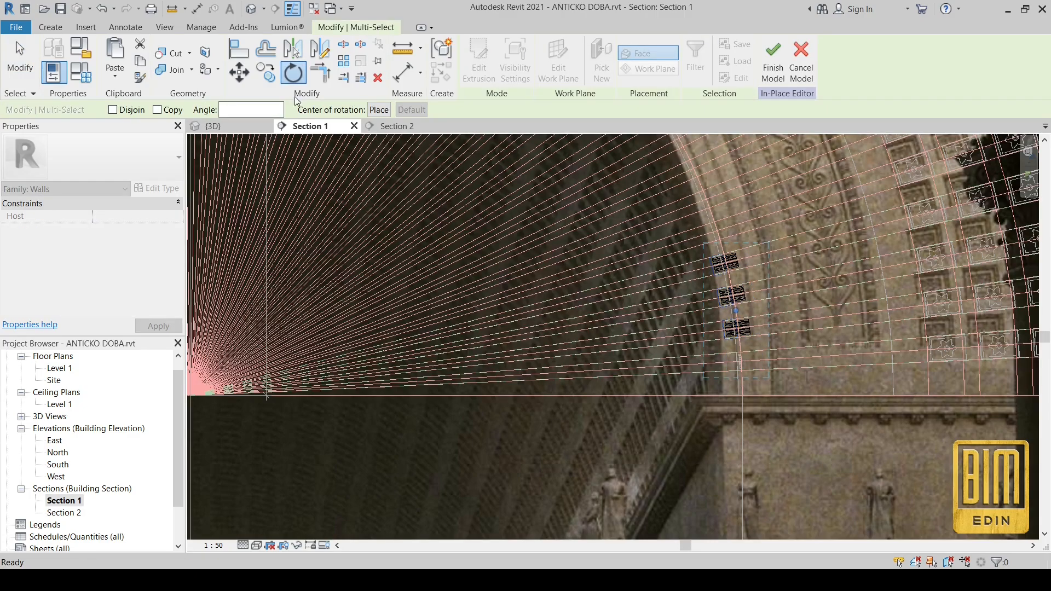
click(673, 242)
scroll(712, 241, up, 3)
Step: Mirror the run of relief blocks across the radial guide line just above it, keeping the originals
drag(665, 320, 777, 378)
scroll(674, 241, down, 4)
click(293, 49)
click(621, 189)
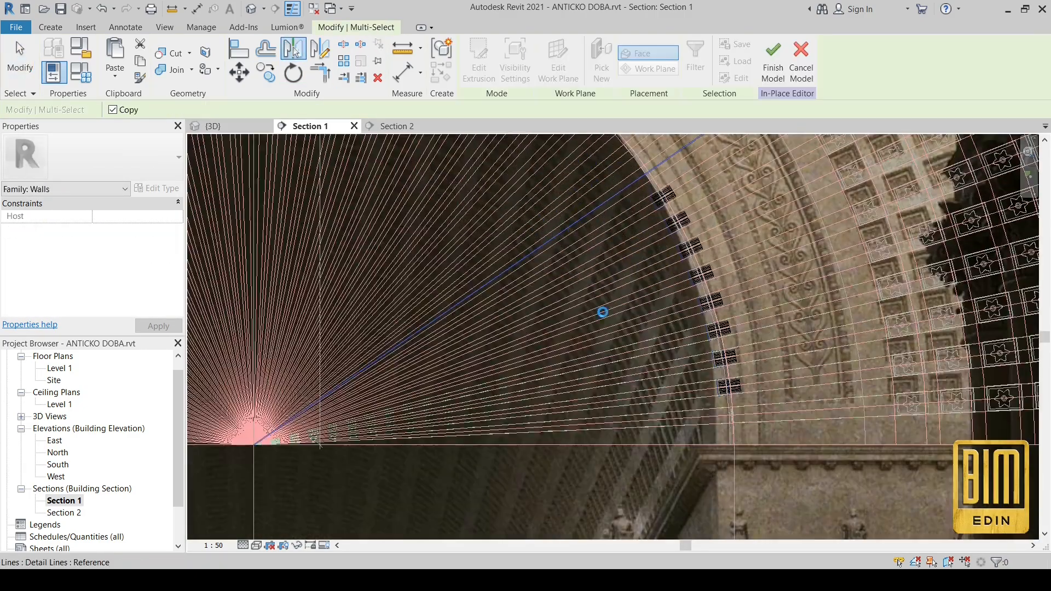
Step: Select the enlarged set of relief blocks and mirror it across a radial guide line higher on the arch
scroll(621, 189, up, 4)
drag(518, 263, 527, 354)
scroll(527, 359, down, 6)
click(293, 49)
scroll(574, 236, up, 4)
click(575, 237)
Step: Mirror the relief blocks once more about a radial guide line to fill the rest of the arch
scroll(575, 237, up, 3)
scroll(523, 219, down, 5)
click(292, 49)
scroll(375, 269, up, 3)
click(381, 267)
scroll(319, 512, up, 3)
scroll(350, 356, down, 5)
right_click(300, 216)
click(333, 322)
Step: In the 3D view, cut the first copied relief block low on the arch's right flank with its void extrusion
scroll(383, 394, up, 3)
click(214, 126)
scroll(542, 361, down, 5)
shift+middle_drag(542, 362, 545, 341)
scroll(542, 341, up, 5)
click(513, 296)
click(522, 287)
scroll(482, 340, down, 1)
Step: Cut the next relief blocks up the right flank of the arch with their void extrusions
click(492, 191)
click(501, 187)
scroll(467, 448, down, 5)
click(460, 206)
click(464, 215)
click(438, 163)
click(450, 160)
scroll(450, 164, down, 2)
middle_drag(449, 164, 498, 333)
scroll(477, 307, up, 3)
Step: Repeat the Cut Geometry command on the relief blocks partway up the right flank
click(521, 353)
click(28, 68)
click(493, 381)
right_click(498, 380)
click(526, 226)
click(531, 376)
right_click(532, 376)
click(556, 222)
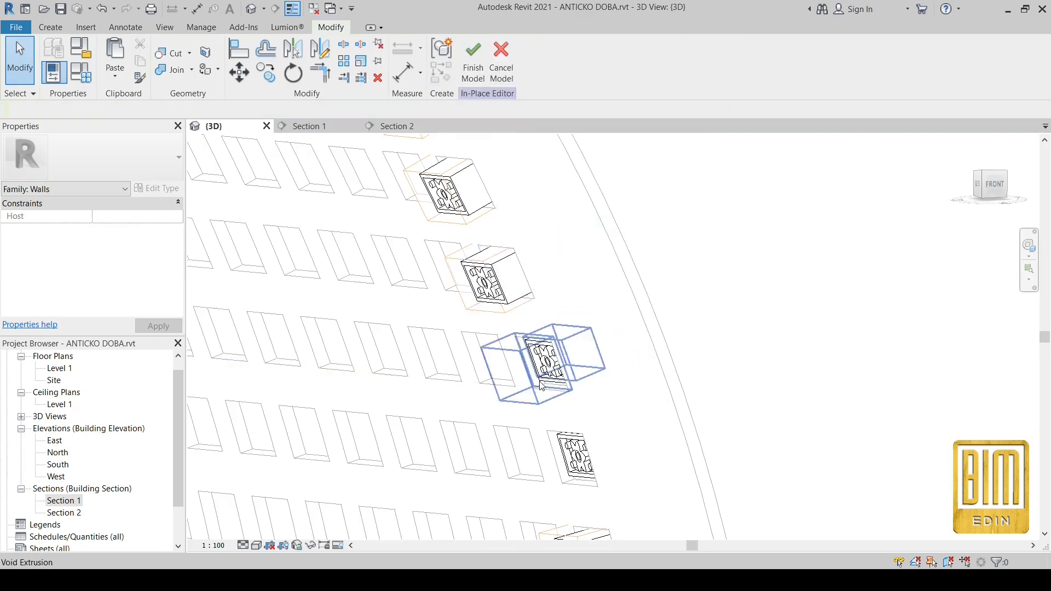
Step: Continue cutting the relief blocks with their voids along the upper right part of the arch
middle_drag(452, 312, 481, 333)
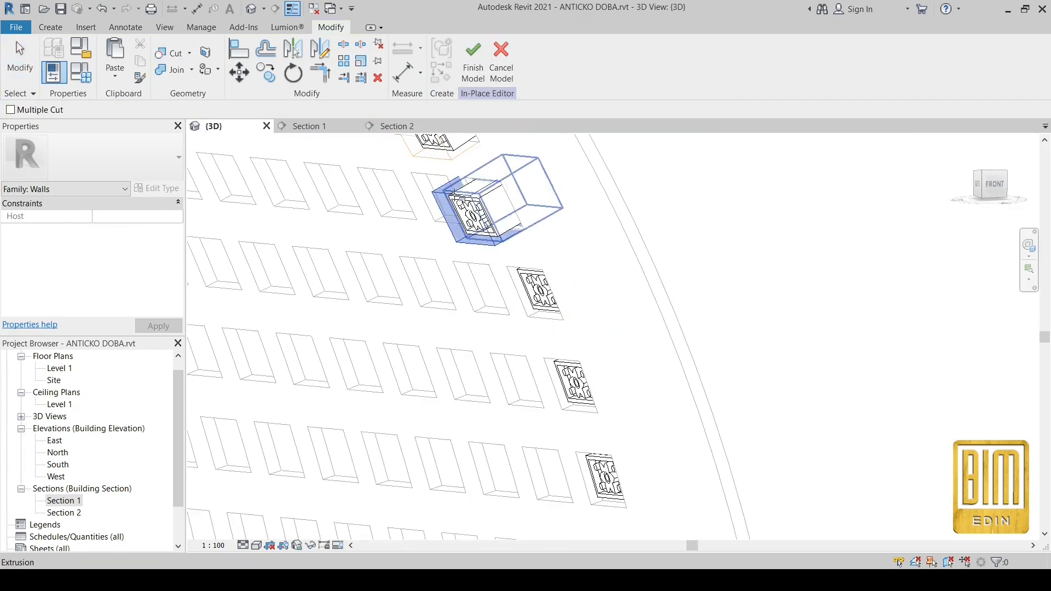
scroll(432, 234, down, 2)
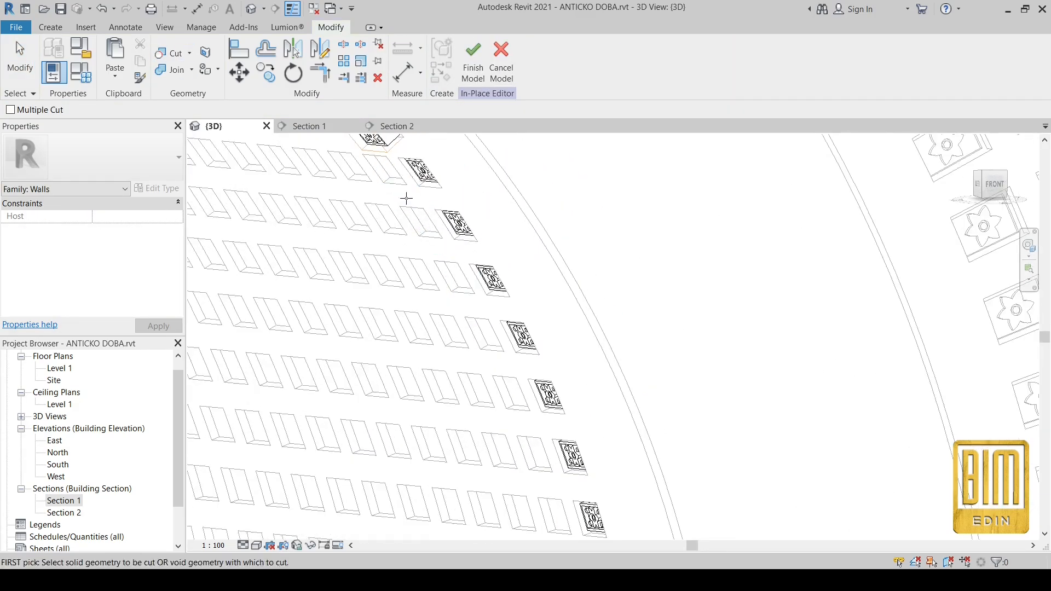
click(395, 178)
scroll(395, 178, down, 3)
middle_drag(396, 178, 475, 374)
click(400, 295)
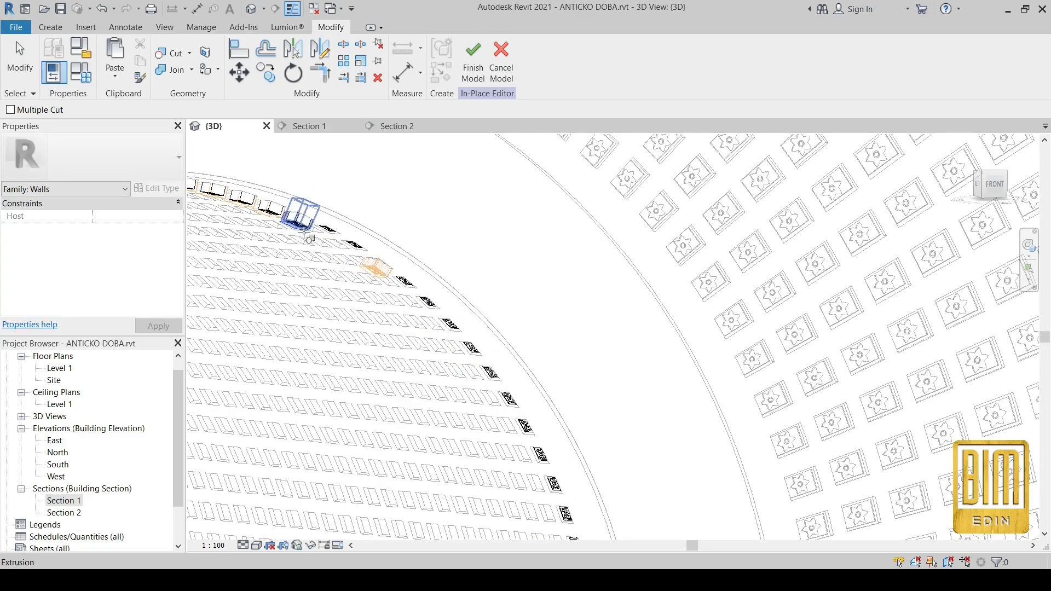
Step: Cut the single skipped relief block on the upper right of the arch with its void
scroll(472, 263, up, 3)
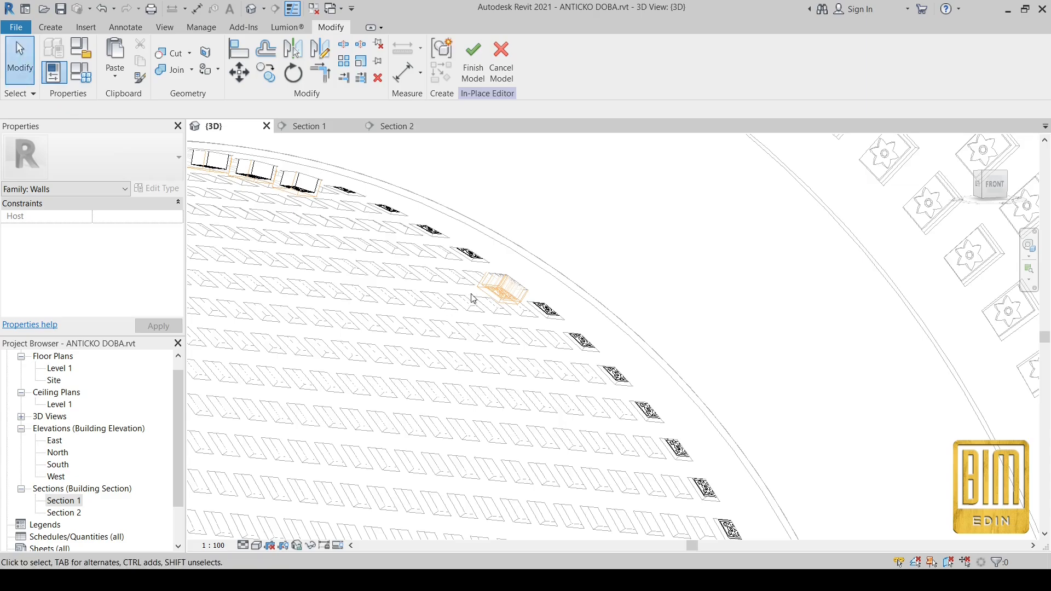
right_click(489, 294)
click(518, 137)
right_click(499, 297)
click(530, 405)
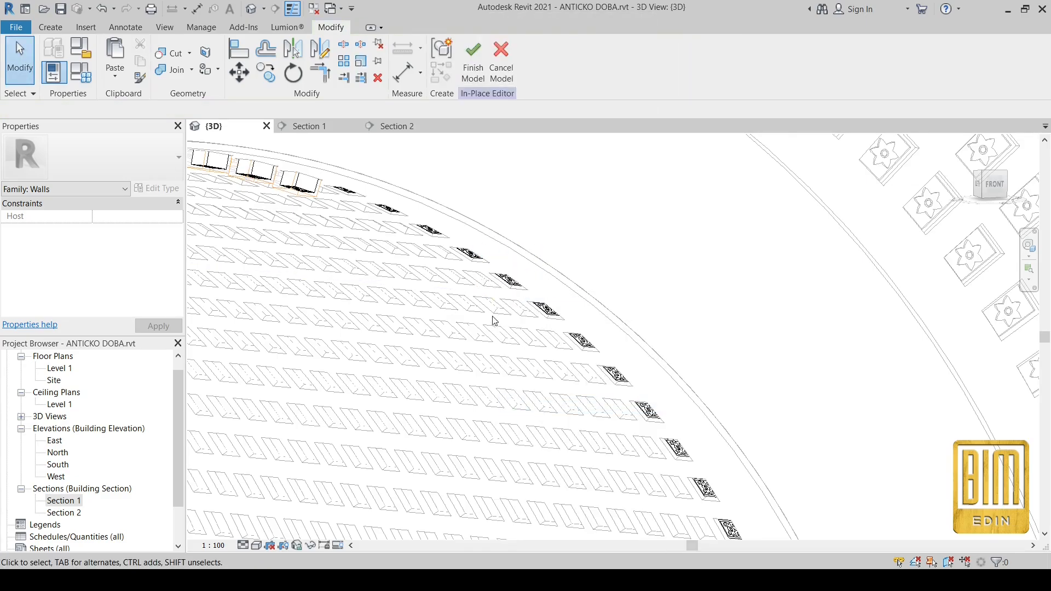
Step: Cut the relief blocks approaching the crown of the arch with their void extrusions
scroll(494, 340, down, 3)
scroll(387, 230, up, 3)
scroll(548, 363, down, 4)
shift+middle_drag(549, 364, 493, 328)
scroll(510, 340, up, 4)
scroll(510, 340, up, 1)
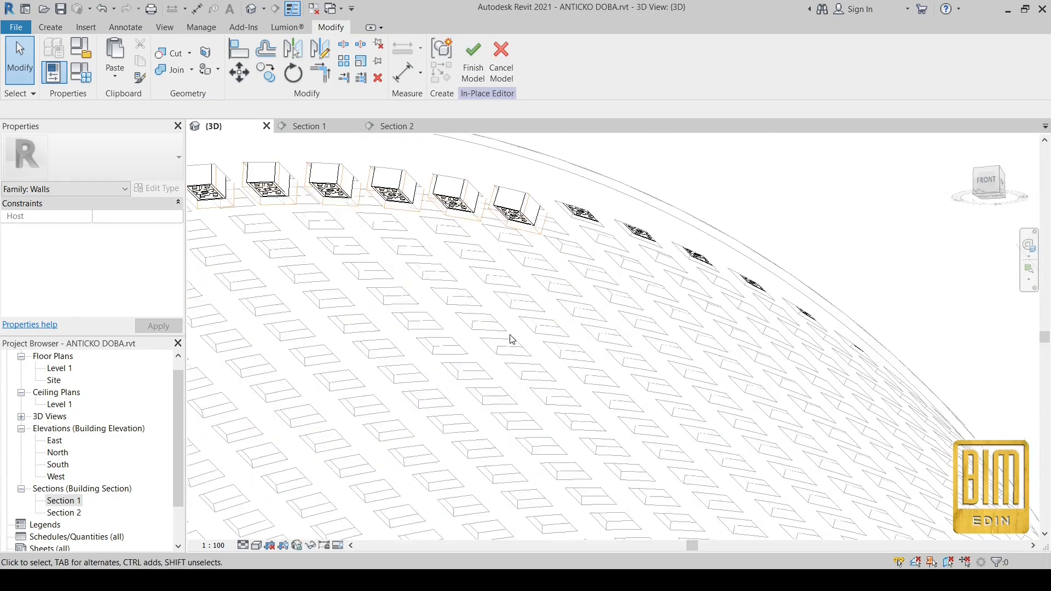
click(380, 193)
click(320, 189)
click(316, 190)
click(253, 190)
Step: Cut the relief blocks just past the arch's crown with their void extrusions
middle_drag(257, 202, 454, 189)
scroll(454, 189, down, 2)
scroll(408, 194, up, 1)
click(401, 189)
click(343, 196)
Step: Restart Cut Geometry and cut the upper relief blocks on the arch's left flank with their voids
middle_drag(290, 203, 323, 233)
scroll(268, 225, up, 2)
right_click(394, 226)
click(175, 53)
click(334, 276)
click(295, 319)
scroll(375, 251, down, 4)
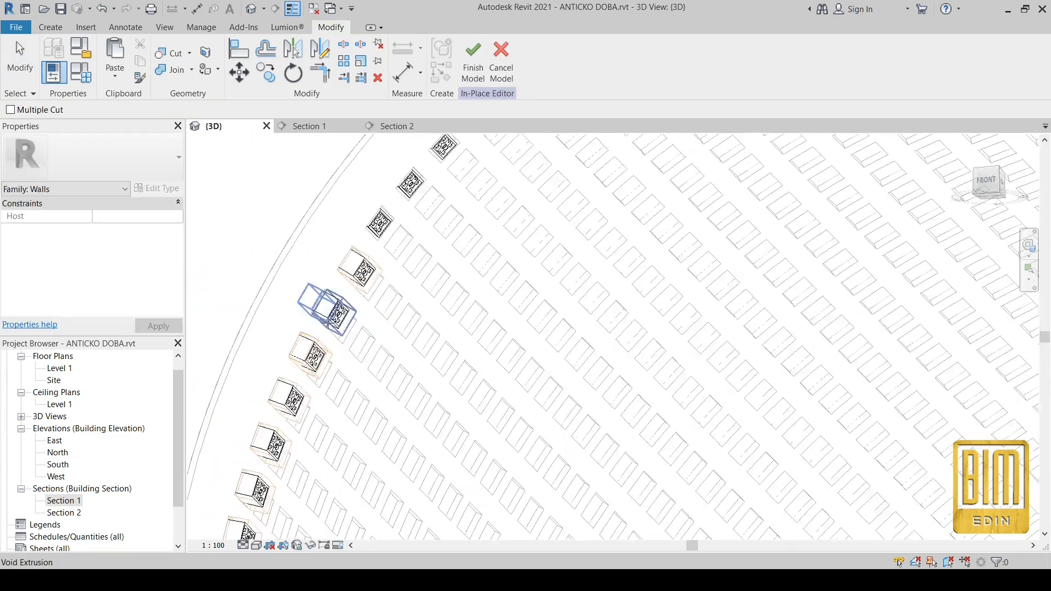
Step: Cut the remaining relief blocks down the left flank of the arch with their void extrusions
scroll(375, 251, up, 2)
click(352, 265)
click(392, 184)
right_click(411, 211)
click(447, 335)
click(175, 53)
click(314, 340)
scroll(284, 449, down, 3)
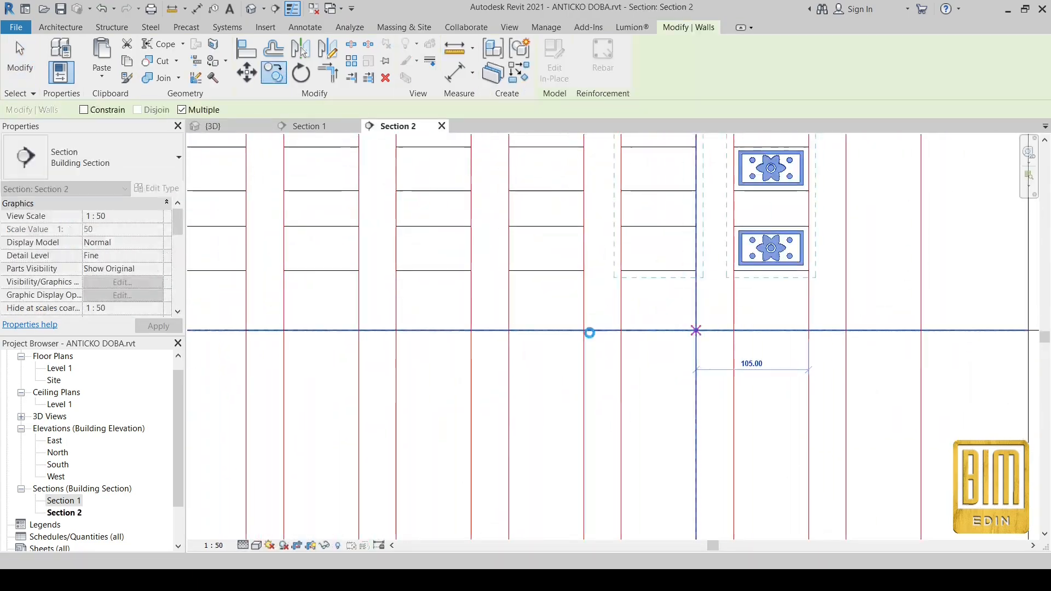
Step: Copy the selected column of flower reliefs into the next empty coffer columns along the vault at 105 spacing
click(584, 331)
click(471, 331)
click(359, 331)
click(247, 331)
middle_drag(330, 345, 769, 376)
click(573, 360)
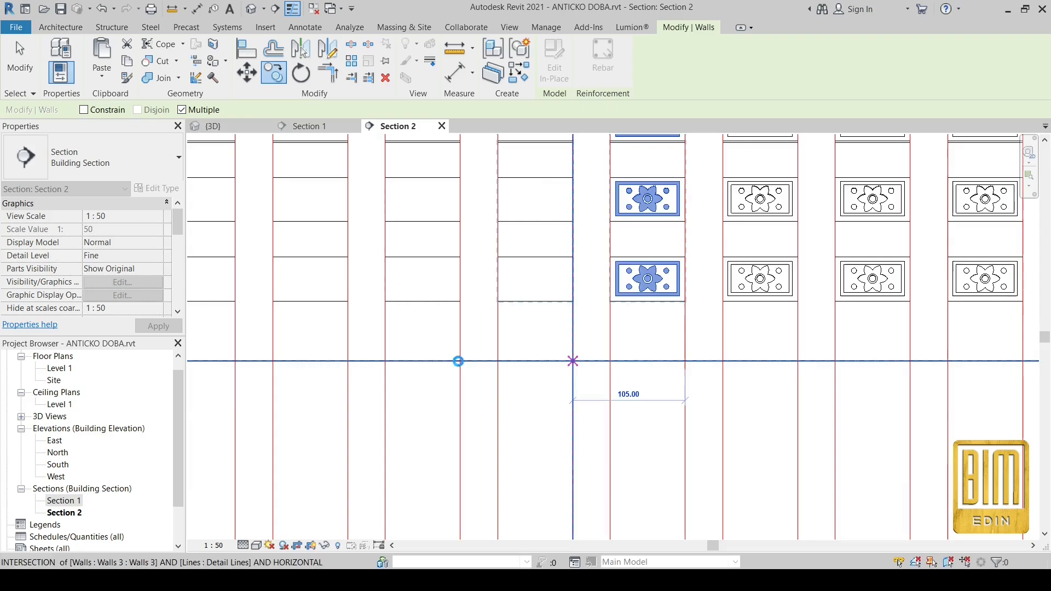
click(460, 361)
click(347, 361)
click(234, 360)
scroll(232, 361, down, 4)
key(Escape)
Step: Copy a group of filled relief columns 1050 along the vault to fill the remaining empty coffer columns
middle_drag(397, 362, 663, 367)
ctrl+click(792, 322)
ctrl+click(834, 322)
ctrl+click(877, 323)
middle_drag(1004, 328, 737, 350)
key(c)
key(o)
click(837, 372)
click(414, 372)
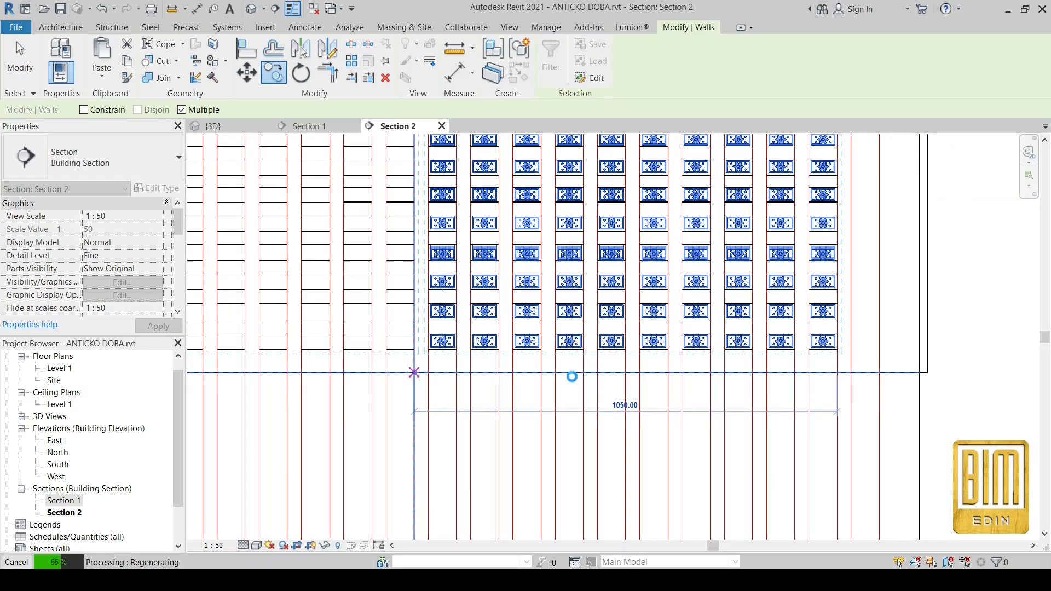
scroll(386, 377, down, 4)
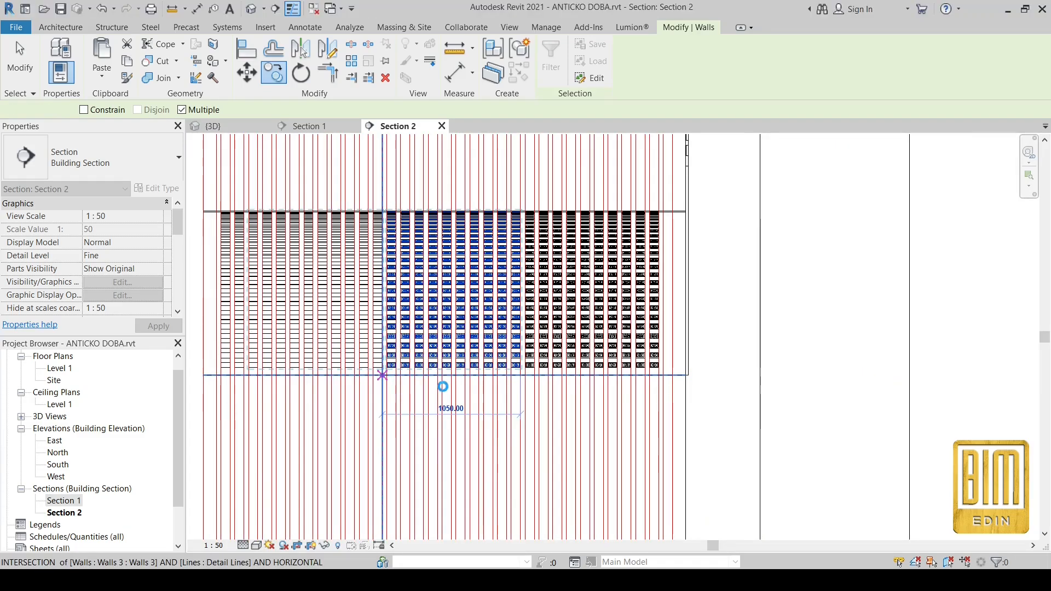
scroll(443, 386, up, 6)
Step: Hide the coffered vault element and the flower reliefs around the arch in the 3D view
key(ctrl+Tab)
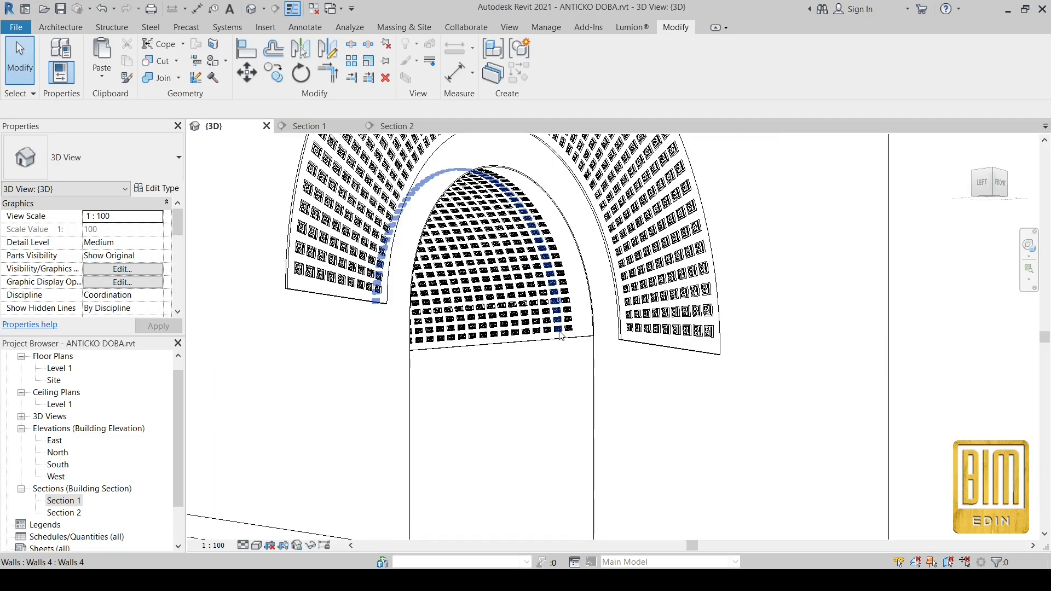
shift+middle_drag(661, 423, 570, 438)
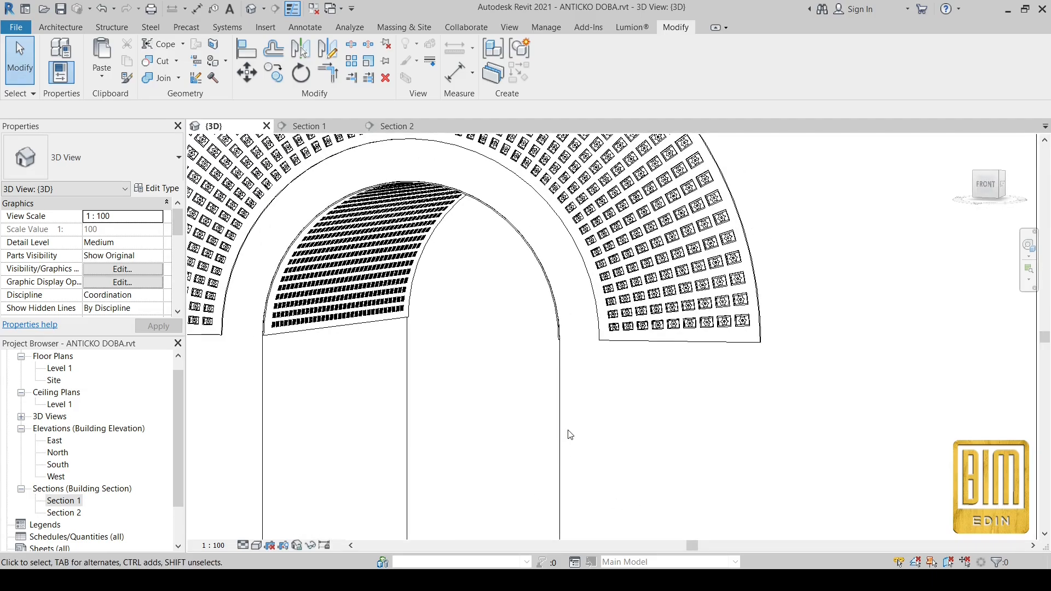
scroll(510, 322, down, 3)
scroll(405, 290, up, 5)
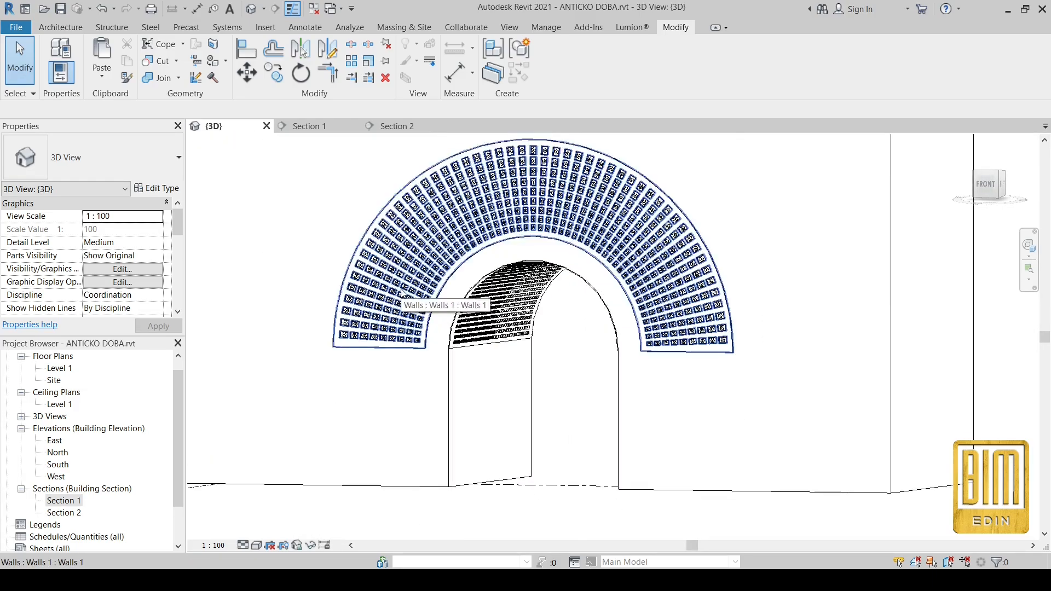
scroll(408, 264, up, 5)
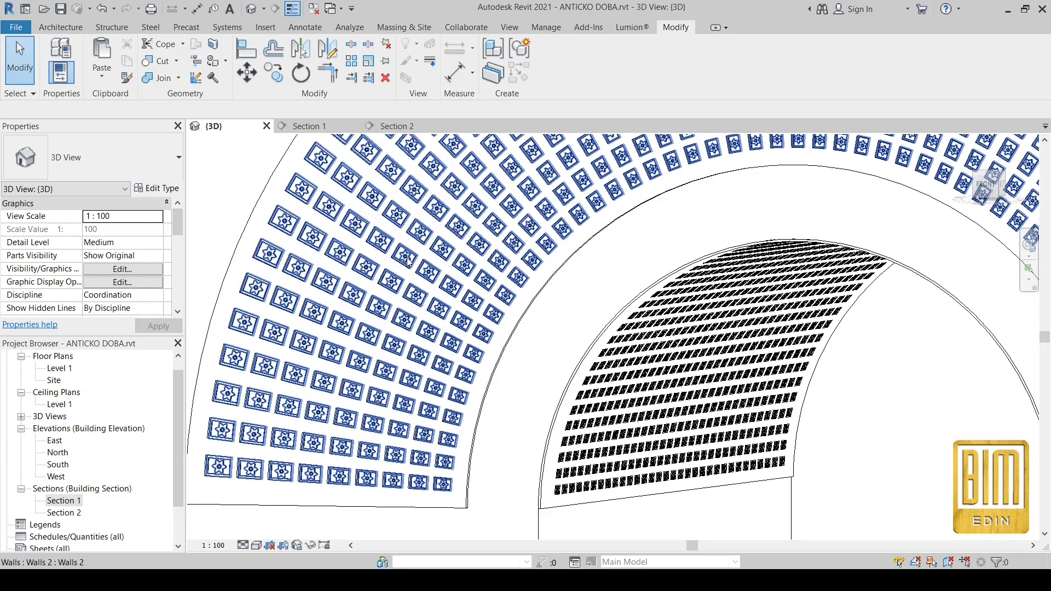
click(634, 351)
click(635, 348)
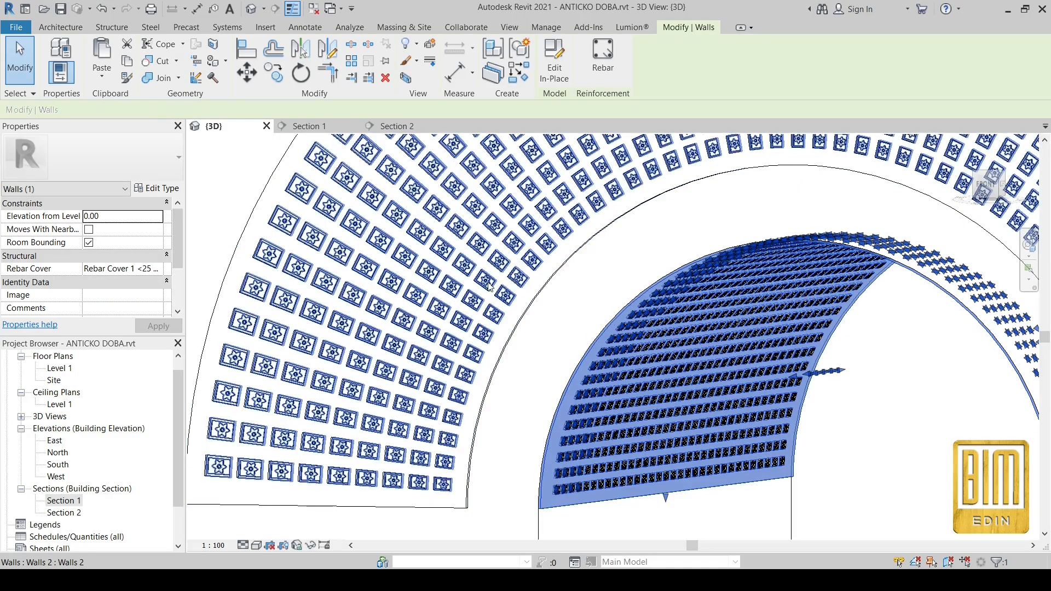
ctrl+click(487, 281)
right_click(508, 283)
mouse_move(558, 208)
click(709, 204)
scroll(470, 335, down, 5)
shift+middle_drag(568, 425, 701, 466)
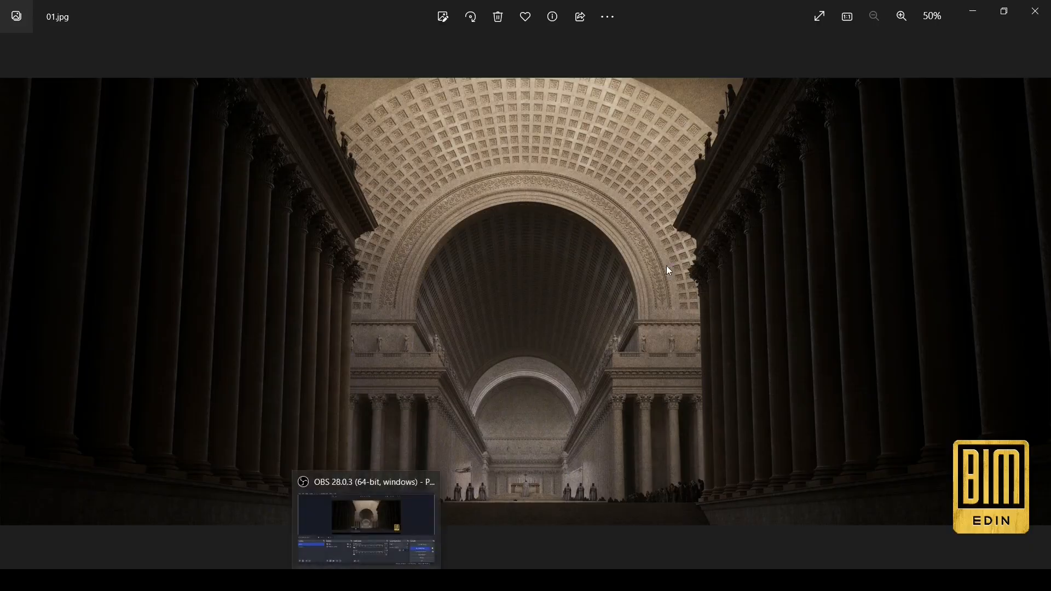
Step: Examine the arch mouldings and the cornice beside the vault in the reference photo 01.jpg
scroll(645, 369, up, 3)
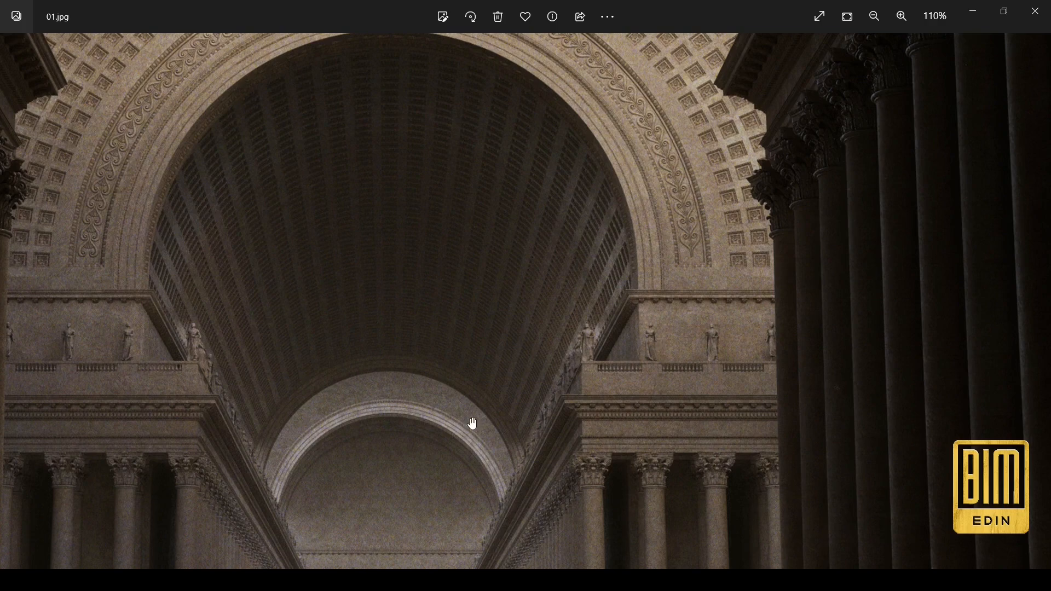
click(318, 581)
scroll(623, 298, up, 5)
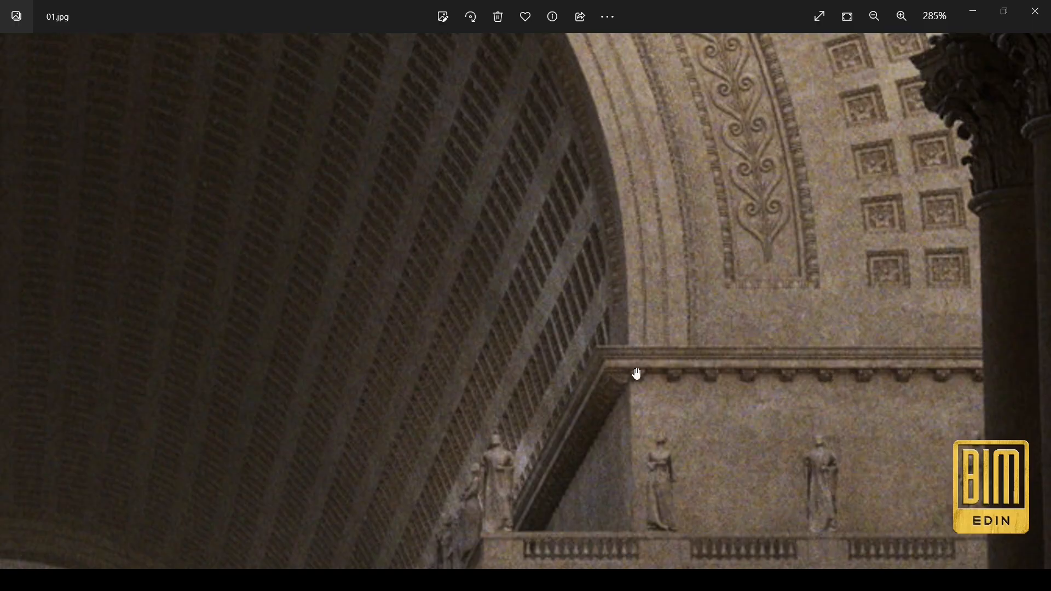
scroll(637, 374, down, 5)
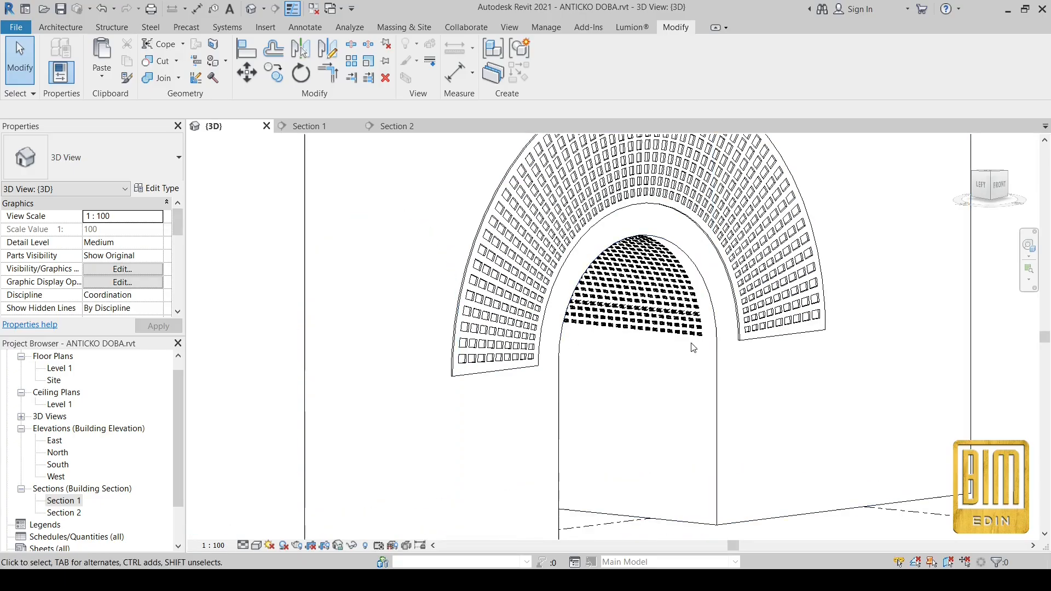
Step: Create a new in-place model in the Walls category
click(61, 27)
click(161, 75)
click(170, 130)
scroll(502, 256, down, 10)
click(460, 290)
click(537, 438)
key(Return)
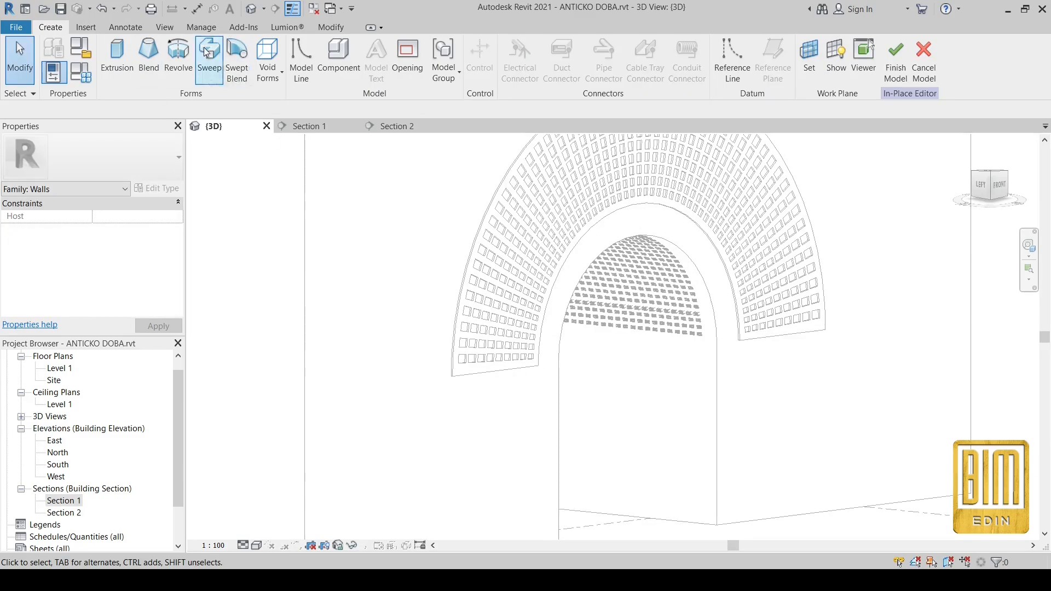
Step: Set the work plane by picking the front face of the arched wall
click(809, 57)
click(421, 308)
click(490, 370)
click(699, 314)
Step: Start a Sweep and pick the arch opening's curved edge and both jambs as its path
click(209, 58)
click(504, 59)
click(529, 77)
click(695, 259)
shift+middle_drag(726, 368, 688, 397)
scroll(684, 319, down, 2)
key(ctrl+z)
scroll(684, 318, up, 2)
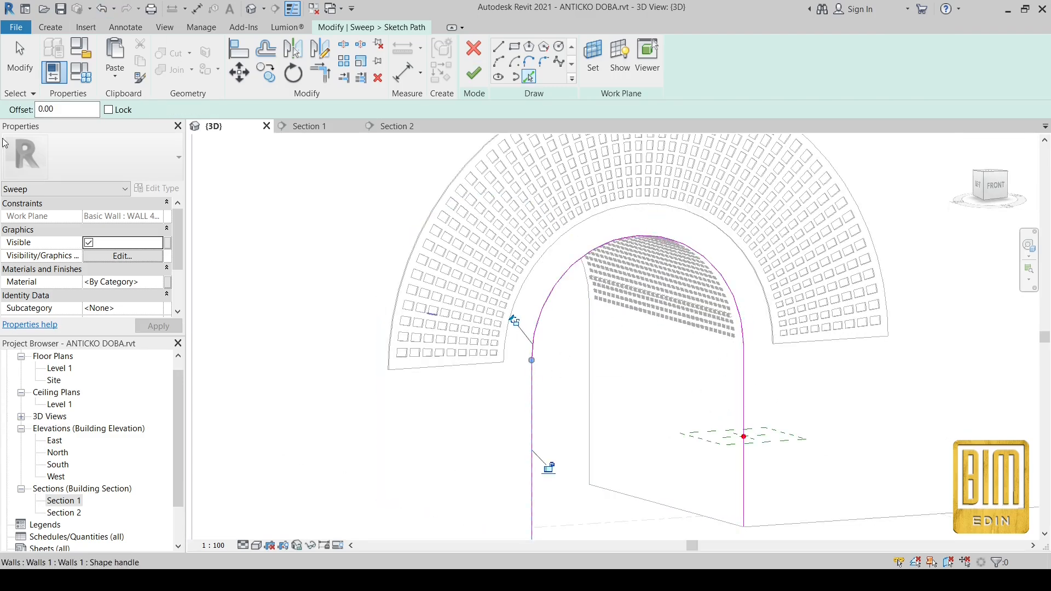
click(19, 60)
scroll(662, 288, down, 2)
click(996, 186)
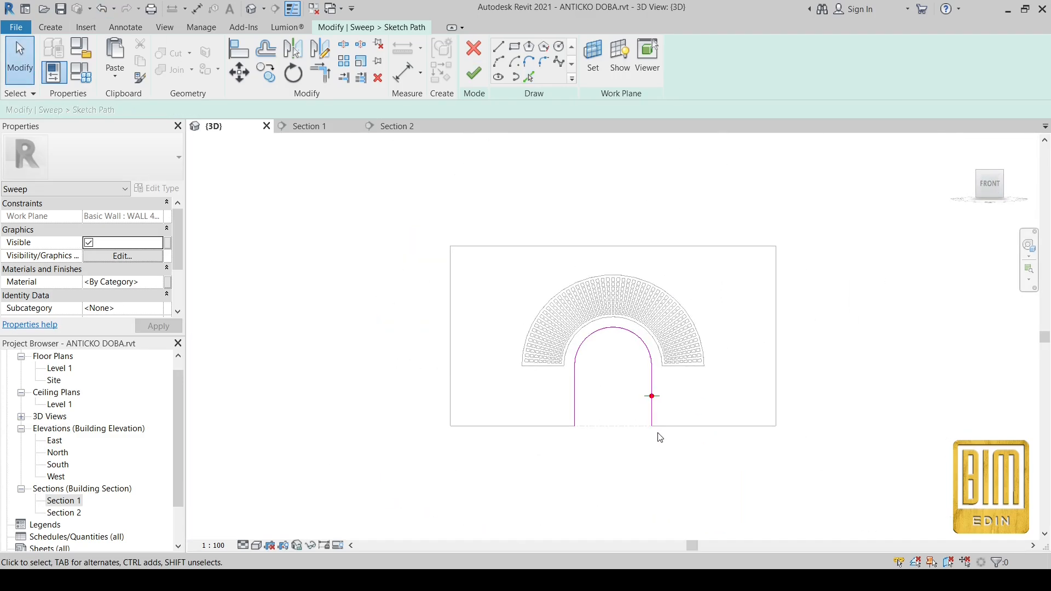
scroll(610, 352, up, 5)
scroll(722, 366, down, 3)
click(719, 350)
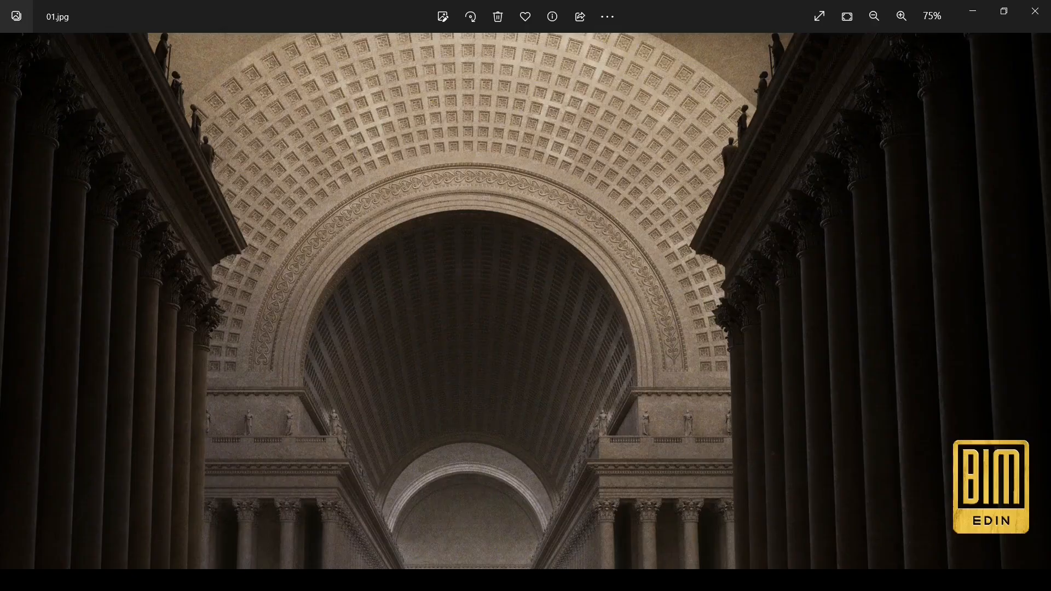
Step: Examine where the arch mouldings end above the cornice in the reference photo 01.jpg
scroll(651, 399, up, 4)
drag(652, 399, 664, 387)
scroll(667, 389, down, 3)
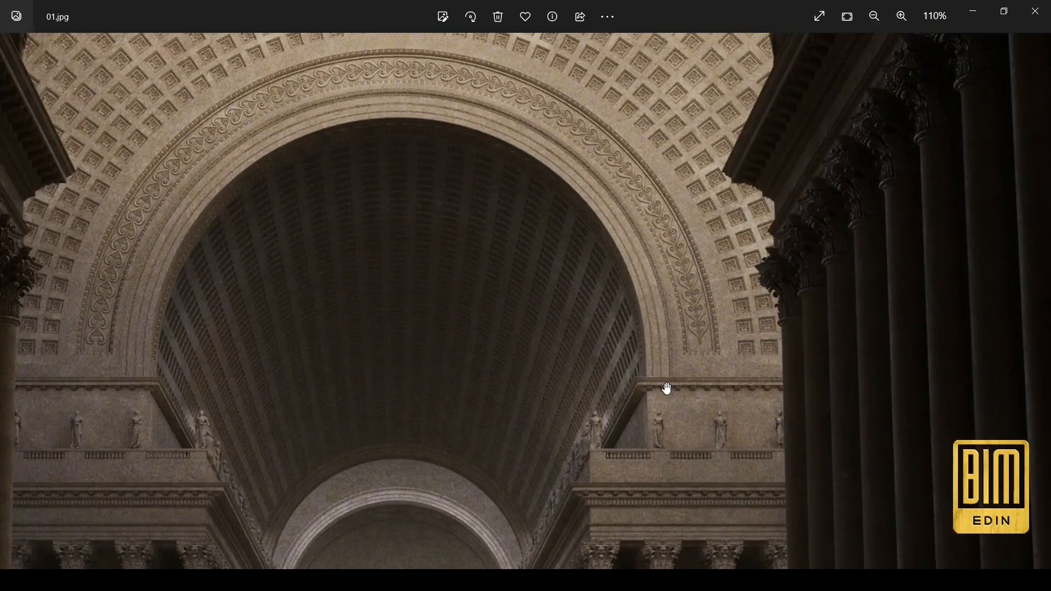
click(346, 507)
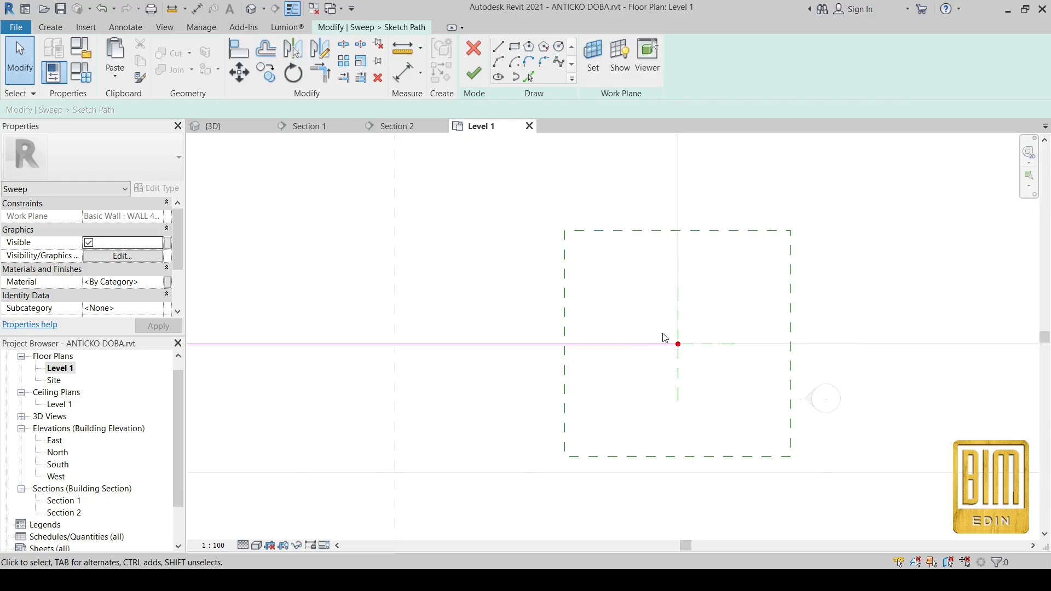
Step: Finish the arch sweep path and start editing its profile in the Level 1 plan
click(499, 46)
click(474, 73)
click(671, 62)
click(713, 75)
Step: Sketch a closed stepped profile around the path's reference point and finish the profile
scroll(699, 354, up, 3)
click(643, 337)
click(727, 337)
click(684, 368)
scroll(684, 361, up, 2)
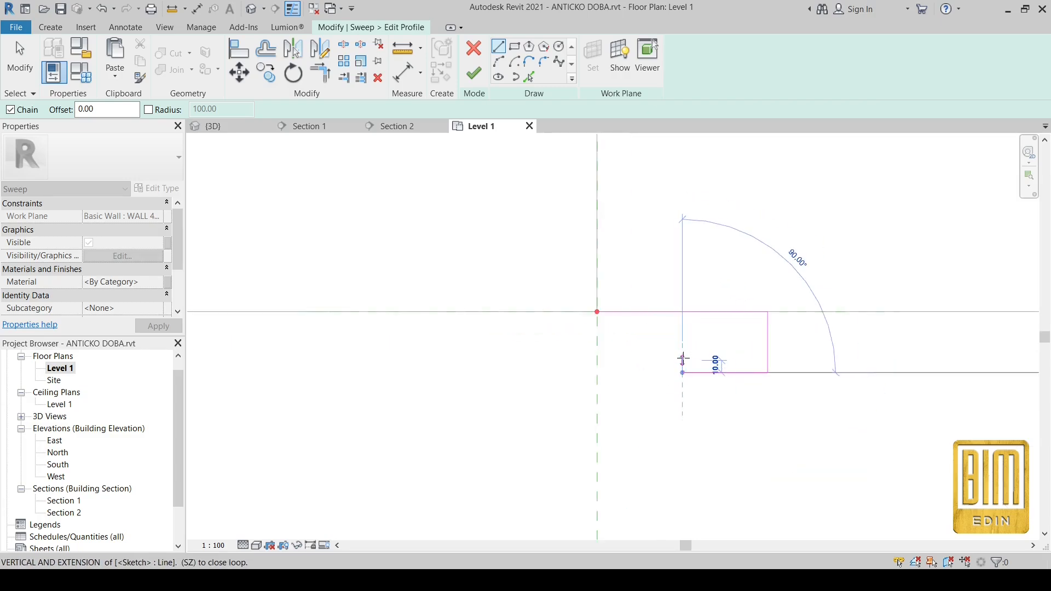
click(597, 360)
click(597, 348)
click(511, 348)
click(511, 288)
click(597, 287)
click(598, 312)
click(474, 72)
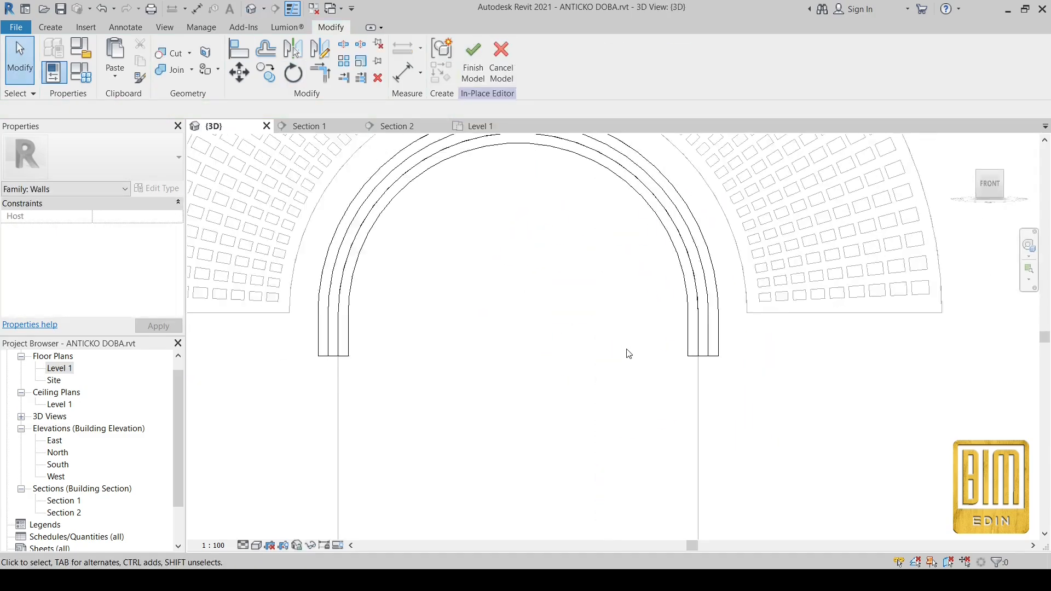
Step: Inspect the arch moulding in 3D and compare it with the reference photo 01.jpg
mouse_move(626, 352)
shift+middle_down()
mouse_move(537, 375)
mouse_move(733, 347)
shift+middle_up()
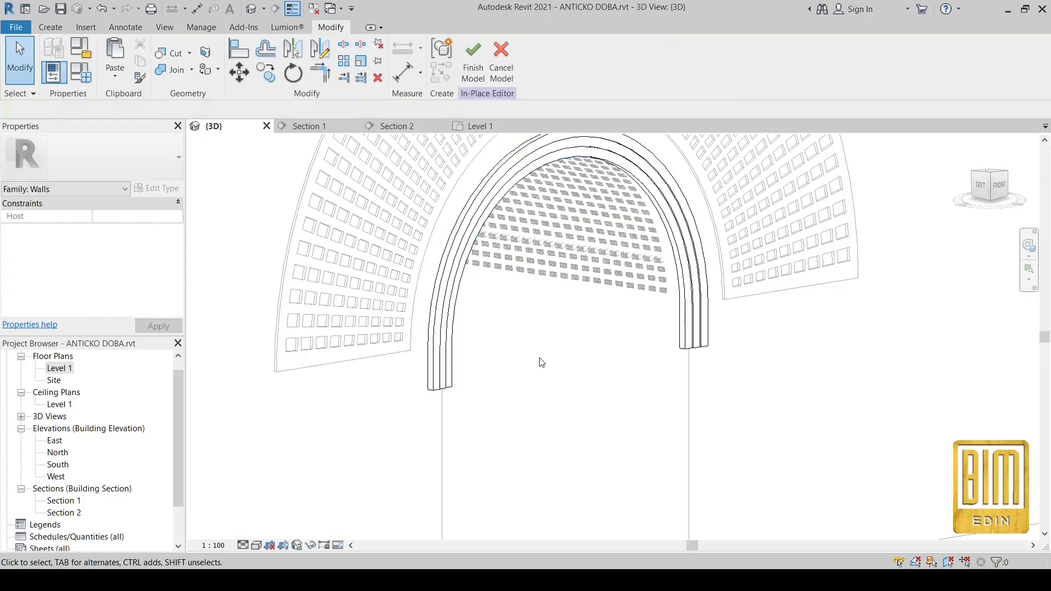
shift+middle_drag(539, 359, 371, 380)
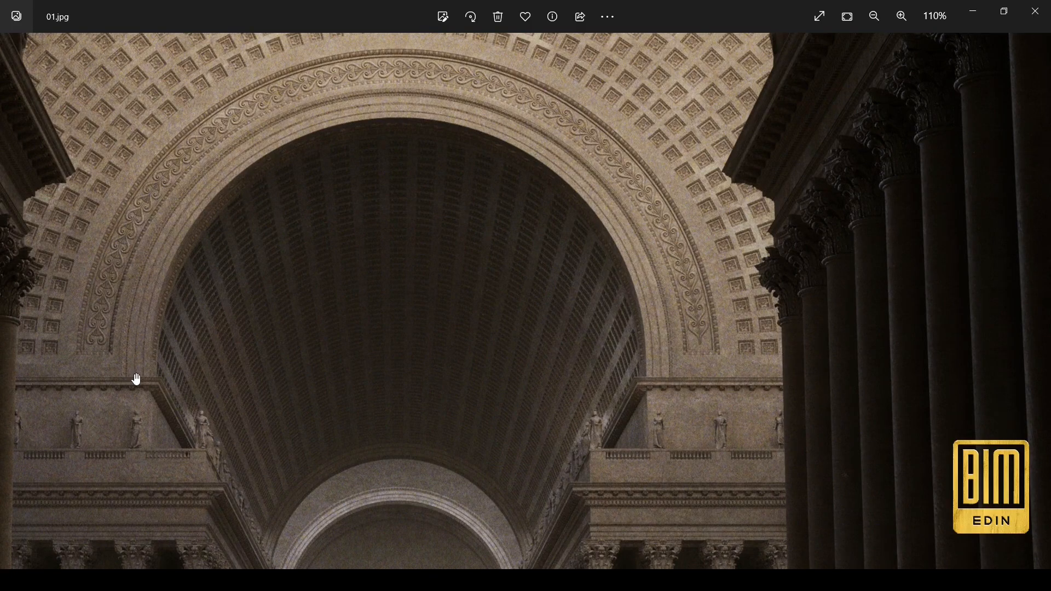
click(302, 542)
shift+middle_drag(532, 340, 451, 308)
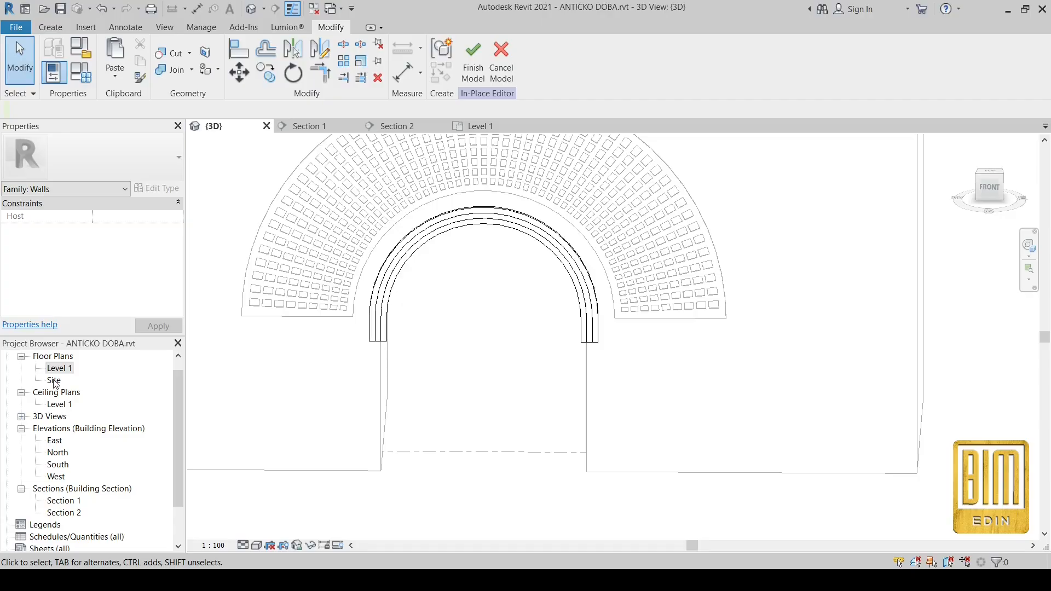
Step: Create another in-place model in the Walls category from the Level 1 plan
double_click(59, 368)
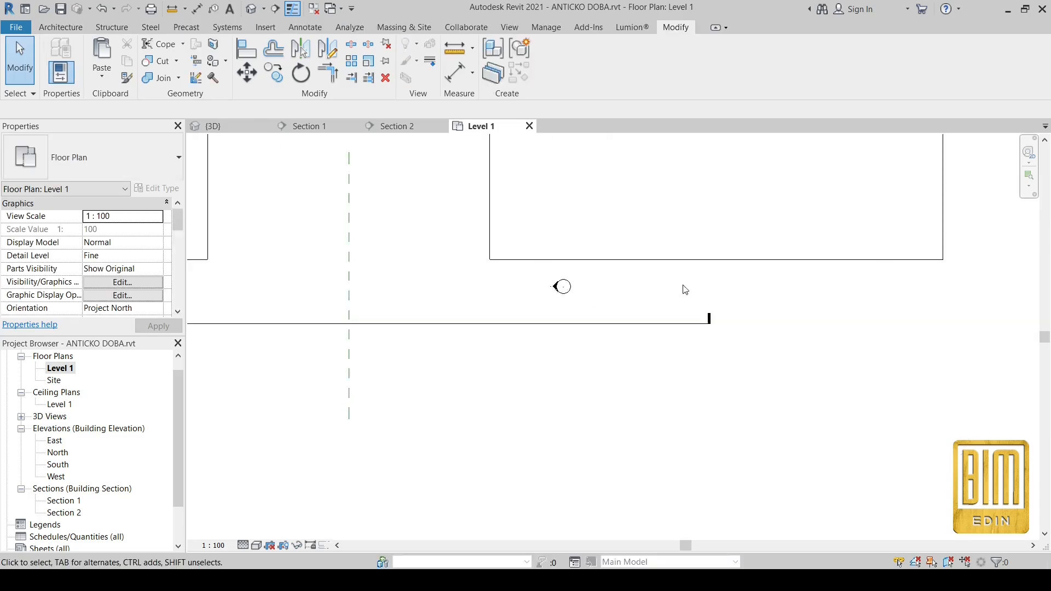
click(162, 77)
click(177, 123)
scroll(493, 286, down, 10)
click(460, 289)
click(538, 439)
click(520, 317)
Step: Sketch a sweep path by picking the wall's front edges and the opening's jambs, delete the surplus line, and finish the path
click(209, 55)
click(609, 47)
click(528, 77)
click(522, 263)
click(534, 232)
scroll(522, 326, down, 3)
click(689, 251)
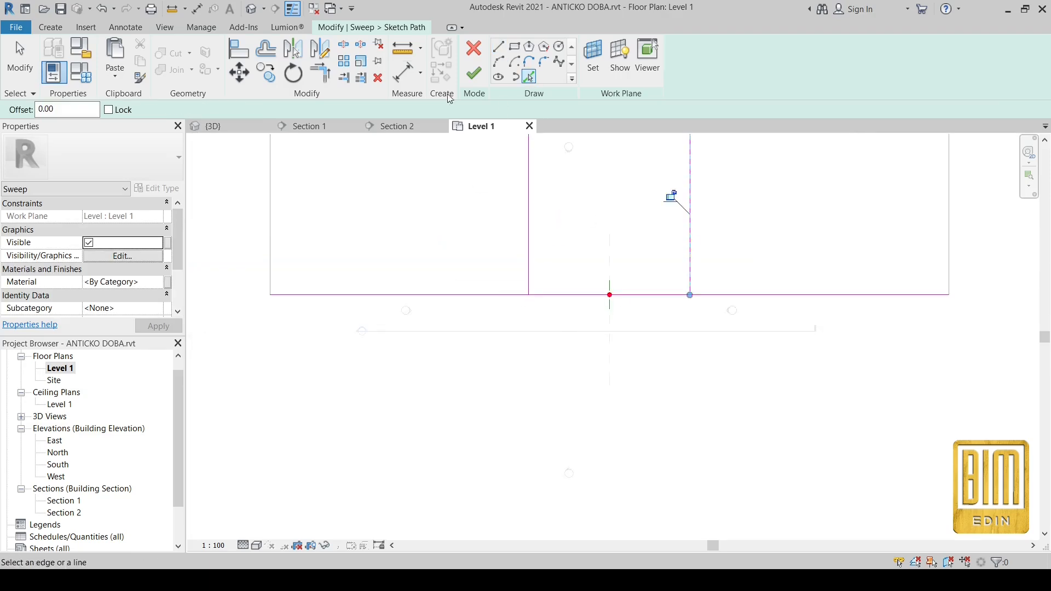
click(529, 271)
scroll(624, 383, down, 3)
key(Delete)
scroll(557, 344, up, 4)
click(474, 73)
Step: Edit the sweep profile in the Section 2 view and sketch its stepped lower moulding out from the wall face
click(720, 72)
click(478, 201)
click(530, 424)
scroll(566, 356, down, 5)
scroll(853, 253, up, 4)
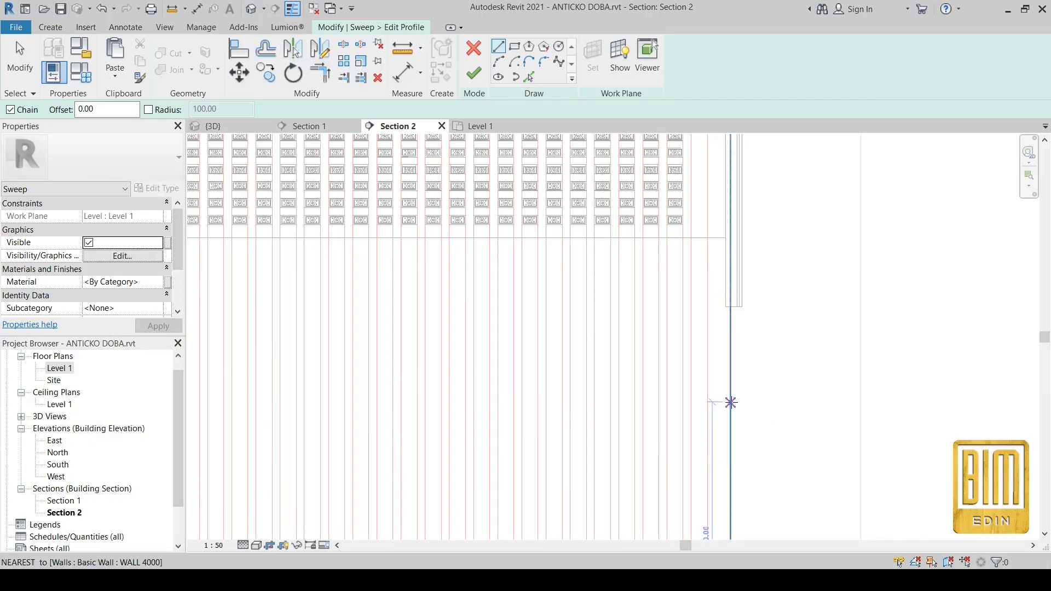
click(731, 402)
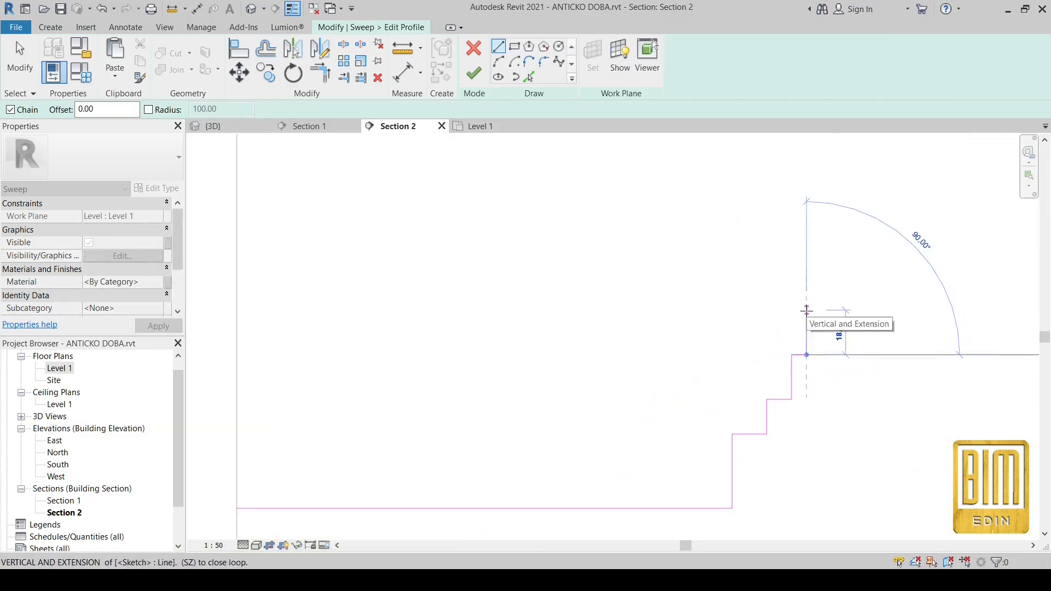
click(806, 311)
click(621, 311)
scroll(606, 301, down, 4)
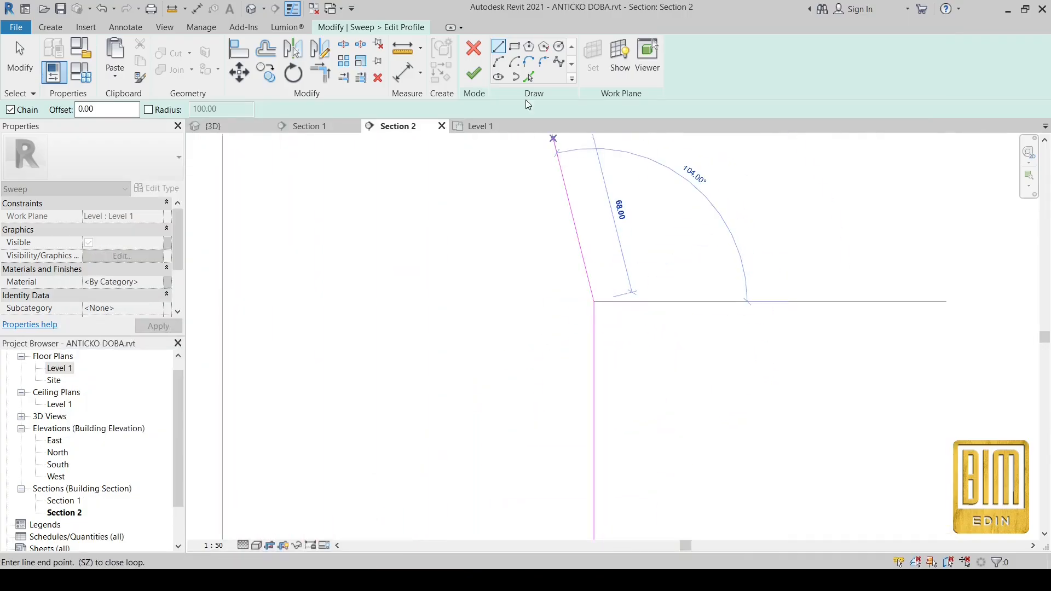
Step: Sketch the cornice's lower curve and the stepped lines above the profile's tall vertical edge
click(662, 276)
click(648, 285)
scroll(679, 325, down, 3)
click(499, 47)
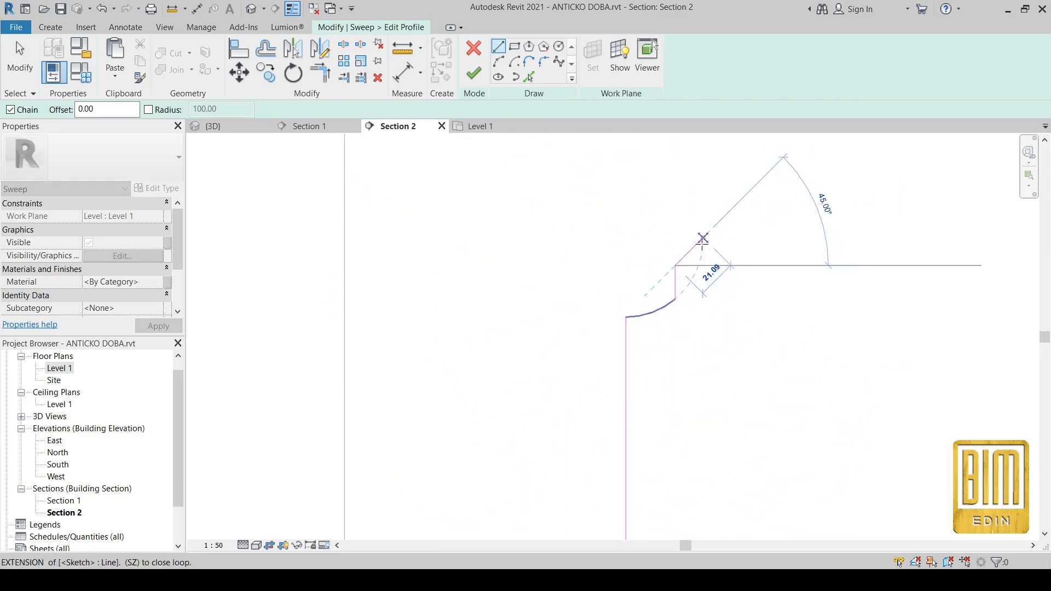
click(702, 253)
click(702, 189)
middle_drag(702, 190, 687, 248)
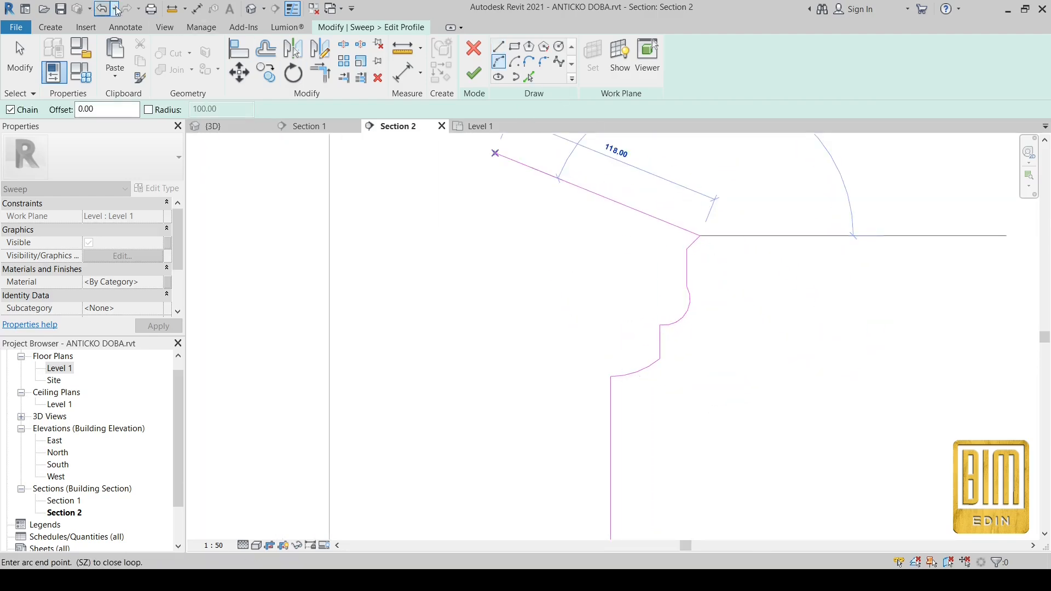
Step: Undo the short diagonal at the cornice's upper end and sketch a small arc in its place
key(Escape)
key(Escape)
scroll(698, 244, up, 2)
click(698, 238)
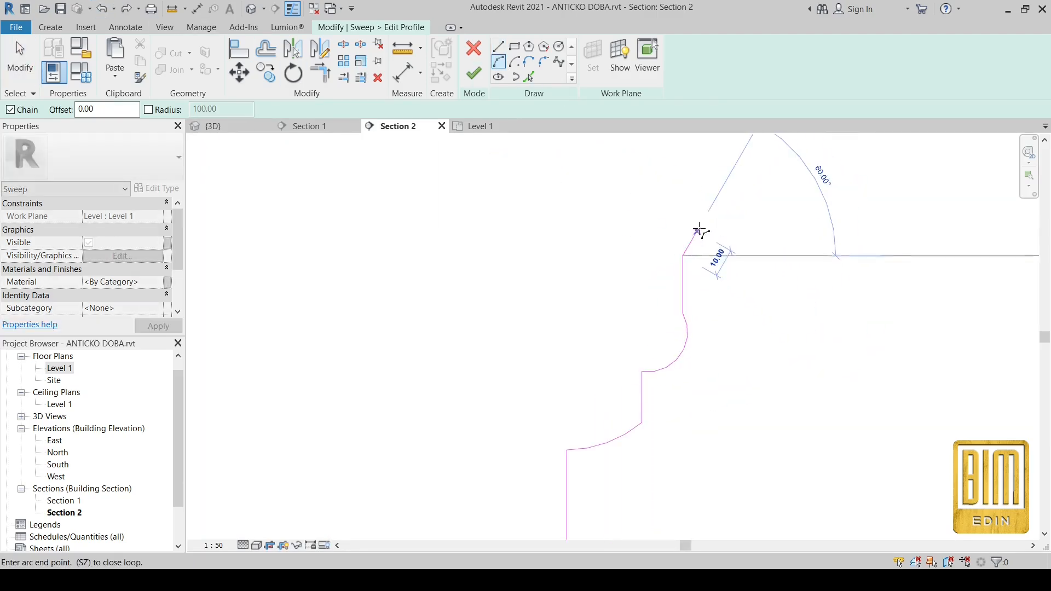
middle_drag(706, 247, 515, 146)
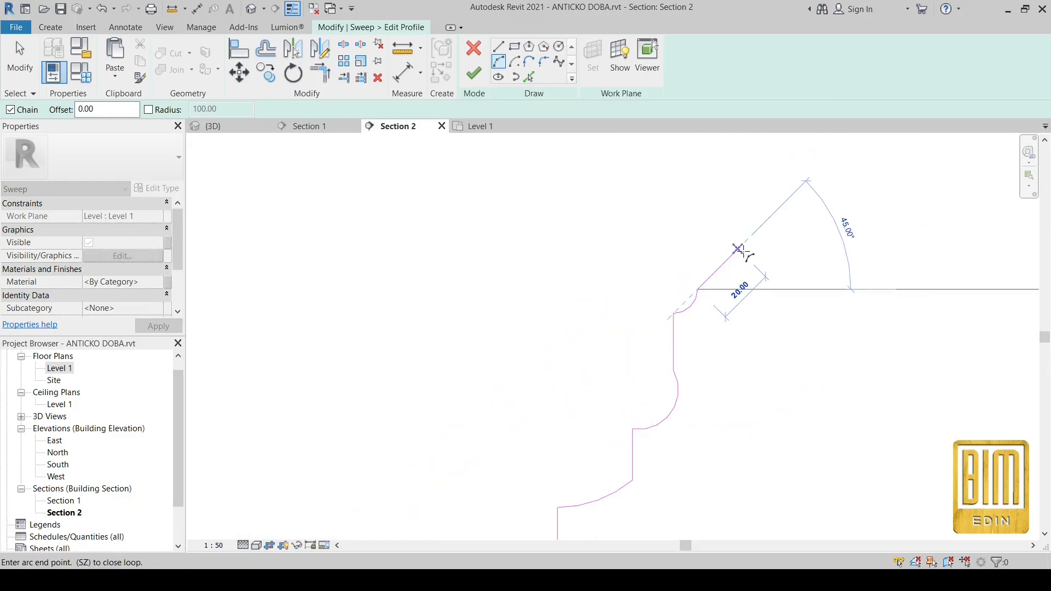
Step: Continue the cornice with a 45° slope about 20 long, a short vertical front edge and a horizontal top line
click(742, 251)
click(499, 47)
click(640, 220)
scroll(627, 278, down, 2)
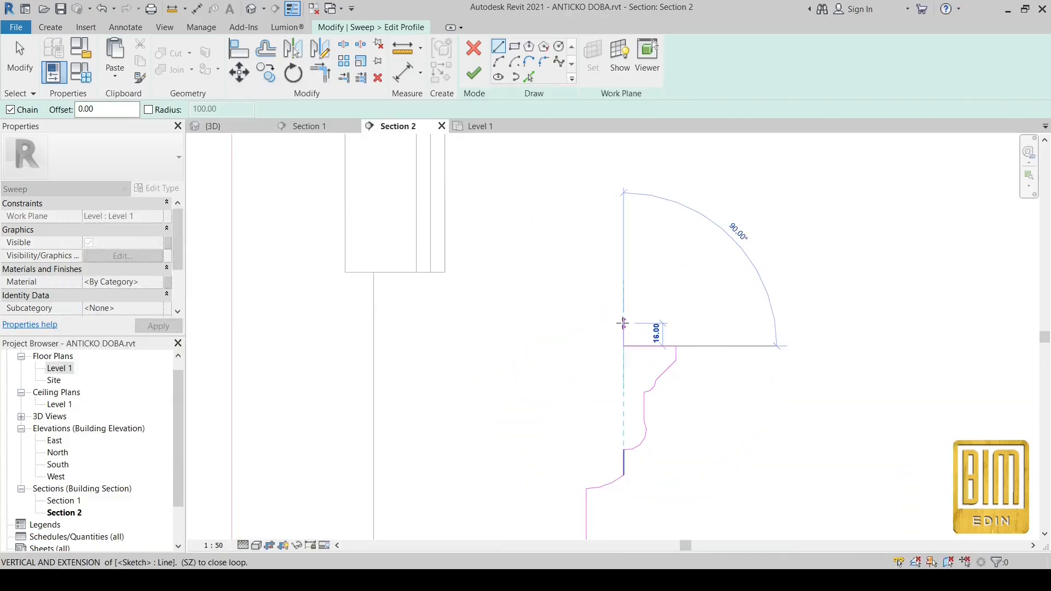
right_click(630, 321)
click(663, 330)
key(Escape)
Step: Move the cornice's short vertical front edge outward to about 48 from the vertical face below
scroll(675, 355, up, 2)
click(675, 356)
scroll(675, 354, up, 2)
mouse_move(675, 352)
mouse_down()
mouse_move(710, 339)
mouse_move(687, 355)
mouse_move(687, 413)
mouse_move(764, 361)
mouse_up()
scroll(687, 356, up, 3)
scroll(687, 345, down, 4)
scroll(687, 244, down, 3)
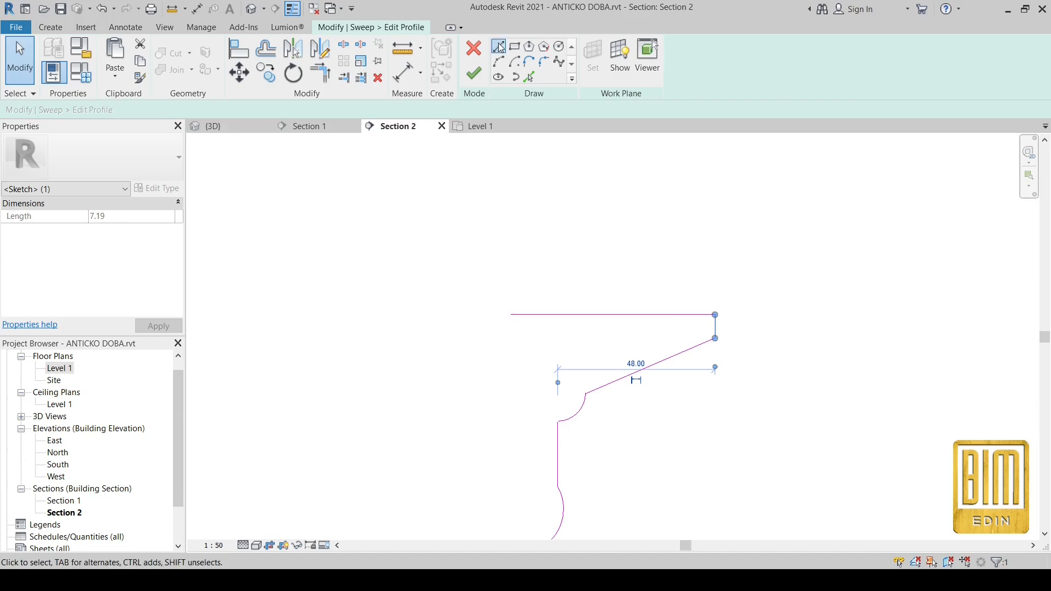
Step: Sketch a small concave arc above the cornice's top line, continuing with a short vertical edge and a horizontal line about 148 long
click(498, 47)
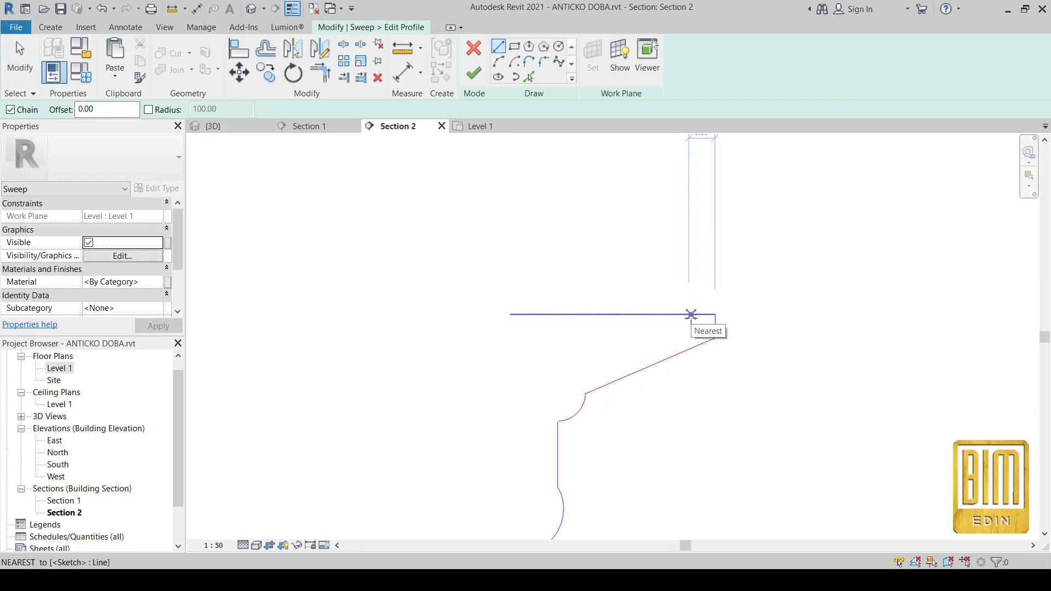
click(688, 315)
click(688, 275)
click(673, 294)
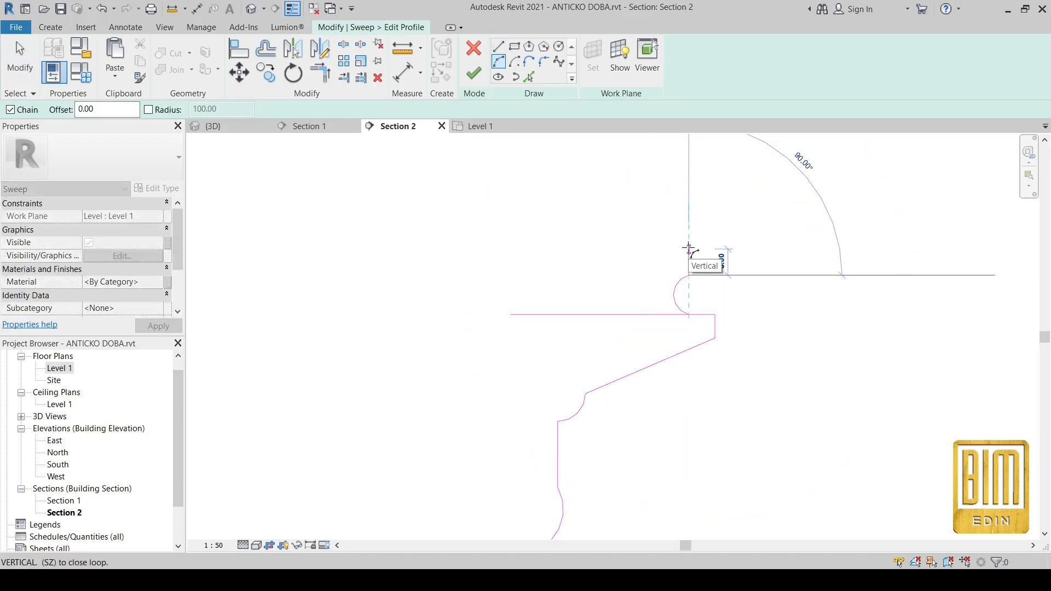
click(499, 47)
scroll(549, 258, down, 2)
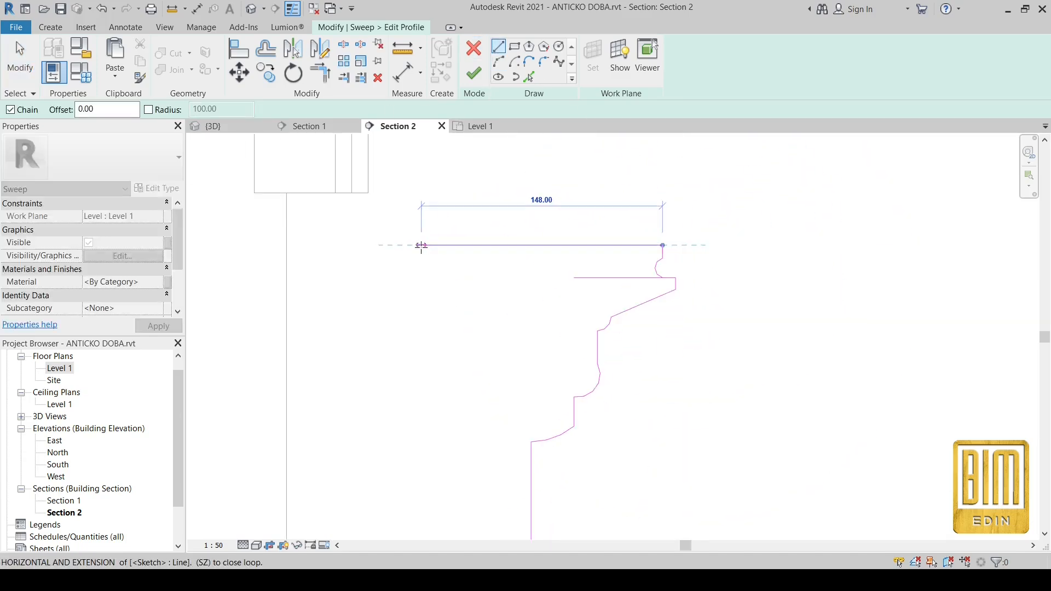
Step: Pick the wall face as a profile line and trim it with the cornice's top line to close the profile
click(327, 80)
scroll(664, 281, down, 3)
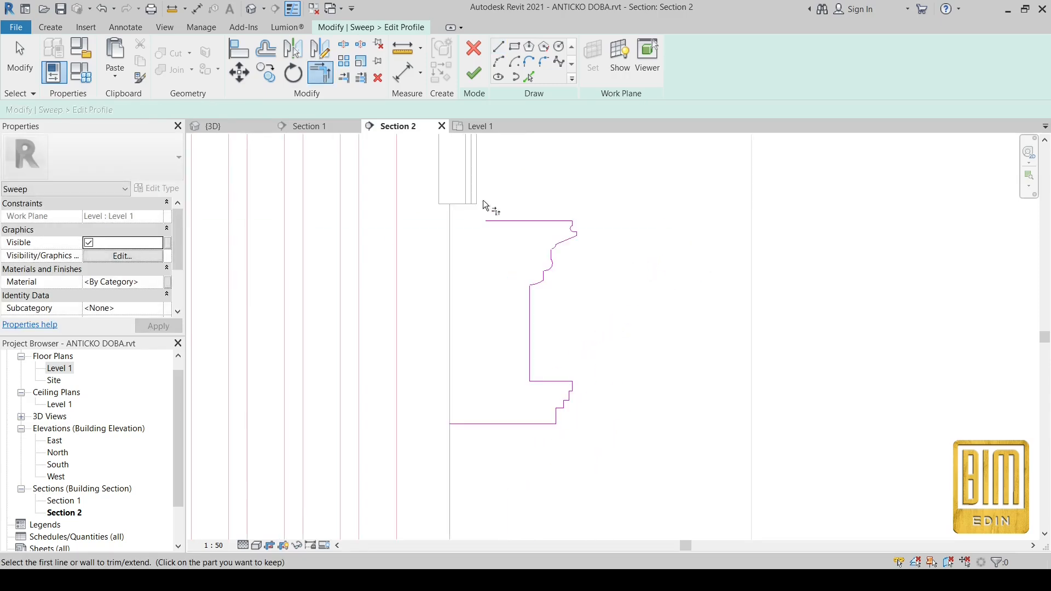
drag(440, 184, 613, 309)
click(529, 78)
click(450, 241)
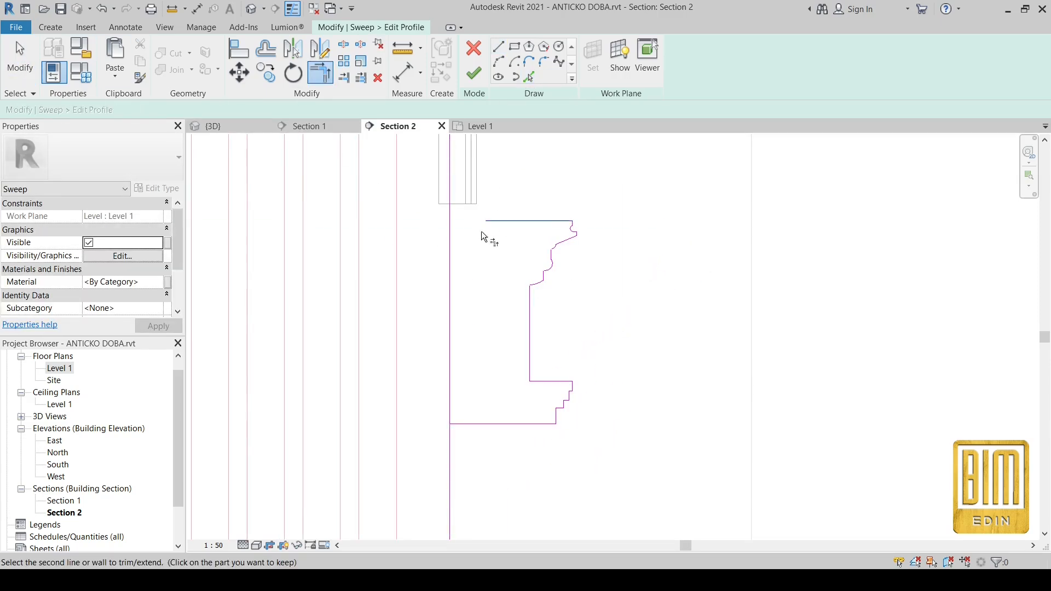
key(Escape)
Step: Shift the lines of the cornice's projecting upper lip further outward from the wall
scroll(517, 217, up, 4)
drag(633, 216, 691, 333)
scroll(703, 259, up, 4)
scroll(696, 264, up, 2)
scroll(712, 256, up, 2)
scroll(649, 260, down, 4)
drag(593, 166, 684, 296)
scroll(662, 272, up, 2)
mouse_move(662, 268)
mouse_down()
mouse_move(719, 267)
mouse_move(714, 253)
mouse_move(763, 247)
mouse_up()
scroll(648, 267, down, 4)
scroll(710, 263, up, 5)
click(652, 320)
Step: Move the profile's upper cornice part up to the underside of the arch moulding and finish the profile and sweep
scroll(651, 320, down, 6)
drag(475, 248, 713, 409)
scroll(538, 308, up, 2)
drag(569, 291, 570, 260)
click(570, 303)
scroll(570, 303, down, 6)
click(473, 73)
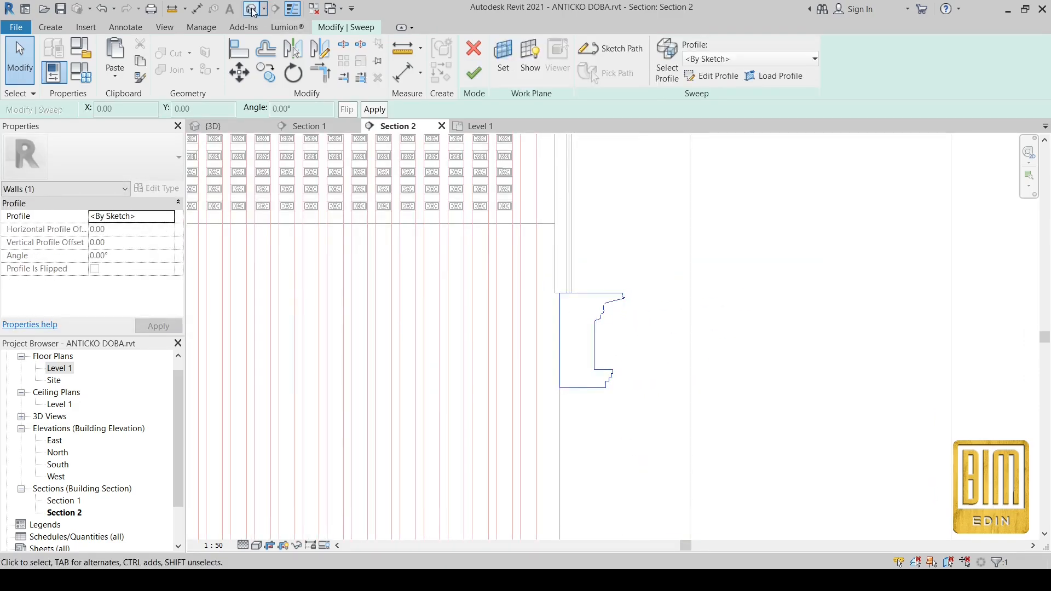
click(250, 8)
click(474, 73)
Step: Check the swept cornice in 3D and reopen its profile for editing in Section 2
click(461, 335)
scroll(448, 422, down, 3)
mouse_move(448, 422)
shift+middle_down()
mouse_move(413, 406)
mouse_move(535, 436)
mouse_move(438, 425)
shift+middle_up()
scroll(438, 424, up, 4)
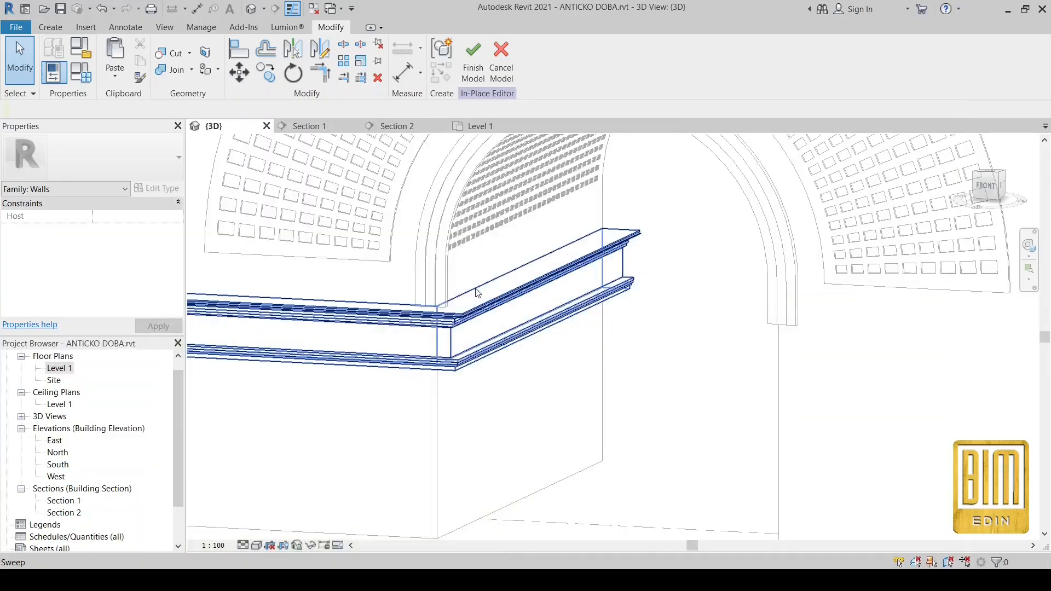
scroll(525, 359, down, 5)
click(520, 353)
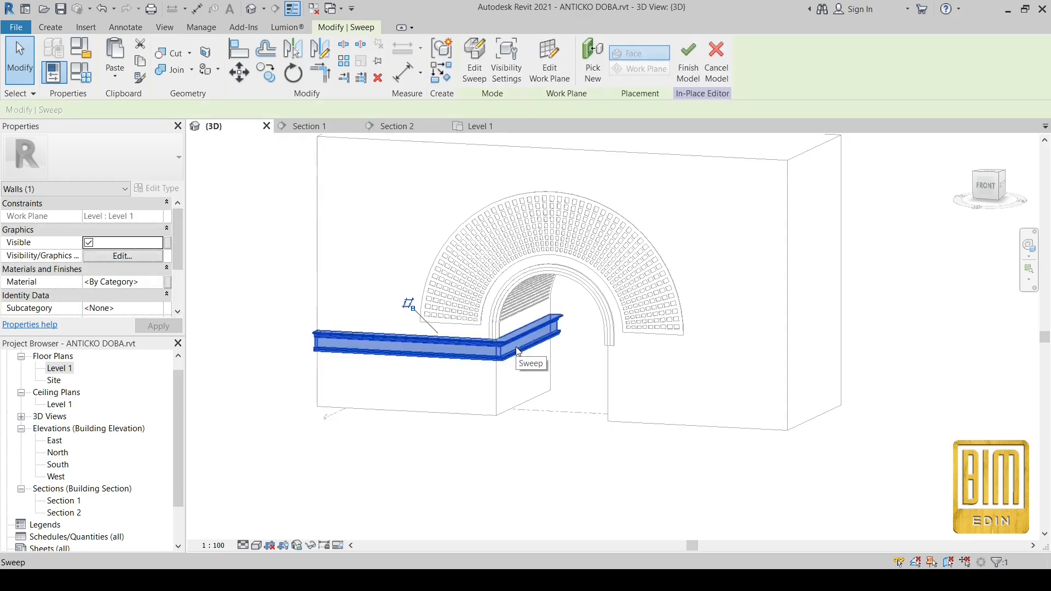
shift+middle_drag(501, 339, 416, 356)
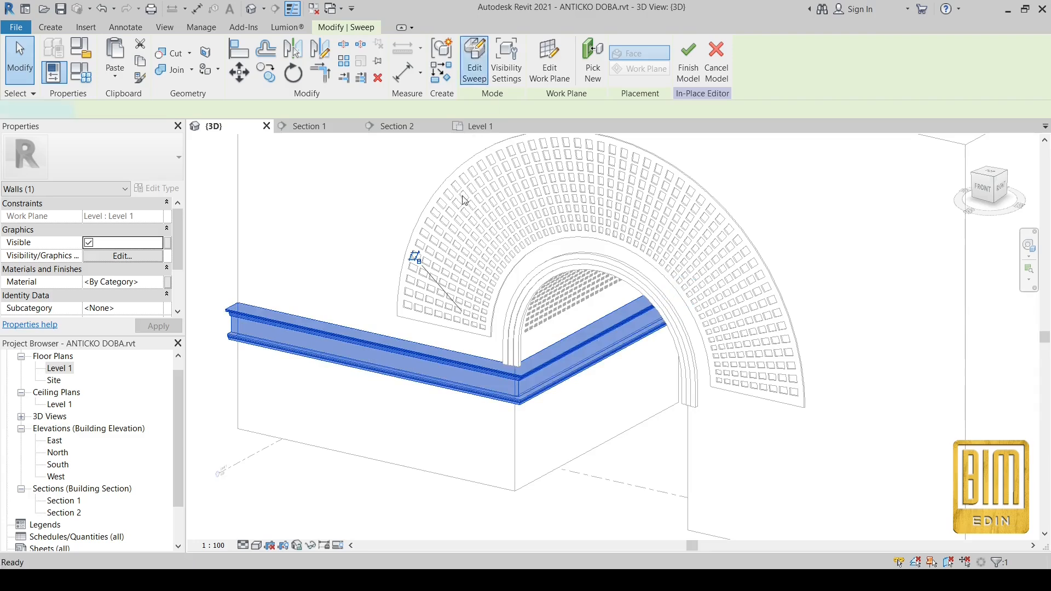
click(474, 60)
click(671, 74)
click(711, 76)
click(398, 127)
scroll(602, 290, up, 2)
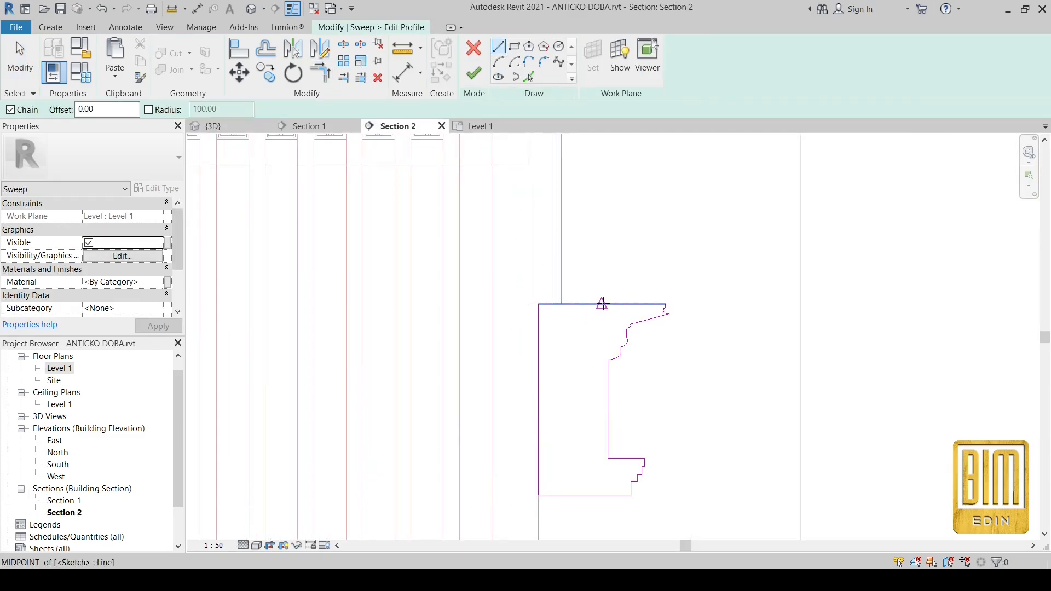
Step: Sketch an upstand 30 wide and 110 high on the cornice's top line, in line with the vertical face below
click(601, 304)
key(Escape)
click(607, 303)
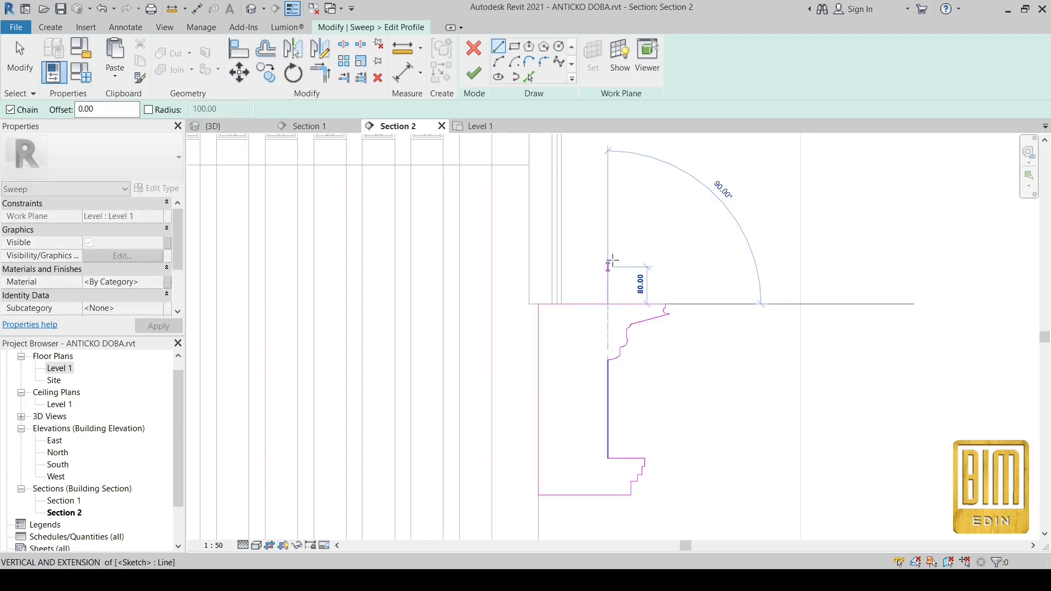
scroll(607, 249, up, 2)
click(607, 255)
click(583, 254)
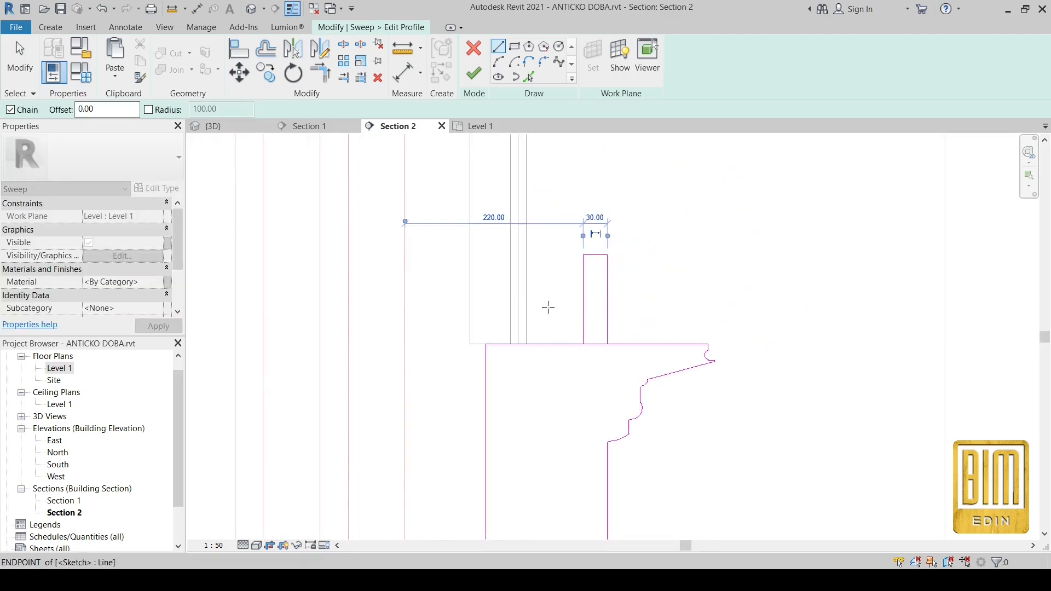
click(583, 345)
key(Escape)
key(Escape)
Step: Split and trim the cornice's top line so the upstand becomes part of the closed profile outline
click(583, 268)
scroll(631, 241, down, 1)
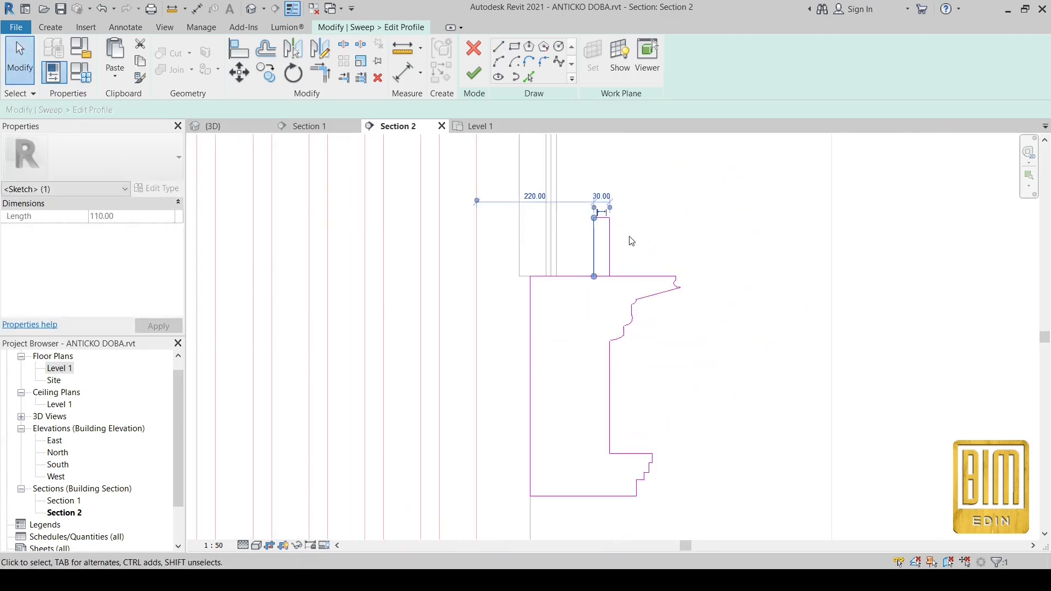
click(342, 53)
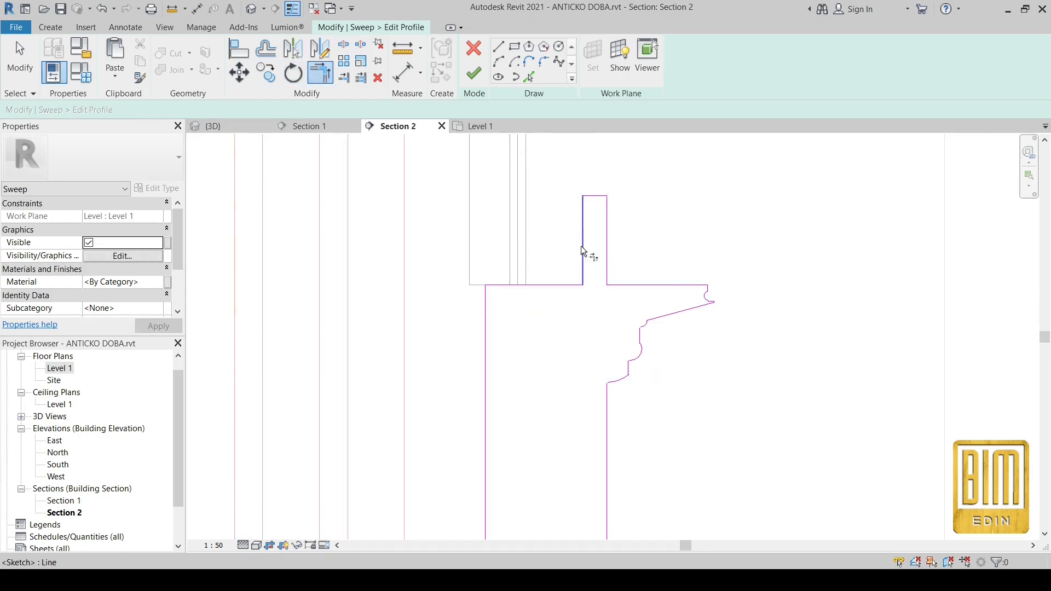
scroll(573, 285, down, 1)
scroll(629, 377, up, 2)
Step: Move the profile's outer outline about 50 further out from the wall and finish the profile and sweep
drag(570, 337, 606, 336)
scroll(642, 286, down, 2)
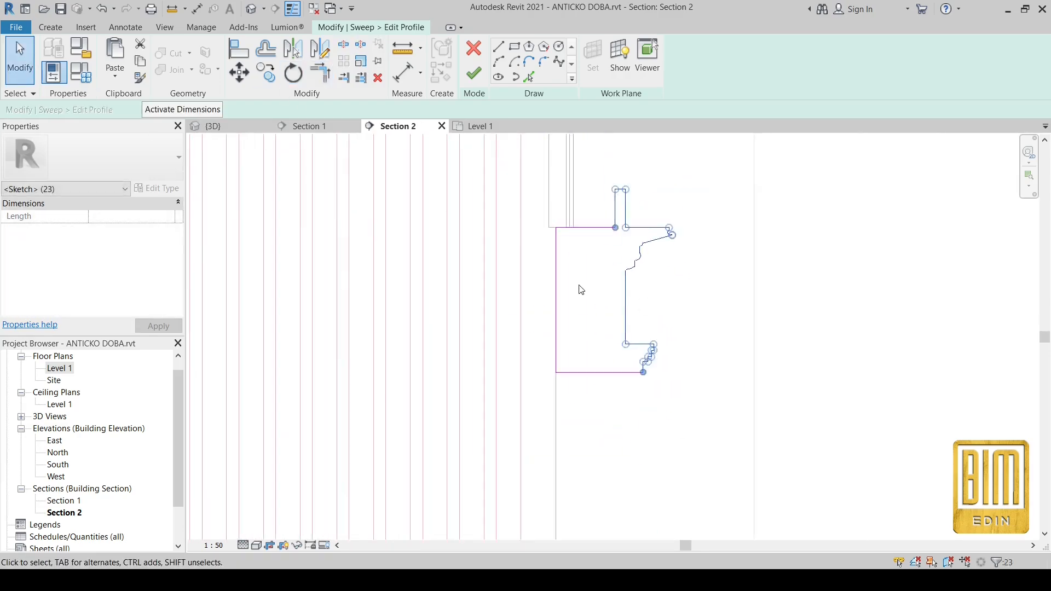
click(473, 74)
click(474, 73)
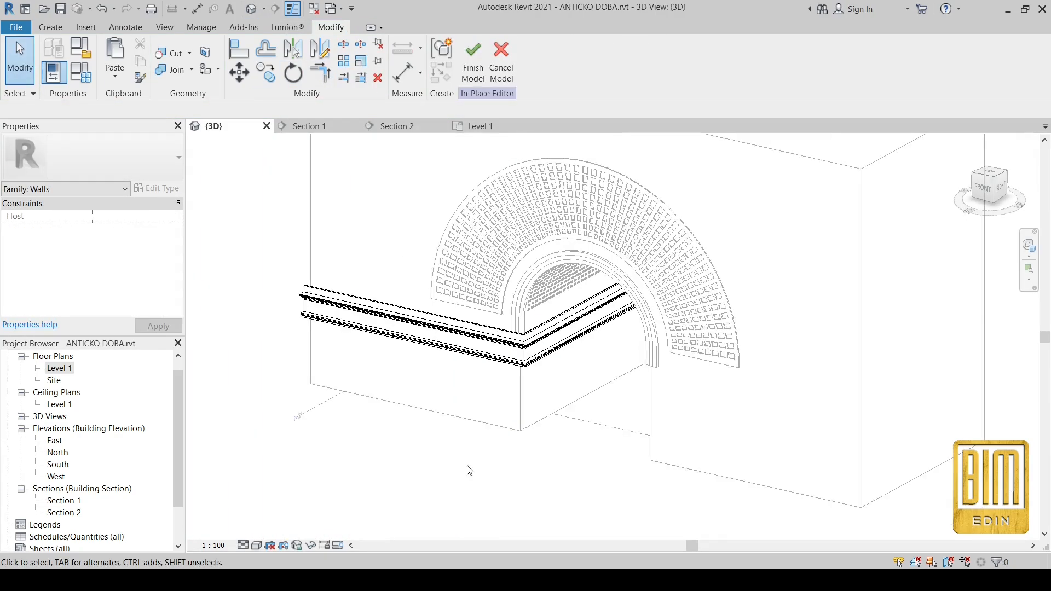
Step: Inspect the cornice corner in 3D and reopen the sweep's profile in Section 2
shift+middle_drag(469, 470, 586, 427)
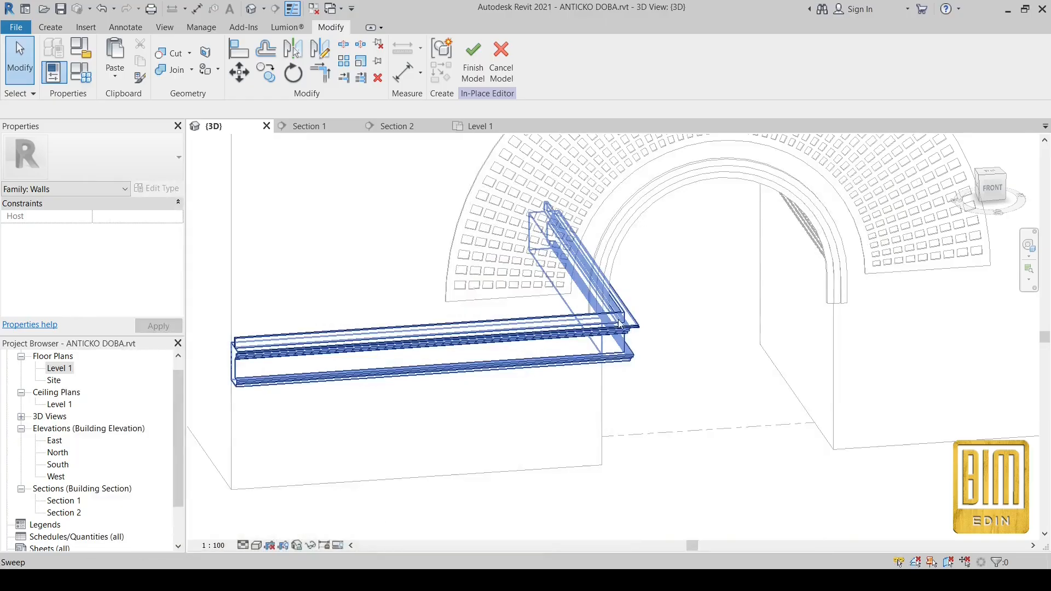
click(618, 320)
click(474, 58)
click(398, 127)
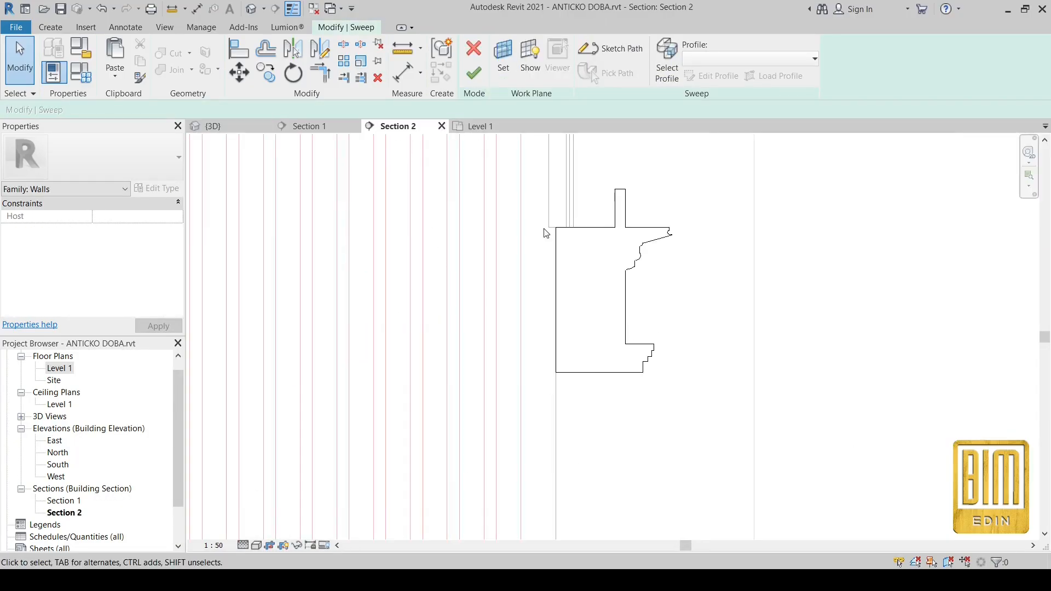
click(614, 209)
scroll(639, 179, up, 2)
Step: Set the width of the upstand on top of the cornice profile to 60
click(603, 214)
click(609, 157)
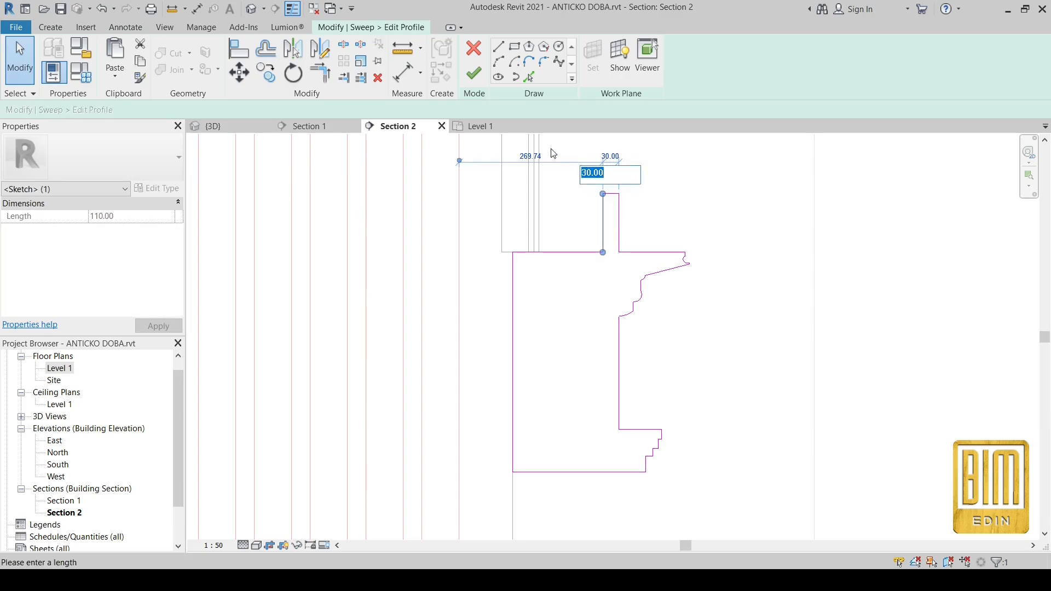
click(578, 218)
scroll(578, 218, down, 1)
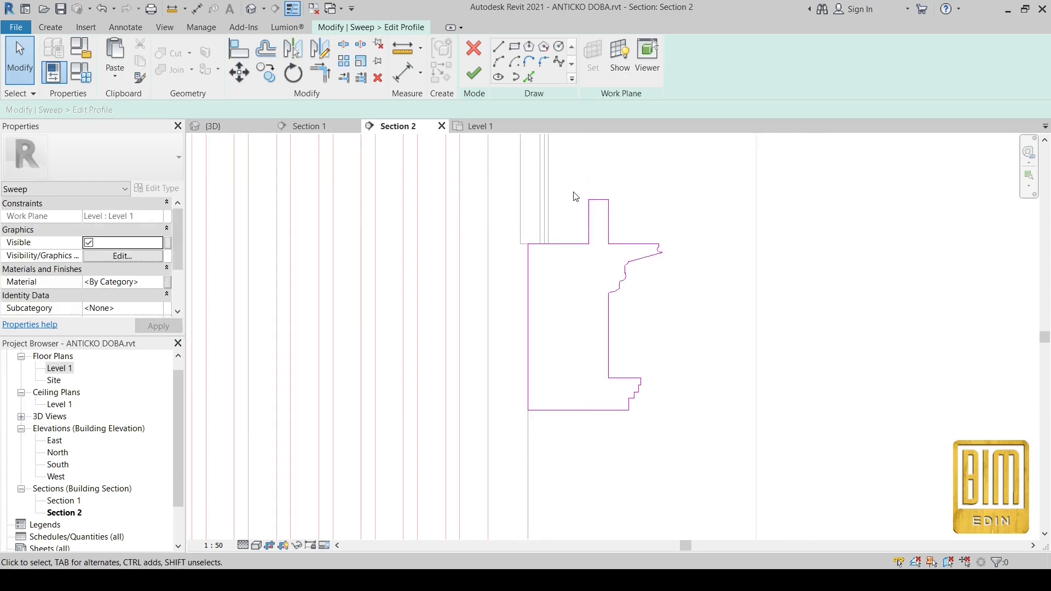
click(598, 163)
text(60)
key(Return)
Step: Set the height of the upstand above the cornice's top line to 130
click(617, 183)
click(605, 200)
click(632, 216)
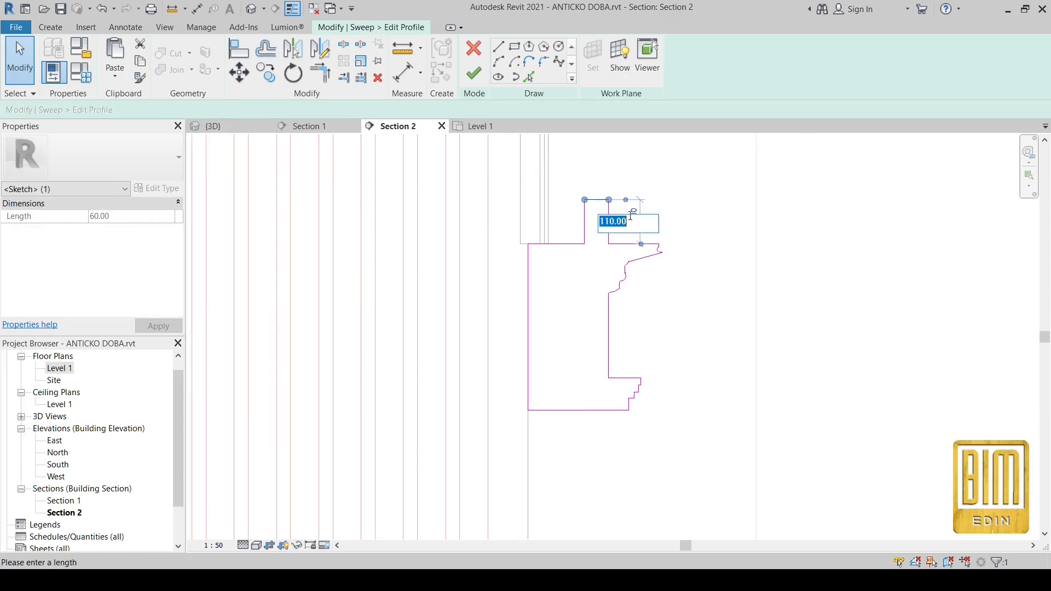
click(563, 162)
Step: Select the profile's outer outline and move it about 40 further out from the wall
drag(562, 162, 690, 438)
click(239, 72)
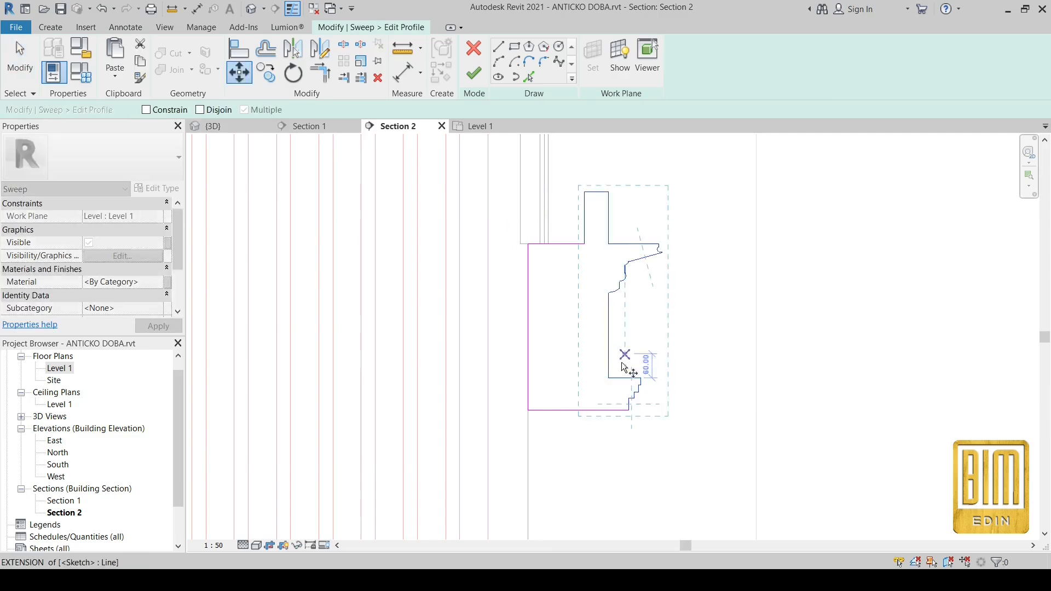
scroll(620, 378, up, 3)
click(626, 378)
scroll(625, 381, down, 5)
click(553, 239)
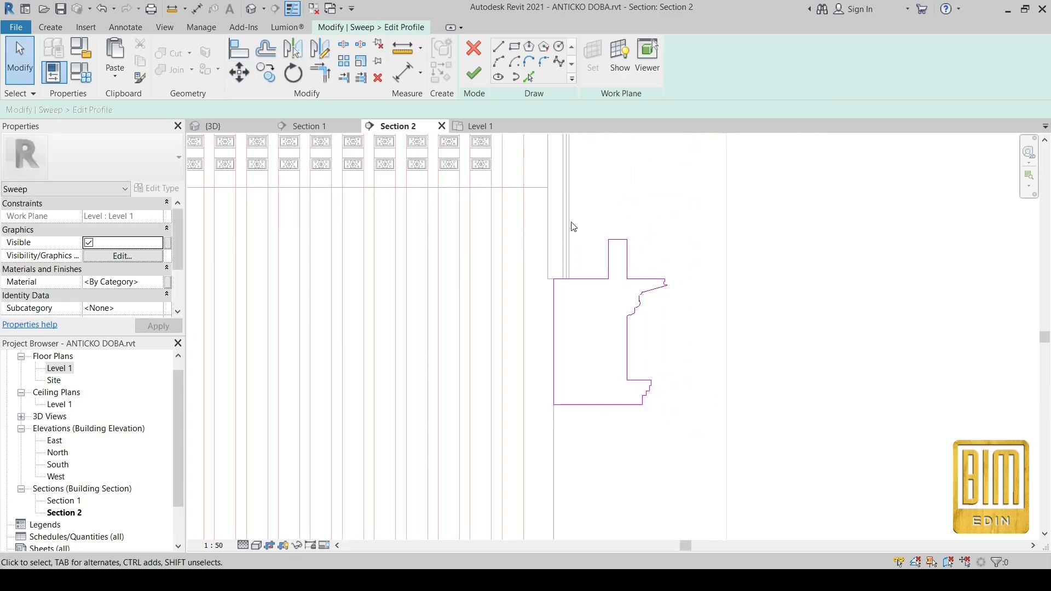
Step: Finish the profile, the sweep and the in-place model, and view the cornice in 3D
click(607, 244)
scroll(618, 240, up, 3)
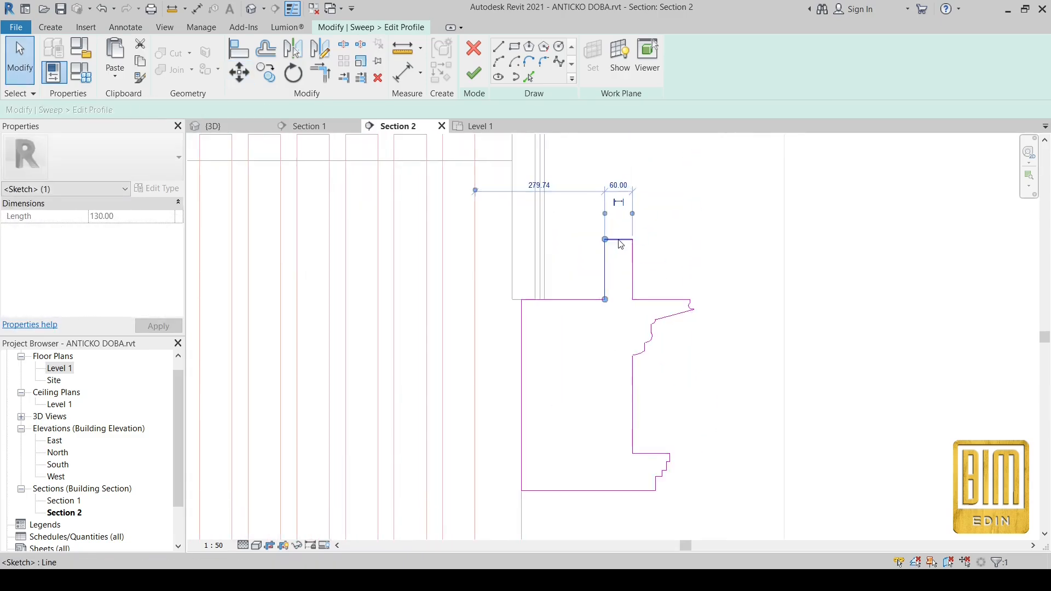
click(473, 73)
click(474, 71)
click(689, 69)
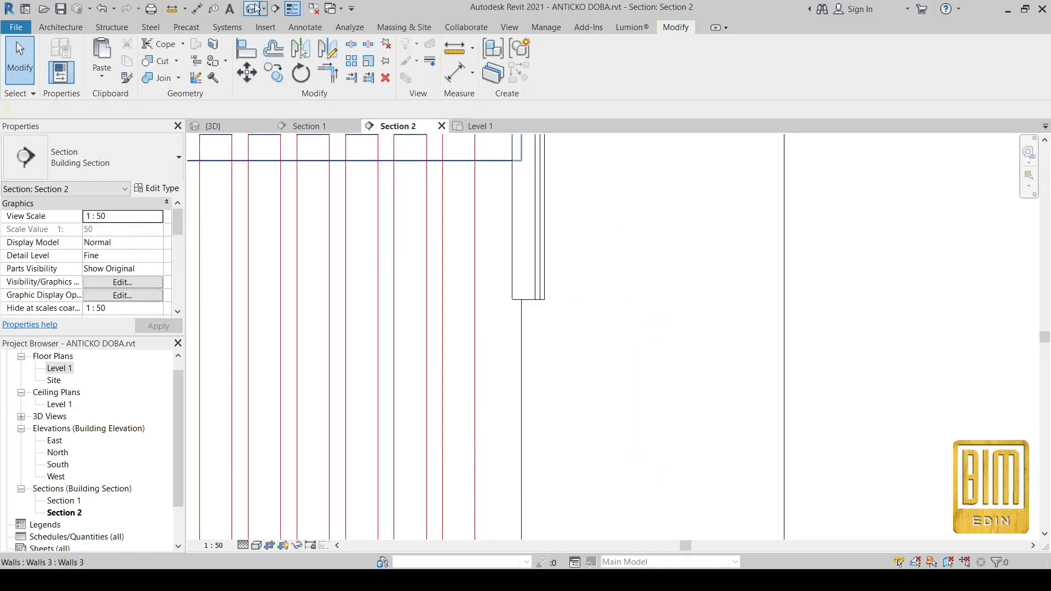
click(251, 9)
scroll(652, 416, down, 2)
shift+middle_drag(655, 417, 547, 383)
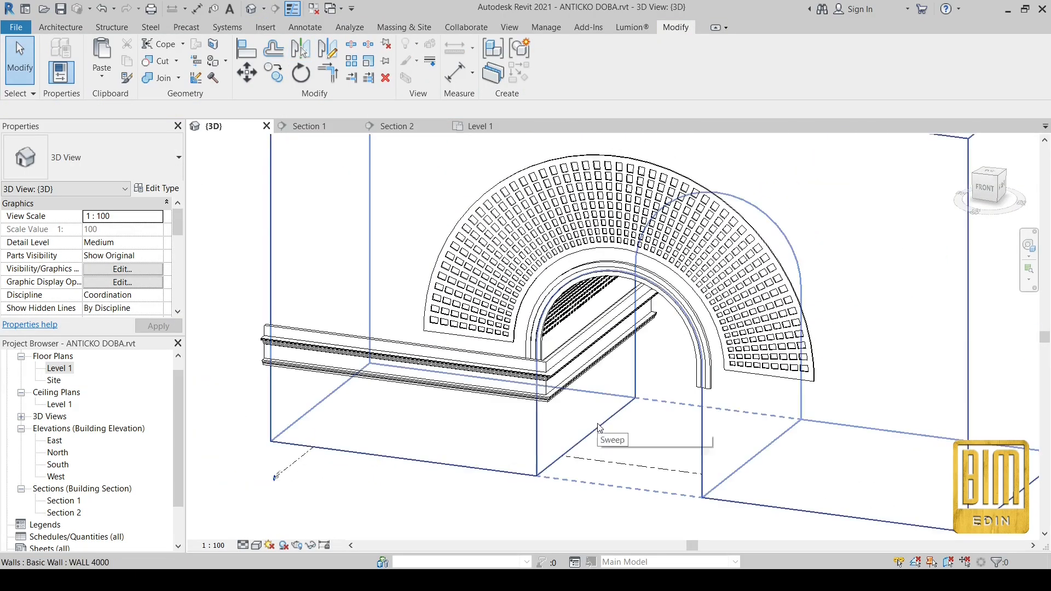
Step: Show Section 1 in Hidden Line style and mirror the cornice about the arch's vertical centre axis
click(355, 323)
click(328, 126)
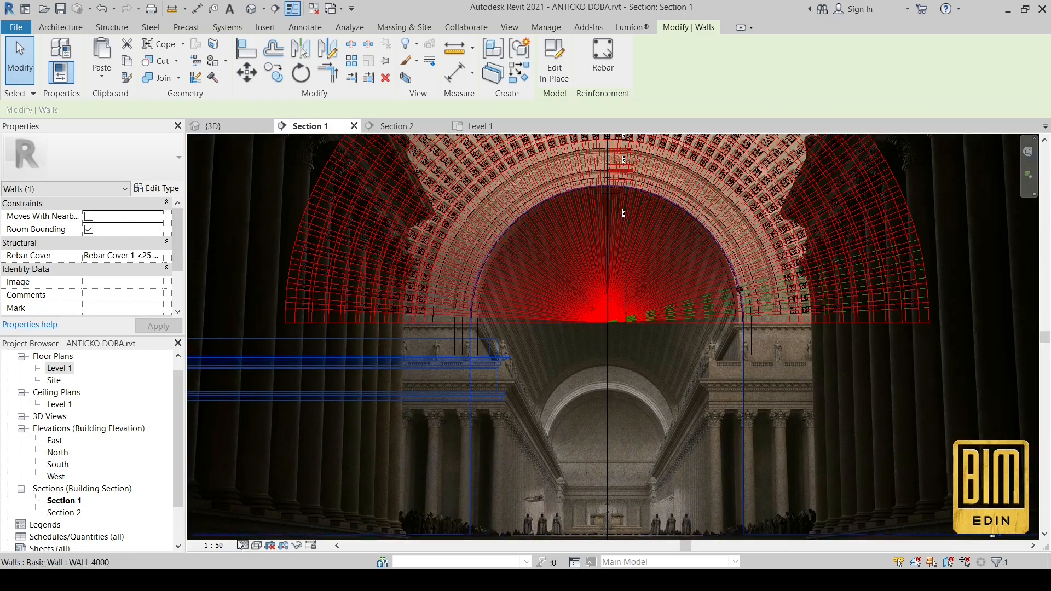
click(256, 545)
click(282, 490)
scroll(568, 229, down, 2)
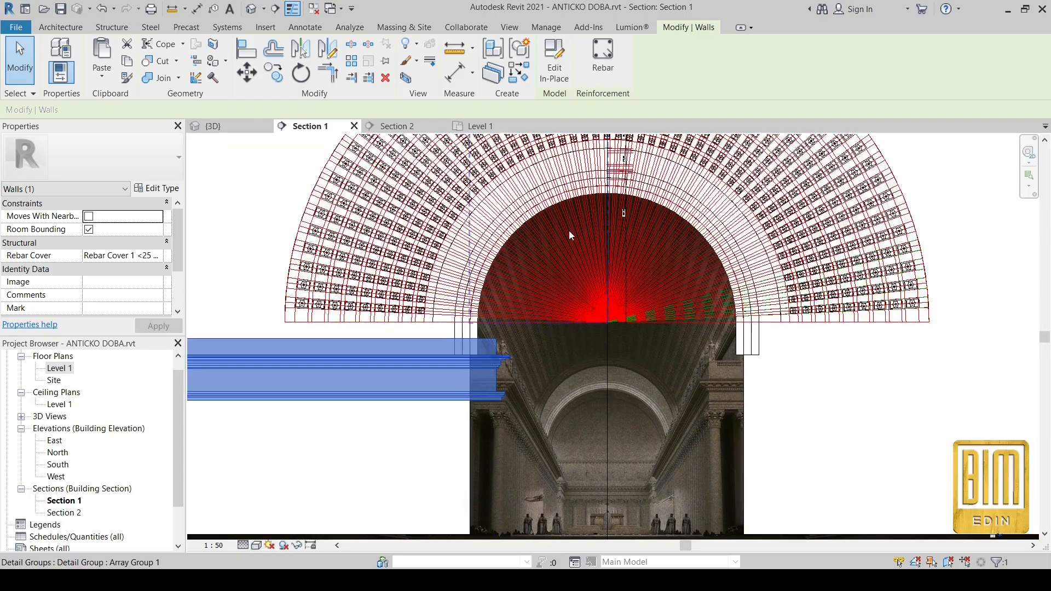
click(300, 49)
click(595, 463)
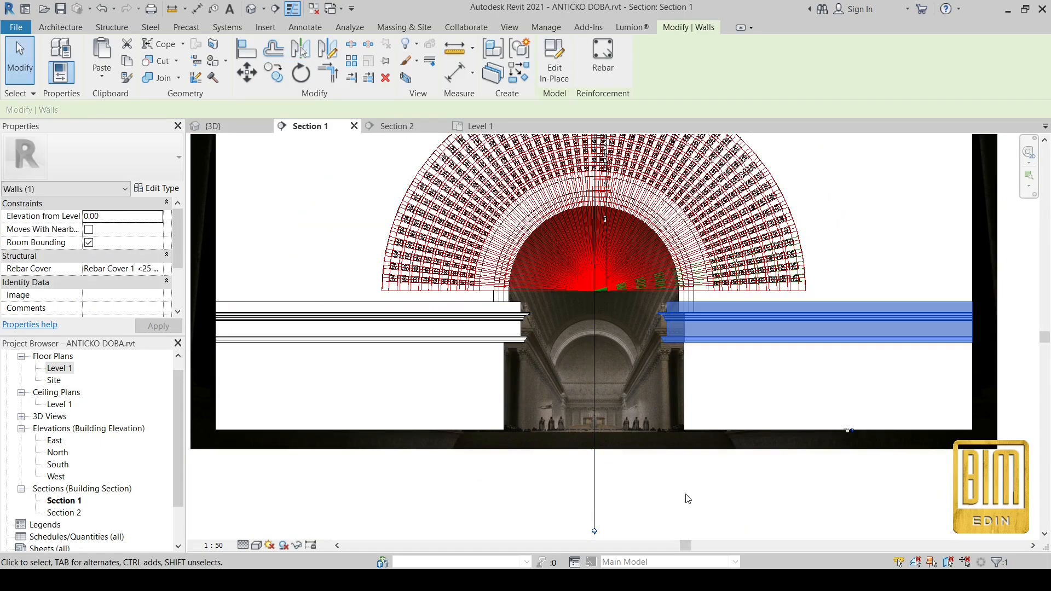
click(687, 492)
Step: Edit the original cornice in place in 3D and open its sweep path for editing
click(250, 9)
shift+middle_drag(504, 455, 570, 423)
click(533, 307)
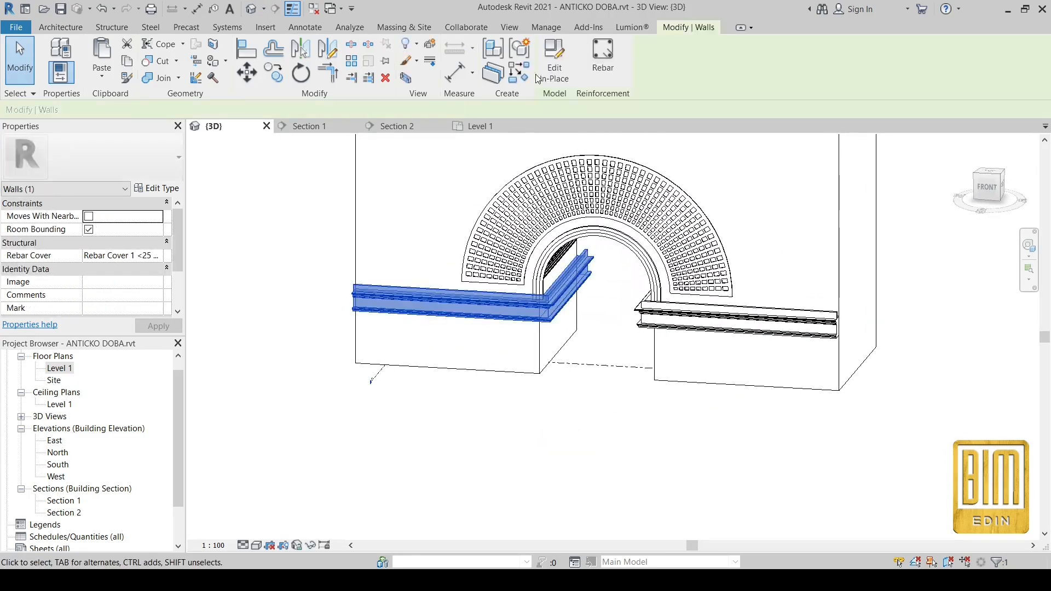
click(548, 62)
click(446, 296)
click(540, 59)
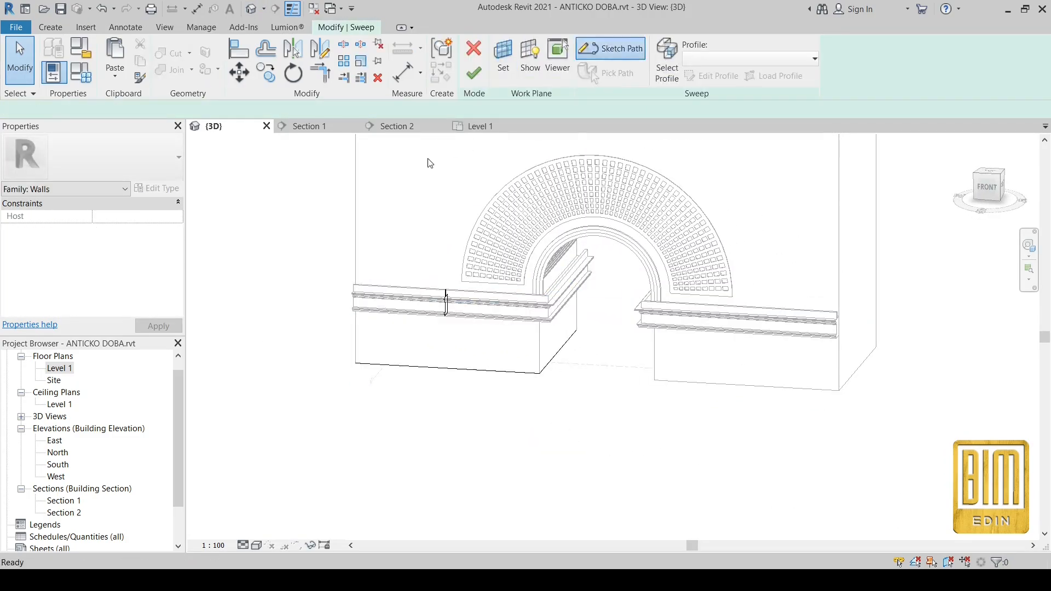
click(612, 49)
Step: Extend the sweep path along the wall's rear bottom edge and finish the path, sweep and in-place model
scroll(364, 406, down, 2)
shift+middle_drag(742, 435, 408, 142)
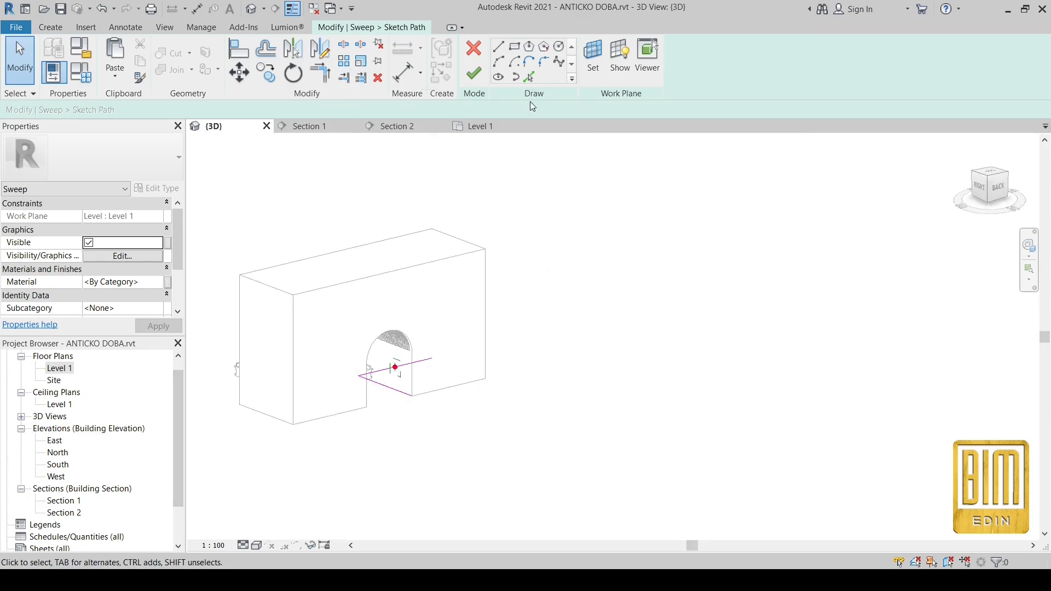
click(529, 76)
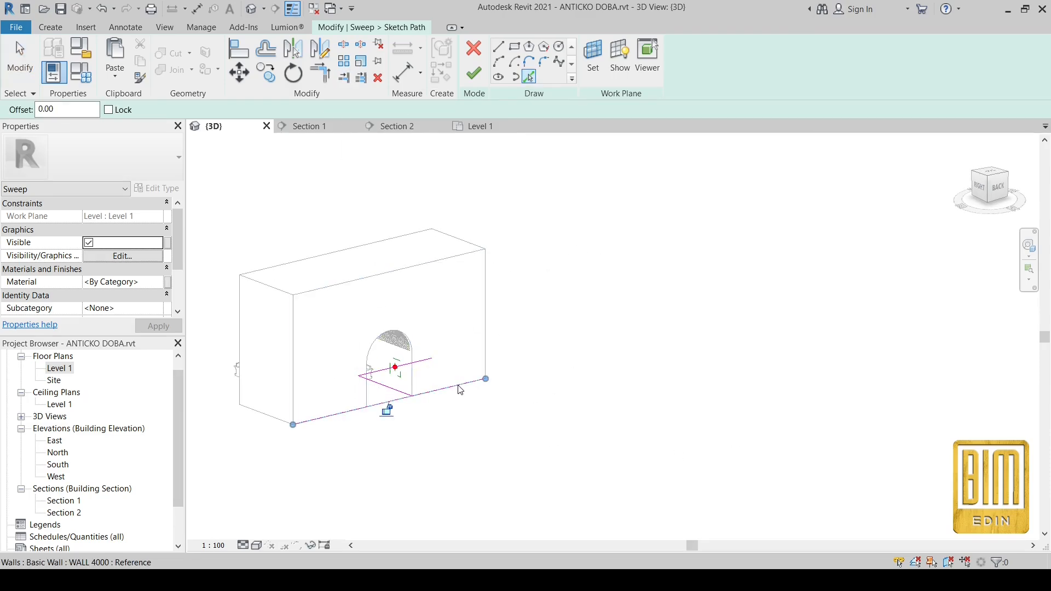
click(404, 390)
click(474, 73)
click(475, 76)
double_click(56, 371)
scroll(474, 320, down, 2)
click(250, 9)
click(482, 65)
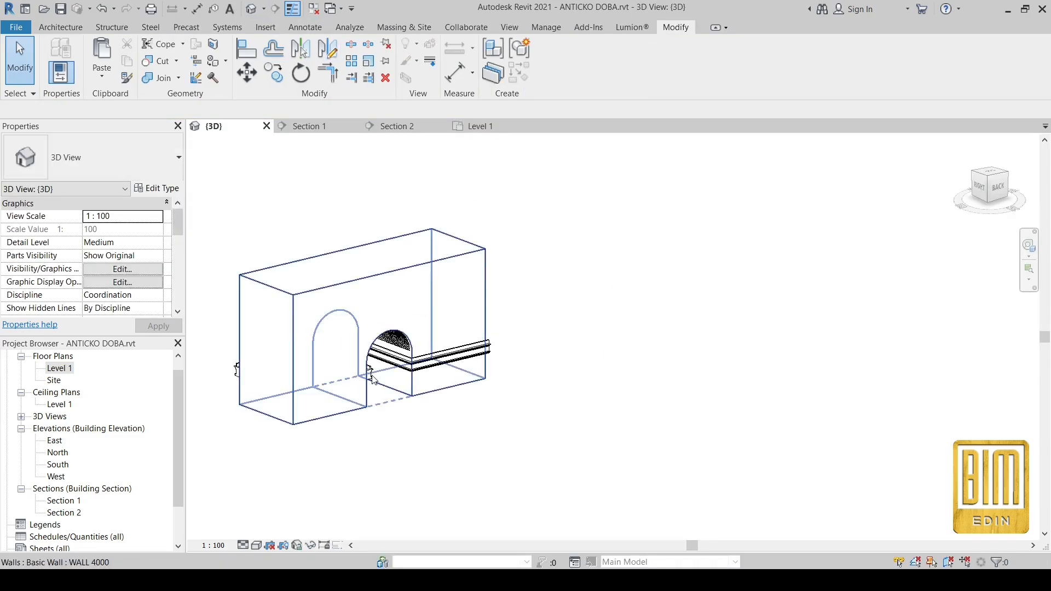
Step: Edit the mirrored cornice in place from the rear in 3D and open its sweep path for editing
click(369, 372)
scroll(453, 394, down, 2)
click(453, 394)
shift+middle_drag(453, 394, 657, 362)
scroll(495, 321, up, 2)
click(495, 322)
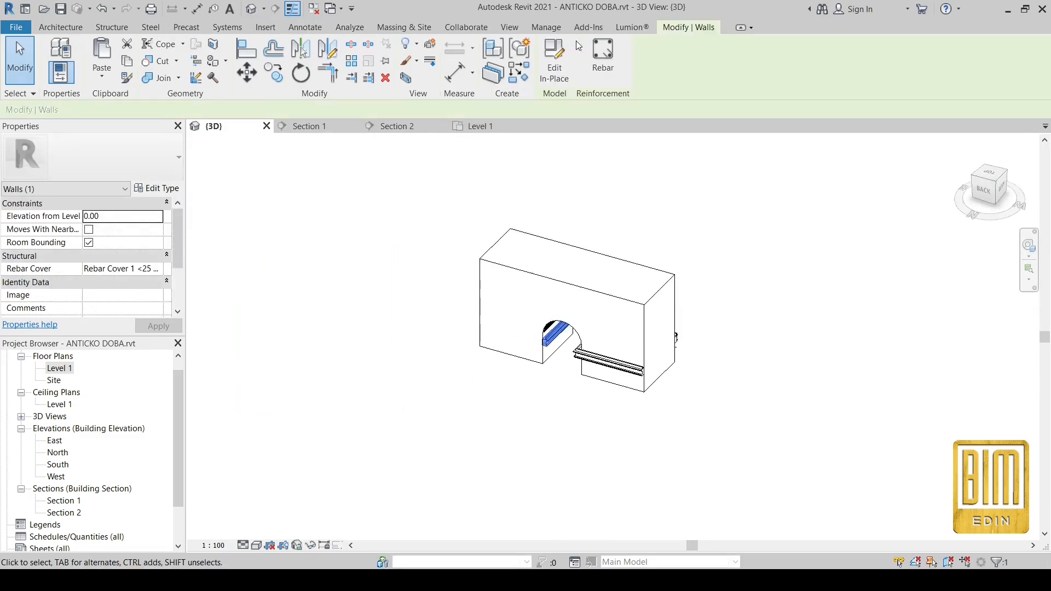
double_click(549, 342)
scroll(545, 356, up, 4)
click(547, 335)
click(474, 60)
click(665, 57)
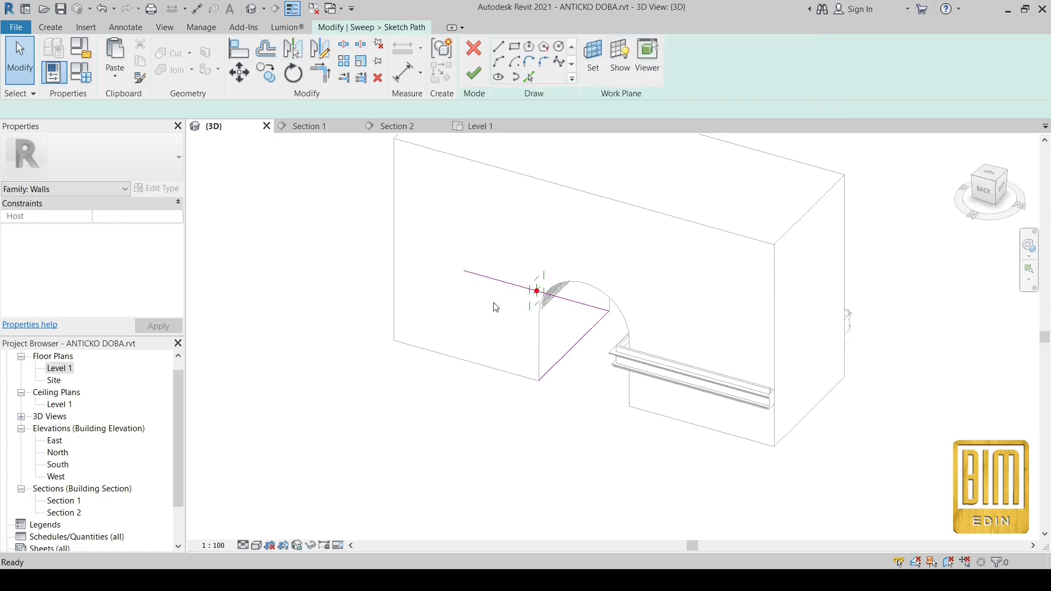
Step: Extend the sweep path along the wall's rear bottom edge, trim the corner, and finish the sweep and in-place model
click(466, 361)
key(t)
key(r)
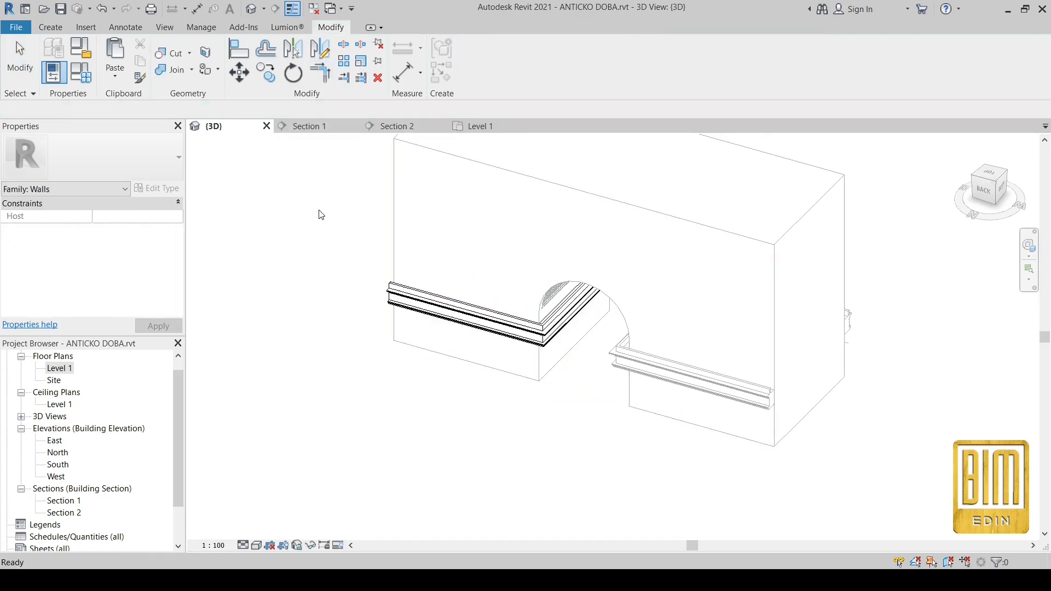
shift+middle_drag(319, 214, 493, 164)
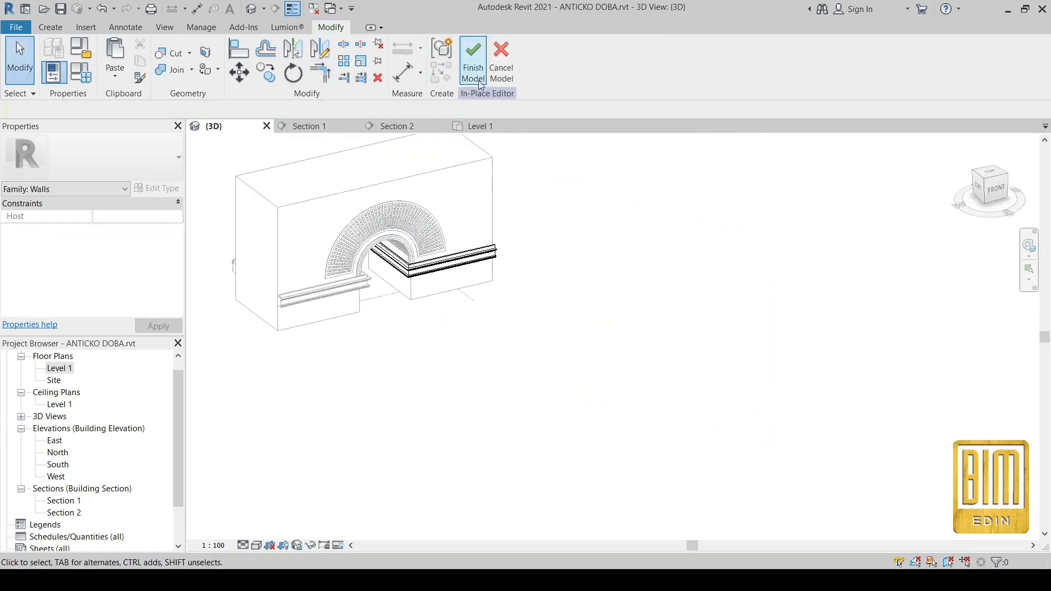
click(474, 75)
Step: Edit the arch moulding in place and open its sweep path for editing in the front view
shift+middle_drag(602, 337, 462, 324)
scroll(284, 242, up, 3)
scroll(677, 450, down, 1)
shift+middle_drag(677, 449, 661, 488)
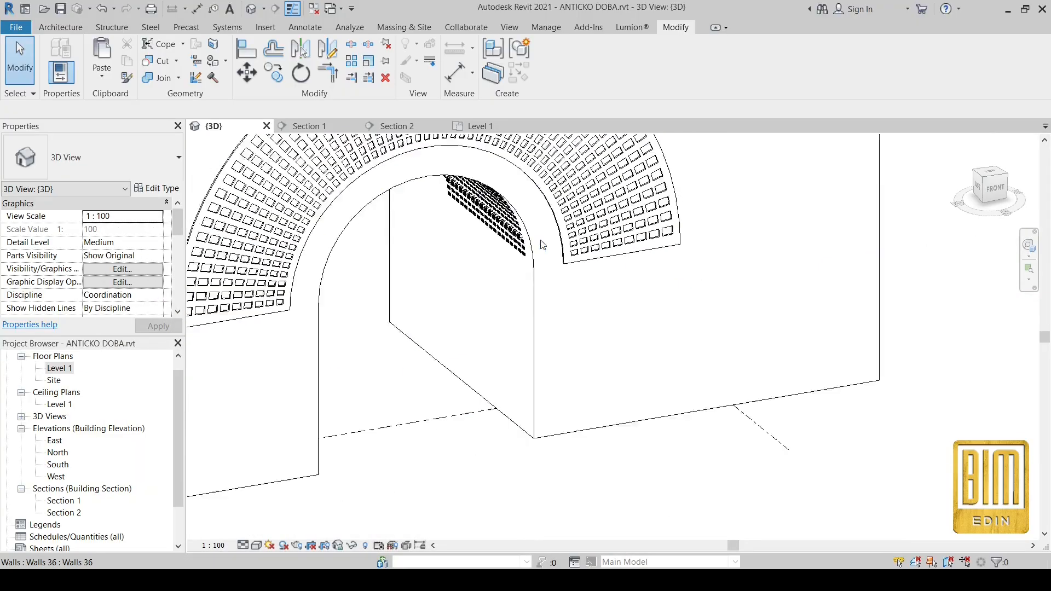
click(541, 268)
click(554, 61)
click(539, 261)
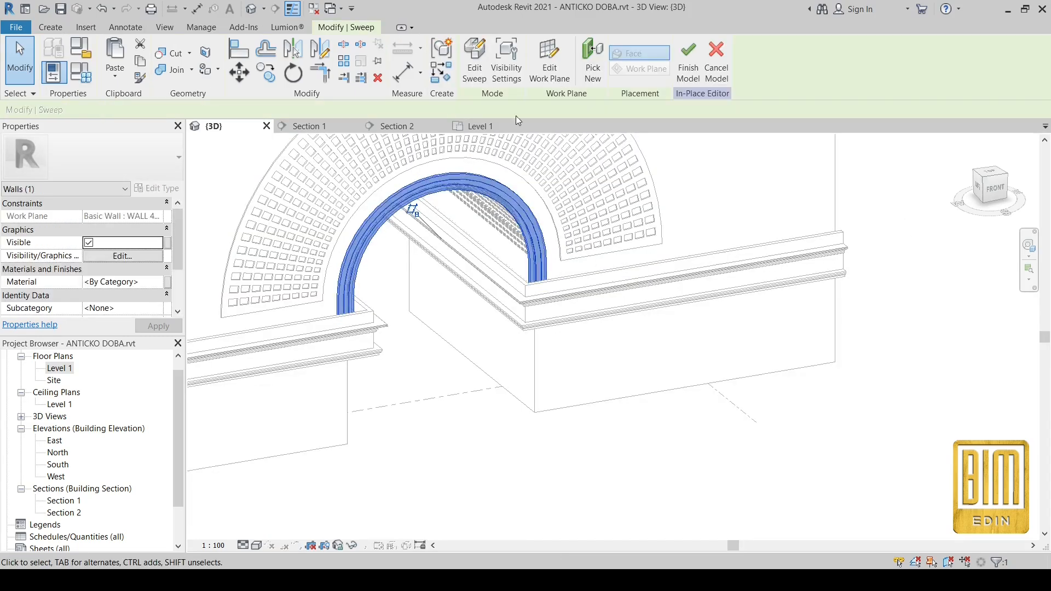
click(475, 62)
click(609, 48)
click(989, 186)
scroll(654, 332, up, 5)
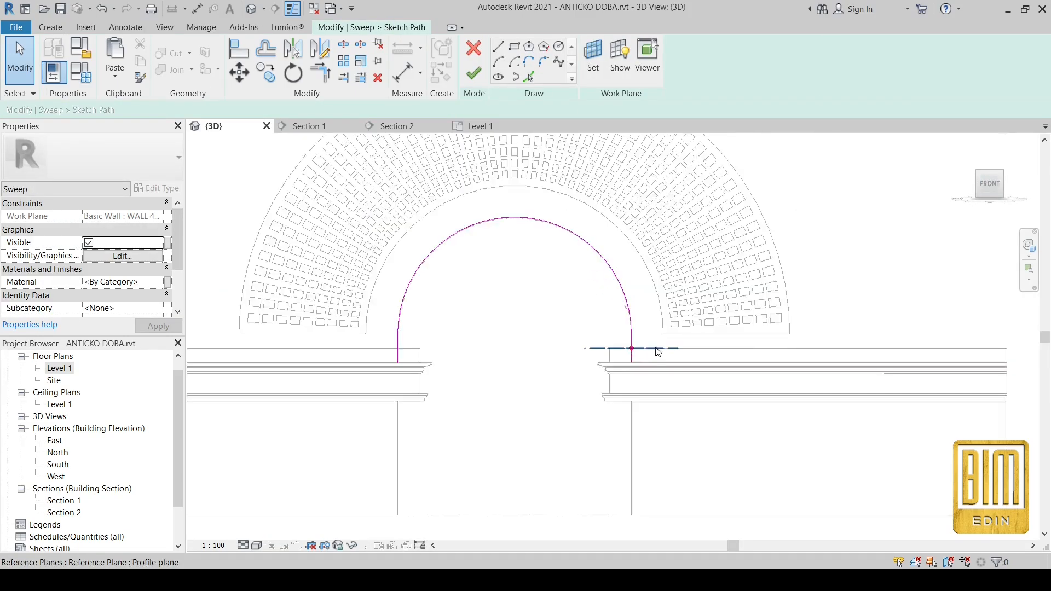
Step: Shorten both vertical ends of the arch path so they stop above the cornices, the right one at 80 mm
click(652, 329)
drag(654, 392, 654, 329)
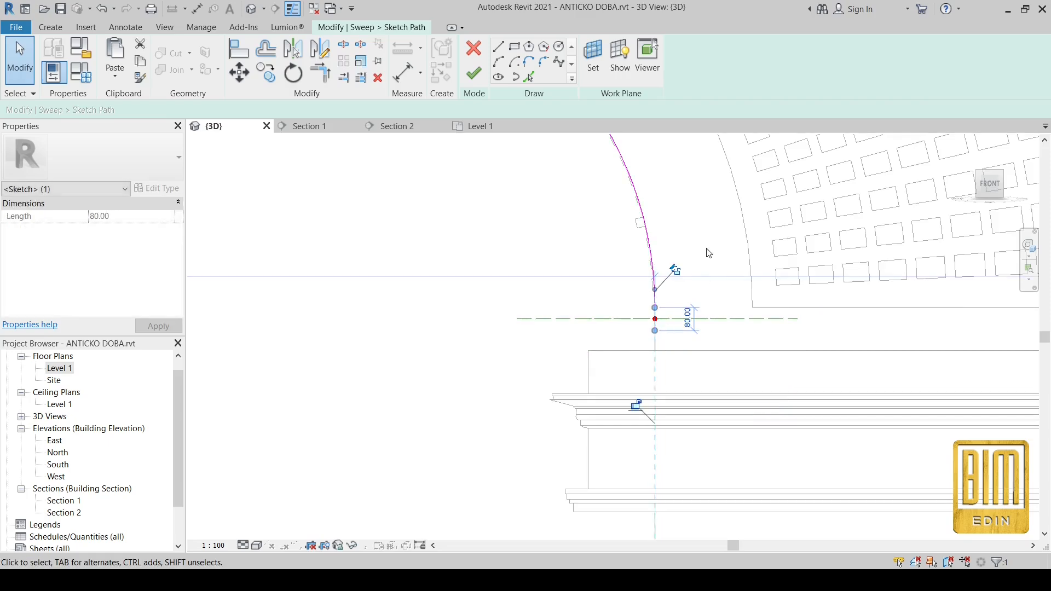
scroll(706, 249, down, 3)
click(375, 299)
drag(375, 312, 375, 284)
click(552, 251)
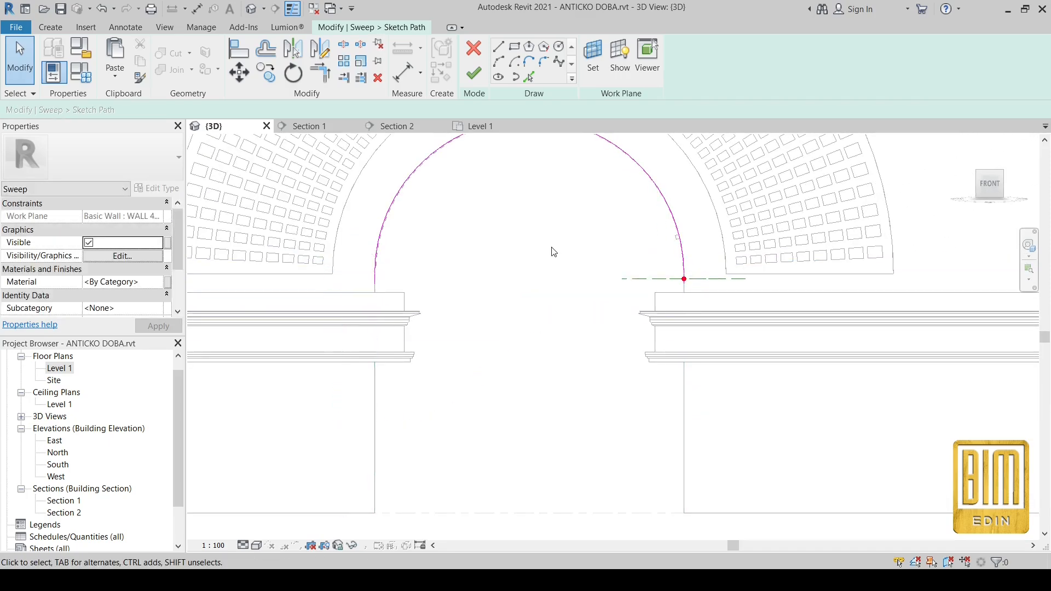
Step: Finish the shortened arch path and the arch moulding sweep
scroll(493, 223, down, 1)
click(474, 73)
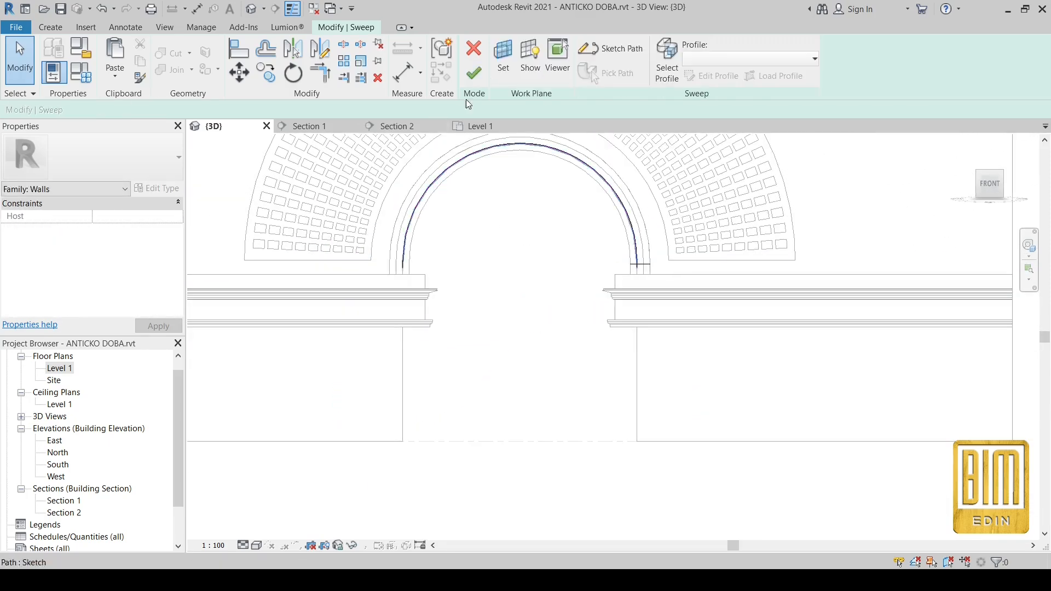
click(474, 73)
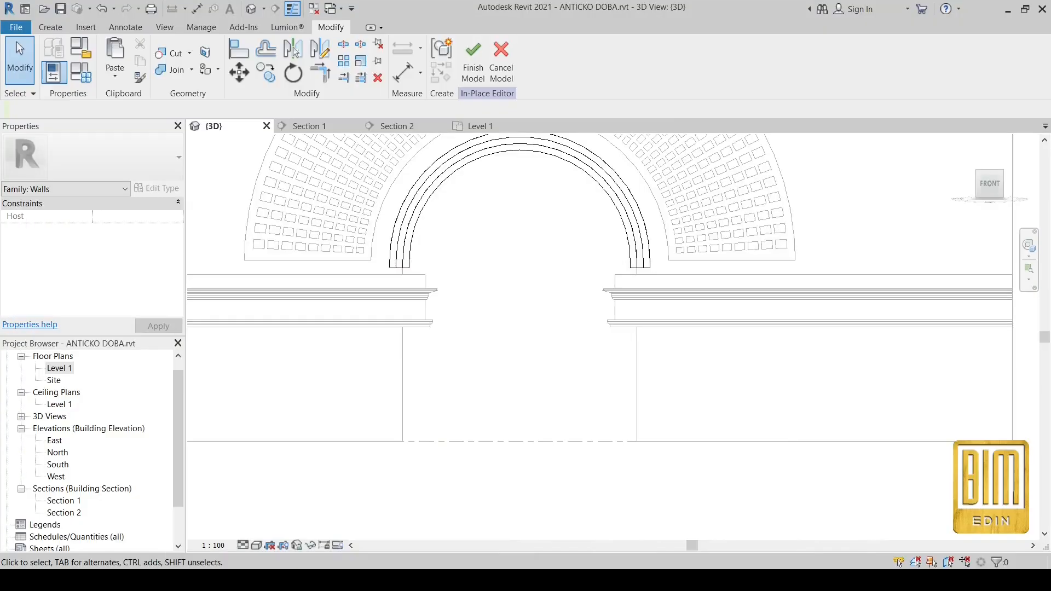
scroll(531, 254, down, 3)
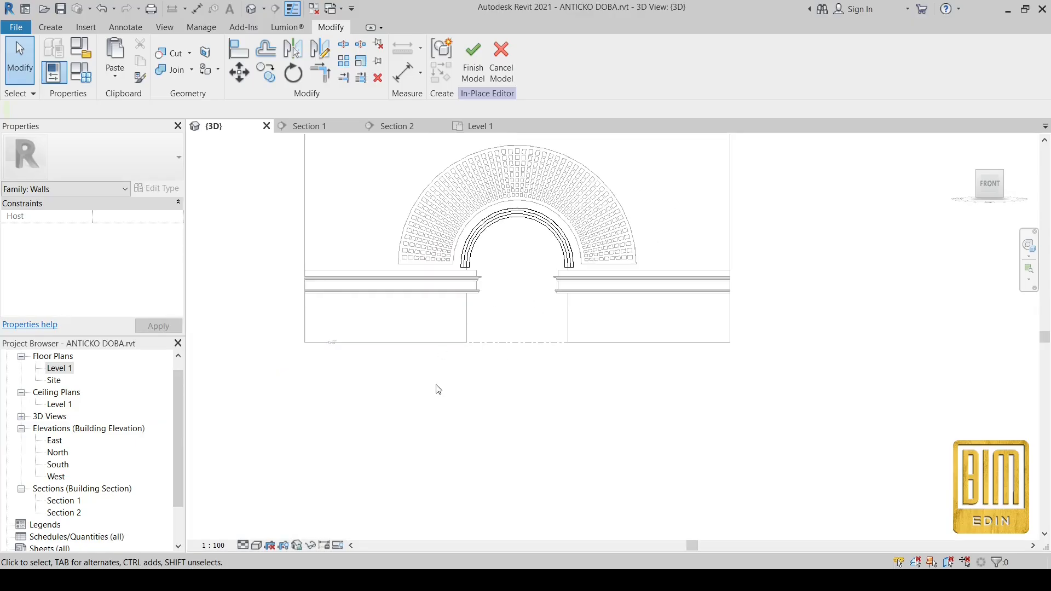
scroll(495, 318, up, 4)
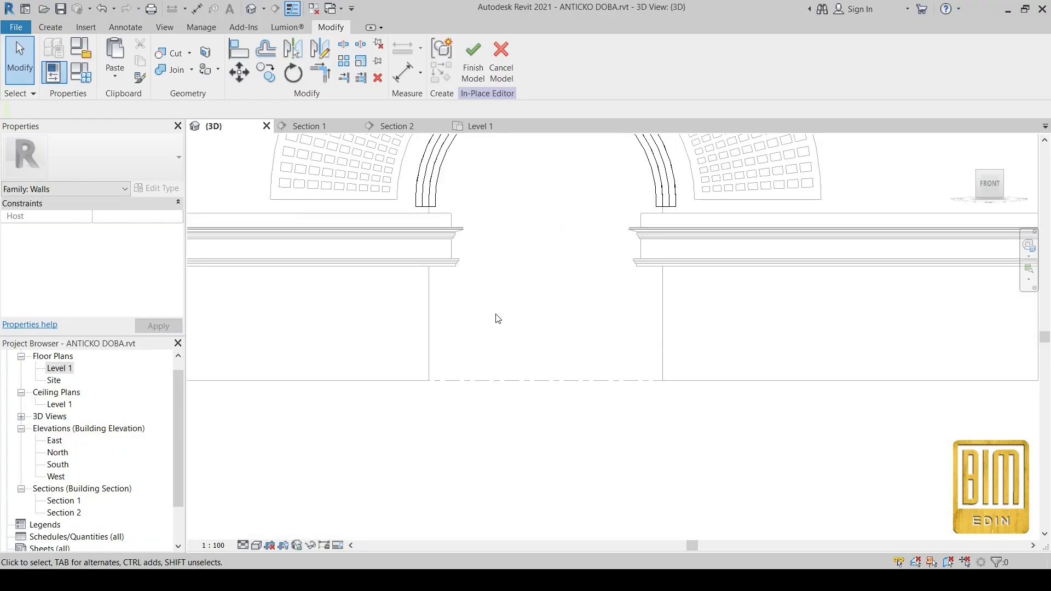
Step: Finish the in-place model in the Level 1 plan and start a new in-place model in the Walls category
double_click(59, 369)
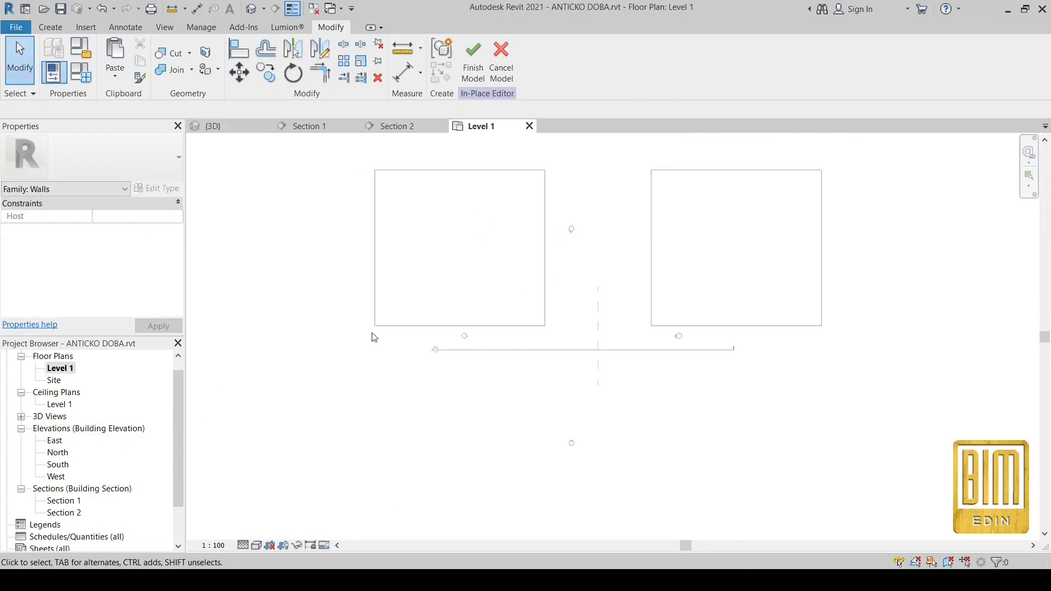
click(484, 57)
click(60, 27)
click(161, 74)
click(175, 129)
scroll(550, 287, down, 10)
click(547, 289)
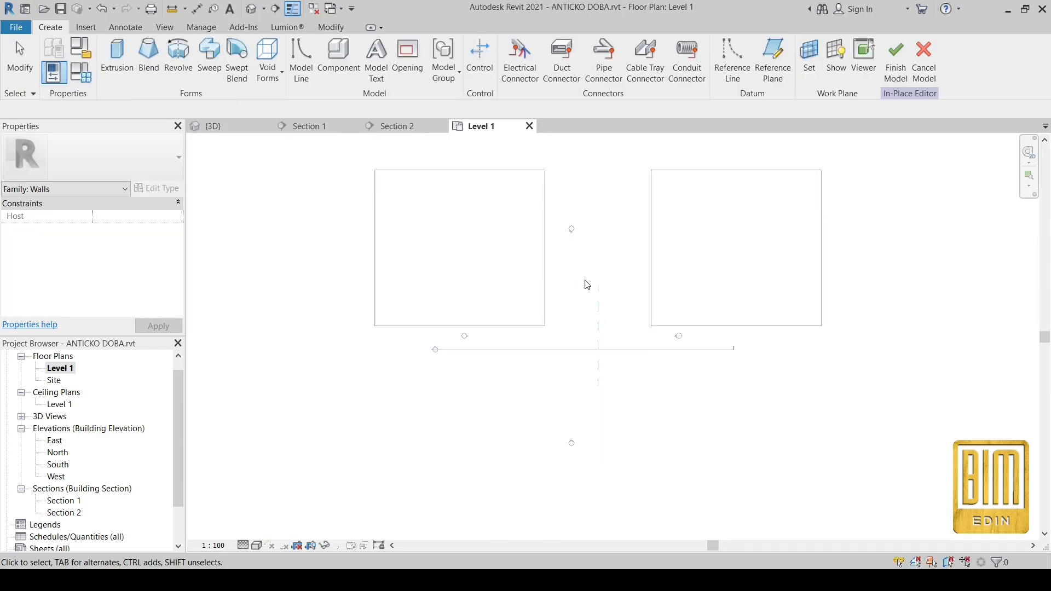
Step: Start a sweep and sketch its path along the left pier's front, inner and rear edges
click(209, 58)
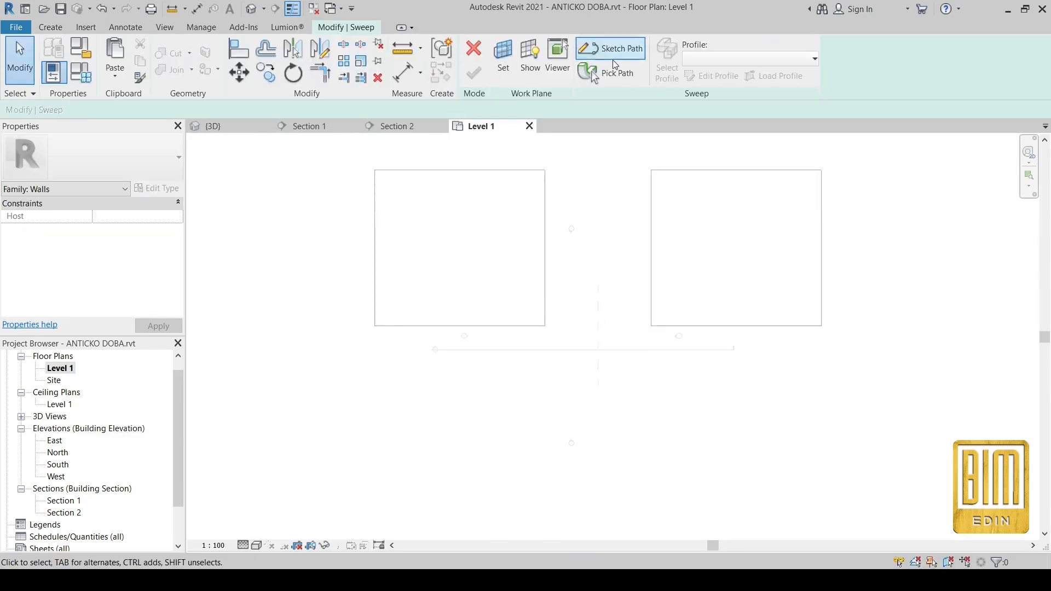
click(679, 60)
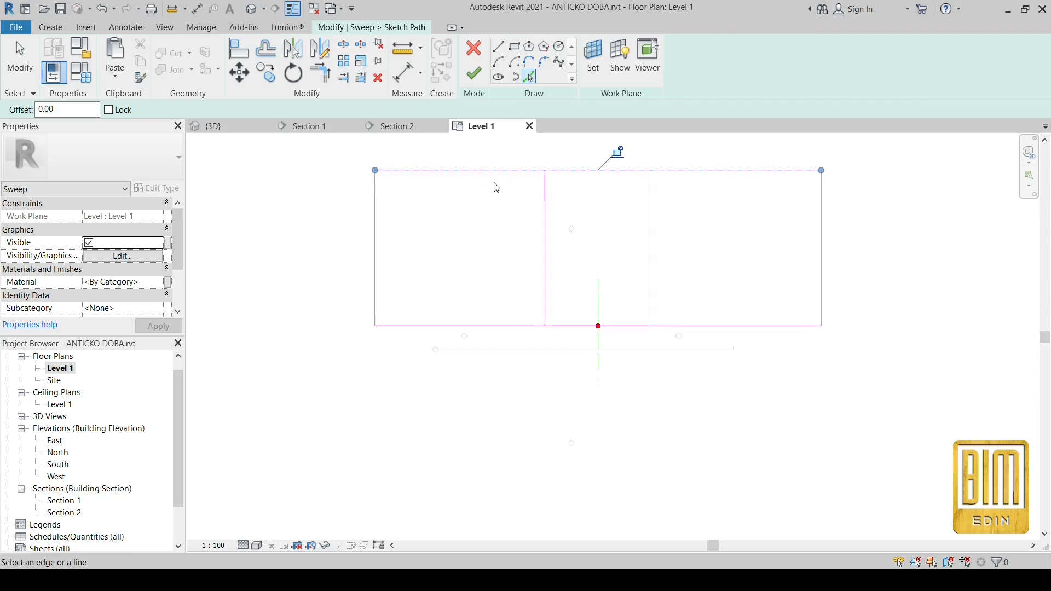
click(474, 73)
Step: Open the sweep profile for editing in Section 2
click(668, 61)
click(709, 75)
click(492, 200)
click(530, 425)
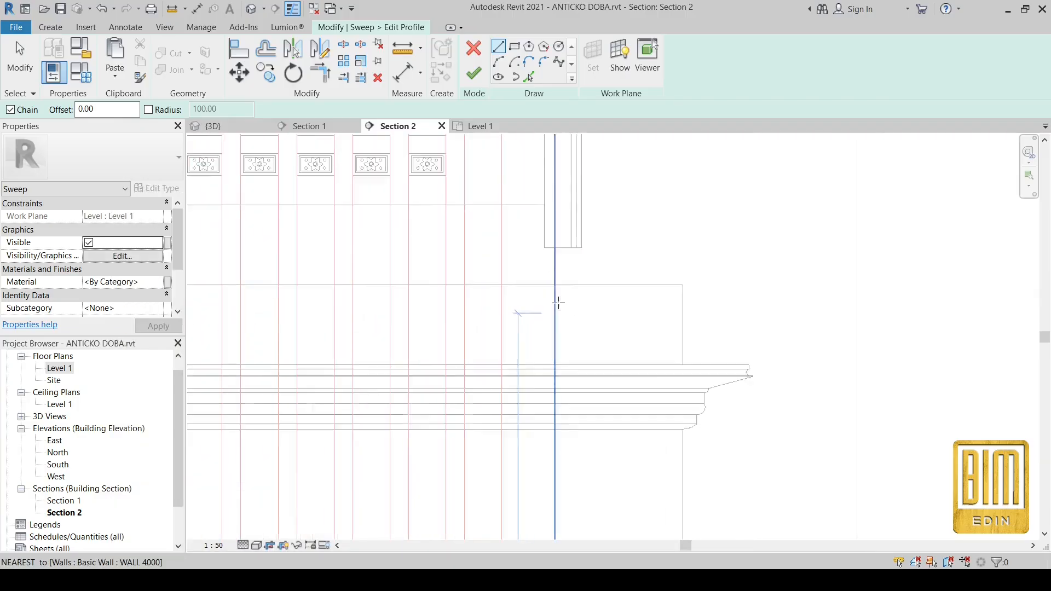
Step: Draw the profile's top edge under the arch moulding, a slanted return about 8 mm long, and stepped lines and arcs below it
click(549, 247)
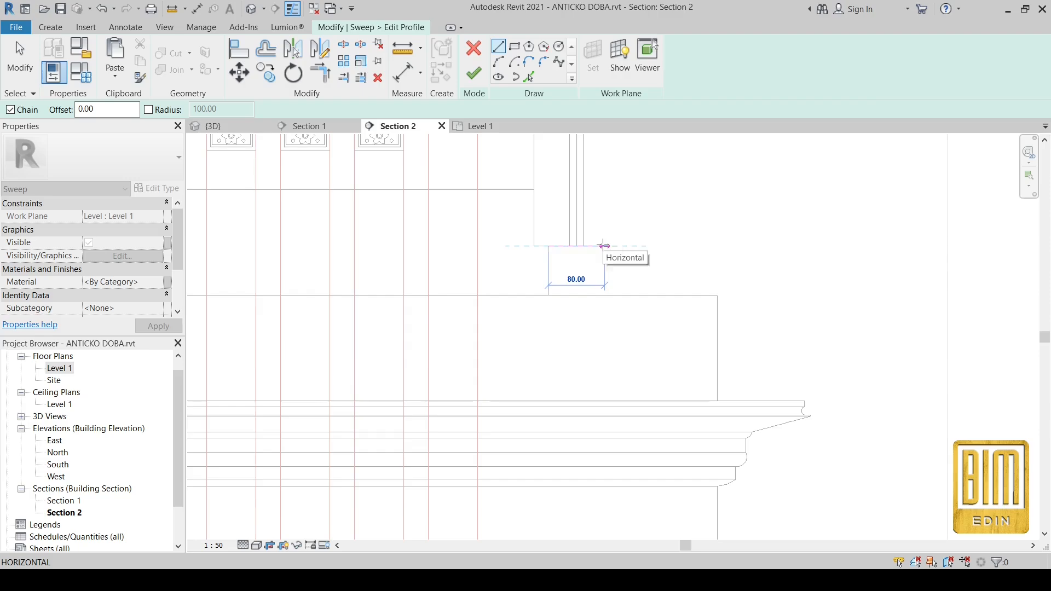
scroll(606, 247, up, 3)
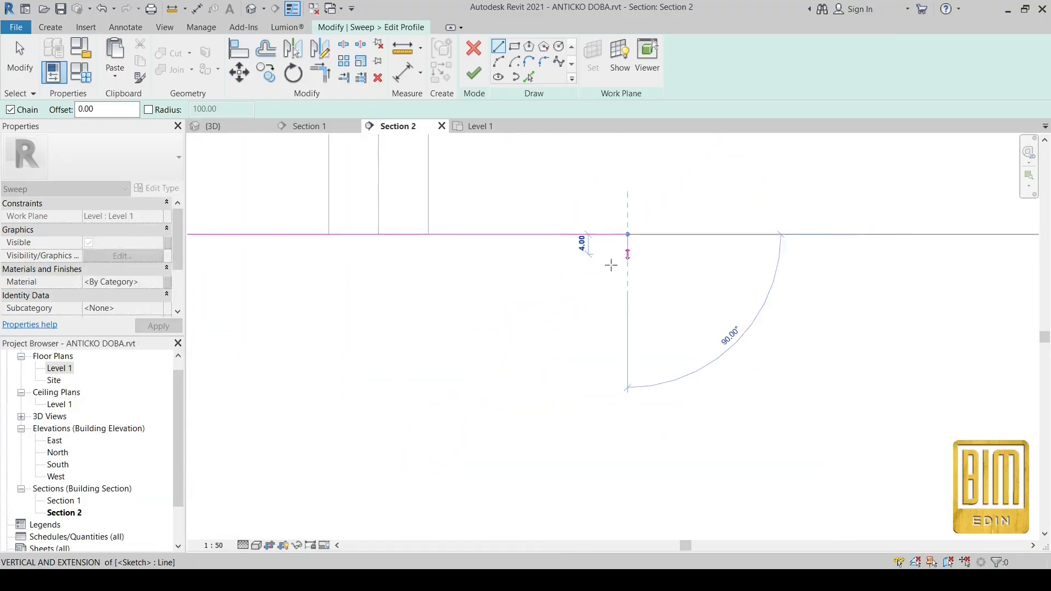
click(592, 261)
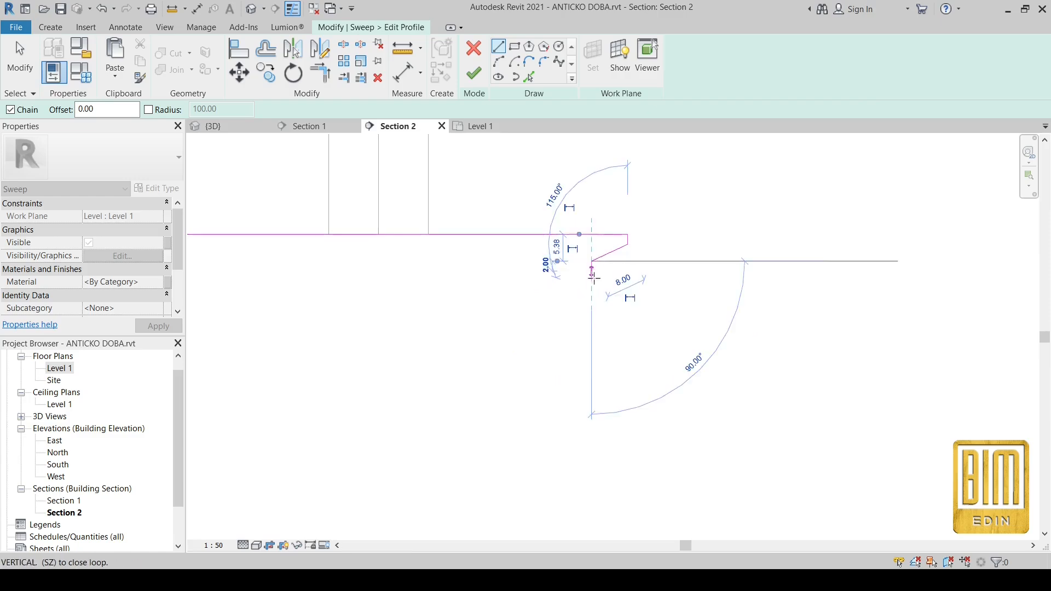
click(498, 46)
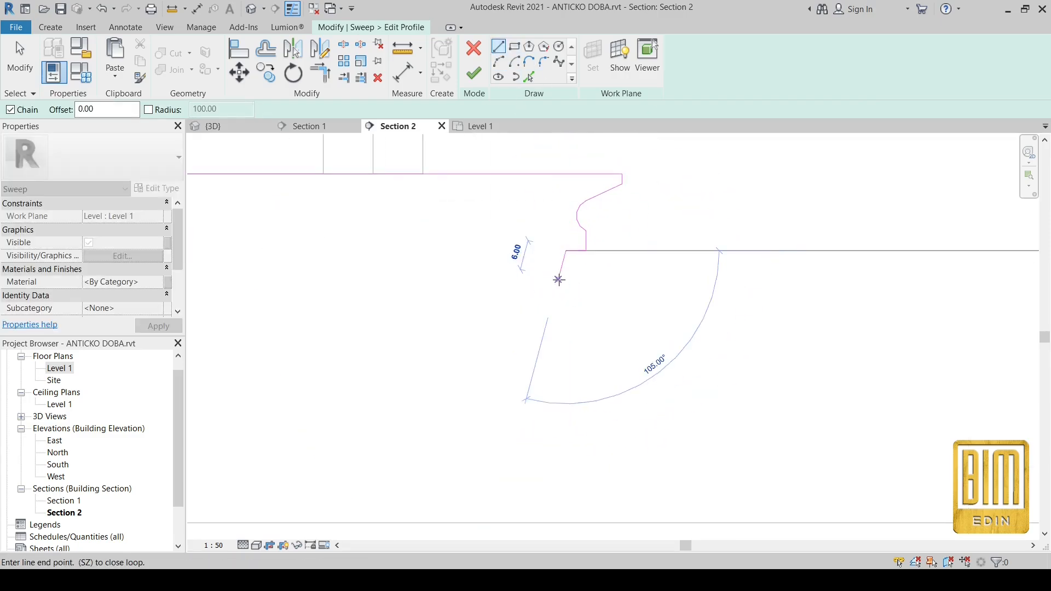
click(498, 61)
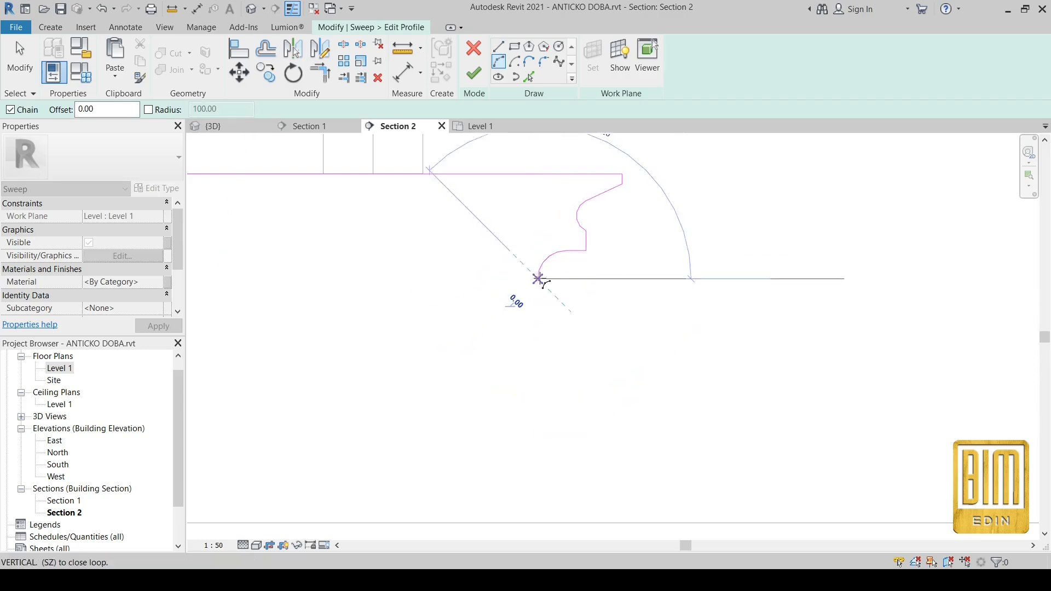
Step: Continue the profile with a horizontal step inward and a small rounded arc at its end
click(498, 298)
scroll(548, 200, down, 3)
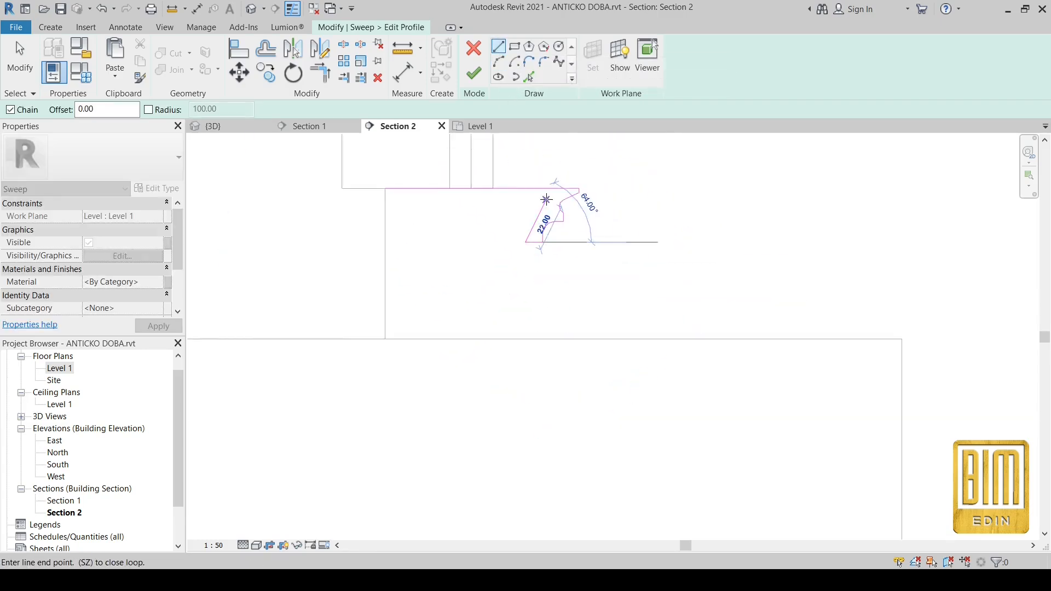
scroll(517, 233, up, 2)
scroll(511, 228, down, 3)
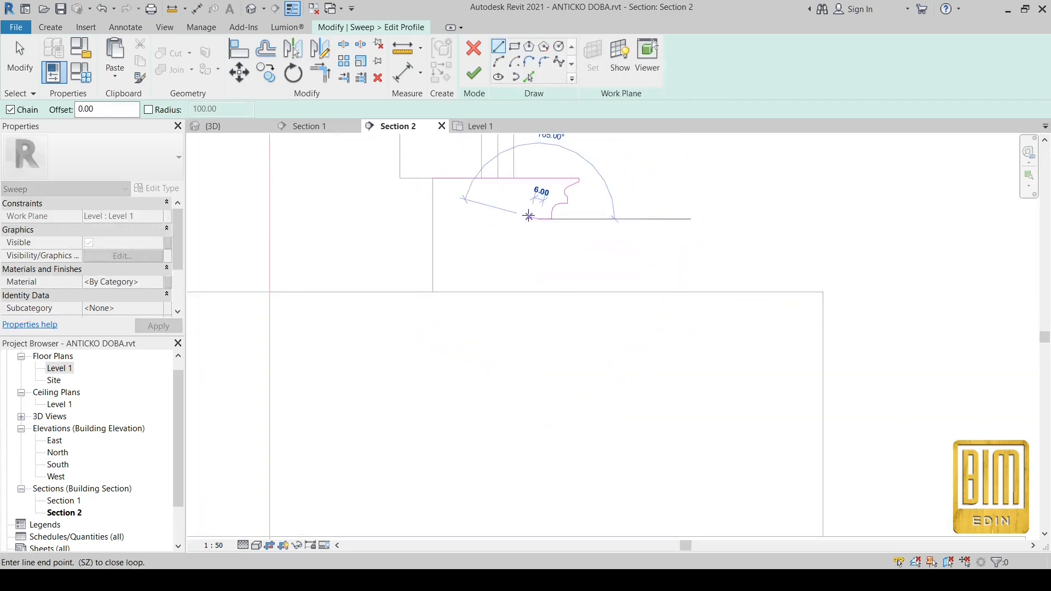
scroll(530, 226, up, 2)
click(498, 61)
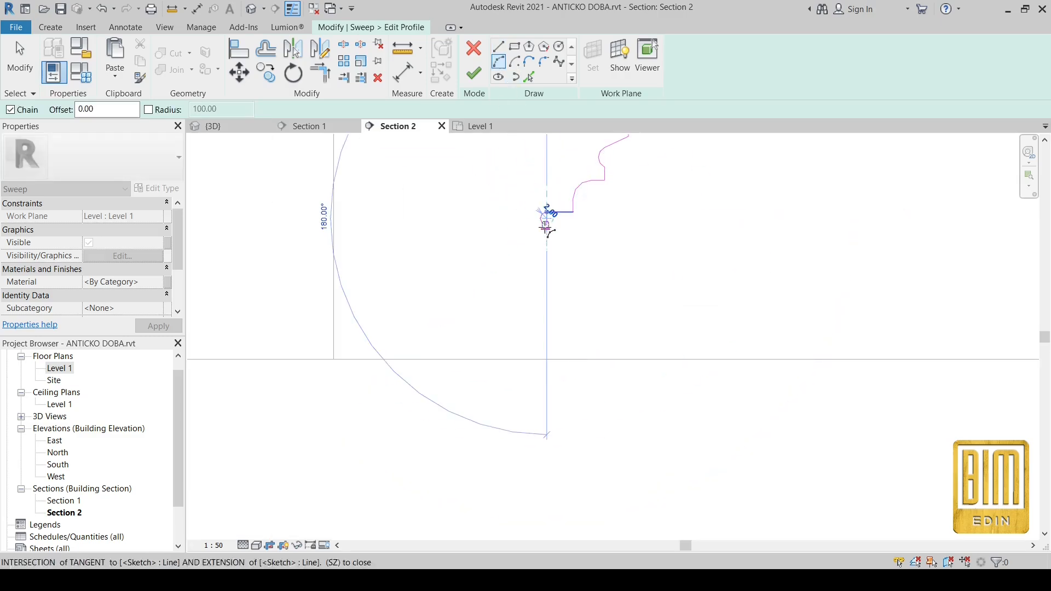
scroll(543, 289, down, 1)
scroll(545, 262, down, 2)
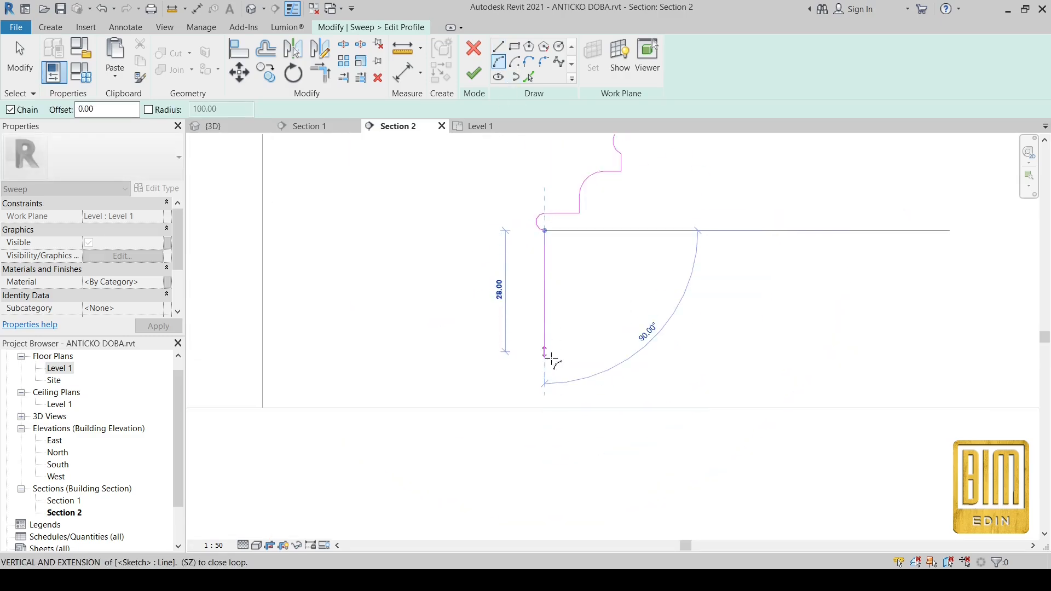
click(558, 408)
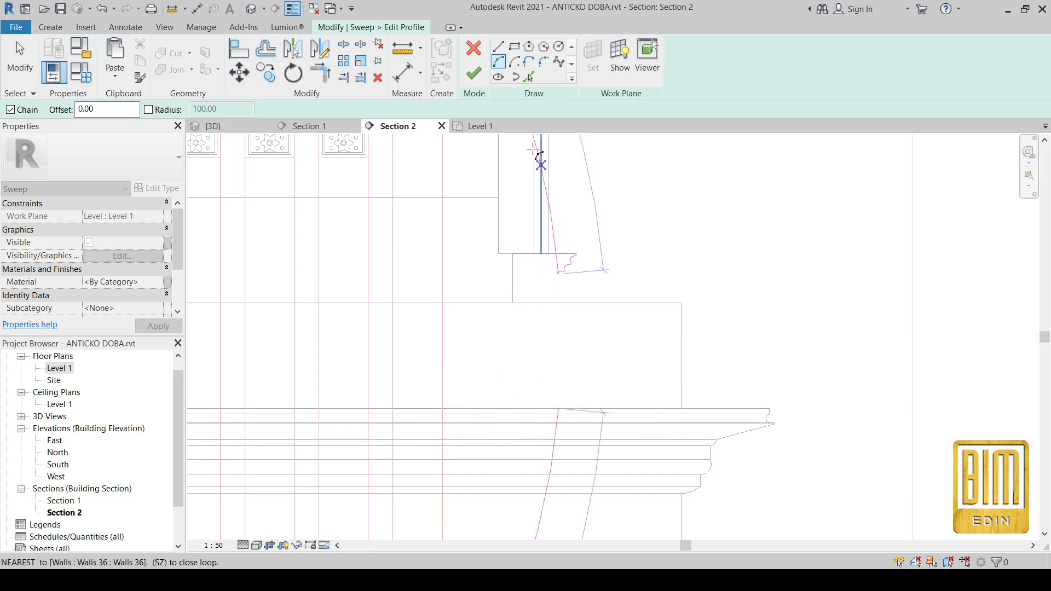
key(ctrl+z)
scroll(563, 260, up, 3)
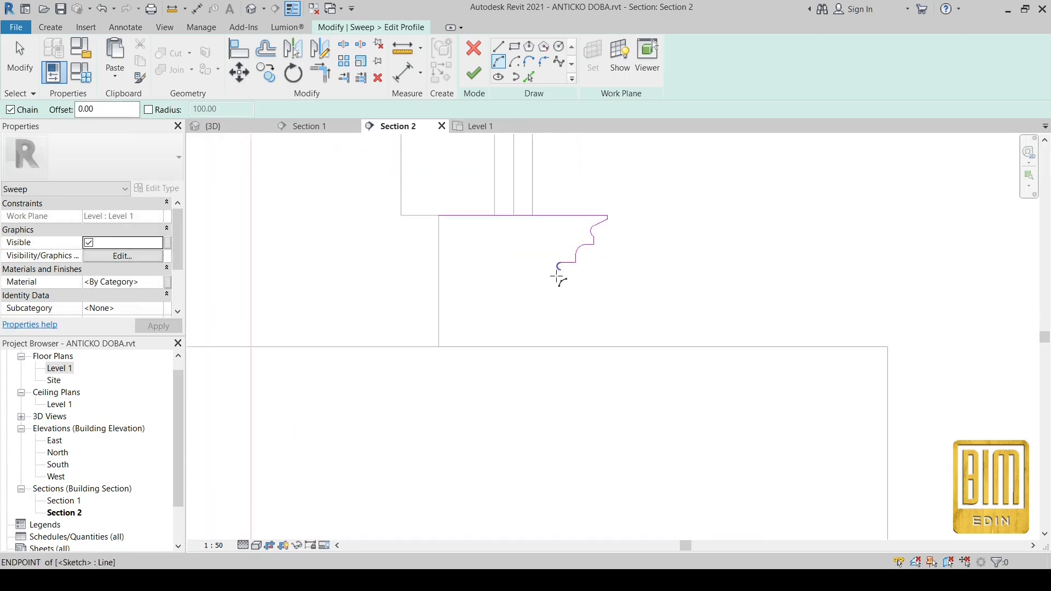
click(563, 256)
scroll(533, 227, down, 5)
click(521, 392)
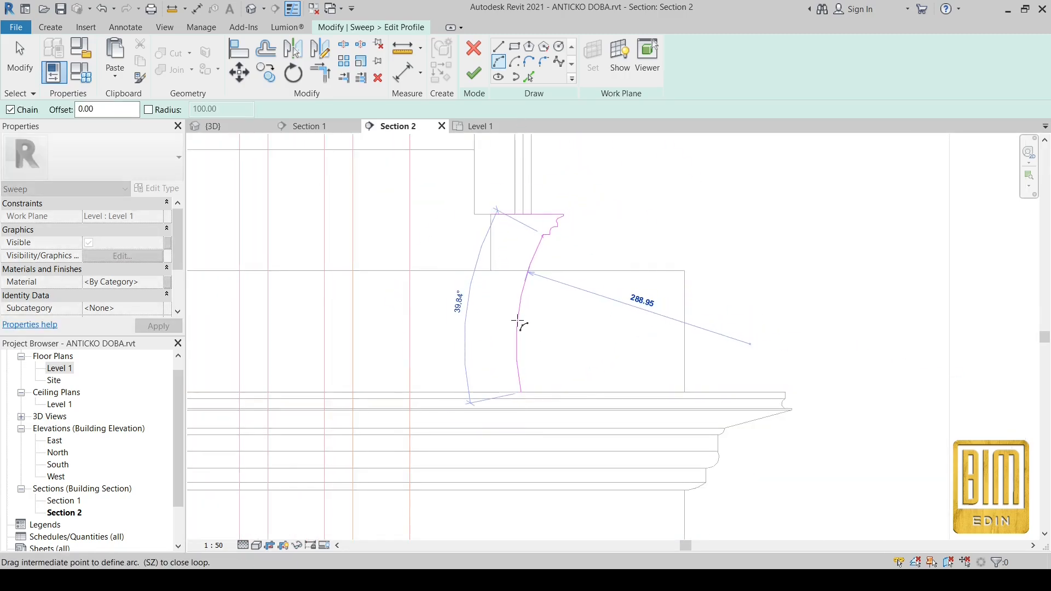
right_click(521, 321)
click(532, 329)
Step: Draw a long curved arc down to the cornice top and close the profile with straight lines along the cornice and wall face
click(542, 235)
click(509, 392)
click(512, 342)
click(498, 47)
click(491, 391)
click(491, 214)
Step: Finish the closed profile and the sweep
click(20, 55)
scroll(570, 250, up, 10)
right_click(507, 217)
click(553, 331)
scroll(554, 214, down, 9)
click(480, 72)
click(480, 73)
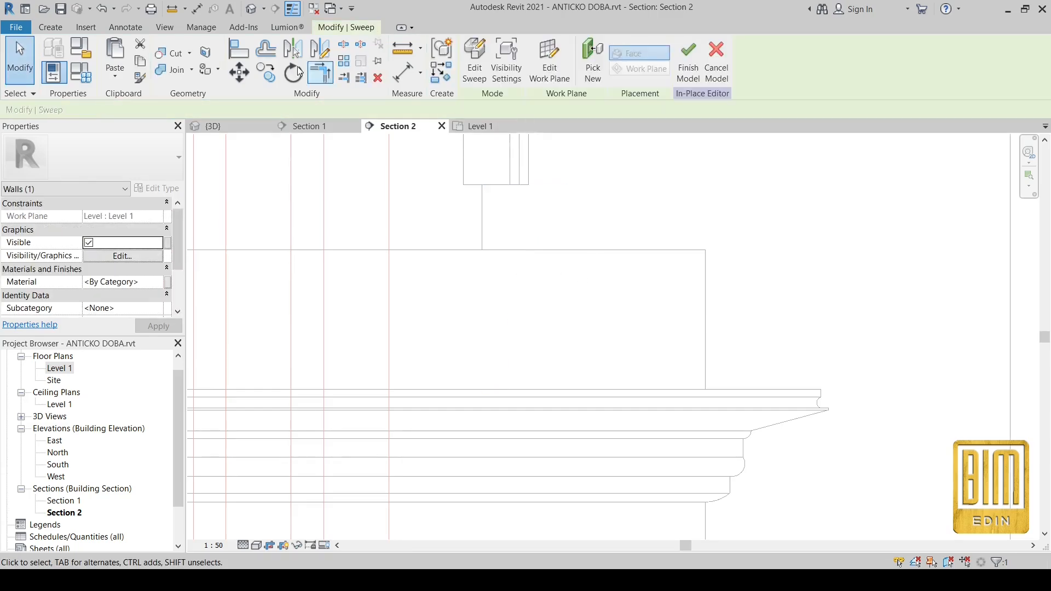
Step: Inspect the new moulding sweep in 3D and mirror it onto the opposite pier
click(252, 9)
scroll(550, 241, down, 2)
shift+middle_drag(550, 325, 491, 277)
scroll(469, 258, up, 5)
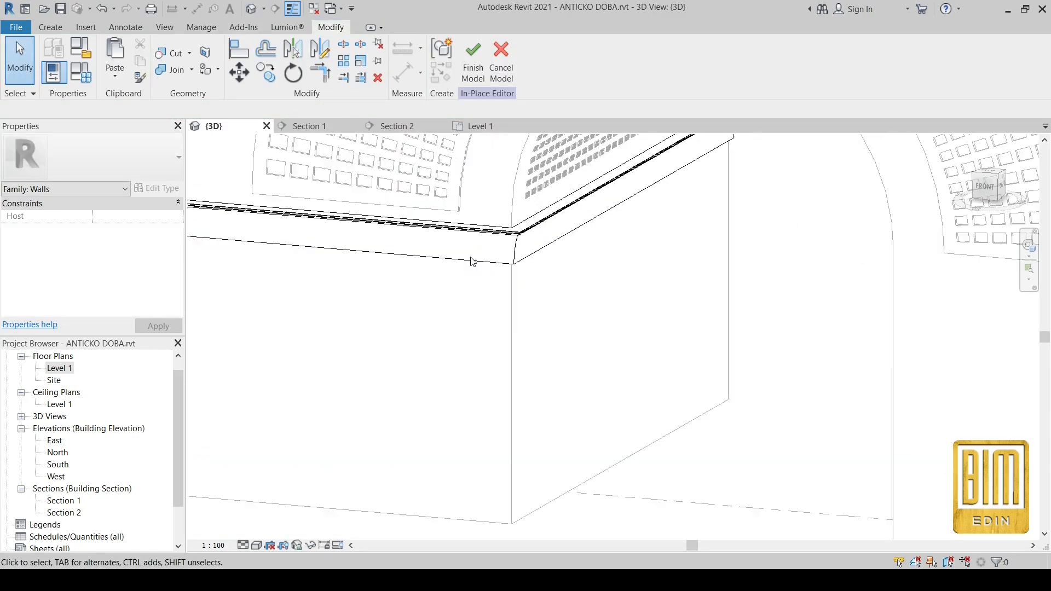
shift+middle_drag(510, 358, 591, 363)
scroll(605, 293, up, 3)
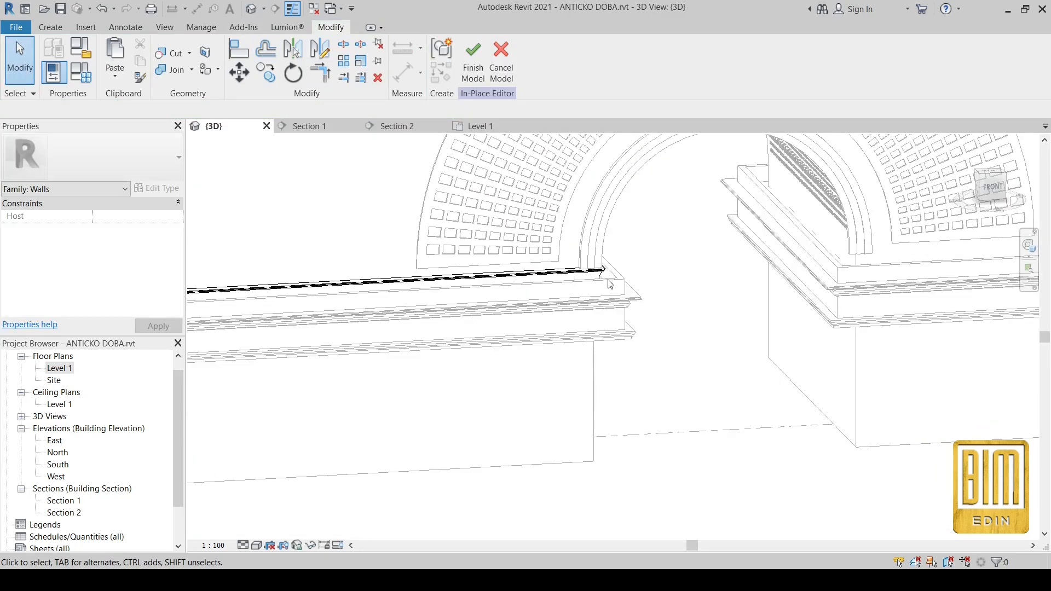
scroll(608, 274, up, 3)
scroll(597, 274, down, 5)
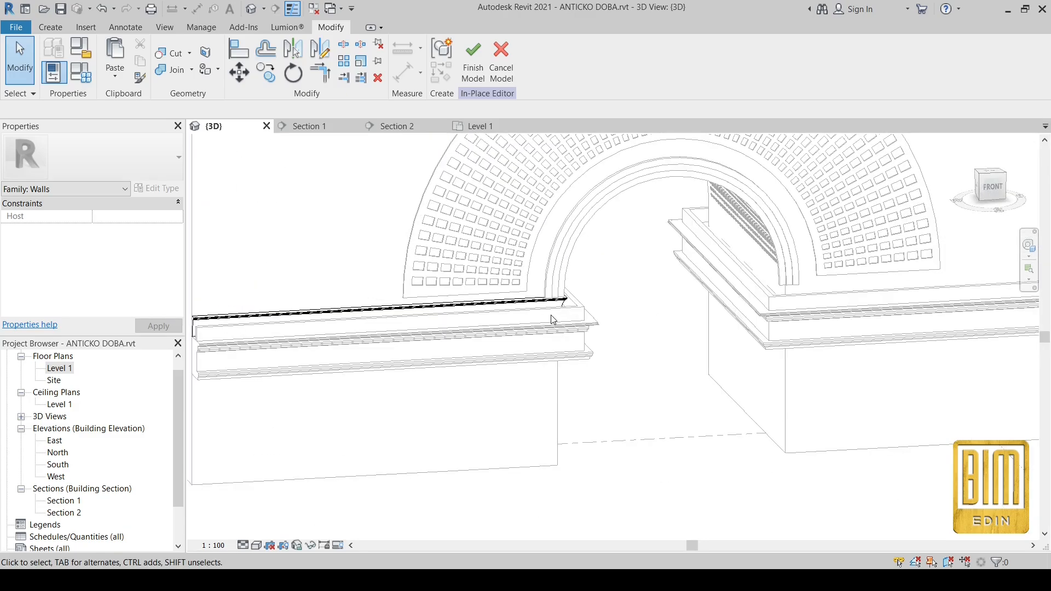
click(550, 312)
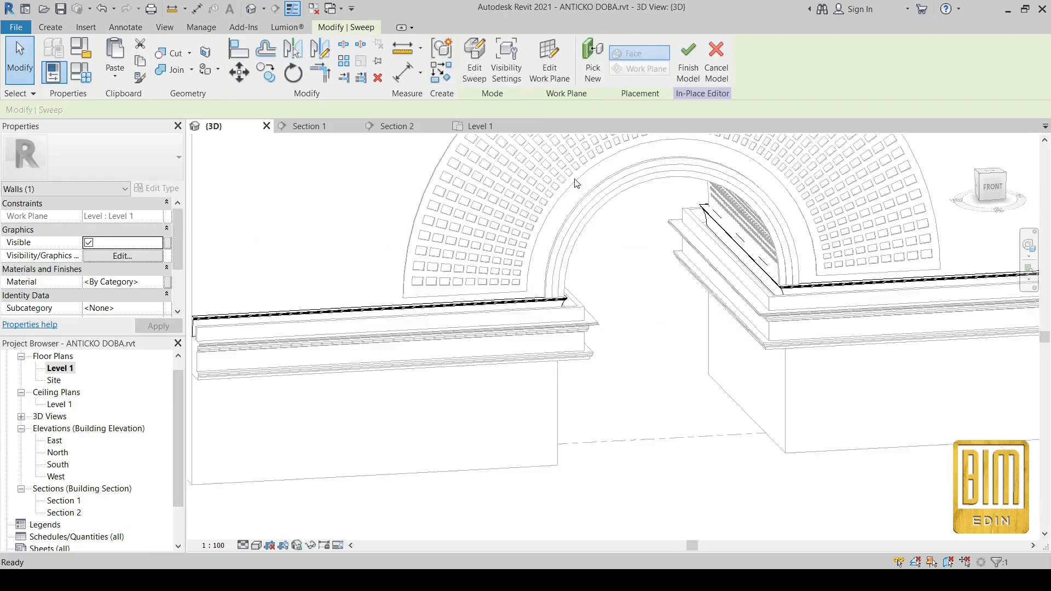
Step: Adjust the stepped edges of the arch moulding's sweep profile in the Level 1 plan and finish the edited in-place model
scroll(597, 274, down, 3)
click(656, 434)
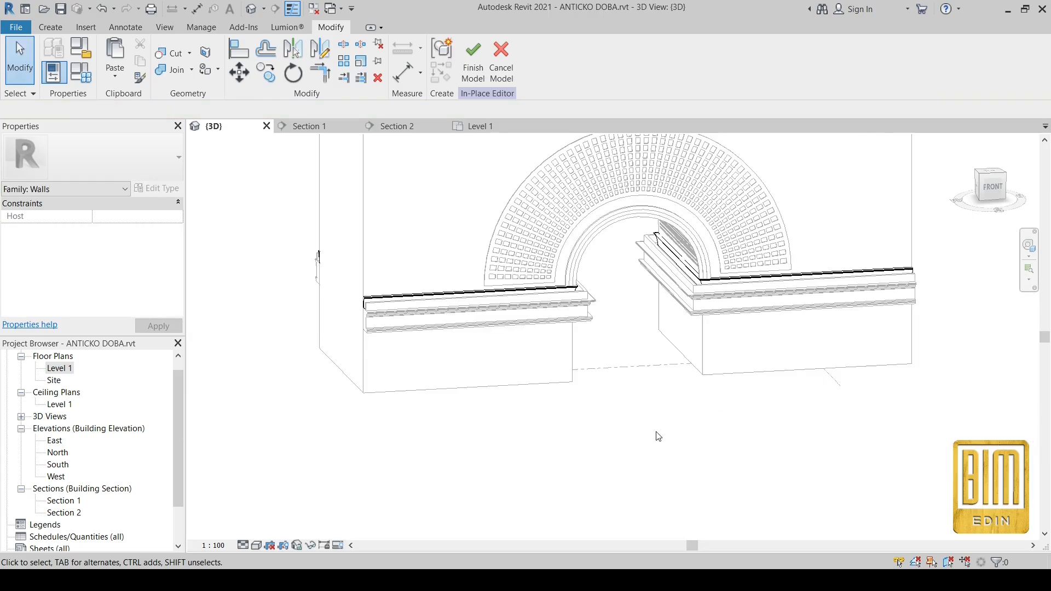
scroll(570, 351, up, 5)
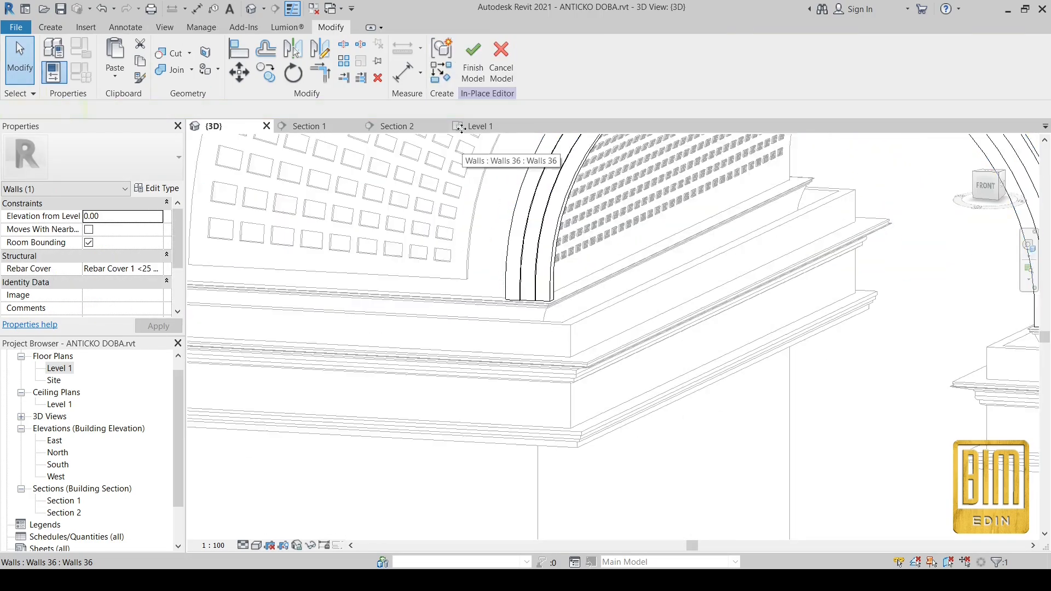
click(474, 60)
click(475, 126)
click(712, 75)
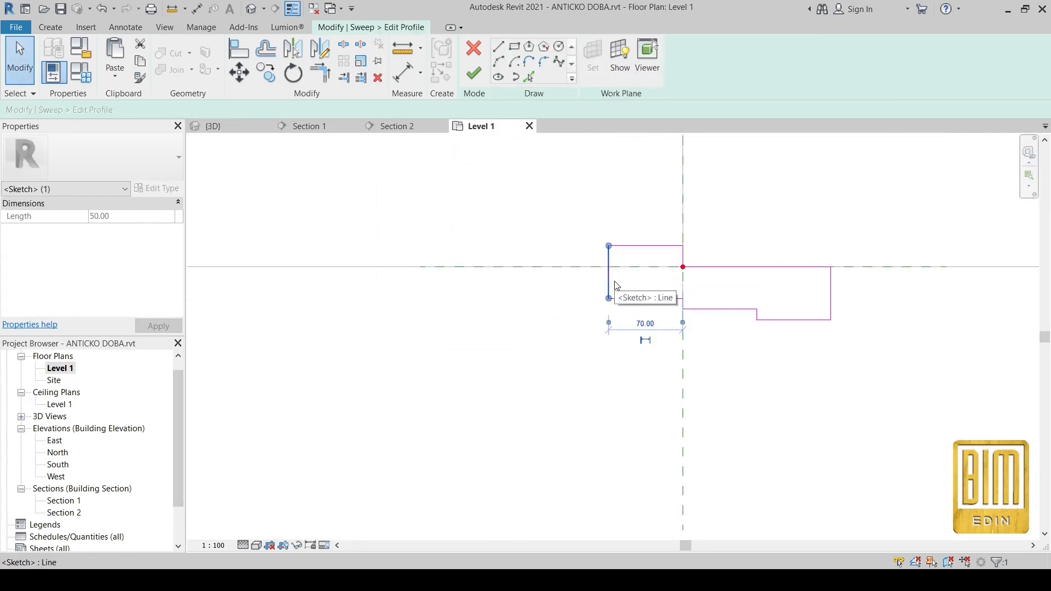
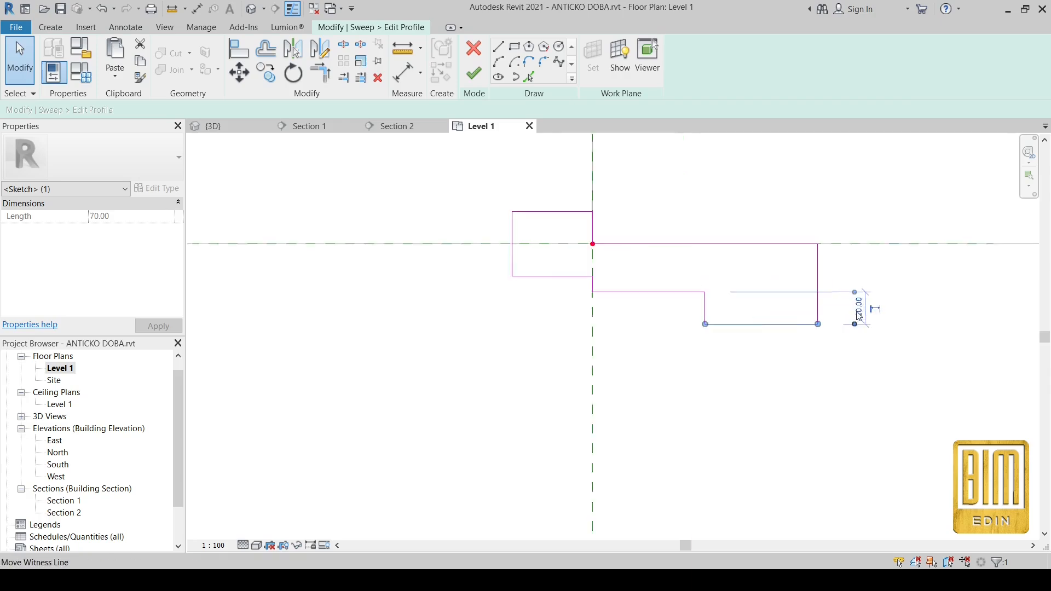
click(474, 80)
click(474, 79)
click(213, 127)
click(475, 58)
Step: Place a Corinthian_Column_-_Scalable_20532 component on Level 1 at the left pier's inner front corner guide lines
scroll(527, 243, down, 2)
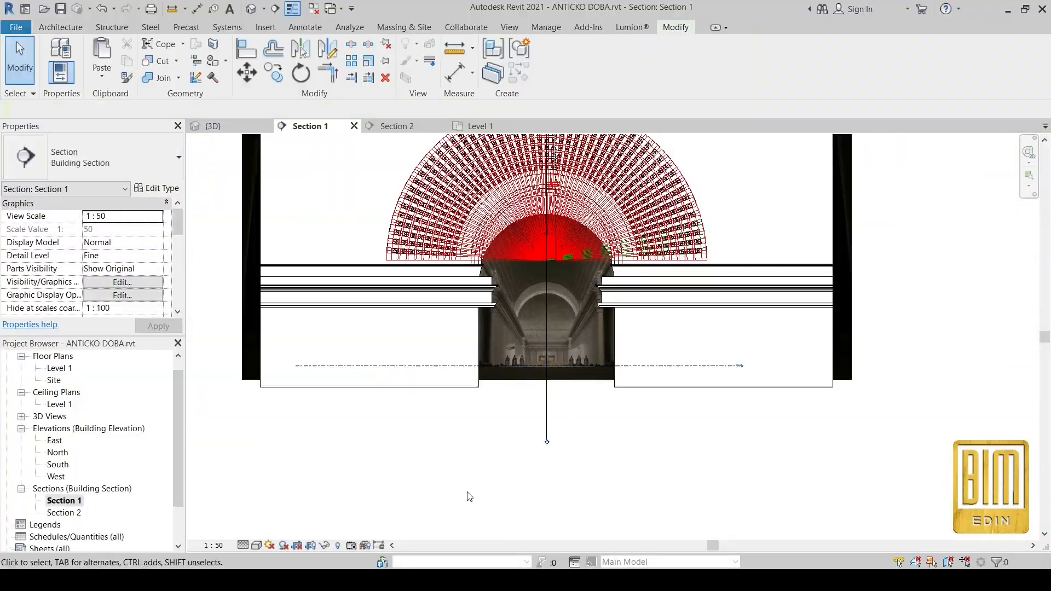
scroll(537, 273, up, 4)
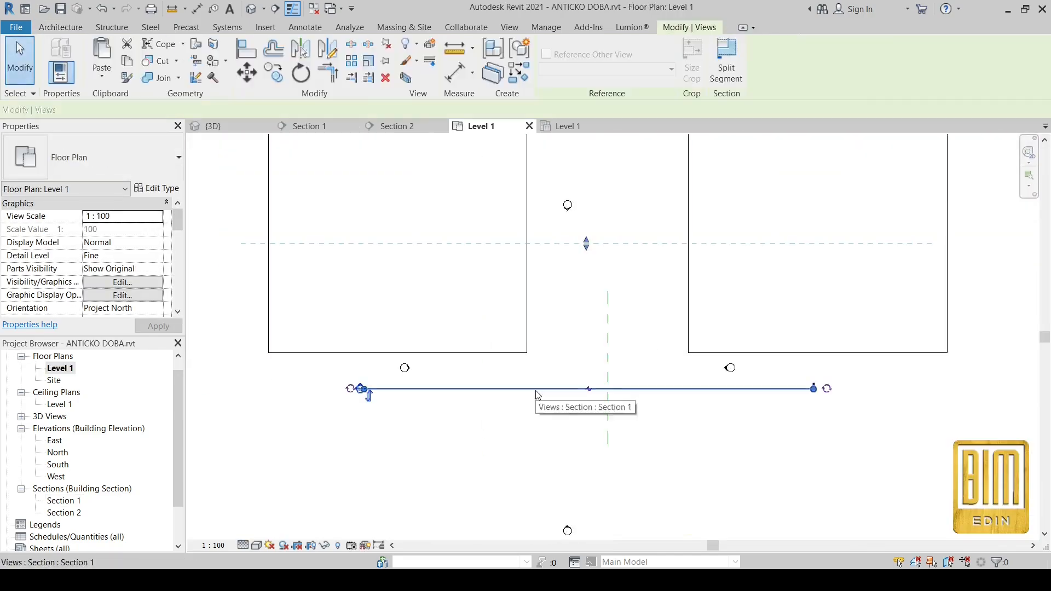
click(499, 148)
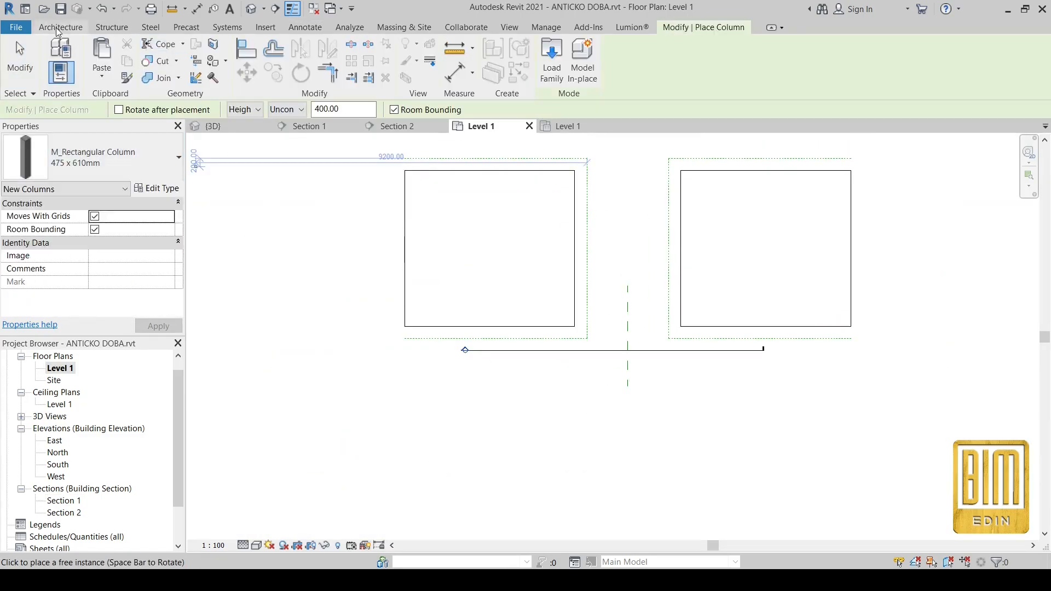
click(135, 152)
click(60, 27)
click(157, 63)
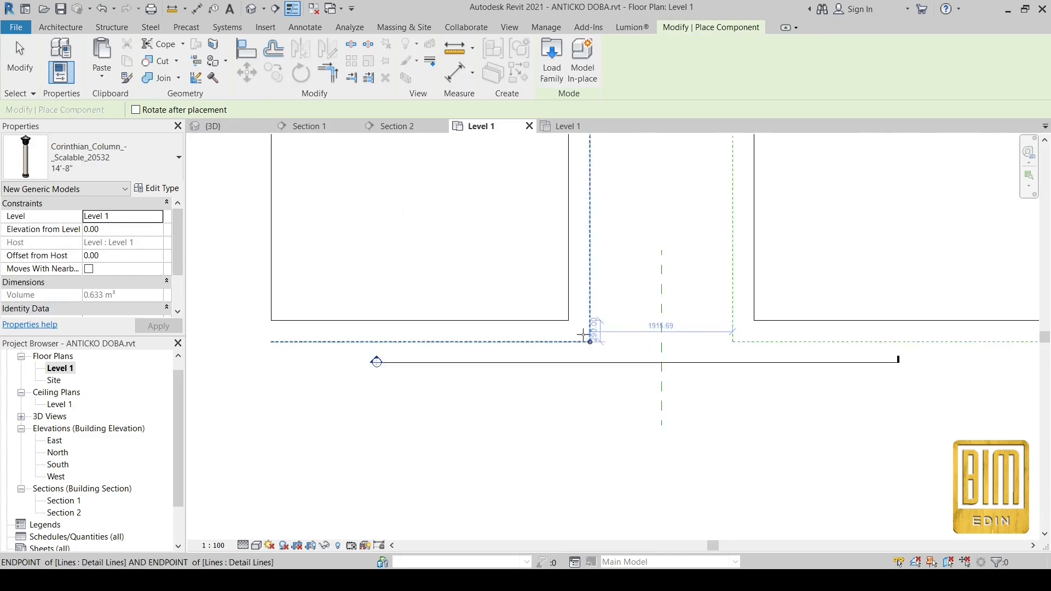
click(591, 337)
key(Escape)
key(Escape)
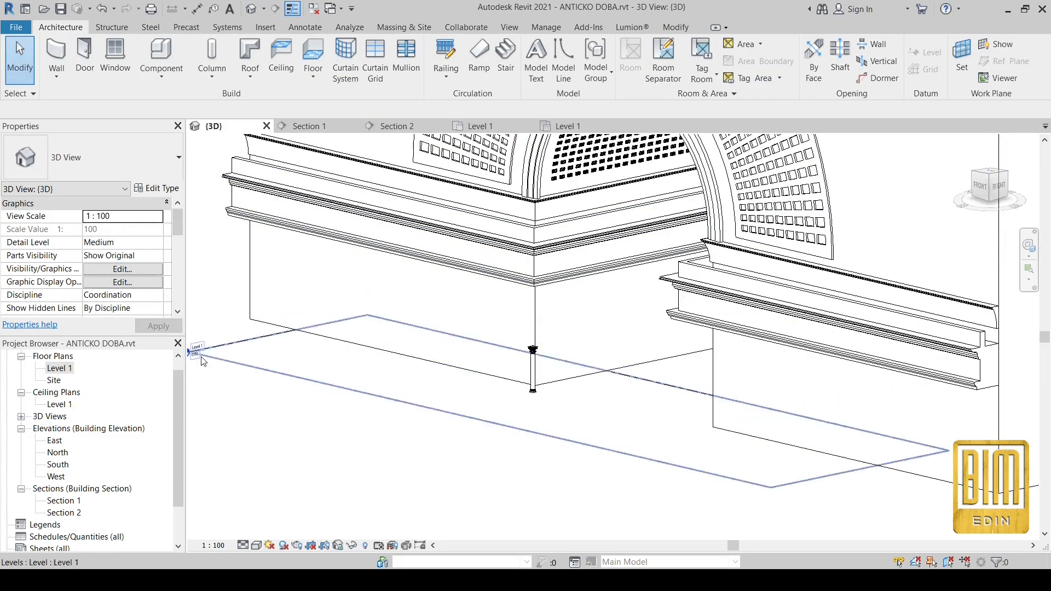
Step: Dimension the left pier's height from the floor to the underside of the cornice in Section 1
double_click(63, 500)
click(198, 9)
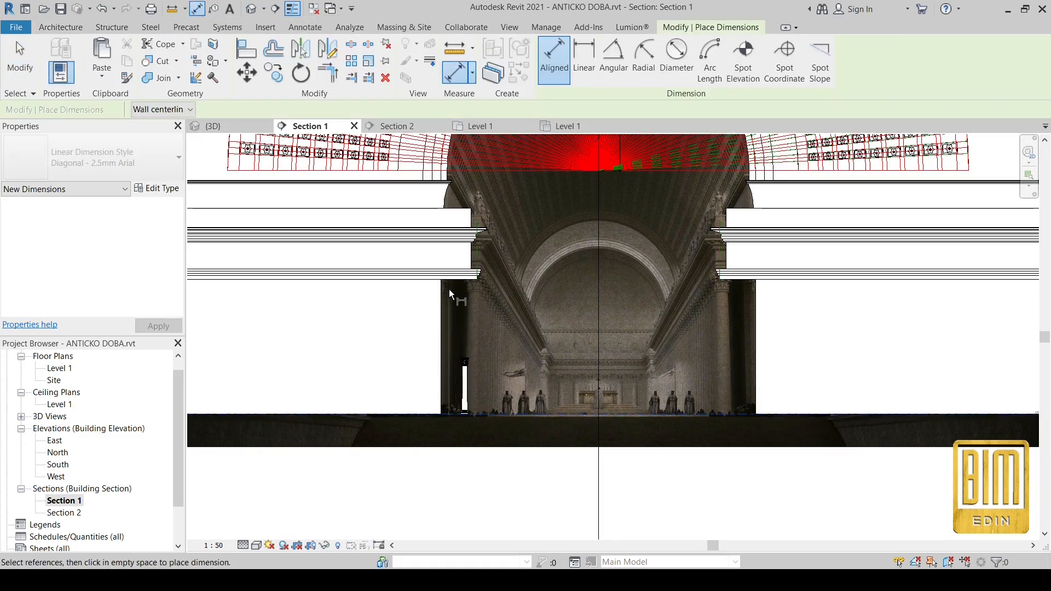
right_click(455, 283)
click(460, 288)
scroll(460, 288, up, 3)
click(276, 480)
scroll(511, 368, up, 3)
click(340, 226)
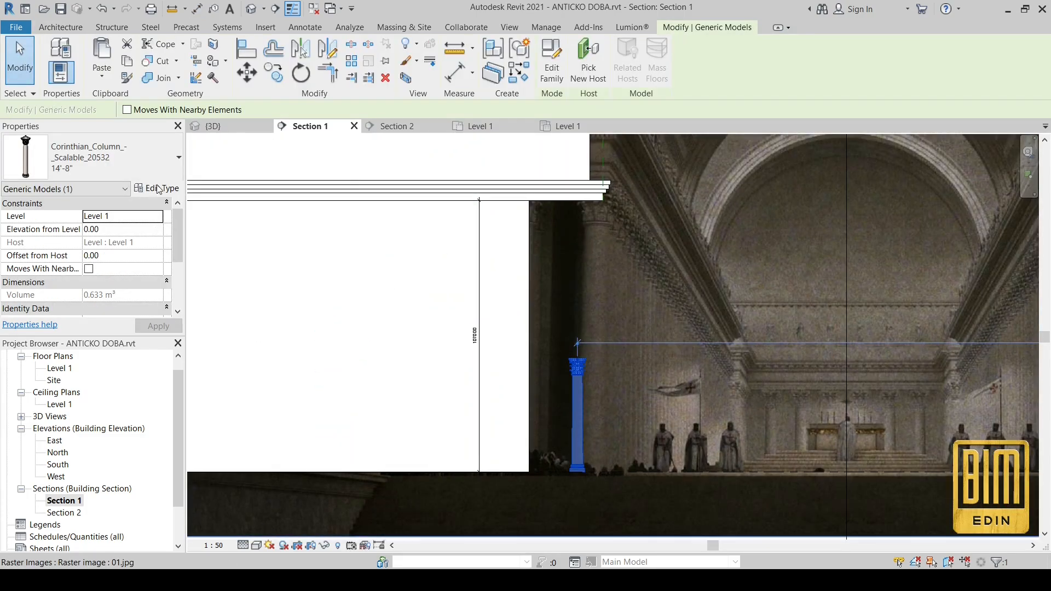
Step: Set the Corinthian column type's Column Height to 1070
click(157, 188)
click(251, 239)
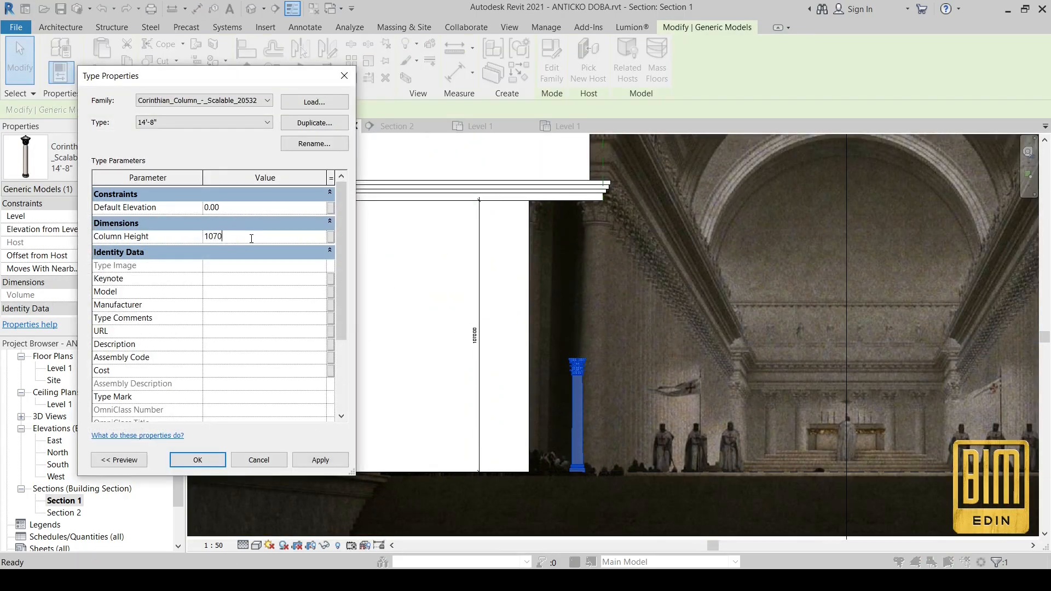
key(Return)
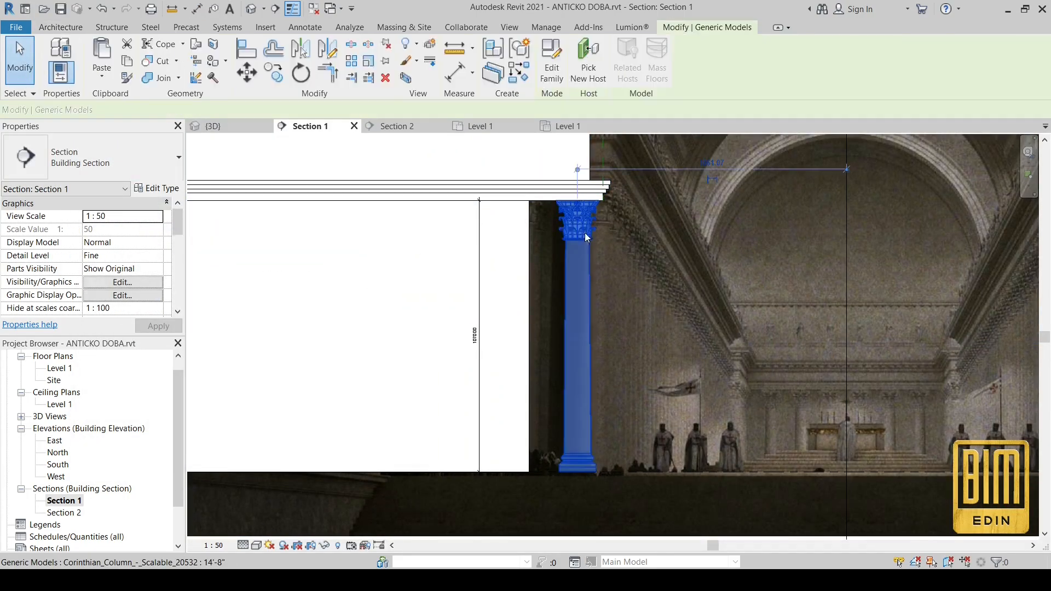
Step: Array the corner column into a row of 10 along the left pier's front side in the Level 1 plan
double_click(58, 369)
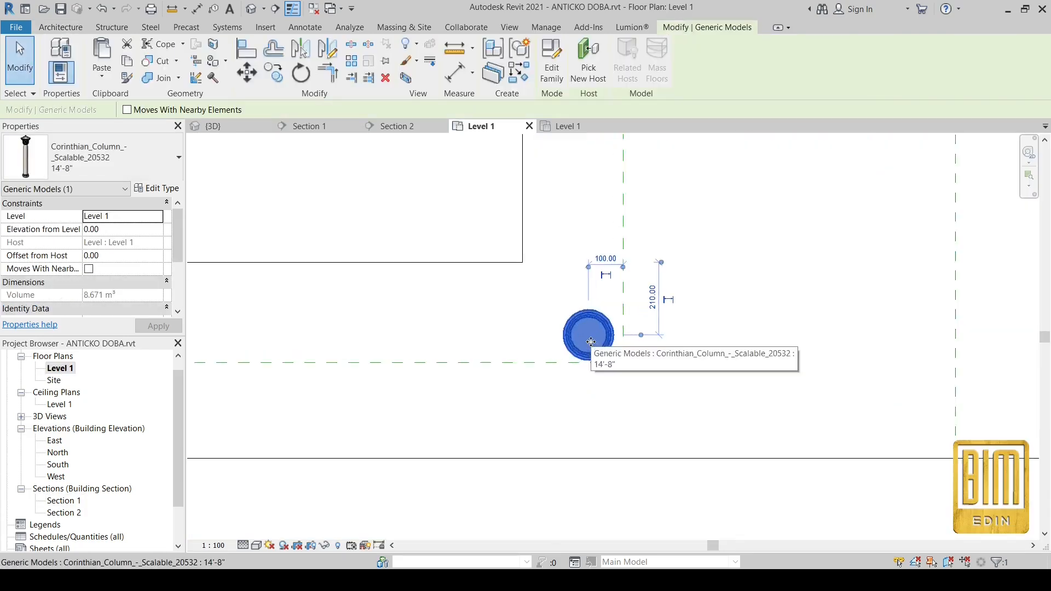
click(280, 76)
key(a)
key(r)
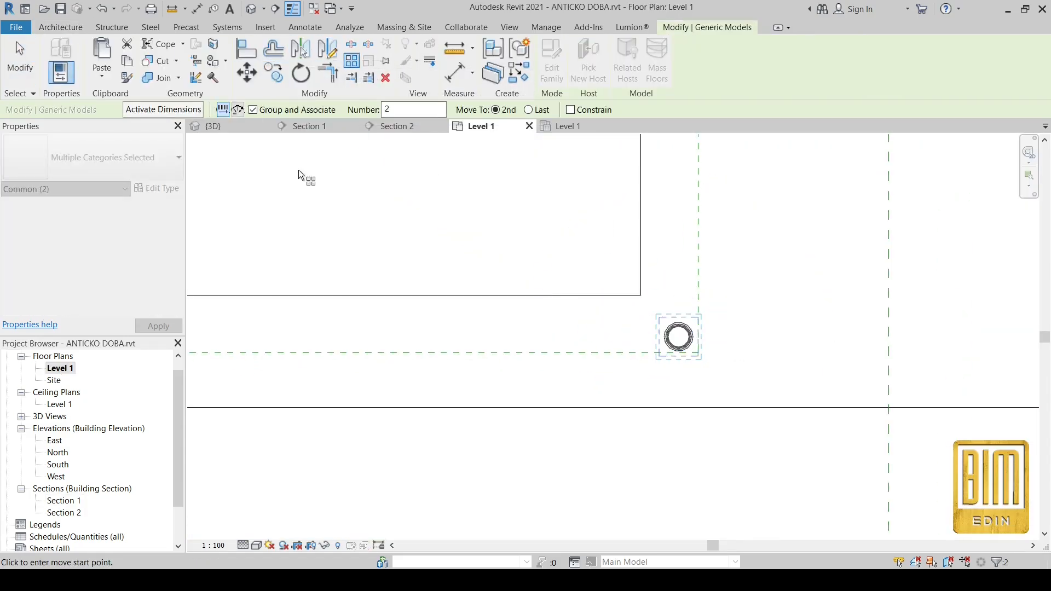
click(679, 336)
scroll(630, 331, down, 3)
middle_drag(299, 332, 338, 332)
scroll(338, 333, up, 2)
click(339, 331)
text(10)
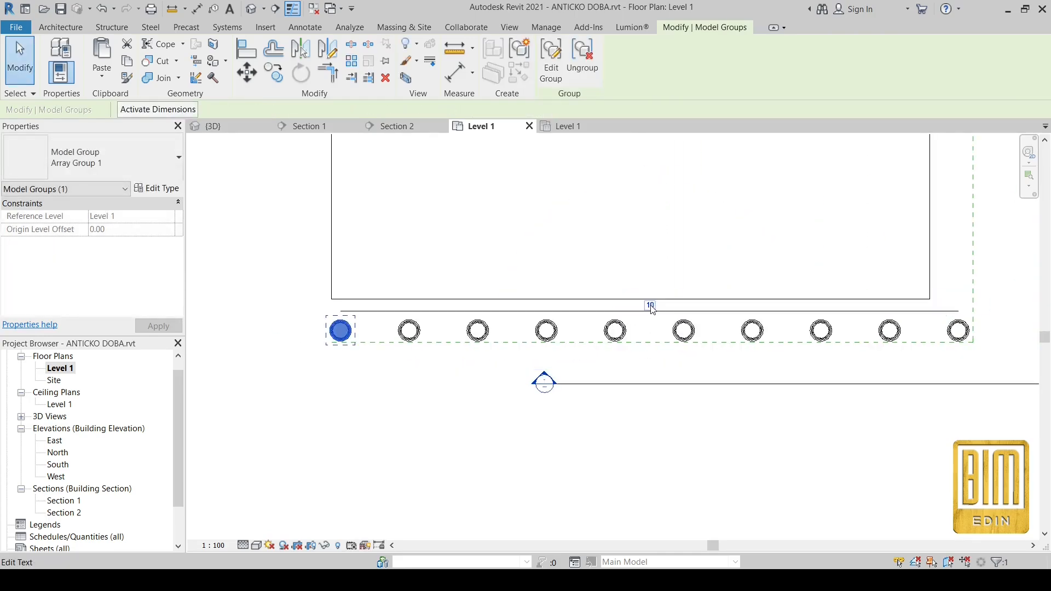
key(Return)
Step: Select all the arrayed column groups and mirror a copy to the pier's rear side about its centreline
scroll(652, 310, down, 3)
scroll(736, 355, up, 2)
right_click(330, 363)
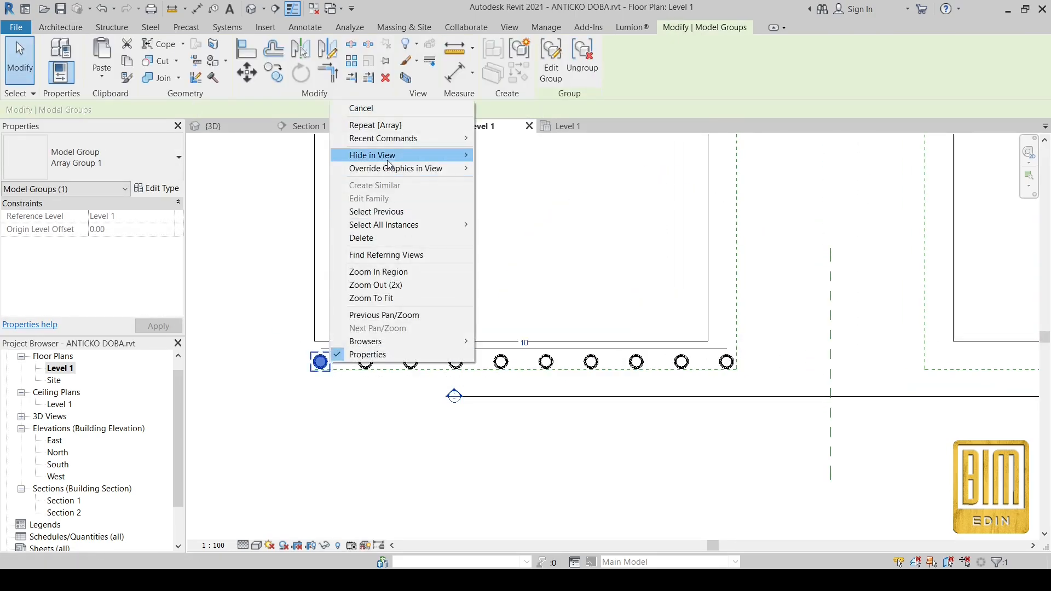
mouse_move(392, 225)
click(514, 225)
scroll(567, 414, down, 3)
click(327, 49)
click(637, 288)
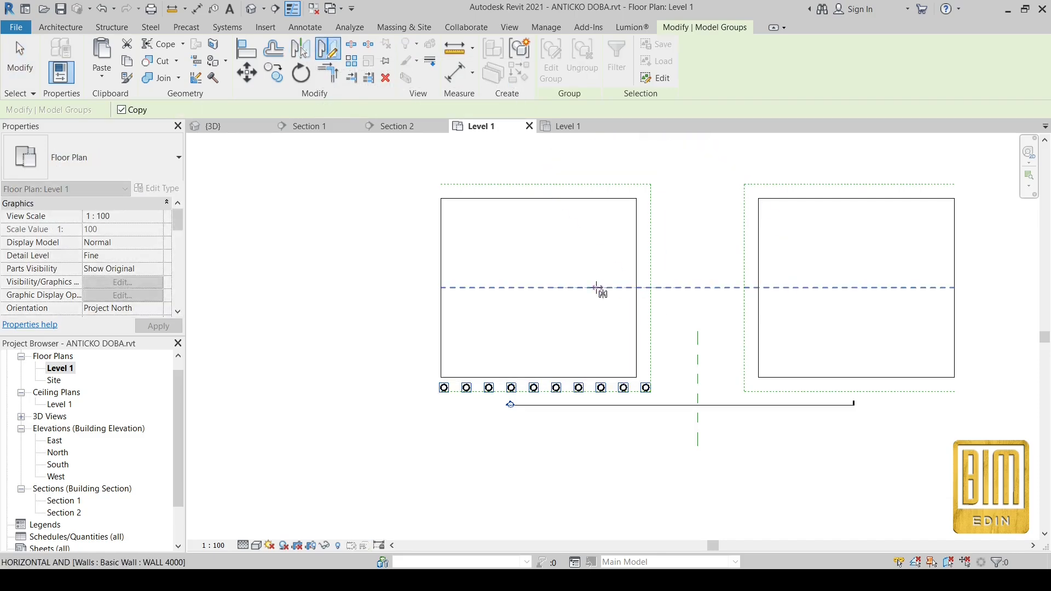
click(595, 288)
scroll(621, 215, up, 2)
key(Escape)
Step: Array the inner front corner column along the left pier's inner side, ending at the rear corner column
click(655, 482)
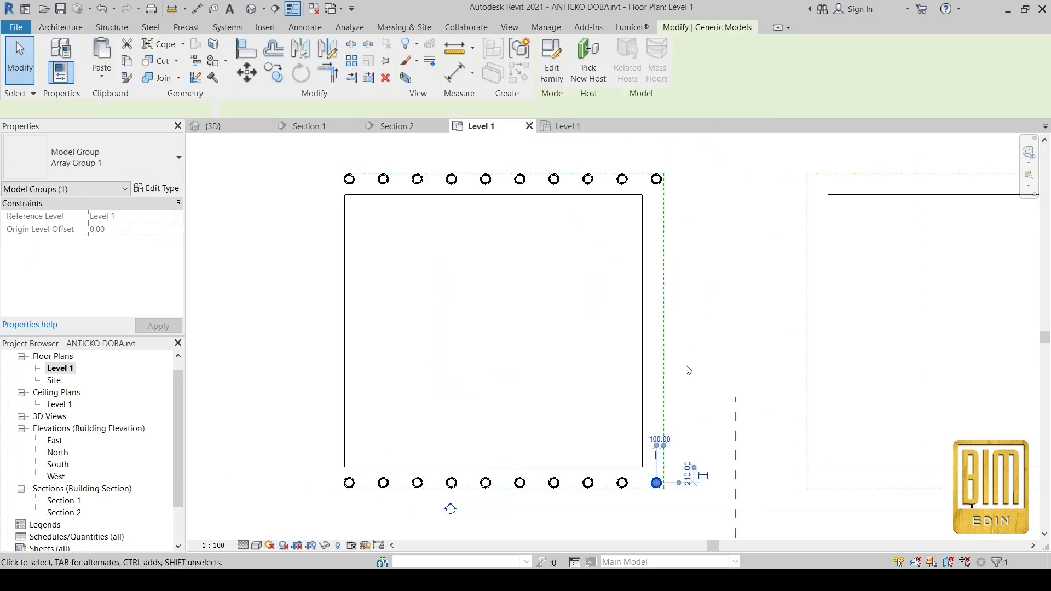
scroll(671, 484, up, 1)
click(351, 61)
scroll(652, 484, up, 2)
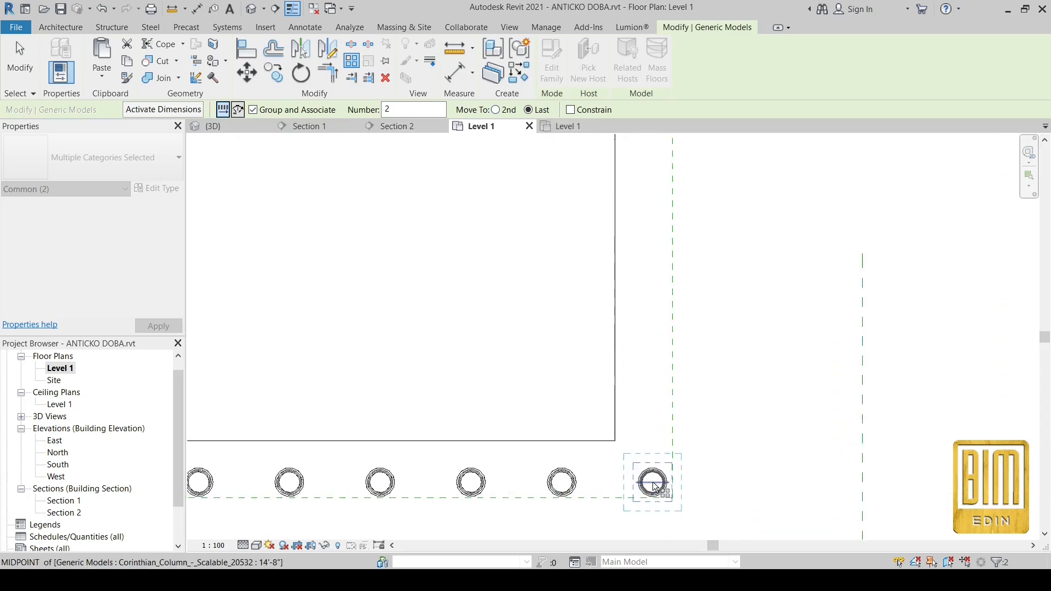
click(652, 482)
scroll(652, 483, down, 4)
scroll(651, 218, up, 5)
click(636, 224)
scroll(635, 231, down, 5)
key(Return)
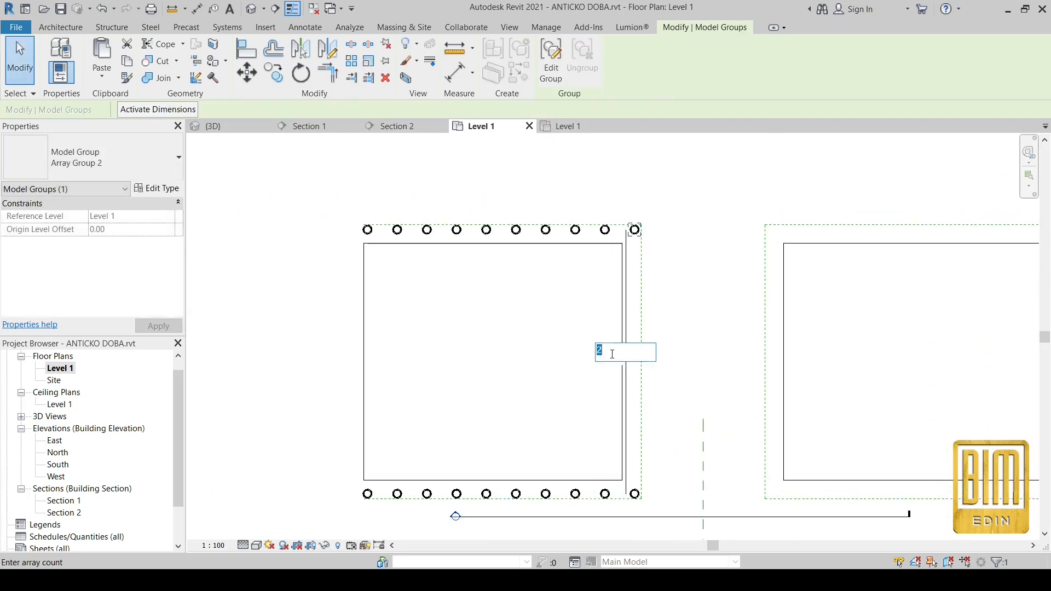
Step: Select all instances of the arrayed column groups and ungroup them into individual columns
scroll(640, 230, up, 2)
right_click(632, 236)
click(821, 359)
scroll(692, 246, down, 3)
click(477, 238)
right_click(477, 238)
click(670, 360)
click(581, 58)
Step: Remove the duplicate columns where the rows overlap at the left pier's two inner corners
scroll(664, 248, up, 4)
click(654, 233)
right_click(655, 237)
click(694, 210)
scroll(694, 210, down, 5)
scroll(678, 420, up, 4)
click(671, 421)
scroll(709, 404, down, 3)
Step: Select all the Corinthian columns, mirror them onto the opposite pier and view the colonnades in 3D
right_click(597, 416)
click(797, 388)
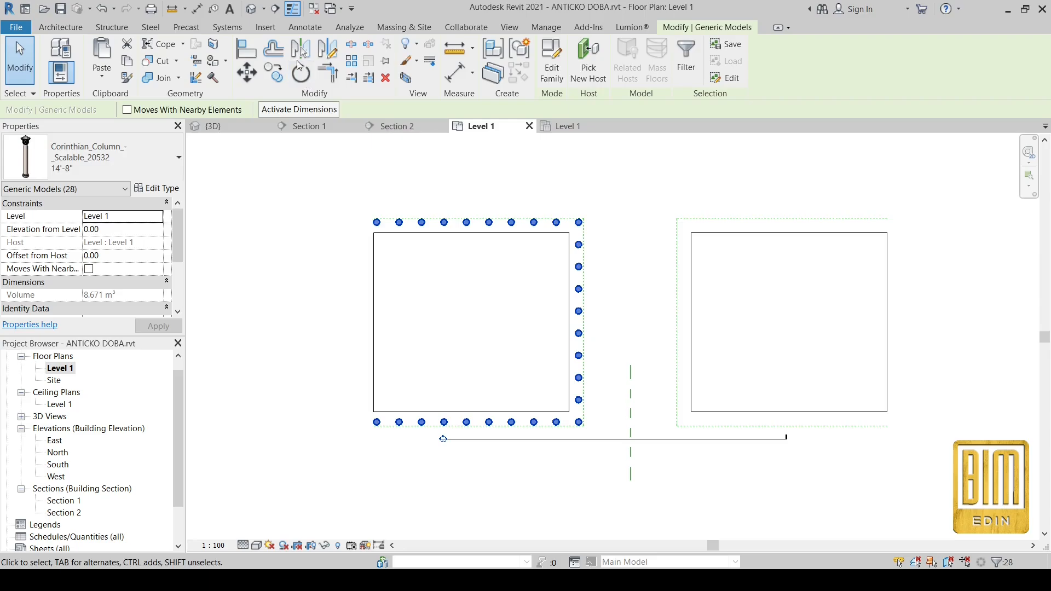
key(Escape)
key(ctrl+Tab)
scroll(552, 340, down, 5)
shift+middle_drag(553, 340, 608, 474)
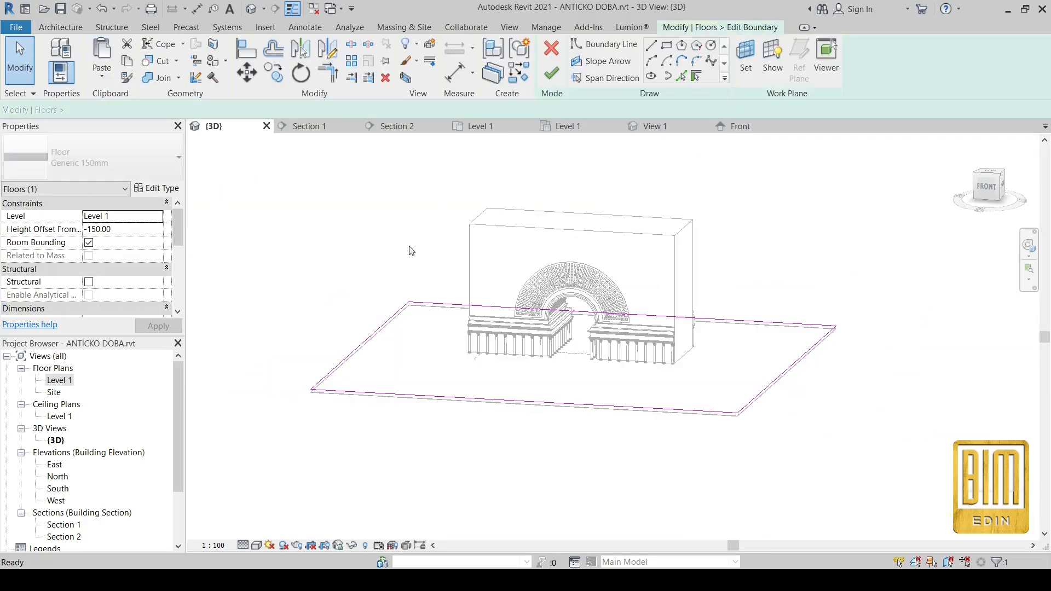
Step: Align and drag the floor boundary edges to fit in front of the piers, and accept the Generic 150mm 2 layer structure
key(a)
key(l)
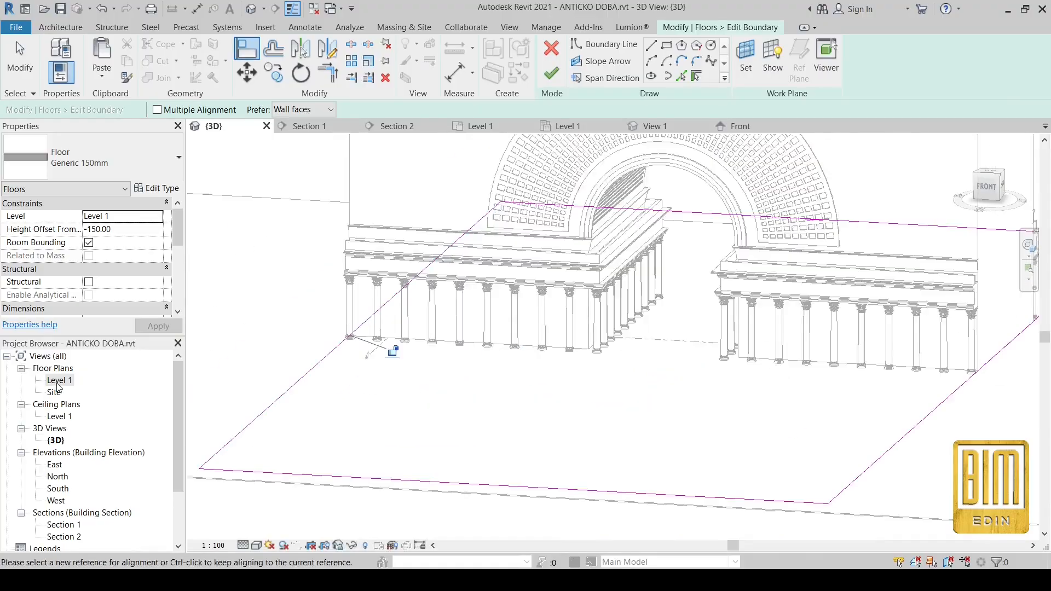
double_click(58, 382)
click(585, 234)
scroll(539, 298, down, 6)
key(Escape)
drag(568, 494, 564, 377)
scroll(561, 378, up, 4)
drag(535, 373, 536, 399)
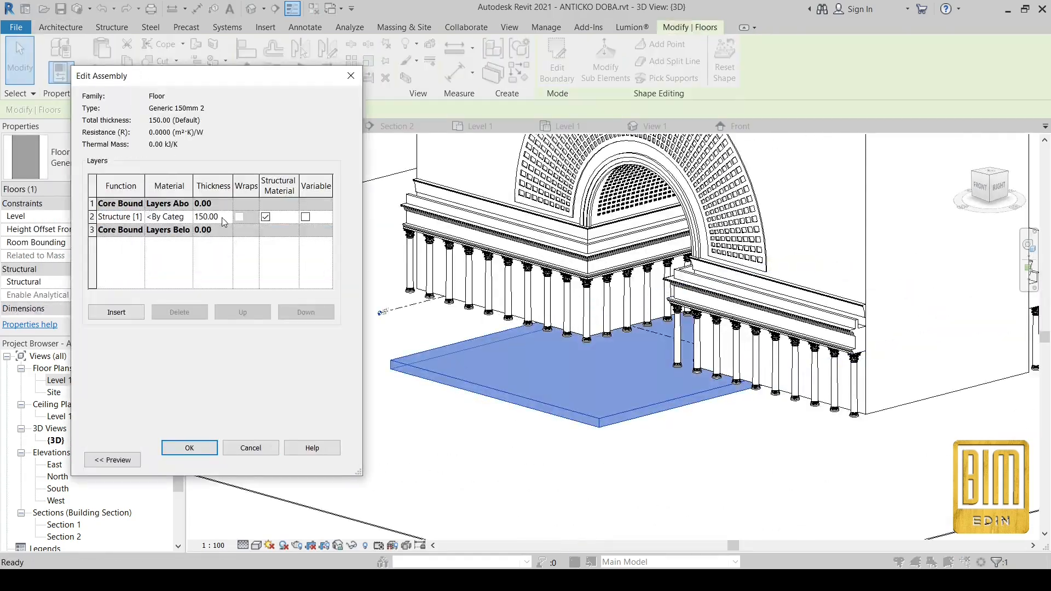
click(189, 448)
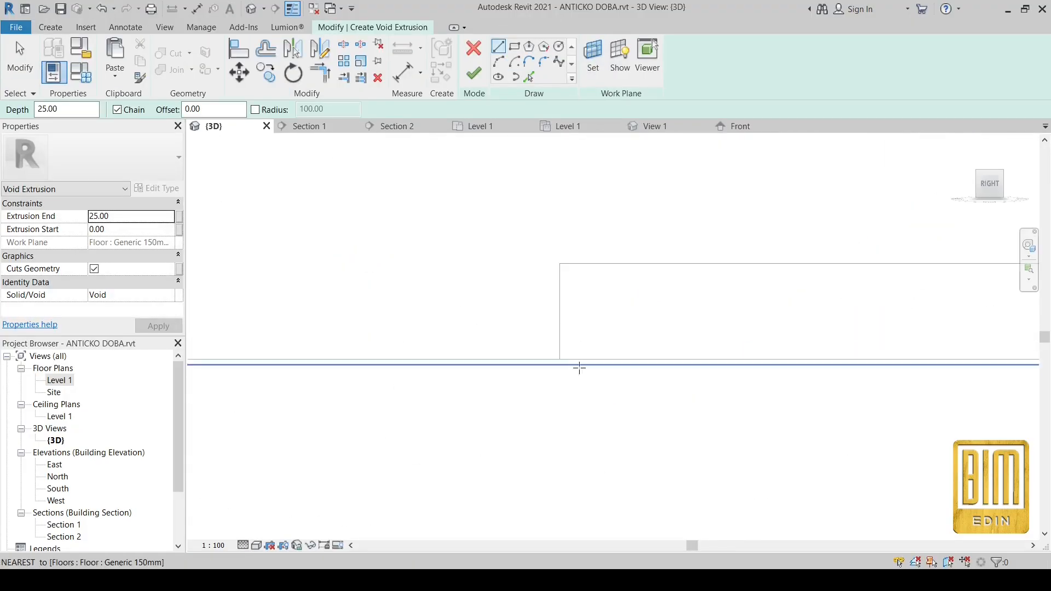
Step: Sketch a stepped void extrusion profile on the platform's side and cut a flight of steps into its front edge
scroll(561, 355, up, 5)
click(553, 370)
click(553, 342)
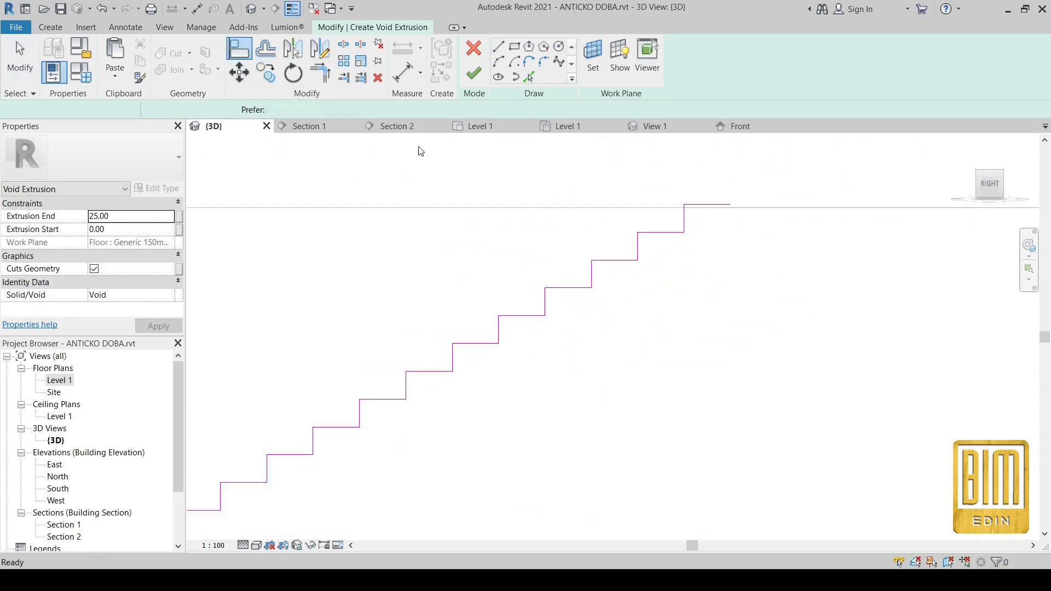
key(Escape)
scroll(637, 250, up, 2)
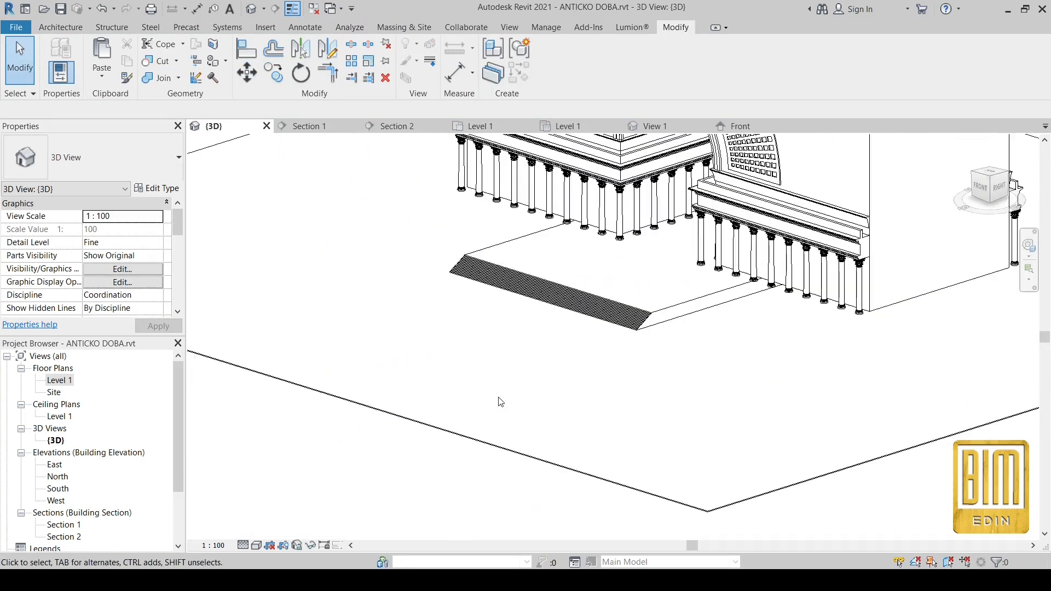
Step: Save the project as a new file named ANTICKO DOBA FINAL.rvt
scroll(553, 357, down, 3)
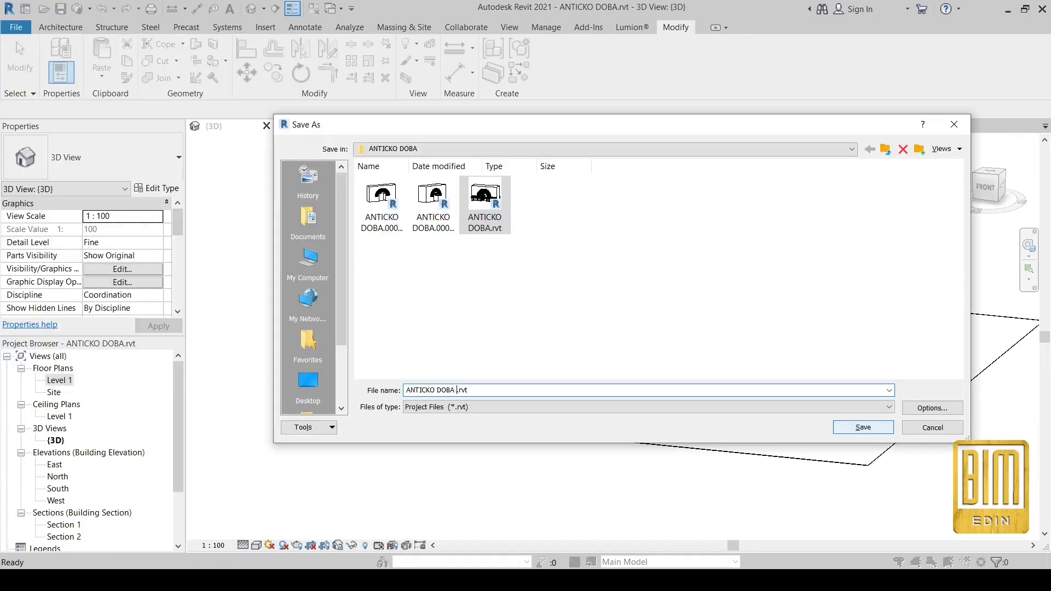
text(FINAL)
click(859, 427)
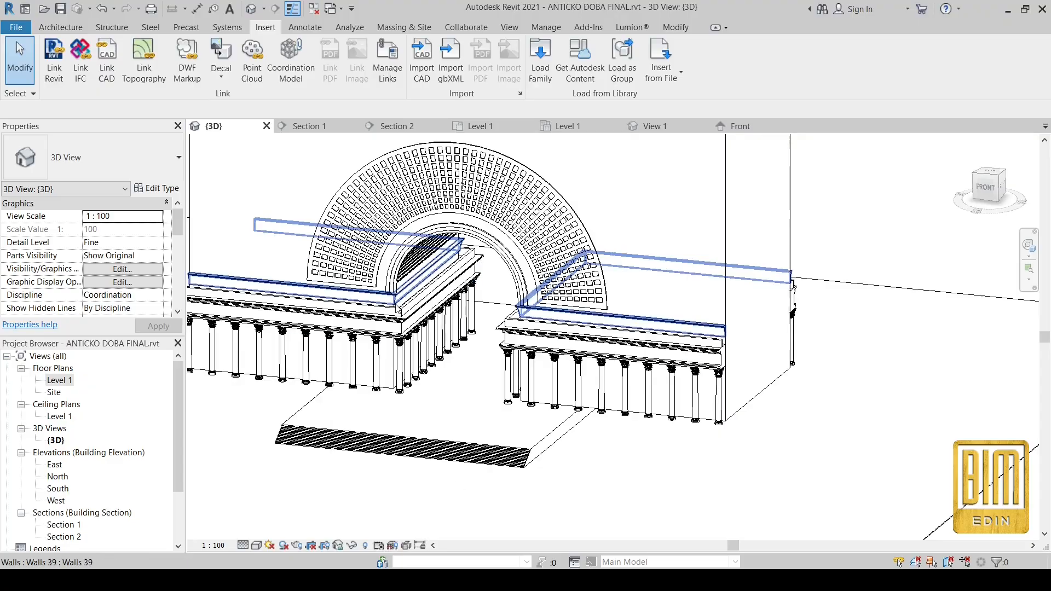
Step: Place a Sculpture_Statue_Artwork_12590 component on the platform near the left pier's inner corner column
key(c)
key(m)
scroll(392, 387, up, 3)
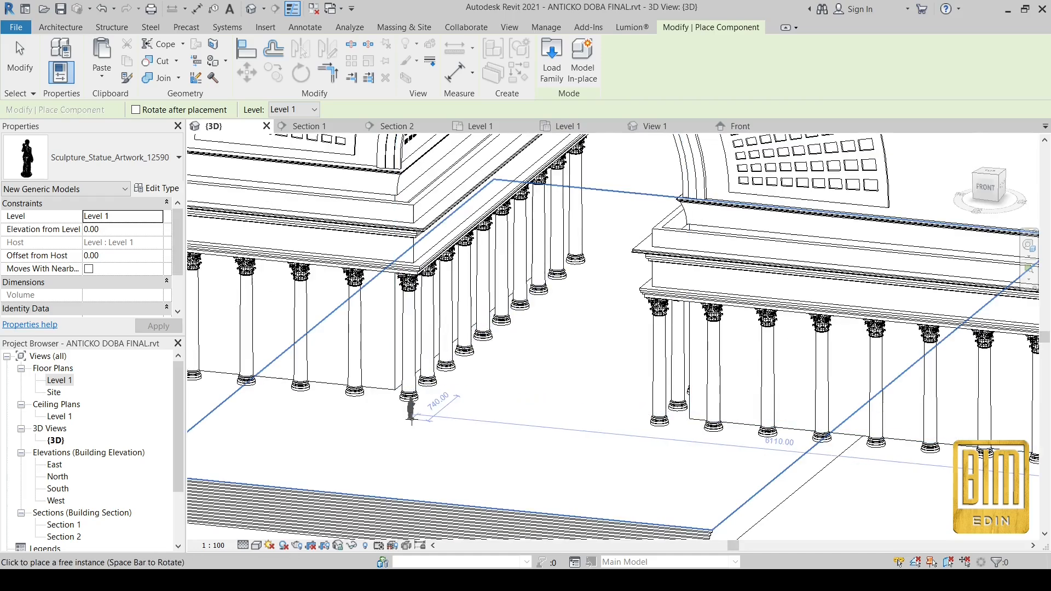
click(28, 68)
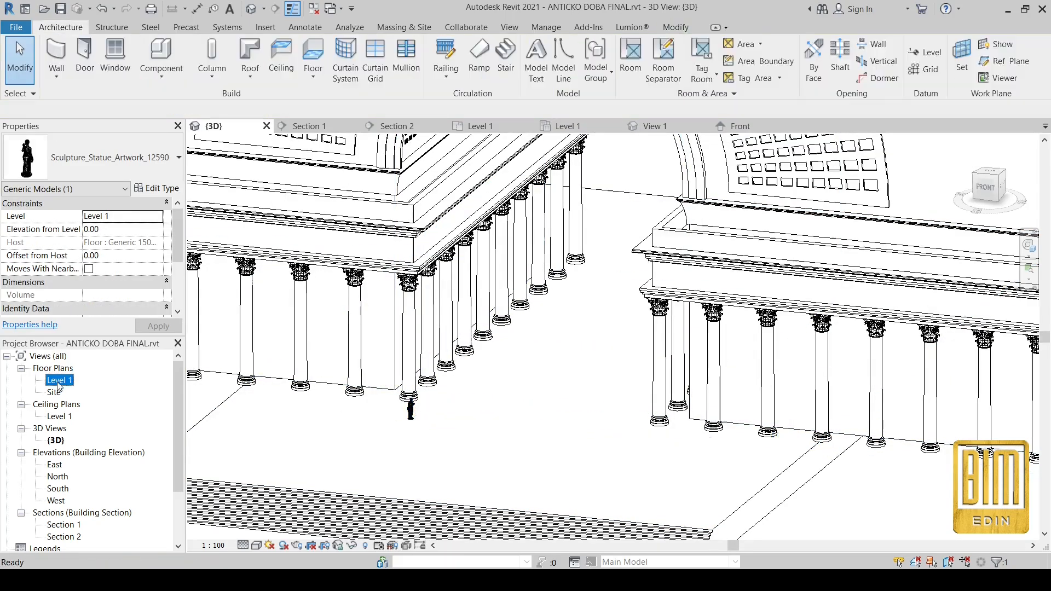
Step: Compare the statue's position and size with the knights in the Section 1 reference image, also checking the Level 1 plan
double_click(58, 381)
scroll(554, 197, up, 2)
double_click(554, 197)
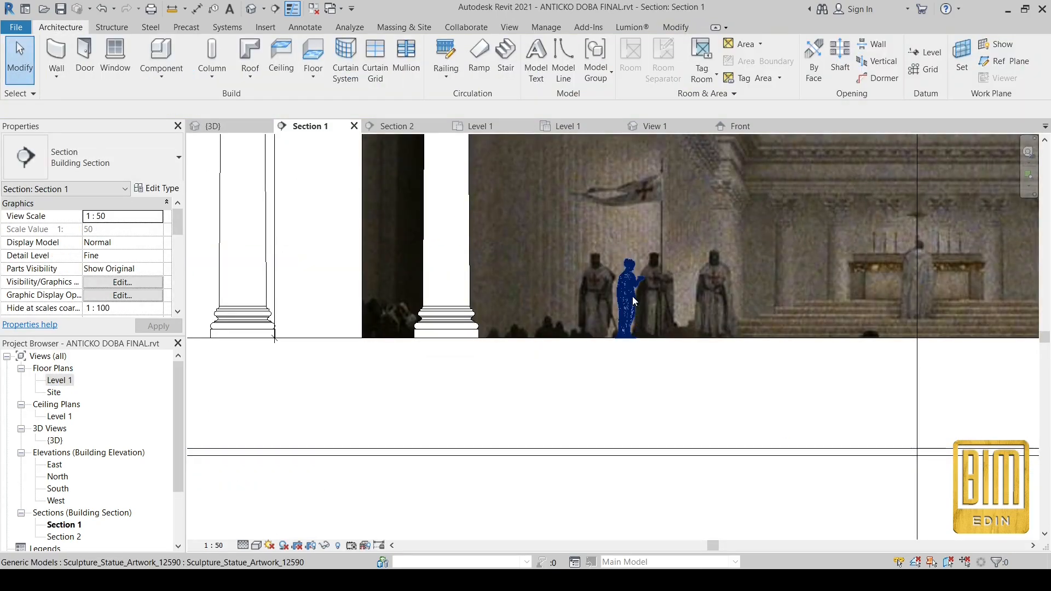
click(633, 297)
double_click(63, 381)
scroll(520, 216, up, 2)
right_click(530, 286)
click(568, 329)
scroll(563, 325, down, 3)
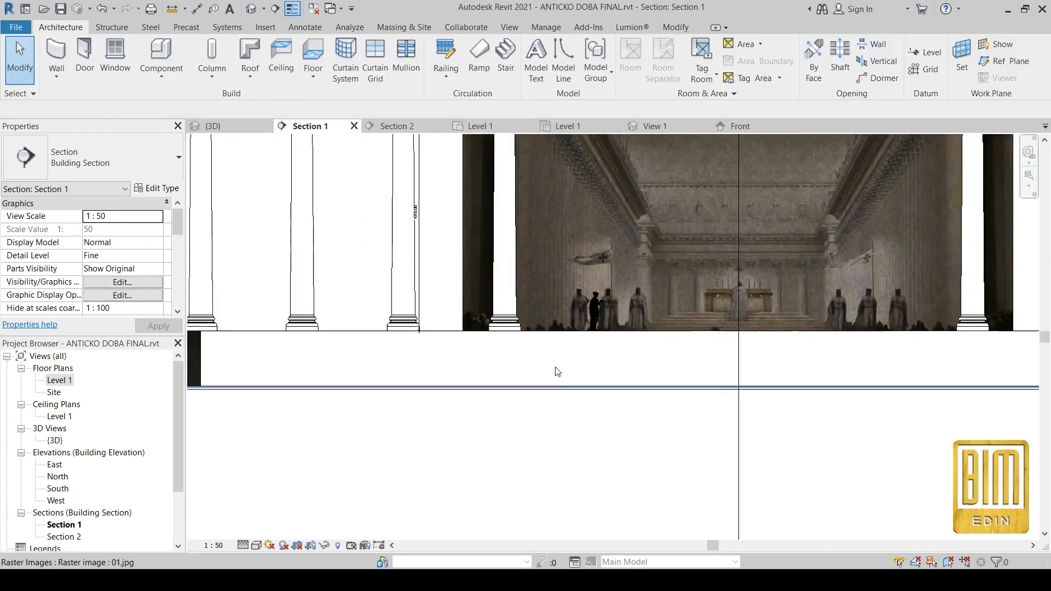
scroll(567, 360, down, 3)
scroll(570, 351, up, 2)
click(570, 340)
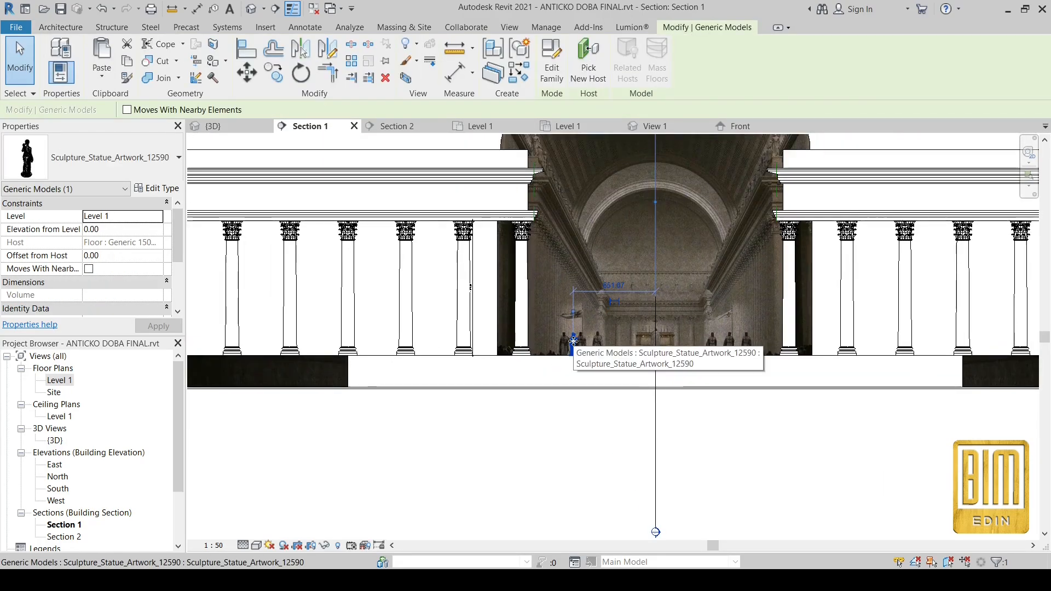
Step: Move the statue from the platform up onto the ledge of the left entablature above the inner corner column in Section 1
drag(532, 344, 521, 339)
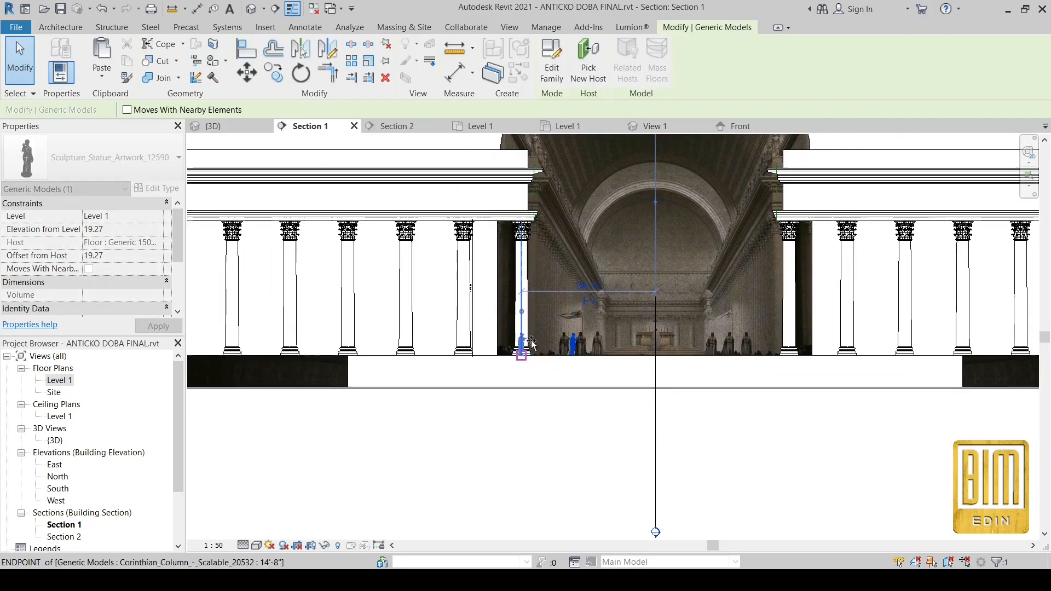
key(a)
key(l)
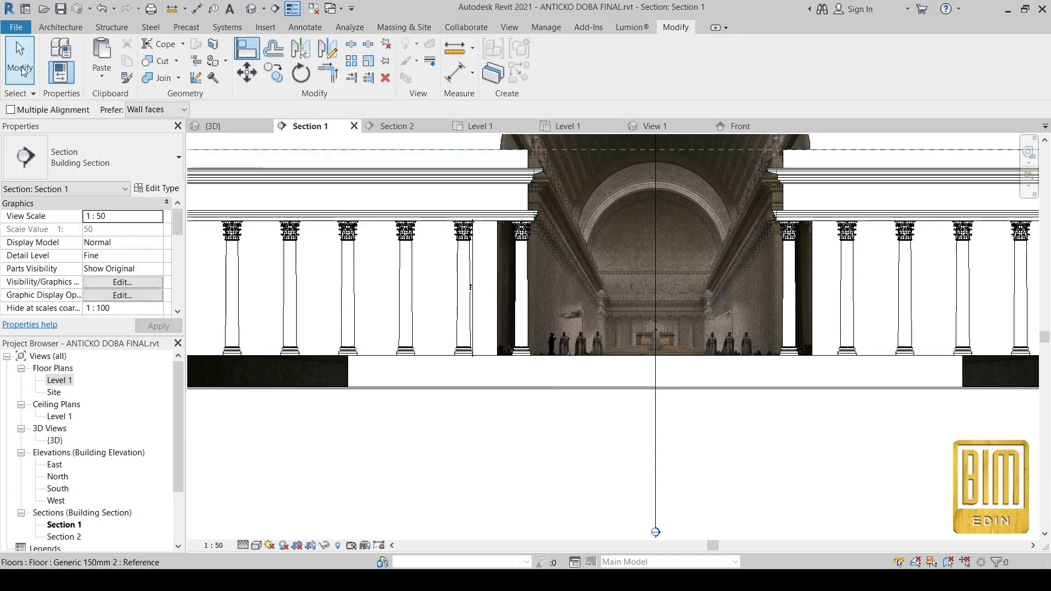
click(552, 349)
key(m)
key(v)
click(552, 356)
click(528, 149)
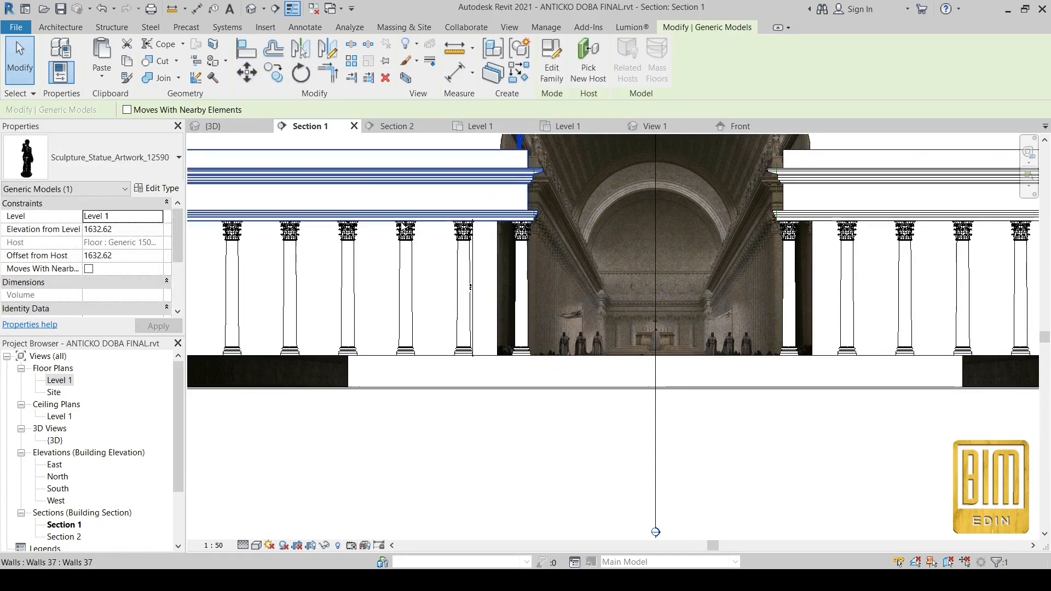
Step: Inspect the raised statue's position on the left entablature in the 3D view
click(214, 125)
scroll(405, 197, up, 9)
click(419, 230)
drag(418, 237, 501, 253)
scroll(507, 306, down, 9)
scroll(507, 306, down, 6)
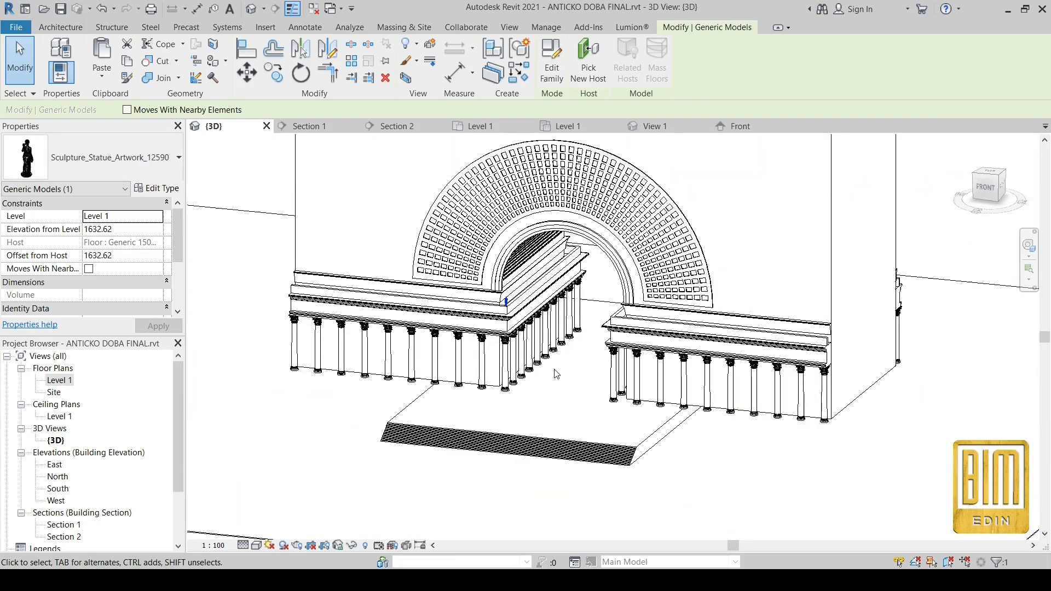
scroll(564, 345, down, 5)
scroll(99, 438, down, 1)
scroll(109, 268, down, 3)
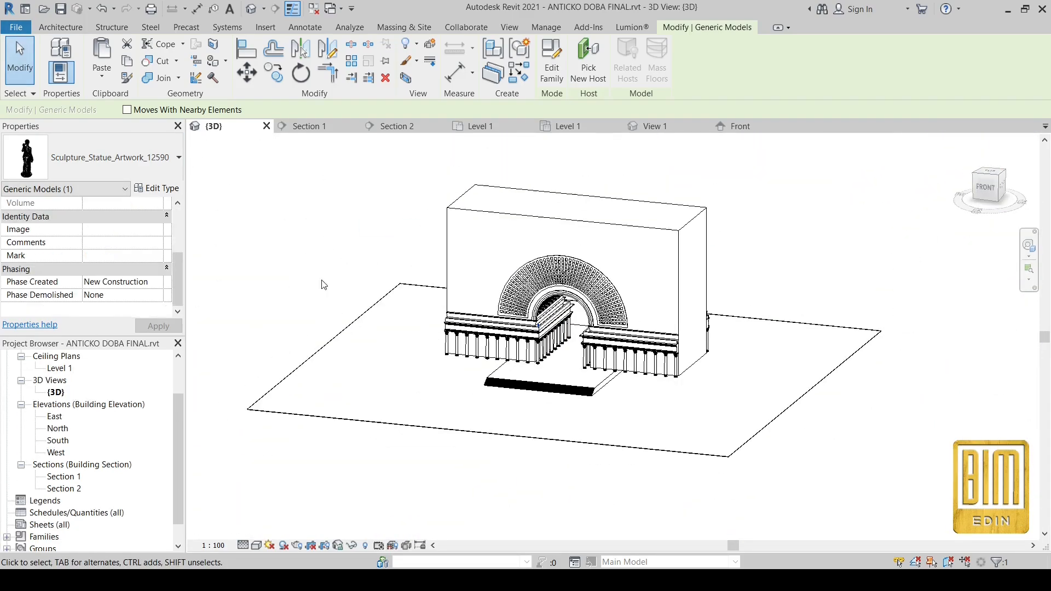
Step: Lower the top of the 3D view's section box to just above the entablature ledges to expose the statue
click(392, 309)
scroll(111, 263, down, 4)
click(316, 173)
drag(564, 213, 565, 262)
scroll(565, 274, up, 1)
drag(564, 259, 564, 320)
scroll(564, 321, up, 8)
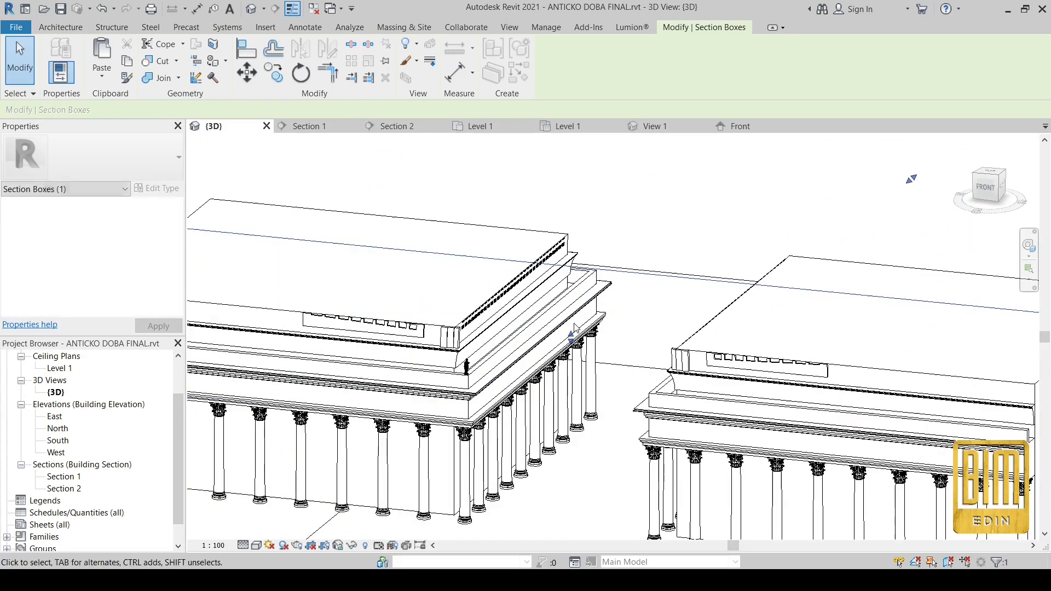
Step: Reposition the statue in the top view so it stands on the ledge at the left entablature's front inner corner
scroll(566, 334, down, 8)
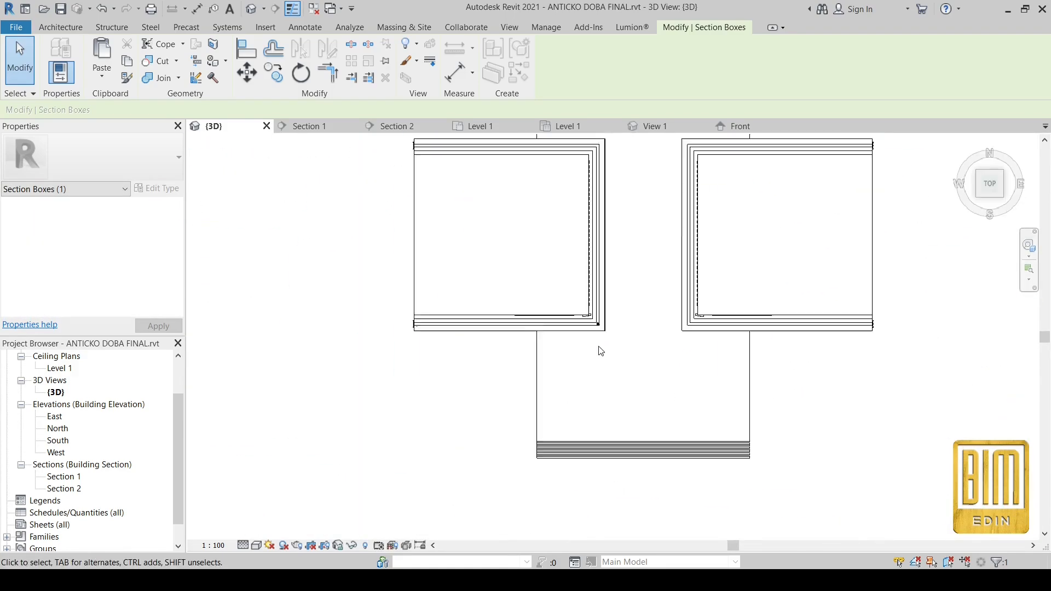
scroll(601, 352, up, 5)
scroll(617, 301, up, 1)
click(617, 301)
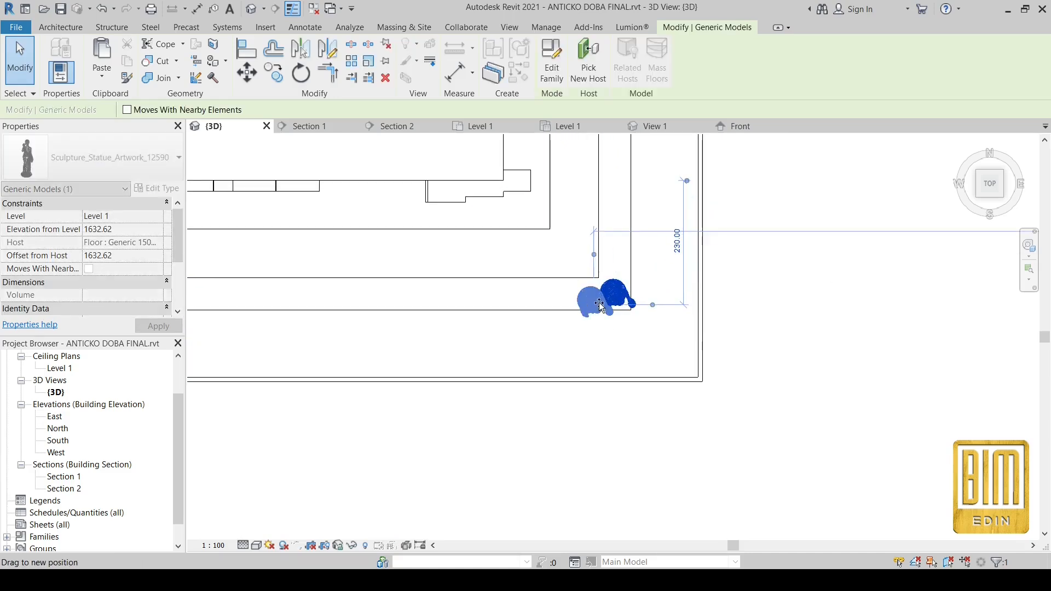
scroll(617, 300, up, 1)
scroll(617, 299, down, 3)
Step: Try to array the statue along the left entablature's front ledge as 15 members, with the last at its outer end
key(a)
key(r)
scroll(614, 294, up, 3)
click(615, 275)
scroll(615, 276, down, 6)
scroll(338, 275, up, 6)
click(344, 284)
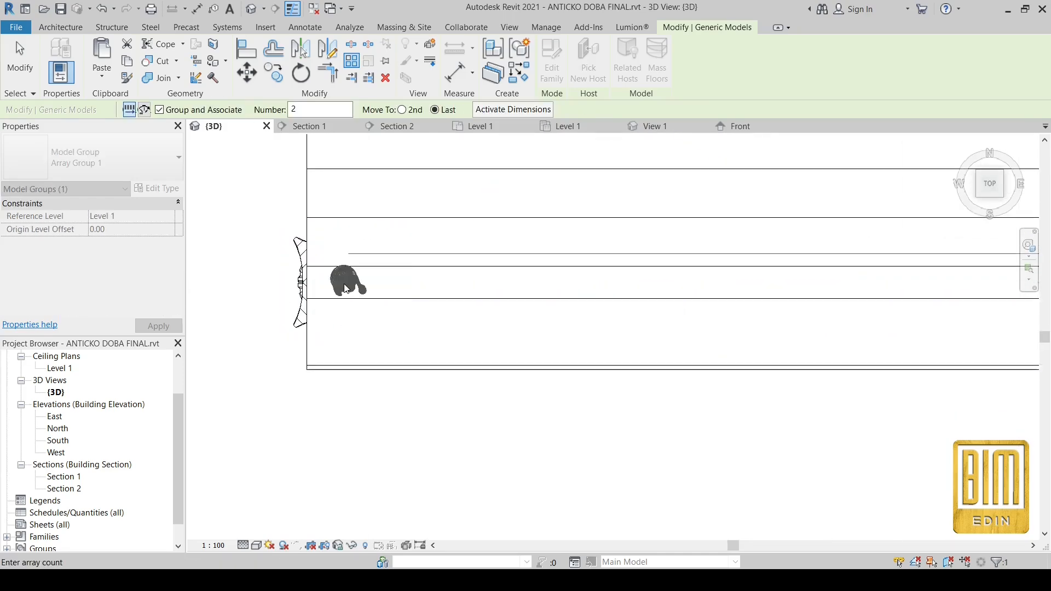
scroll(345, 289, down, 3)
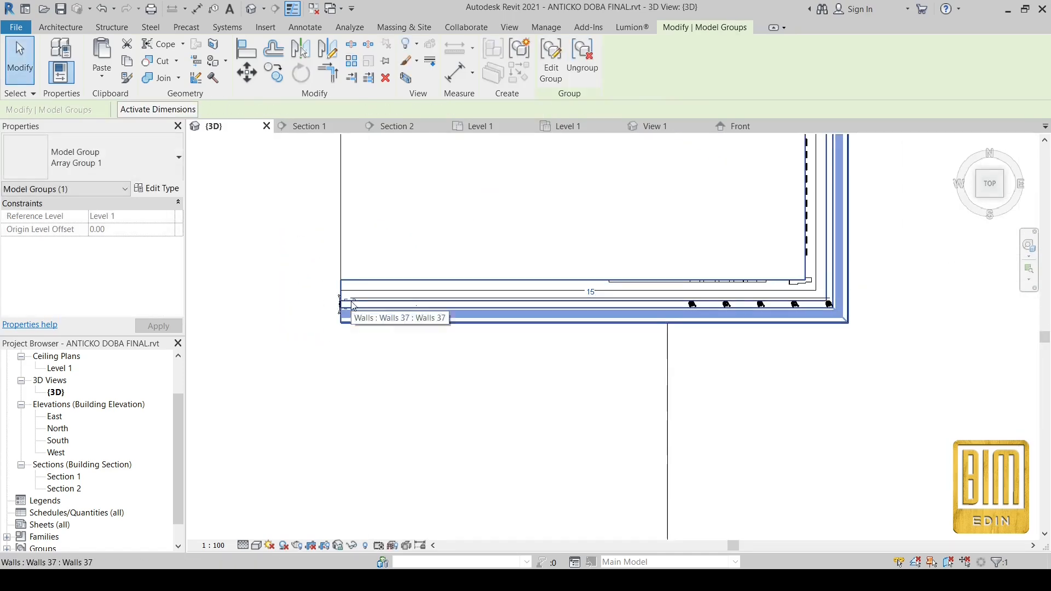
shift+middle_drag(413, 395, 423, 314)
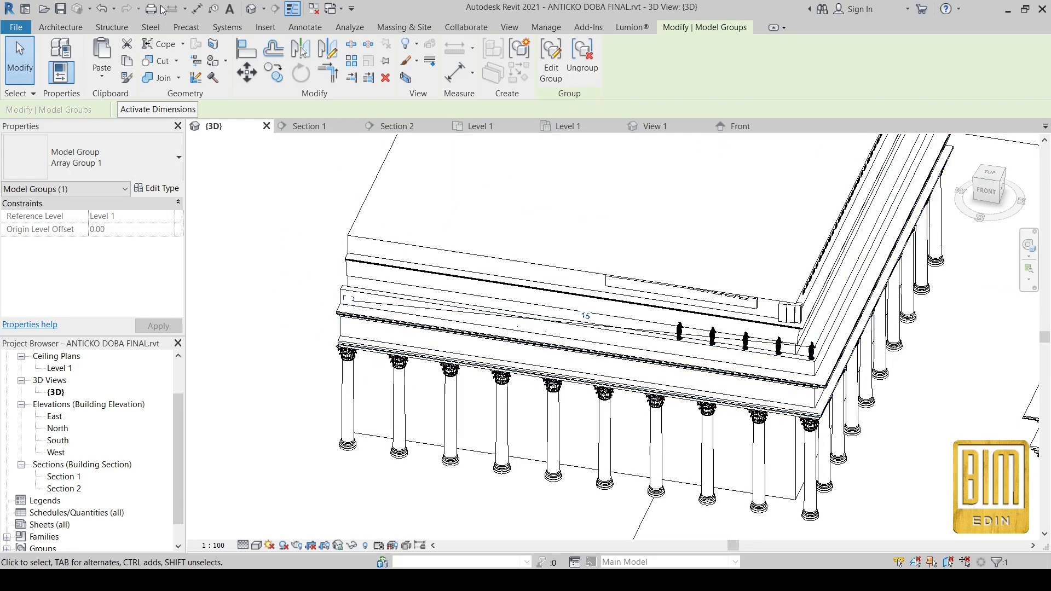
Step: Undo the statue array along the left entablature's front ledge
click(102, 9)
click(987, 190)
scroll(815, 318, up, 7)
click(710, 301)
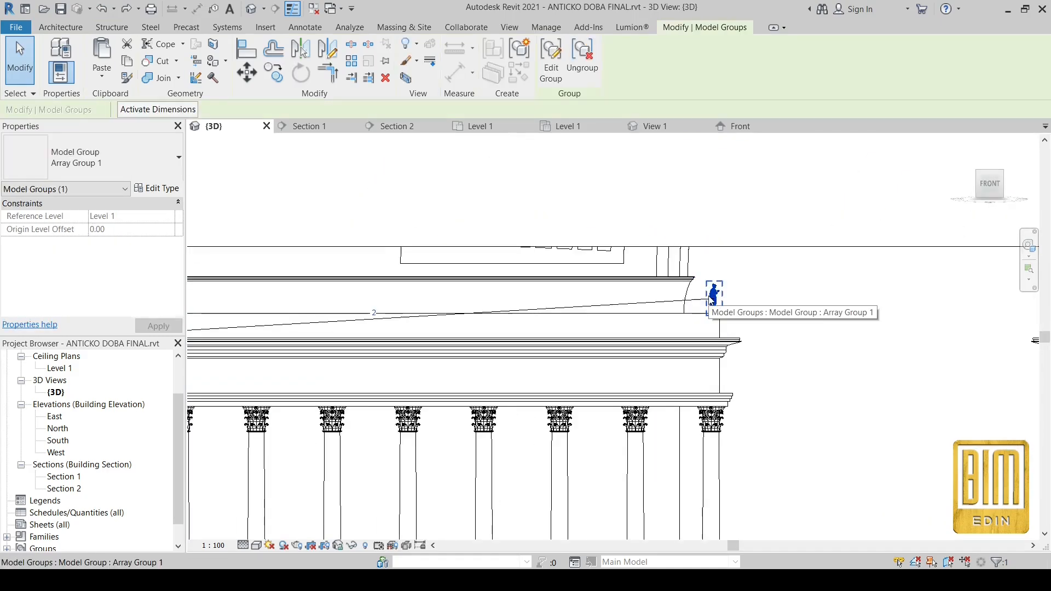
click(105, 11)
Step: Start a grouped linear array of the statue in the front view, constrained and spaced to the last member
click(618, 387)
scroll(675, 276, down, 1)
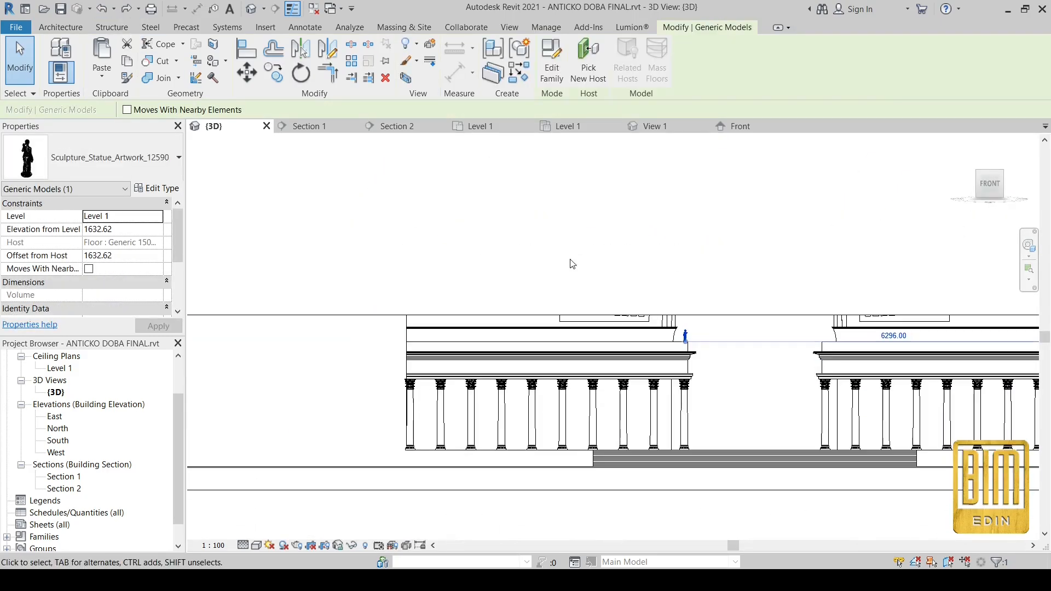
scroll(689, 353, up, 5)
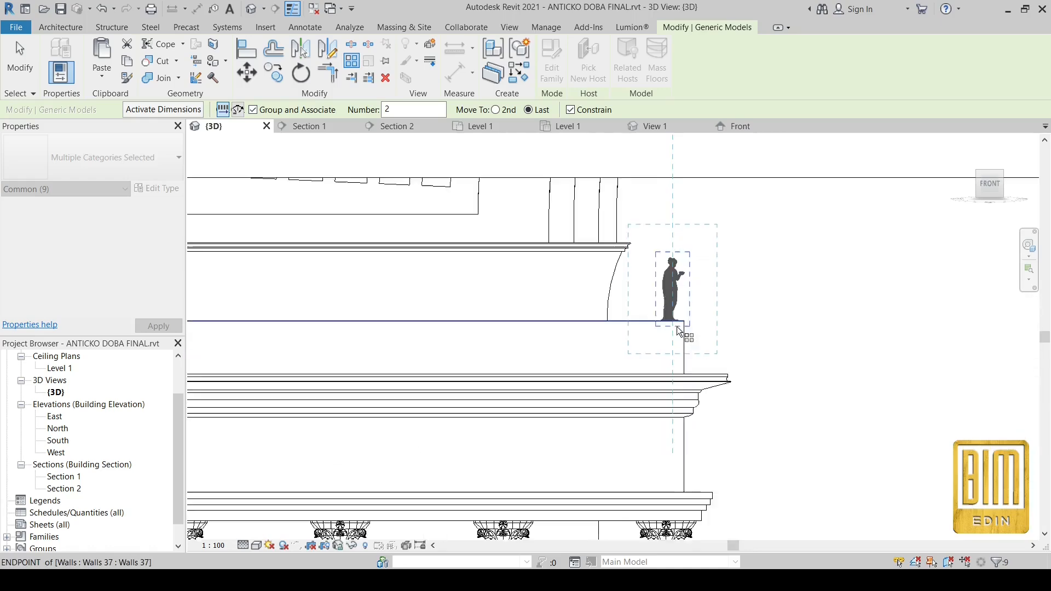
click(674, 321)
scroll(671, 320, down, 5)
scroll(395, 319, up, 4)
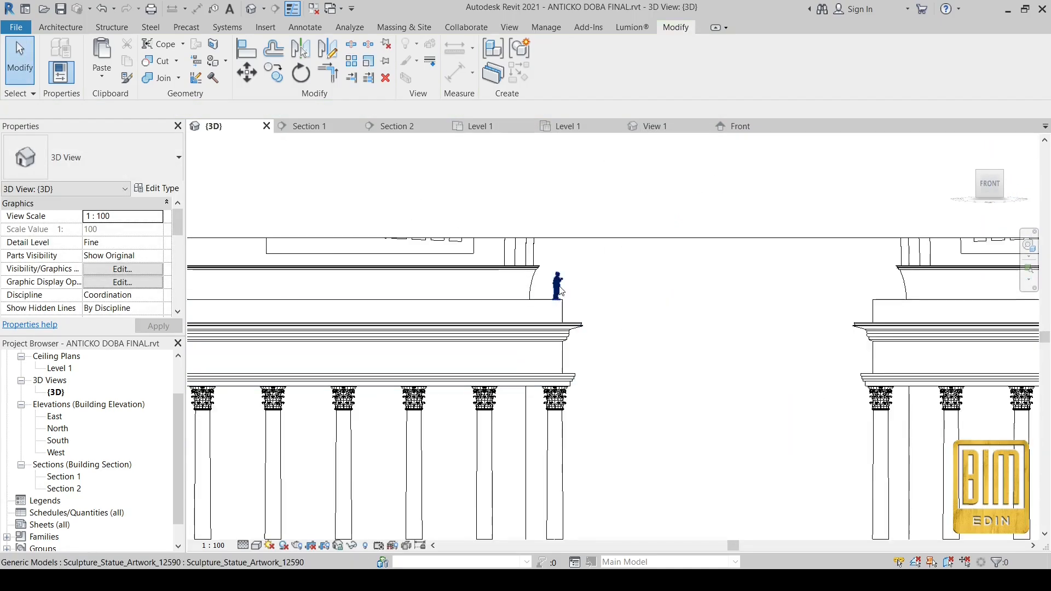
Step: Copy the corner statue along the parapet to positions above the next three columns
click(558, 286)
click(283, 77)
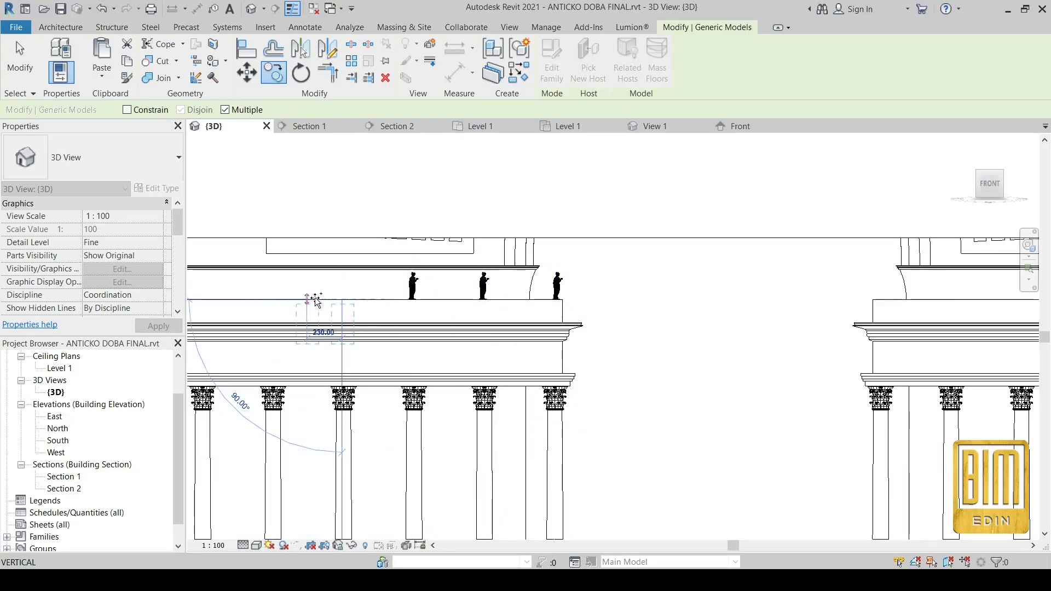
click(101, 8)
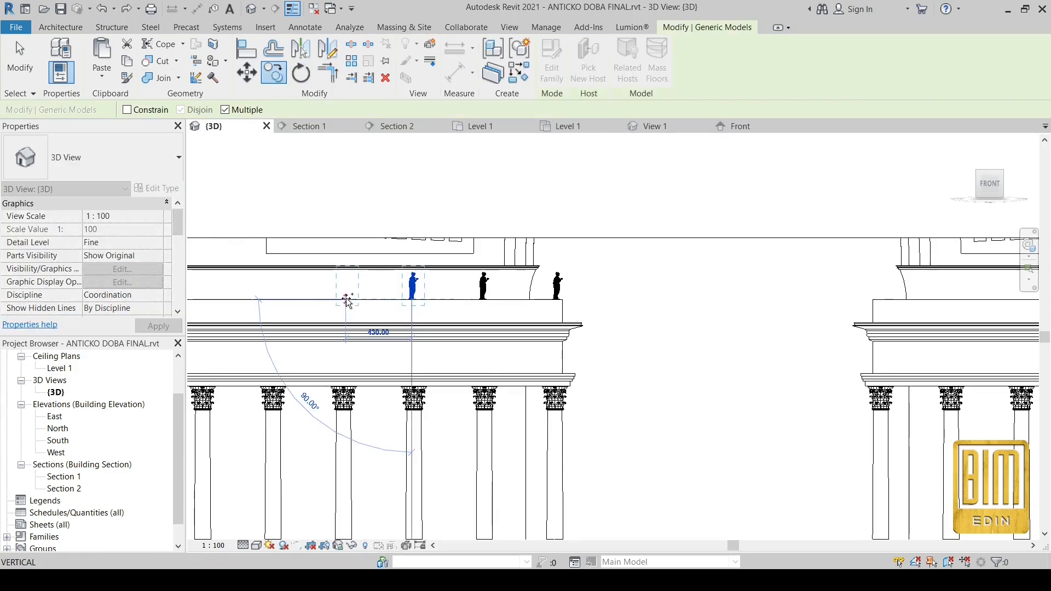
middle_drag(313, 284, 422, 283)
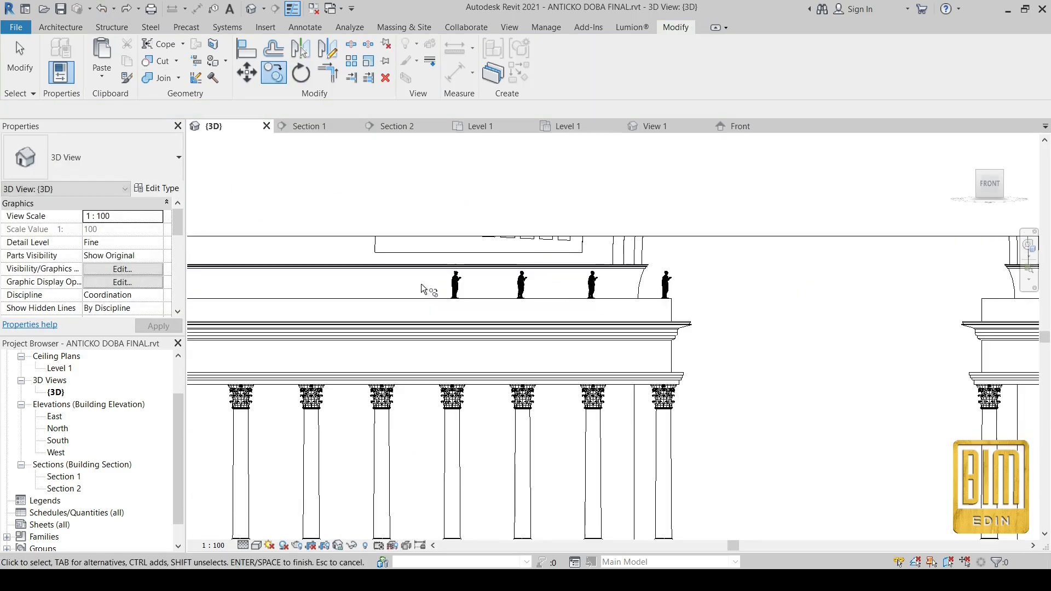
click(464, 283)
ctrl+click(524, 285)
ctrl+click(594, 286)
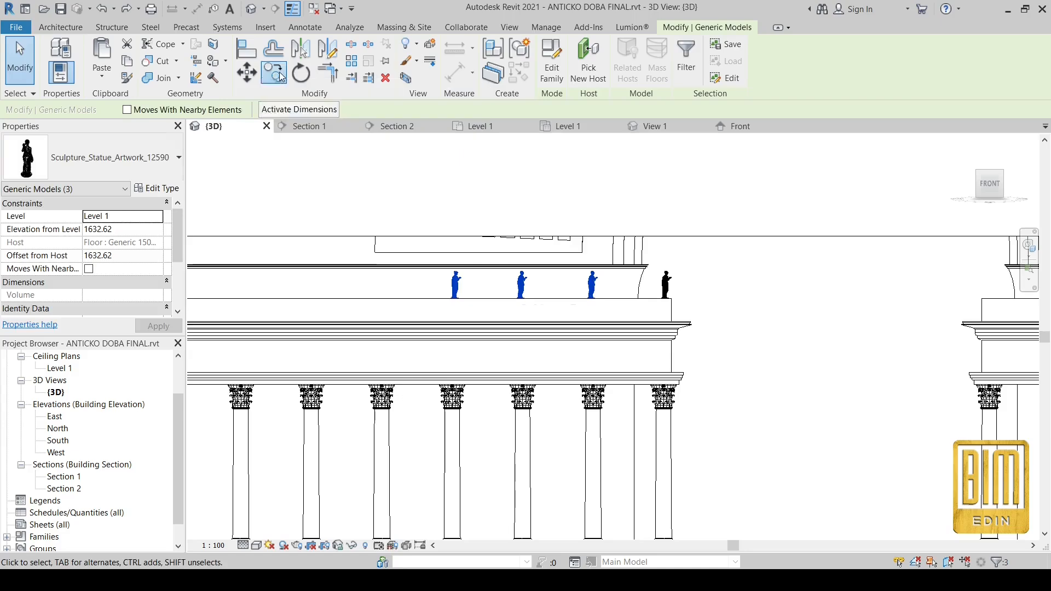
click(275, 75)
scroll(579, 344, down, 3)
scroll(579, 343, up, 3)
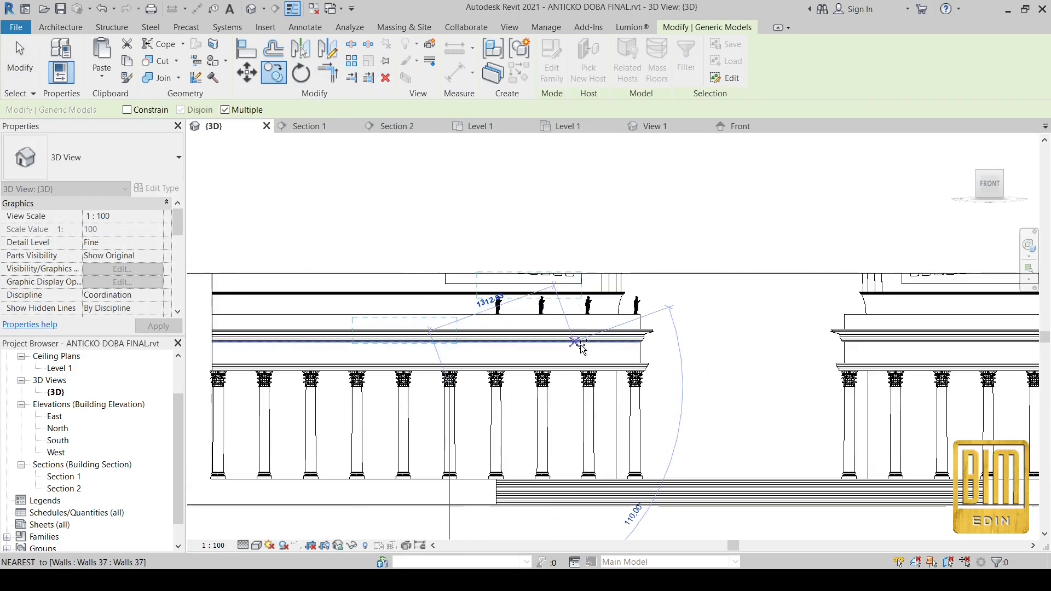
key(Escape)
key(Escape)
click(455, 285)
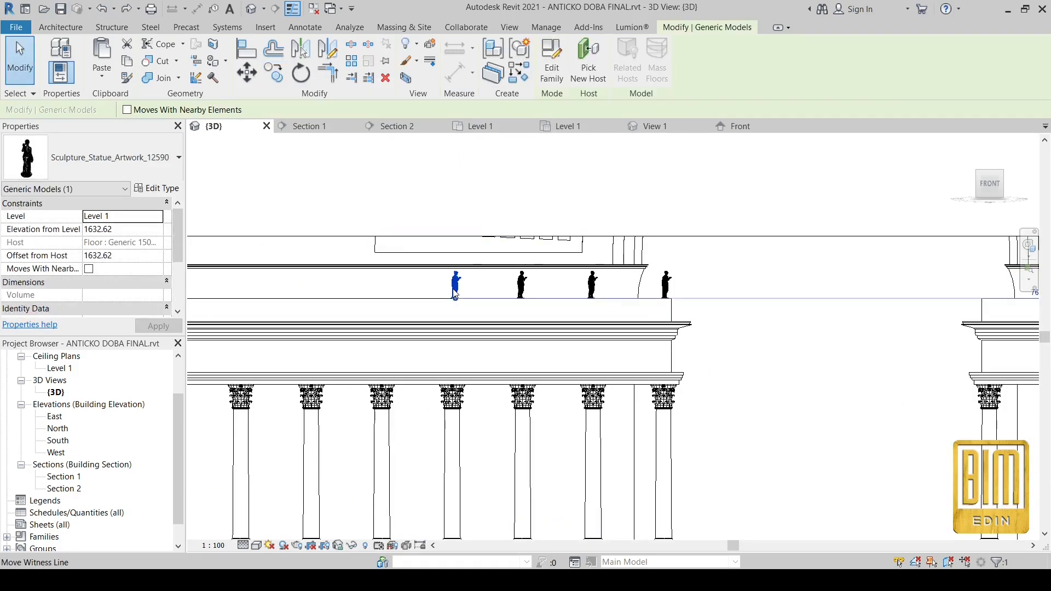
click(275, 74)
click(455, 300)
key(Escape)
key(Escape)
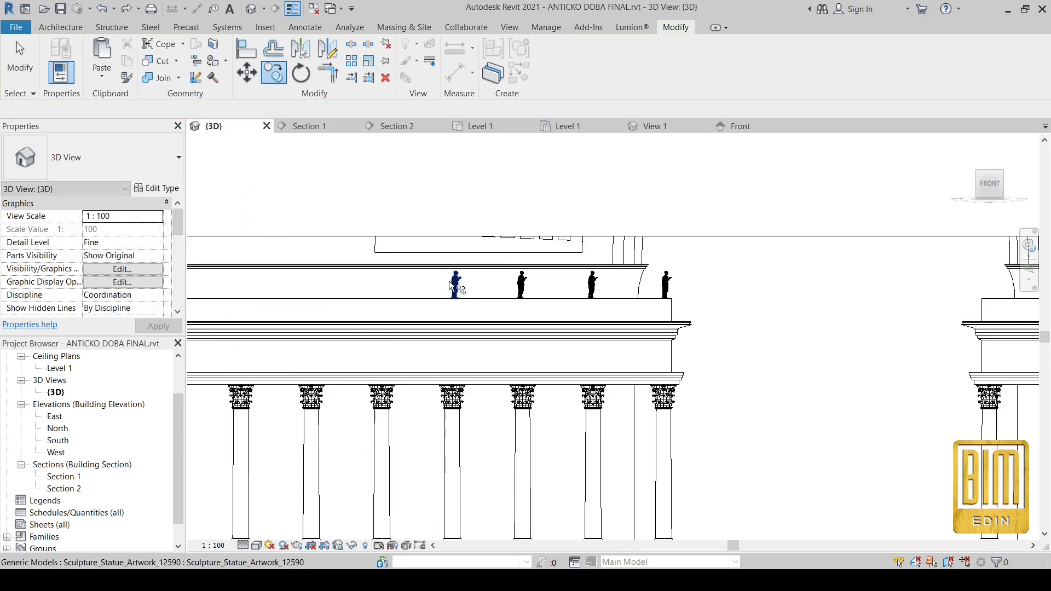
Step: Edit the statue family, make it Work Plane-Based, and load it back into the project
click(455, 282)
click(552, 62)
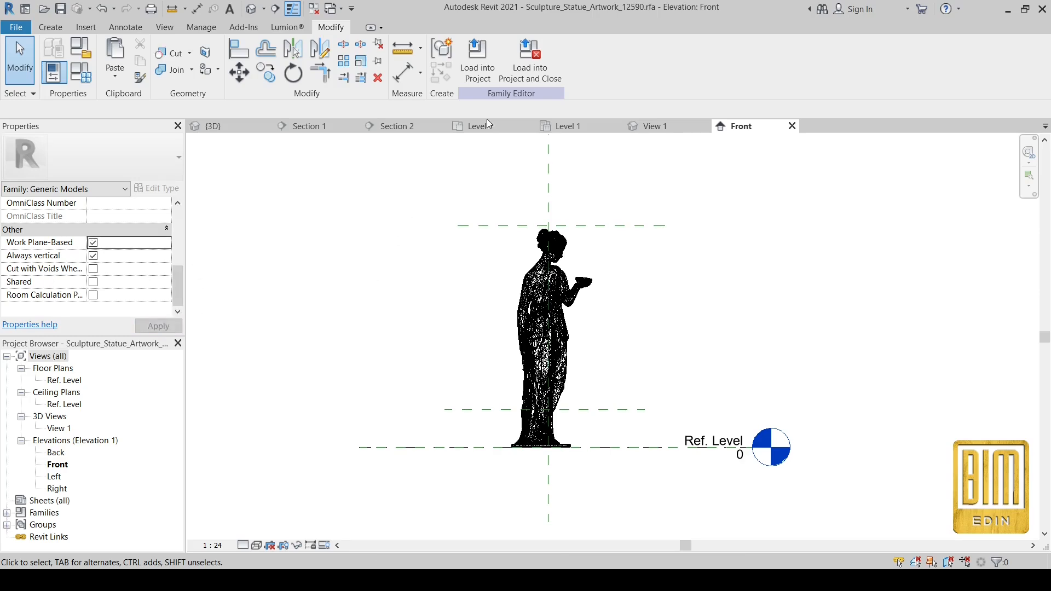
click(427, 261)
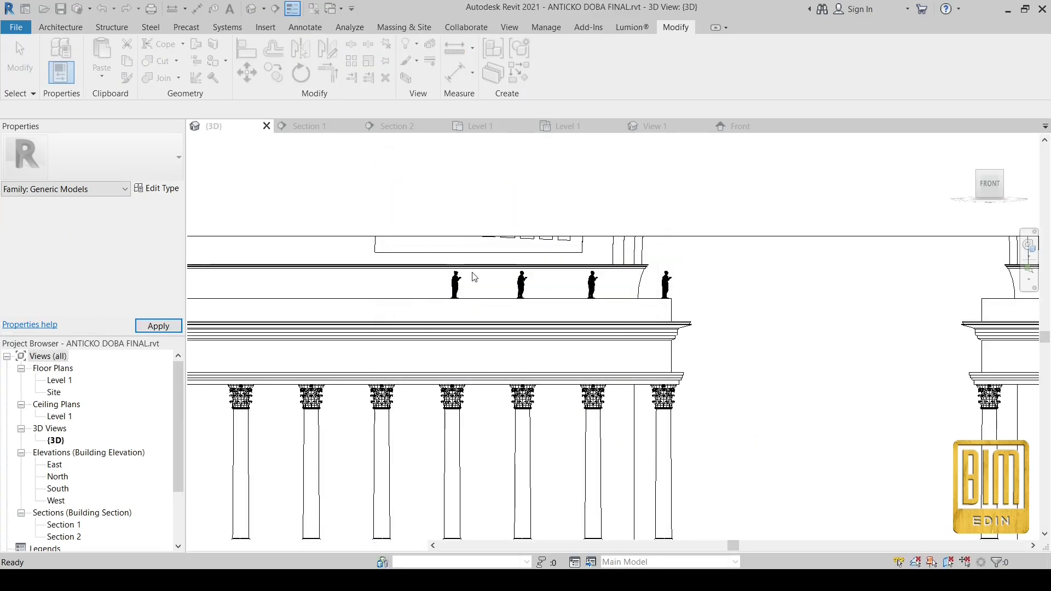
Step: Copy the innermost placed statue above each remaining column toward the far end of the front facade
click(456, 286)
click(271, 75)
click(454, 299)
click(381, 298)
click(309, 298)
click(240, 298)
scroll(595, 307, down, 2)
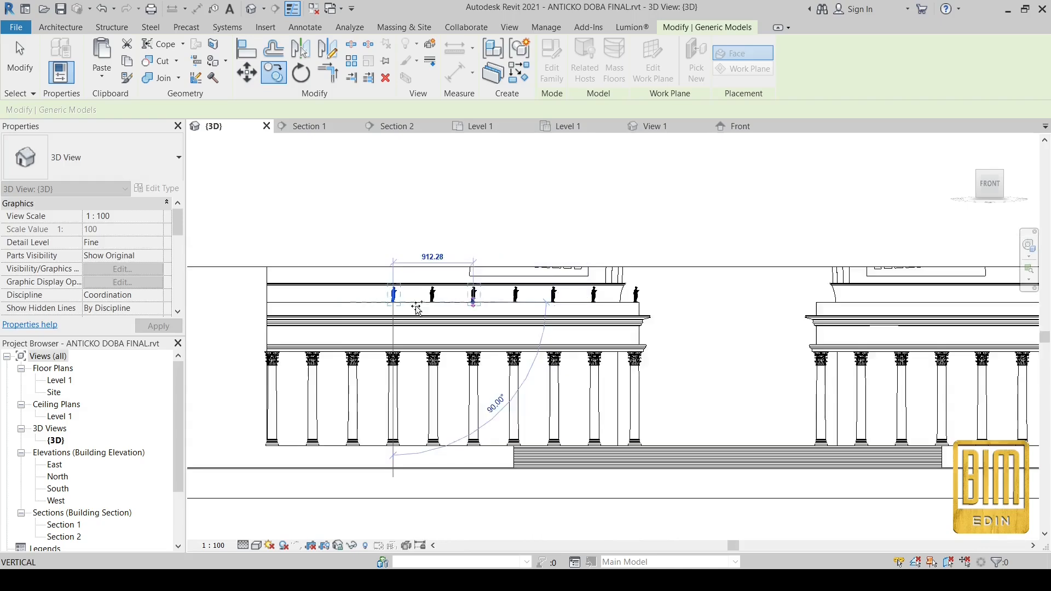
scroll(341, 303, up, 2)
click(236, 300)
key(Escape)
Step: Select all statue instances and mirror them to the wing's rear side about a drawn horizontal axis in the Level 1 plan
right_click(297, 279)
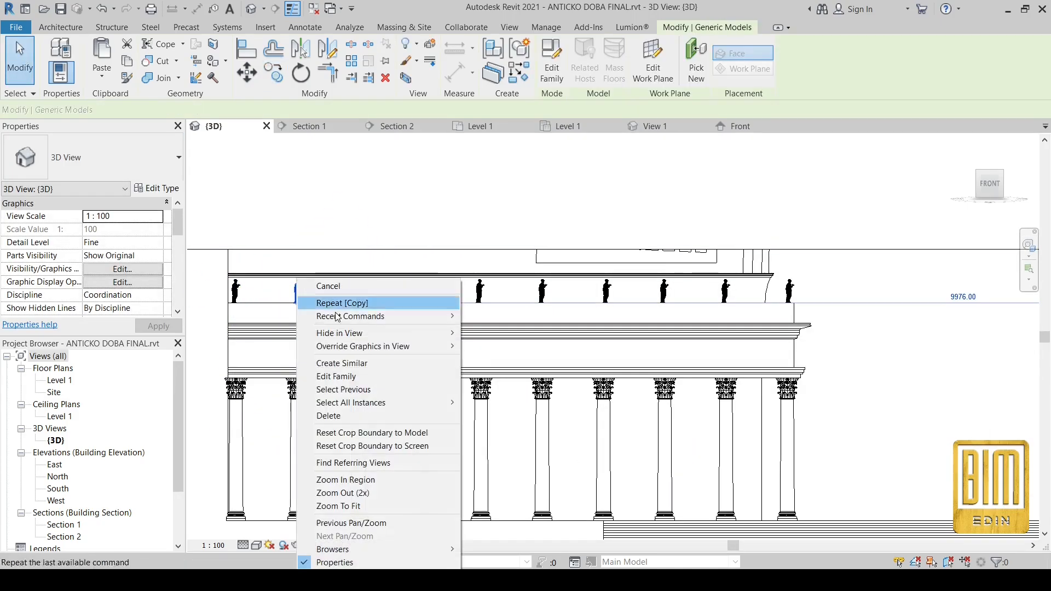
click(516, 405)
click(475, 129)
click(331, 55)
click(539, 263)
click(469, 262)
Step: Show the 3D view from the top in Wireframe style with the front corner statue selected
click(252, 9)
click(989, 174)
scroll(602, 300, up, 7)
scroll(639, 179, down, 2)
scroll(623, 388, up, 5)
scroll(625, 392, up, 2)
click(627, 370)
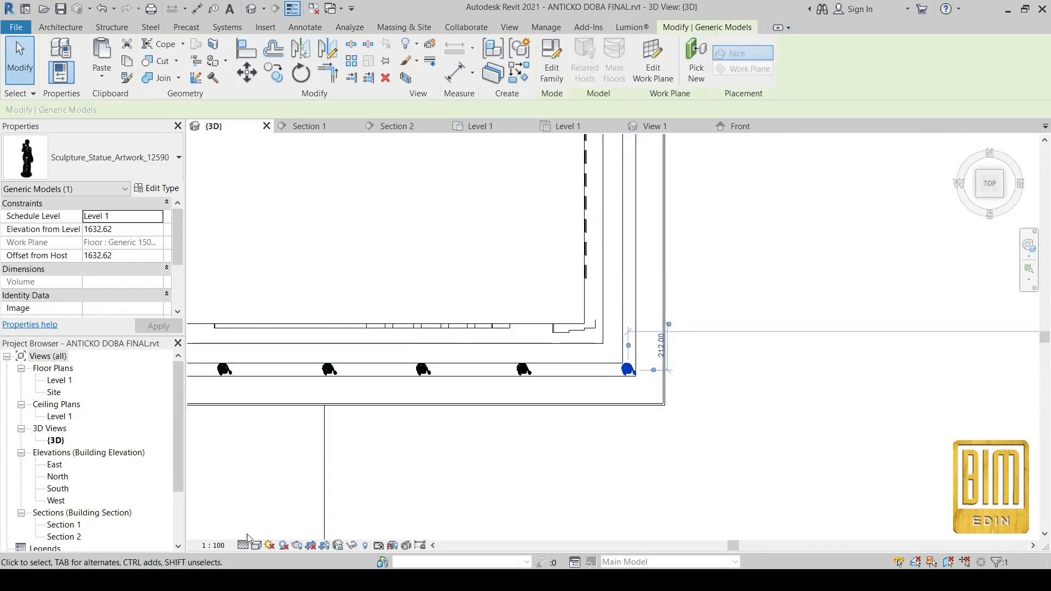
click(257, 546)
click(319, 476)
Step: Copy the front corner statue onto each column along the wing's inner side
key(c)
key(o)
scroll(622, 368, up, 2)
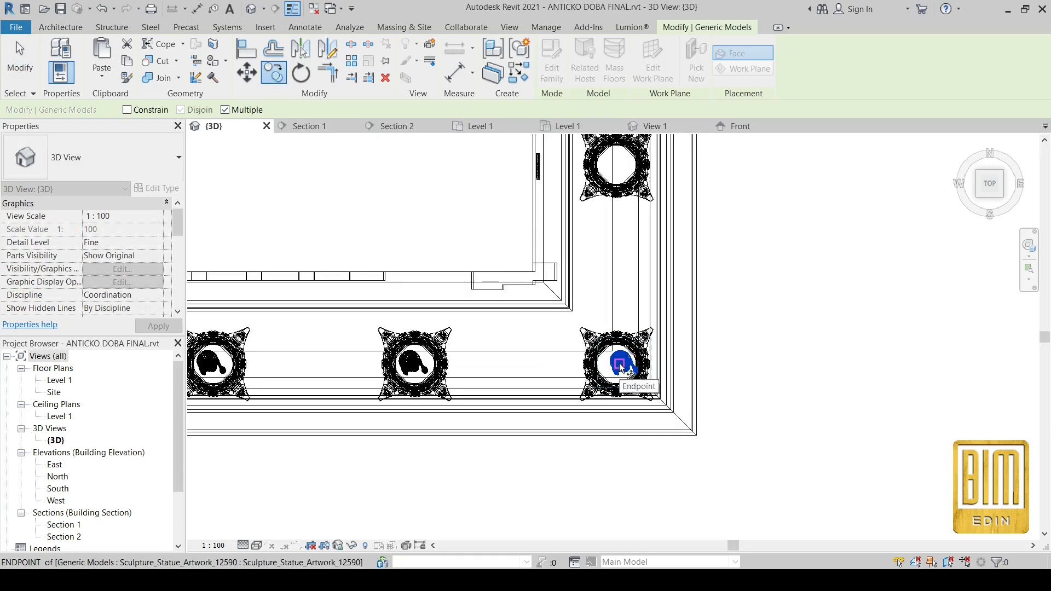
click(619, 166)
scroll(619, 166, down, 3)
middle_drag(619, 166, 622, 359)
click(619, 228)
scroll(619, 227, down, 2)
click(619, 181)
middle_drag(619, 181, 608, 417)
scroll(608, 417, up, 2)
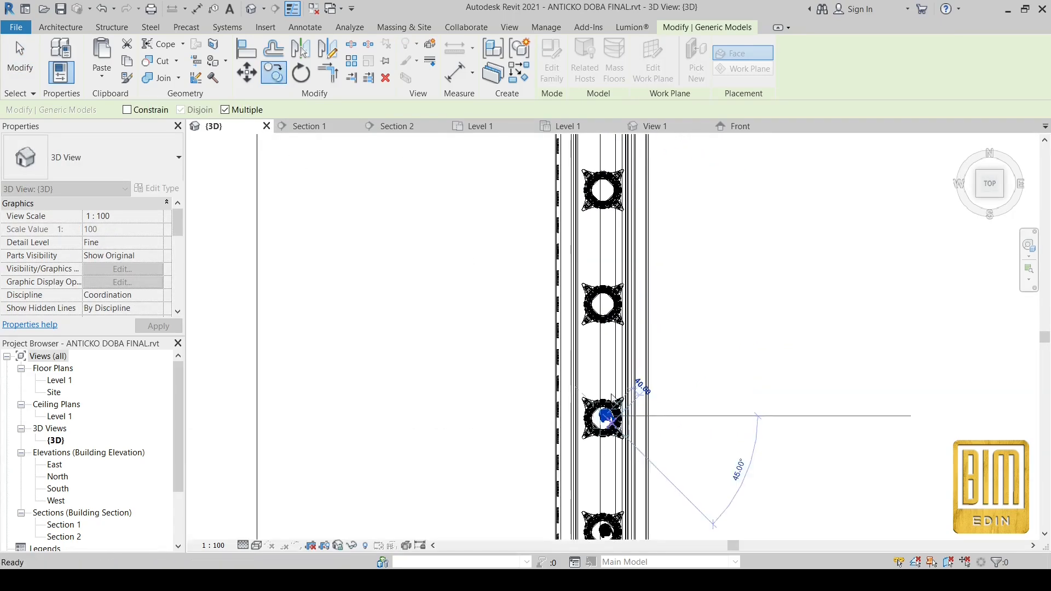
middle_drag(604, 289, 580, 334)
middle_drag(579, 203, 583, 403)
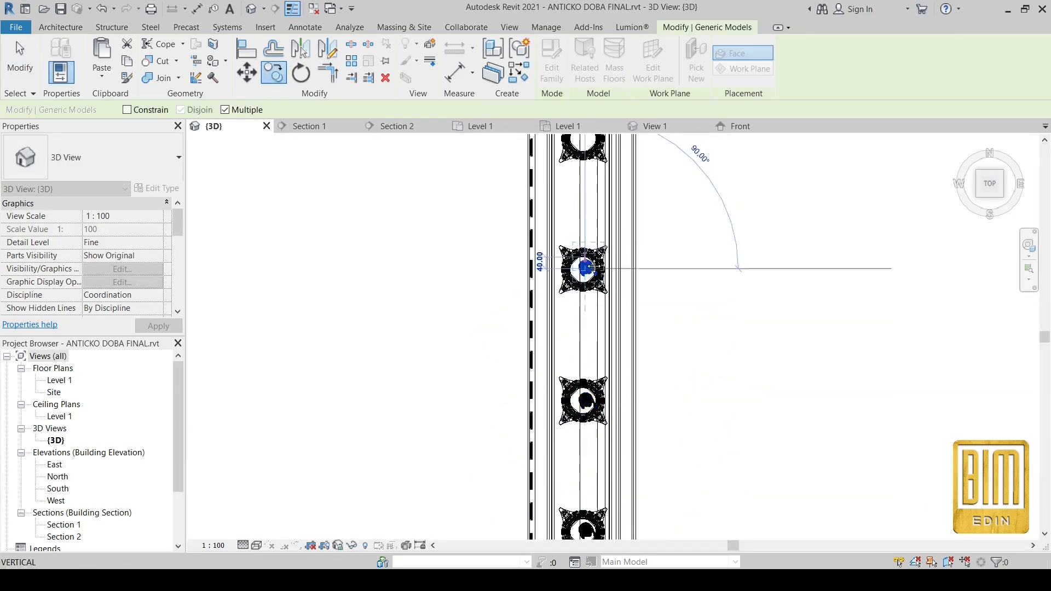
click(583, 269)
middle_drag(583, 270, 571, 410)
click(26, 64)
Step: Select all statue instances and mirror them onto the opposite wing about the central reference plane in the Level 1 ceiling plan
scroll(327, 497, down, 5)
scroll(488, 345, up, 6)
right_click(576, 234)
click(768, 363)
scroll(558, 202, down, 5)
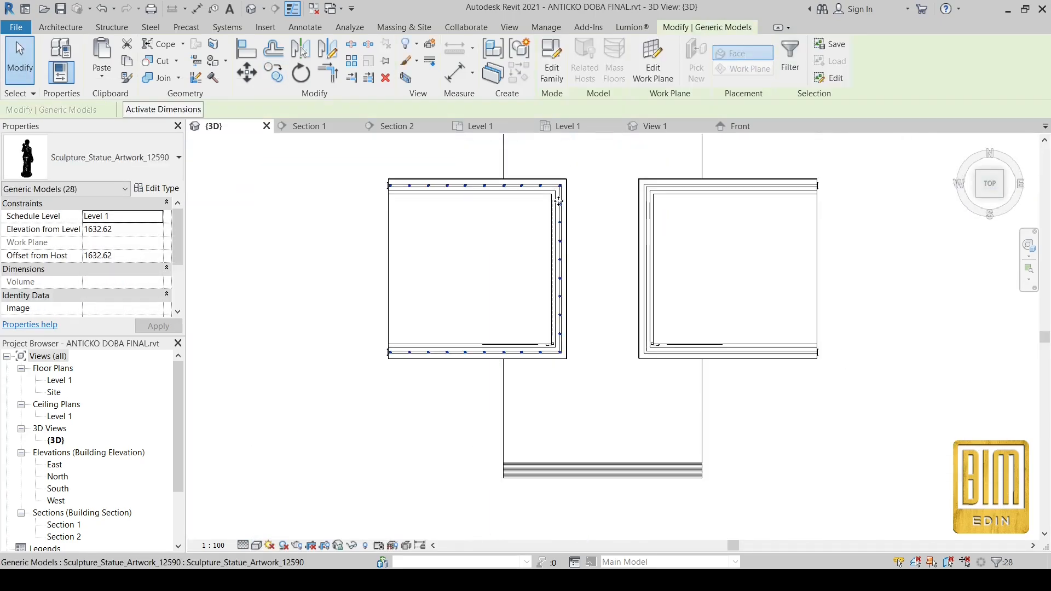
click(567, 126)
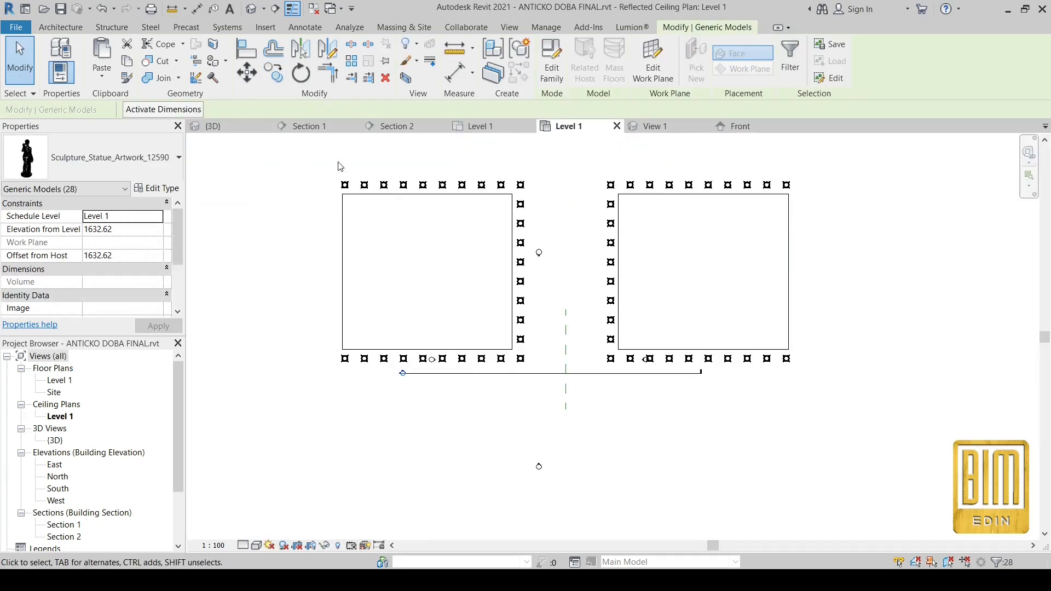
Step: Turn off the Section Box in the 3D view
click(252, 9)
scroll(524, 461, up, 2)
shift+middle_drag(521, 482, 516, 425)
scroll(520, 374, down, 2)
click(514, 278)
key(Escape)
click(89, 295)
Step: Examine the statues on both wings and the central arch from several angles in 3D
scroll(466, 369, up, 4)
shift+middle_drag(490, 441, 591, 310)
scroll(588, 274, up, 2)
scroll(532, 298, down, 3)
shift+middle_drag(523, 405, 482, 385)
shift+middle_drag(475, 477, 475, 445)
scroll(490, 441, down, 2)
scroll(558, 432, up, 3)
shift+middle_drag(572, 488, 605, 438)
scroll(607, 420, down, 2)
scroll(599, 420, up, 1)
scroll(556, 513, down, 2)
scroll(567, 377, up, 3)
shift+middle_drag(587, 501, 582, 454)
scroll(735, 328, down, 2)
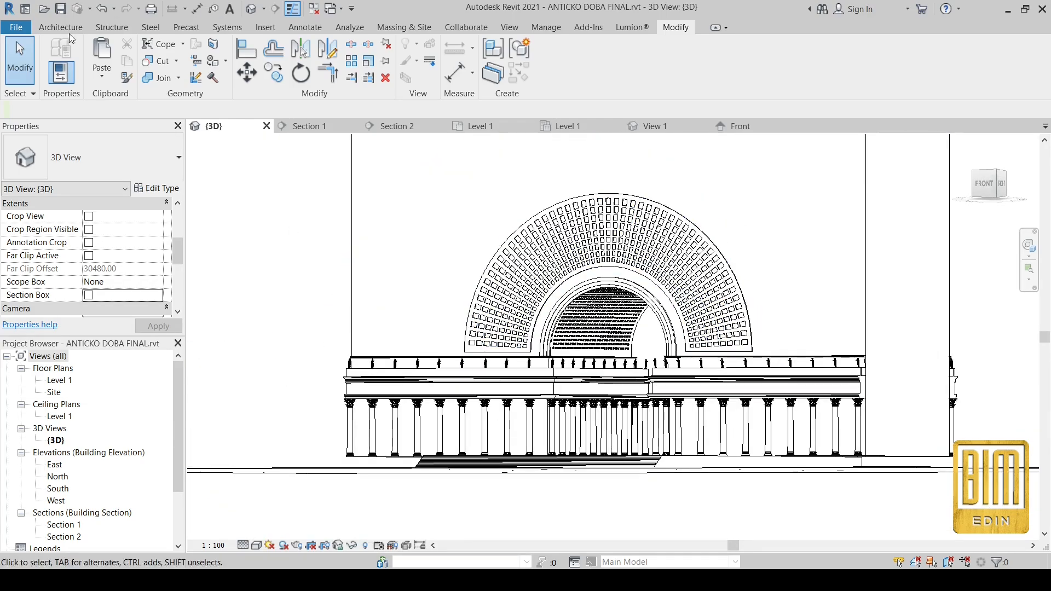
Step: Save the project under the new name ANTICKO DOBA LINK.rvt
click(22, 30)
mouse_move(49, 204)
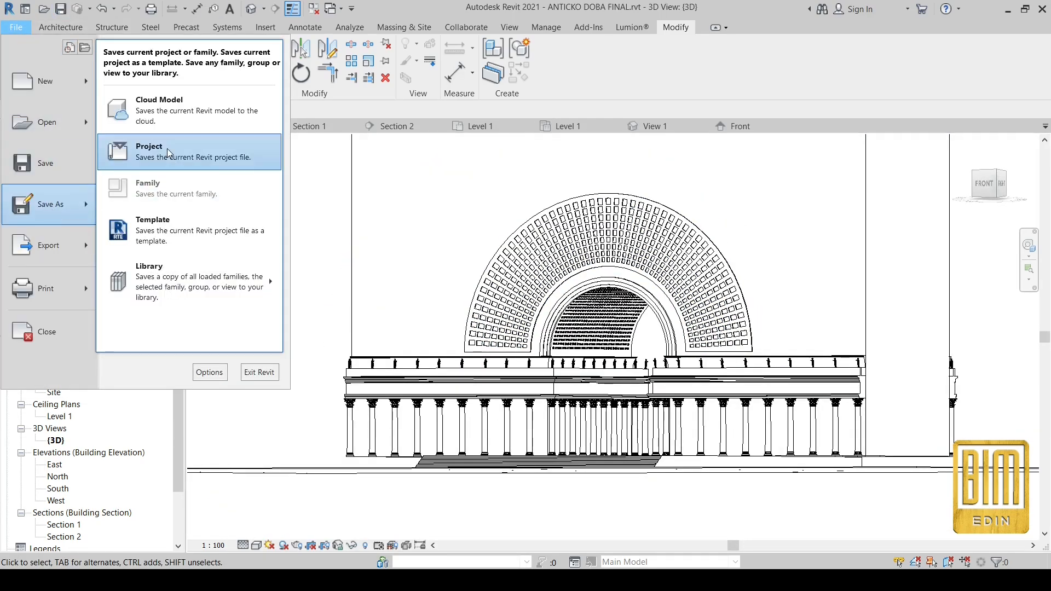
click(168, 153)
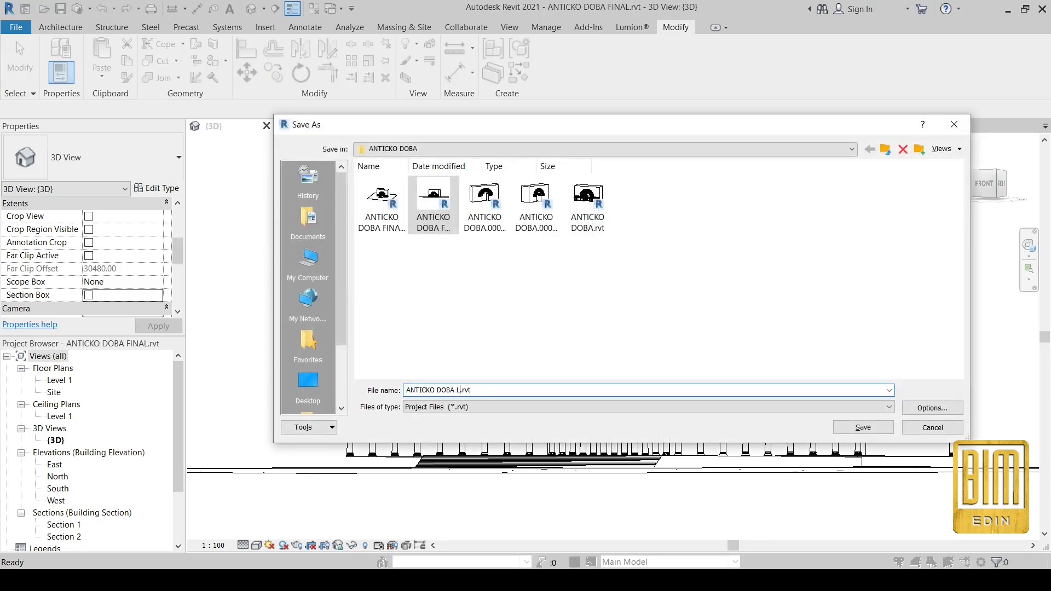
click(863, 428)
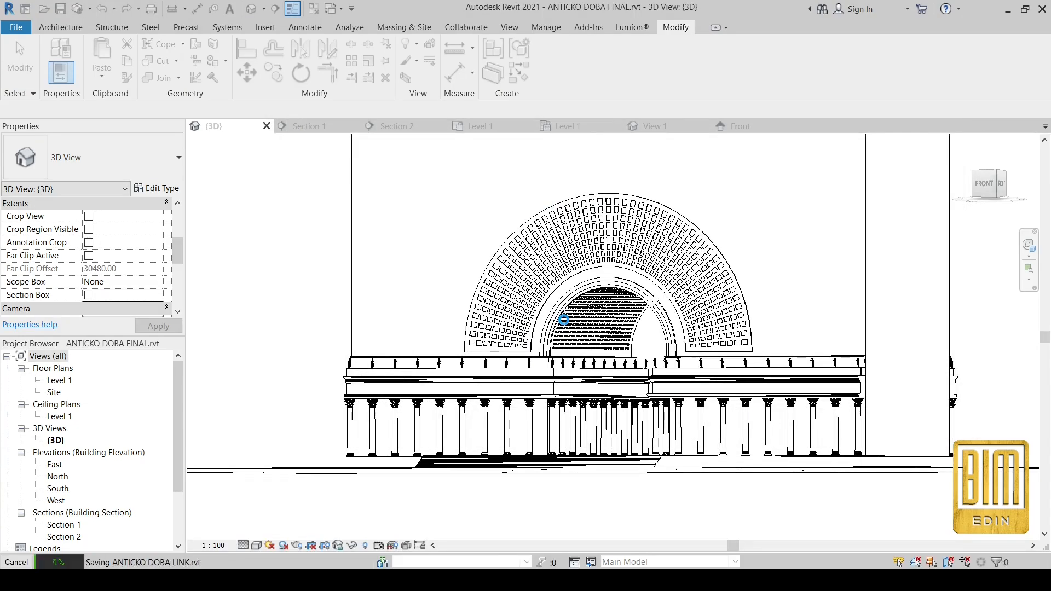
Step: Delete the large ground floor slab and the front stair platform from the model
shift+middle_drag(540, 459, 547, 503)
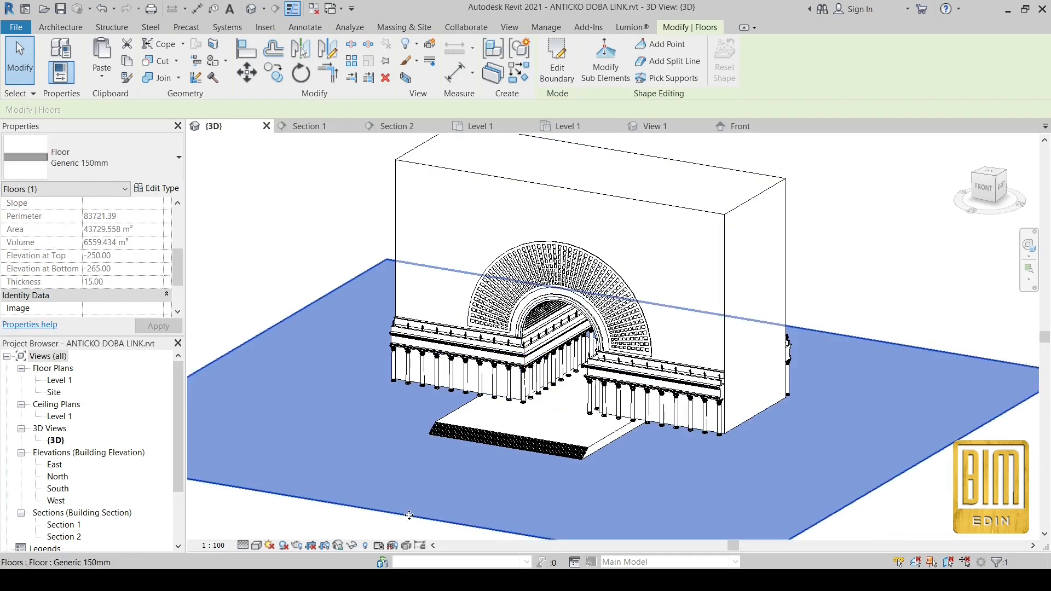
right_click(410, 516)
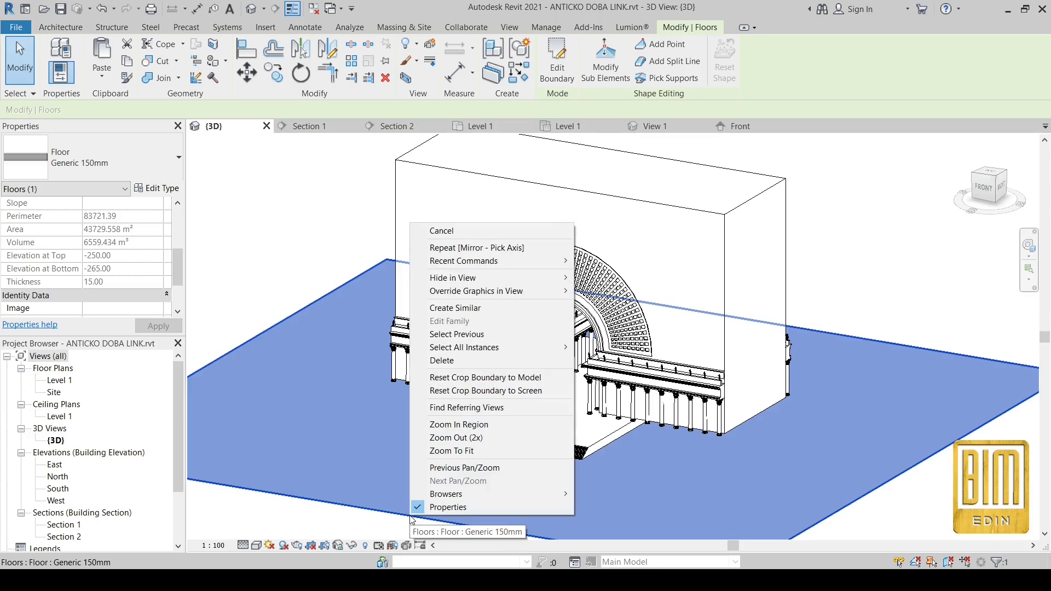
click(446, 360)
right_click(448, 414)
key(Delete)
shift+middle_drag(494, 434, 530, 478)
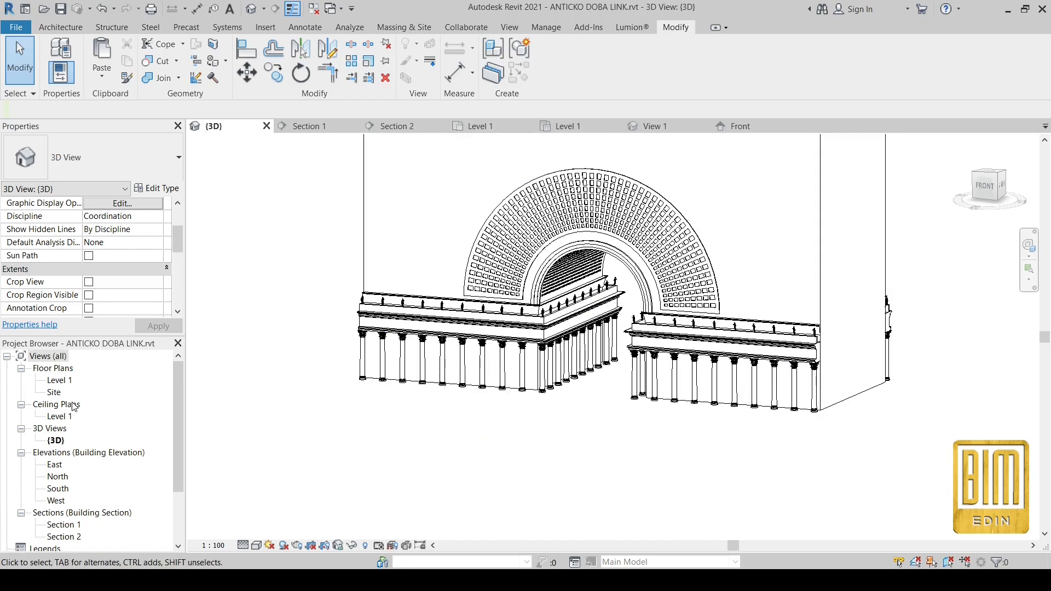
Step: Copy the left wing's entablature wall straight down to the column bases in Section 1
scroll(424, 324, up, 2)
click(423, 324)
click(794, 344)
click(608, 332)
double_click(64, 524)
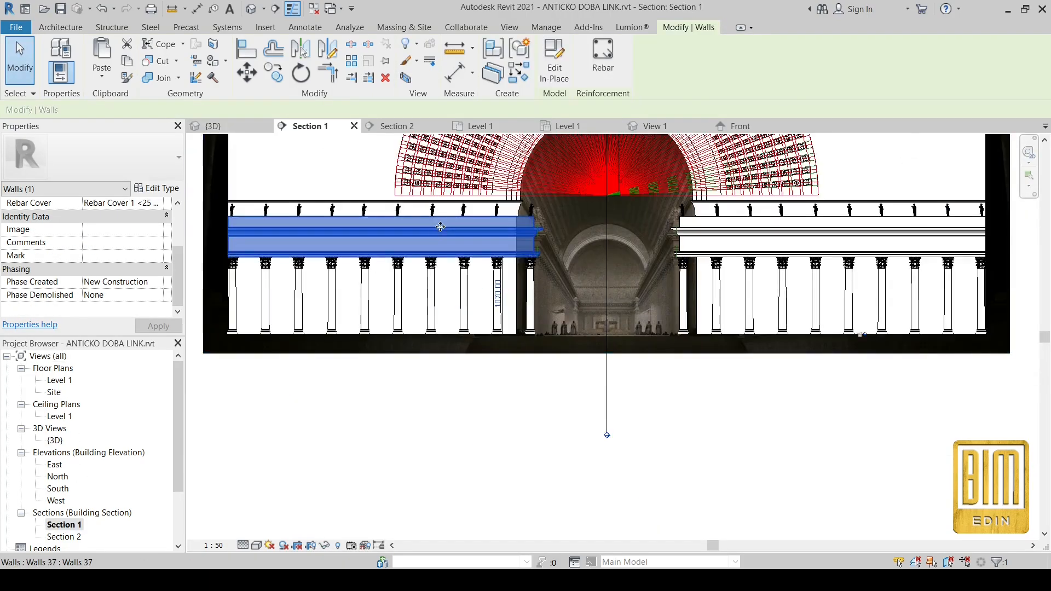
click(282, 78)
click(512, 232)
scroll(509, 391, up, 3)
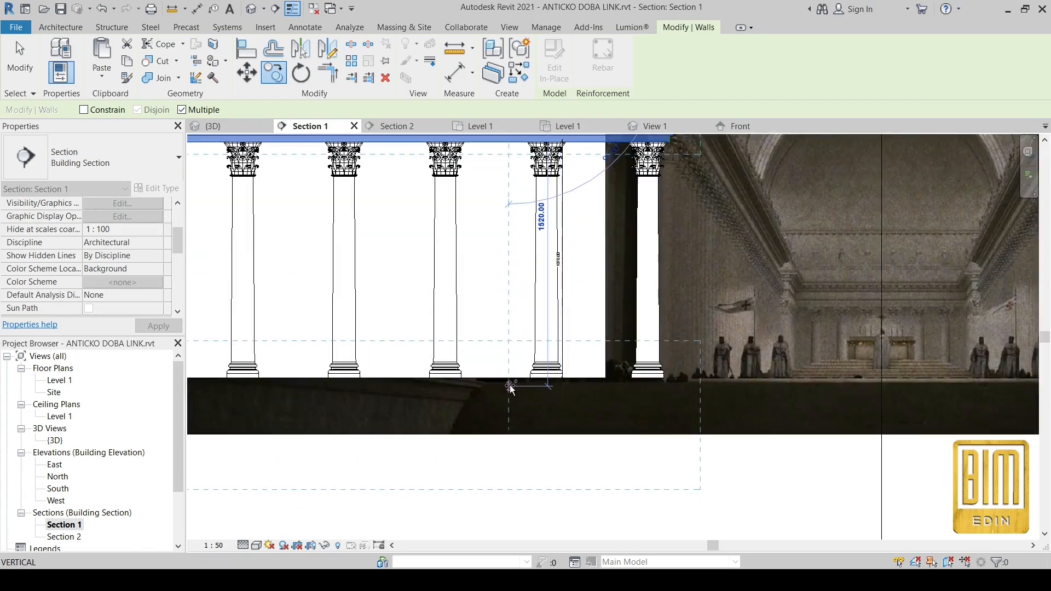
key(Escape)
key(Escape)
Step: Edit the copied base wall in place and open its sweep profile sketch in Section 2
click(520, 381)
scroll(458, 289, down, 3)
click(554, 61)
click(465, 356)
click(484, 67)
click(666, 60)
click(503, 204)
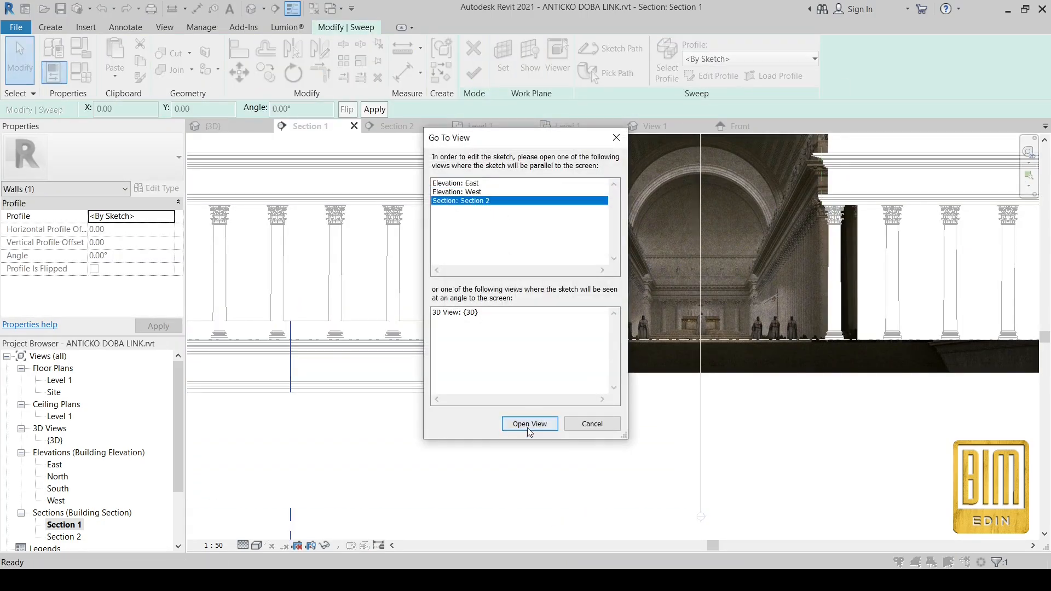
click(528, 423)
Step: Delete the upper part of the sweep profile and trim the outline closed at the column base level
scroll(538, 491, up, 5)
middle_drag(539, 490, 515, 282)
drag(470, 170, 553, 298)
key(Delete)
scroll(554, 299, down, 2)
right_click(503, 292)
click(544, 316)
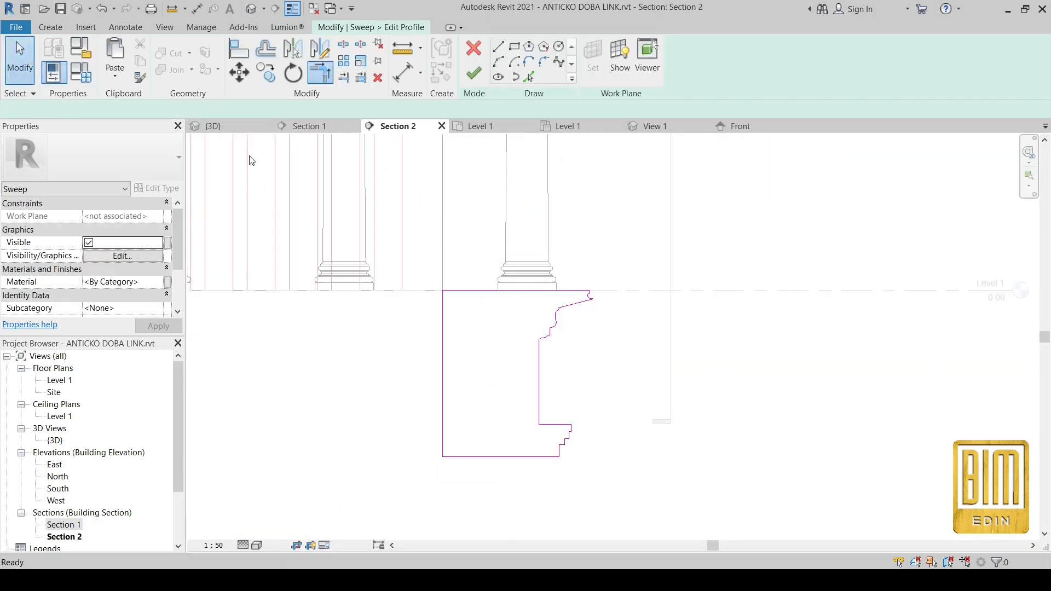
Step: Draw a vertical guide line down across the profile from the outer edge of the column plinth
click(13, 68)
drag(377, 221, 678, 517)
click(518, 359)
click(499, 46)
scroll(558, 292, up, 6)
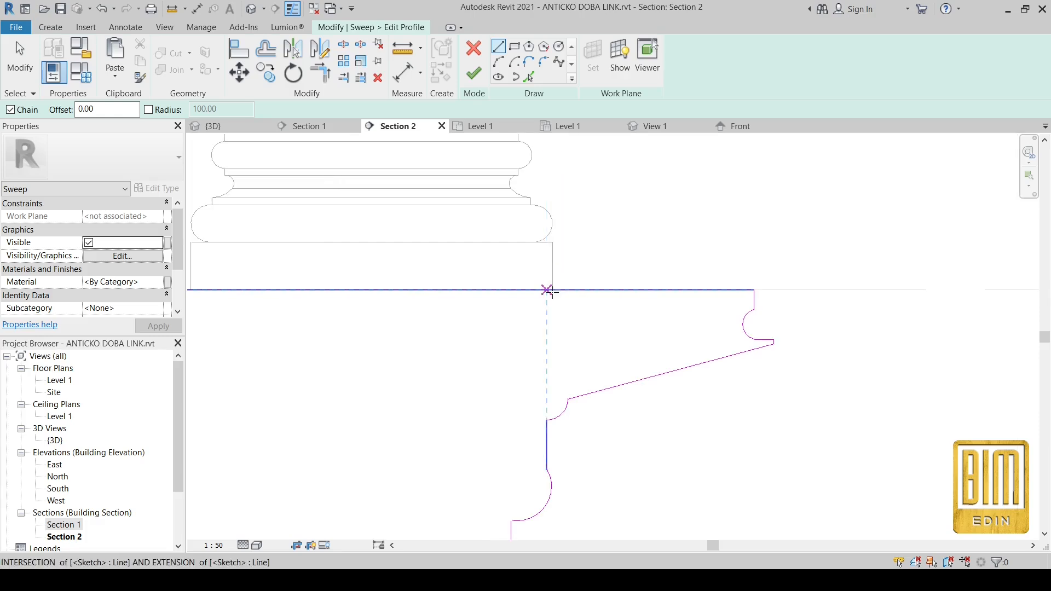
scroll(551, 242, down, 6)
click(20, 60)
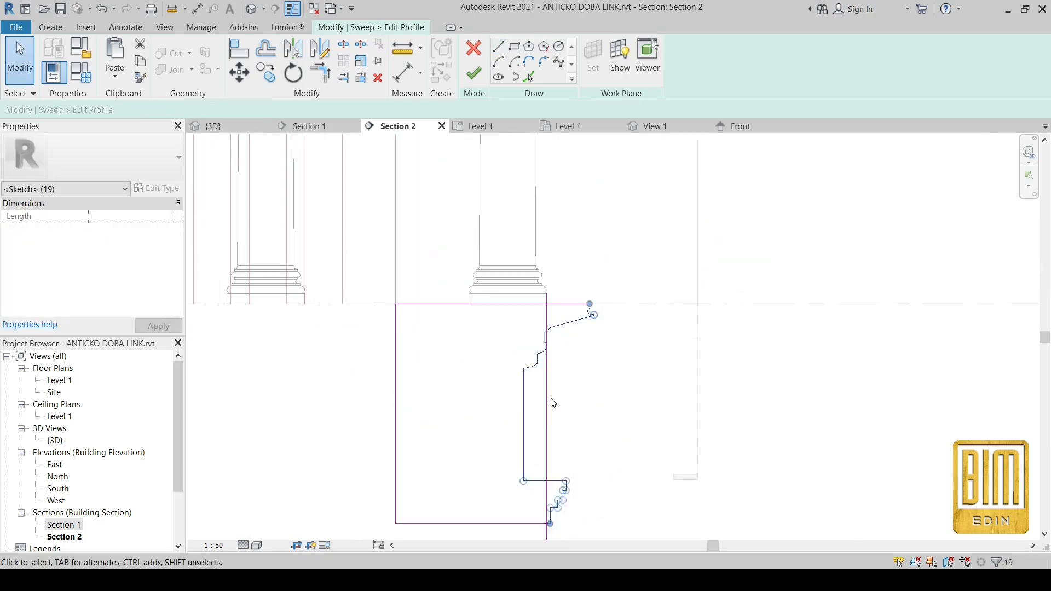
Step: Move the profile's moulding lines outward to the guide line and clean up the outline into a closed loop
click(239, 72)
scroll(549, 394, up, 5)
click(522, 350)
click(557, 350)
scroll(480, 277, down, 4)
right_click(524, 488)
click(539, 361)
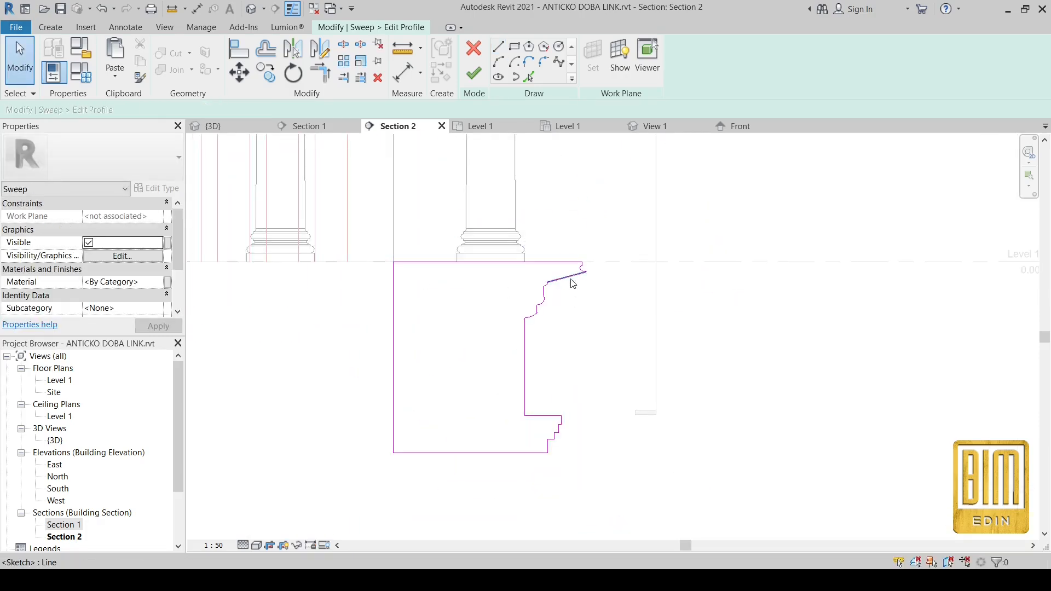
Step: Finish the profile, the sweep and the in-place base wall, returning to the 3D view
click(474, 73)
click(473, 72)
click(251, 9)
click(401, 222)
scroll(485, 358, down, 1)
click(538, 440)
click(688, 62)
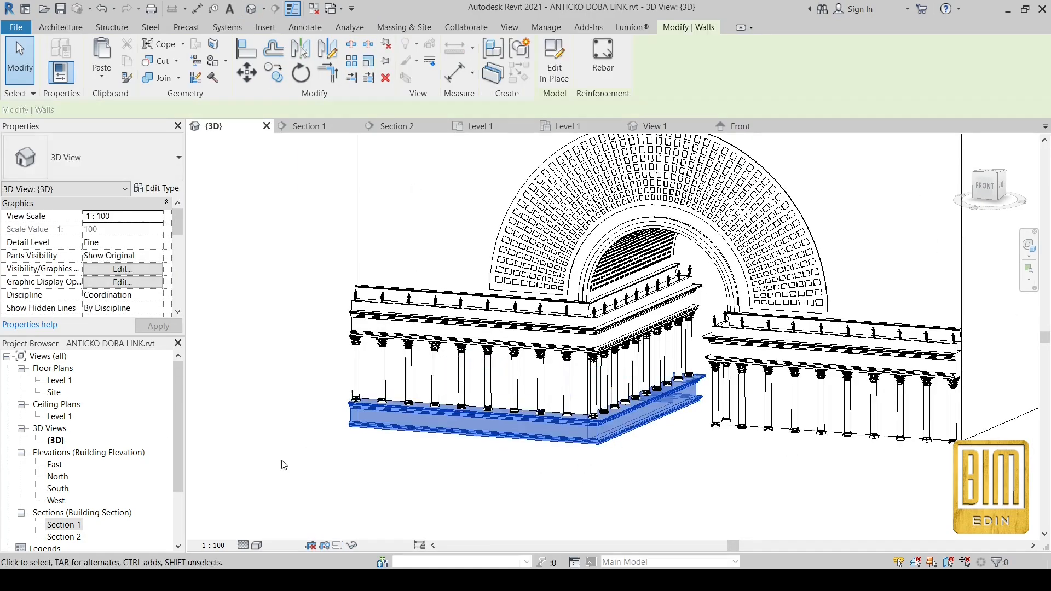
Step: Mirror the base wall to the right wing about the central axis in the Level 1 plan and check it in 3D
double_click(60, 384)
click(301, 49)
click(590, 360)
click(251, 9)
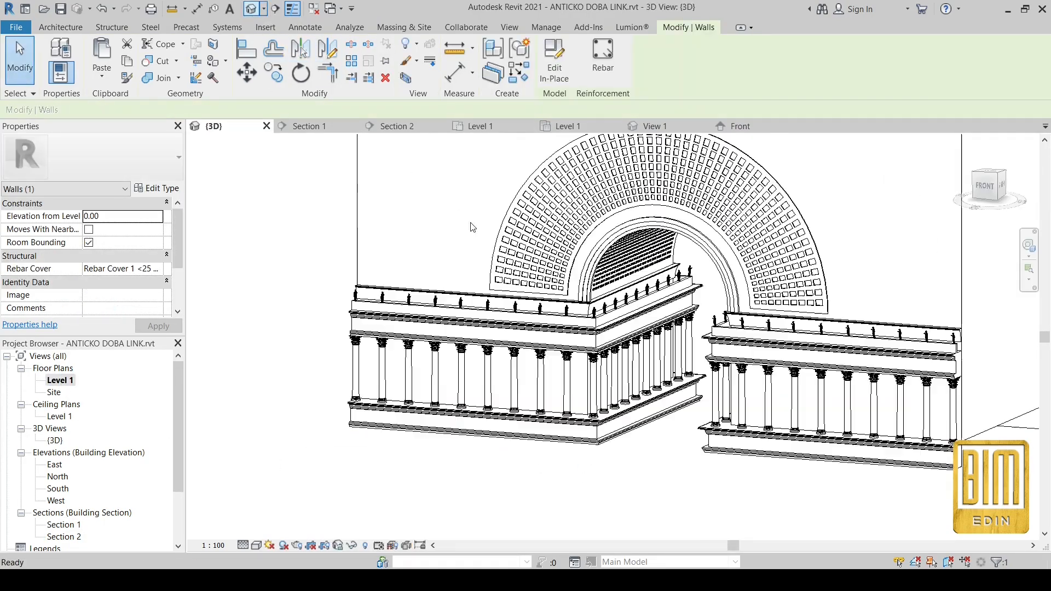
scroll(337, 483, down, 1)
shift+middle_drag(340, 485, 632, 507)
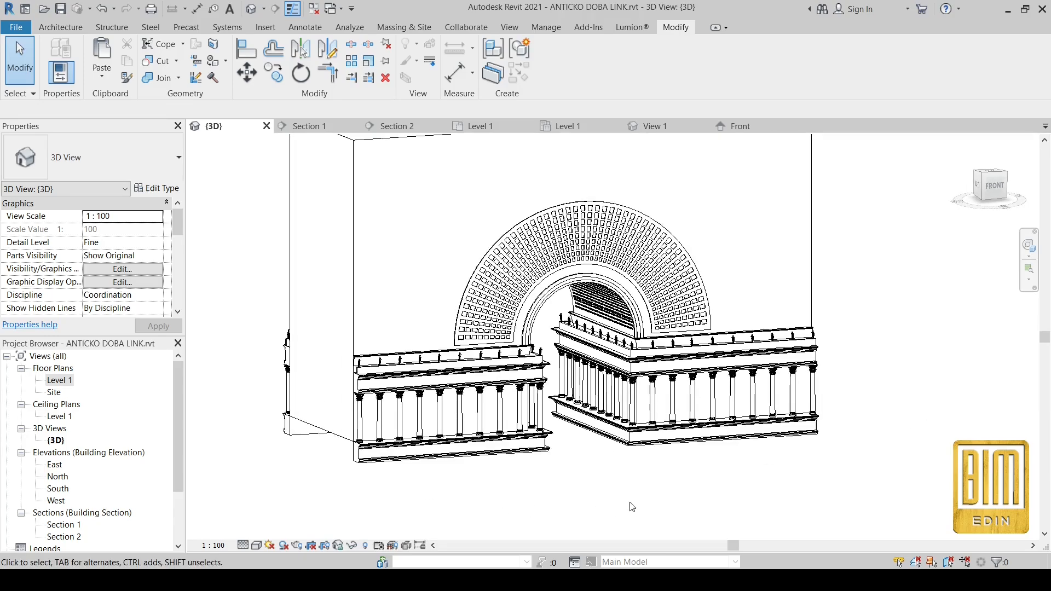
Step: Edit the profile of the large arched wall, aligning its lower sketch edges with the base, and finish the sketch
scroll(298, 485, up, 2)
click(417, 298)
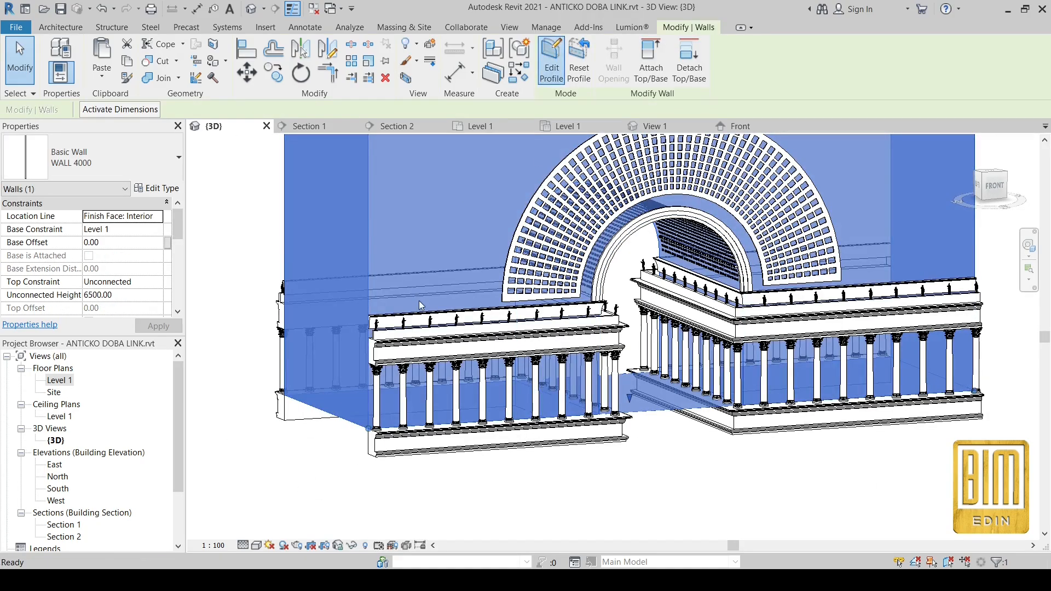
click(552, 60)
click(246, 48)
scroll(390, 465, up, 3)
click(344, 452)
click(275, 332)
click(839, 555)
click(291, 395)
scroll(292, 395, down, 3)
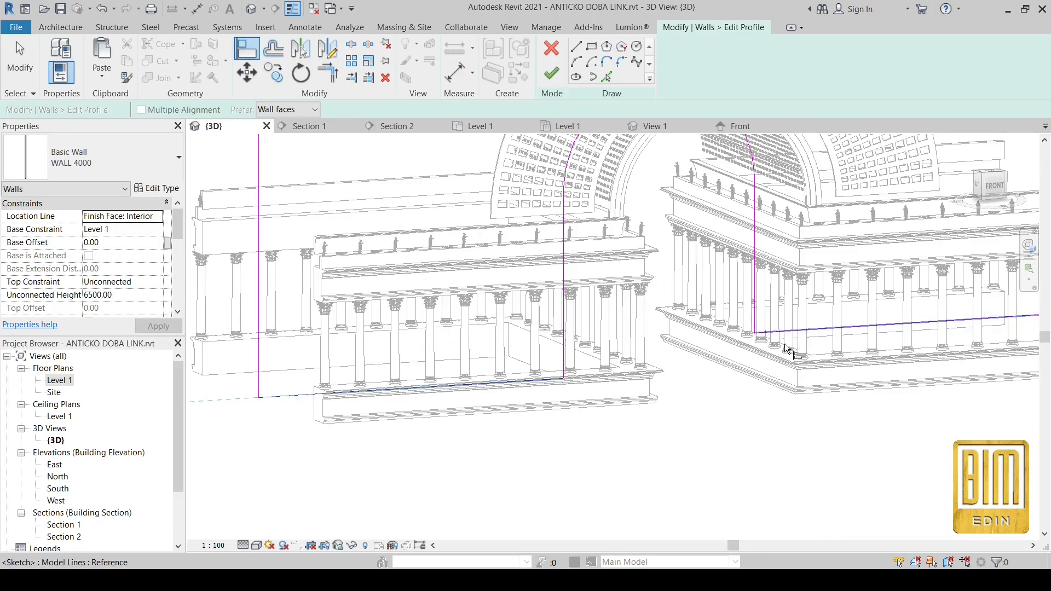
click(551, 73)
key(Escape)
scroll(536, 352, down, 4)
shift+middle_drag(829, 471, 744, 475)
scroll(652, 339, up, 4)
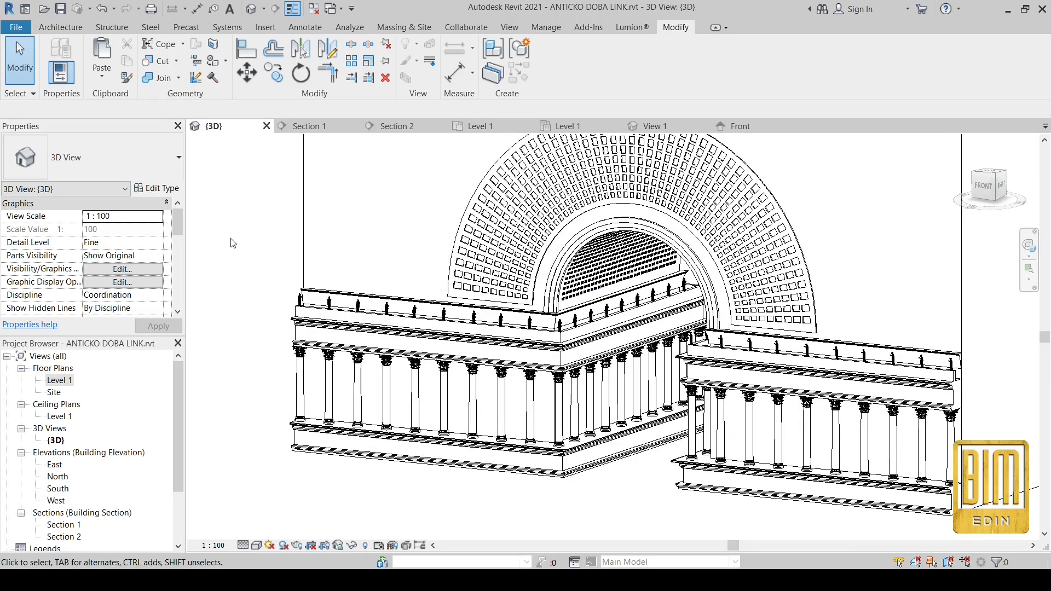
Step: Open ANTICKO DOBA FINAL.rvt and close the inactive views and the Front view
click(16, 27)
click(219, 110)
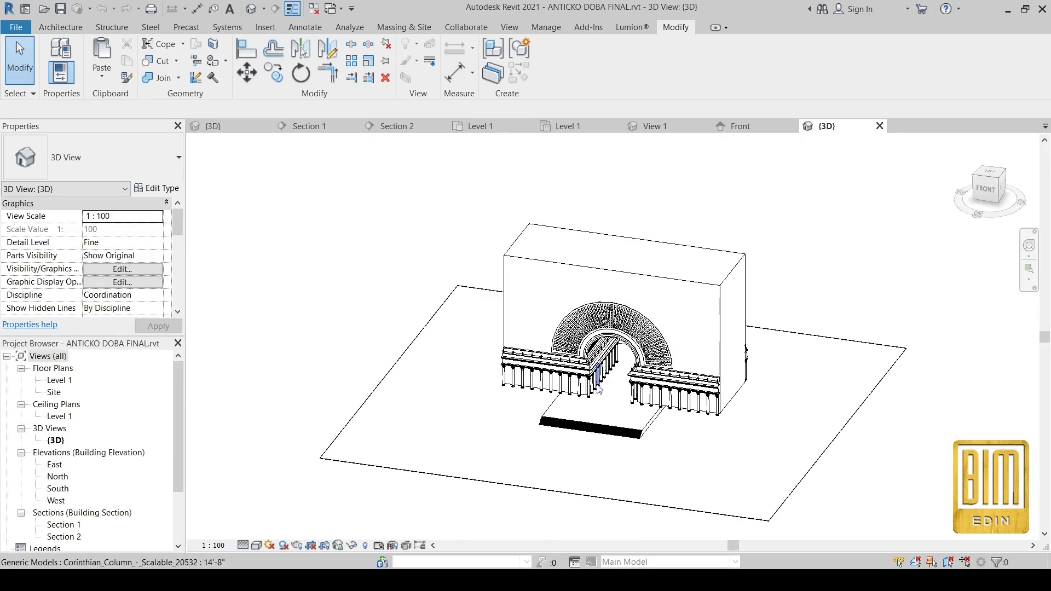
click(509, 27)
click(894, 60)
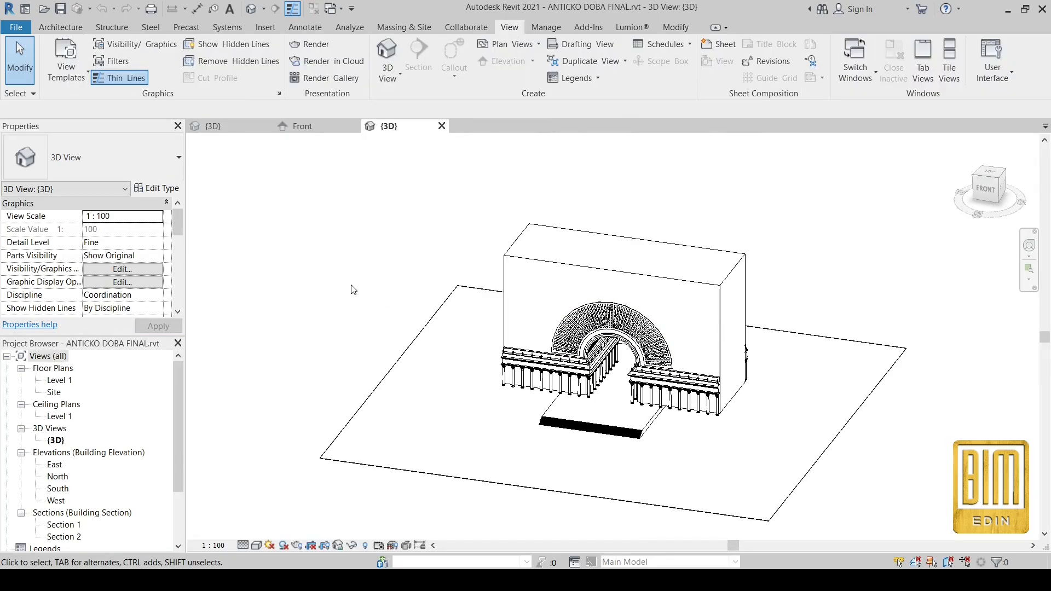
click(354, 126)
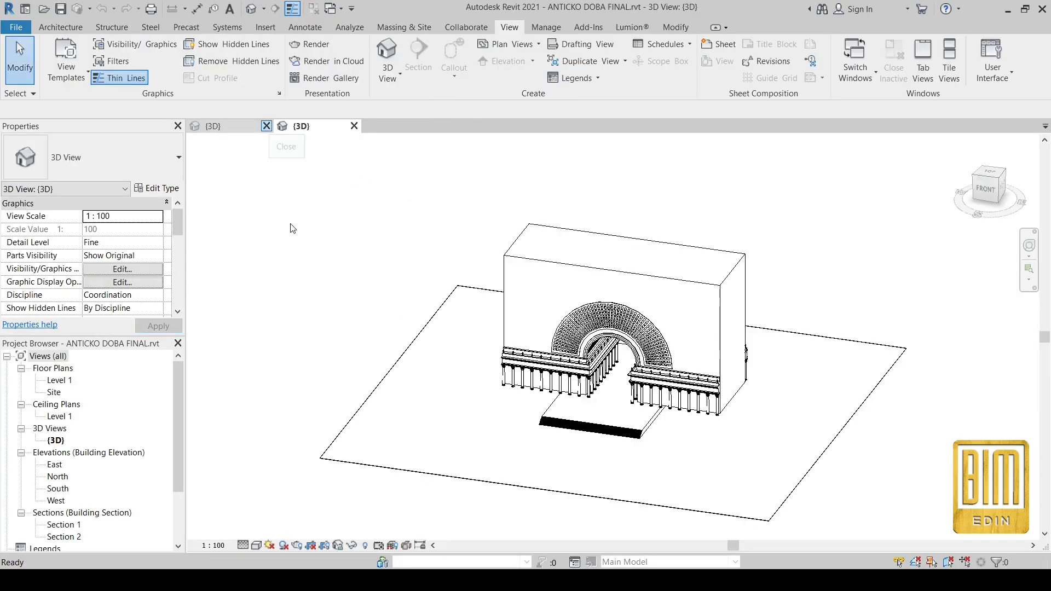
Step: Link ANTICKO DOBA LINK.rvt into the Level 1 plan with Auto - Internal Origin to Internal Origin positioning and show it in 3D
double_click(51, 380)
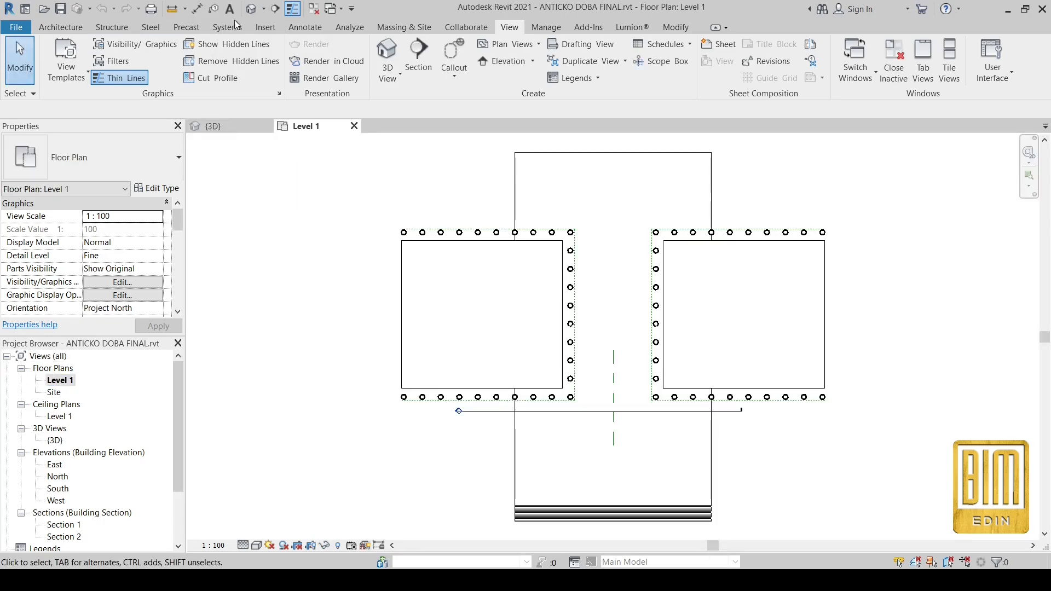
click(265, 27)
click(59, 74)
click(419, 216)
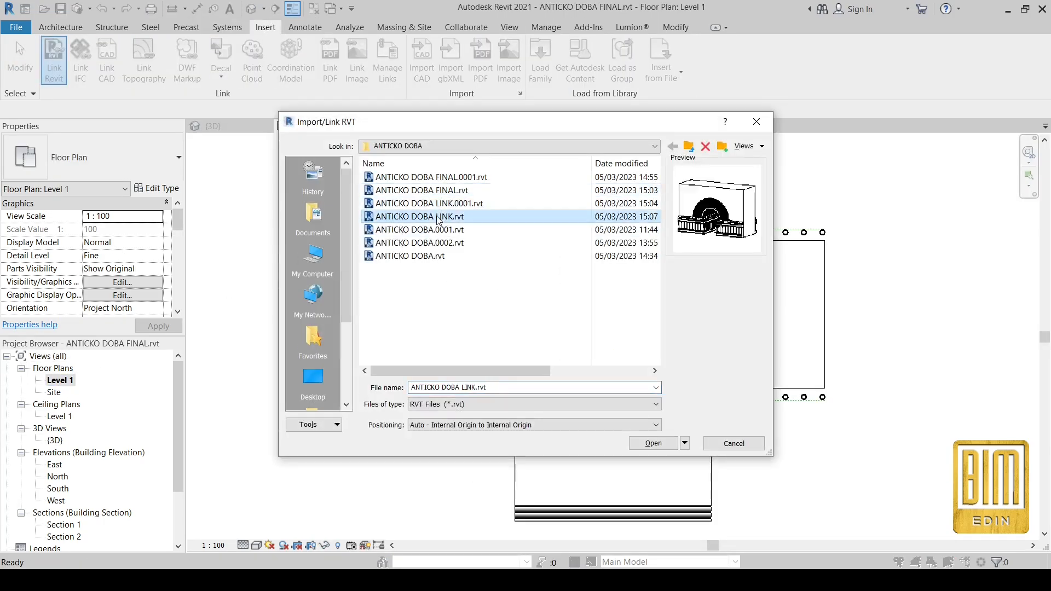
click(653, 443)
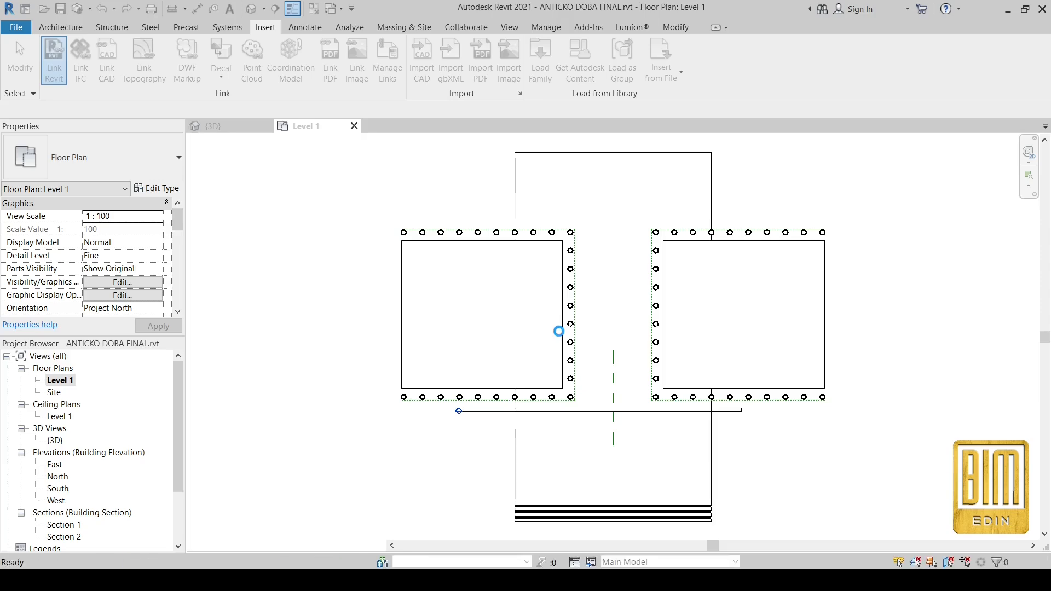
click(231, 126)
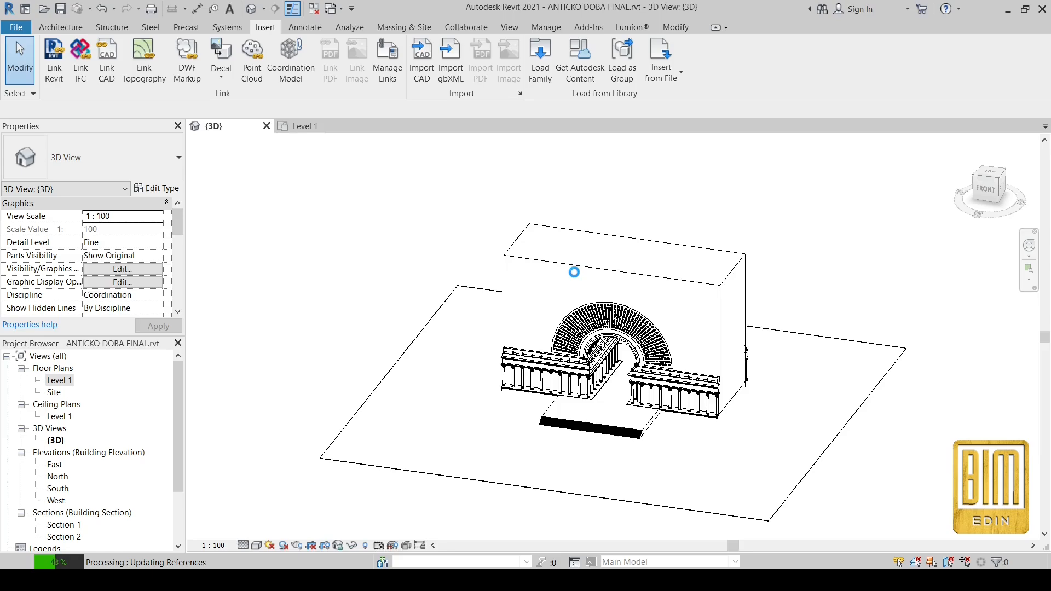
Step: Rotate the linked building a quarter turn about its centre in the top 3D view
click(699, 414)
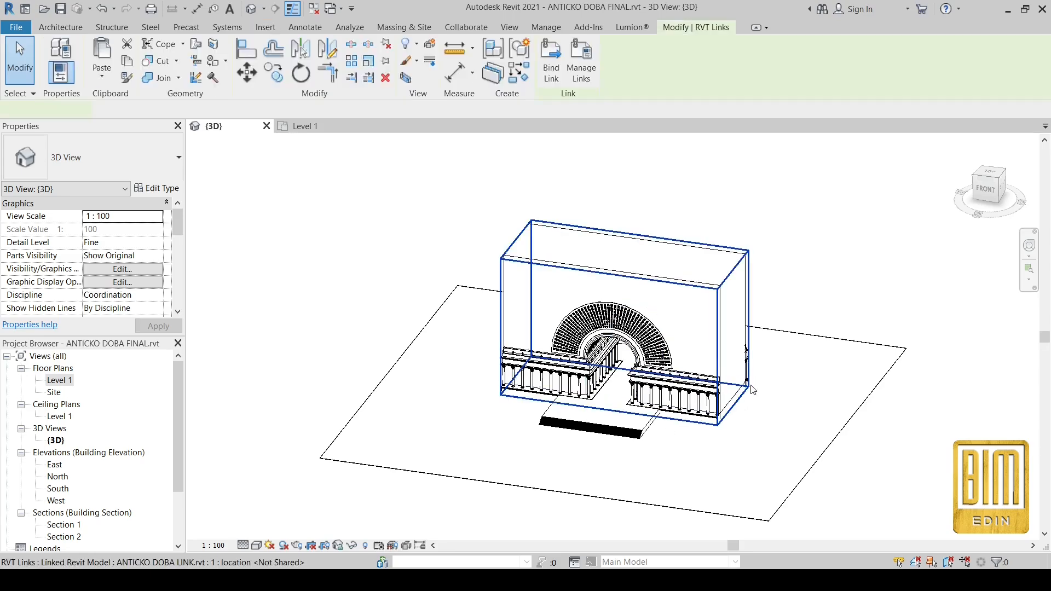
click(990, 177)
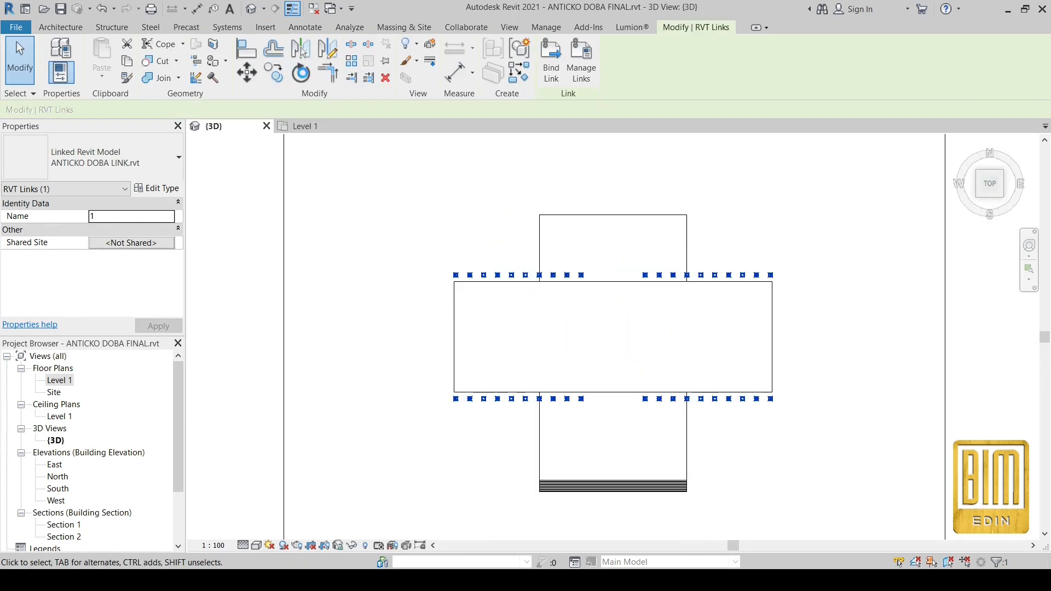
click(300, 74)
click(608, 186)
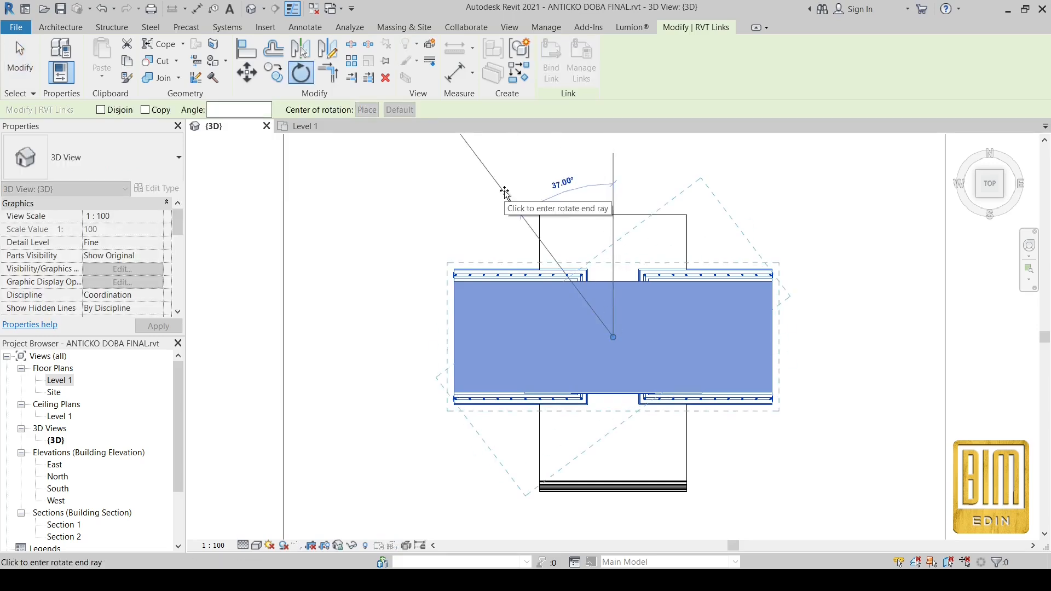
click(504, 193)
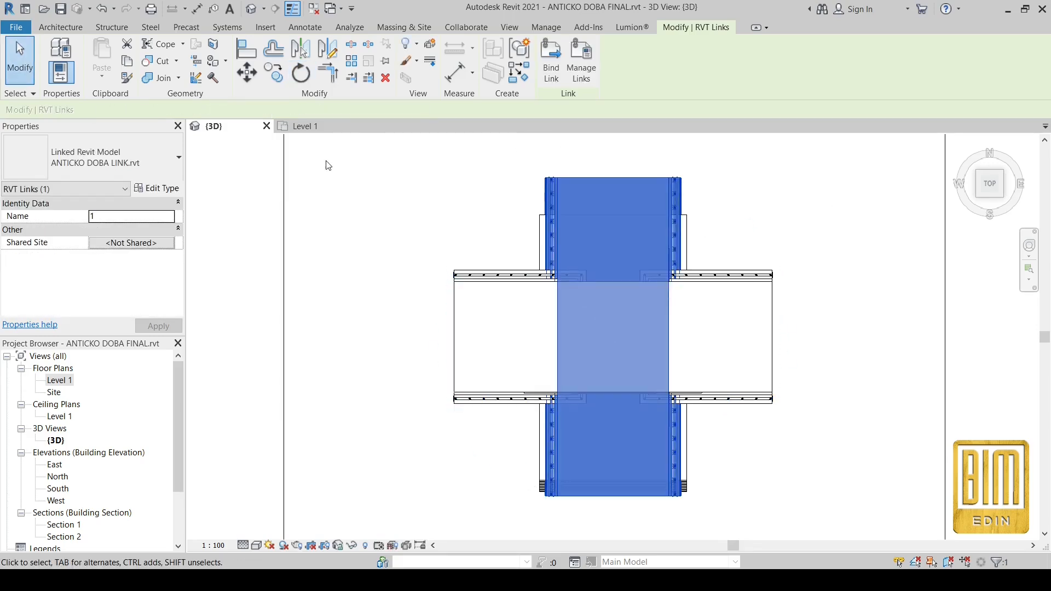
Step: Place the rotated linked building against the left end of the stairs and mirror a copy to the right end
click(247, 73)
click(682, 178)
click(539, 480)
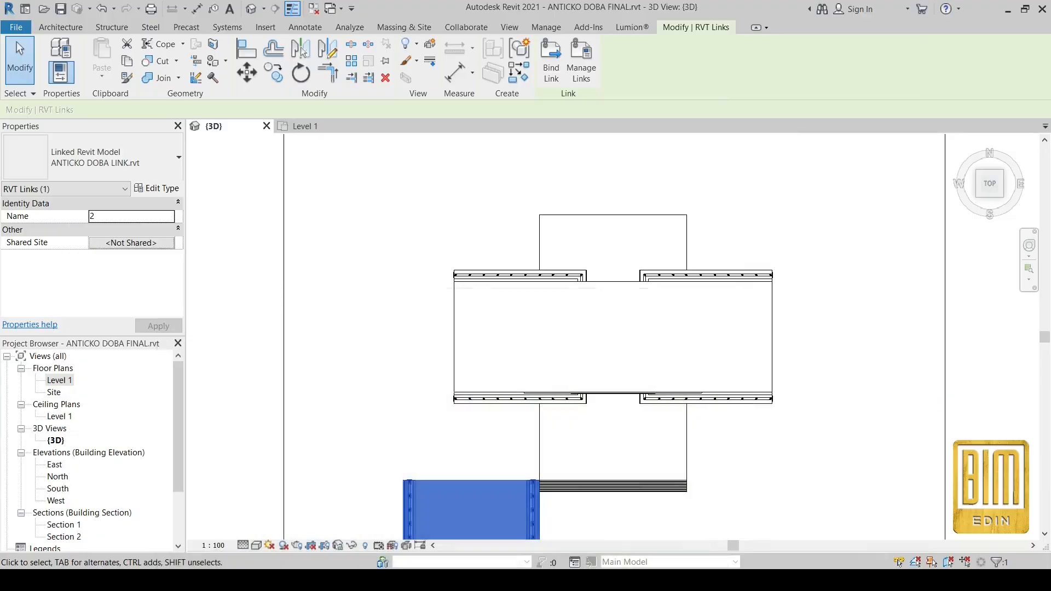
scroll(489, 211, down, 2)
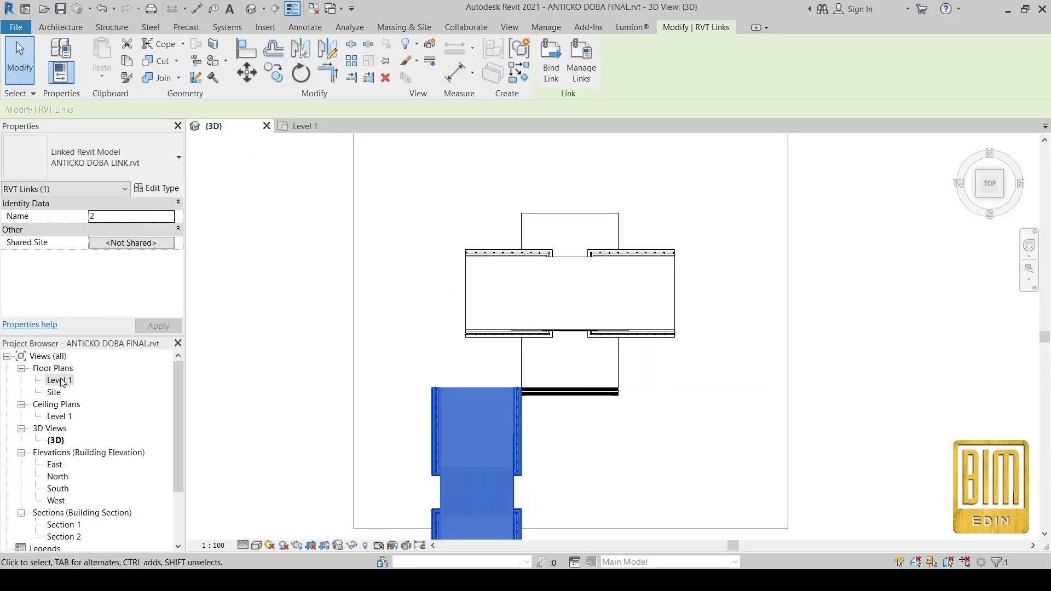
click(305, 126)
click(252, 9)
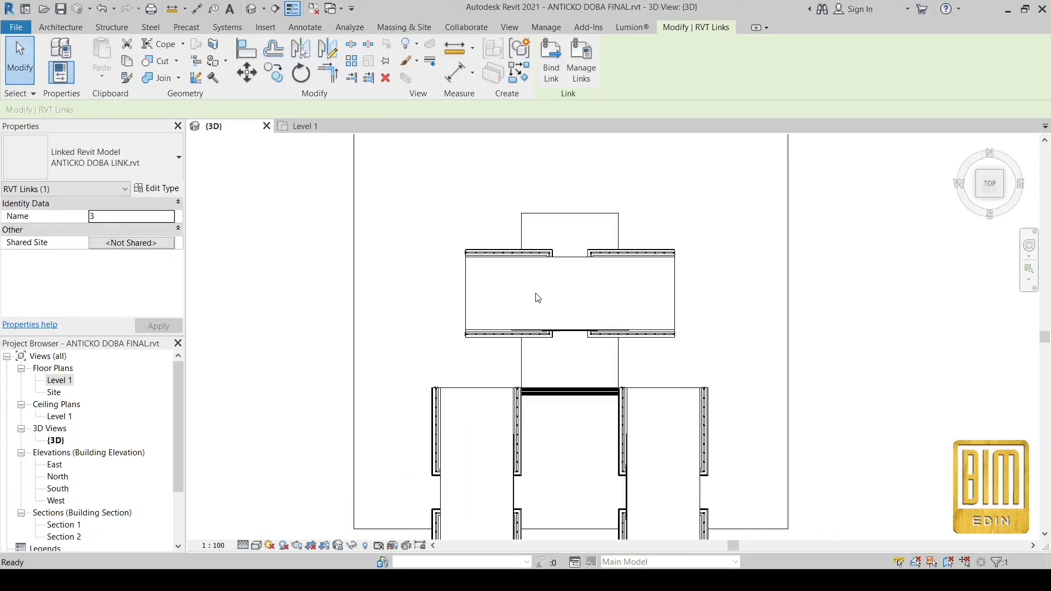
shift+middle_drag(629, 468, 371, 338)
Step: Create a perspective camera view from between the two linked buildings, looking towards the main arch, in the Level 1 plan
double_click(60, 380)
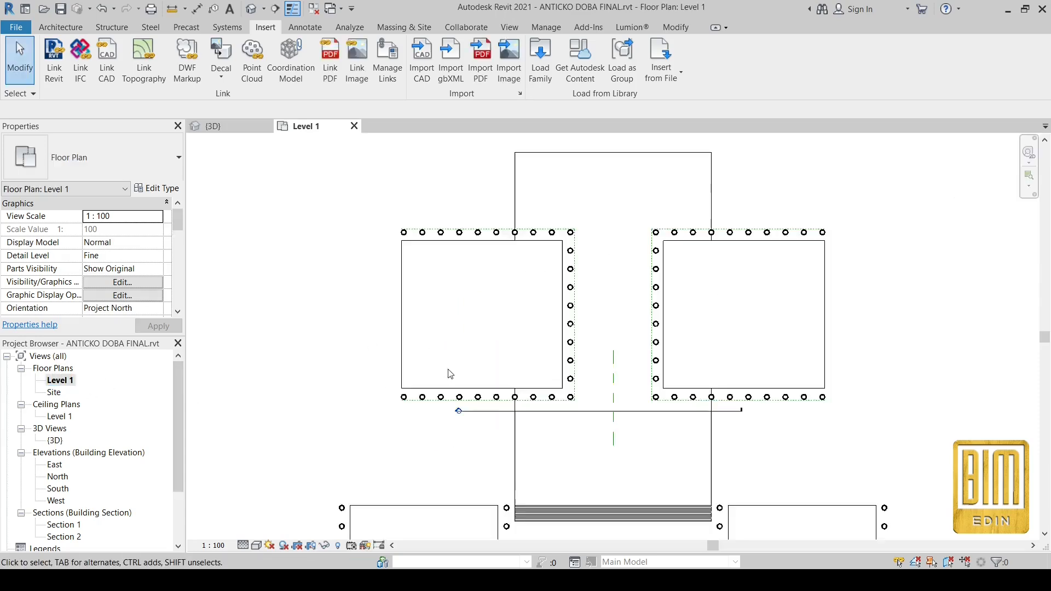
scroll(507, 265, down, 3)
click(263, 8)
click(274, 40)
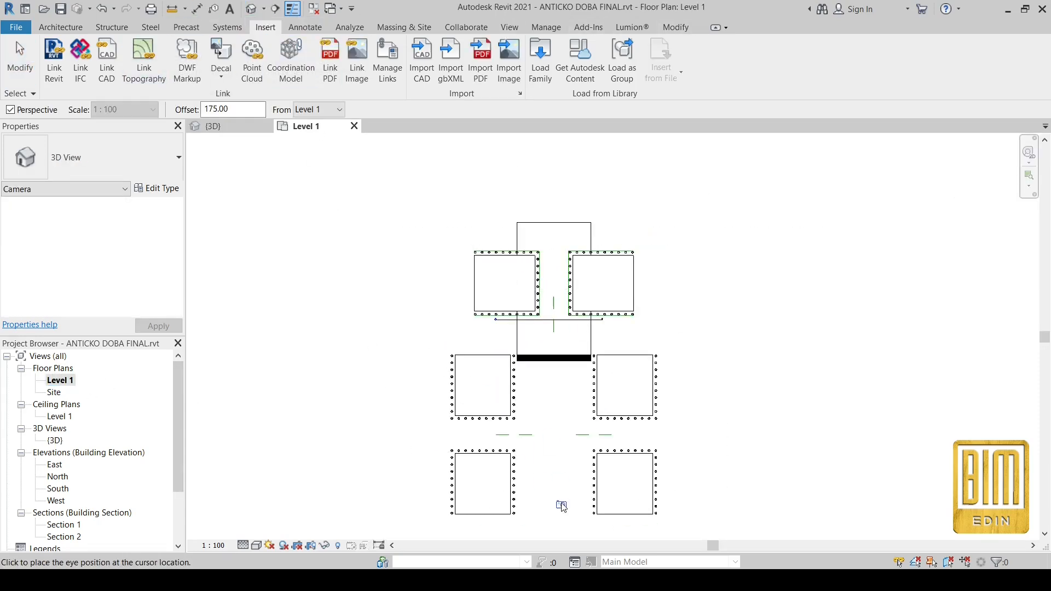
click(545, 164)
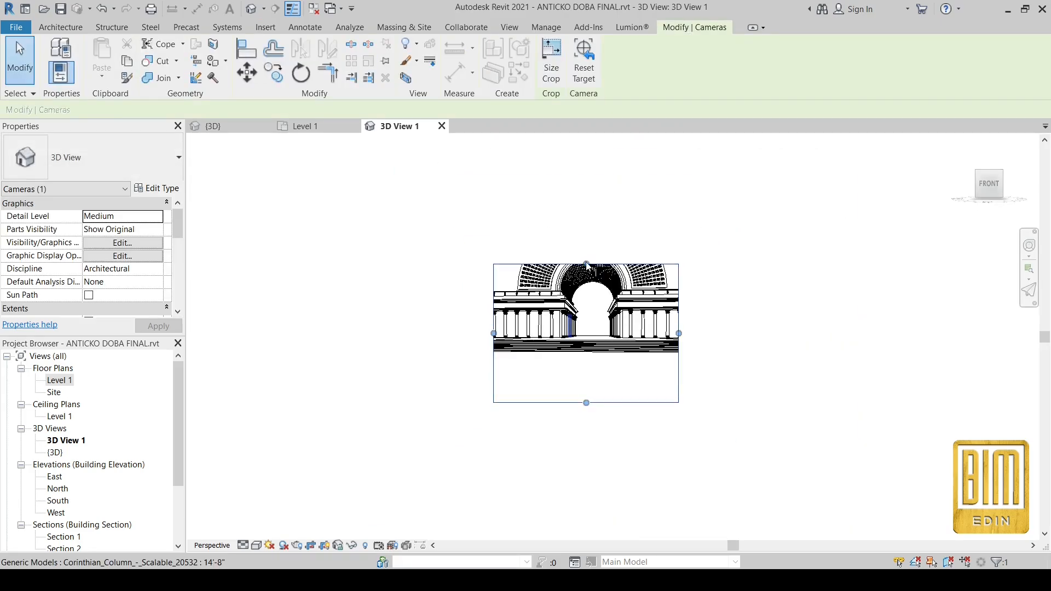
Step: Widen the camera view's crop region on both sides and compare it with the reference image 01.jpg
drag(679, 298, 708, 298)
drag(493, 297, 453, 296)
drag(708, 298, 758, 302)
drag(454, 298, 425, 298)
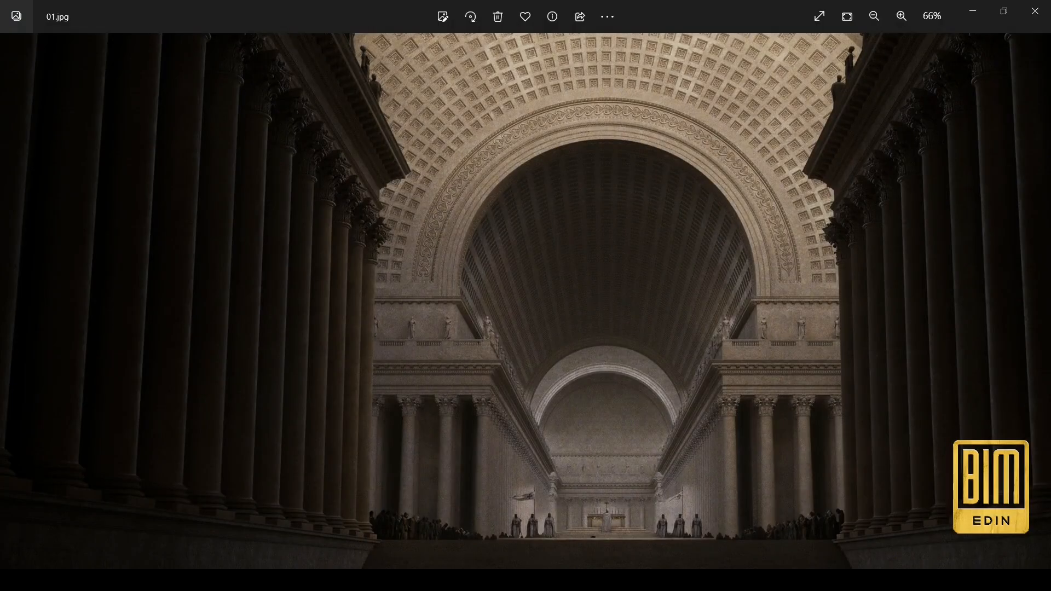
click(317, 580)
Step: Align the inner walls of both linked buildings with the ends of the stairs in Level 1 and check the camera view
double_click(57, 382)
scroll(513, 358, up, 6)
scroll(524, 386, down, 2)
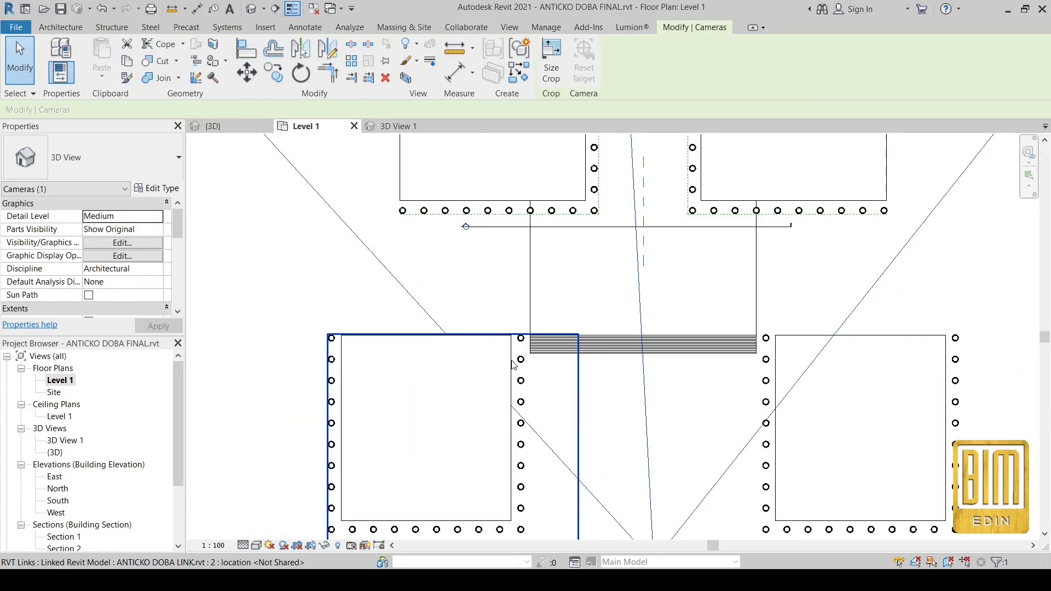
click(248, 54)
click(530, 327)
click(510, 352)
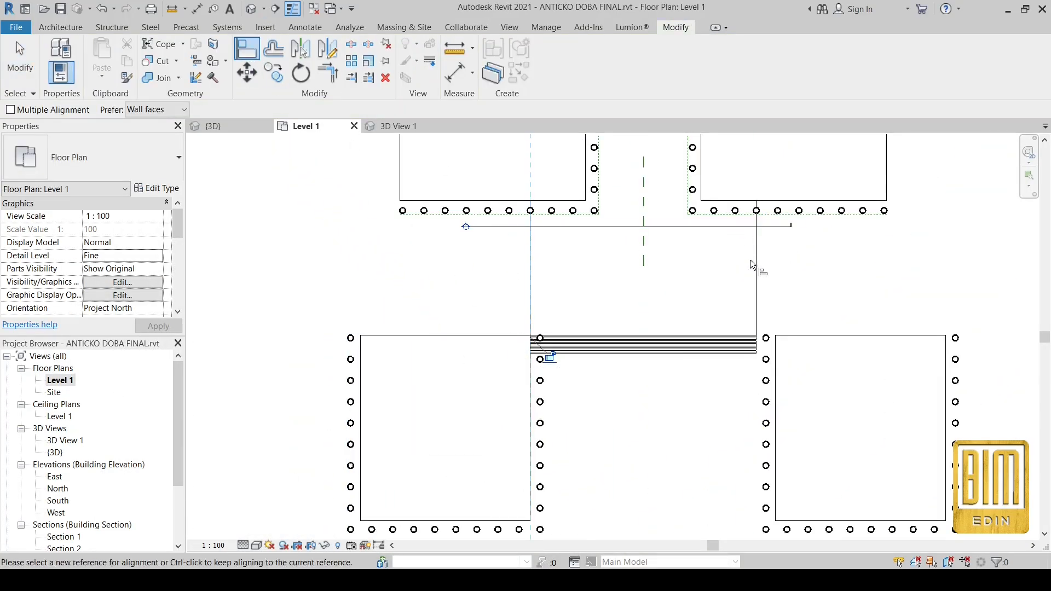
click(775, 375)
click(377, 128)
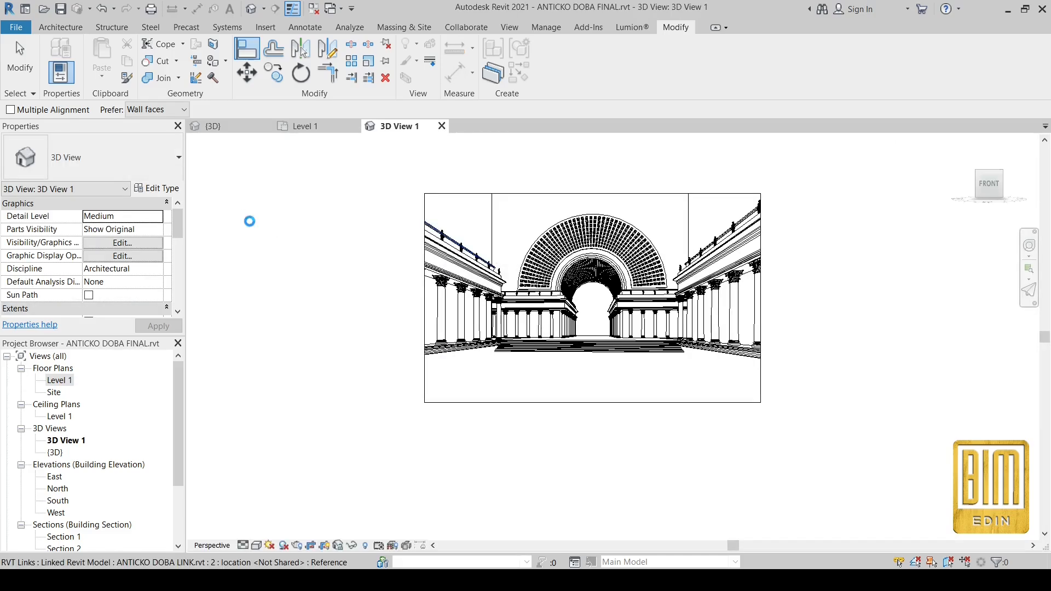
key(Escape)
key(Escape)
Step: Set the camera view's graphic display to show ambient shadows with cast shadows turned off
scroll(477, 390, up, 3)
click(256, 545)
click(287, 463)
click(18, 170)
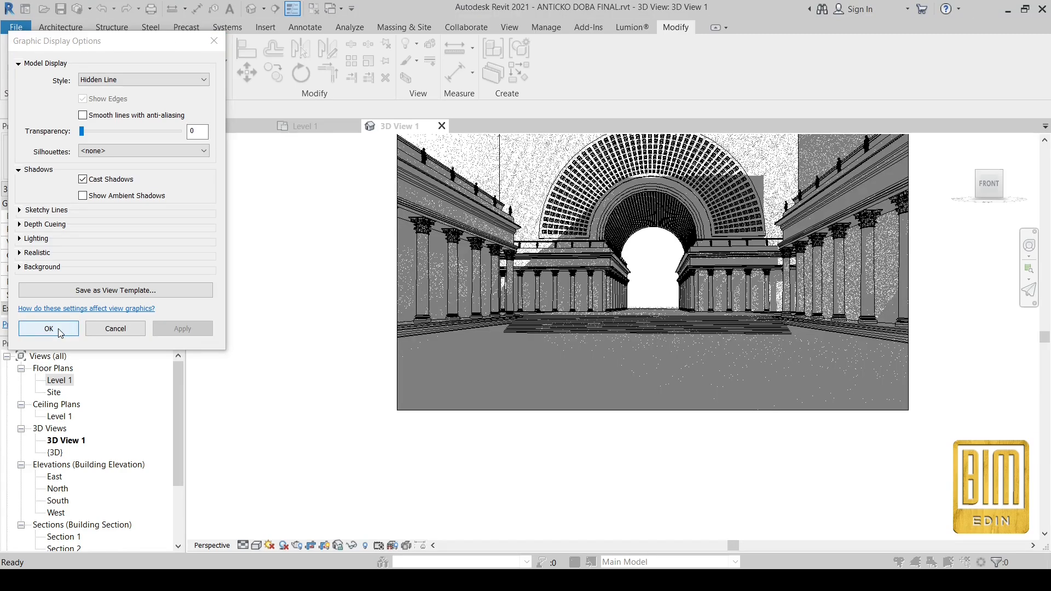
click(83, 196)
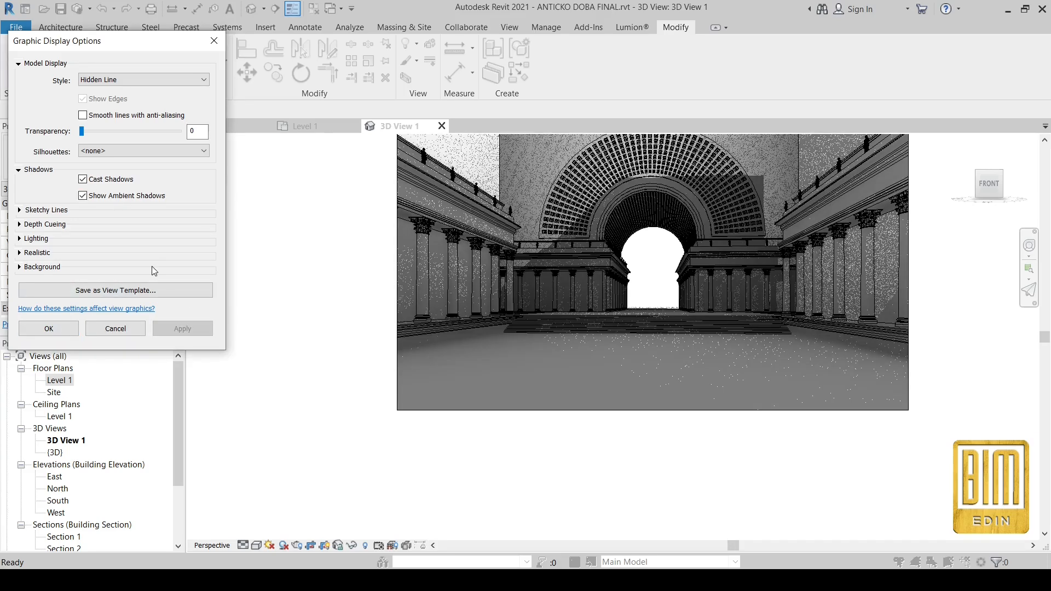
click(83, 179)
click(48, 328)
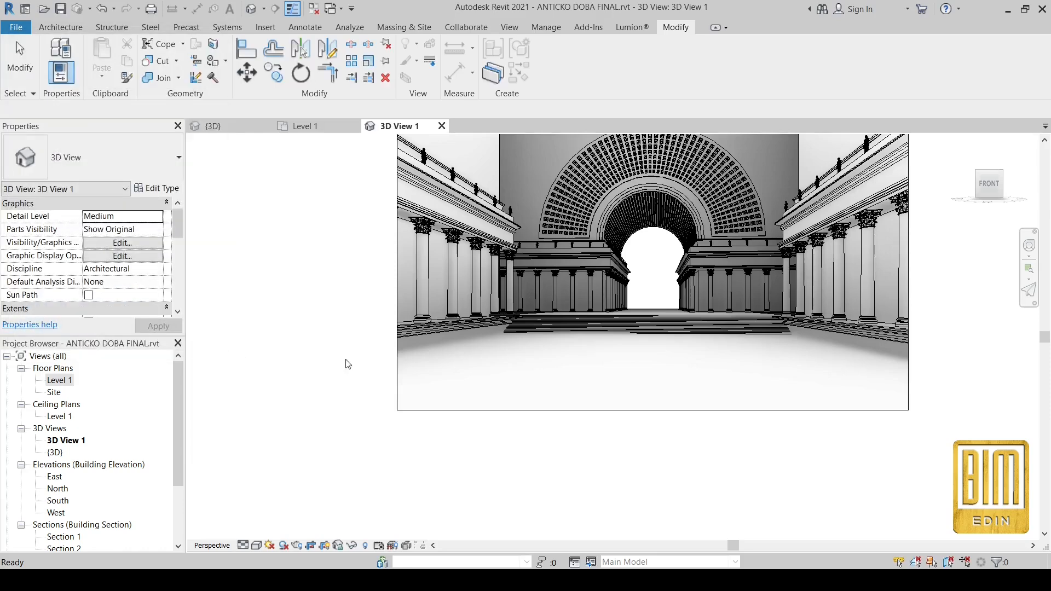
click(638, 405)
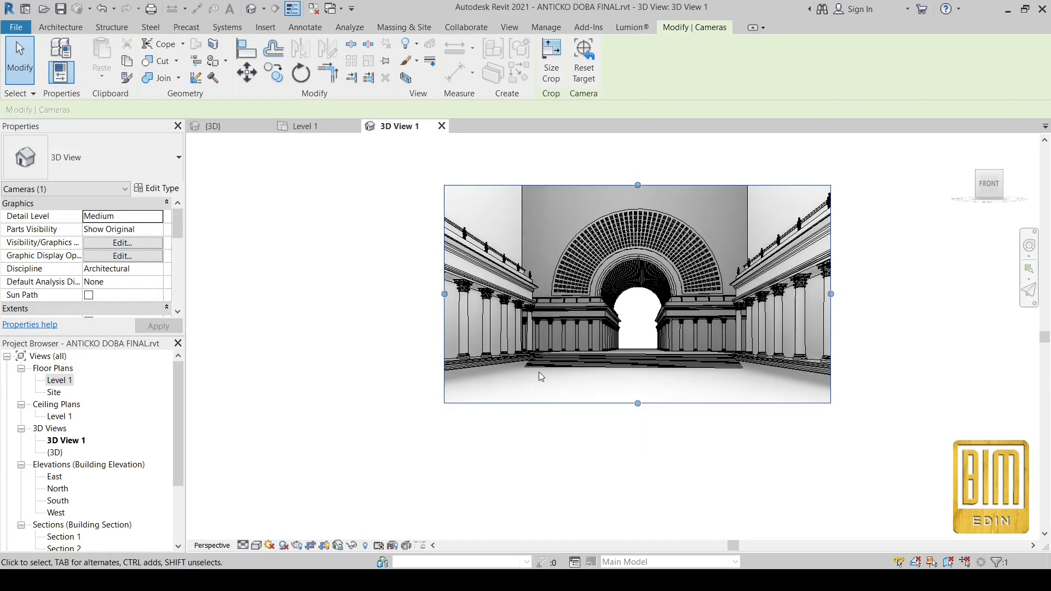
Step: Copy the Generic 150mm ground floor in the 3D view and paste the duplicate in the same place
click(219, 126)
scroll(542, 442, up, 4)
scroll(483, 404, up, 3)
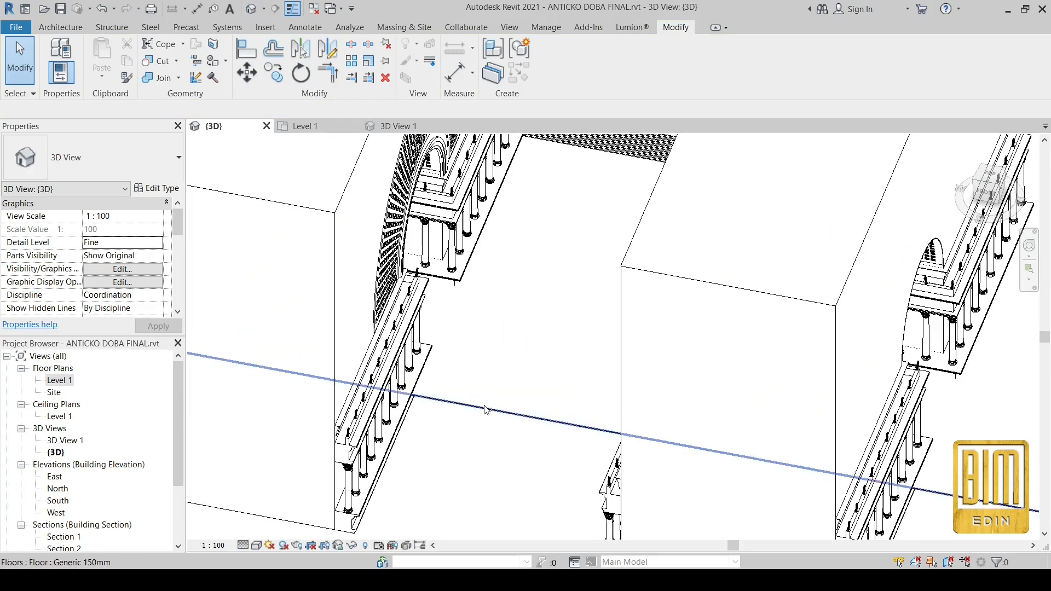
click(485, 410)
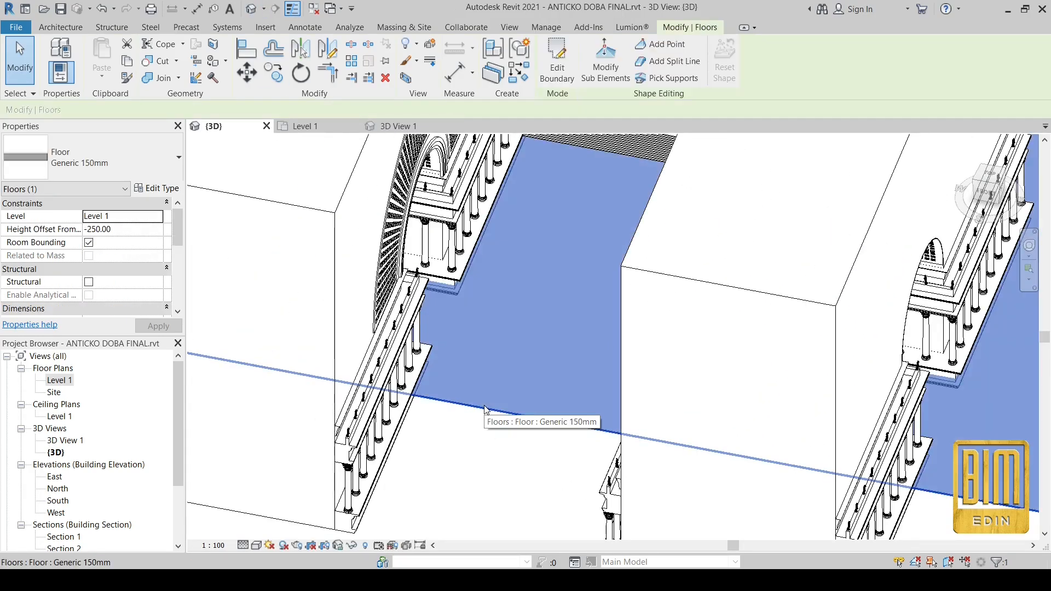
key(ctrl+c)
click(102, 76)
click(139, 208)
Step: Edit the pasted floor's boundary and align its rear edge with the front edge of the stairs
click(557, 62)
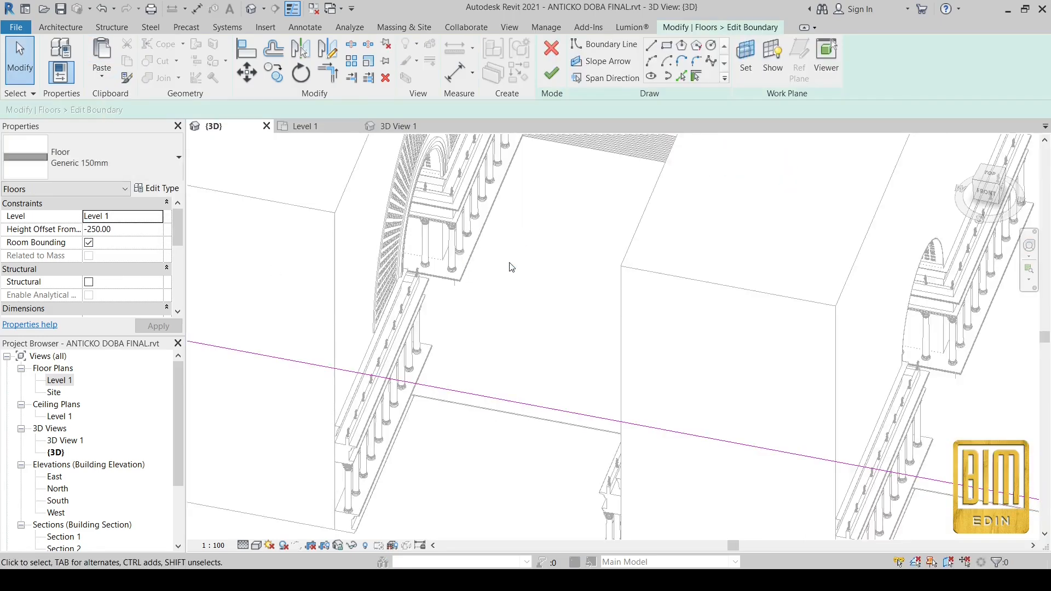
scroll(501, 328, down, 4)
click(246, 49)
scroll(525, 275, up, 5)
scroll(535, 260, up, 1)
click(534, 249)
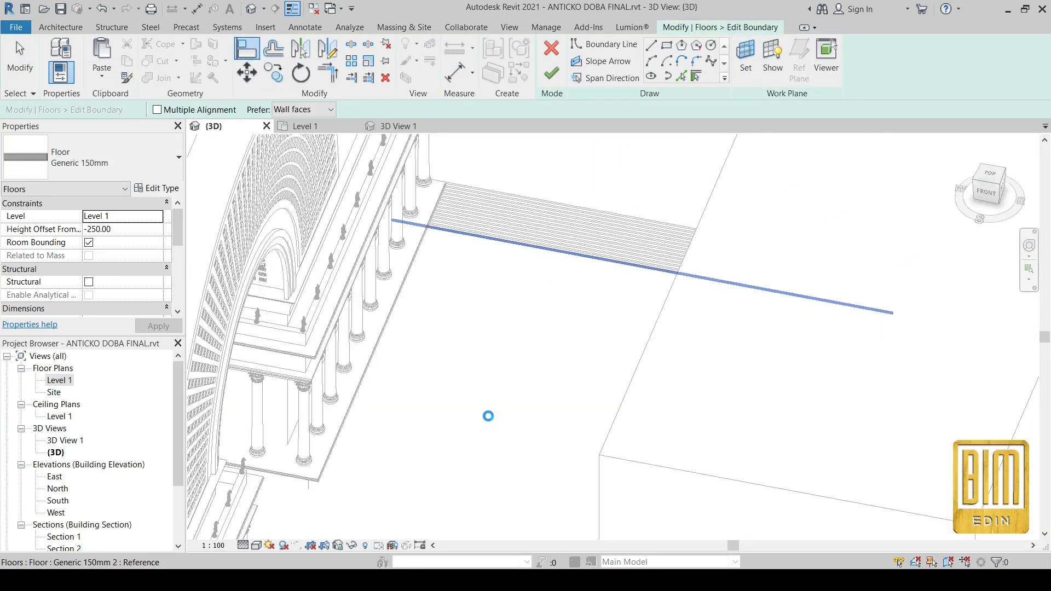
scroll(488, 416, down, 6)
click(569, 184)
Step: Align the left and right edges of the floor boundary with the inner sides of the two linked buildings
scroll(464, 421, up, 6)
scroll(418, 464, up, 4)
click(416, 453)
scroll(504, 383, down, 7)
click(206, 329)
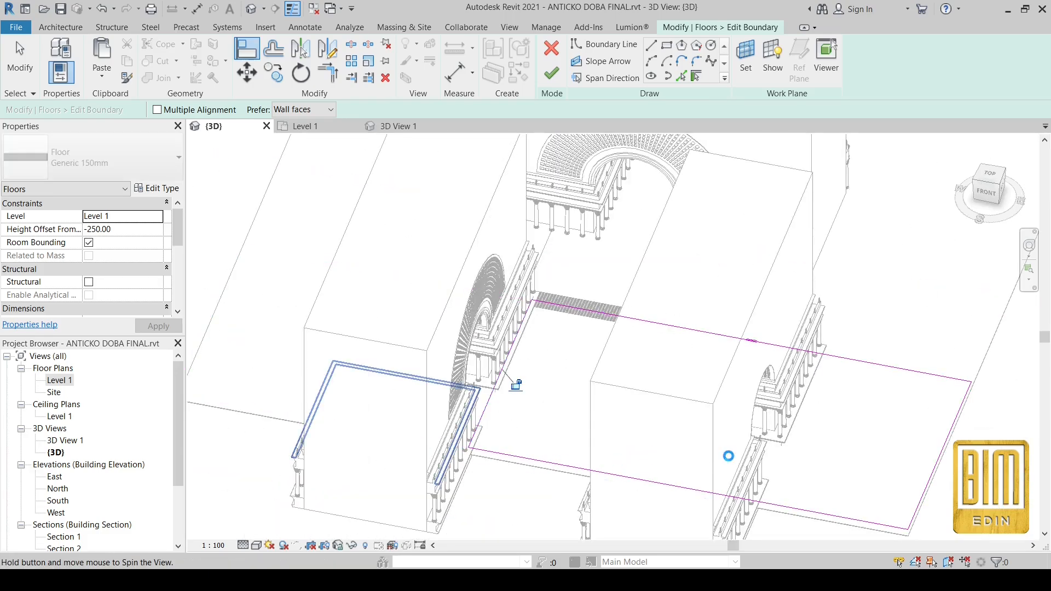
shift+middle_drag(452, 452, 727, 455)
scroll(567, 486, down, 3)
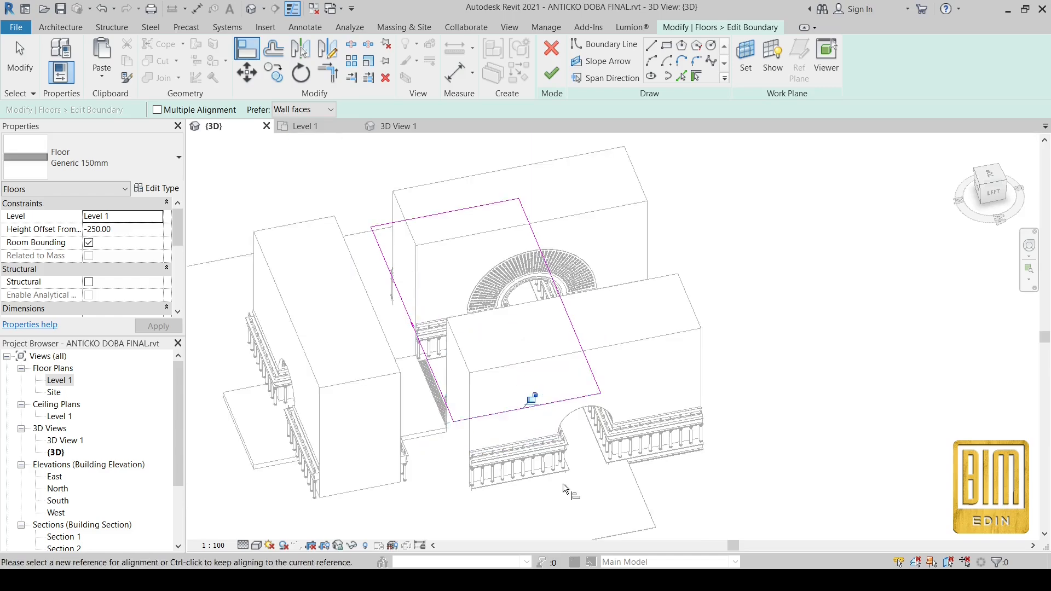
scroll(421, 351, up, 5)
click(444, 360)
scroll(418, 358, down, 5)
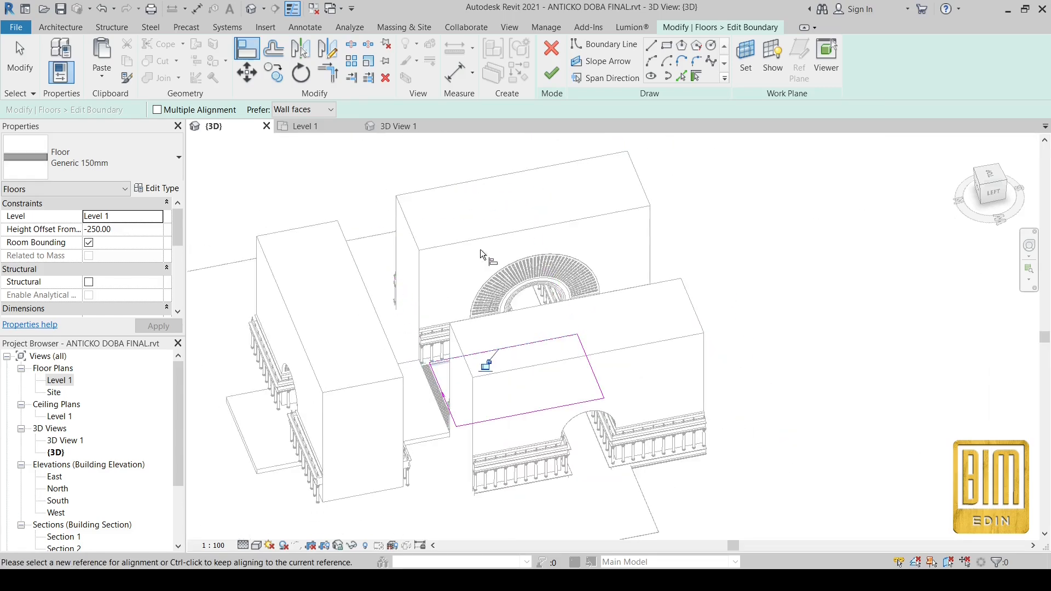
Step: Finish the floor boundary edit and check the floor between the linked buildings in front of the stairs
click(552, 73)
shift+middle_drag(776, 367, 470, 399)
scroll(470, 400, up, 6)
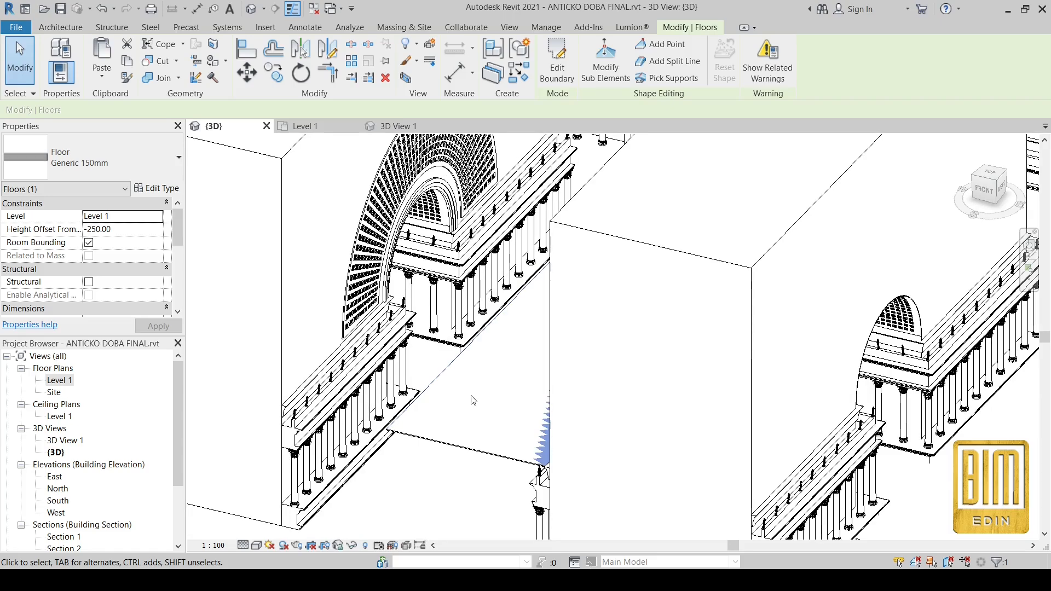
shift+middle_drag(471, 396, 448, 414)
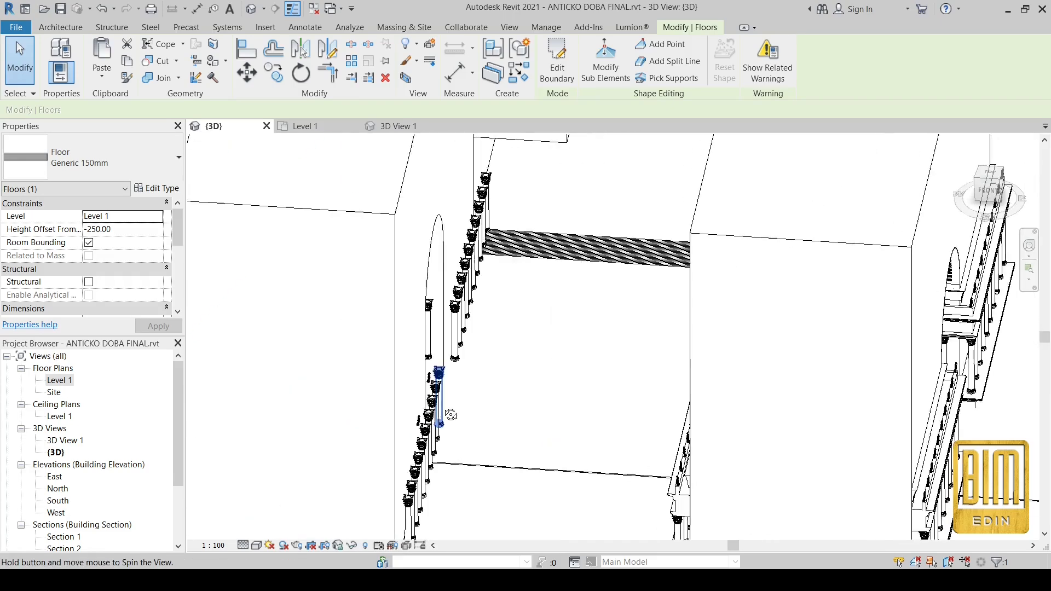
click(477, 441)
click(497, 464)
click(499, 428)
Step: Widen the crop region of 3D View 1 on its right side and trim its top and bottom edges
click(398, 127)
click(640, 185)
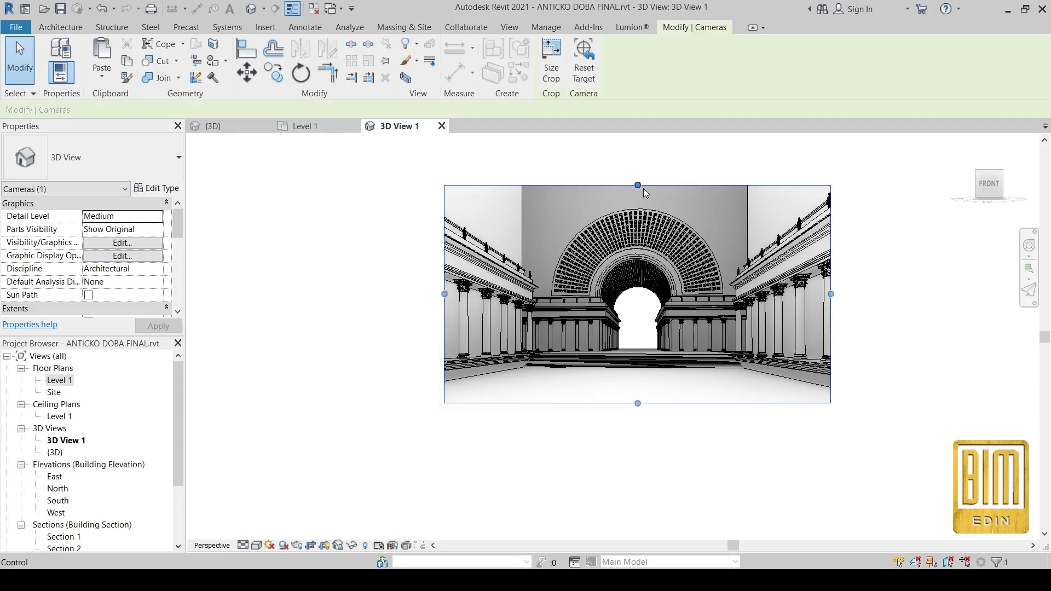
drag(640, 184, 640, 178)
drag(831, 294, 853, 300)
drag(646, 179, 646, 188)
drag(647, 403, 641, 386)
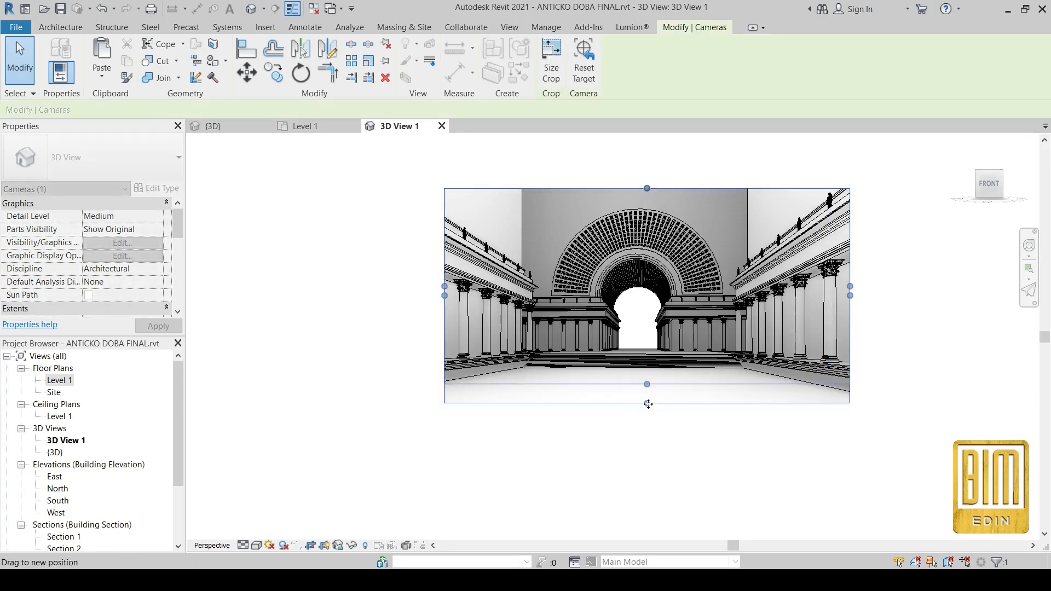
click(655, 346)
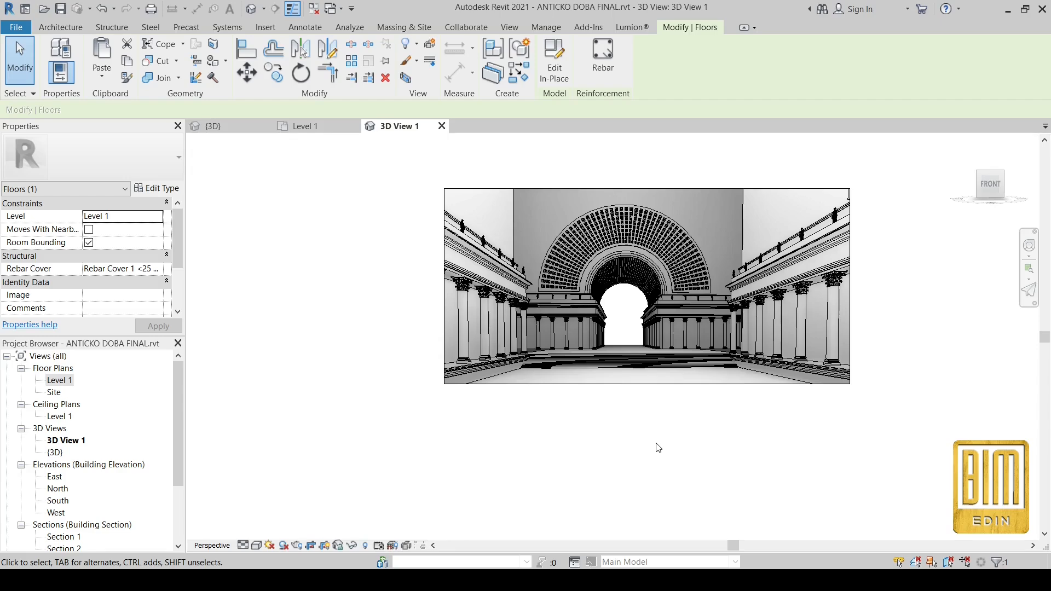
Step: Copy the left linked building pair in the Level 1 plan and place the copy behind the arched building pair
double_click(59, 382)
scroll(646, 337, down, 3)
click(503, 355)
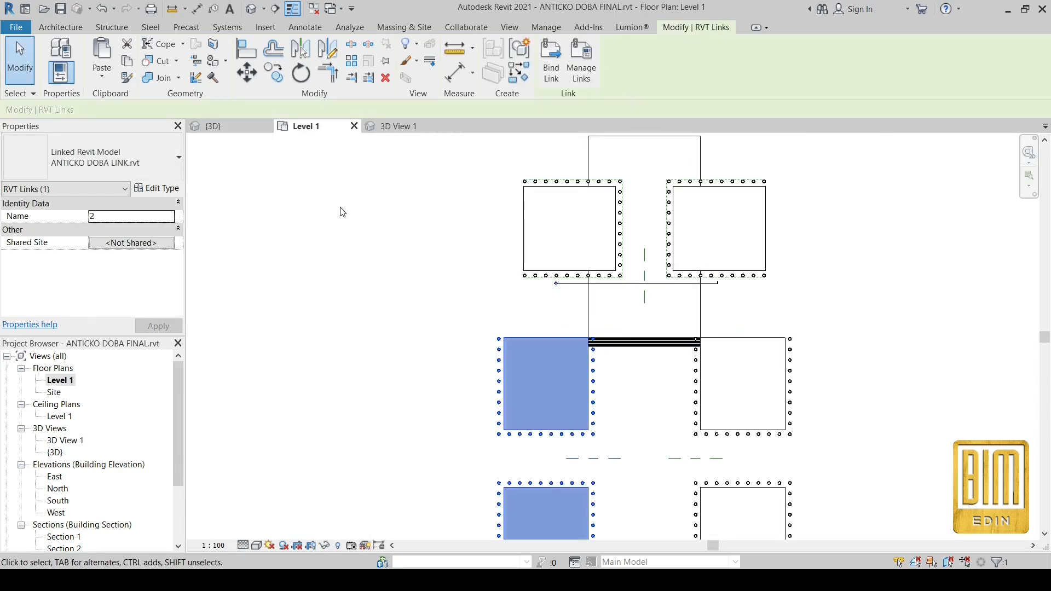
click(273, 73)
click(546, 458)
scroll(619, 247, down, 1)
middle_drag(640, 158, 626, 278)
click(626, 268)
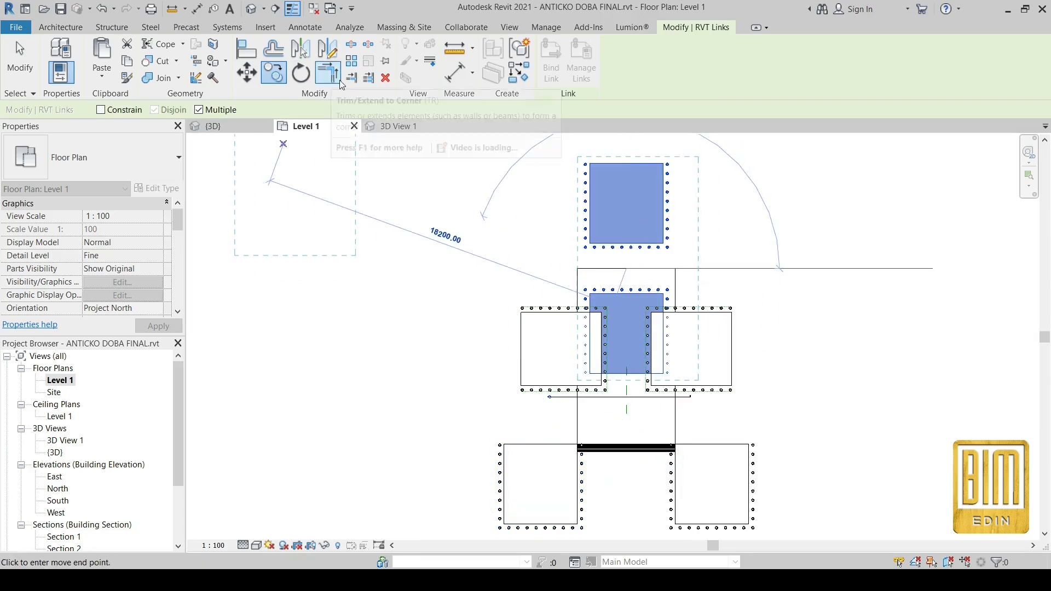
Step: Rotate the copied link 90° clockwise so its two buildings stand side by side
click(301, 72)
click(636, 147)
click(762, 268)
Step: Align the rotated link with the columns of the arched pair in front and with the floor's rear edge, then check 3D View 1
click(246, 48)
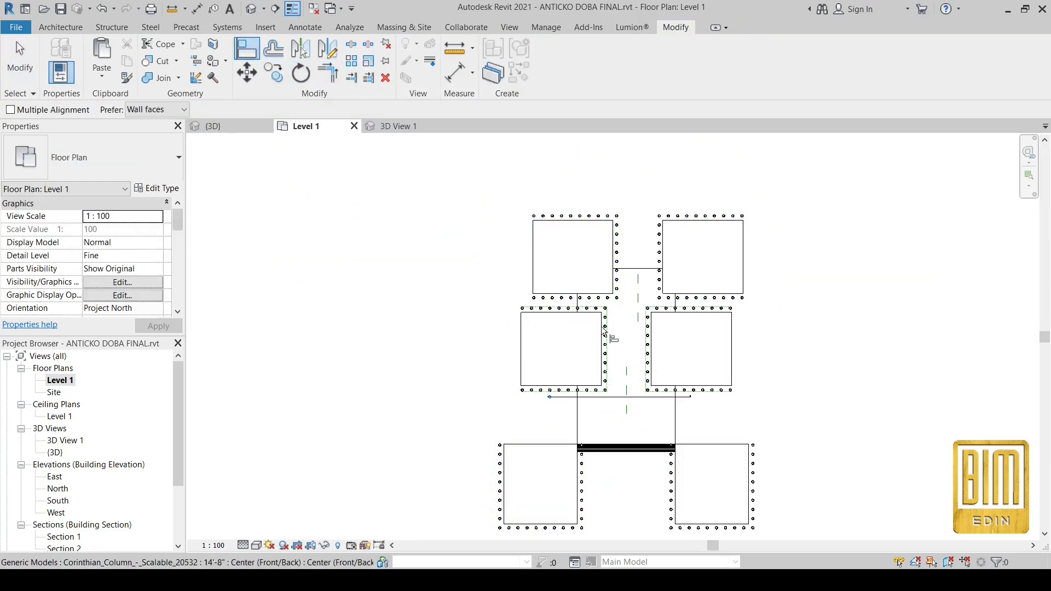
scroll(601, 328, up, 3)
click(603, 328)
click(631, 195)
scroll(554, 209, down, 2)
click(598, 188)
click(563, 225)
click(402, 126)
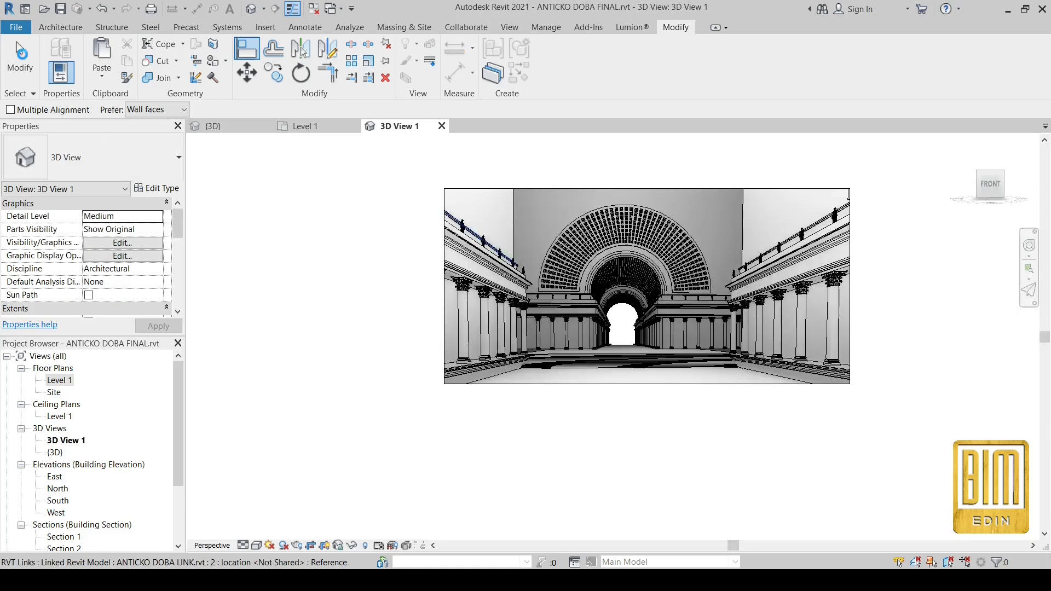
click(19, 52)
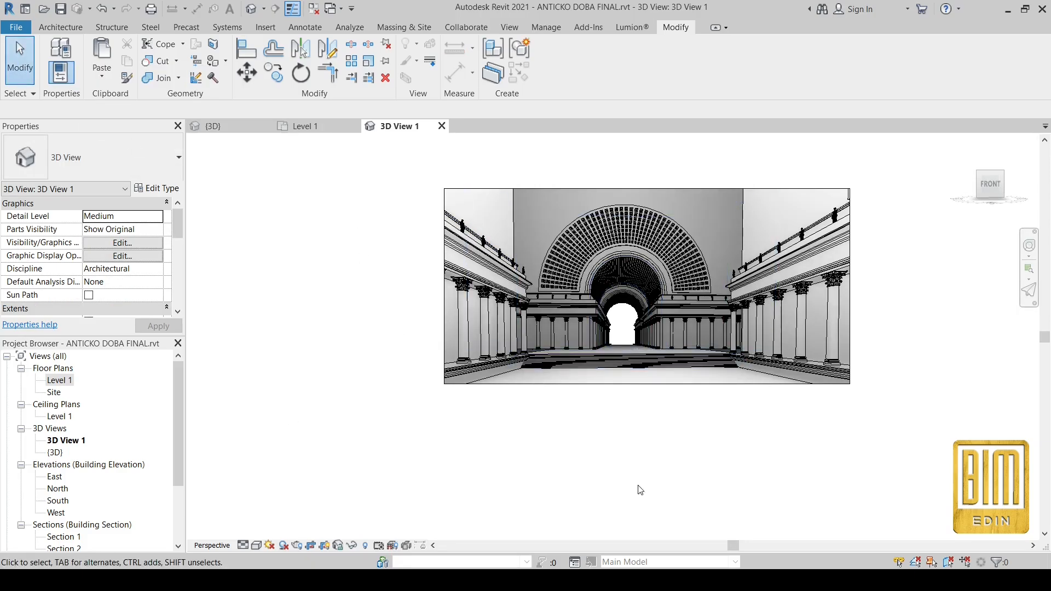
Step: Examine the floor and the copied buildings through the arched passage in the 3D view
click(251, 9)
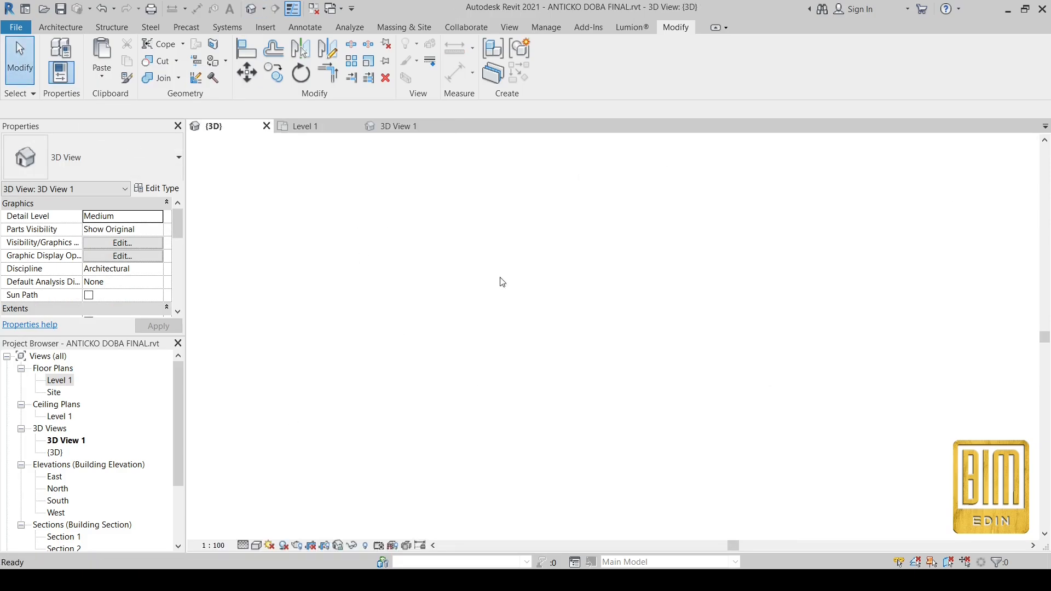
scroll(585, 280, up, 5)
shift+middle_drag(629, 418, 614, 298)
scroll(613, 318, down, 5)
scroll(601, 347, up, 3)
scroll(602, 350, up, 3)
scroll(787, 444, down, 6)
scroll(717, 375, up, 4)
scroll(662, 357, down, 4)
scroll(662, 358, up, 5)
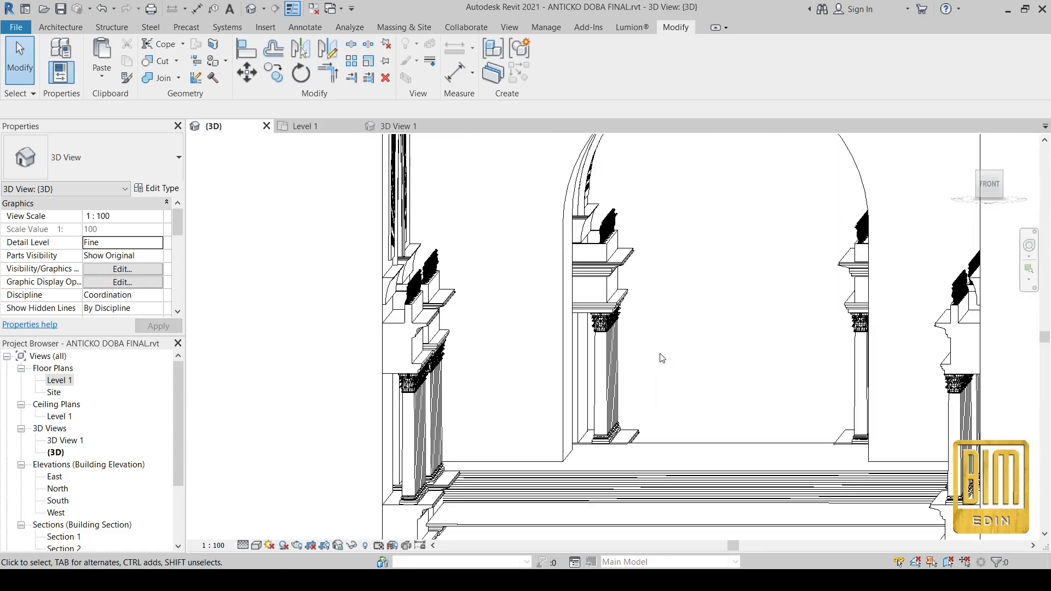
Step: Edit the Generic 150mm 2 floor's boundary and extend its rear edge to the back of the copied buildings
click(602, 353)
mouse_move(738, 425)
shift+middle_down()
mouse_move(729, 408)
mouse_move(727, 427)
shift+middle_up()
scroll(671, 402, up, 3)
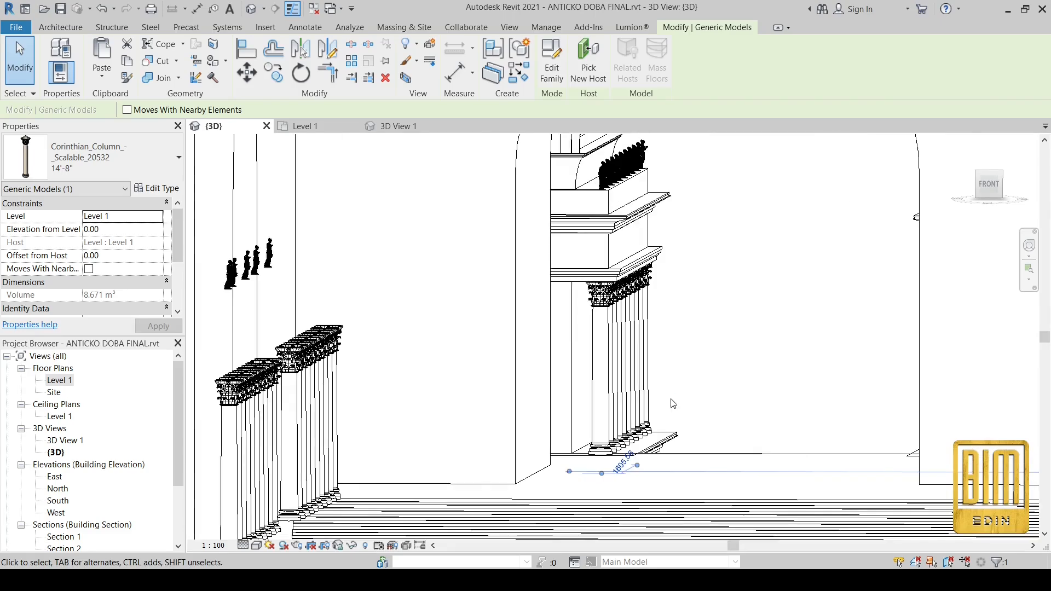
click(683, 452)
click(552, 61)
key(a)
key(l)
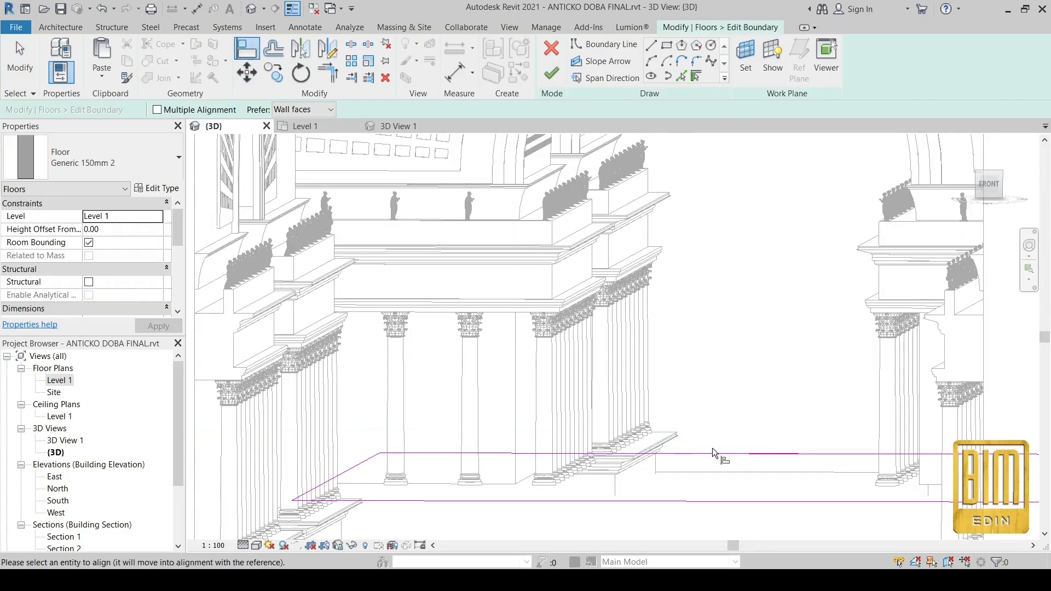
click(551, 73)
key(Escape)
Step: Place a camera in Level 1 at the inner front corner of the building right of the stairs, aimed diagonally toward the rear left
click(305, 126)
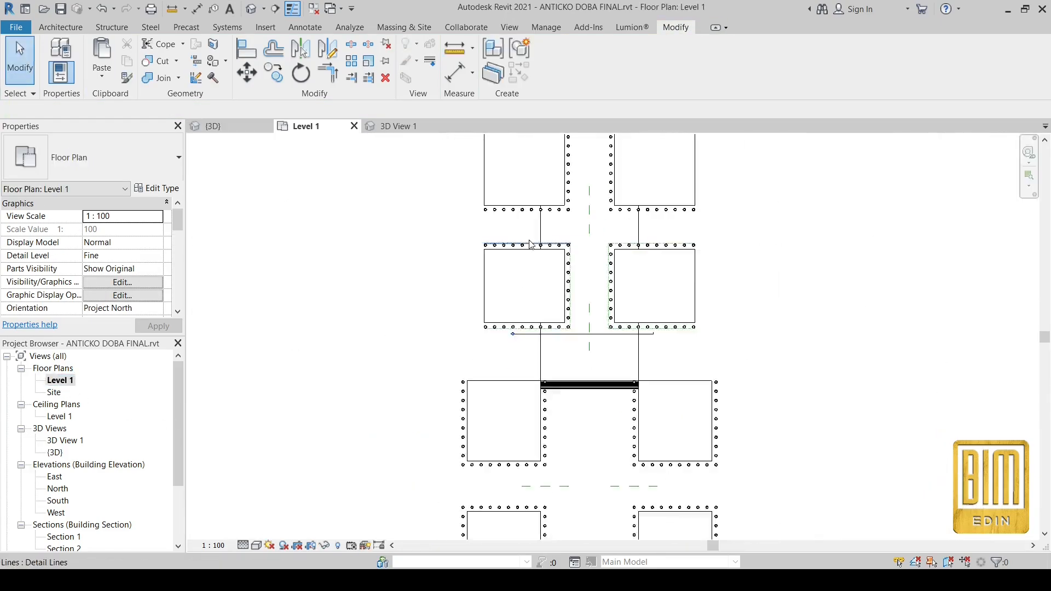
click(263, 8)
click(275, 47)
scroll(635, 460, up, 3)
click(633, 436)
scroll(632, 434, down, 4)
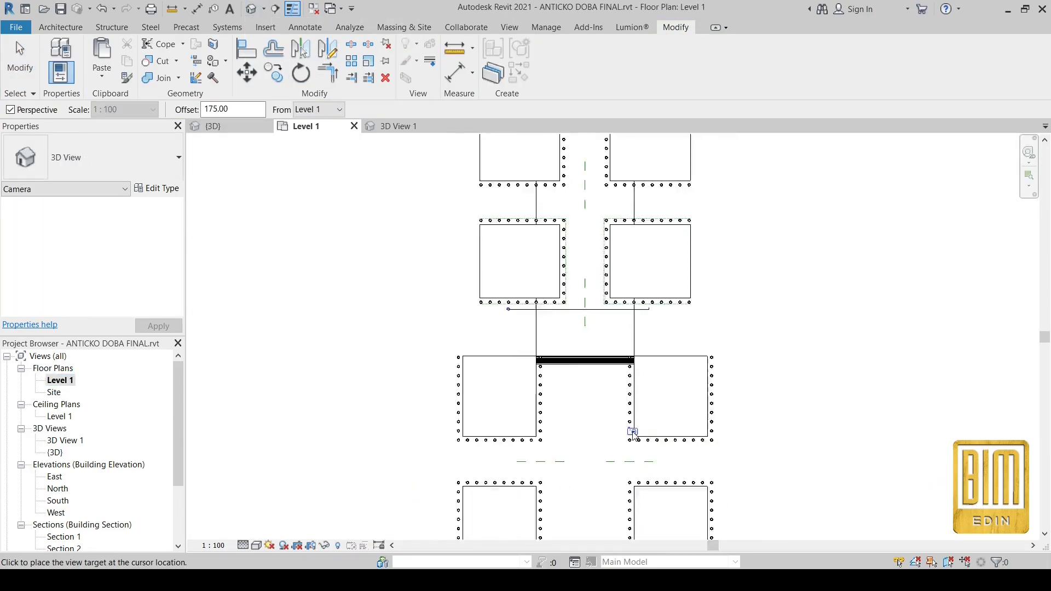
click(507, 168)
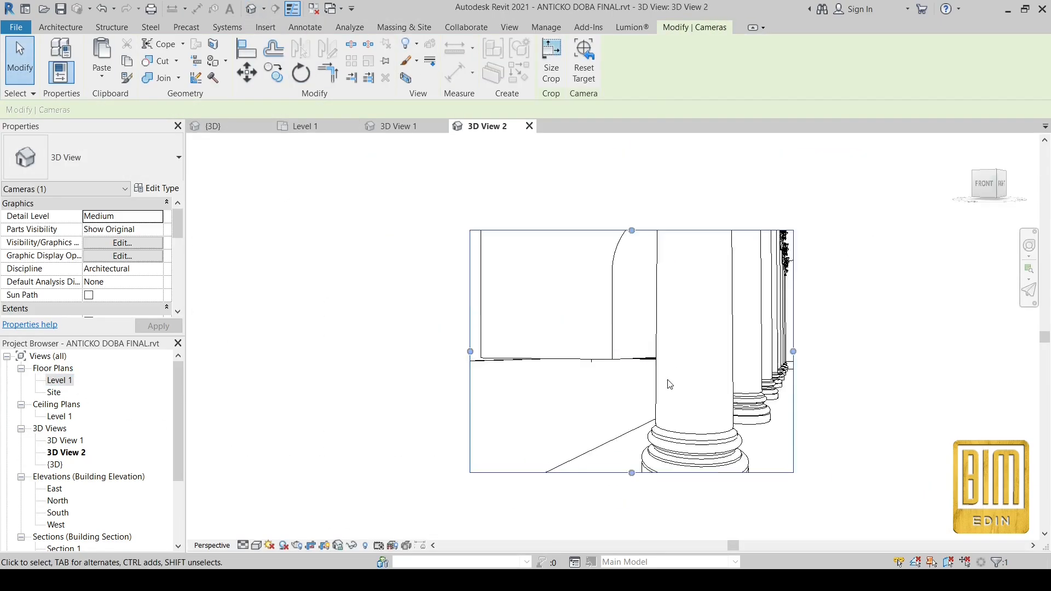
Step: Enlarge the new camera view's crop region and hide the large foreground column in this view
drag(793, 313, 877, 313)
drag(470, 313, 381, 304)
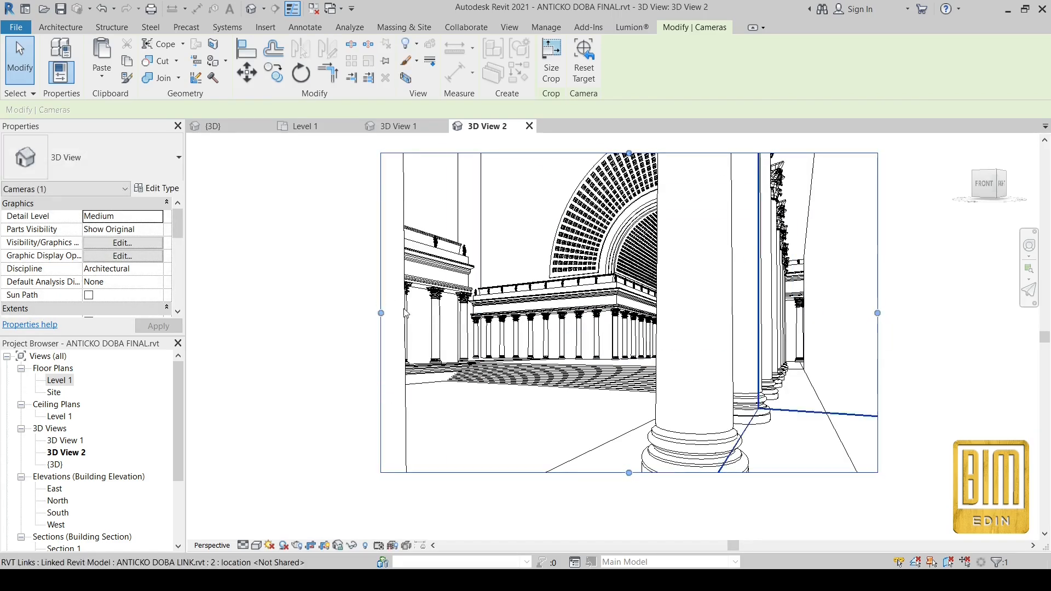
click(697, 437)
right_click(697, 436)
mouse_move(820, 190)
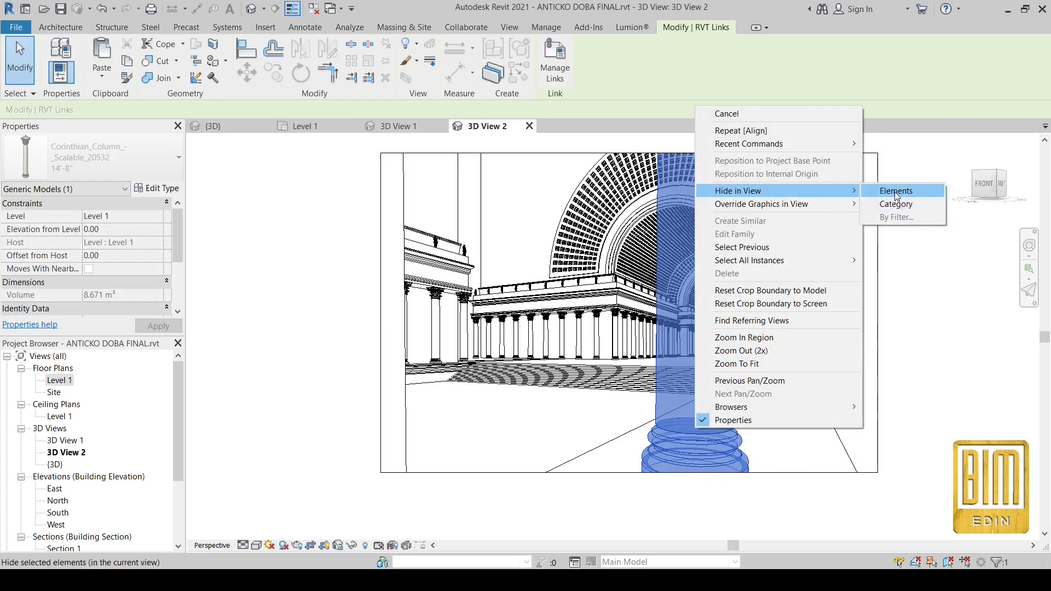
click(896, 191)
Step: Extend the crop region of 3D View 2 upward and trim its bottom edge
scroll(597, 372, down, 3)
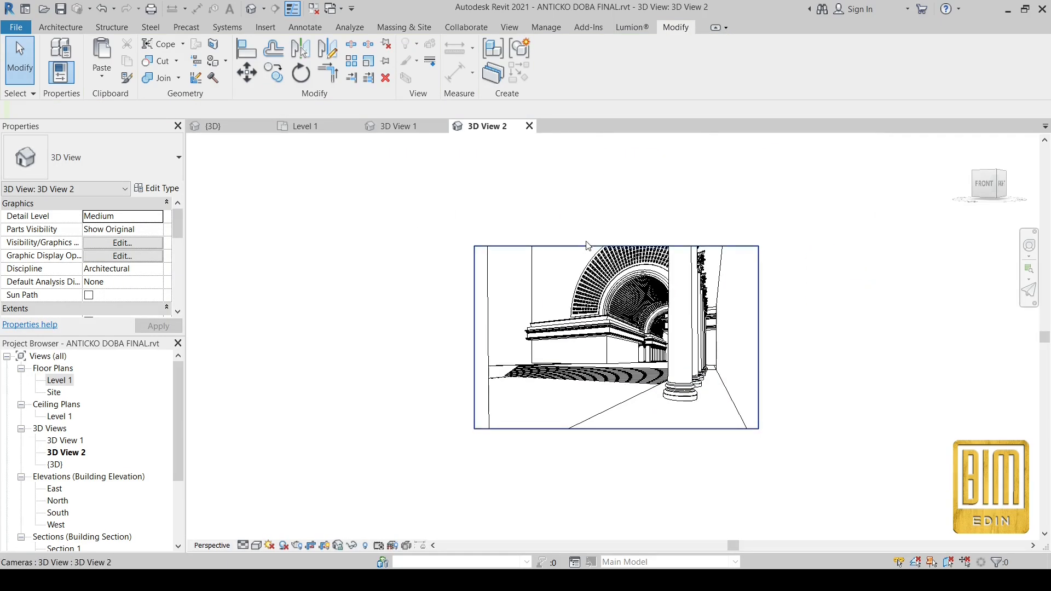
click(588, 246)
drag(616, 246, 613, 228)
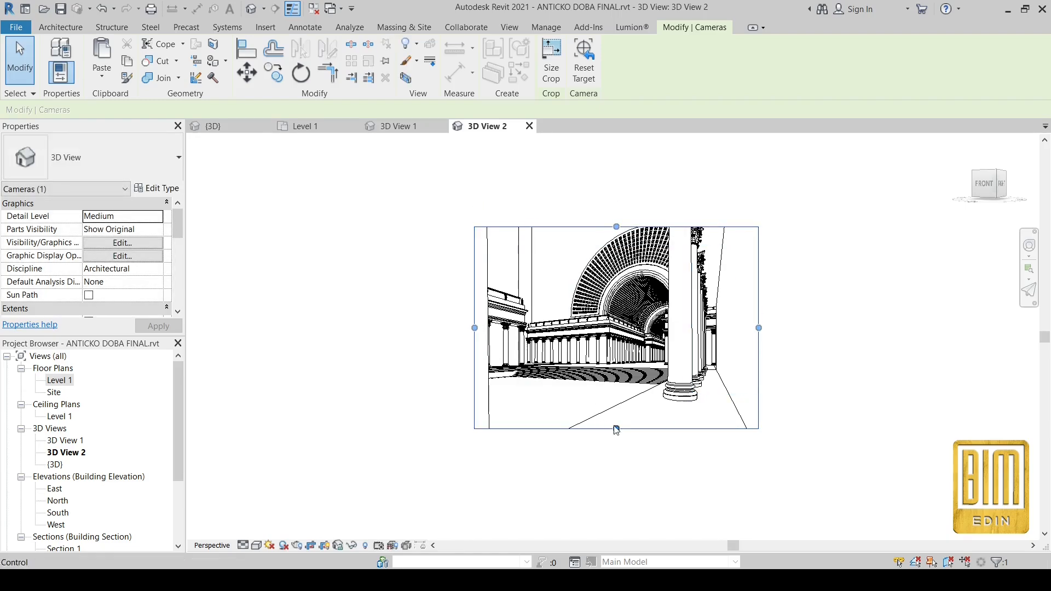
Step: Turn on ambient shadows in the graphic display options of 3D View 2
click(256, 545)
click(298, 455)
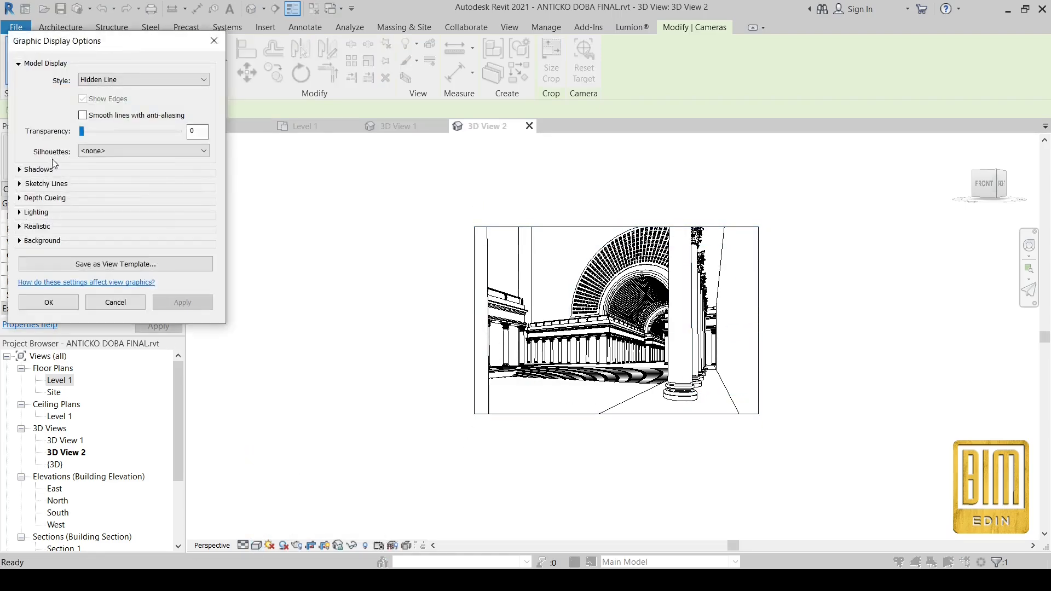
click(38, 169)
click(55, 327)
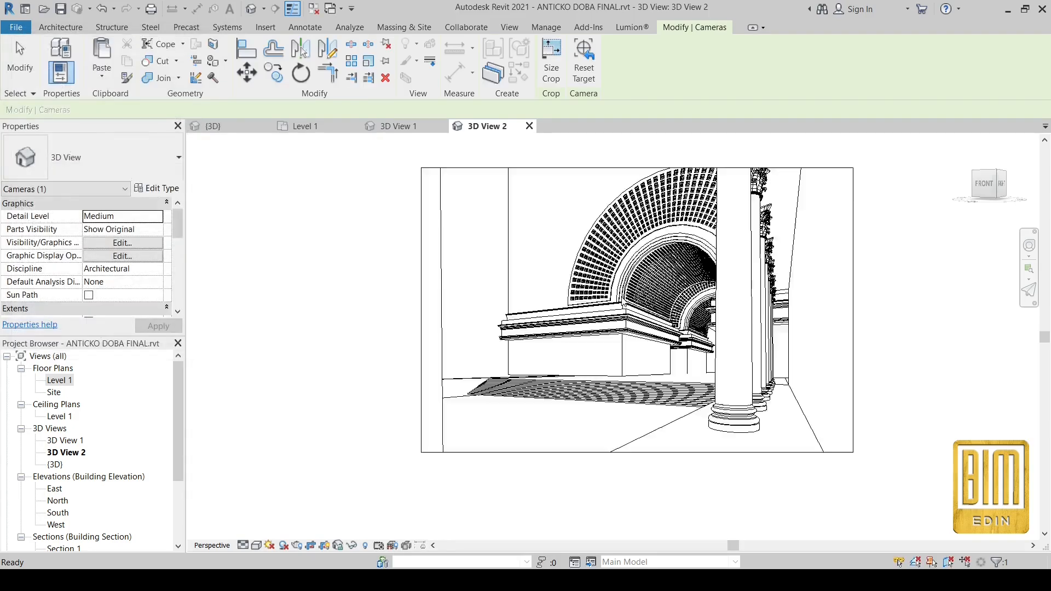
scroll(586, 333, up, 3)
key(Escape)
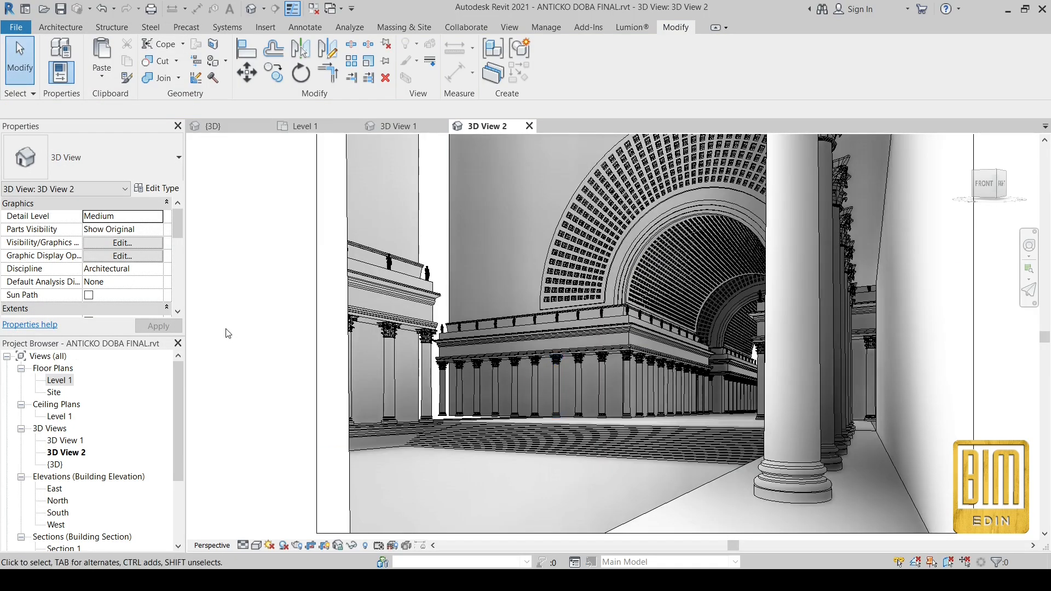
Step: Orbit 3D View 2 around a column of the arched building so the view faces the arch and stairs
click(597, 376)
mouse_move(598, 377)
shift+middle_down()
mouse_move(605, 358)
mouse_move(620, 389)
mouse_move(613, 379)
shift+middle_up()
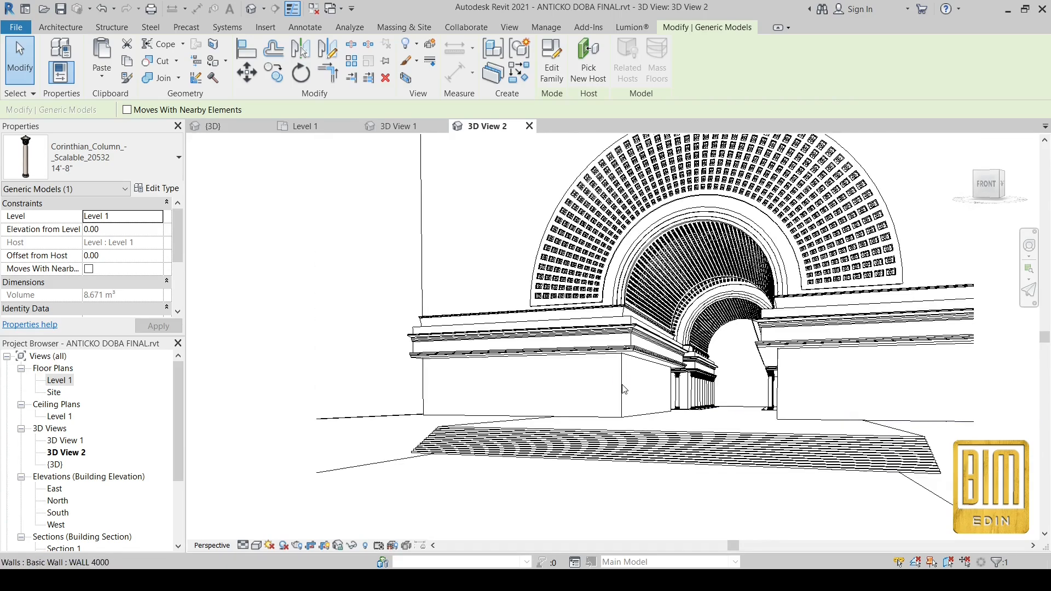
scroll(537, 421, down, 1)
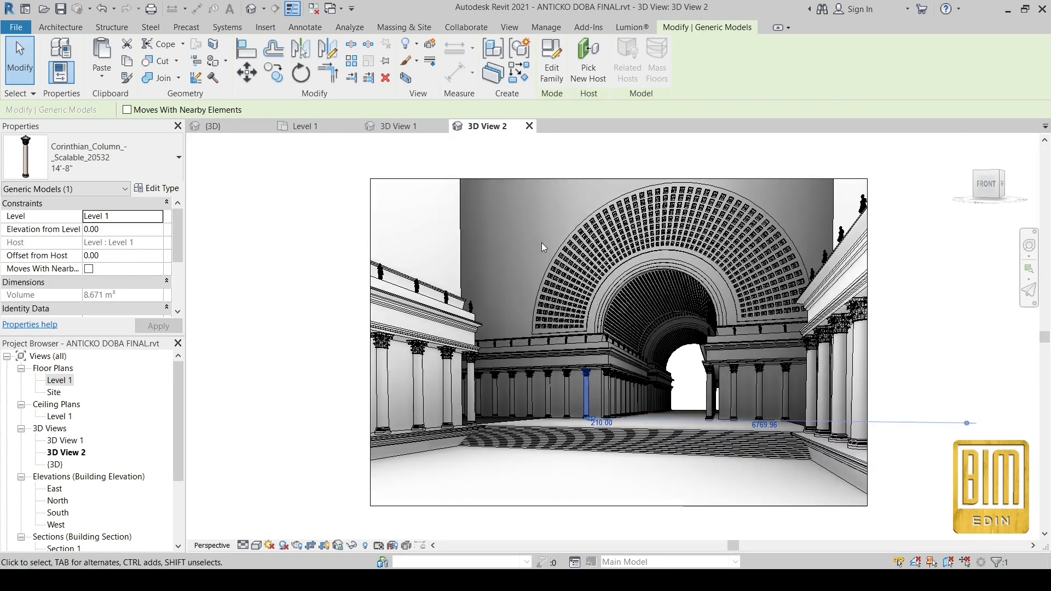
click(308, 278)
scroll(761, 324, up, 1)
scroll(599, 404, down, 2)
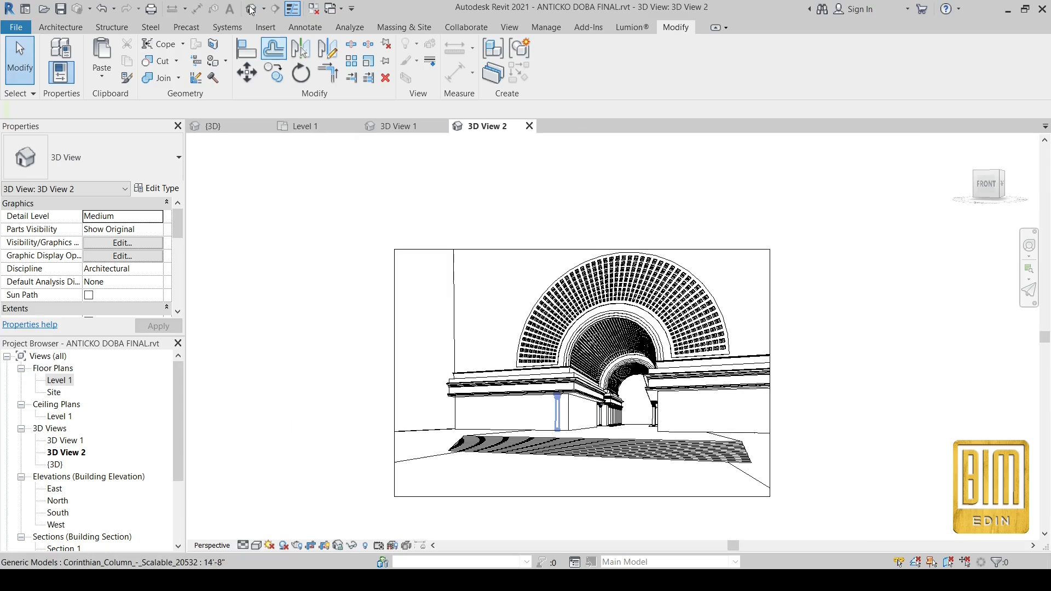
Step: Start an in-place model in the Walls category on the Level 1 plan, near the rearmost linked buildings
double_click(60, 381)
scroll(611, 265, up, 3)
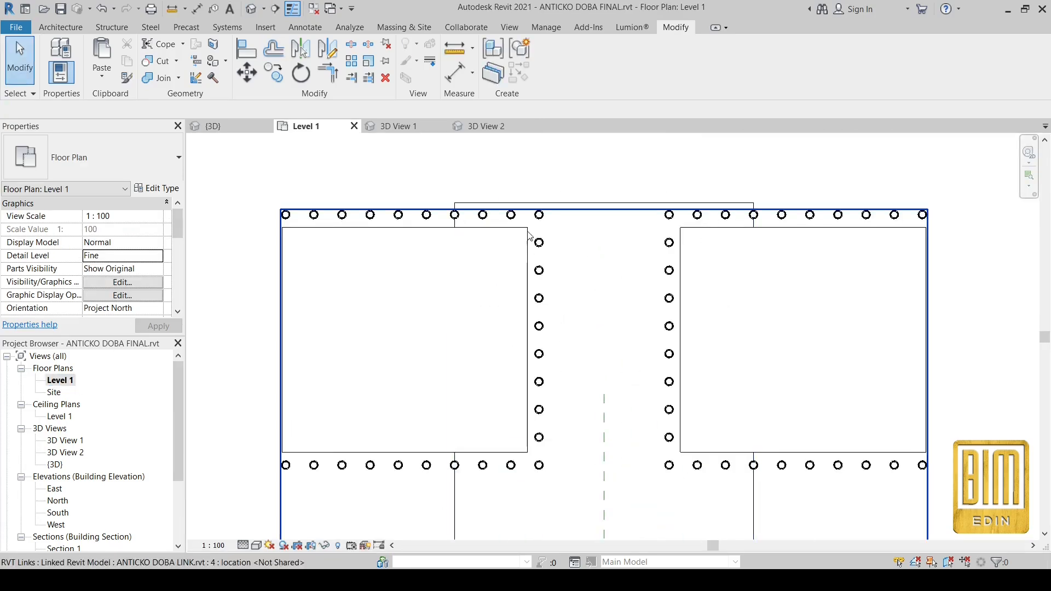
click(62, 27)
click(162, 72)
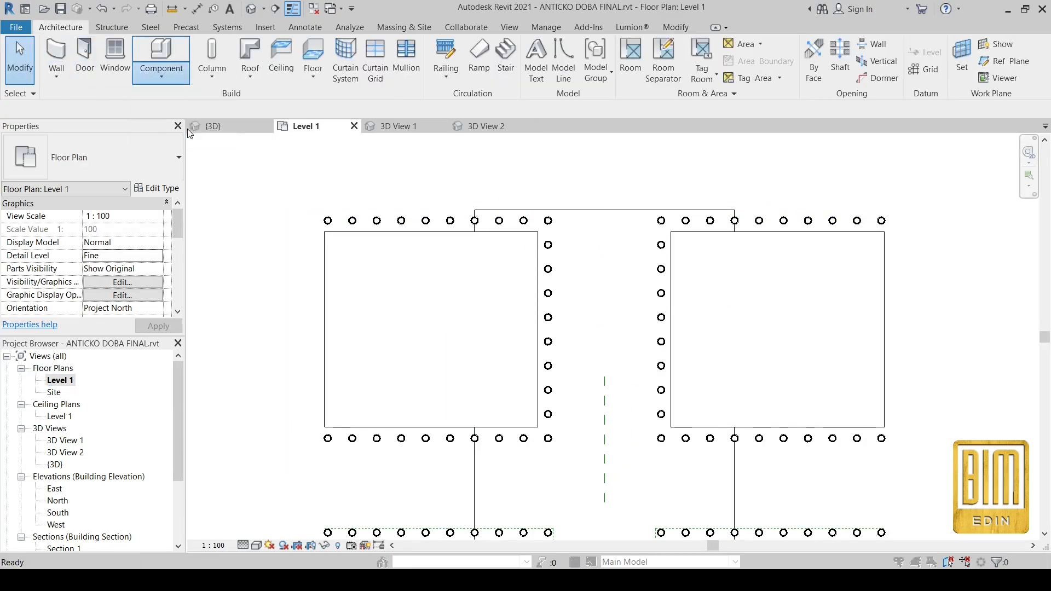
click(188, 132)
scroll(513, 286, down, 11)
click(460, 290)
click(544, 444)
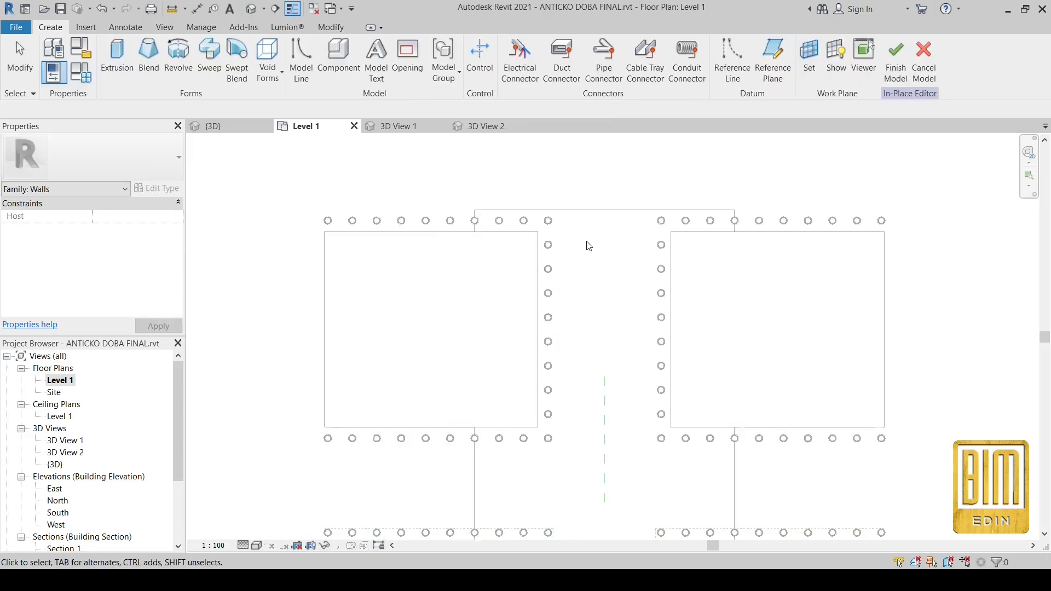
Step: Start a sweep and sketch its path as a semicircular arc between the inner rear corners of the rearmost two buildings
click(149, 60)
click(615, 50)
click(499, 62)
click(538, 231)
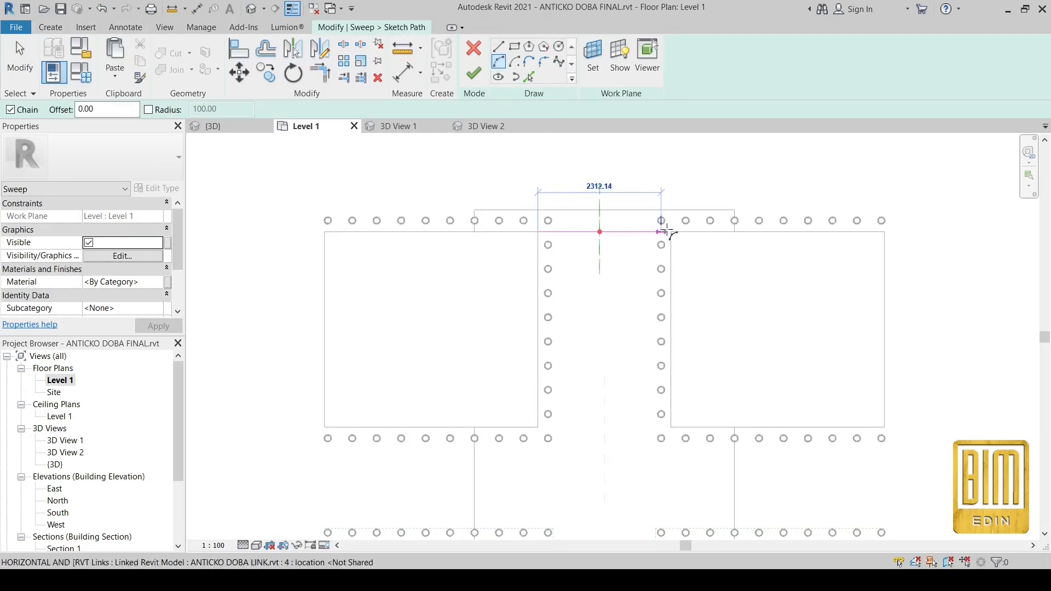
click(671, 231)
click(604, 164)
click(23, 59)
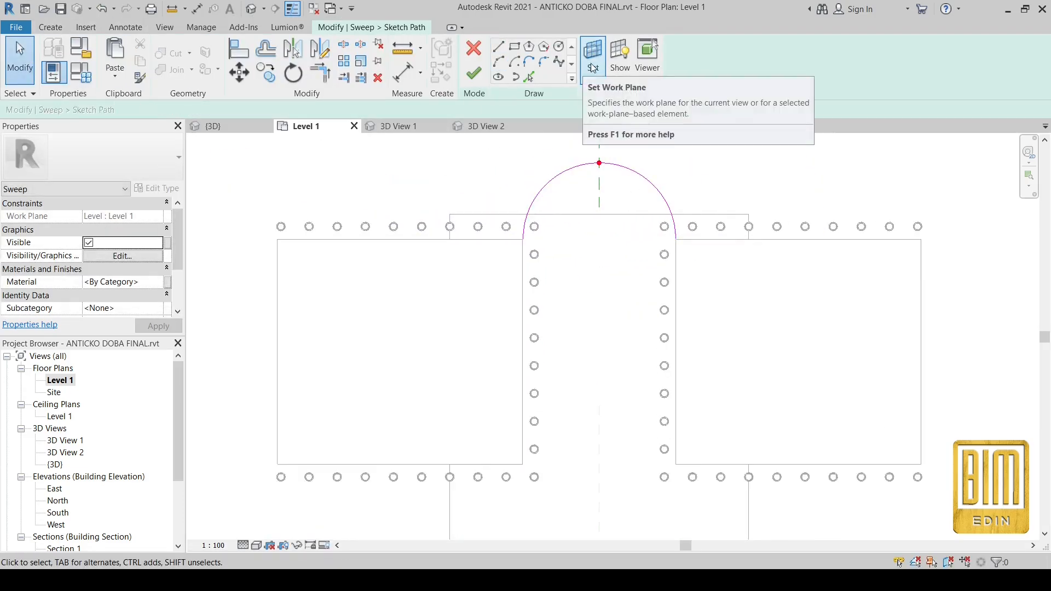
click(474, 73)
click(711, 76)
click(492, 199)
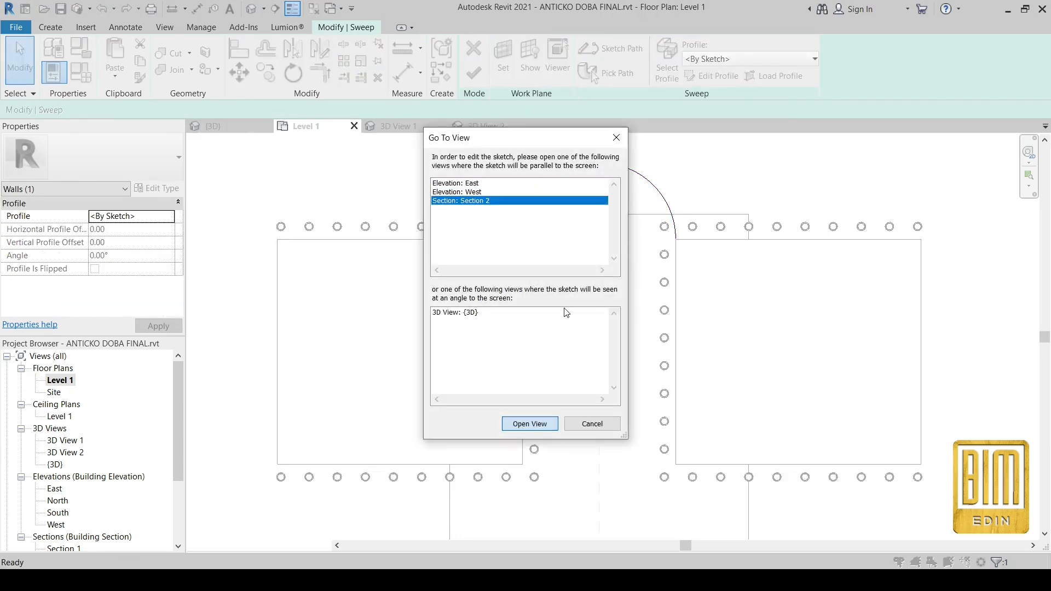
click(528, 422)
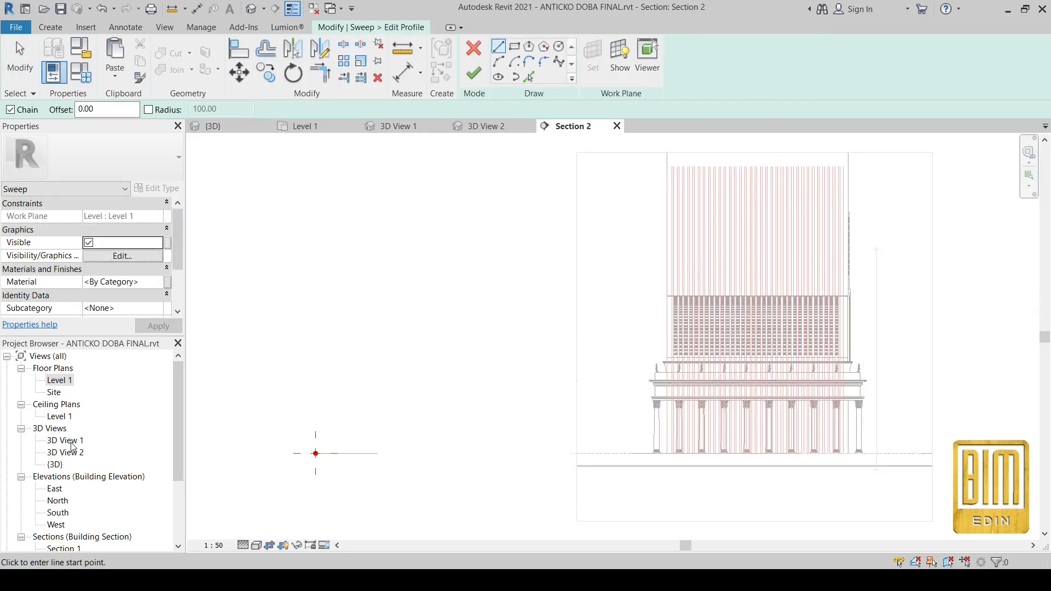
double_click(60, 380)
click(64, 28)
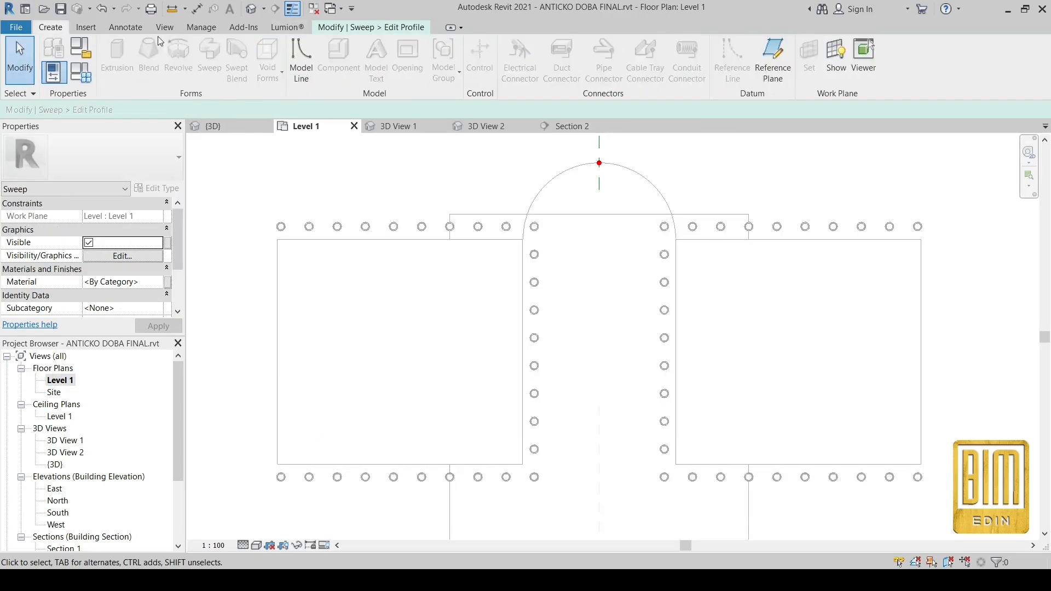
click(371, 28)
click(102, 10)
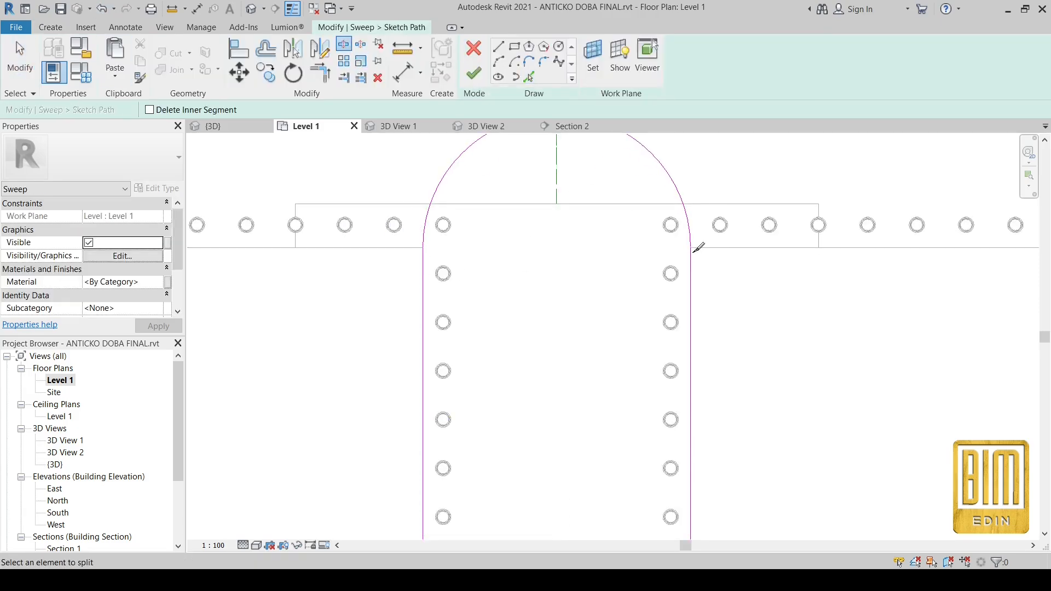
Step: Split the straight path lines just below the arc's ends and delete their long segments along the building sides
click(422, 258)
click(20, 55)
scroll(471, 263, up, 1)
click(724, 350)
ctrl+click(418, 413)
right_click(341, 372)
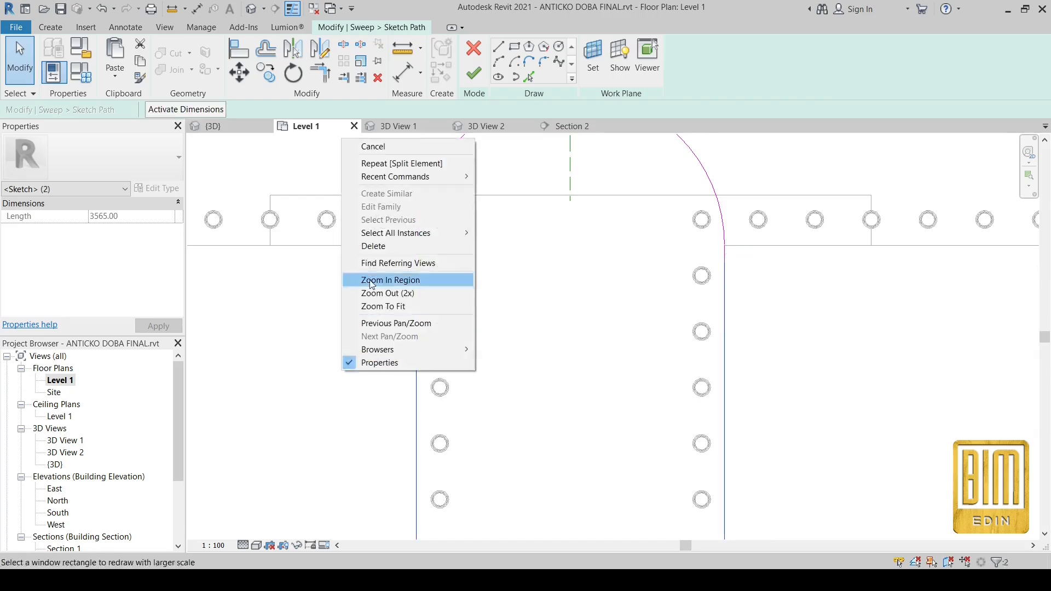
click(376, 246)
scroll(735, 232, up, 2)
scroll(526, 323, down, 2)
scroll(523, 278, down, 2)
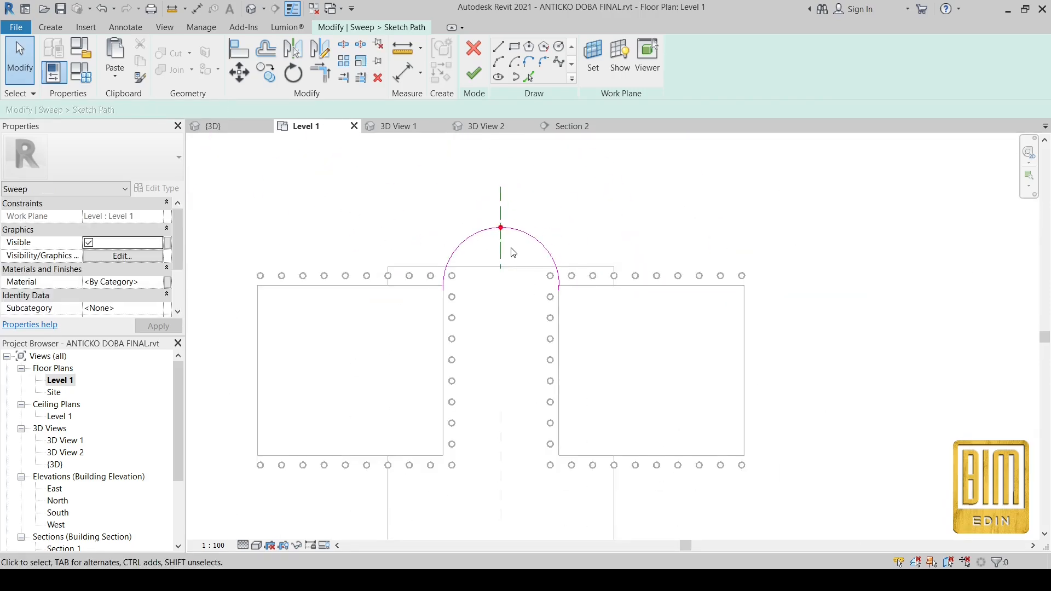
click(474, 73)
click(711, 76)
click(584, 423)
Step: Reopen the sweep path, replace its arc with a new semicircular arc between the two short straight segments, and finish the path
click(539, 239)
right_click(538, 236)
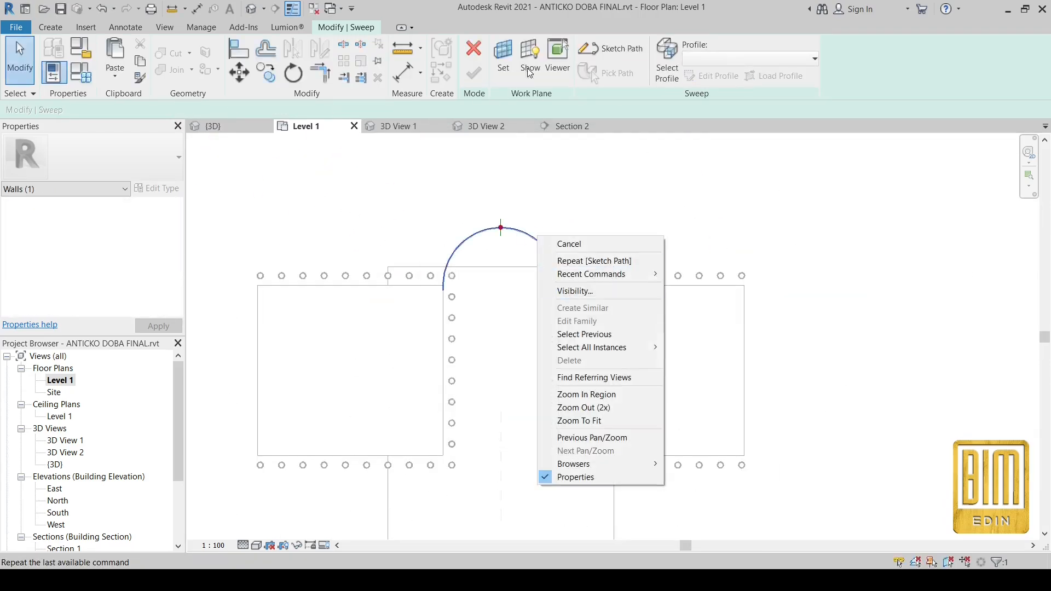
click(566, 260)
right_click(547, 242)
click(576, 363)
scroll(551, 296, up, 3)
click(300, 276)
click(568, 273)
click(453, 163)
click(474, 73)
Step: Edit the sweep profile in the Section 1 view and sketch lines from the wall base up around the stepped architrave above the columns
click(706, 76)
click(492, 201)
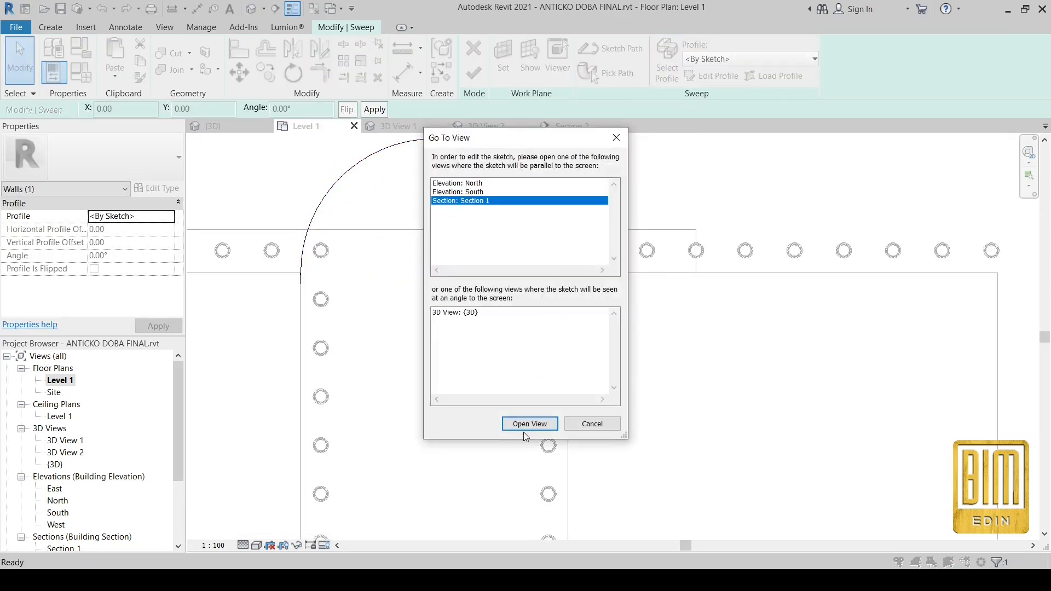
click(529, 423)
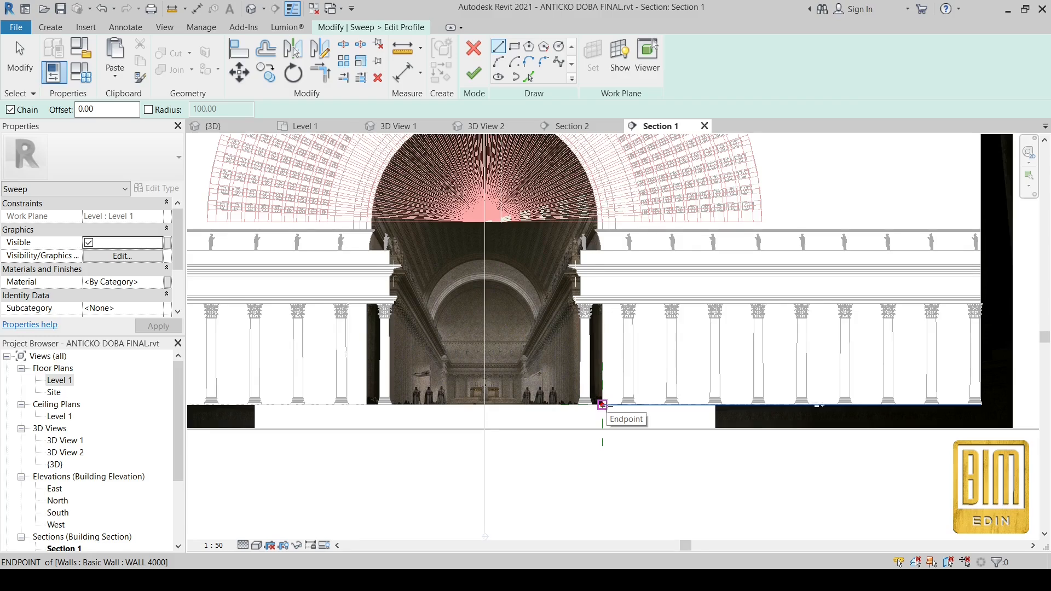
click(602, 405)
scroll(599, 273, up, 5)
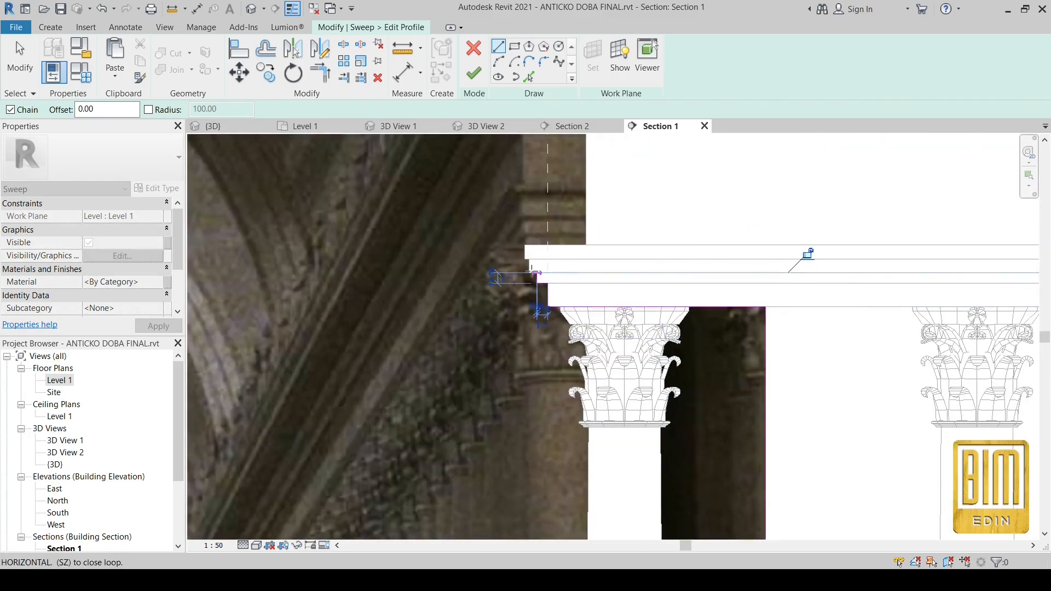
scroll(523, 257, up, 3)
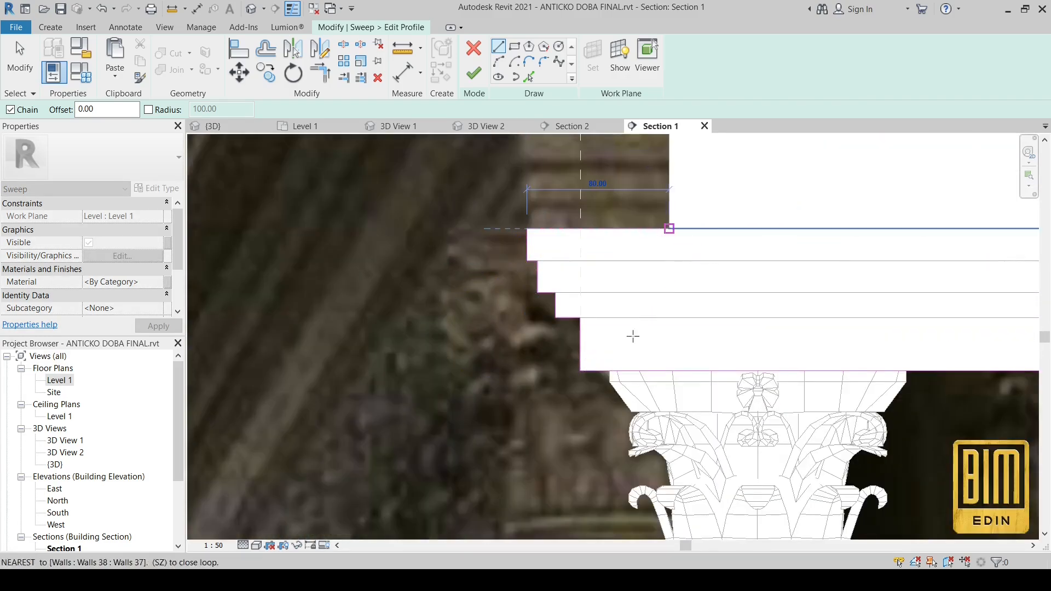
click(667, 229)
Step: Add the frieze's vertical edge and the lower curved mouldings of the main cornice to the profile with Pick Lines
scroll(624, 383, down, 5)
scroll(633, 246, up, 3)
click(531, 78)
click(631, 300)
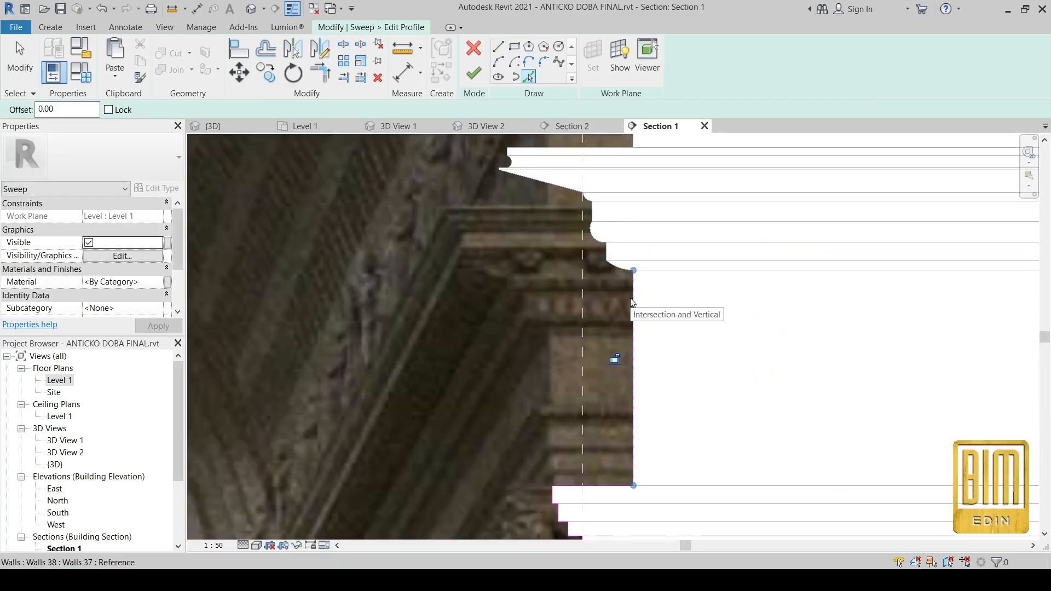
scroll(620, 273, up, 2)
click(602, 254)
click(563, 196)
click(569, 169)
middle_drag(566, 165, 579, 242)
scroll(579, 242, up, 2)
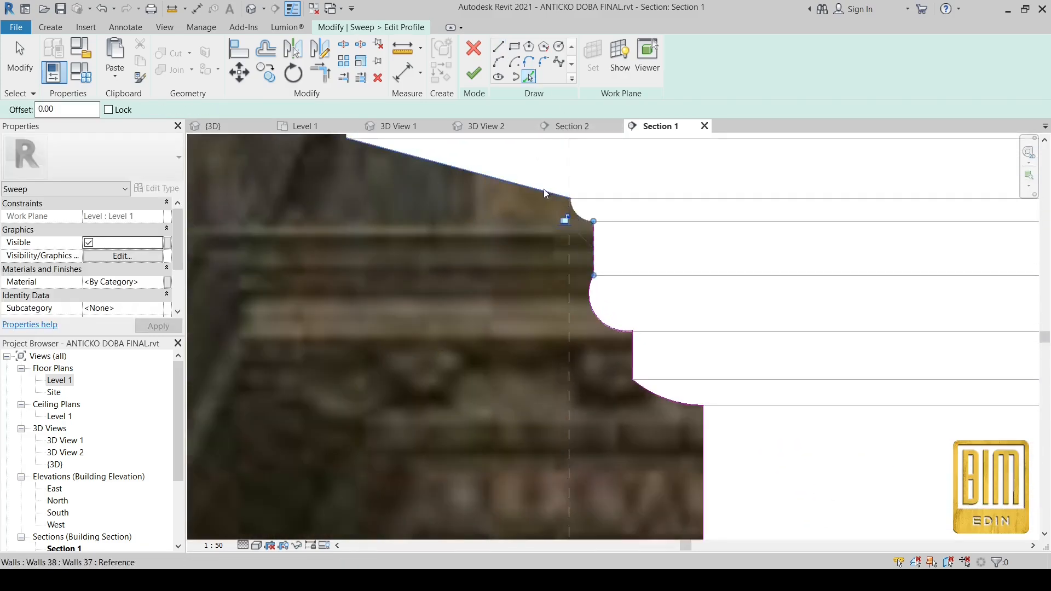
Step: Trace the main cornice's sloped underside and upper mouldings, then the vertical edge of the parapet above it
click(555, 192)
scroll(564, 192, up, 2)
click(582, 227)
scroll(582, 226, down, 2)
scroll(436, 181, up, 3)
click(455, 168)
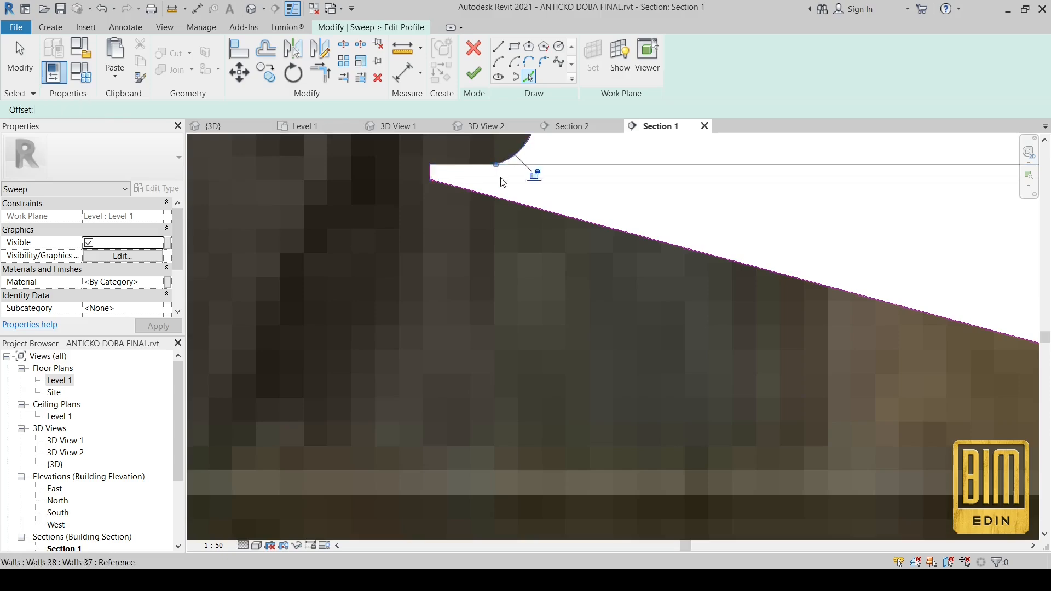
scroll(499, 181, down, 3)
key(Escape)
click(490, 242)
click(457, 241)
click(529, 77)
scroll(534, 165, down, 4)
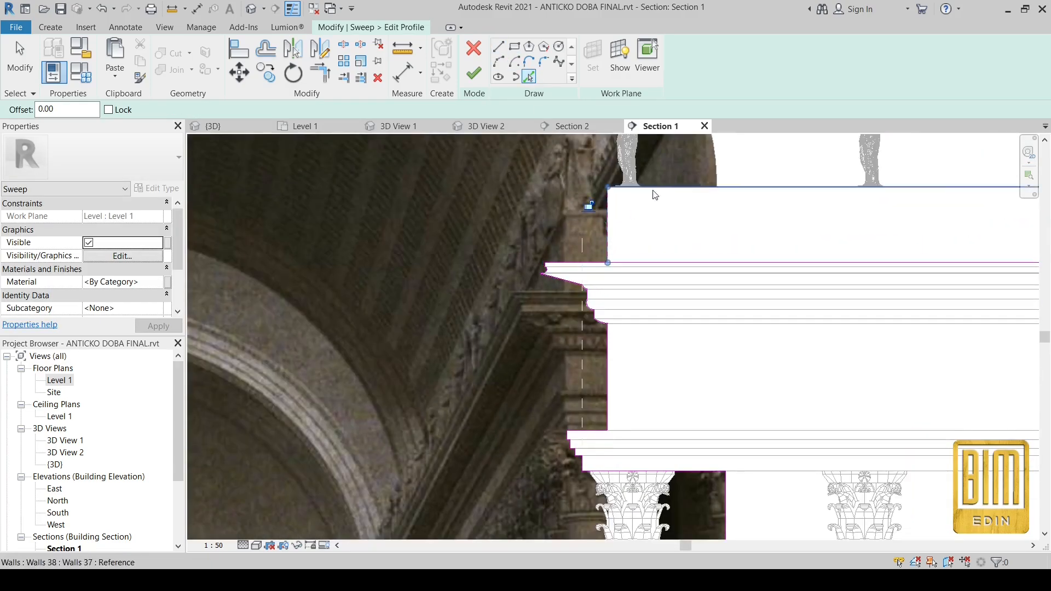
Step: Pick the statue ledge, the curved wall edge, the upper cornice mouldings and the vault's inner arc as profile lines
scroll(711, 170, up, 10)
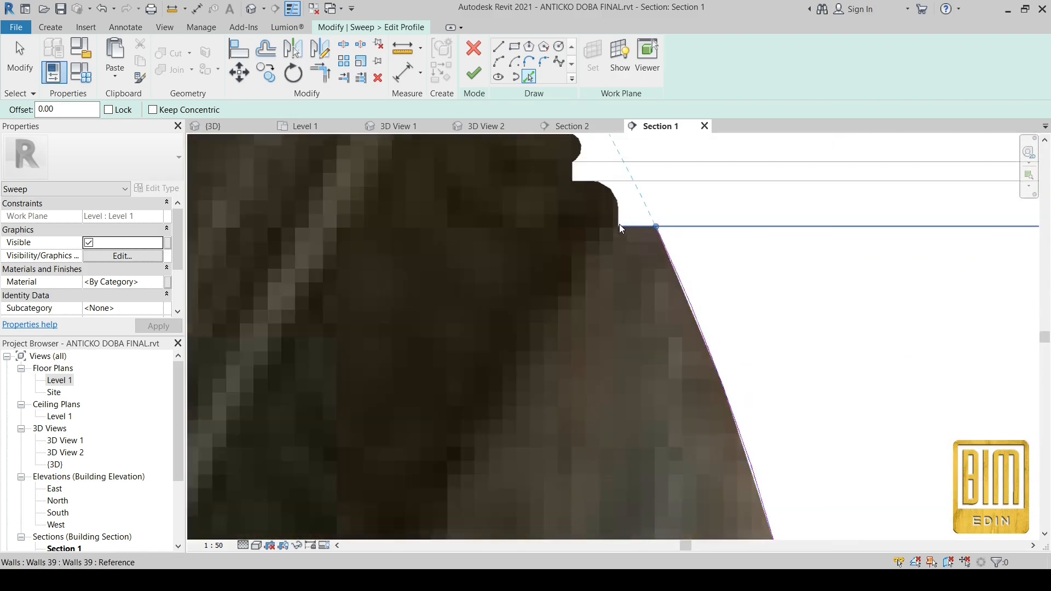
scroll(608, 197, up, 3)
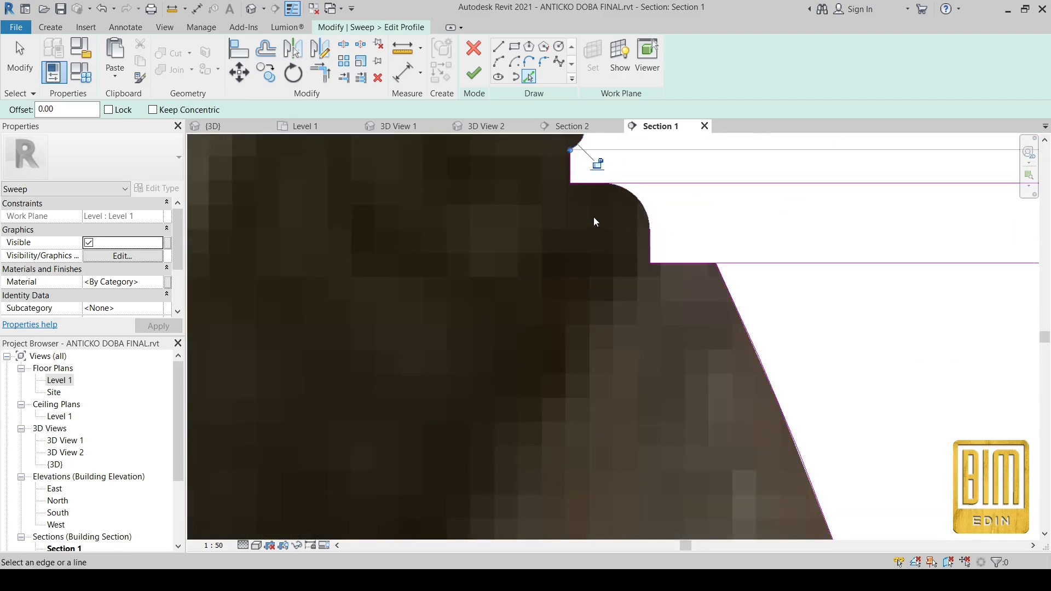
scroll(595, 221, down, 6)
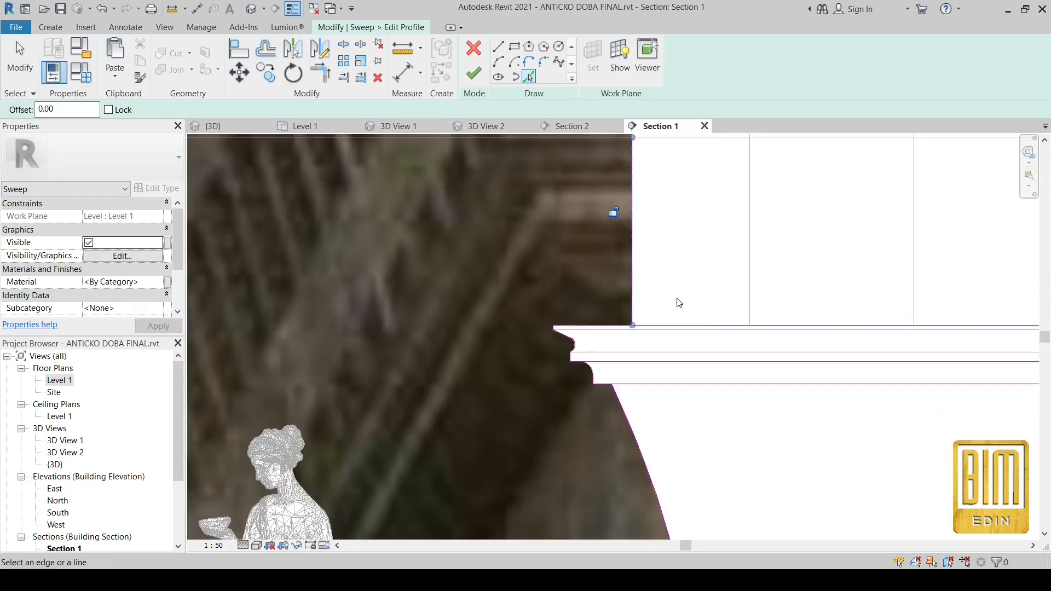
scroll(664, 294, down, 5)
scroll(629, 306, up, 2)
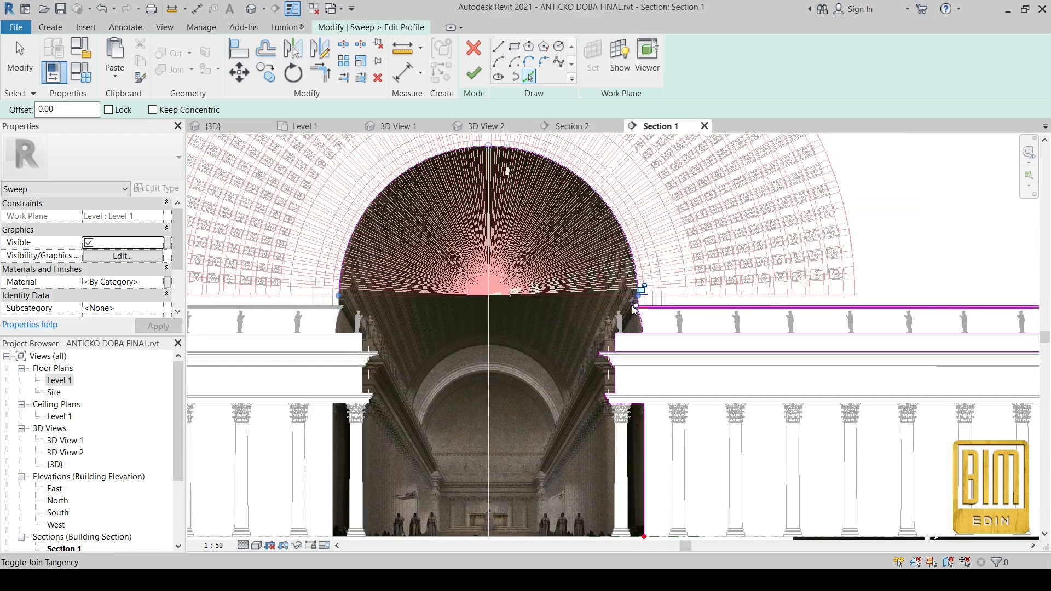
Step: Trim the overlong picked lines into corners along the upper cornice, statue ledge and main cornice of the profile
click(327, 76)
scroll(640, 318, up, 5)
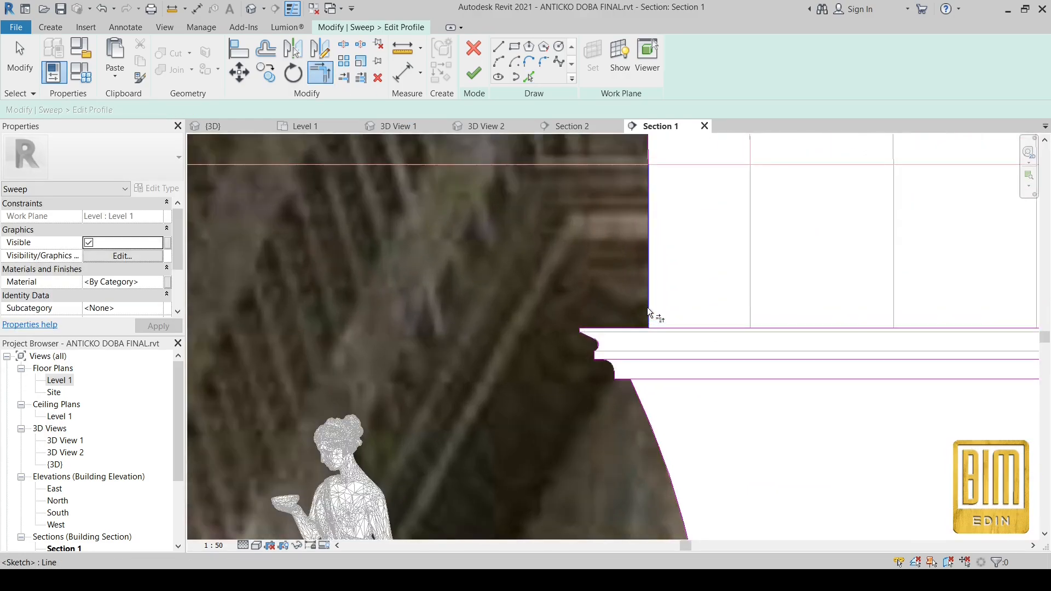
scroll(606, 360, up, 2)
scroll(613, 358, down, 1)
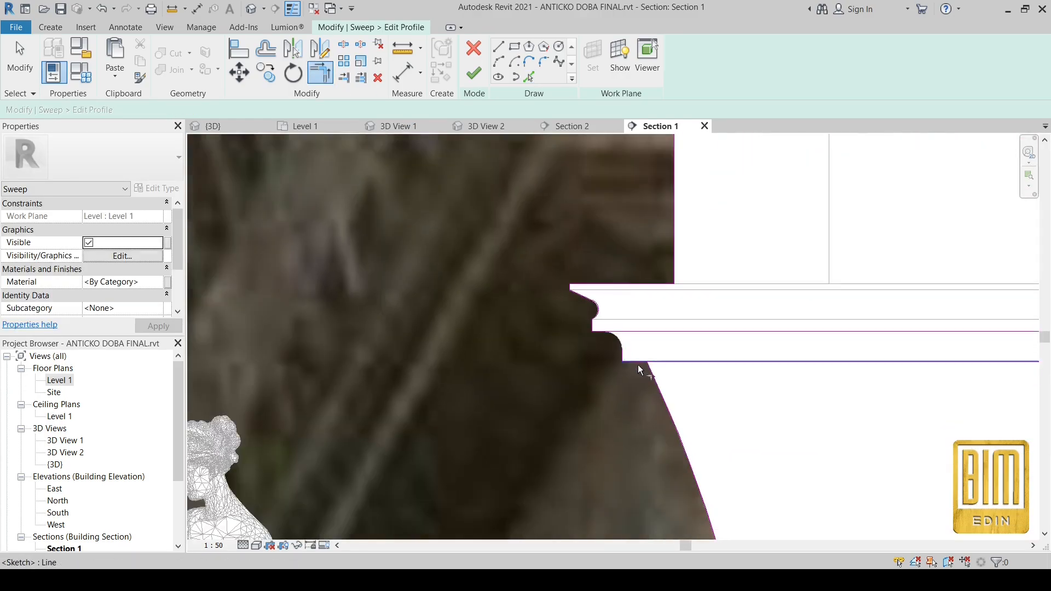
scroll(600, 343, up, 3)
click(616, 333)
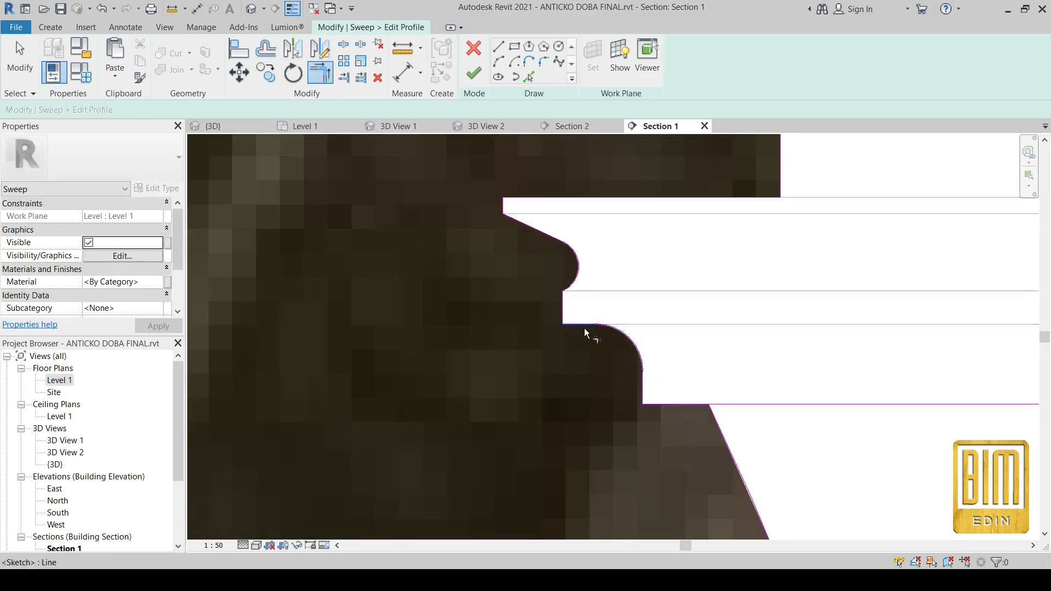
scroll(584, 327, down, 4)
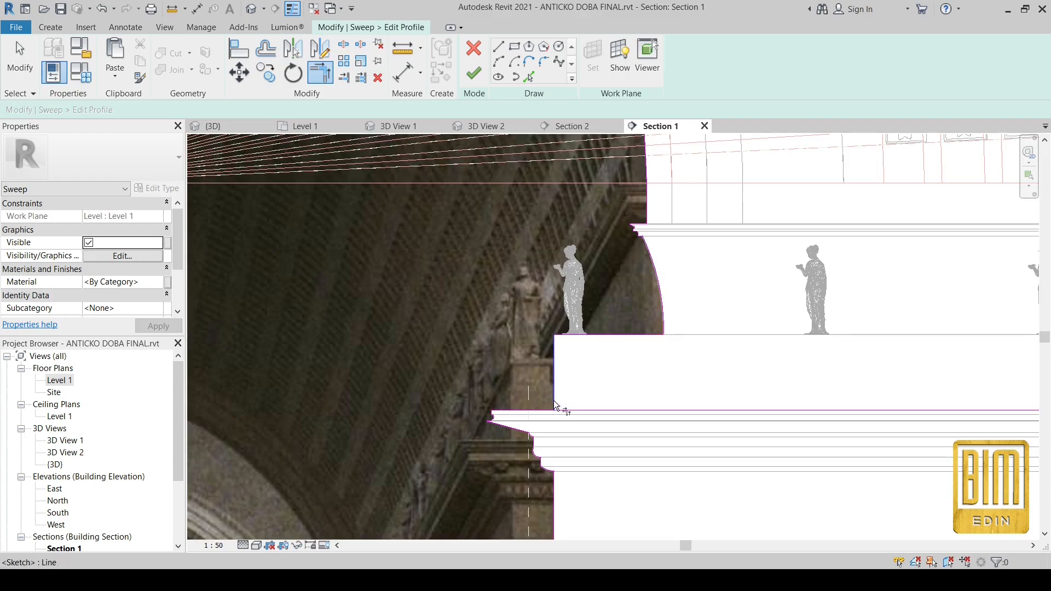
scroll(524, 471, down, 6)
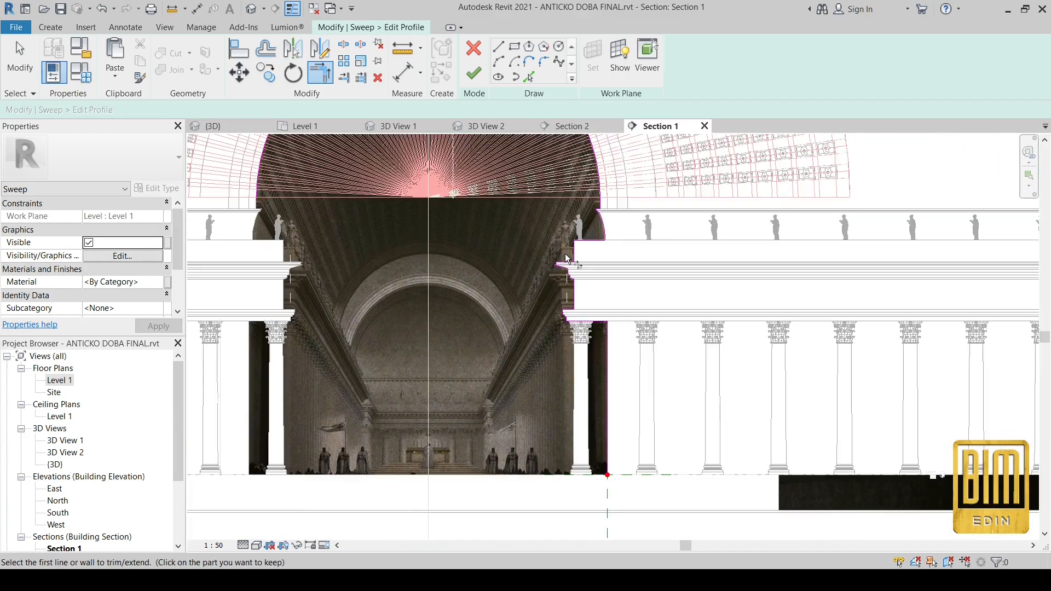
Step: Sketch a short horizontal base line outward from the wall's foot and a vertical outer line up to the upper cornice
scroll(612, 436, up, 5)
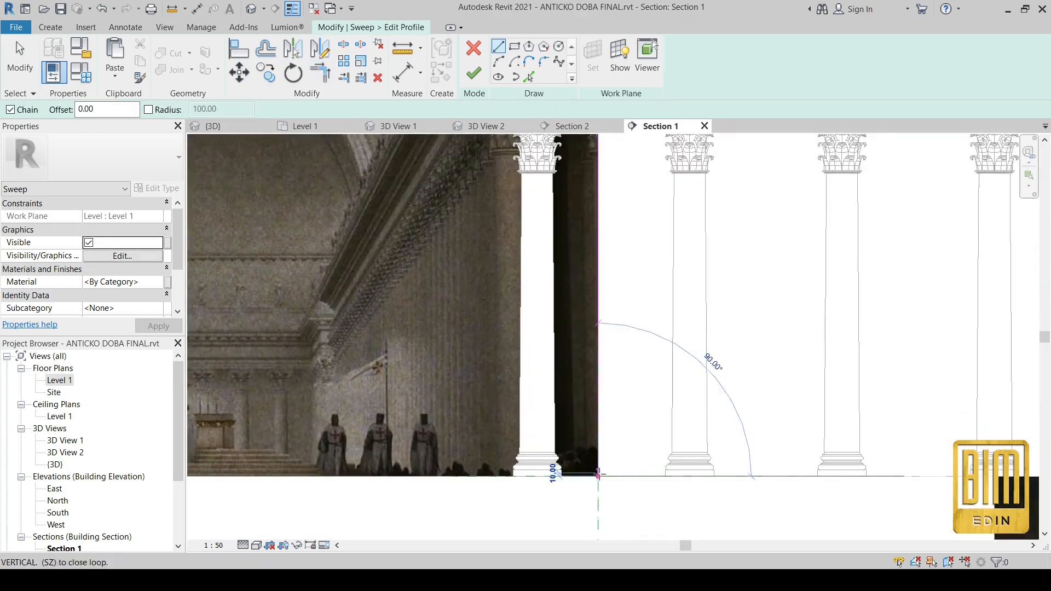
click(598, 476)
click(634, 476)
scroll(648, 453, down, 5)
scroll(637, 221, up, 3)
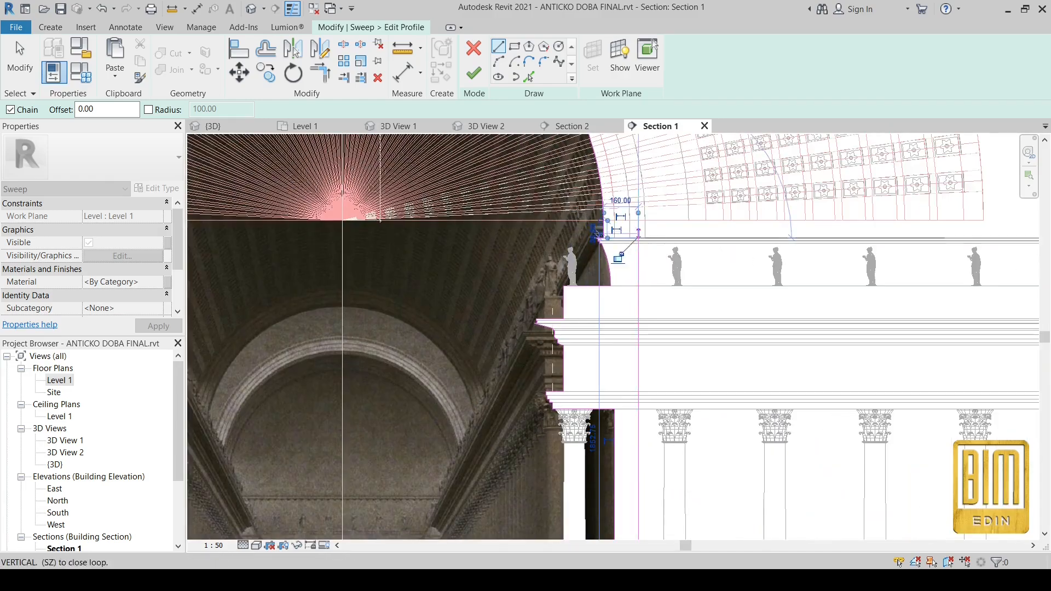
Step: Add an arc outside the vault's inner arc using Pick Lines with an offset of 100
click(528, 77)
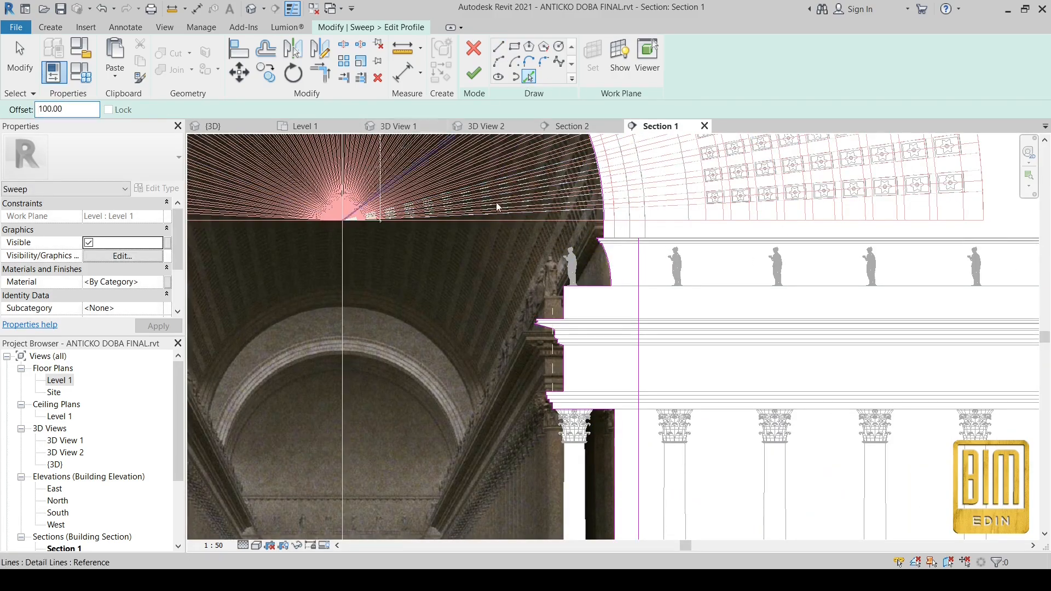
scroll(624, 201, down, 5)
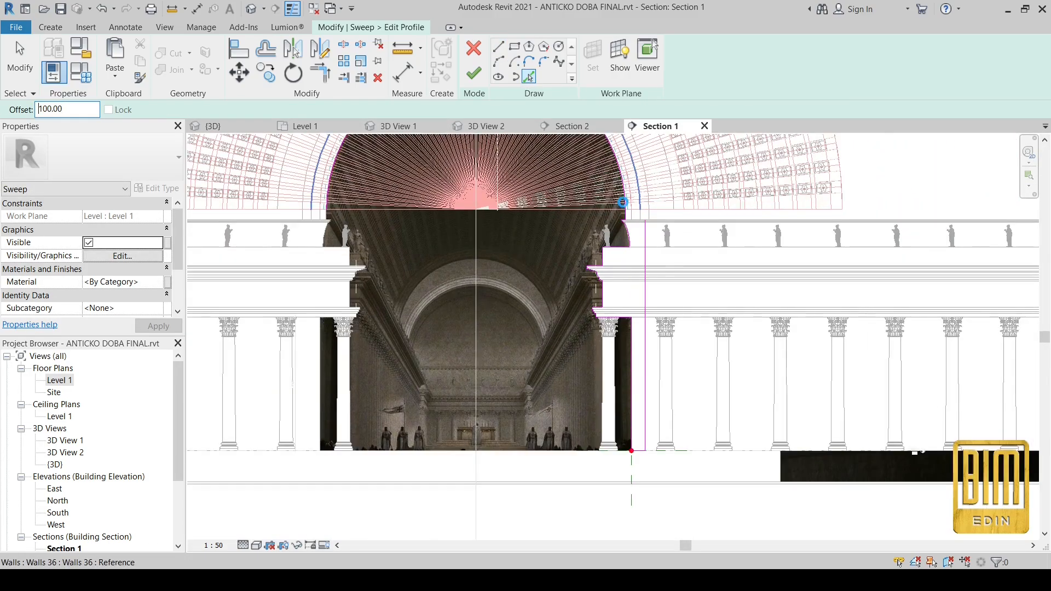
scroll(623, 202, up, 4)
scroll(686, 263, up, 3)
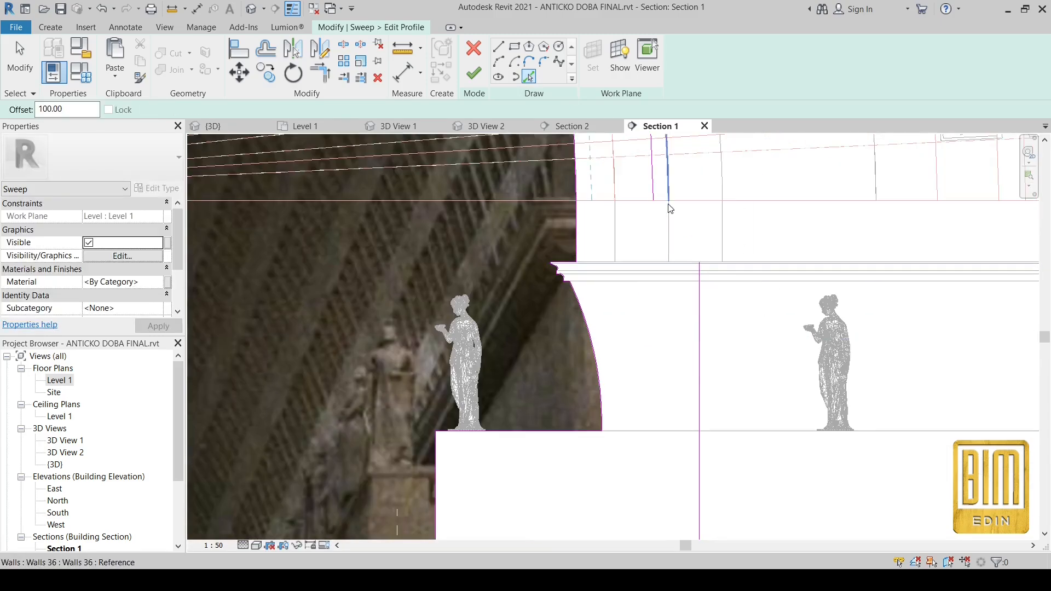
Step: Offset the new arc a further 60 outward to align with the vertical outer line, and delete the 100-offset arc
click(404, 81)
right_click(682, 234)
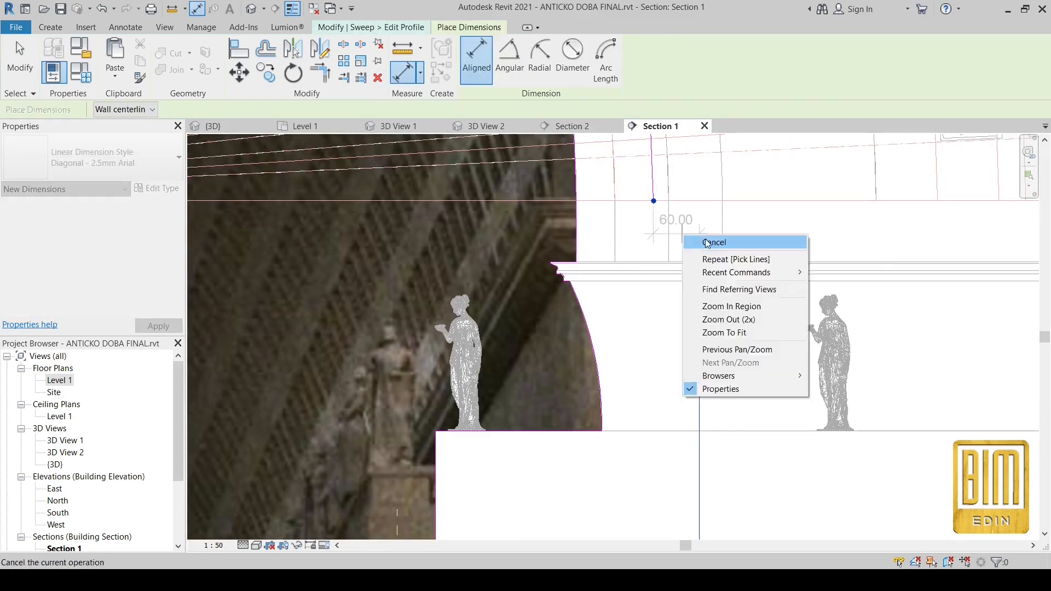
click(706, 241)
key(Escape)
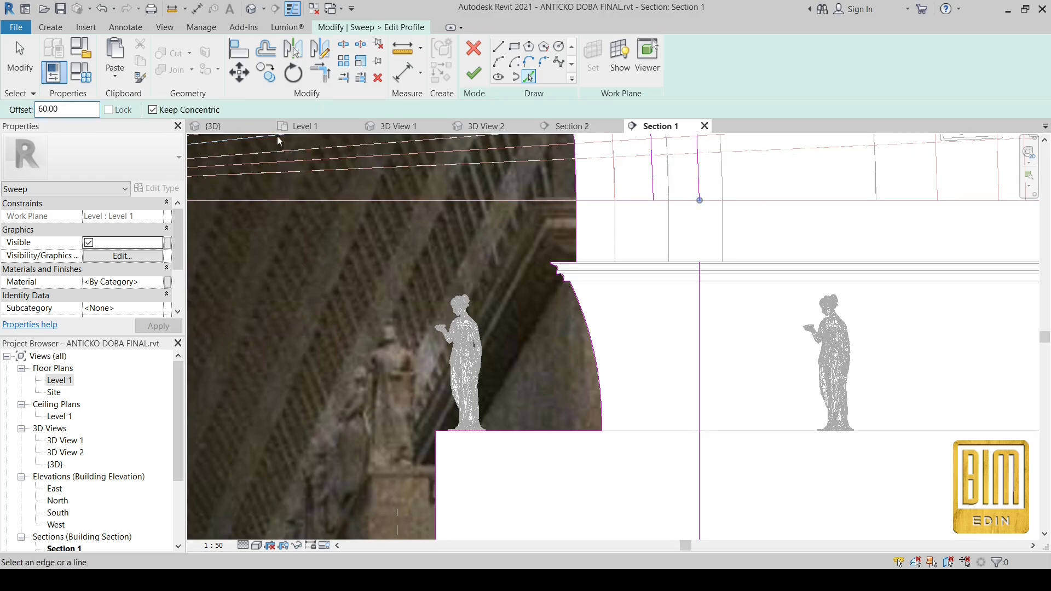
key(Escape)
right_click(652, 175)
click(681, 301)
Step: Trim the outer arc and the vertical outer line so they meet
click(321, 73)
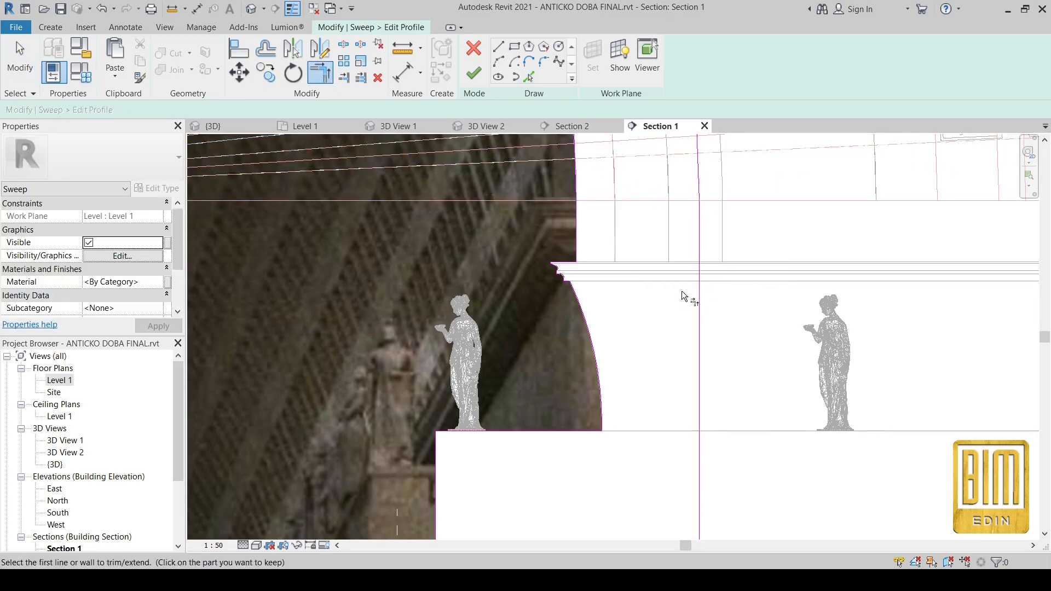
scroll(683, 300, down, 4)
scroll(551, 242, up, 5)
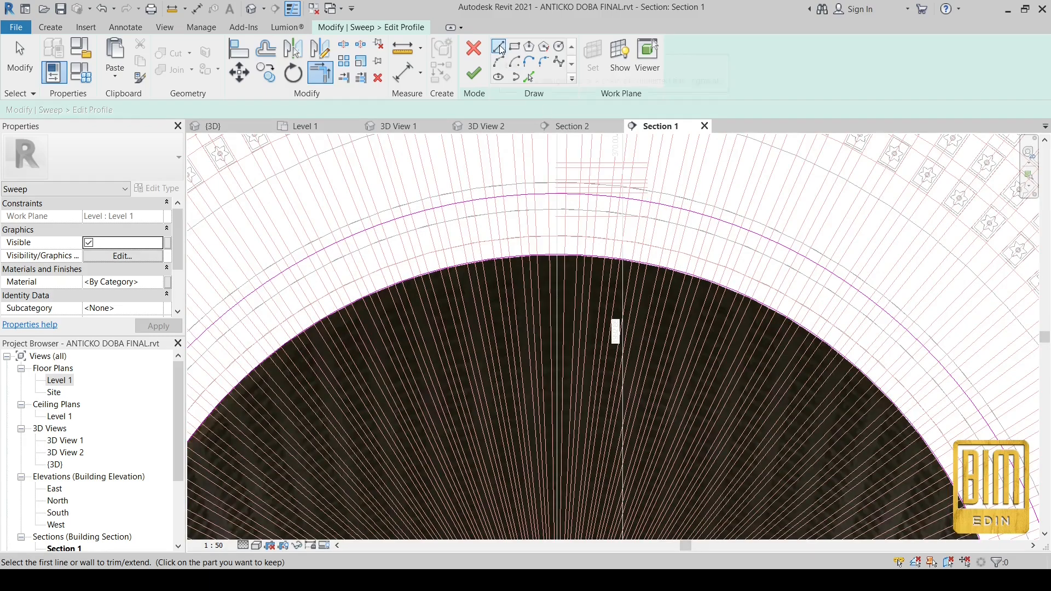
Step: Draw a vertical line at the vault's crown between the inner and outer arcs, and trim the profile to that line
click(499, 47)
scroll(553, 252, up, 3)
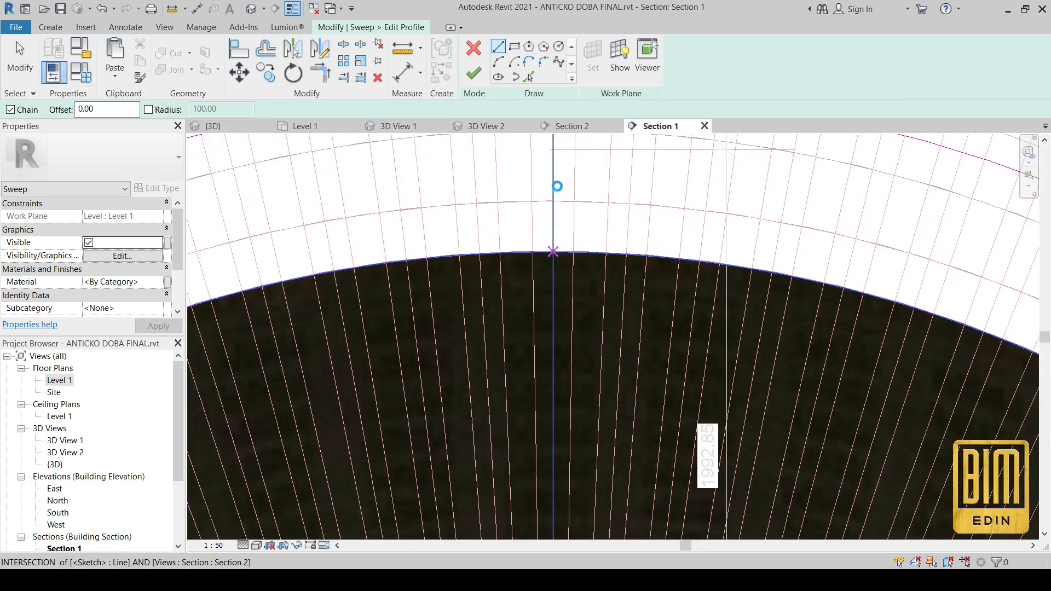
click(553, 251)
scroll(556, 251, down, 3)
click(555, 171)
key(t)
key(r)
scroll(572, 256, down, 5)
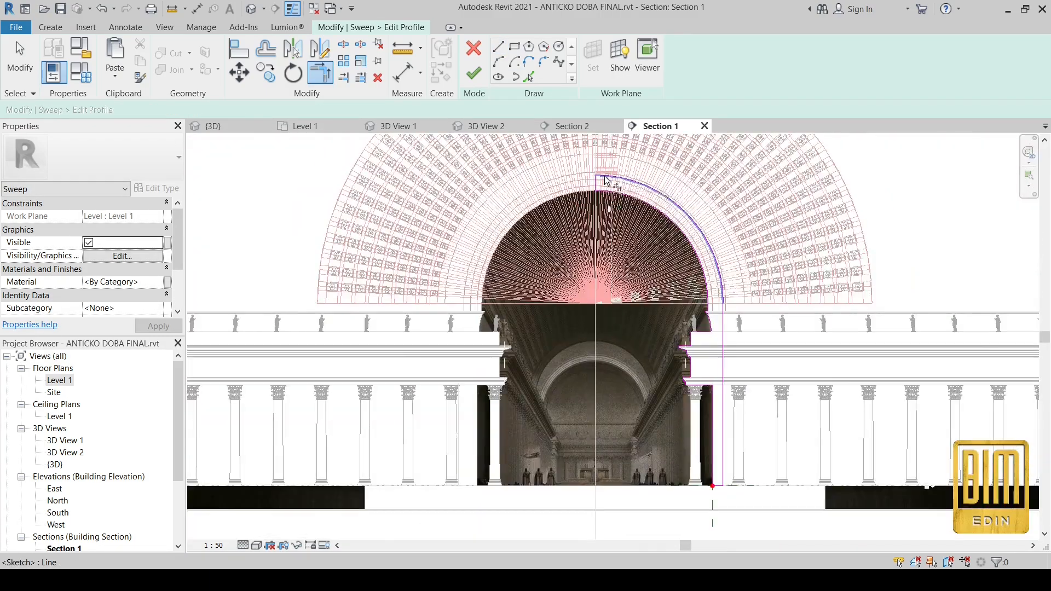
Step: Finish the sweep's profile sketch and complete the curved rear wall's sweep
scroll(694, 422, up, 2)
scroll(688, 421, down, 2)
click(474, 72)
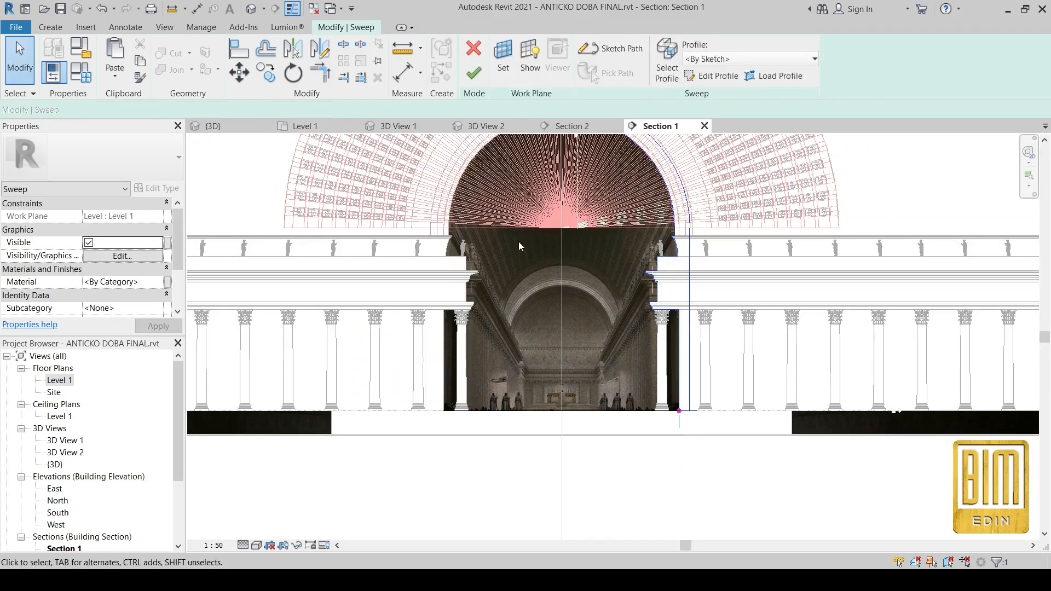
click(474, 73)
Step: Open 3D View 1 and finish the in-place wall model
double_click(66, 440)
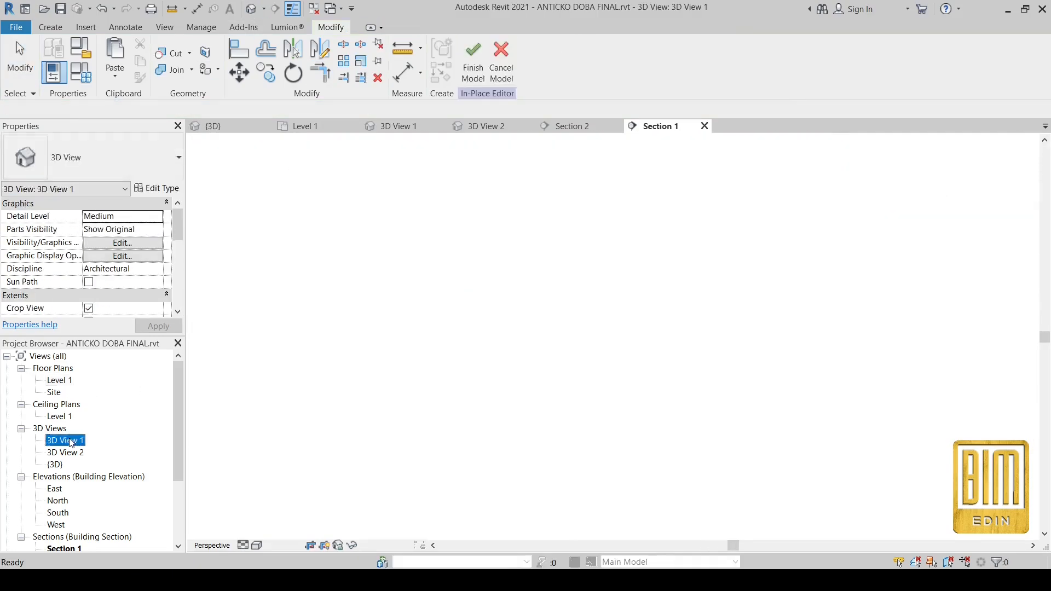
click(361, 284)
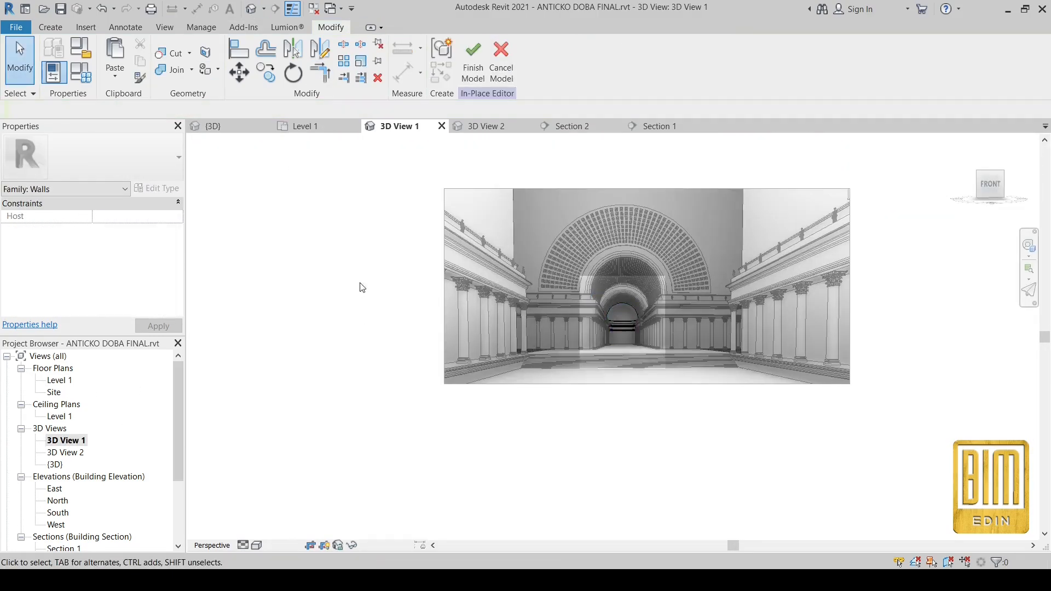
scroll(640, 405, up, 5)
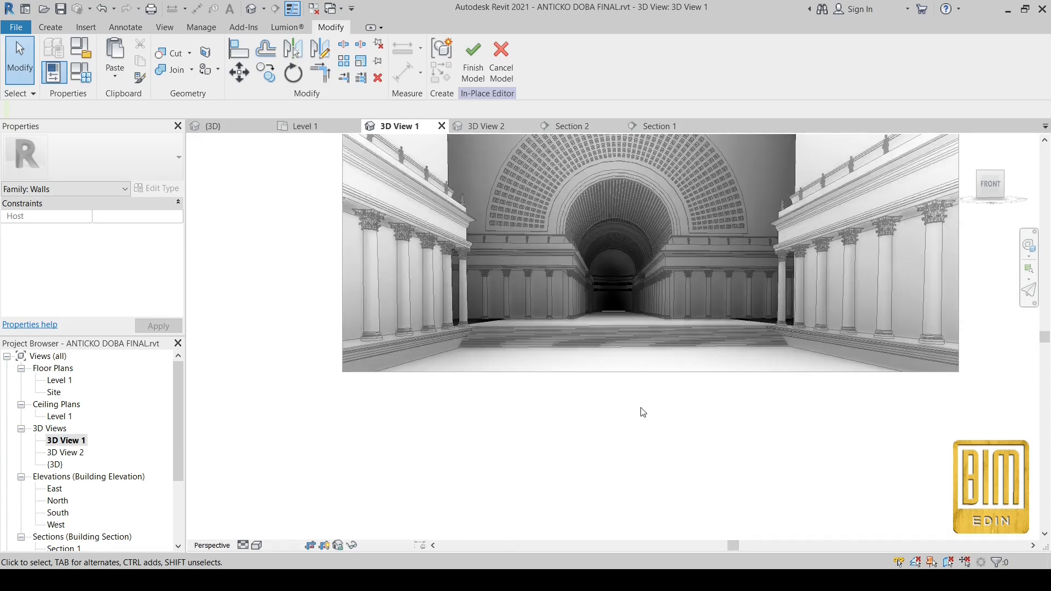
middle_drag(746, 255, 725, 298)
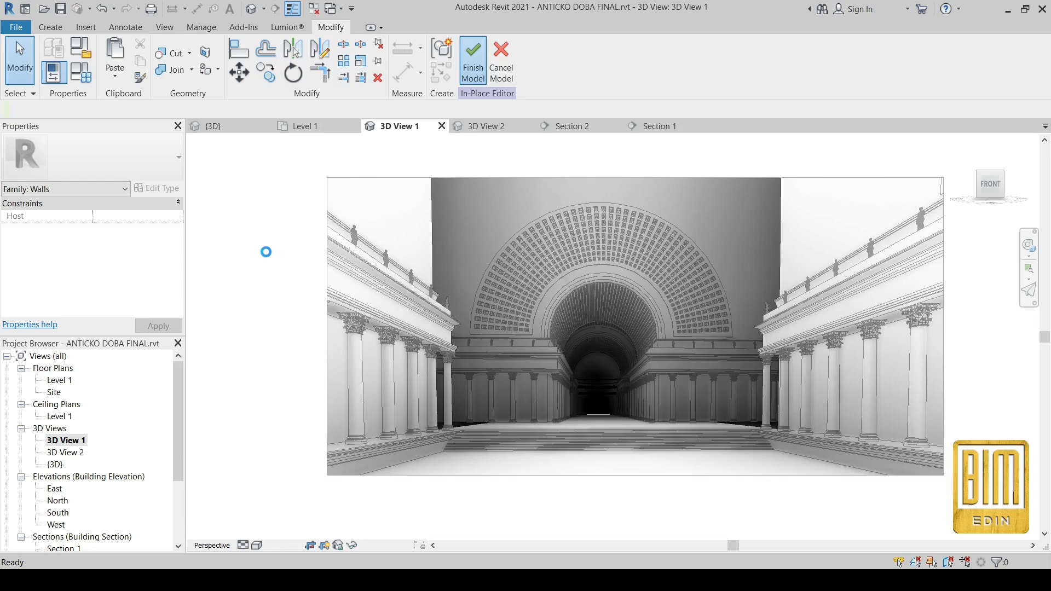
click(633, 400)
shift+middle_drag(672, 433, 680, 445)
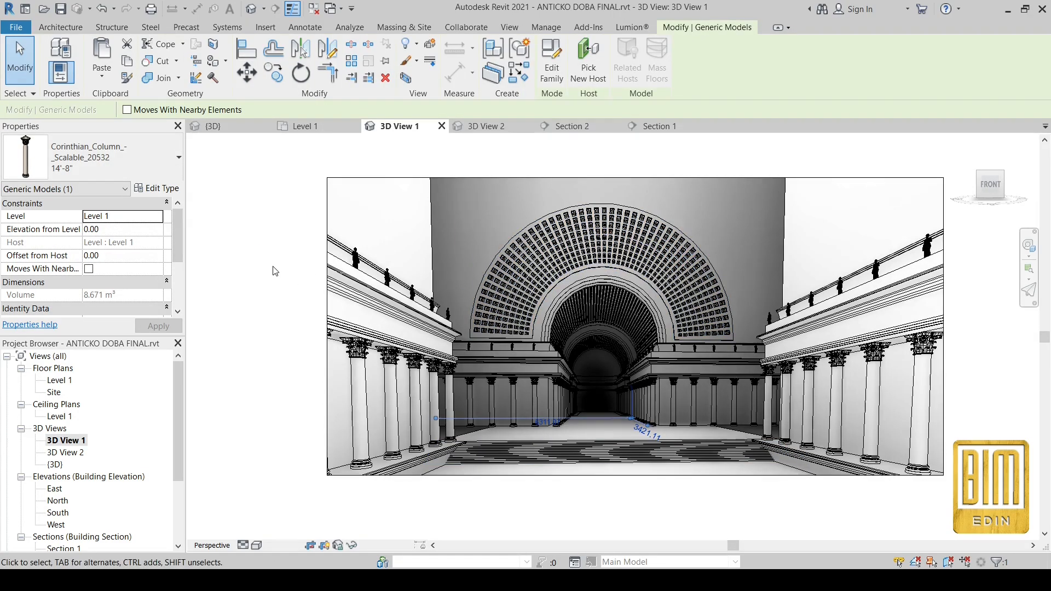
click(275, 271)
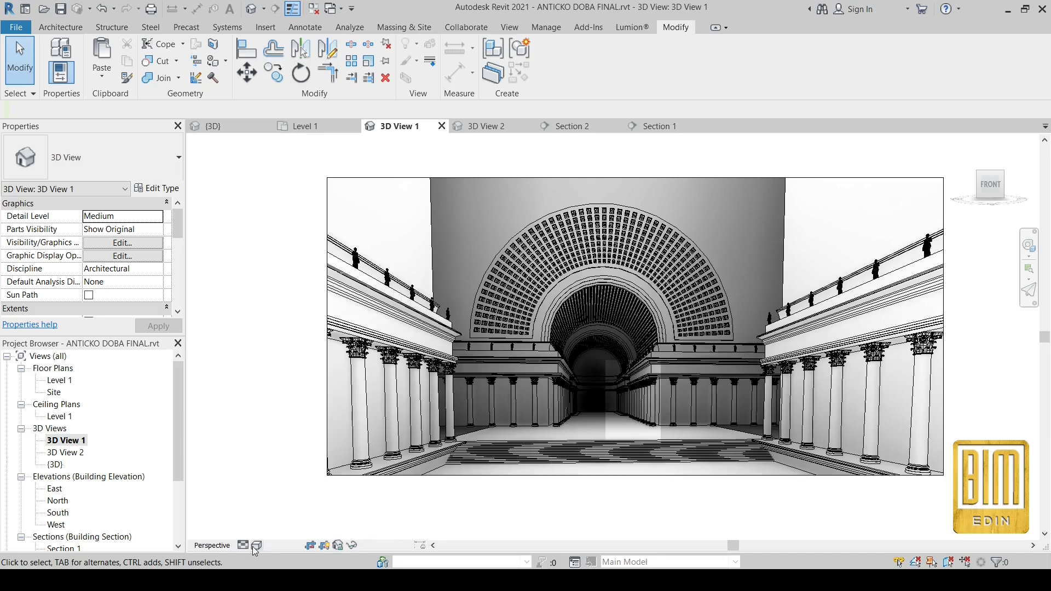
Step: Try cast shadows in place of ambient shadows in the display options of 3D View 1
click(256, 545)
click(285, 455)
click(19, 169)
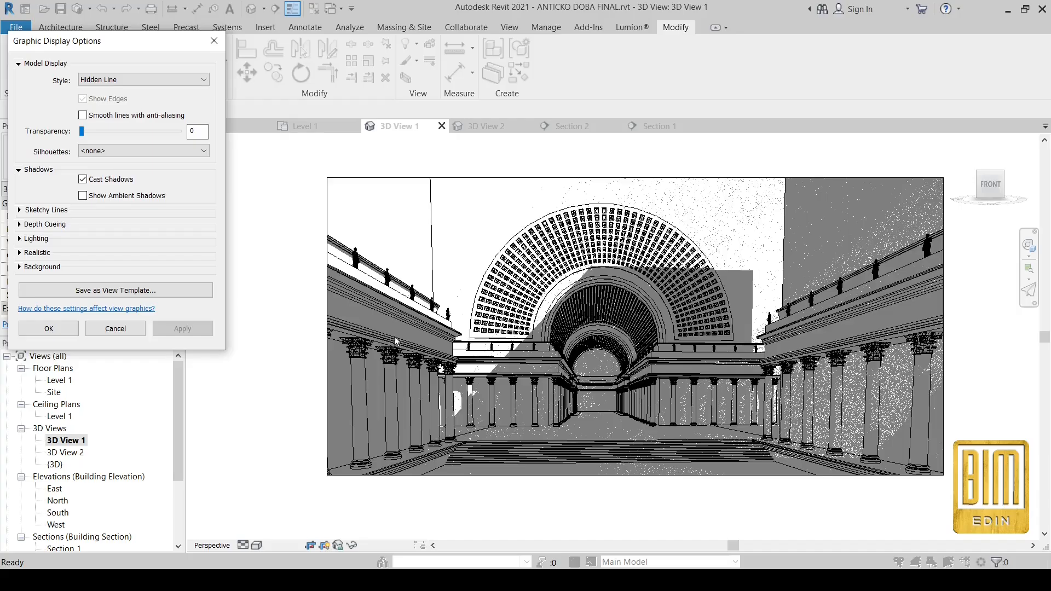
click(51, 332)
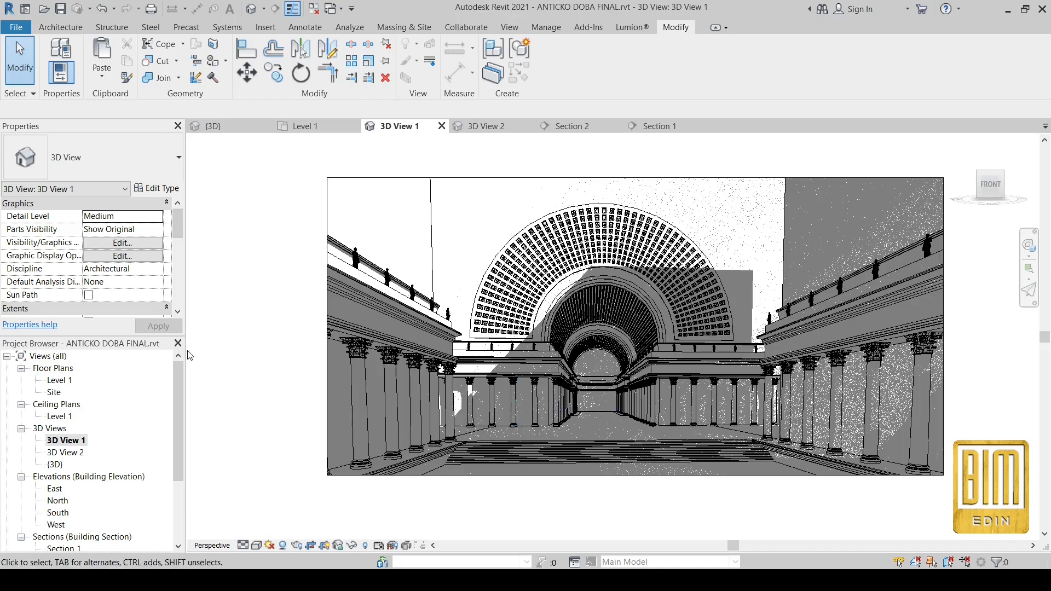
Step: Turn off cast shadows and turn on ambient shadows in the display options of 3D View 1
click(256, 545)
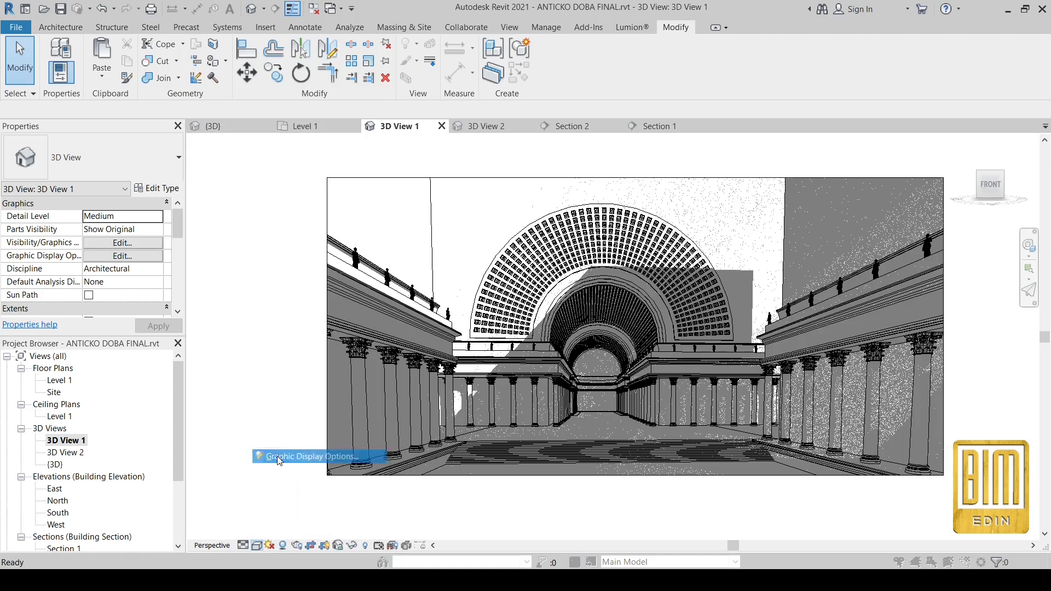
click(307, 456)
click(20, 170)
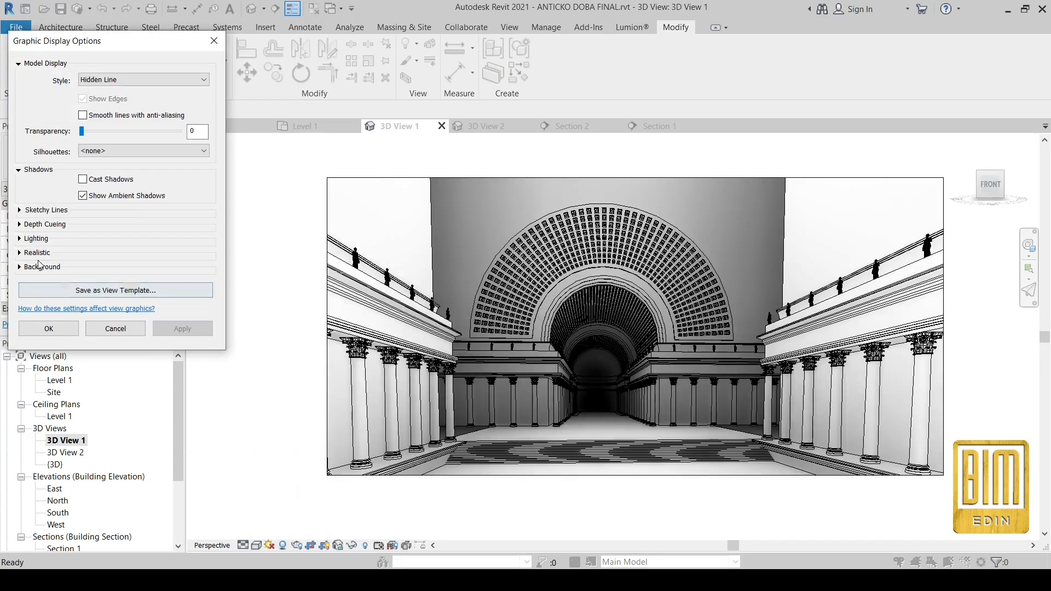
click(19, 239)
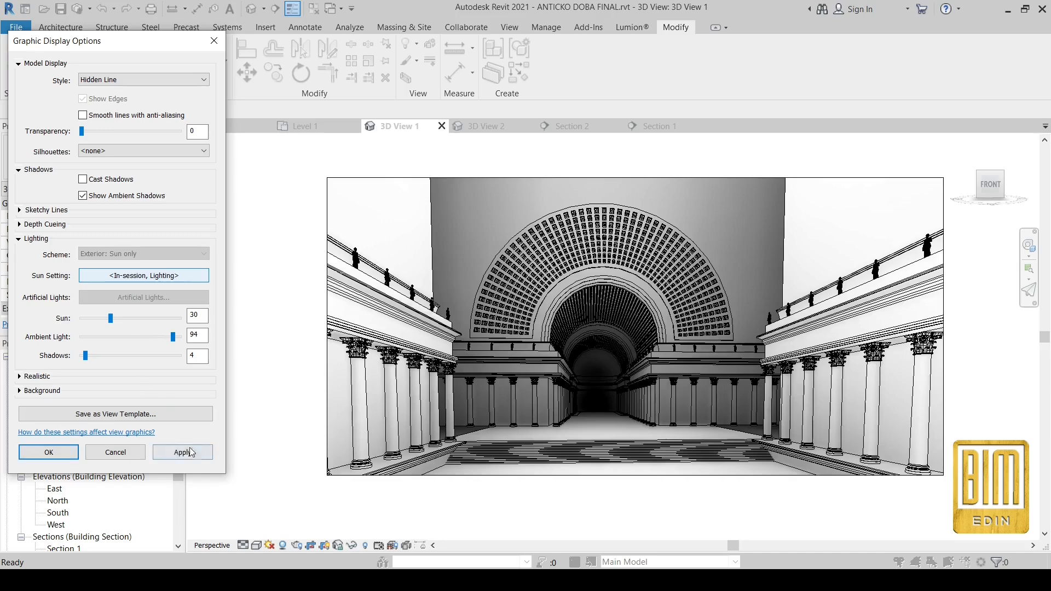
click(64, 457)
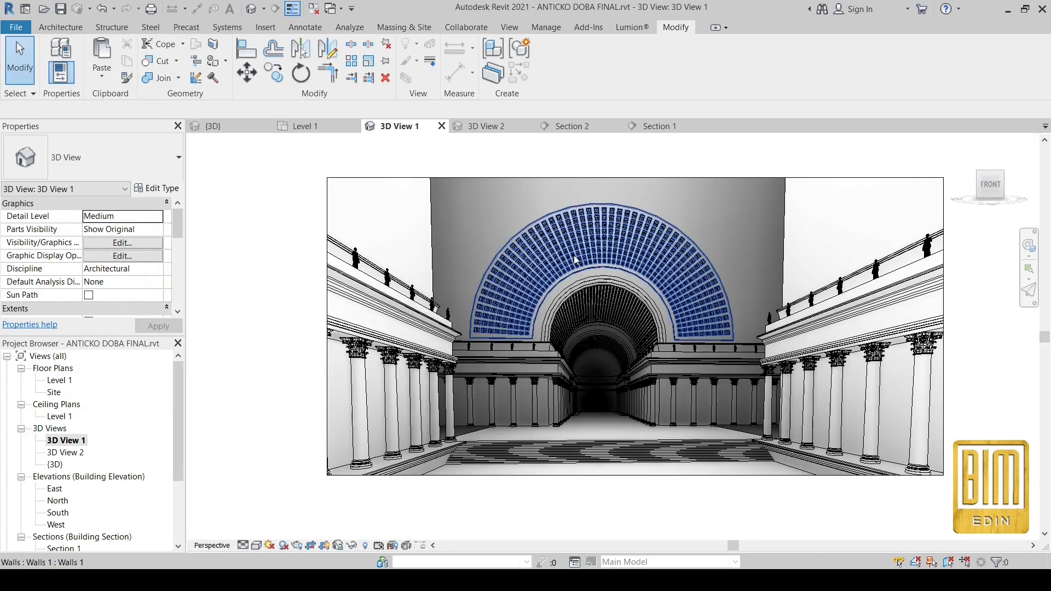
Step: Reframe 3D View 1 by extending its crop region downward and pulling its right edge inward
shift+middle_drag(634, 444, 631, 430)
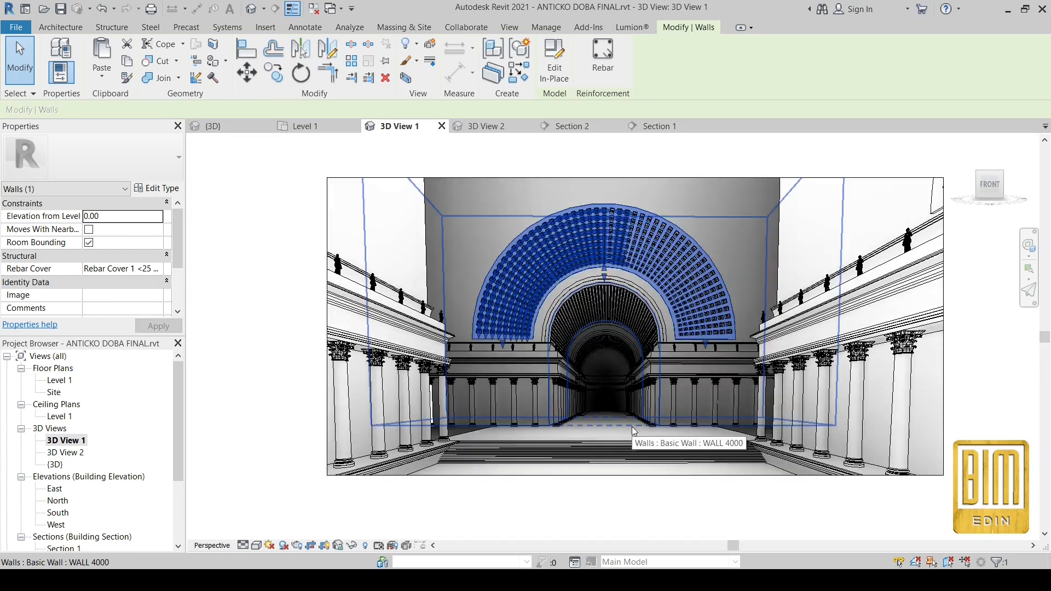
click(502, 476)
drag(502, 478, 620, 508)
drag(943, 341, 909, 344)
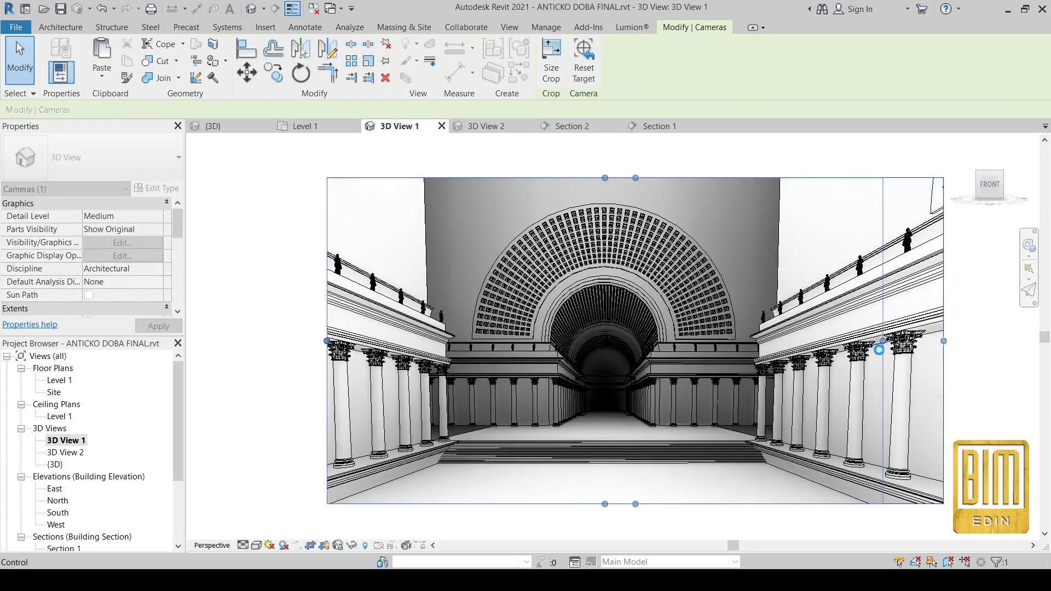
Step: Place a Scarlet Oak - 12.5 Meters deciduous tree on Level 1, centrally between the front colonnades and the steps
double_click(75, 453)
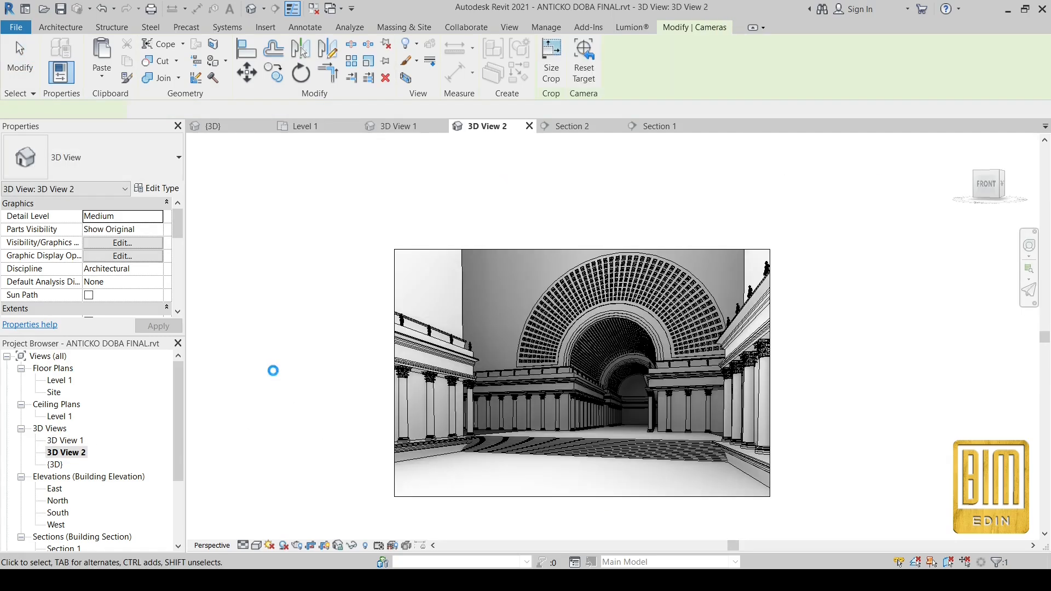
click(305, 125)
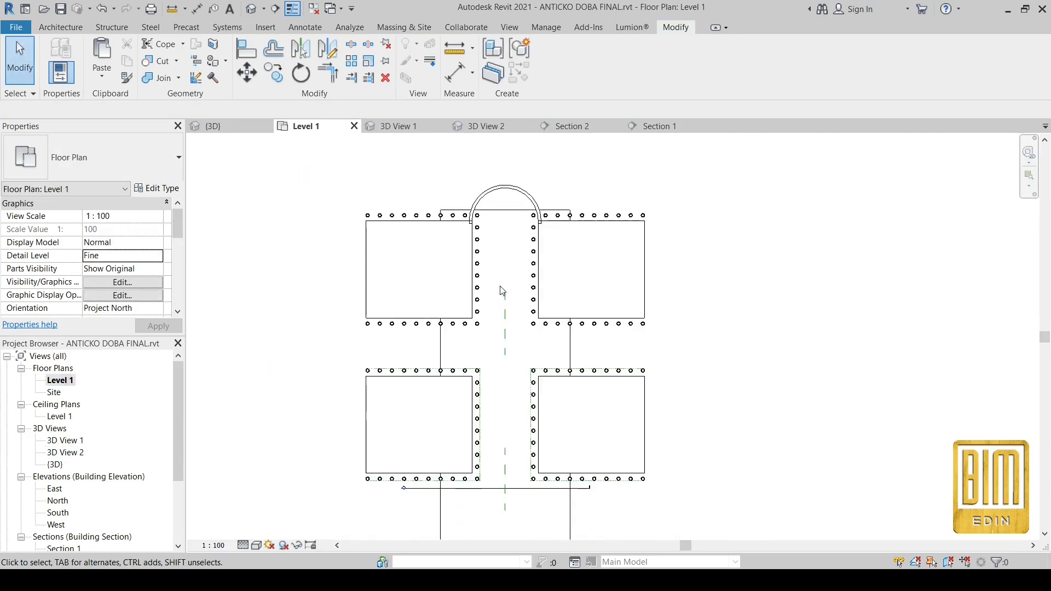
click(68, 29)
click(392, 27)
click(352, 59)
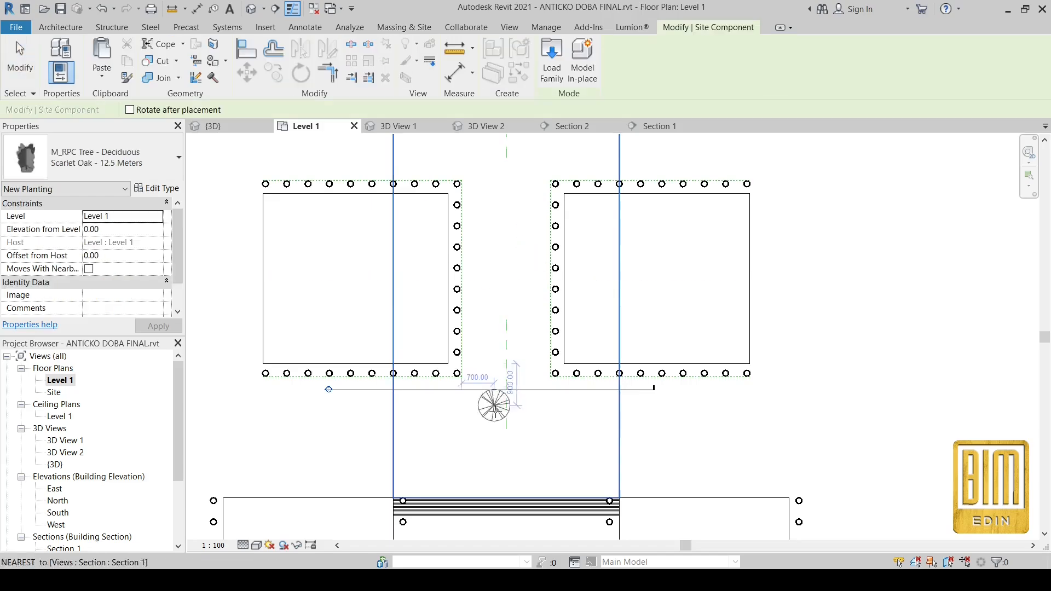
scroll(492, 420, up, 2)
click(488, 443)
click(20, 59)
Step: Duplicate the tree's type as MEN, with the Dwayne render appearance and a height of 180
click(305, 129)
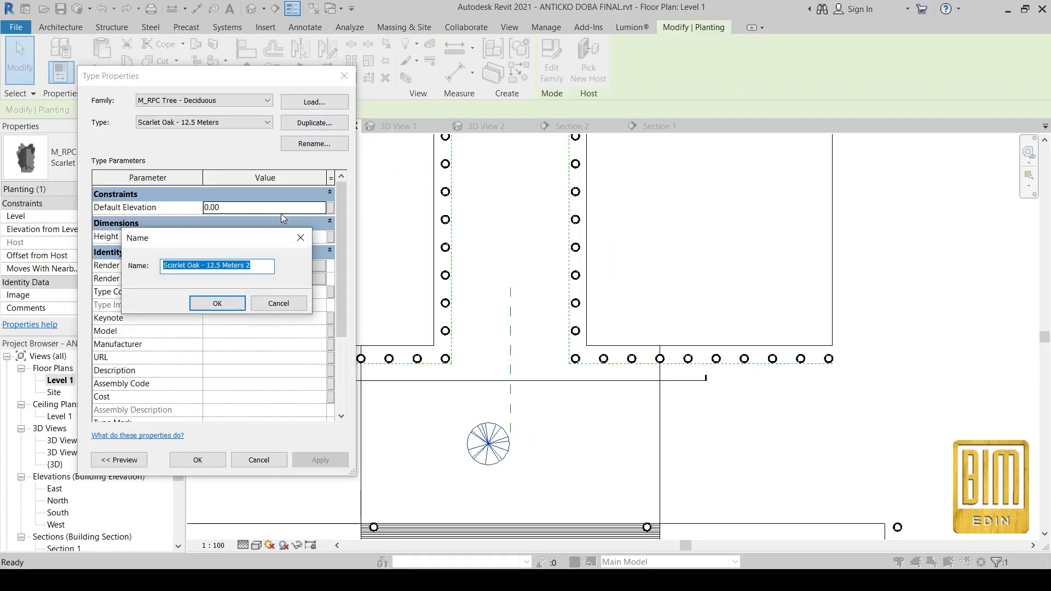
click(212, 308)
click(253, 280)
click(138, 133)
click(139, 144)
click(37, 354)
click(367, 446)
click(261, 236)
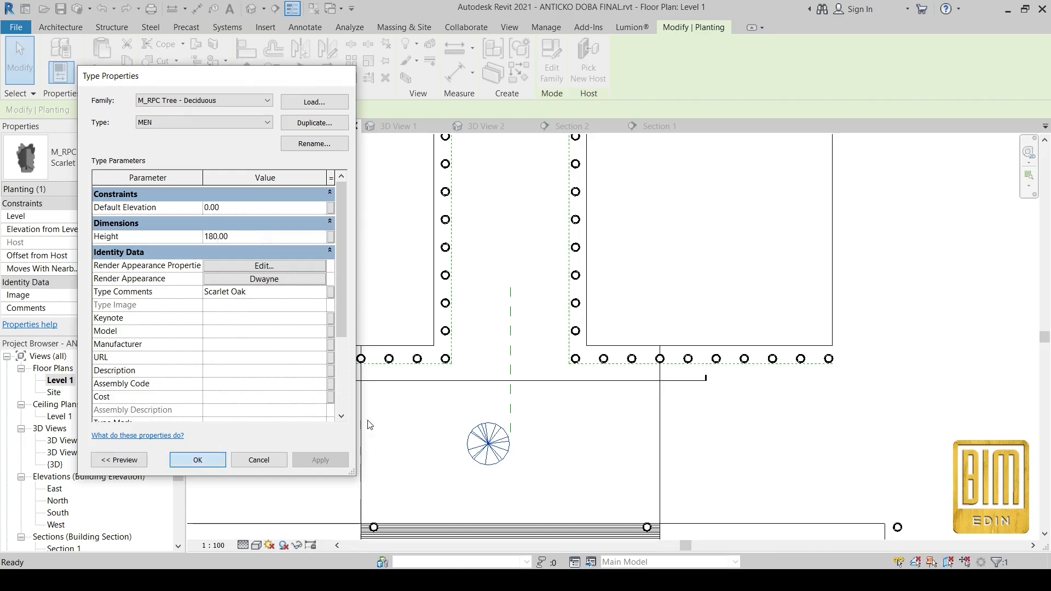
click(209, 463)
Step: Place two more copies of the human figure on the floor above the steps in 3D View 2
click(398, 126)
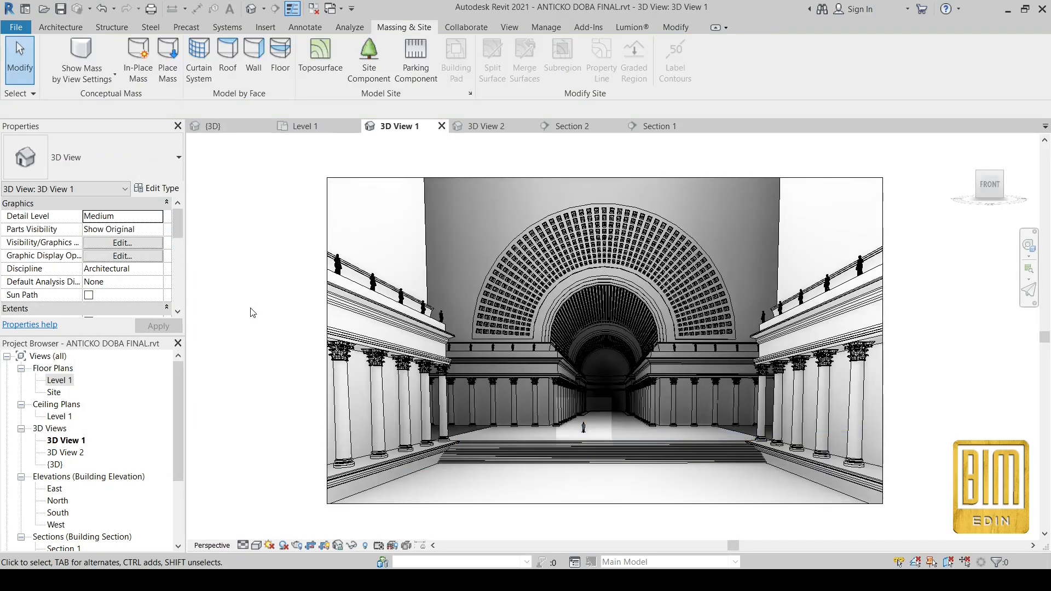
click(483, 126)
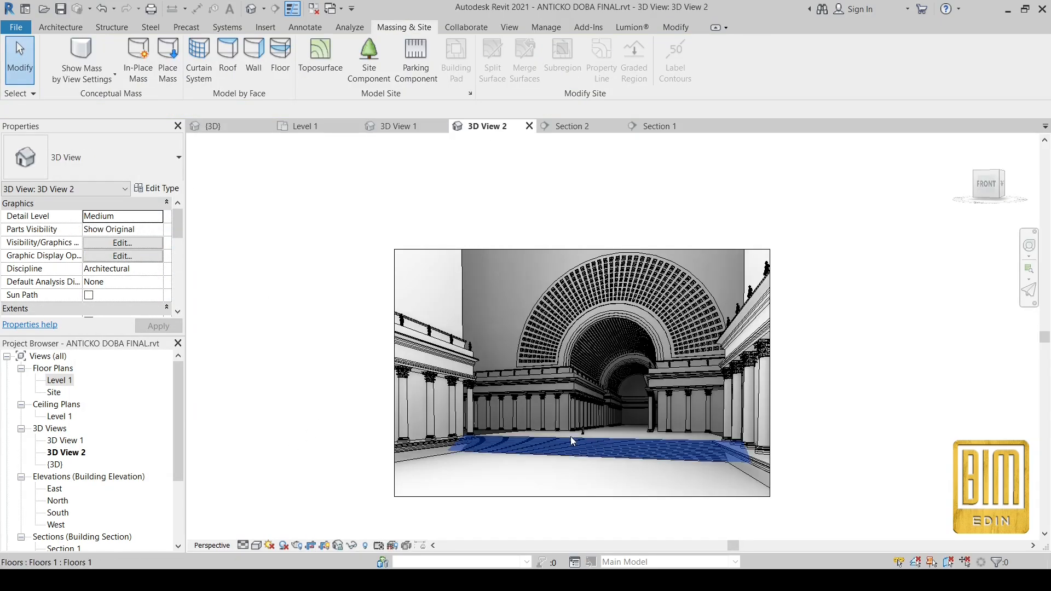
scroll(597, 510, up, 3)
scroll(546, 471, up, 2)
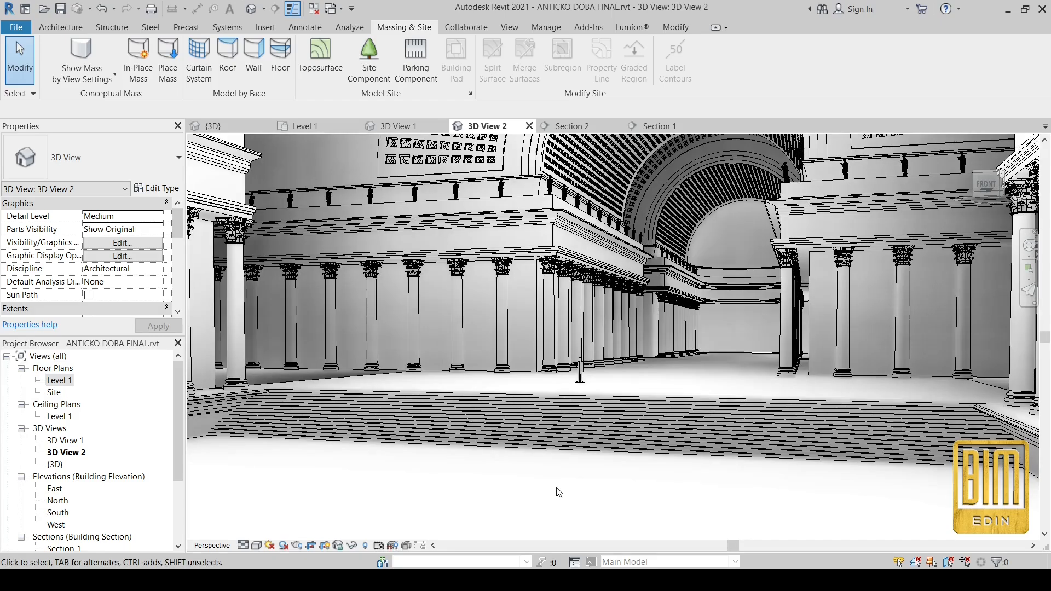
mouse_move(550, 361)
middle_down()
mouse_move(550, 458)
mouse_move(538, 453)
middle_up()
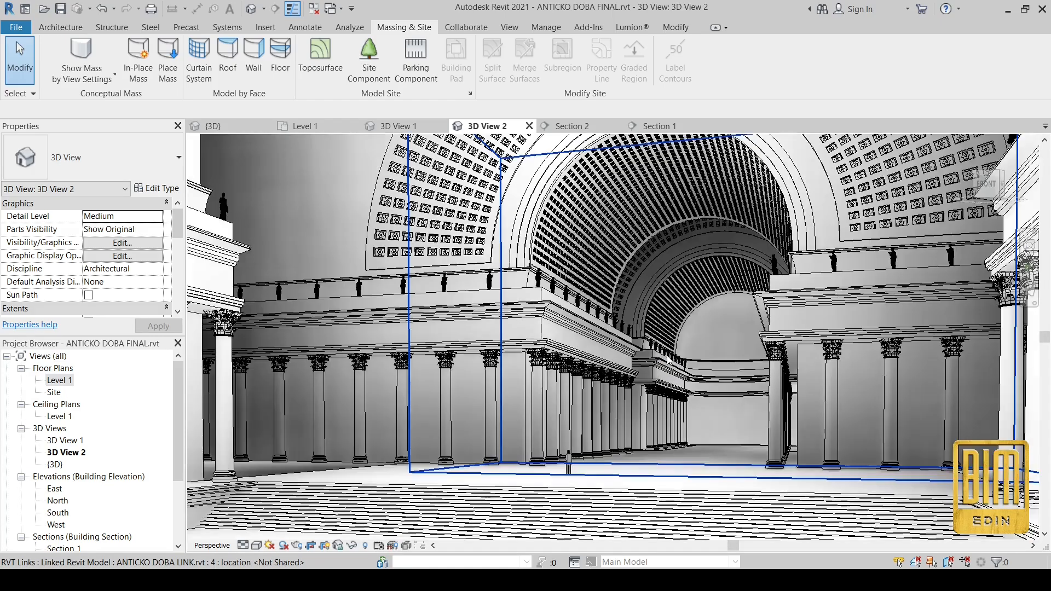
click(570, 465)
click(572, 475)
click(650, 470)
click(709, 470)
click(688, 485)
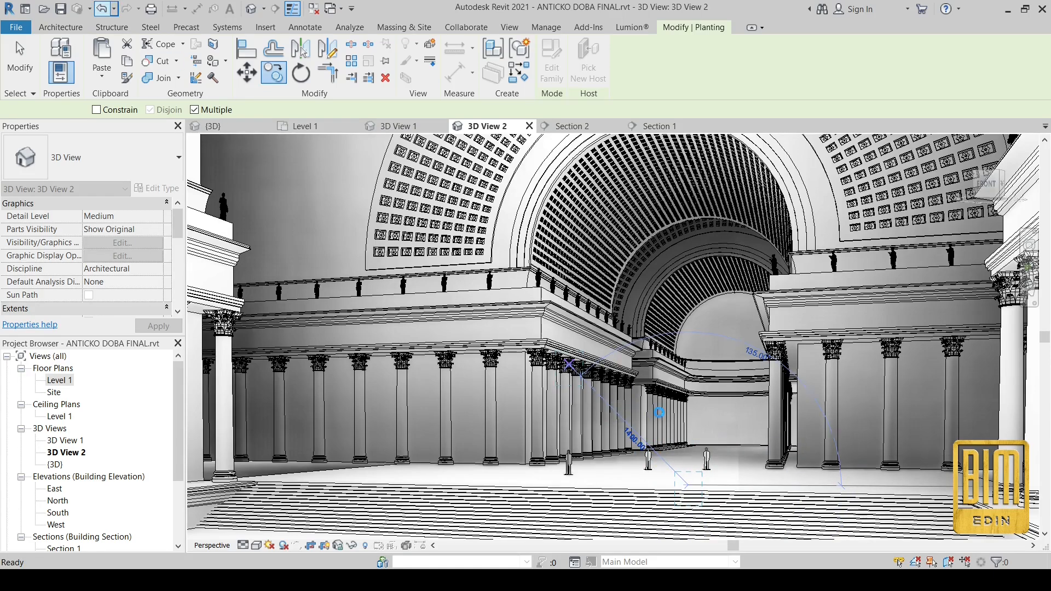
key(Escape)
key(Escape)
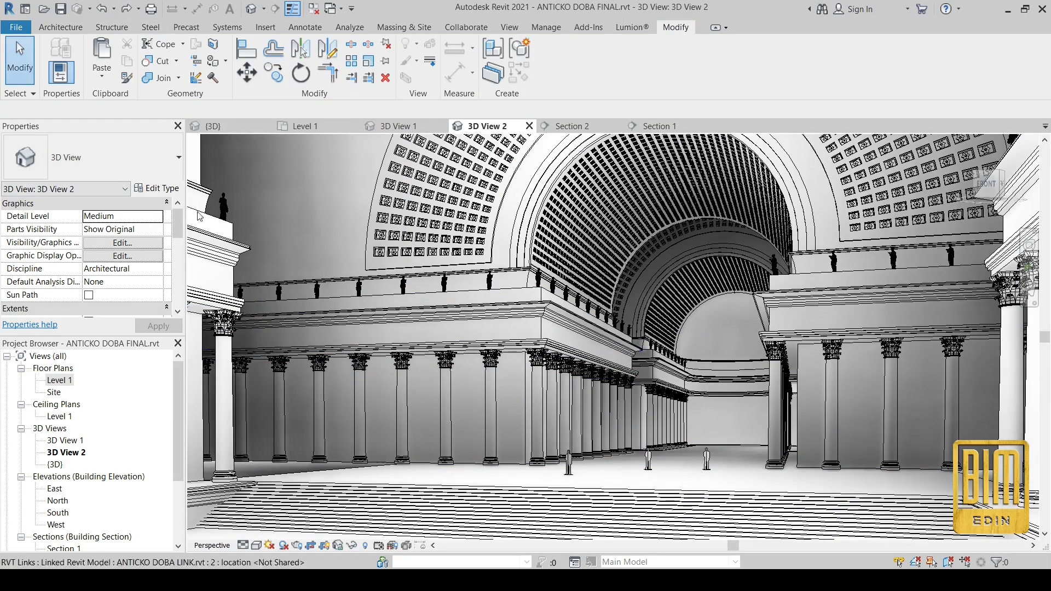
Step: Start an in-place Generic Models component in the Level 1 floor plan
double_click(61, 381)
scroll(497, 460, down, 6)
scroll(501, 294, up, 5)
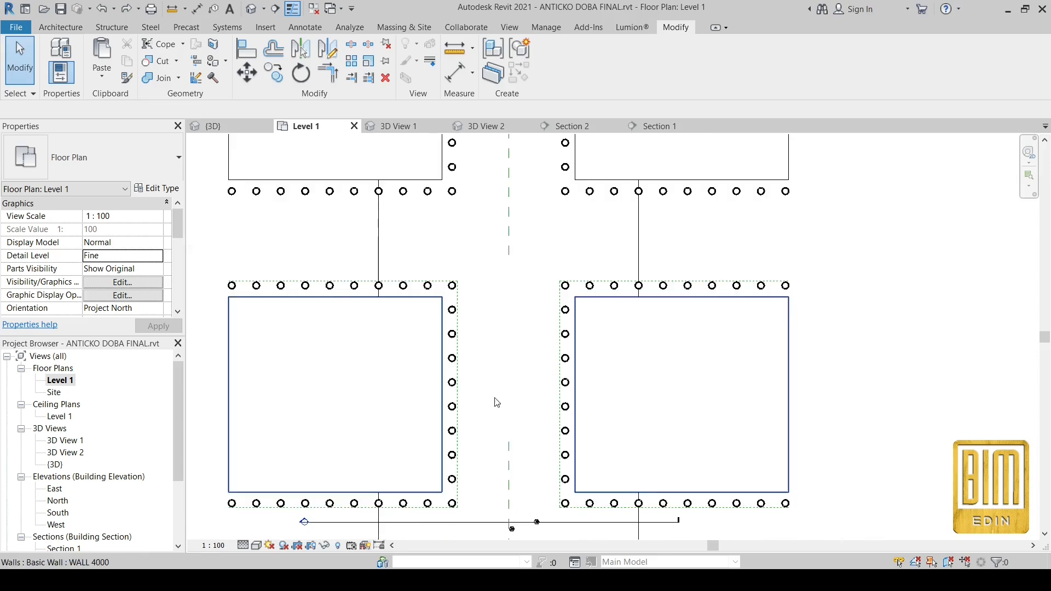
click(69, 29)
click(161, 72)
click(195, 131)
scroll(484, 262, down, 4)
click(479, 259)
click(536, 439)
click(525, 316)
Step: Create a rectangular extrusion with a depth of 25 in the passage between the two colonnades
scroll(518, 333, up, 3)
click(115, 55)
click(513, 46)
click(472, 317)
click(542, 361)
click(20, 56)
scroll(539, 349, up, 3)
click(474, 74)
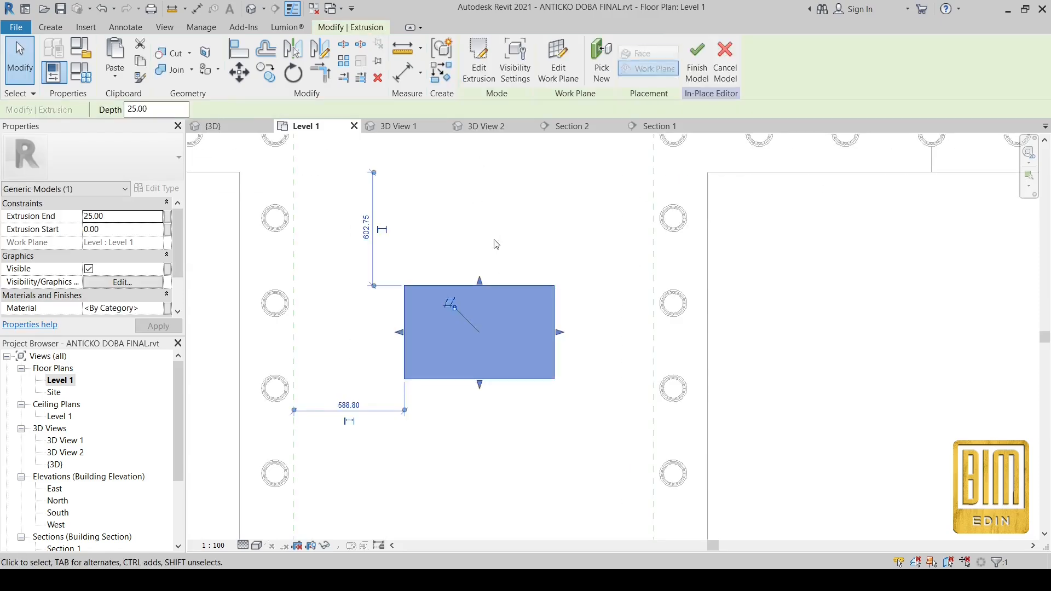
Step: Copy the rectangular extrusion and paste the copy aligned to the same place
scroll(446, 346, up, 1)
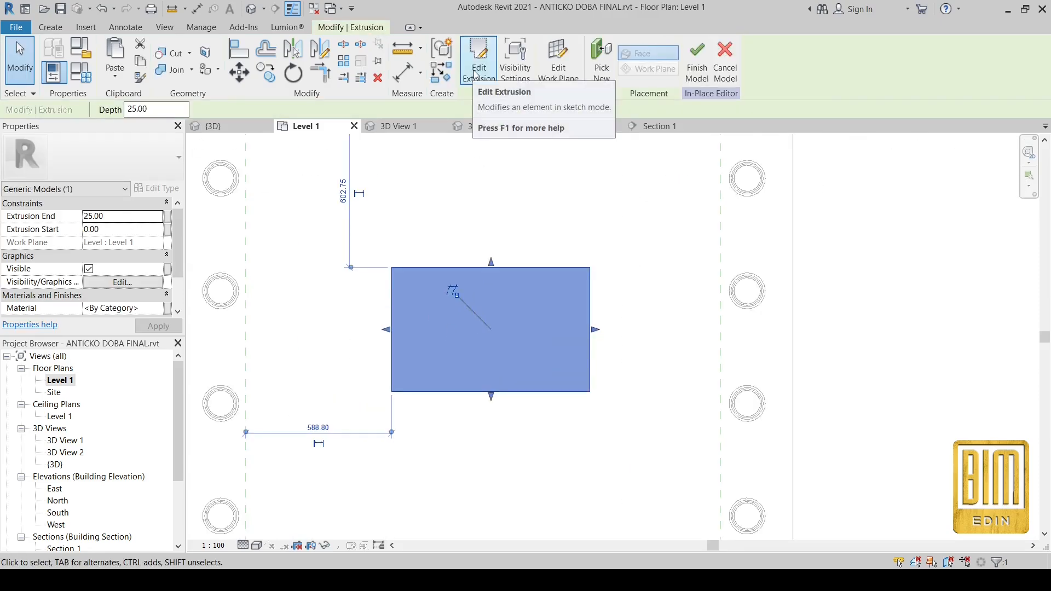
click(124, 70)
click(159, 208)
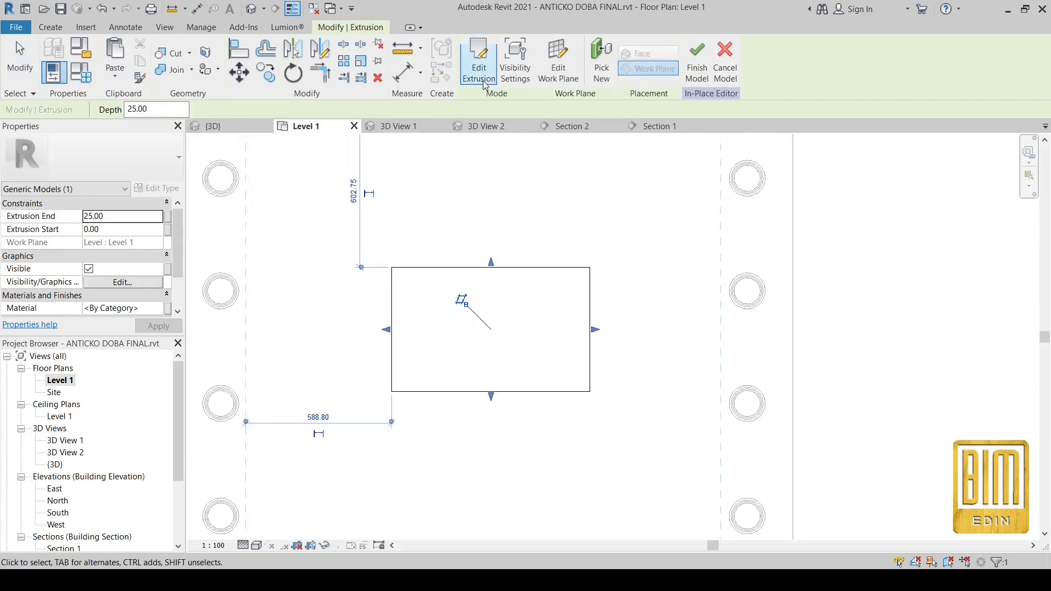
Step: Replace the pasted extrusion's sketch with a slightly larger rectangle around the original one, and finish the sketch
click(479, 66)
drag(631, 240, 361, 427)
key(Delete)
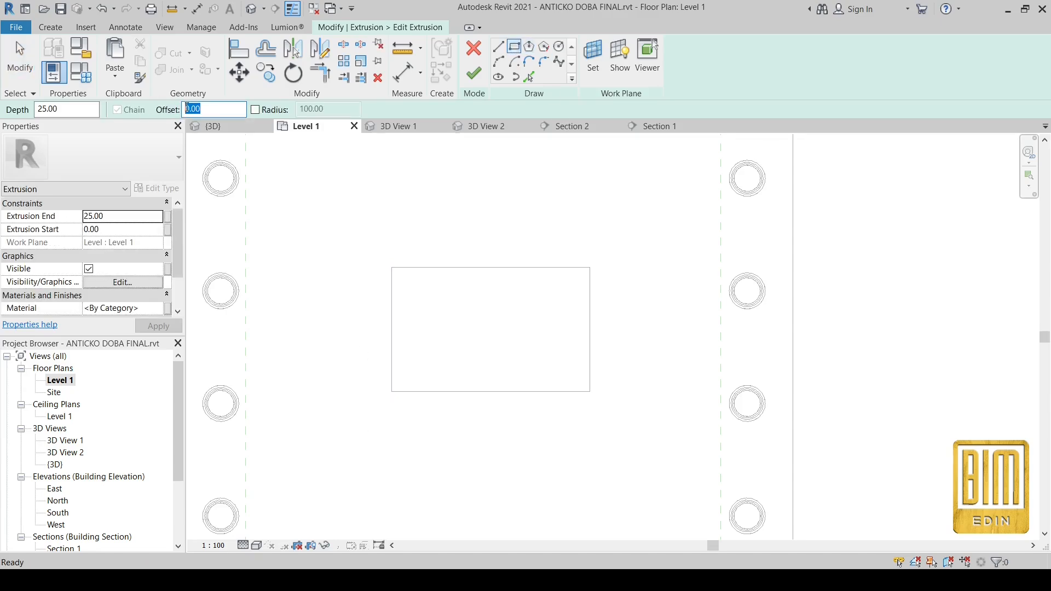
click(597, 260)
click(384, 398)
key(Escape)
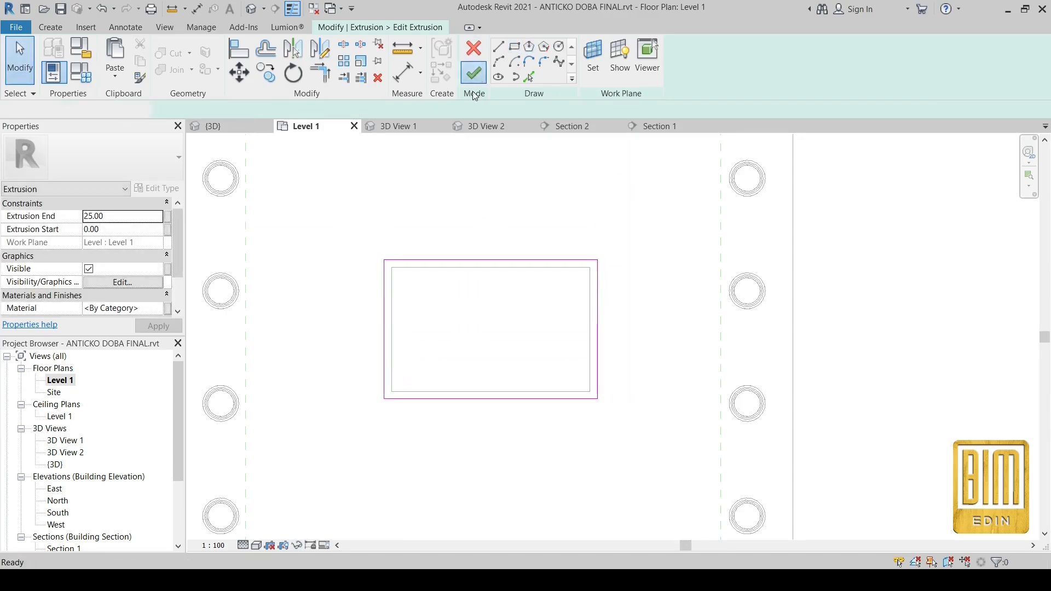
click(478, 79)
Step: Set the inner rectangular extrusion's end to 40
text(40)
key(Return)
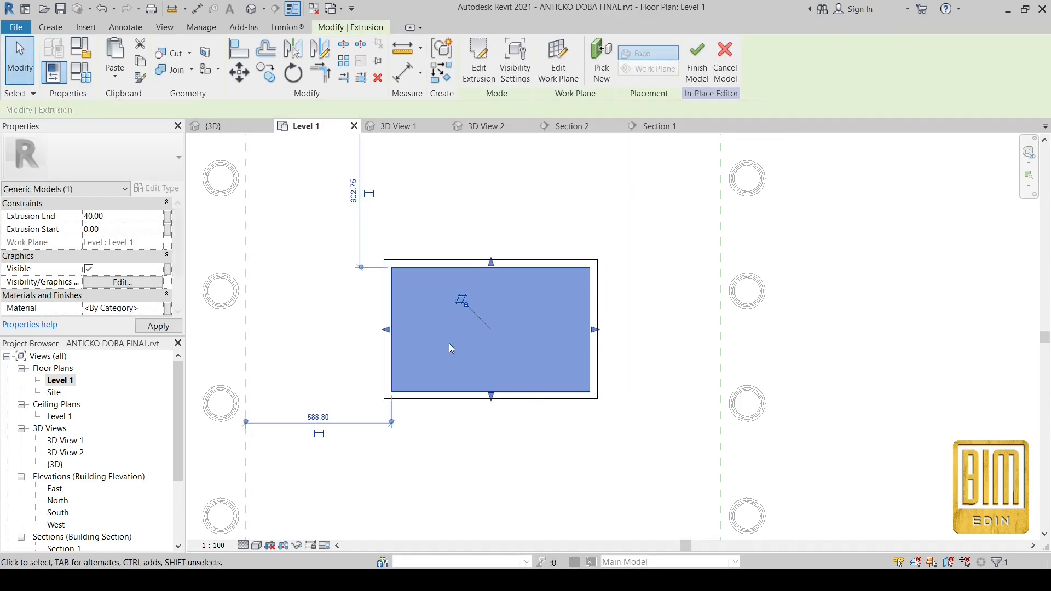
click(288, 278)
click(456, 266)
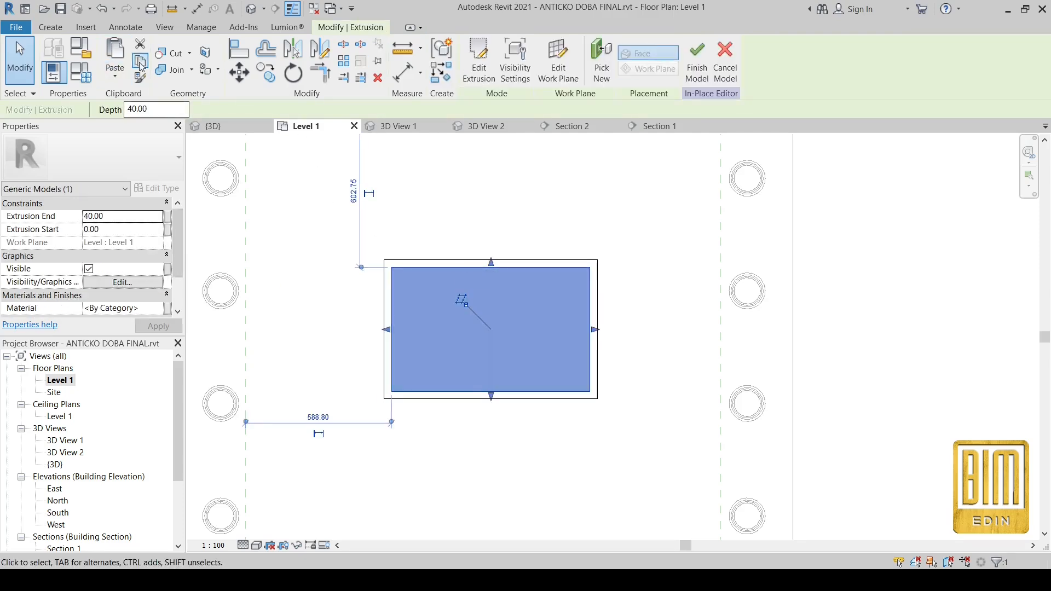
click(441, 199)
Step: Create a rectangular extrusion offset 100 inward from the inner plinth rectangle, with its extrusion end at 60
click(51, 27)
click(112, 55)
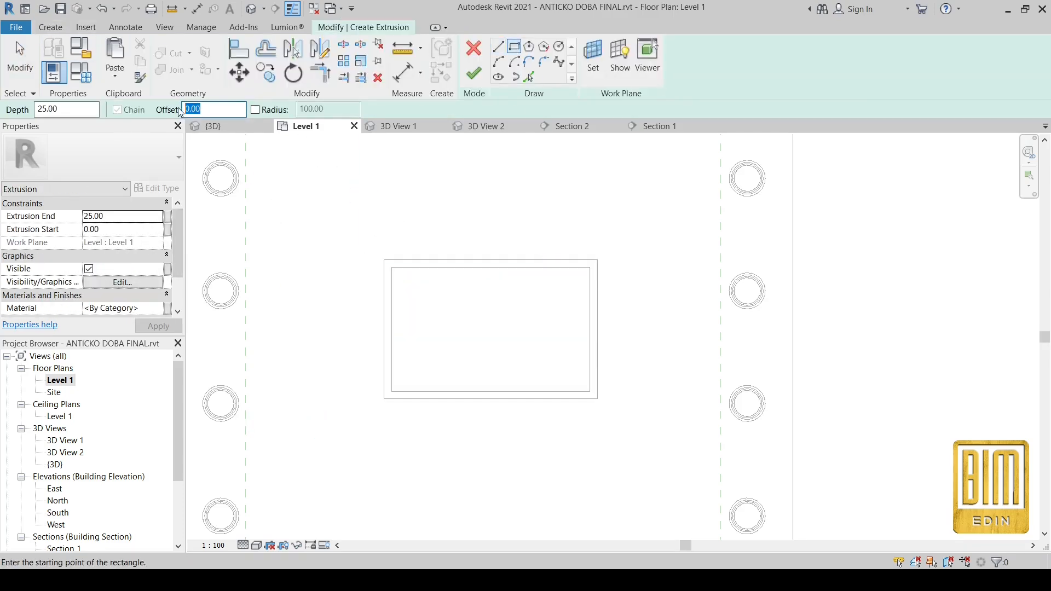
click(590, 267)
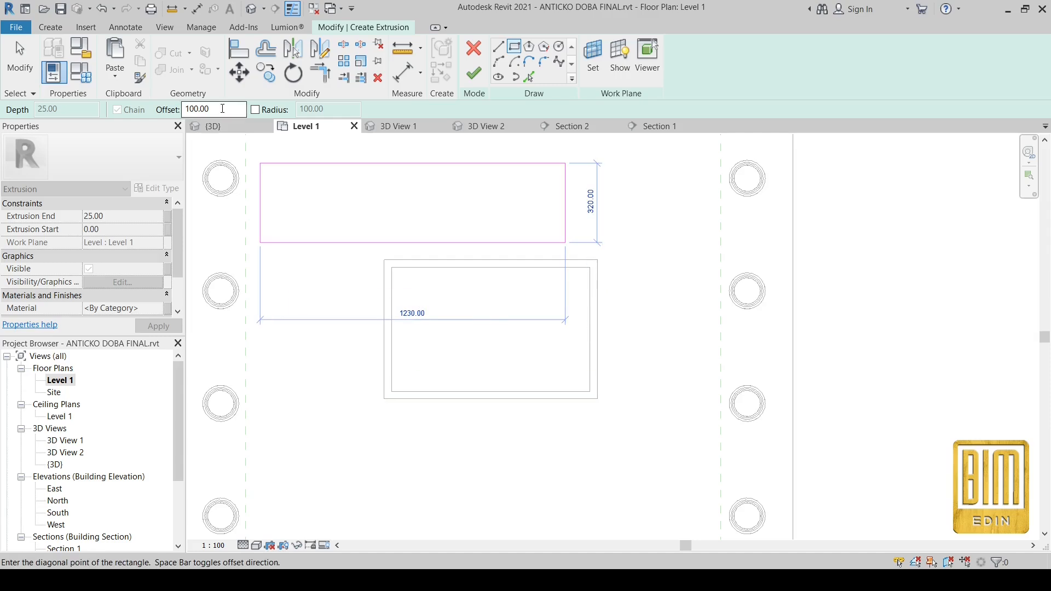
click(392, 391)
scroll(467, 342, up, 2)
key(Escape)
key(Escape)
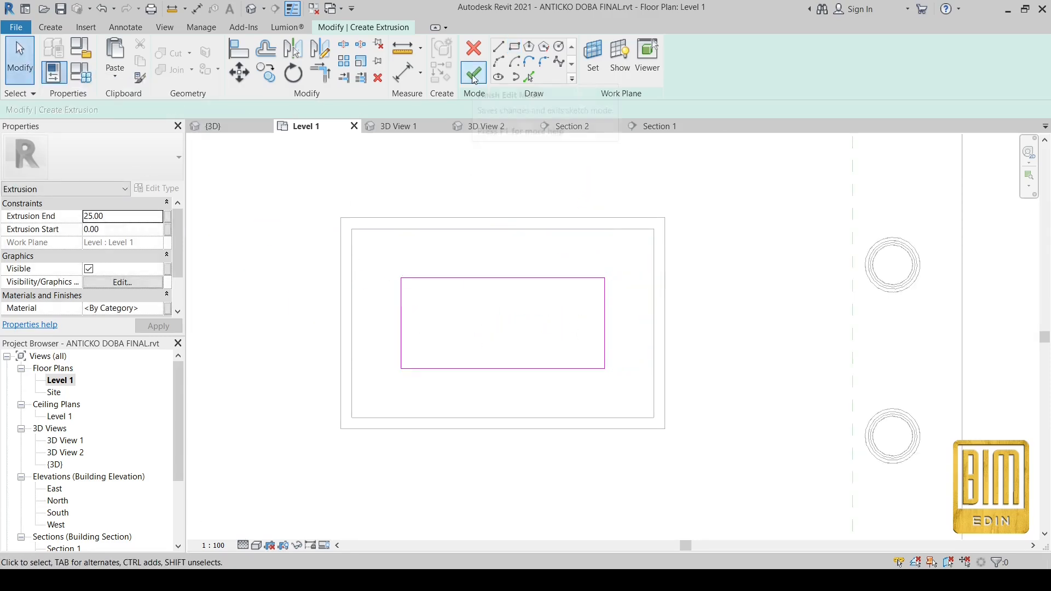
click(125, 215)
click(474, 74)
key(Return)
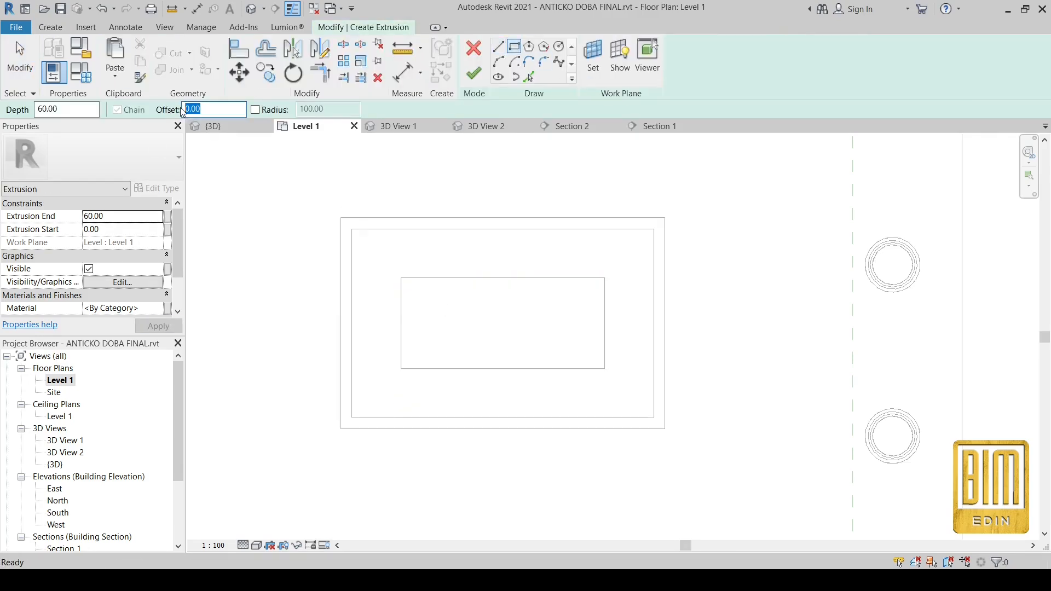
Step: Create another extrusion from a rectangle offset 30 inward from the smallest rectangle, with its extrusion end at 150
click(605, 278)
click(403, 369)
scroll(462, 274, up, 2)
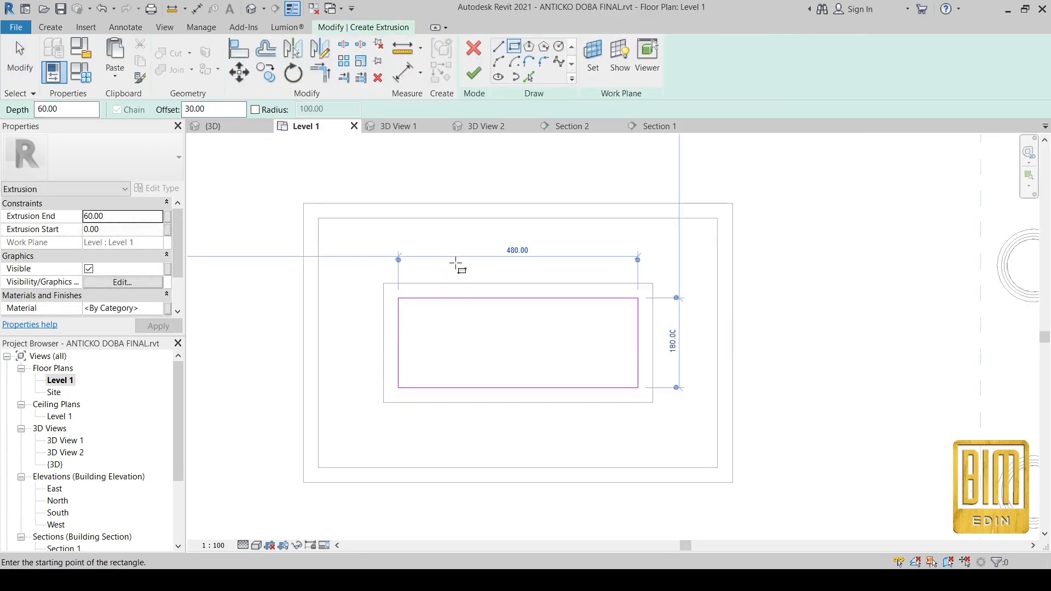
key(Escape)
click(125, 219)
text(150)
click(170, 329)
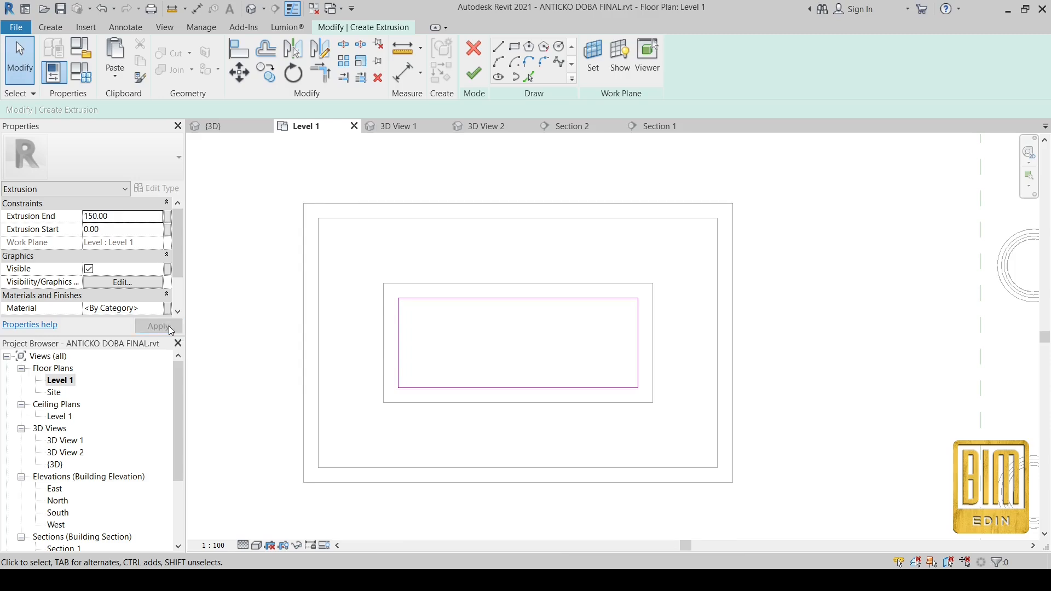
click(474, 74)
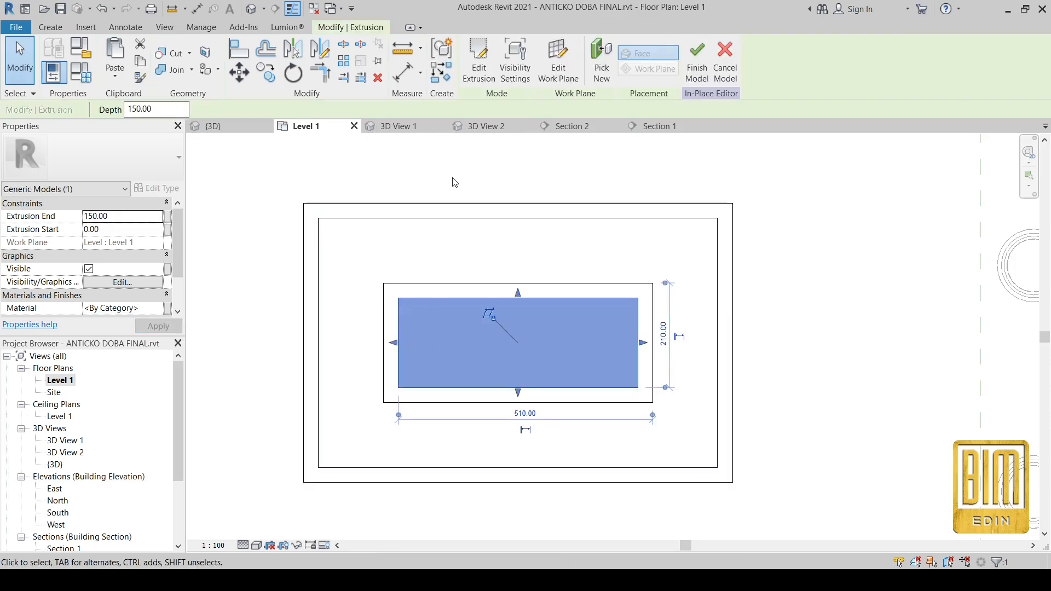
Step: Create a slab extrusion from a rectangle offset 10 outward around the third tier's outline, set its extrusion end, and finish the in-place model
click(51, 27)
click(117, 57)
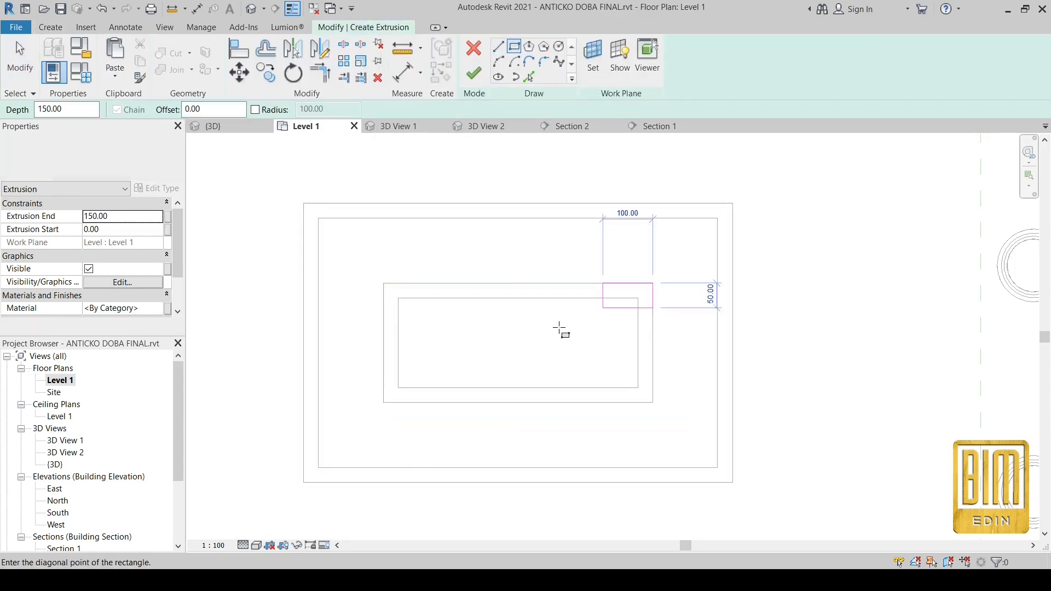
click(653, 286)
drag(204, 110, 169, 113)
text(10)
click(383, 403)
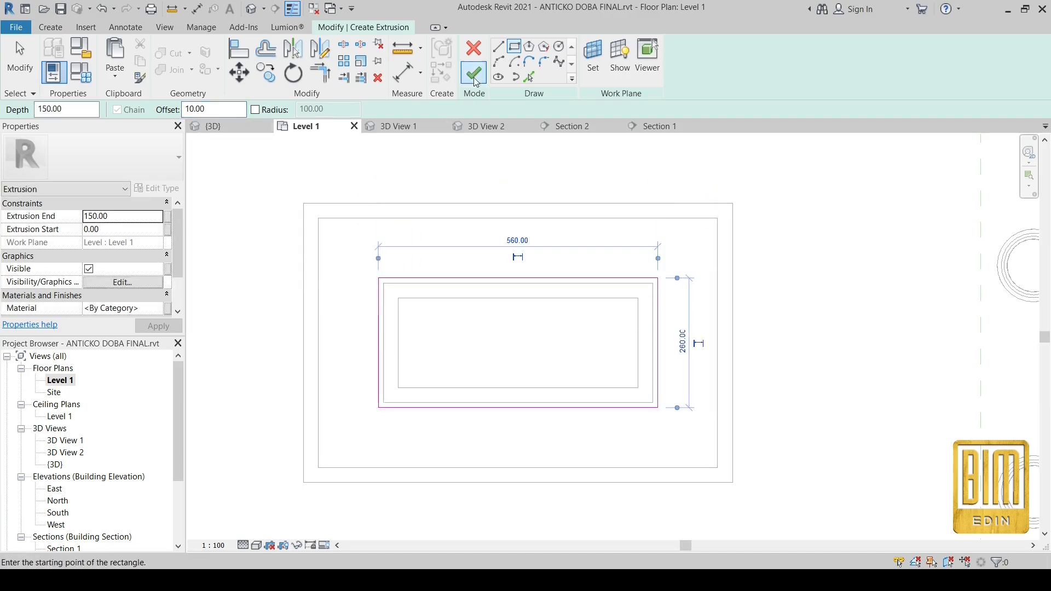
click(474, 74)
click(136, 219)
click(443, 162)
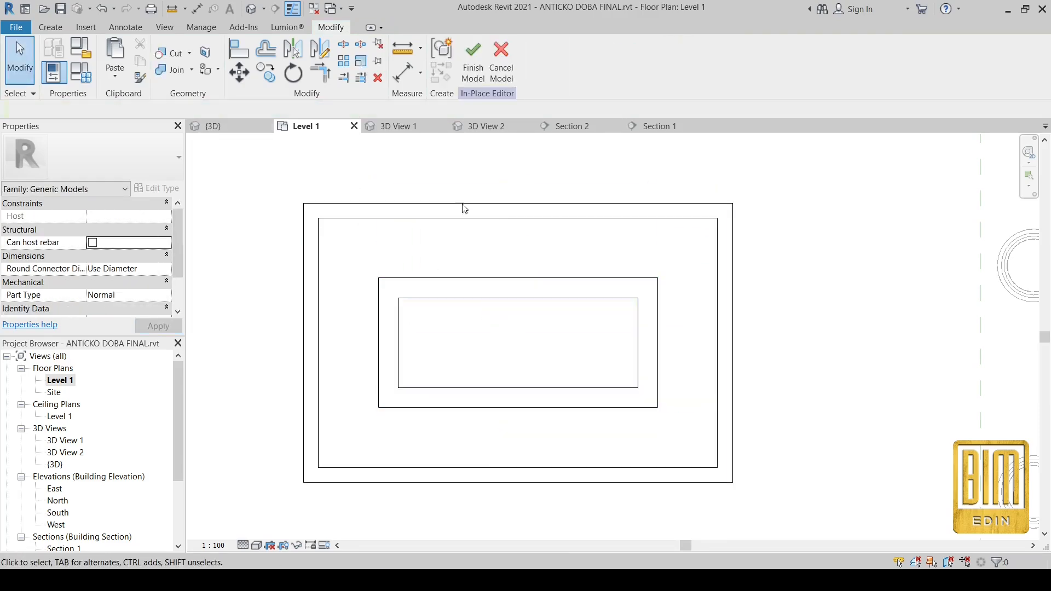
scroll(464, 220, down, 2)
click(473, 66)
Step: Place a section line across the passage in front of the stepped plinth and open its section view
click(276, 9)
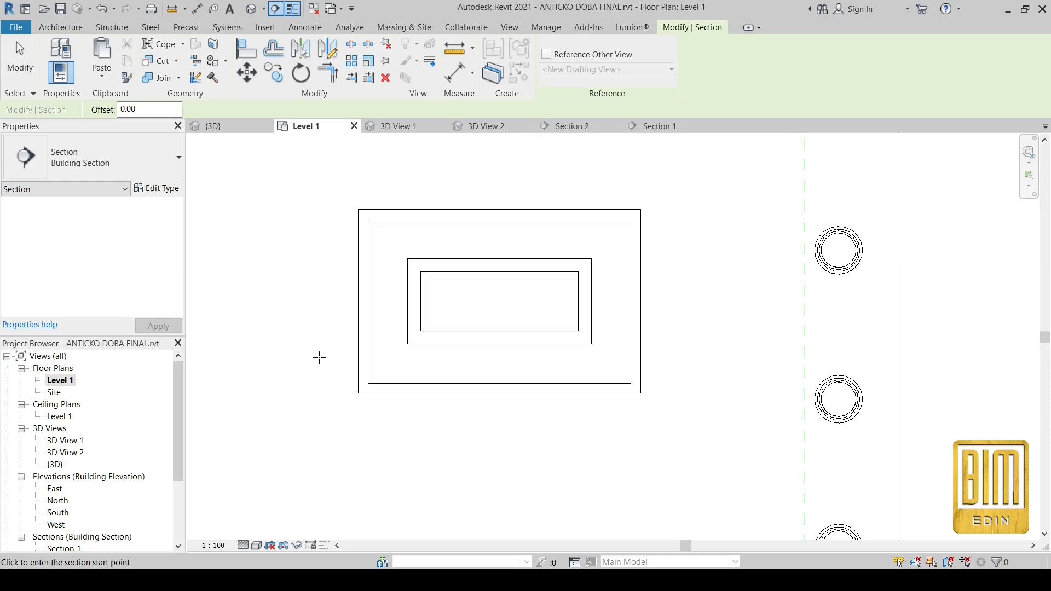
click(347, 448)
click(800, 434)
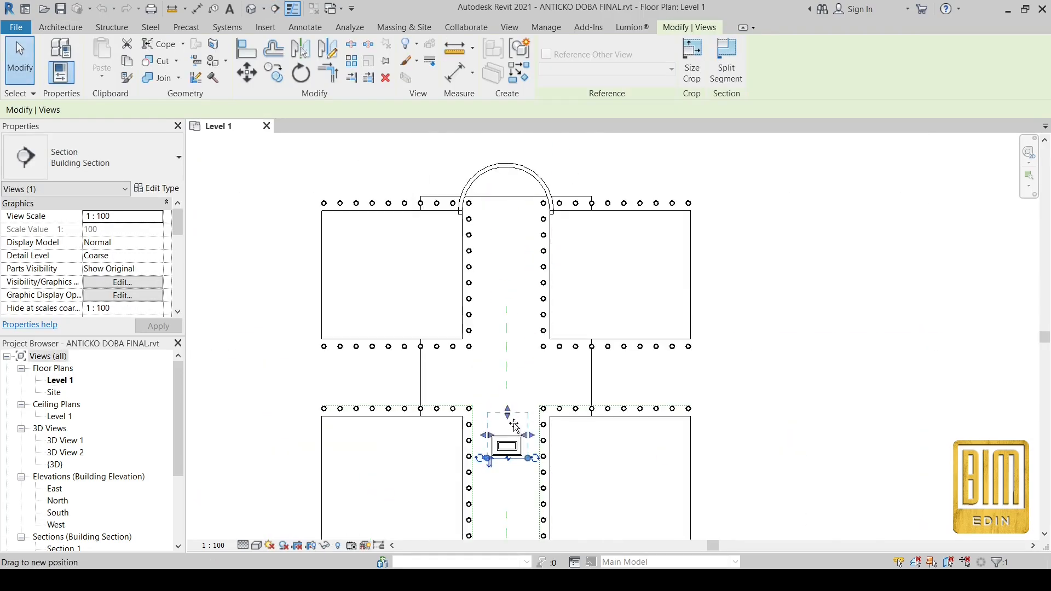
scroll(508, 448, up, 3)
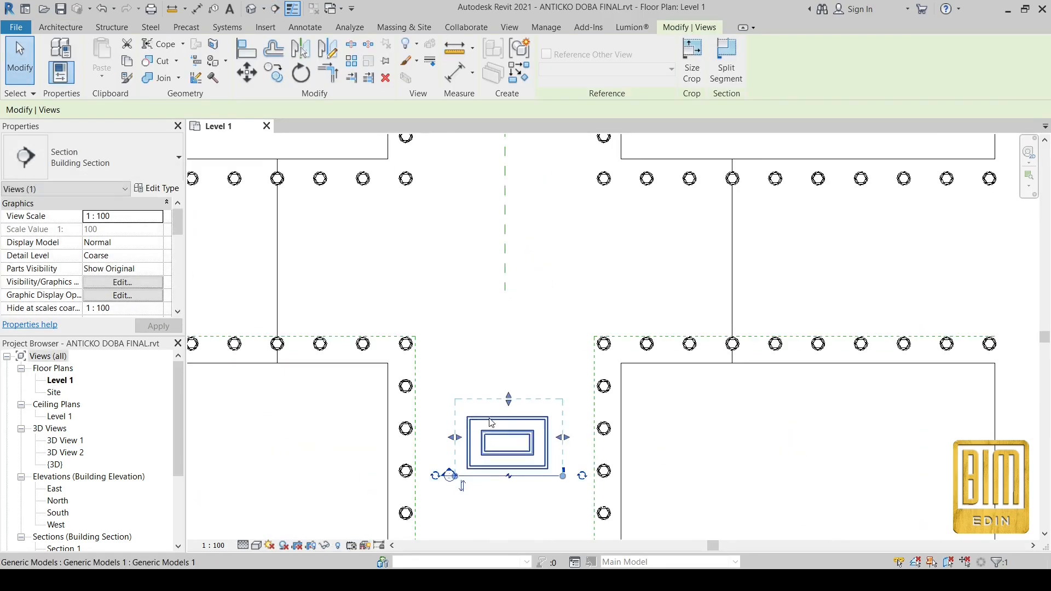
right_click(527, 478)
click(562, 240)
Step: Edit the plinth model in place and lower the extrusion end of its bottom tier
scroll(616, 512, up, 4)
click(596, 410)
click(554, 61)
scroll(690, 450, up, 1)
click(691, 452)
click(127, 216)
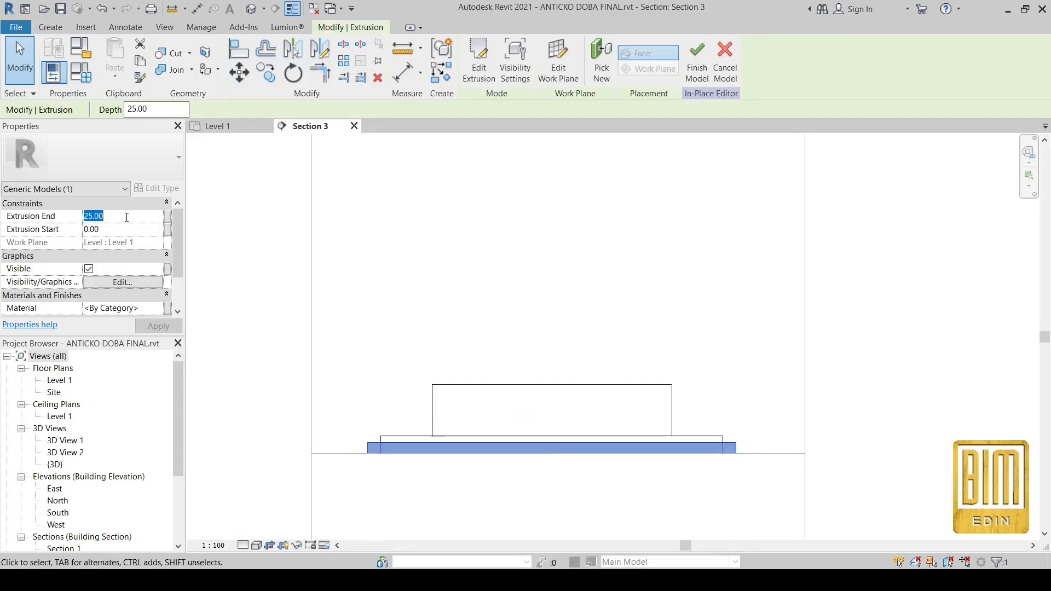
Step: Raise the top slab's extrusion start to 150 and set its extrusion end to 170
click(434, 427)
drag(553, 459, 553, 389)
click(572, 315)
click(567, 388)
drag(109, 216, 94, 216)
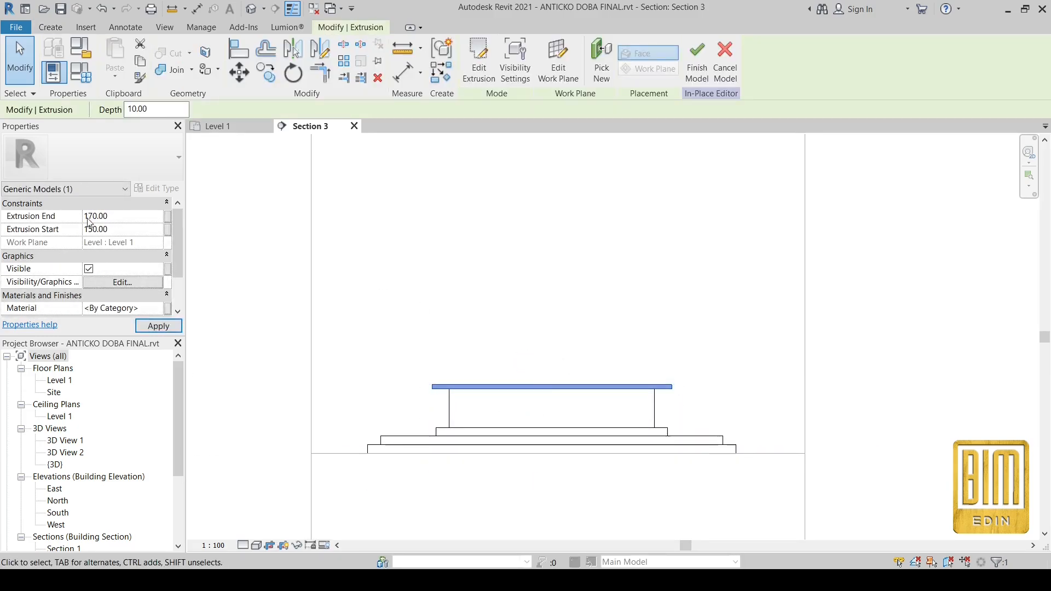
click(564, 287)
Step: Raise the undersides of the central block and the third tier onto the tiers beneath them, and finish the in-place model
scroll(565, 287, down, 2)
click(495, 366)
drag(555, 400, 558, 379)
scroll(482, 382, up, 3)
click(482, 381)
drag(650, 418, 650, 387)
click(608, 396)
click(697, 60)
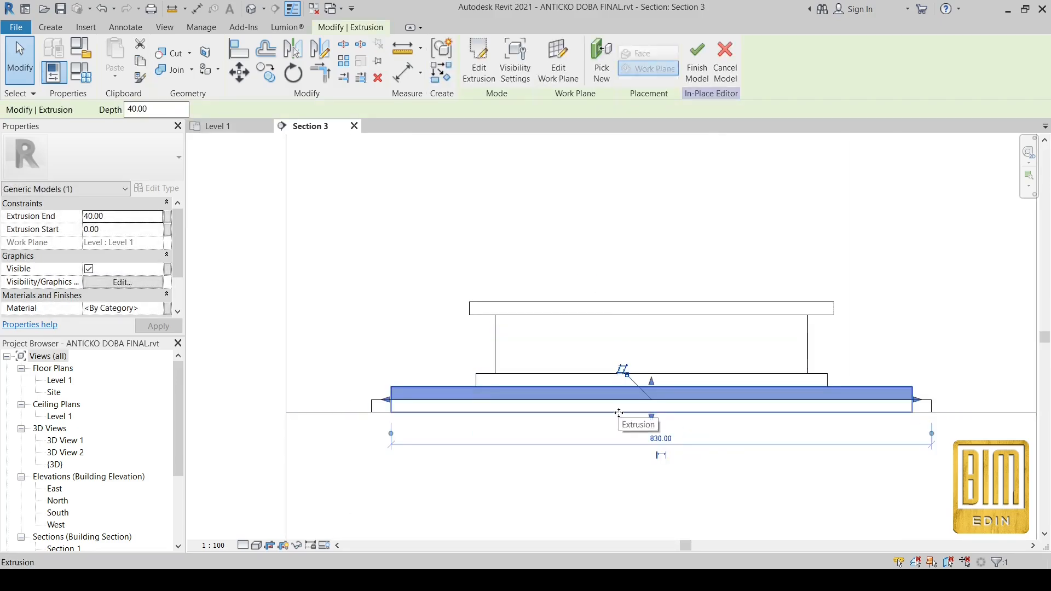
Step: Examine the plinth's proportions beside the human figures in the 3D View 1 perspective
double_click(66, 452)
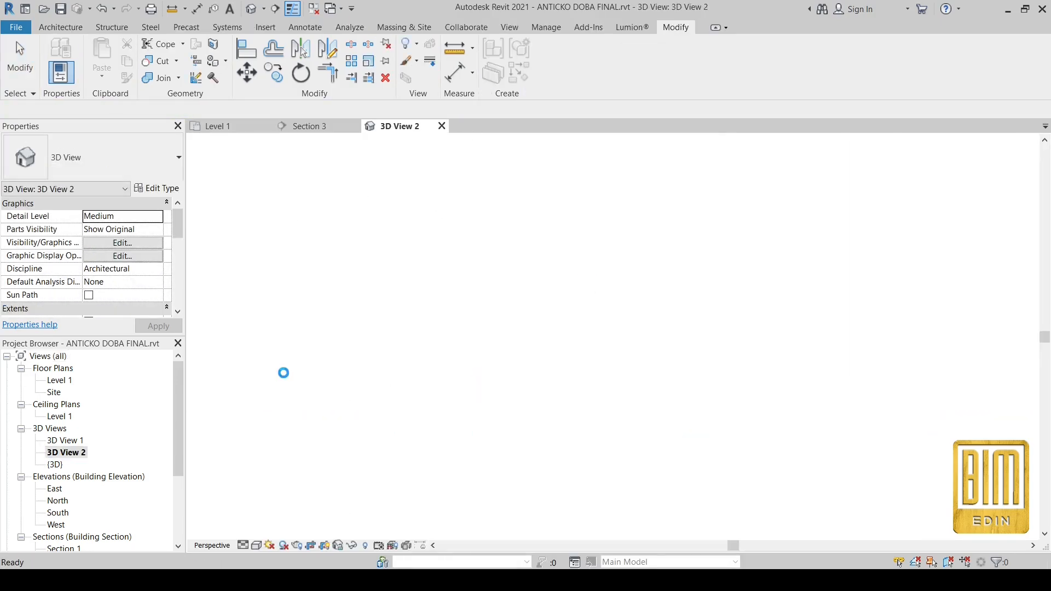
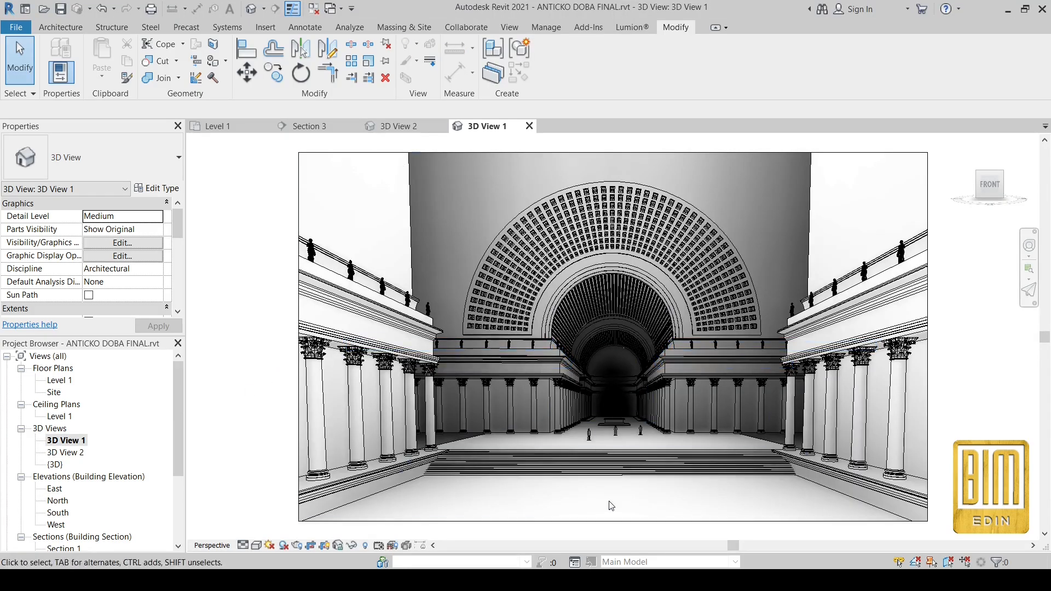
scroll(597, 402, up, 5)
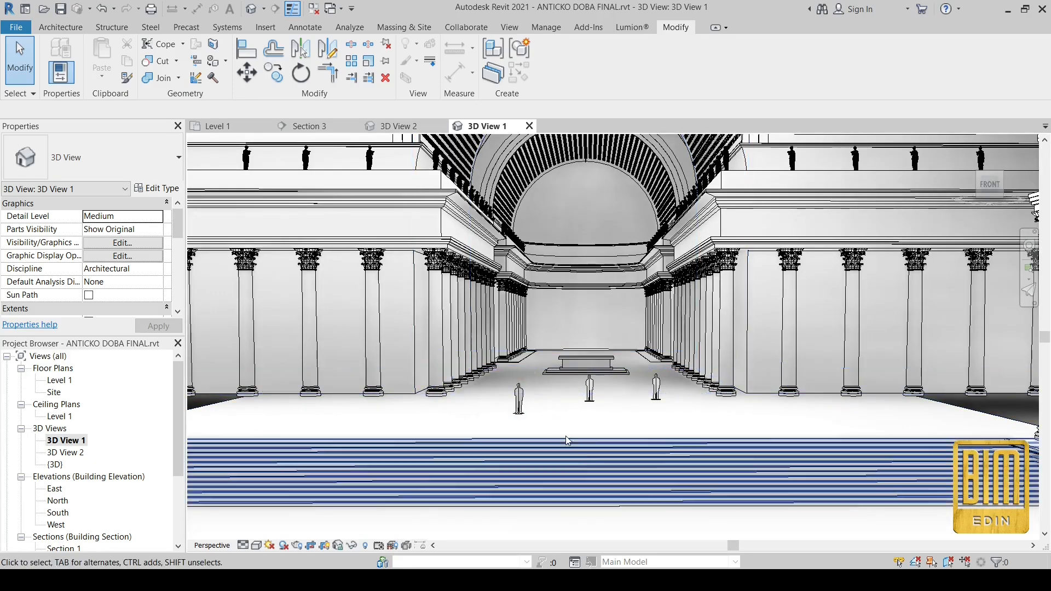
scroll(588, 342, up, 3)
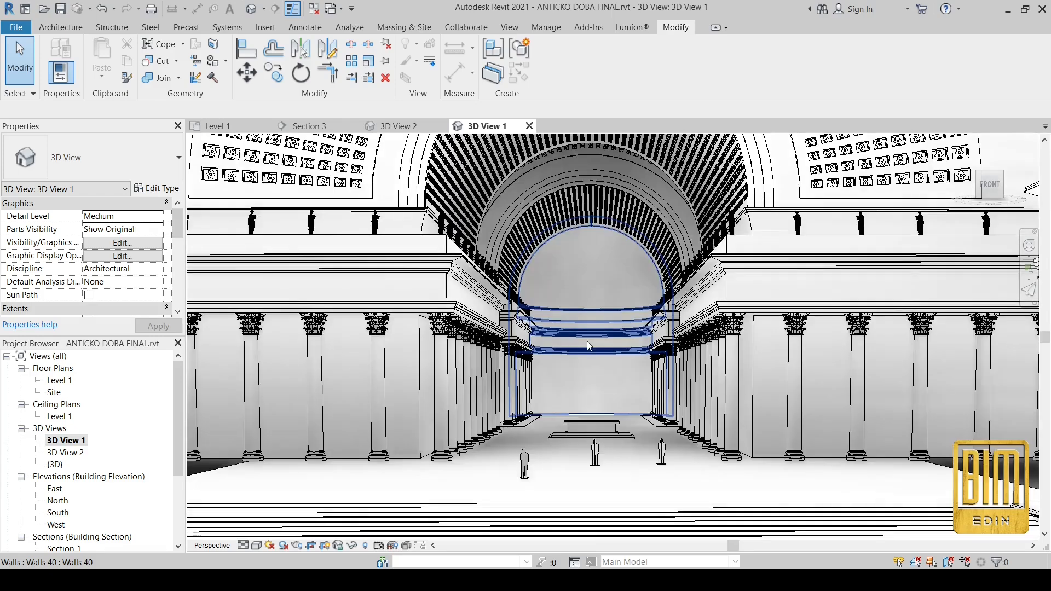
scroll(587, 389, up, 2)
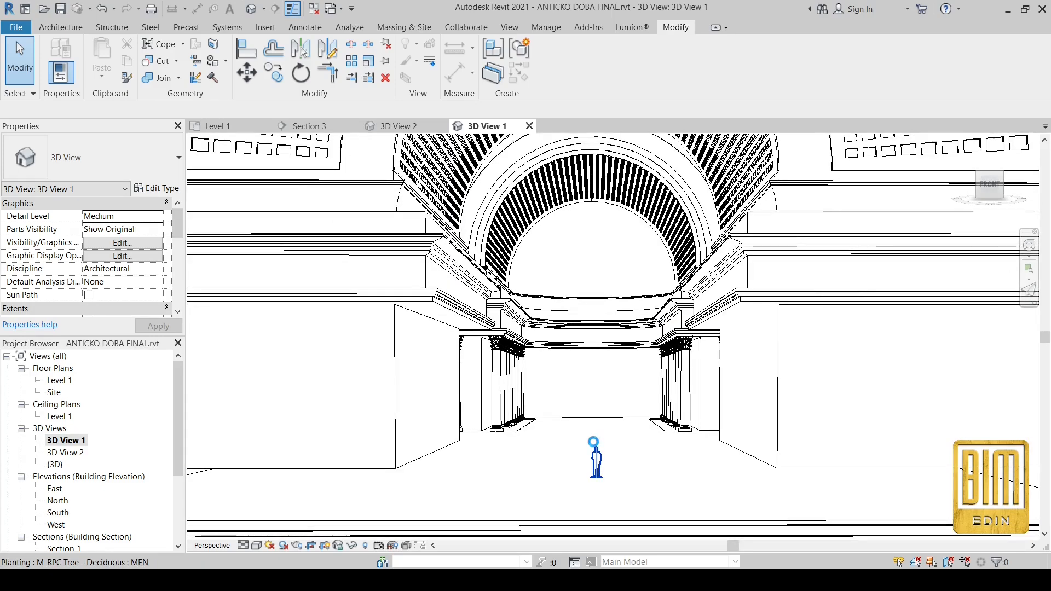
scroll(594, 442, up, 2)
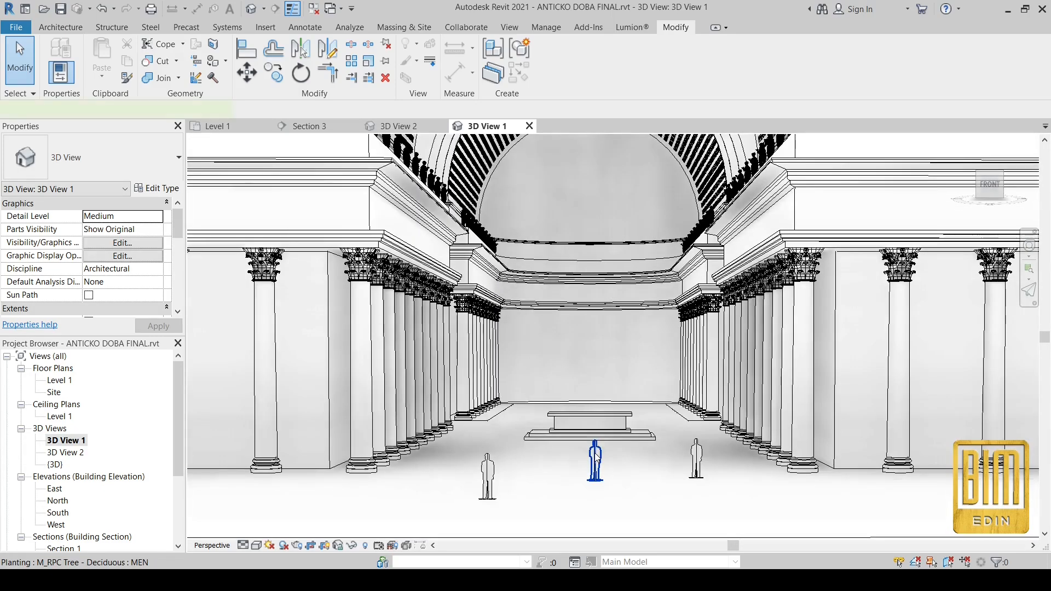
Step: Copy the middle human figure onto the plinth's lower tier in the Level 1 plan and set its elevation from level to 50
click(596, 460)
key(ctrl+Tab)
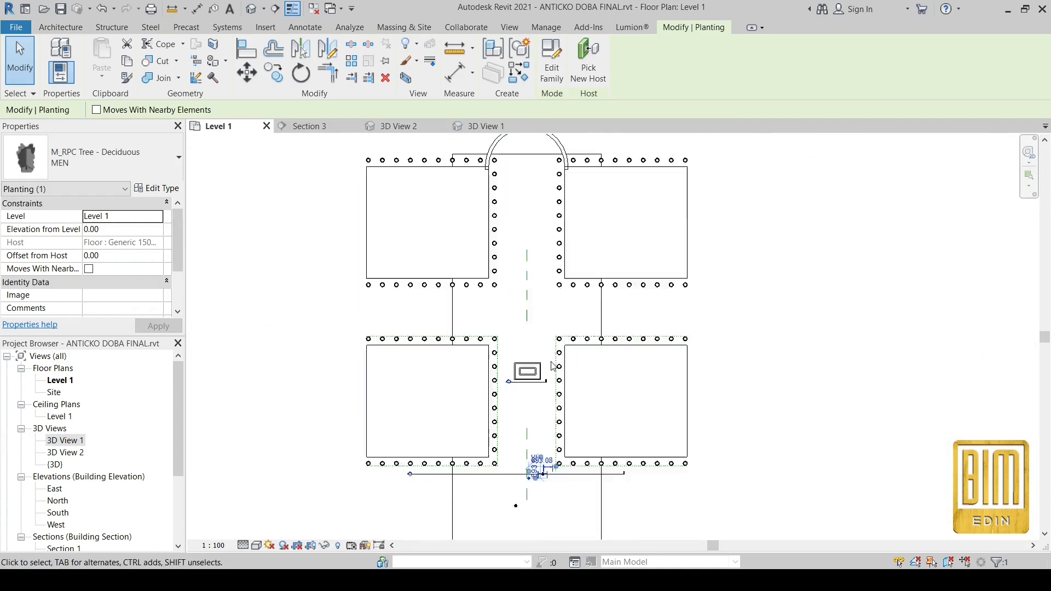
scroll(553, 366, down, 5)
scroll(535, 464, up, 7)
click(273, 72)
scroll(538, 434, up, 6)
click(542, 436)
scroll(543, 444, down, 7)
scroll(547, 230, up, 8)
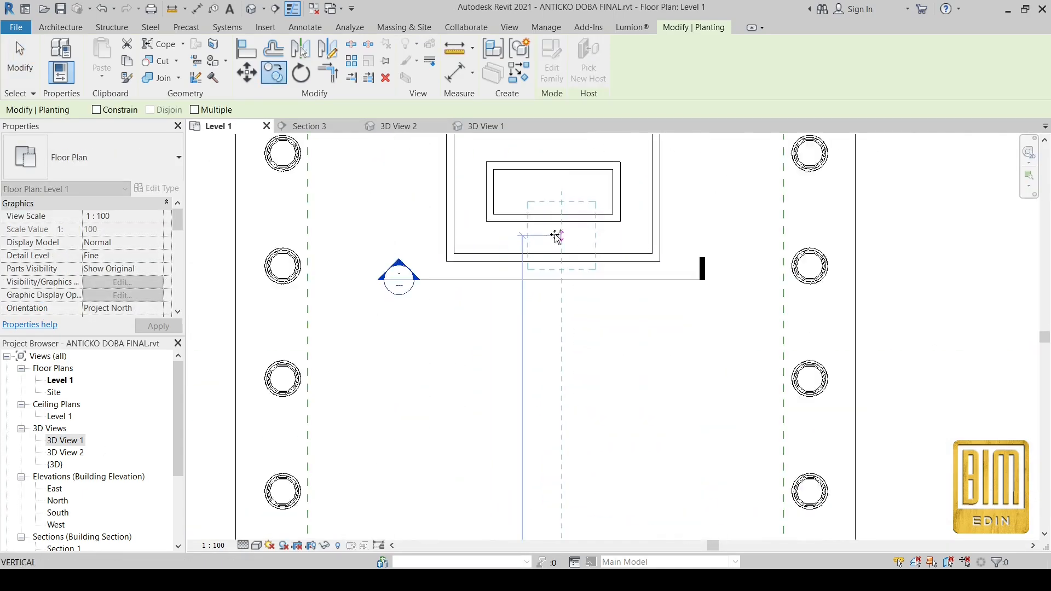
click(556, 236)
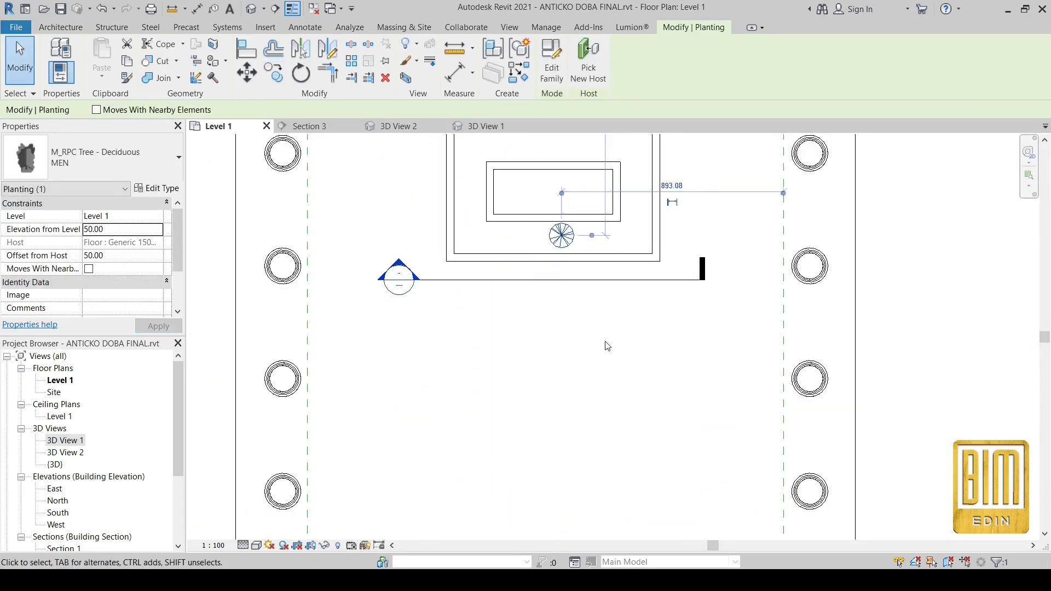
key(ctrl+Tab)
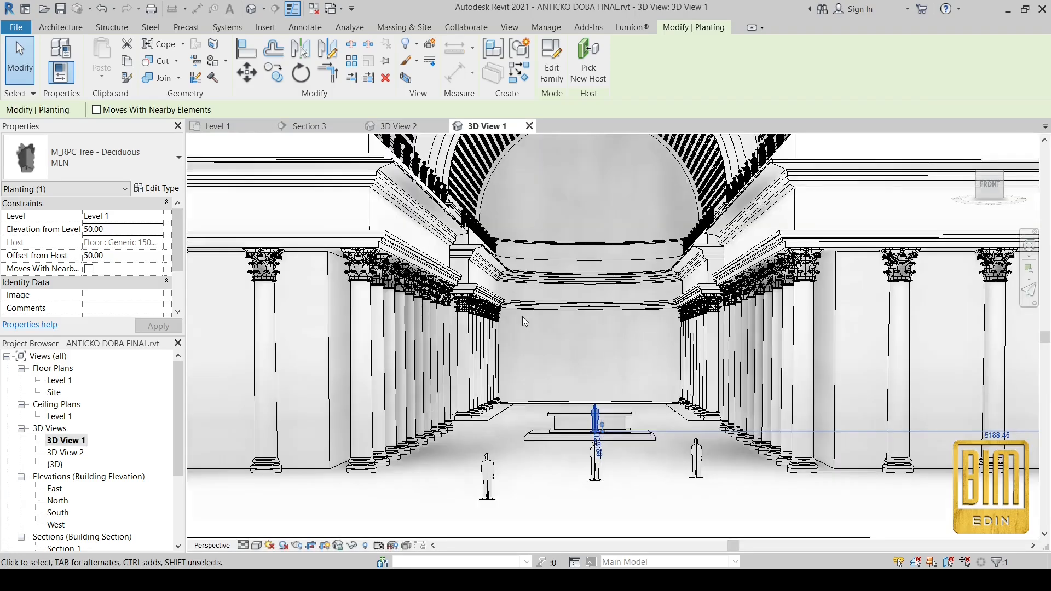
click(20, 55)
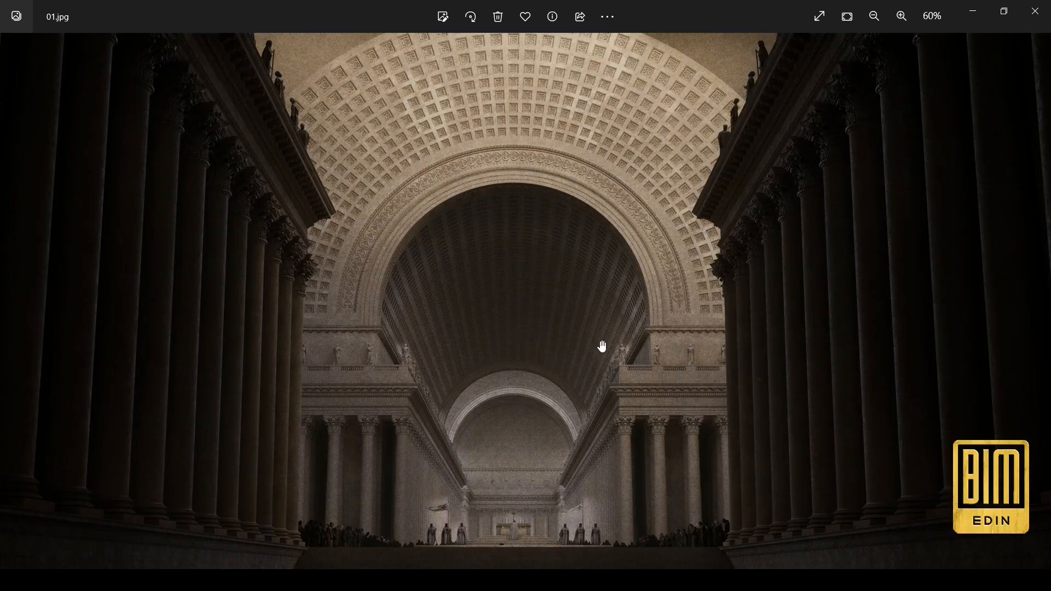
Step: Switch to the 01.jpg reference image and examine its colonnades, vaults and figures
scroll(737, 104, up, 2)
scroll(572, 227, down, 3)
scroll(579, 551, up, 3)
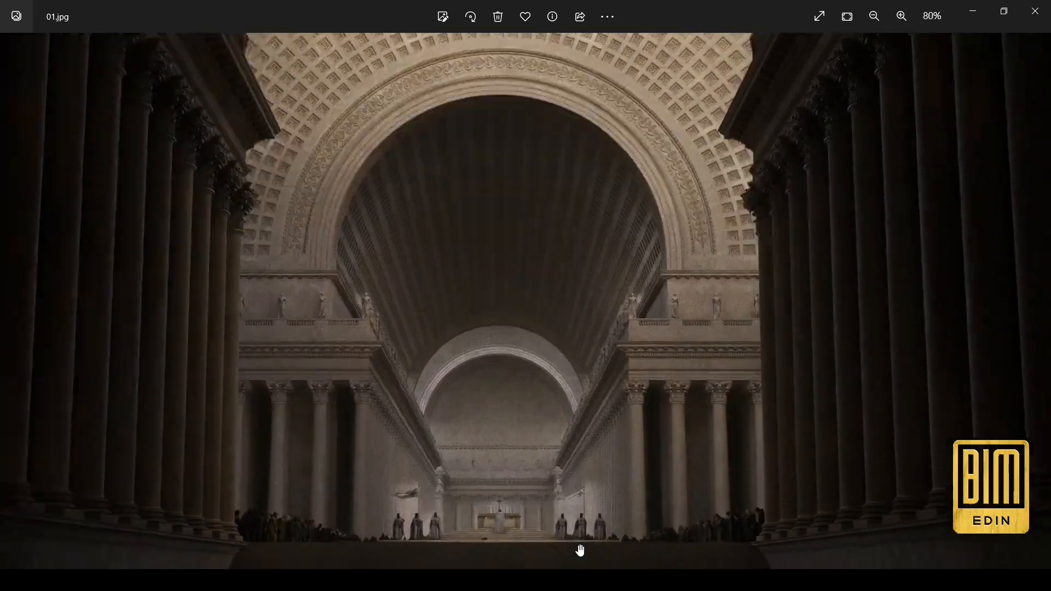
scroll(481, 322, down, 2)
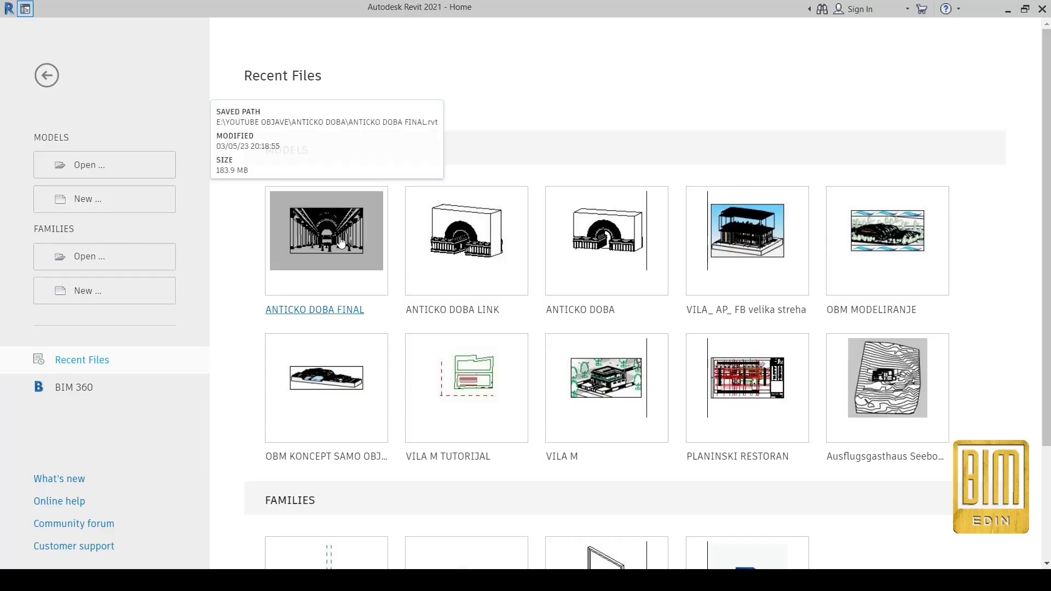
Step: Open the ANTICKO DOBA FINAL project in Revit and review 3D View 4 Copy 1, 3D View 1 and the {3D} view
click(334, 233)
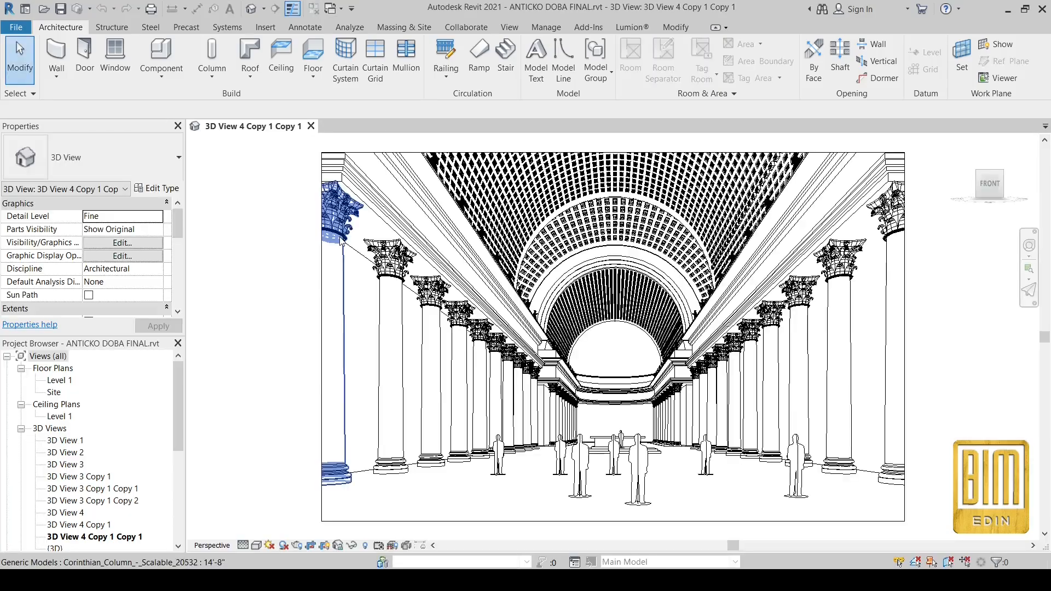
double_click(90, 526)
double_click(66, 440)
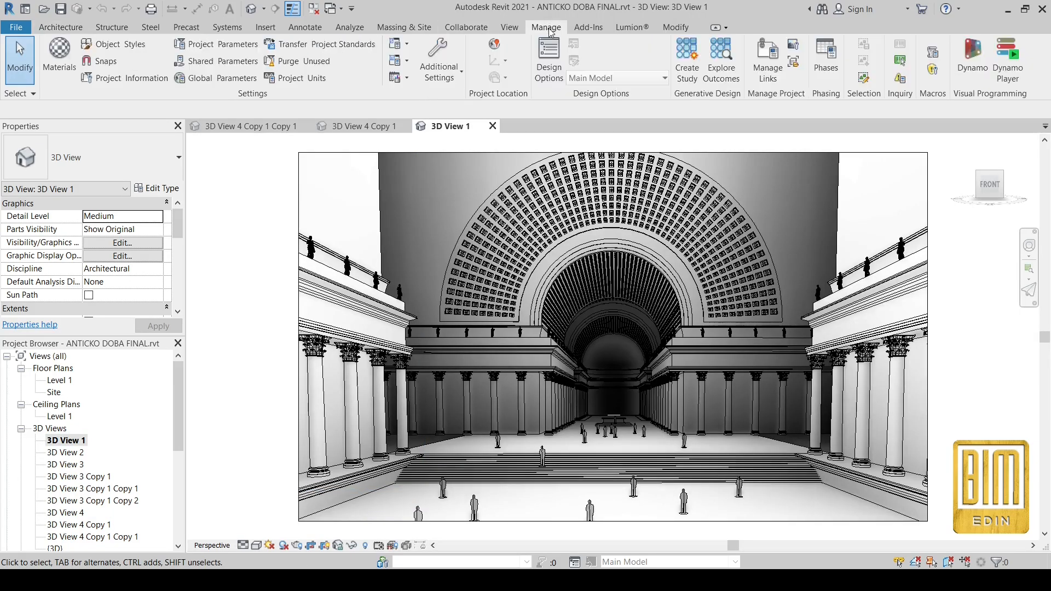
click(546, 27)
click(767, 54)
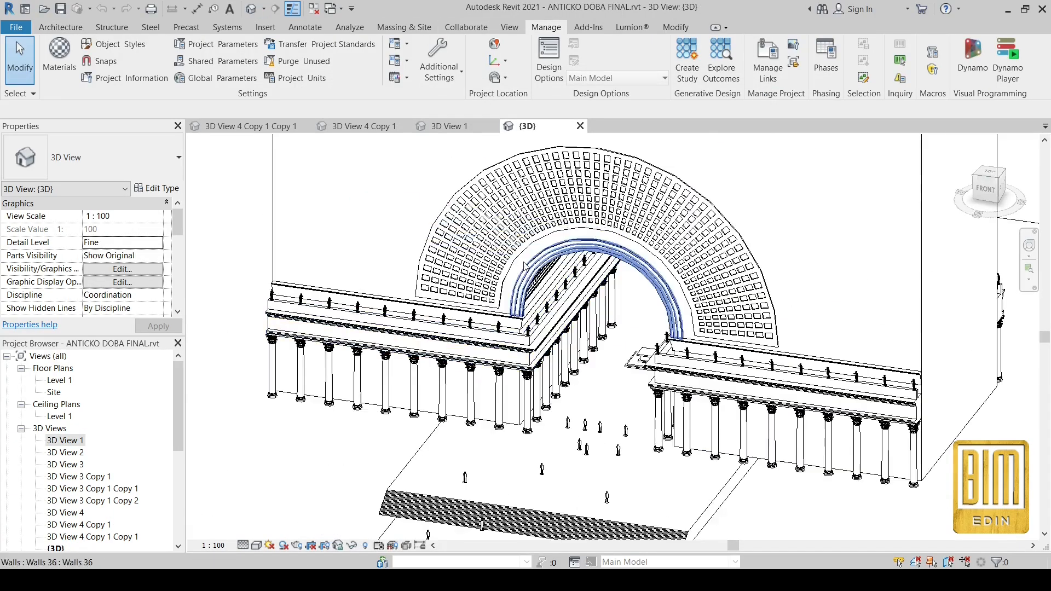
scroll(207, 427, up, 4)
scroll(82, 438, down, 4)
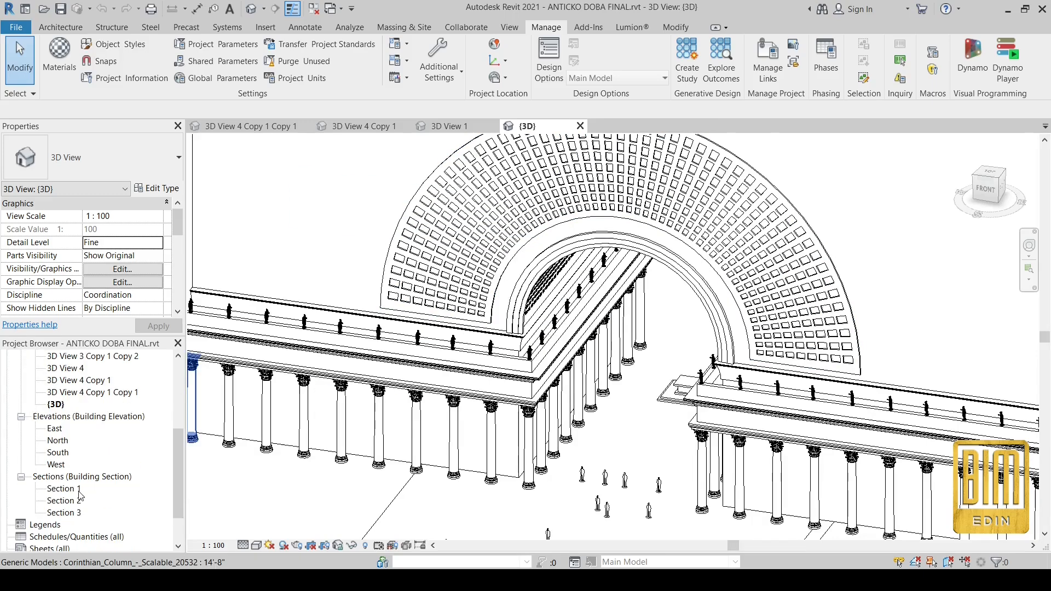
Step: Open Section 1, temporarily isolate the 01.jpg raster image, and examine the arch's carved ornament and vault ribs
double_click(64, 488)
click(244, 223)
click(324, 545)
click(350, 498)
scroll(560, 275, up, 4)
scroll(405, 255, up, 5)
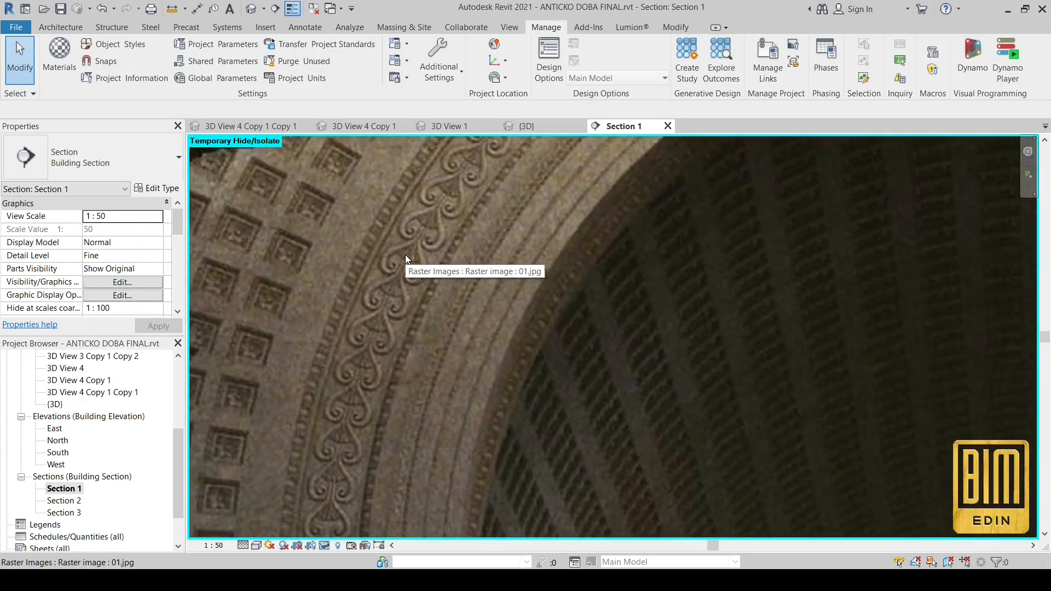
middle_drag(350, 441, 818, 202)
scroll(1007, 462, up, 5)
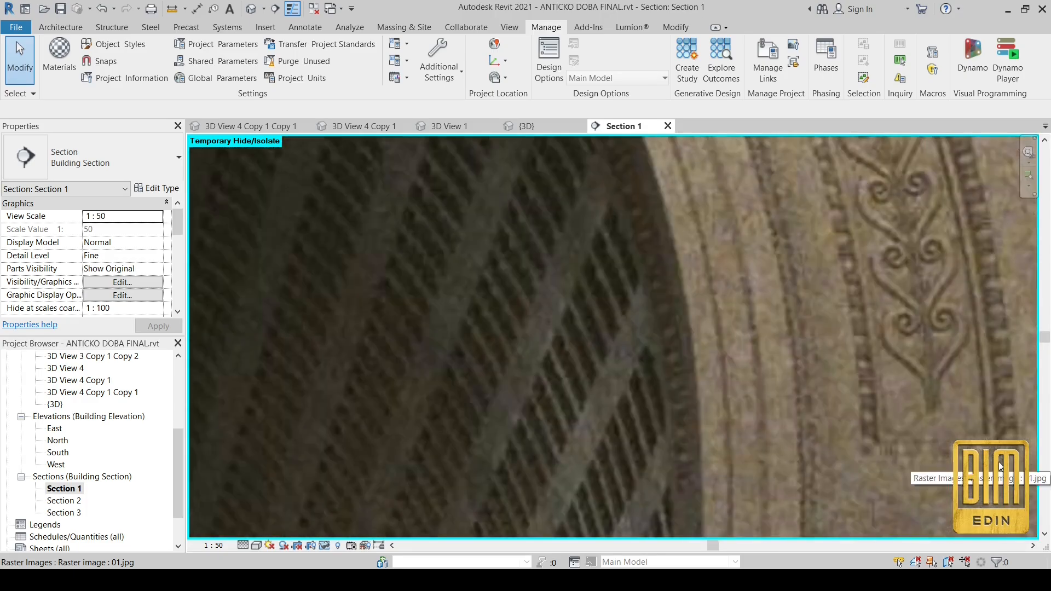
Step: Reset the temporary hide/isolate in Section 1 and return to the arch's carved ornament band
scroll(966, 449, down, 6)
click(324, 545)
click(350, 524)
scroll(459, 268, up, 3)
scroll(460, 268, up, 2)
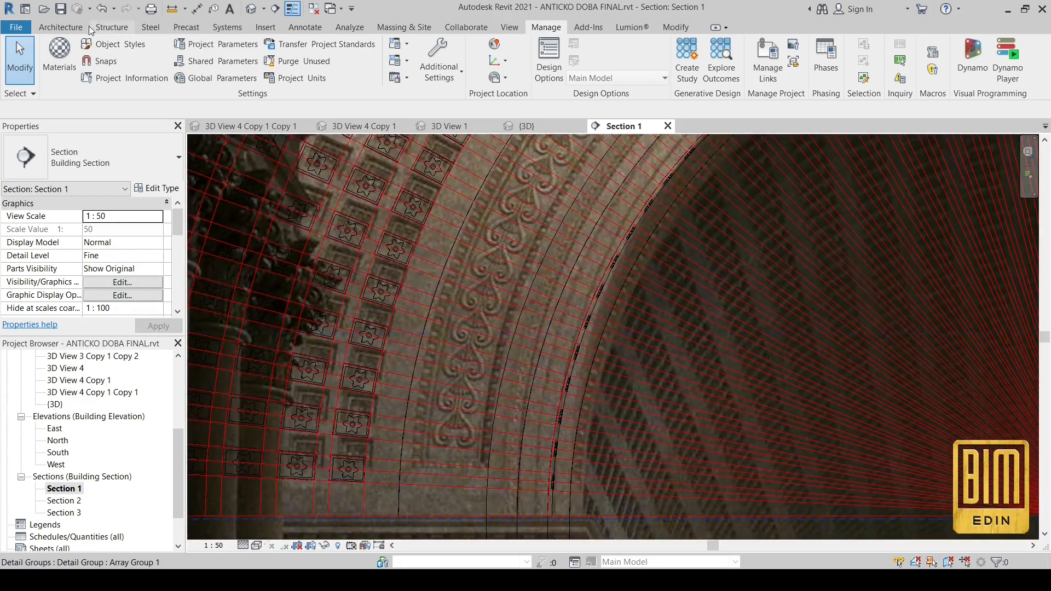
Step: Create a new in-place model component in the Walls category with the default name
click(60, 27)
click(159, 74)
click(188, 132)
scroll(501, 284, down, 12)
click(461, 289)
click(537, 440)
click(476, 316)
scroll(427, 418, down, 3)
scroll(996, 441, up, 5)
scroll(843, 420, down, 1)
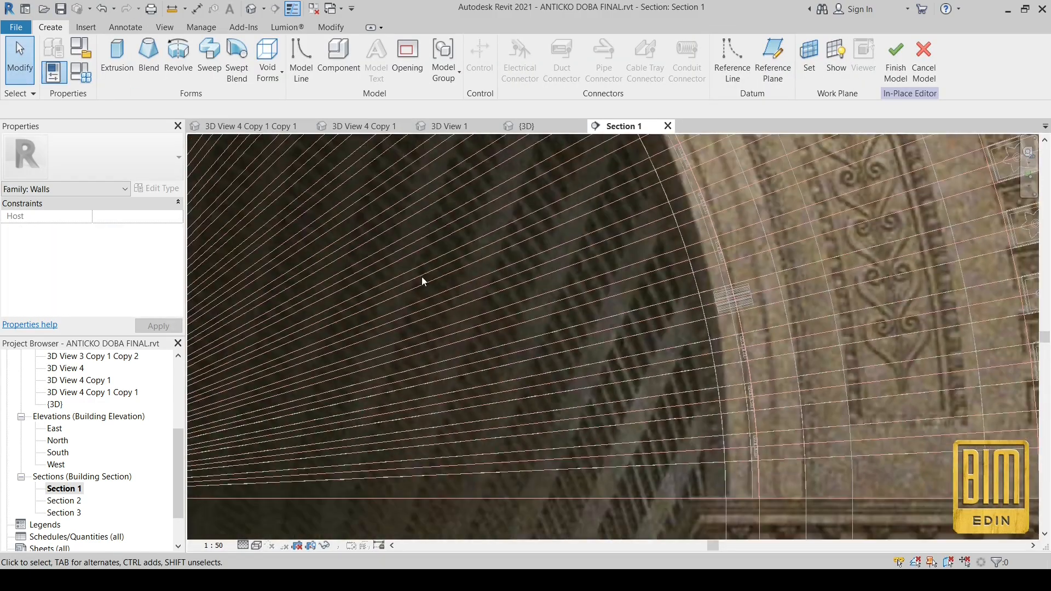
Step: Start a sweep on the arch wall's plane and sketch its path along the arcs bordering the carved ornament band
click(209, 59)
click(610, 50)
click(493, 373)
scroll(638, 322, down, 7)
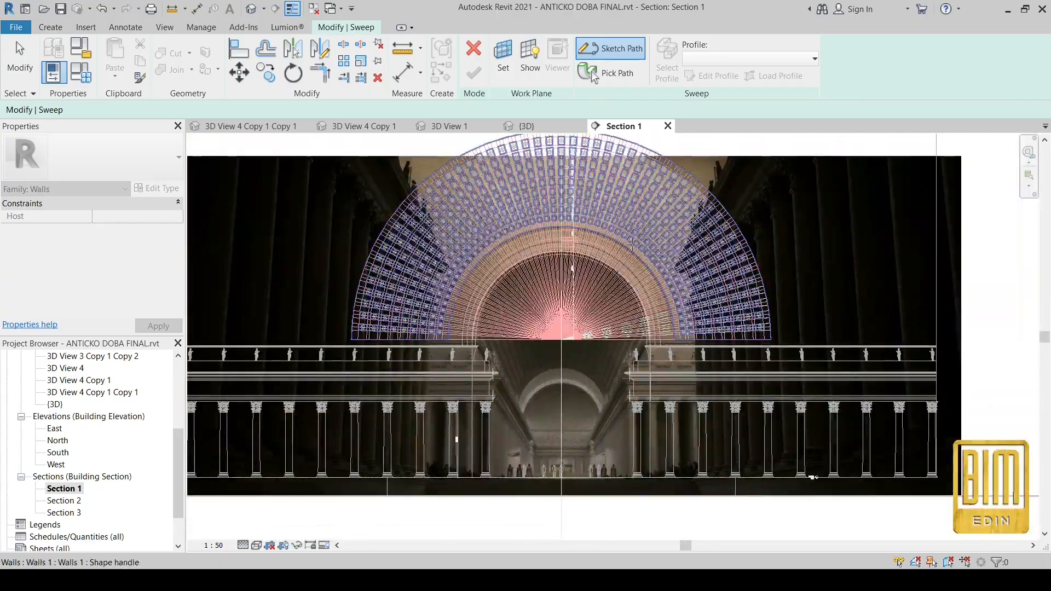
click(633, 229)
scroll(673, 330, up, 8)
click(521, 253)
scroll(693, 318, down, 8)
scroll(432, 327, up, 8)
click(448, 360)
scroll(449, 331, down, 6)
Step: Split the sweep path's base line between the arcs and trim the corners at the arch's foot
click(343, 44)
click(658, 336)
click(320, 73)
scroll(457, 332, up, 3)
click(453, 337)
click(422, 323)
click(454, 337)
Step: Switch to the {3D} view, trim the remaining path corner at the opposite arch foot and finish the sweep path
click(526, 126)
scroll(504, 323, up, 6)
scroll(343, 280, down, 6)
click(741, 311)
click(769, 280)
scroll(741, 310, down, 8)
click(474, 72)
Step: Start the sweep's profile with short lines at the path's start point and reposition them onto the path
click(684, 46)
click(688, 75)
scroll(552, 166, up, 3)
scroll(551, 167, up, 4)
click(551, 193)
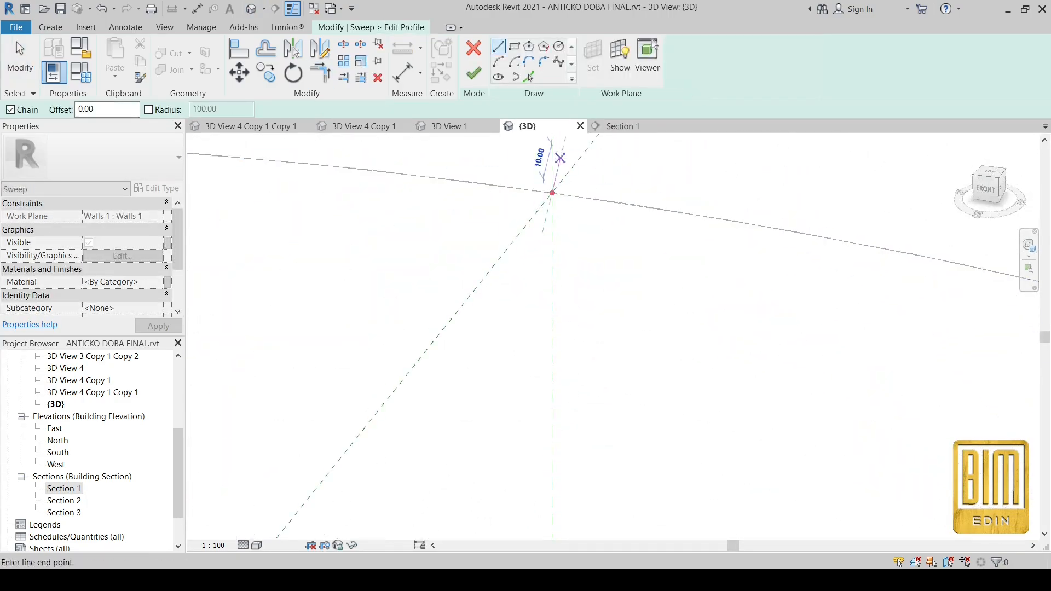
click(553, 142)
click(551, 166)
click(265, 73)
click(239, 73)
click(552, 167)
click(552, 193)
Step: Complete the small closed profile at the path's start point with further lines and finish the sweep
click(498, 62)
click(552, 167)
click(552, 219)
click(543, 203)
shift+middle_drag(617, 255, 601, 305)
scroll(574, 225, up, 3)
key(Escape)
click(473, 73)
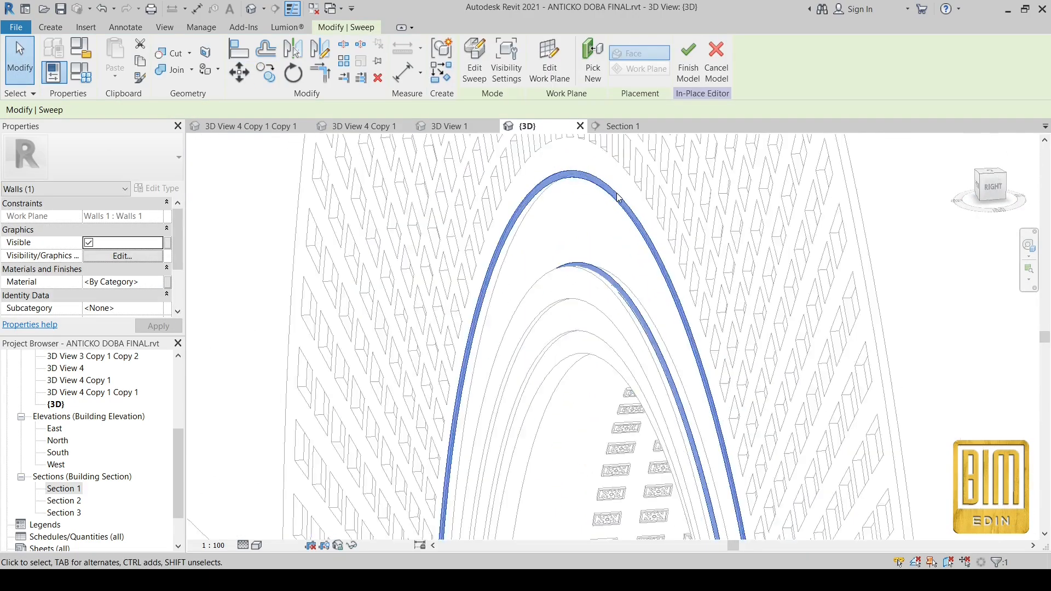
Step: Reopen the sweep path and add an inner arc offset 30 outward from the existing inner arc
click(475, 64)
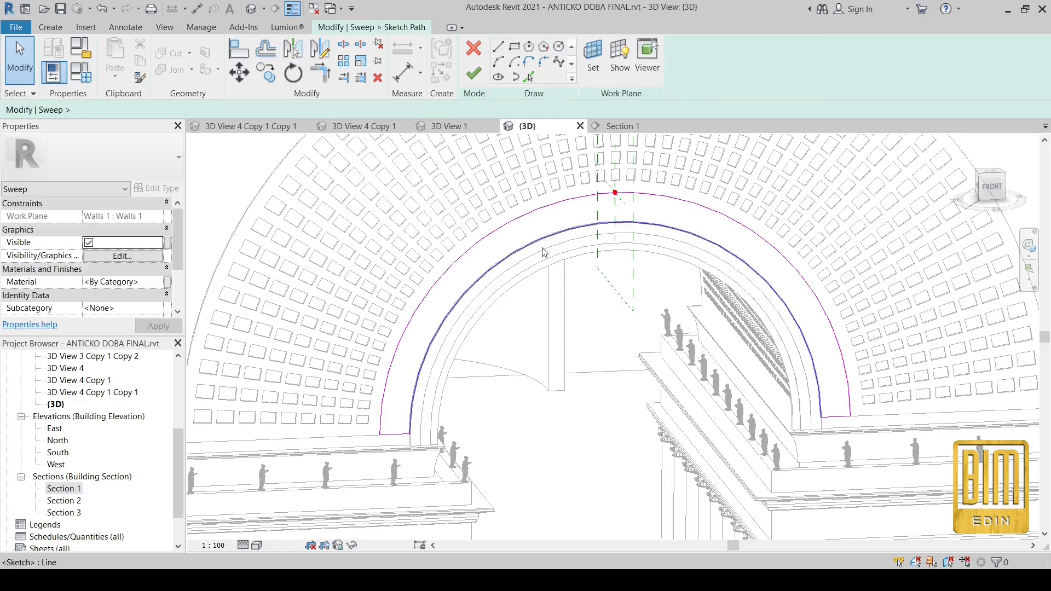
click(529, 76)
scroll(512, 253, up, 3)
scroll(497, 263, up, 3)
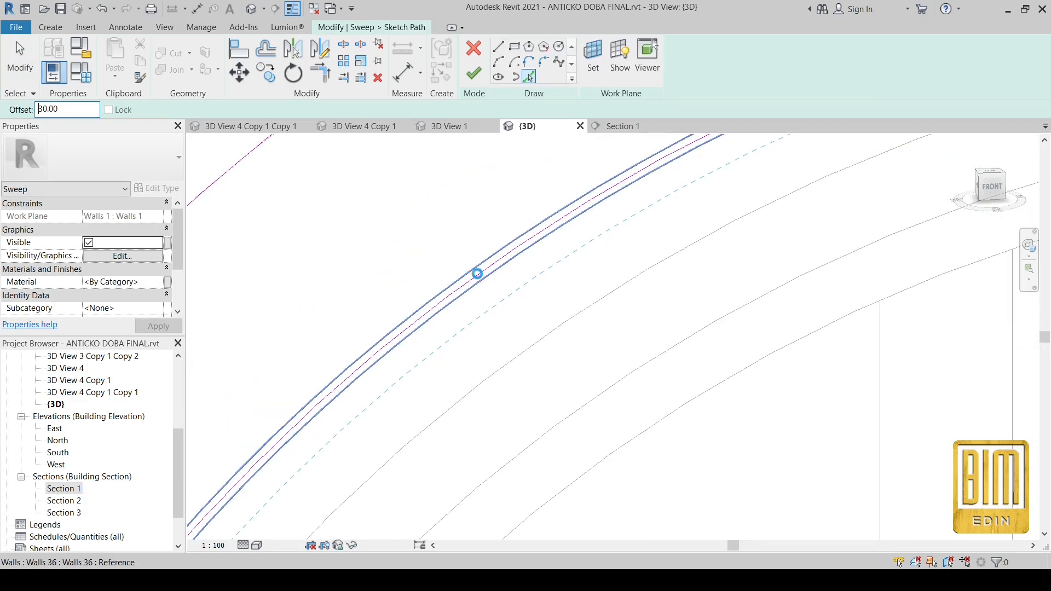
click(479, 277)
scroll(479, 278, down, 5)
click(20, 57)
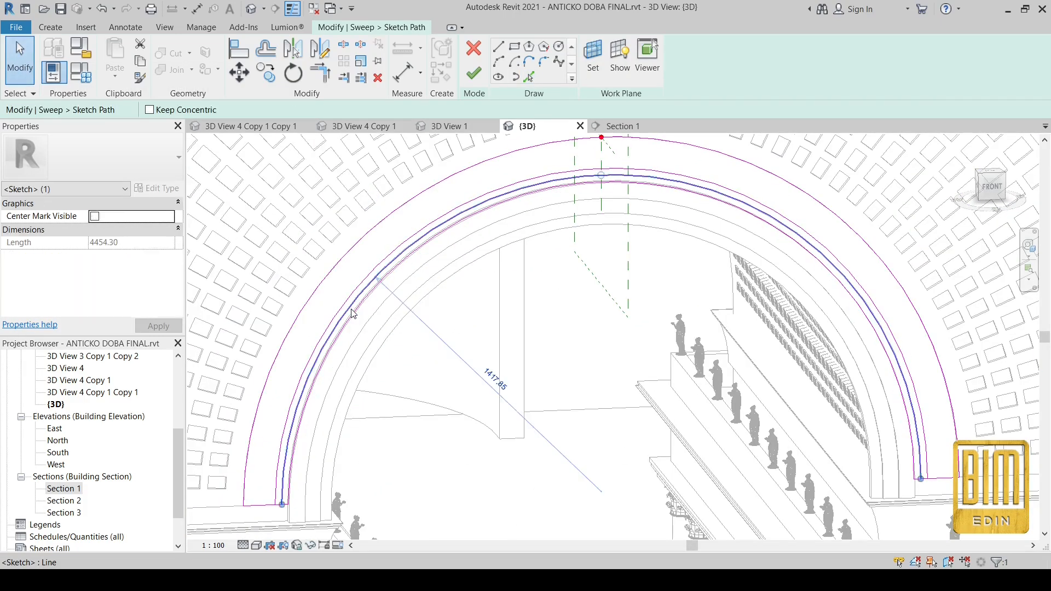
Step: Trim the offset inner arc to the path's base lines at both feet and finish the edited sweep
key(t)
key(r)
key(a)
key(l)
scroll(234, 498, up, 5)
scroll(300, 446, down, 3)
scroll(732, 404, up, 5)
scroll(724, 405, up, 3)
click(726, 404)
scroll(726, 404, down, 4)
click(581, 463)
scroll(607, 402, down, 8)
click(474, 73)
click(474, 73)
scroll(421, 386, up, 3)
scroll(374, 418, up, 4)
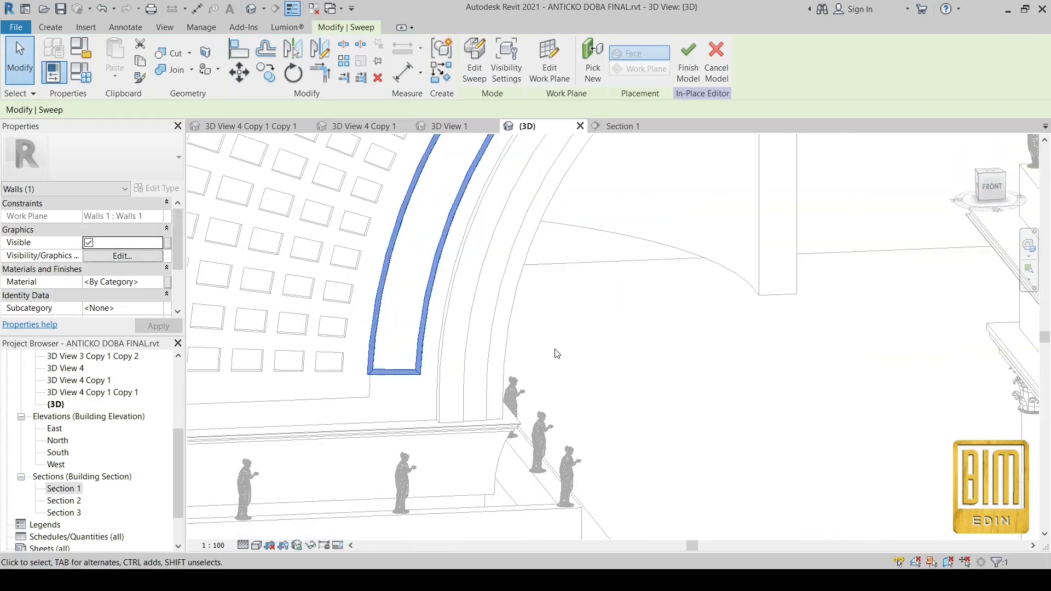
Step: Edit the sweep path again, adding replacement arcs with a 40 offset and deleting the old outer and inner arcs
double_click(428, 281)
double_click(388, 341)
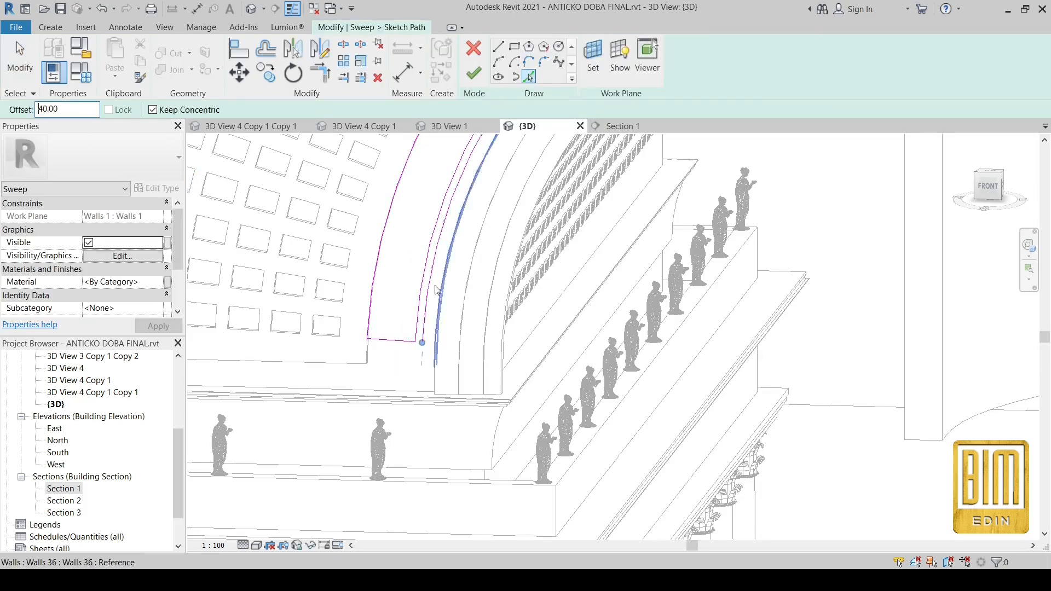
key(Escape)
right_click(382, 235)
click(411, 359)
right_click(426, 282)
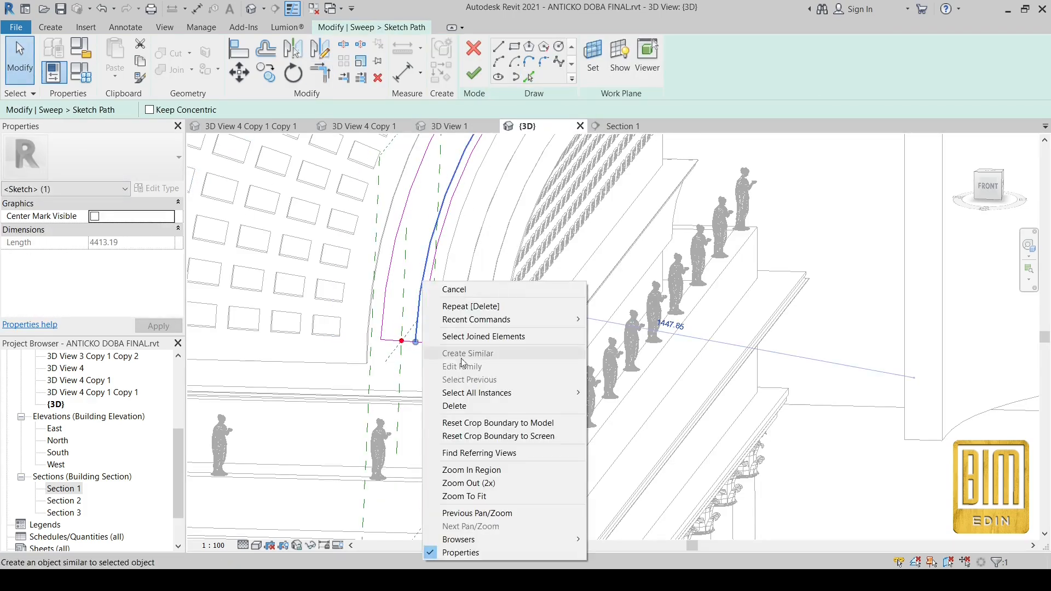
click(454, 406)
Step: Trim the replacement arcs to the base lines at both arch feet and finish the sweep
scroll(766, 323, down, 5)
scroll(408, 317, up, 7)
key(a)
key(l)
click(581, 310)
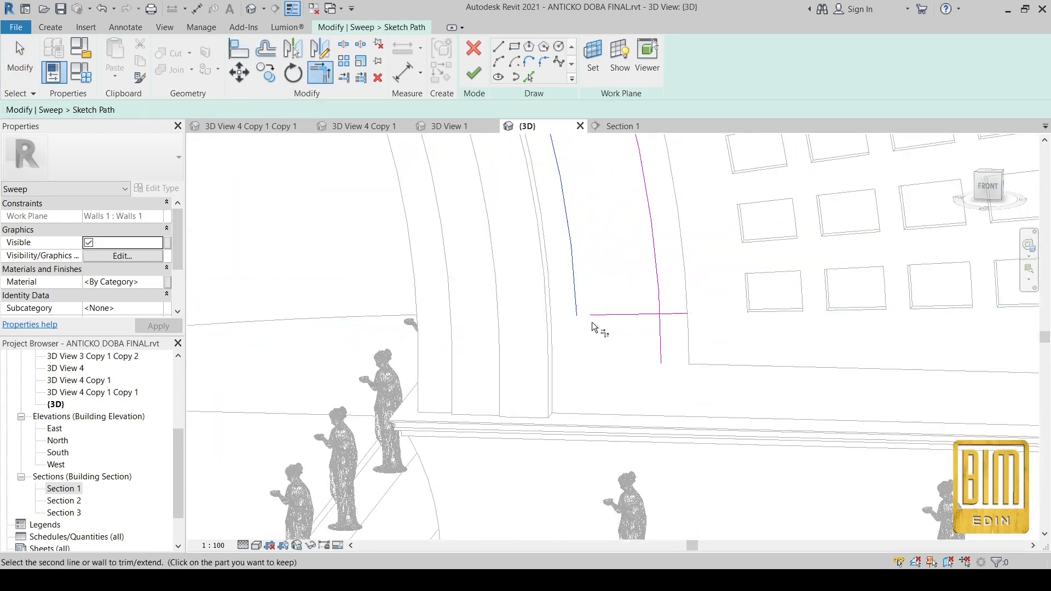
click(249, 53)
scroll(383, 298, down, 5)
scroll(347, 316, up, 3)
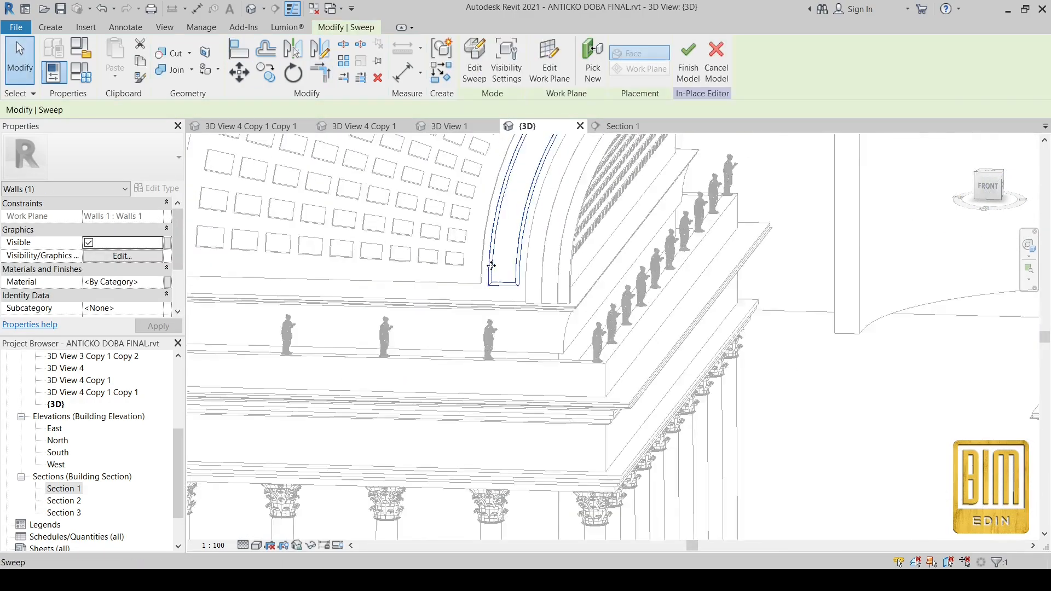
Step: Examine the sweep frame in the {3D} view and compare it with the reference image's ornament band in Section 1
scroll(491, 266, down, 5)
shift+middle_drag(540, 254, 638, 252)
scroll(637, 258, up, 2)
middle_drag(907, 206, 891, 370)
scroll(438, 423, up, 7)
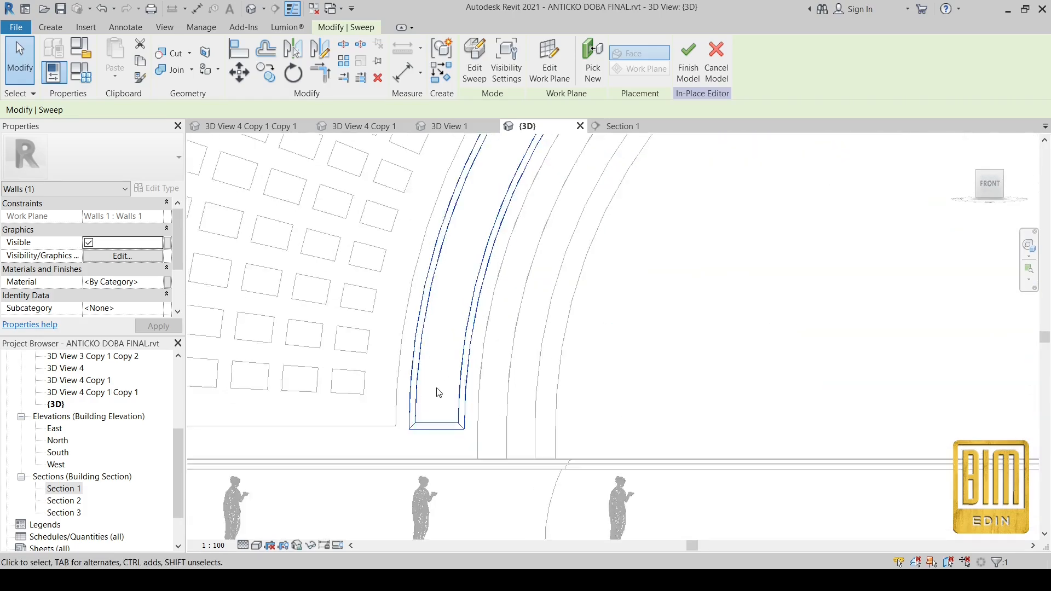
click(618, 125)
scroll(450, 308, up, 5)
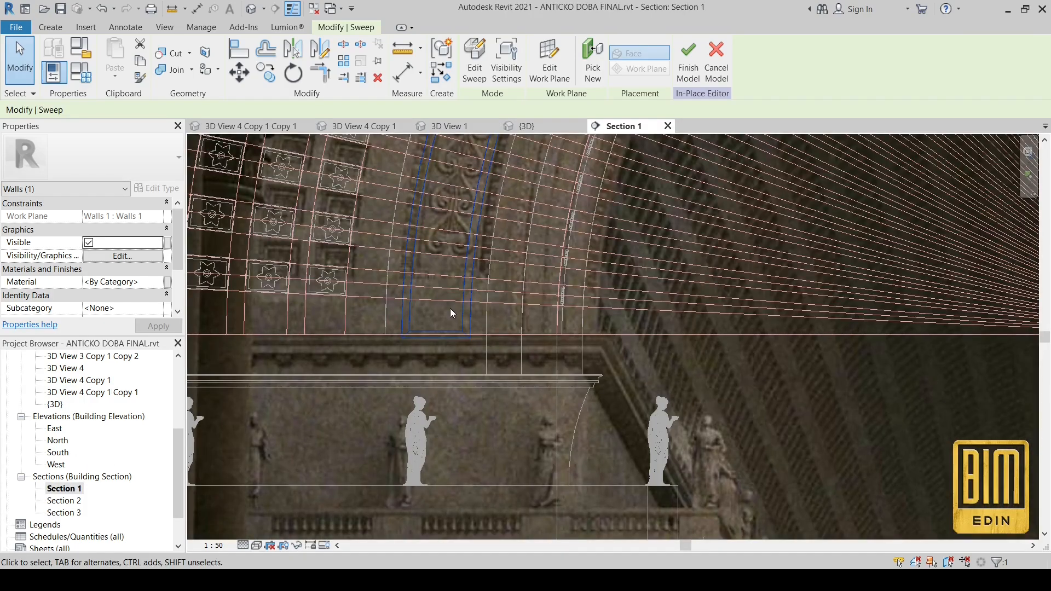
scroll(447, 227, up, 3)
scroll(450, 276, down, 3)
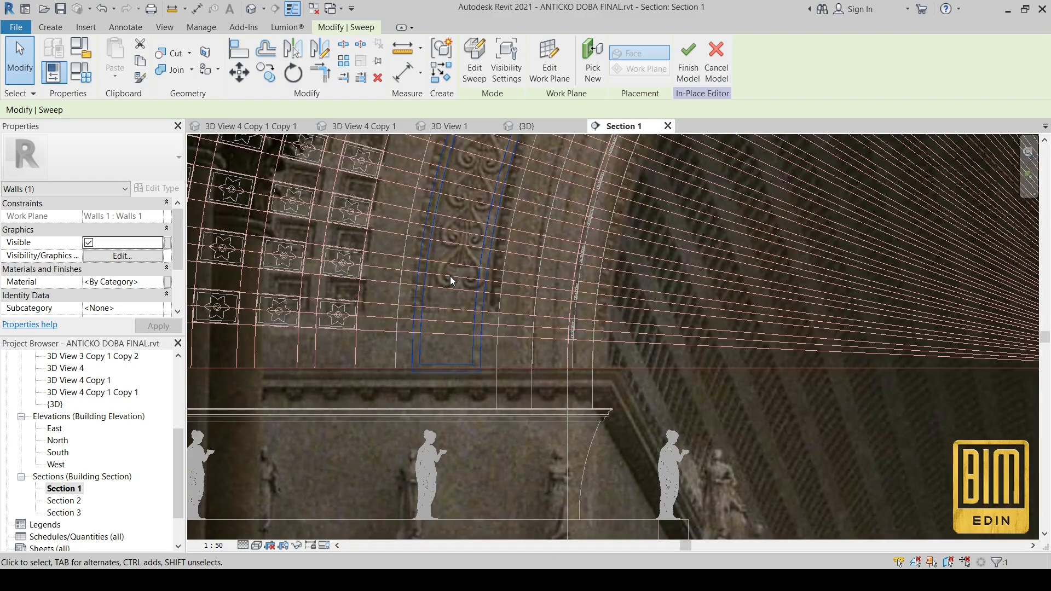
Step: Start an extrusion on the arch wall's face and trace the outer edge of the lowest ornament's left scroll with a spline
click(50, 27)
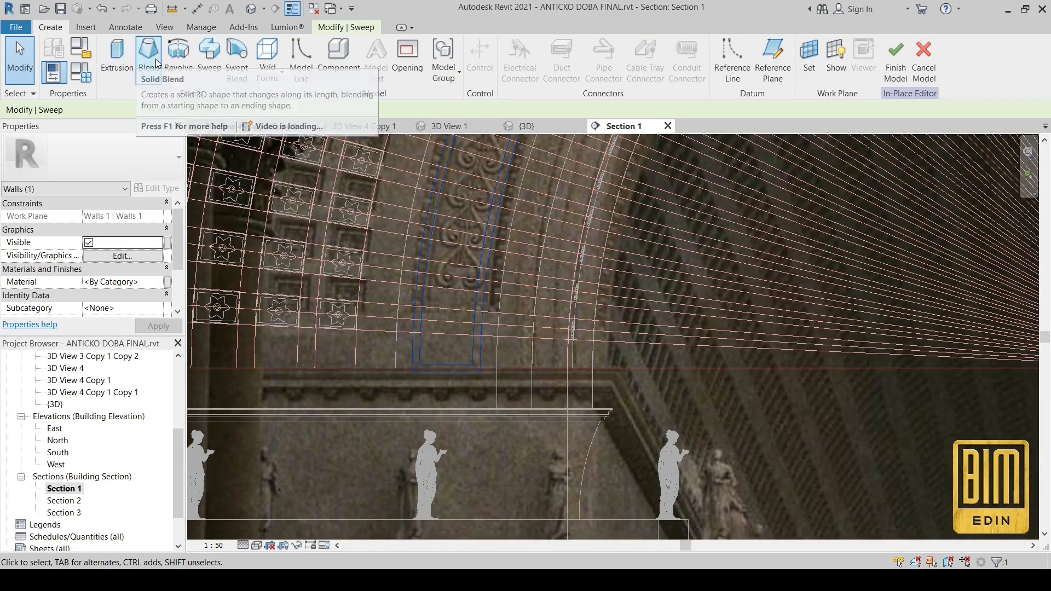
click(127, 55)
click(491, 370)
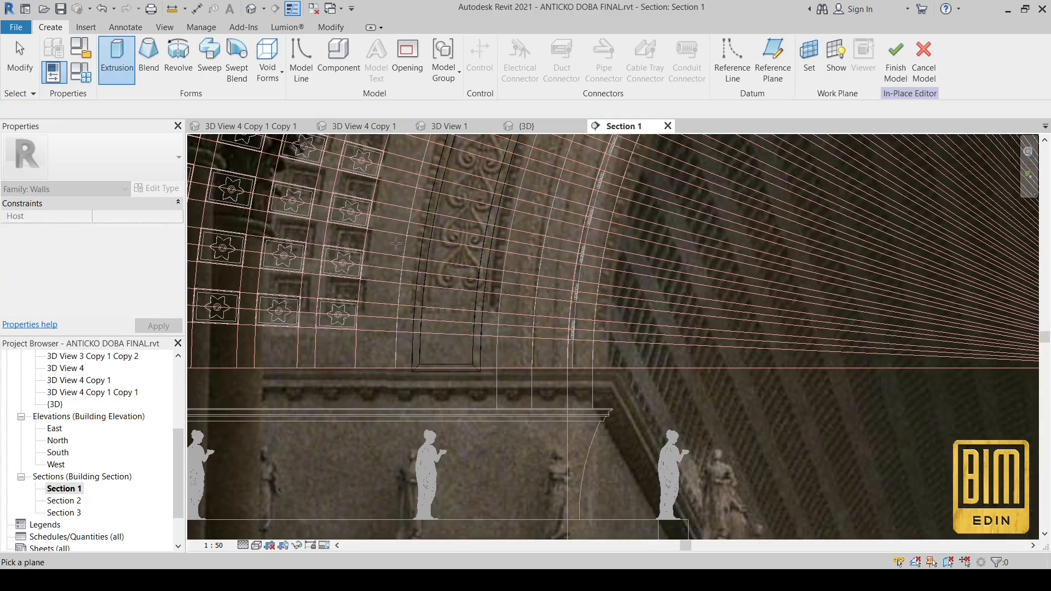
click(401, 287)
scroll(481, 241, up, 5)
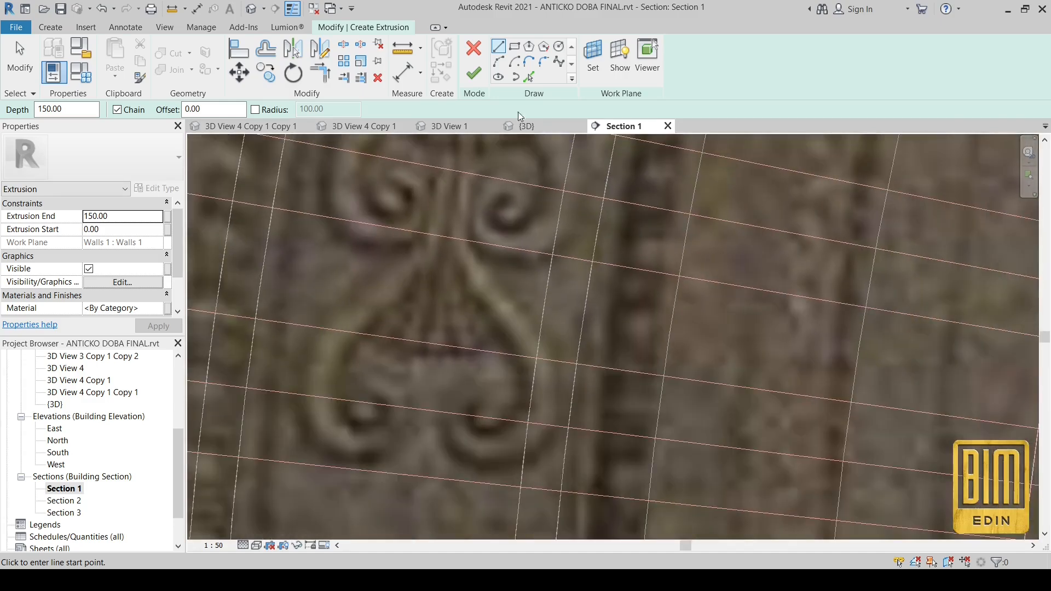
click(436, 203)
click(307, 342)
click(299, 404)
scroll(416, 411, up, 3)
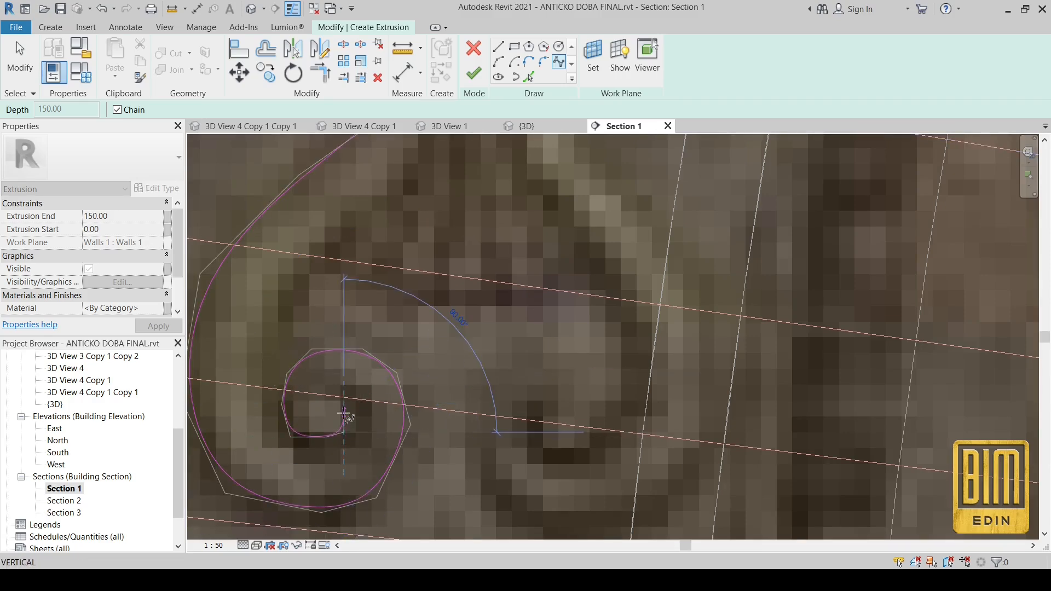
Step: Trace the left scroll's inner edge with a second spline from the spiral's centre up along the stem
scroll(344, 408, up, 2)
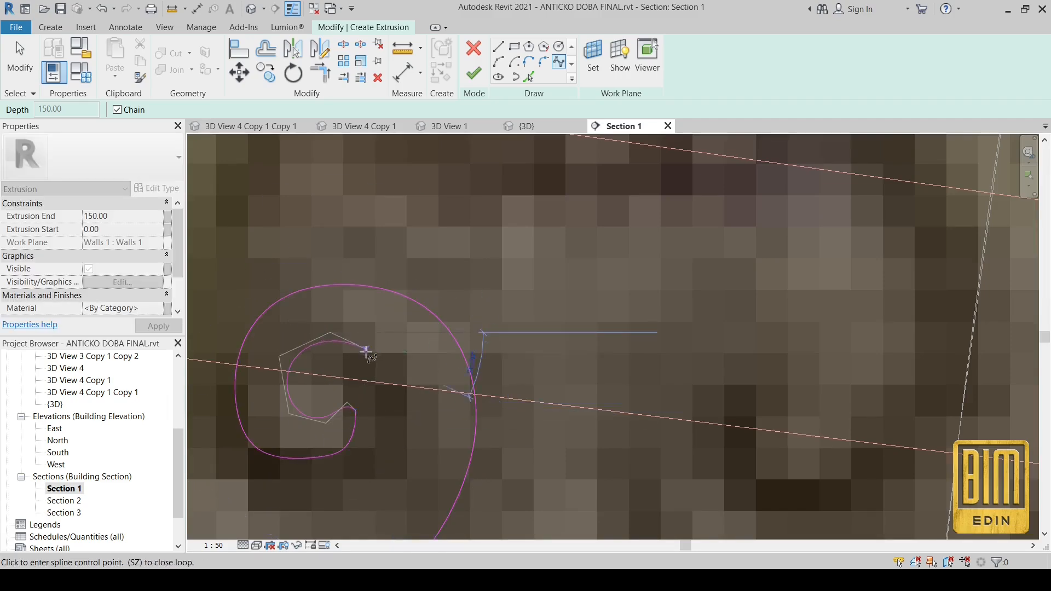
scroll(258, 446, down, 2)
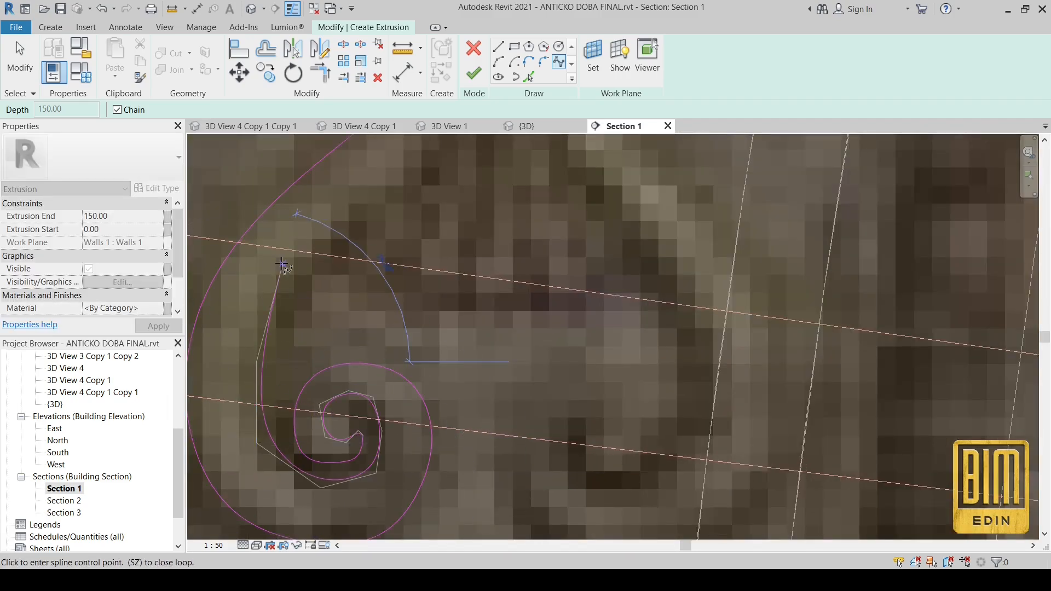
scroll(283, 265, down, 1)
click(364, 210)
scroll(381, 227, down, 1)
click(391, 219)
scroll(392, 225, down, 1)
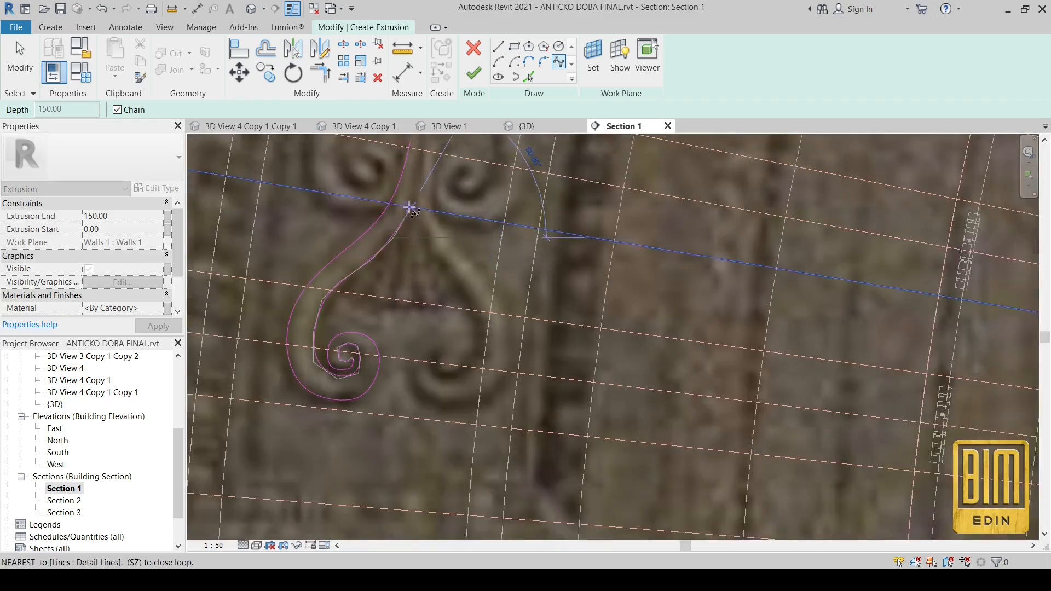
scroll(396, 235, up, 1)
middle_drag(395, 238, 390, 291)
click(408, 202)
scroll(412, 219, down, 1)
Step: Close the left scroll's outline by ending the second spline on the first one at the stem's tip
scroll(426, 186, up, 3)
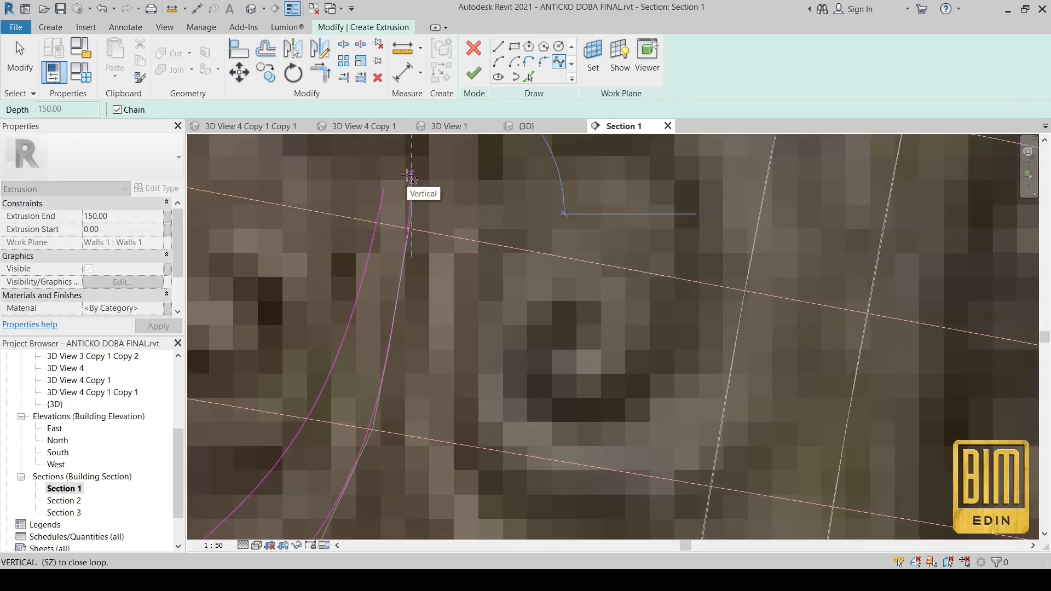
scroll(405, 174, up, 2)
scroll(375, 198, up, 6)
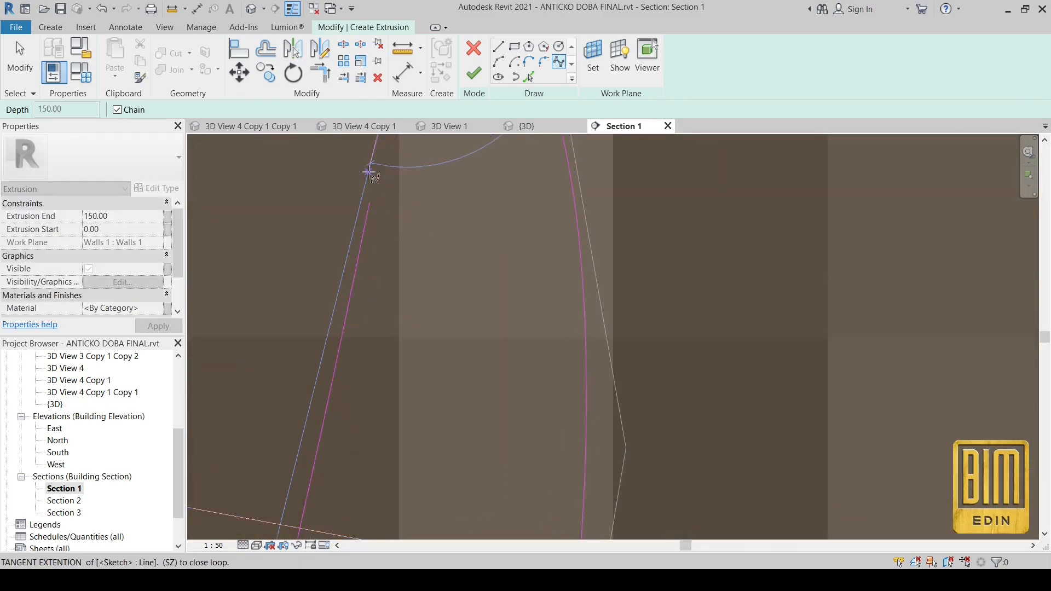
scroll(376, 179, up, 4)
click(378, 179)
key(Escape)
scroll(371, 220, down, 8)
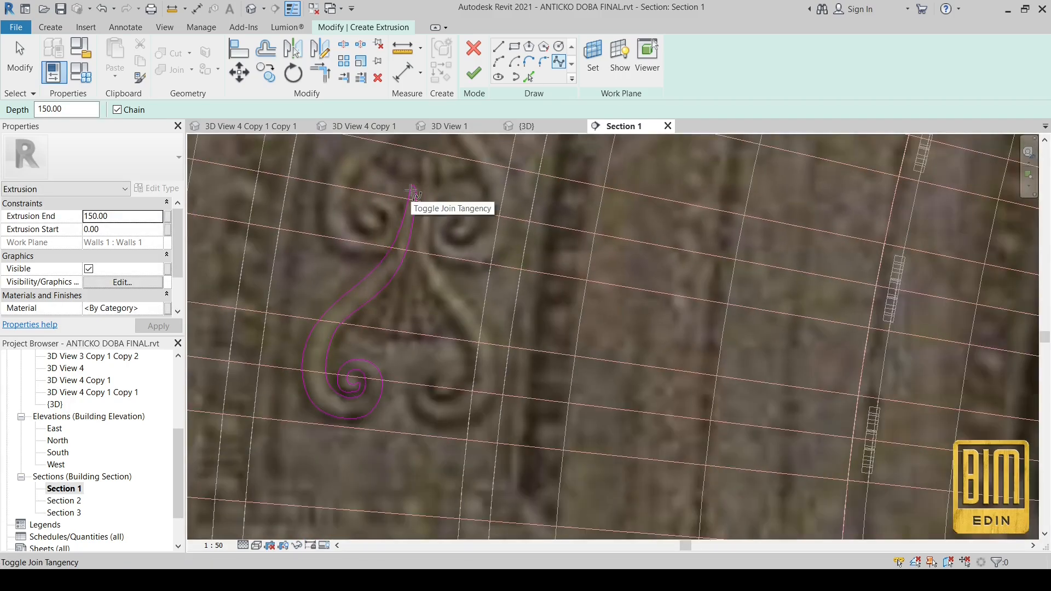
Step: Mirror a copy of the left scroll's two splines about an axis drawn along the ornament's centreline
scroll(418, 235, down, 4)
drag(353, 194, 454, 369)
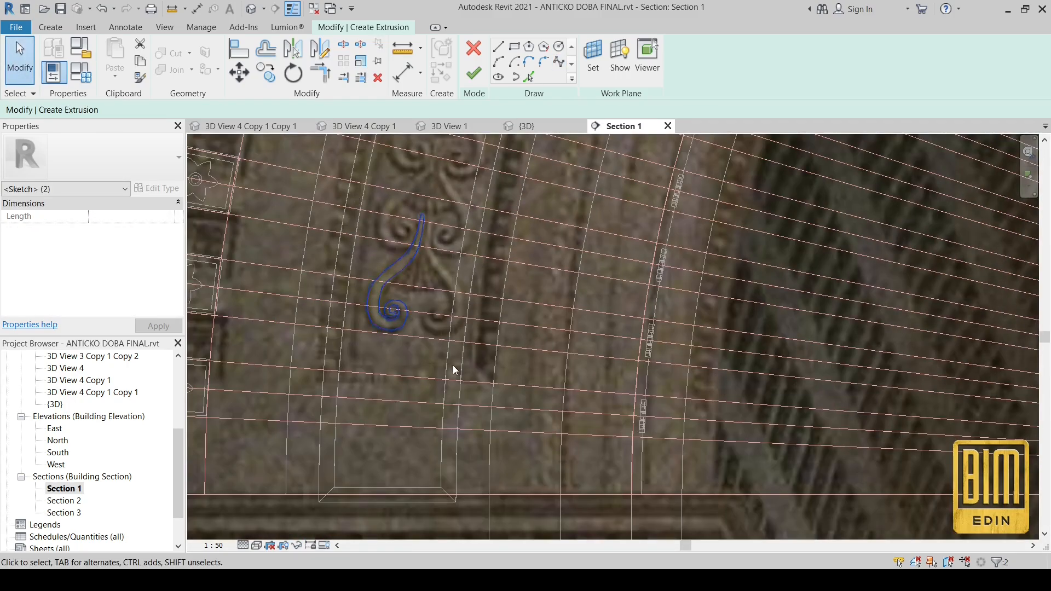
scroll(437, 250, up, 5)
click(321, 53)
scroll(410, 175, up, 3)
click(412, 175)
scroll(421, 177, down, 4)
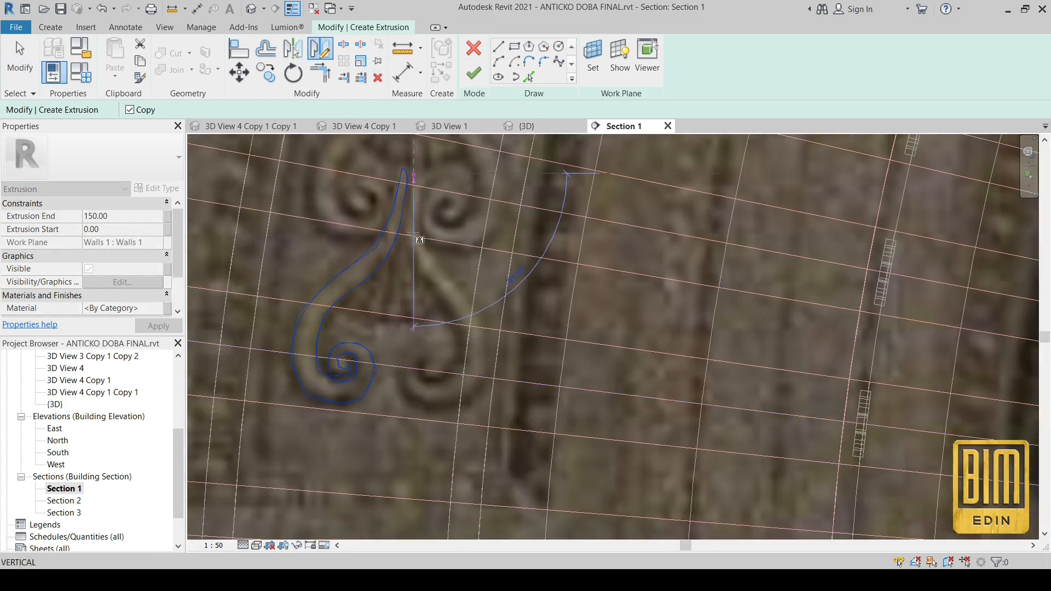
click(377, 449)
scroll(361, 358, down, 5)
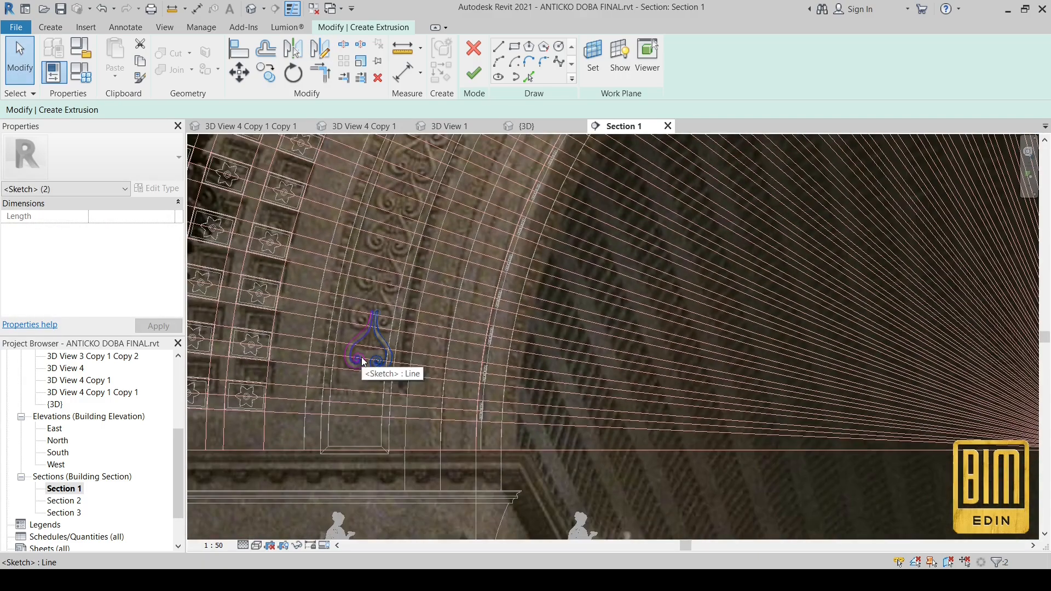
Step: Rotate a copy of all four scroll splines about the arch's centre onto the next ornament up the band
scroll(353, 331, up, 3)
scroll(328, 247, down, 3)
mouse_move(324, 245)
mouse_down()
mouse_move(348, 249)
mouse_move(372, 324)
mouse_move(389, 331)
mouse_up()
scroll(345, 317, up, 3)
scroll(353, 334, up, 2)
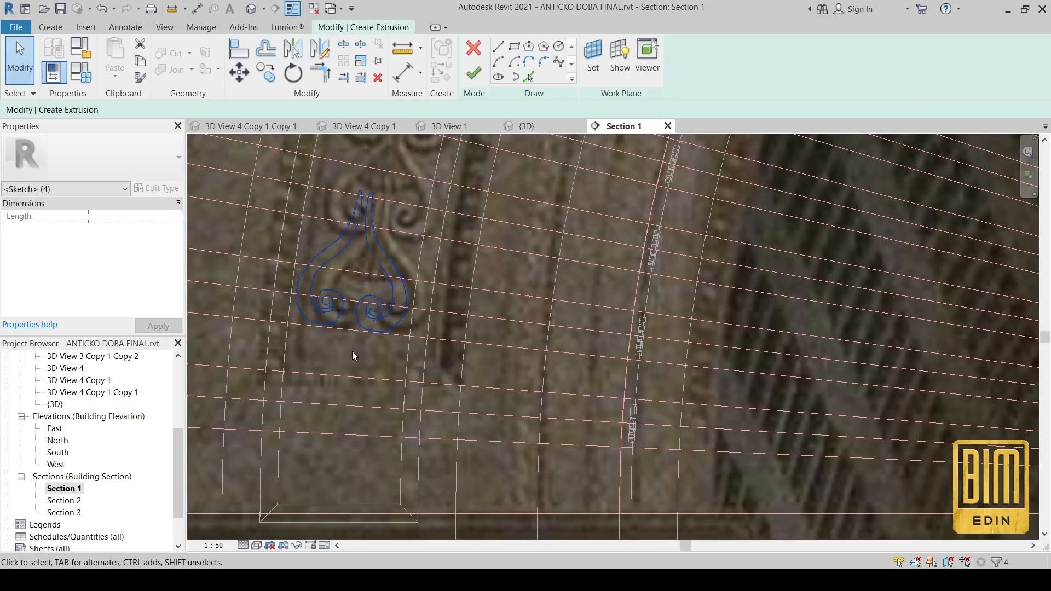
scroll(448, 274, down, 2)
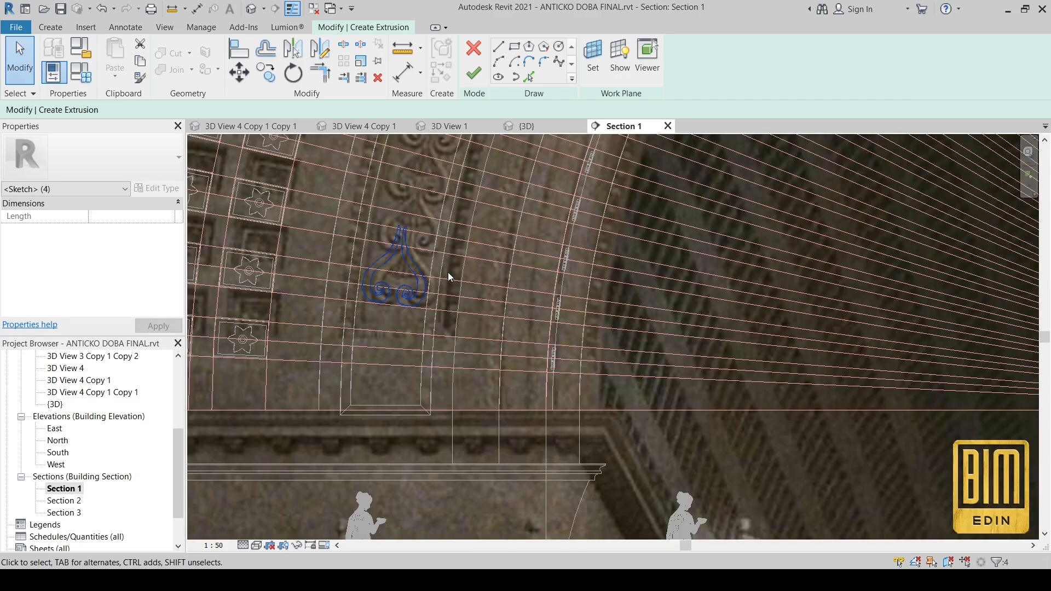
scroll(448, 272, down, 2)
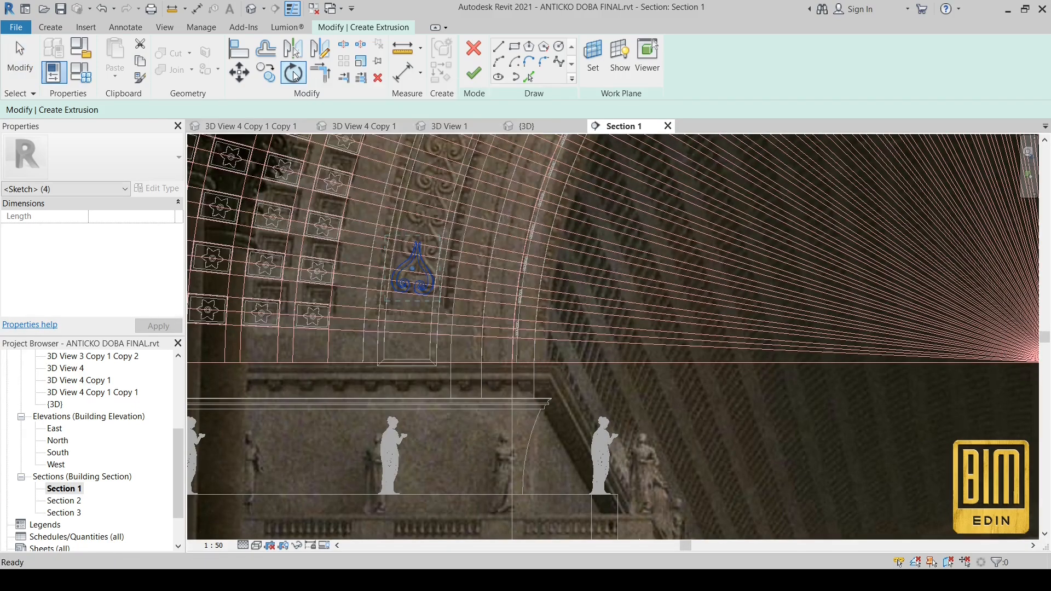
click(293, 73)
scroll(412, 251, down, 2)
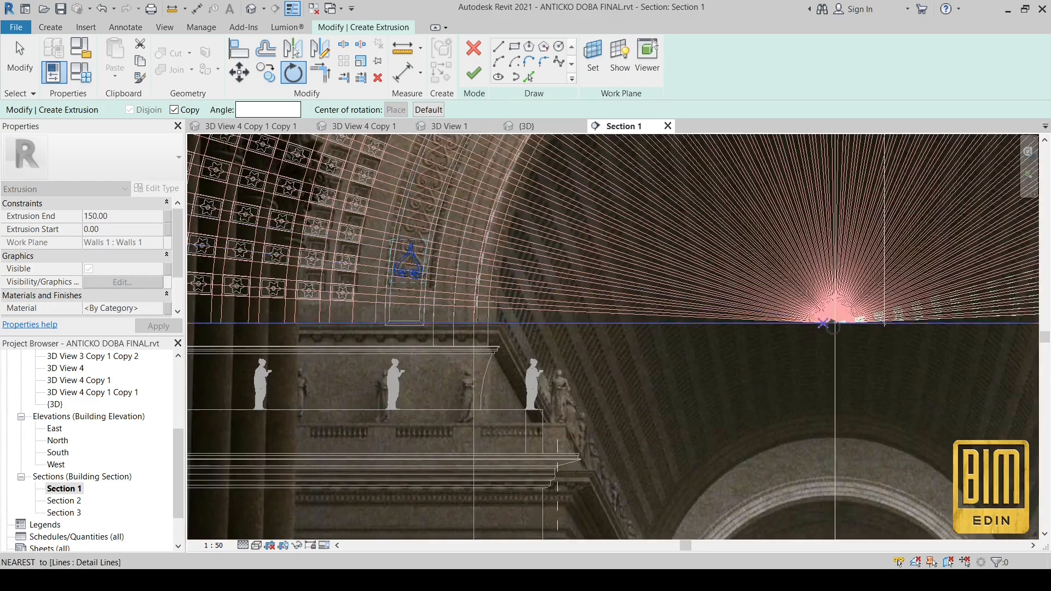
scroll(775, 324, up, 2)
click(838, 320)
scroll(782, 317, down, 1)
scroll(315, 254, up, 5)
scroll(257, 235, down, 1)
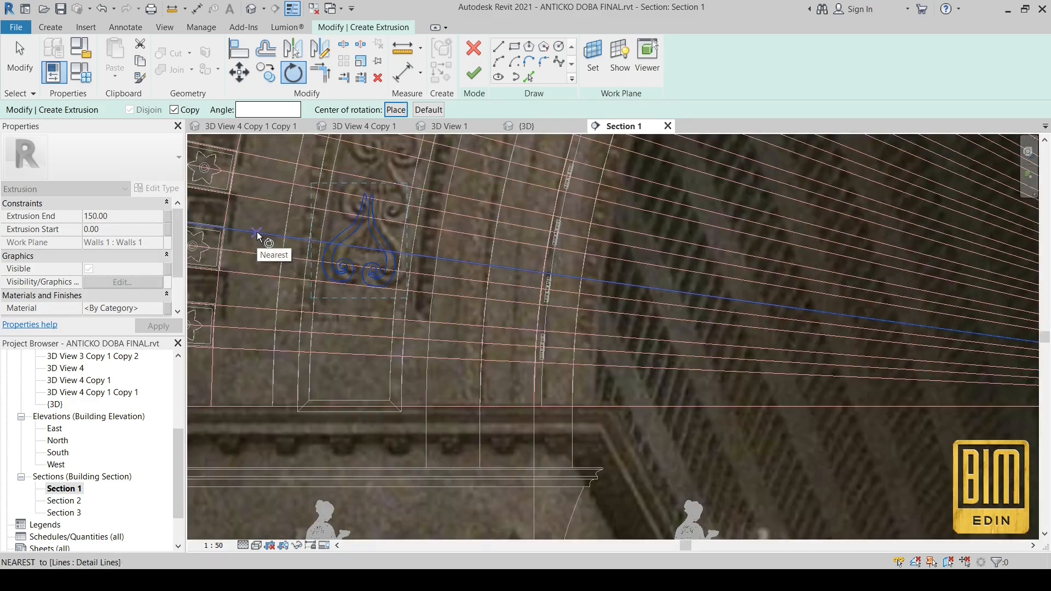
click(271, 162)
scroll(350, 191, up, 1)
middle_drag(419, 286, 464, 337)
scroll(375, 280, up, 2)
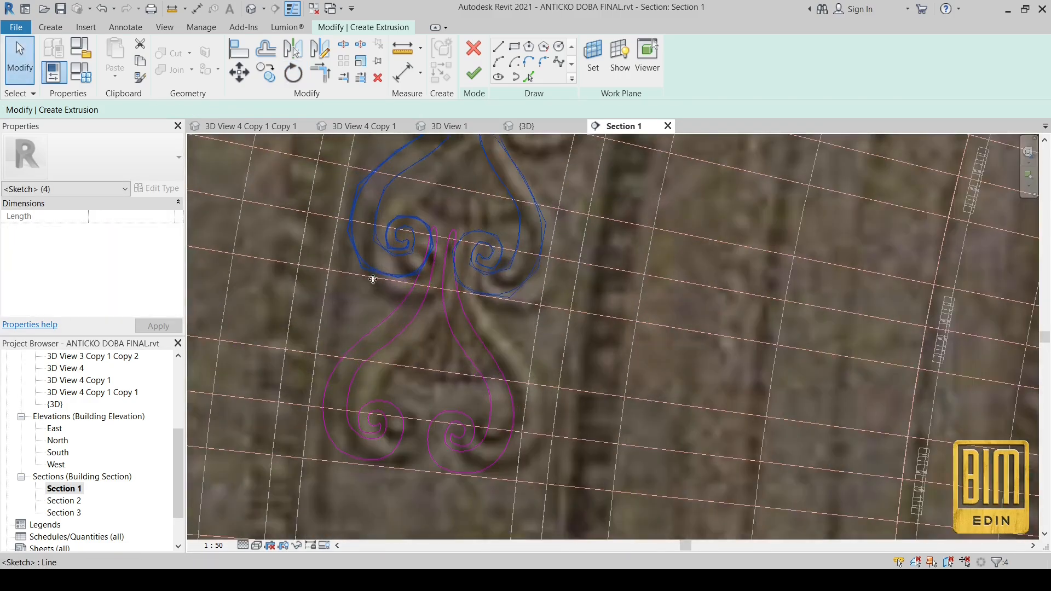
Step: Reshape the lower ornament's stem splines near their tips by moving their control points between the upper ornament's two spirals
scroll(514, 328, down, 2)
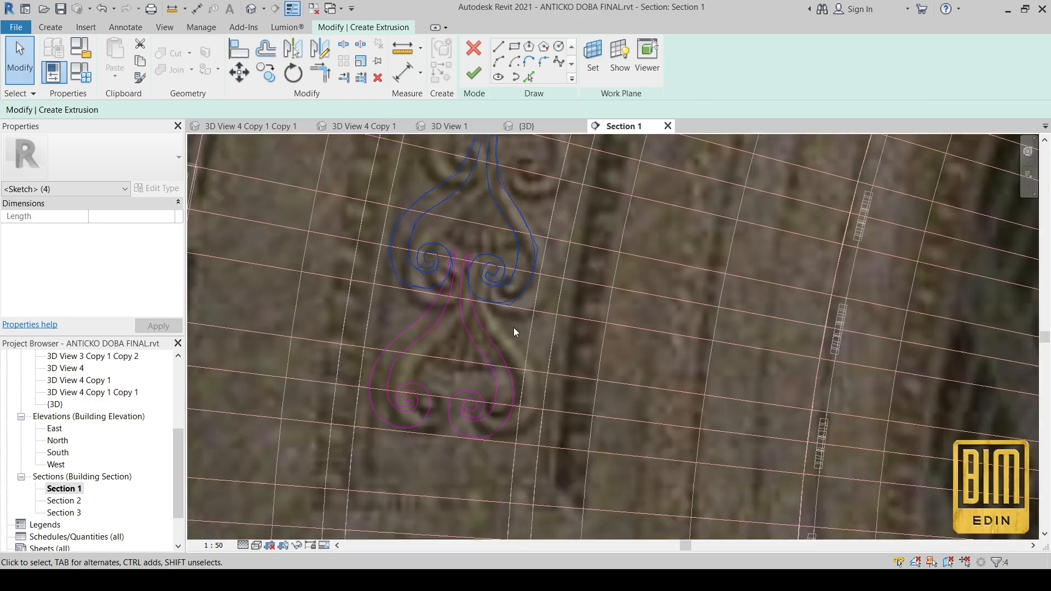
scroll(451, 297, up, 1)
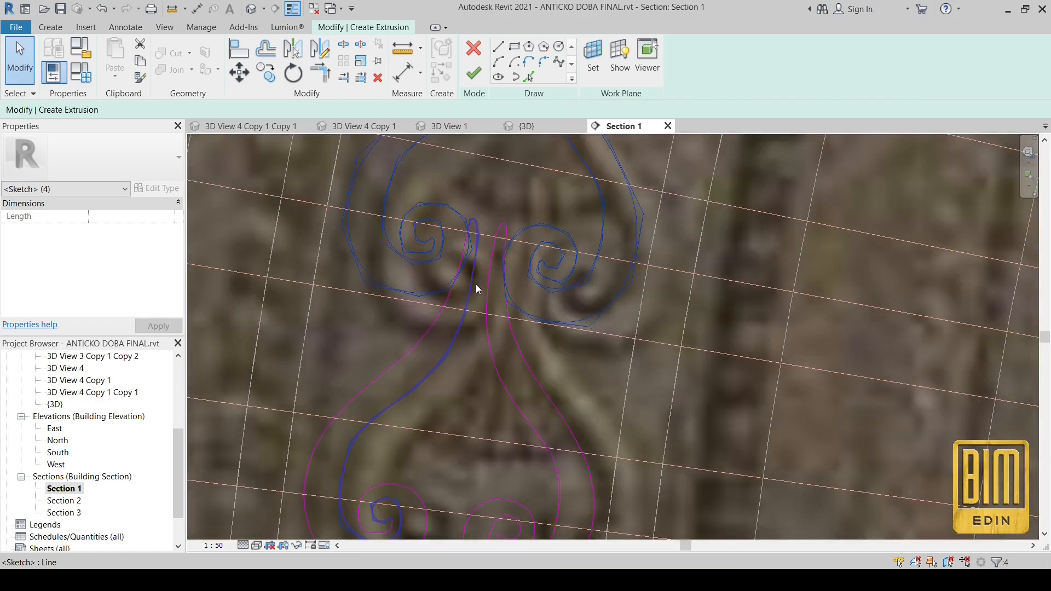
scroll(475, 284, down, 3)
scroll(470, 287, up, 3)
scroll(465, 301, up, 1)
drag(489, 267, 496, 272)
click(515, 230)
mouse_move(517, 183)
mouse_down()
mouse_move(523, 169)
mouse_move(507, 178)
mouse_up()
scroll(522, 183, up, 3)
scroll(525, 185, down, 2)
scroll(510, 181, up, 2)
drag(545, 148, 526, 155)
drag(526, 184, 537, 155)
click(487, 269)
scroll(499, 208, up, 1)
drag(494, 208, 514, 206)
scroll(513, 204, down, 4)
click(513, 193)
scroll(511, 196, up, 5)
drag(489, 256, 533, 266)
scroll(520, 159, down, 5)
scroll(528, 202, up, 3)
drag(548, 217, 552, 193)
scroll(553, 194, down, 3)
Step: Move control points of the right stem's outer spline away from the upper ornament's right spiral
click(568, 312)
scroll(568, 313, up, 2)
drag(567, 317, 556, 331)
click(626, 246)
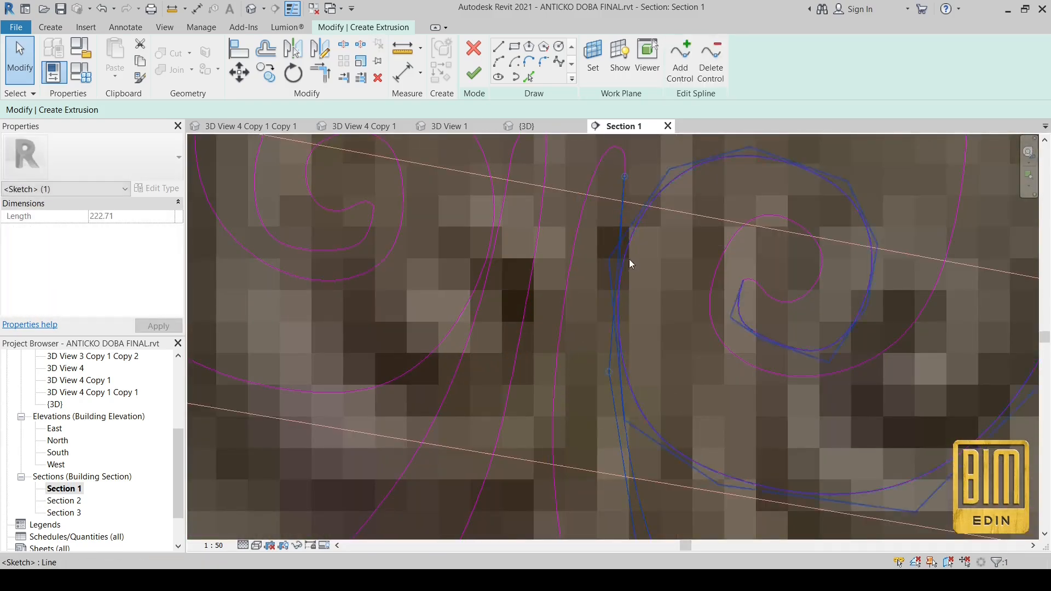
scroll(611, 340, up, 2)
drag(604, 392, 584, 332)
scroll(551, 251, down, 6)
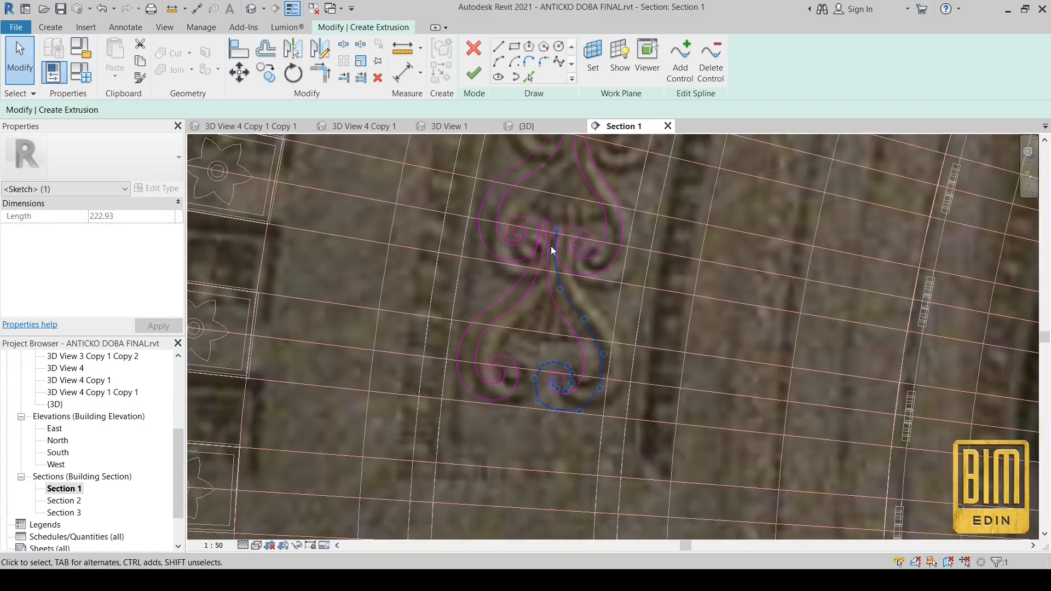
Step: Delete the rotated ornament copy above the original scroll pair
key(Escape)
scroll(572, 196, up, 2)
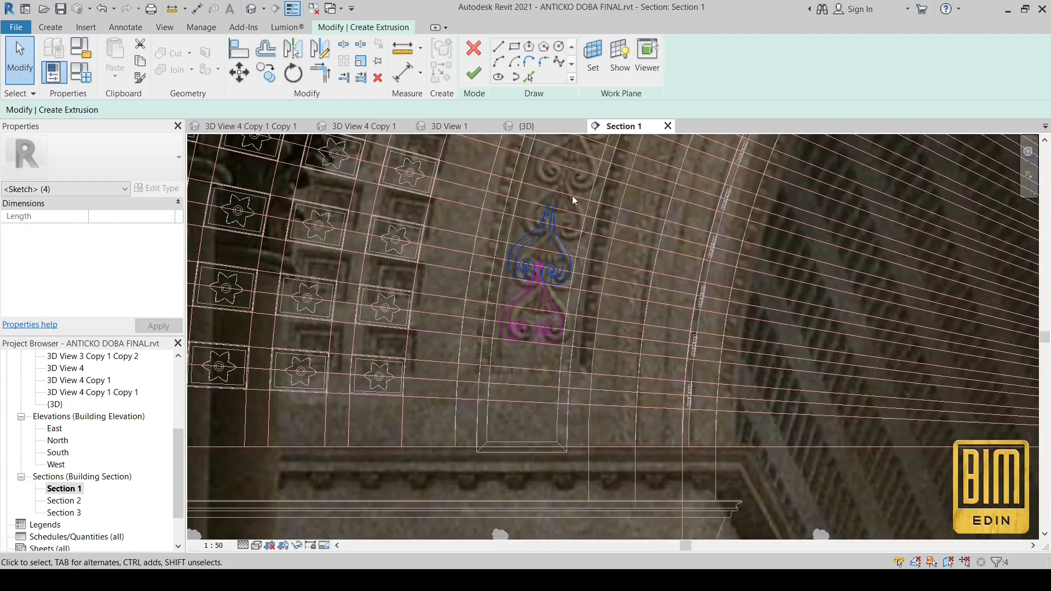
right_click(614, 299)
click(647, 406)
Step: Rotate a copy of the reshaped scroll ornament about the arch's centre onto the second ornament position up the band
drag(580, 350, 471, 254)
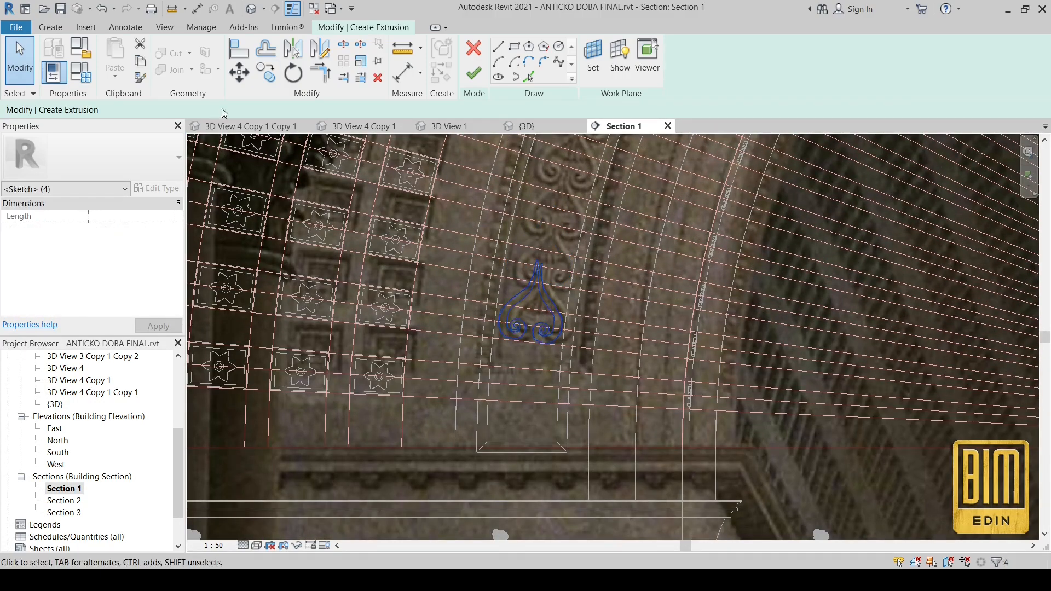
click(299, 80)
click(175, 110)
click(400, 111)
scroll(404, 238, down, 3)
scroll(886, 329, up, 4)
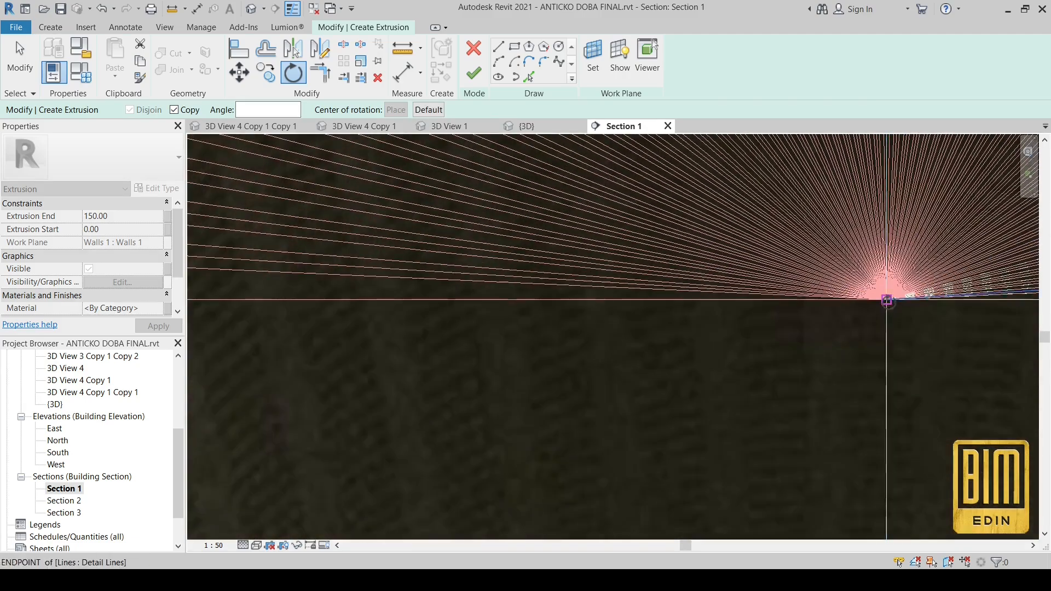
click(888, 301)
scroll(888, 301, down, 3)
scroll(438, 249, down, 1)
scroll(268, 225, up, 4)
click(274, 242)
scroll(278, 233, down, 1)
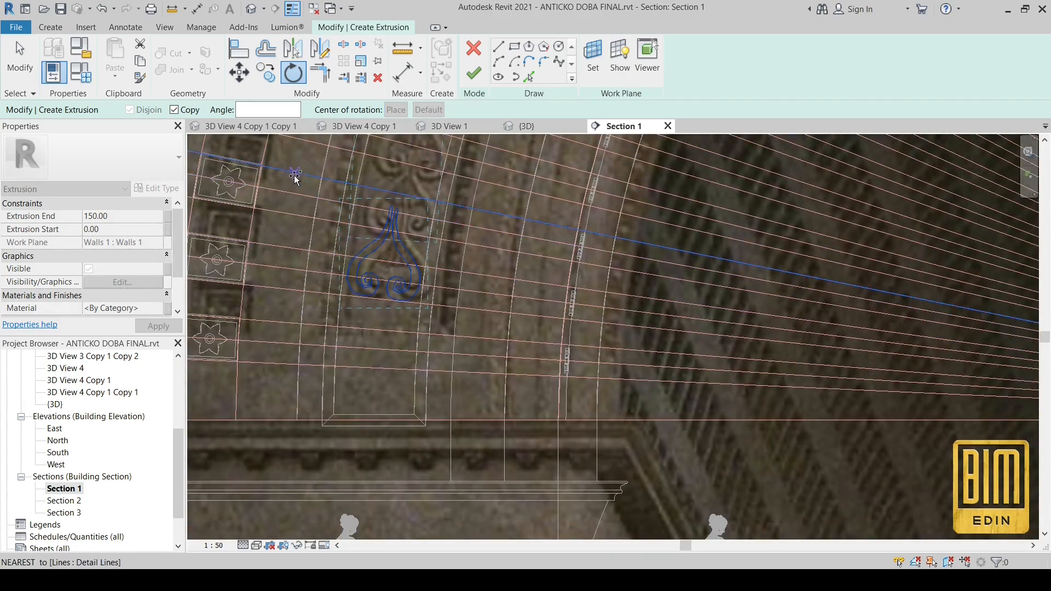
click(294, 175)
scroll(311, 206, up, 3)
scroll(383, 236, down, 5)
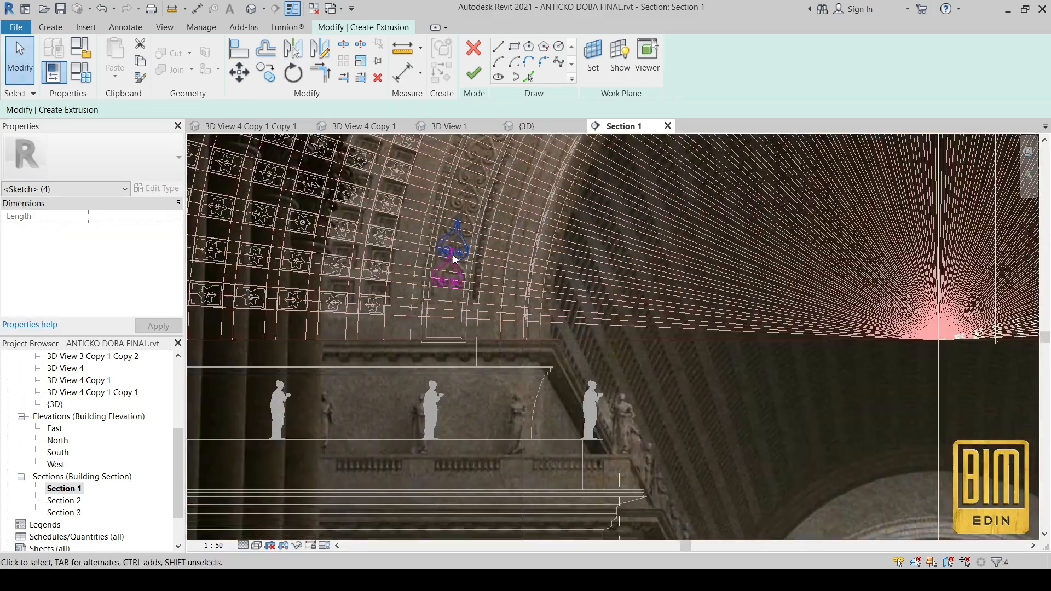
Step: Rotate a copy of the second ornament's four splines about the arch's centre onto the third ornament position
click(286, 75)
click(175, 110)
click(398, 111)
scroll(946, 351, up, 3)
click(927, 325)
scroll(927, 324, down, 3)
scroll(397, 223, up, 3)
click(391, 229)
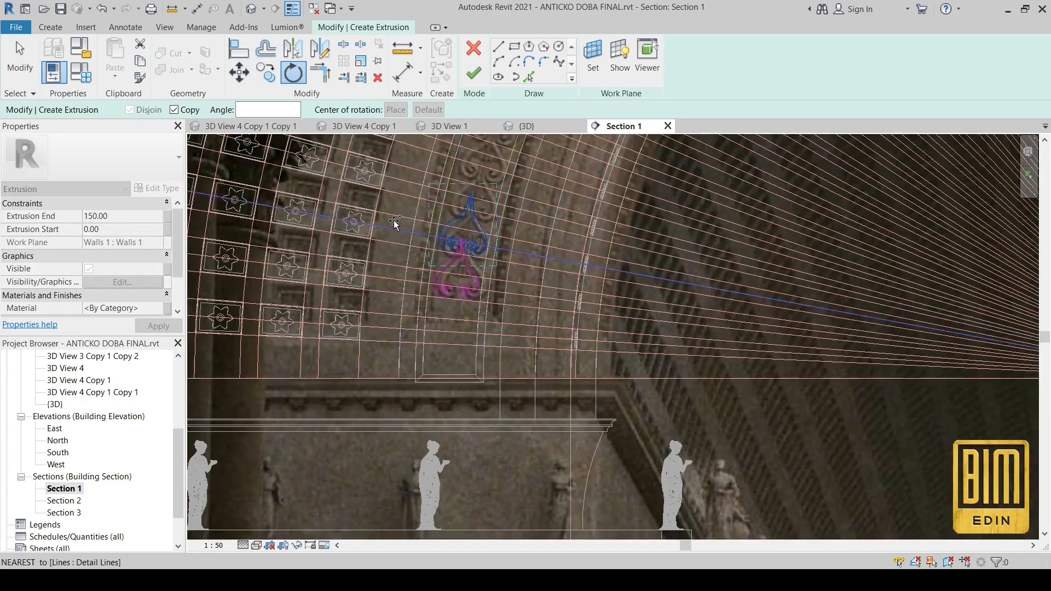
scroll(391, 230, down, 2)
click(406, 186)
scroll(469, 191, up, 5)
scroll(504, 210, down, 6)
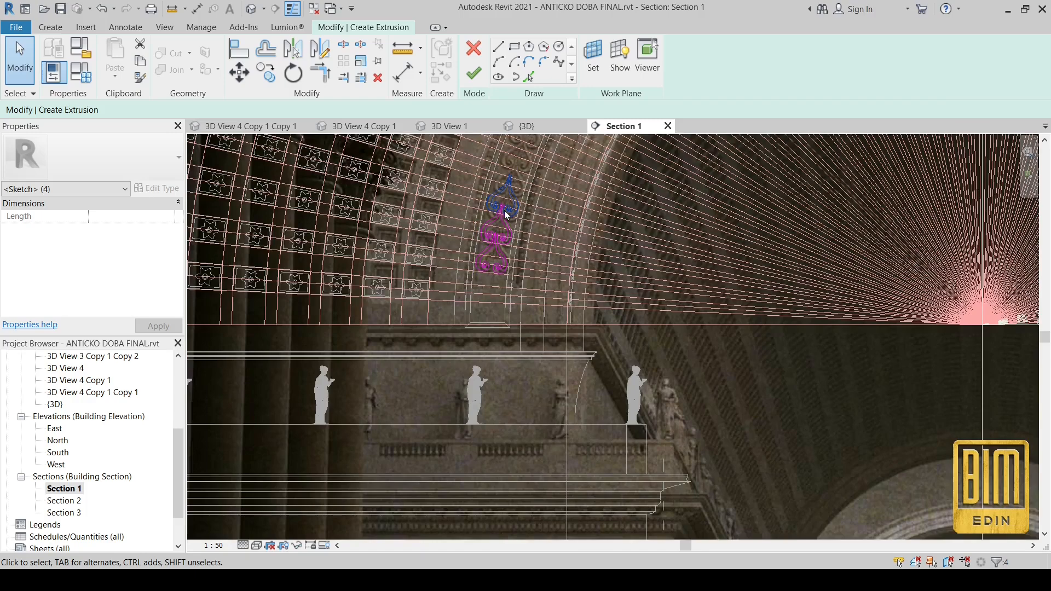
Step: Finish the scroll extrusion sketch, set the extrusion depth to 10, and inspect the ornaments in the 3D view
click(474, 73)
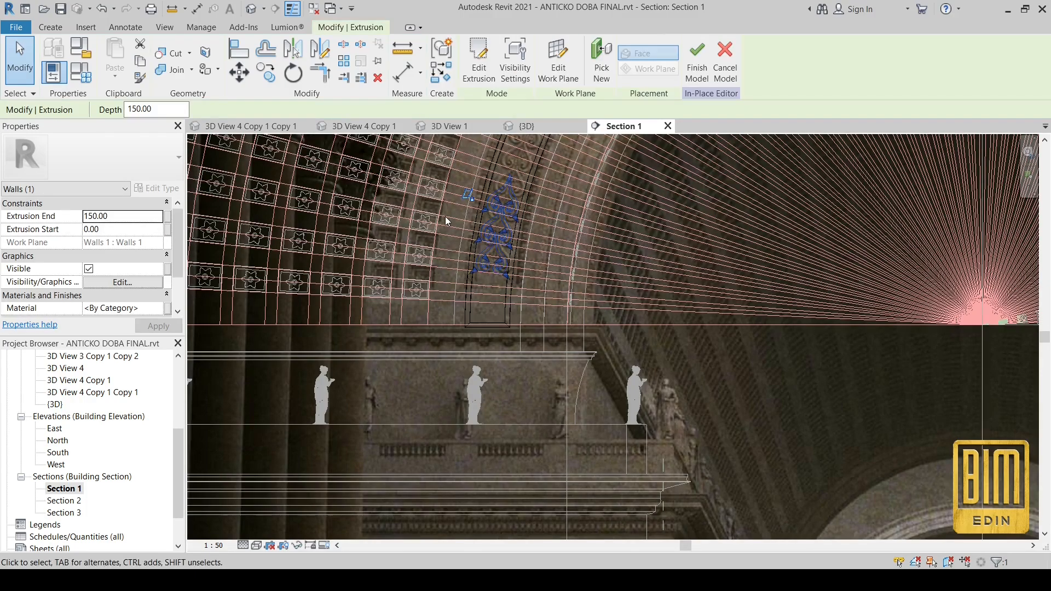
scroll(500, 215, up, 3)
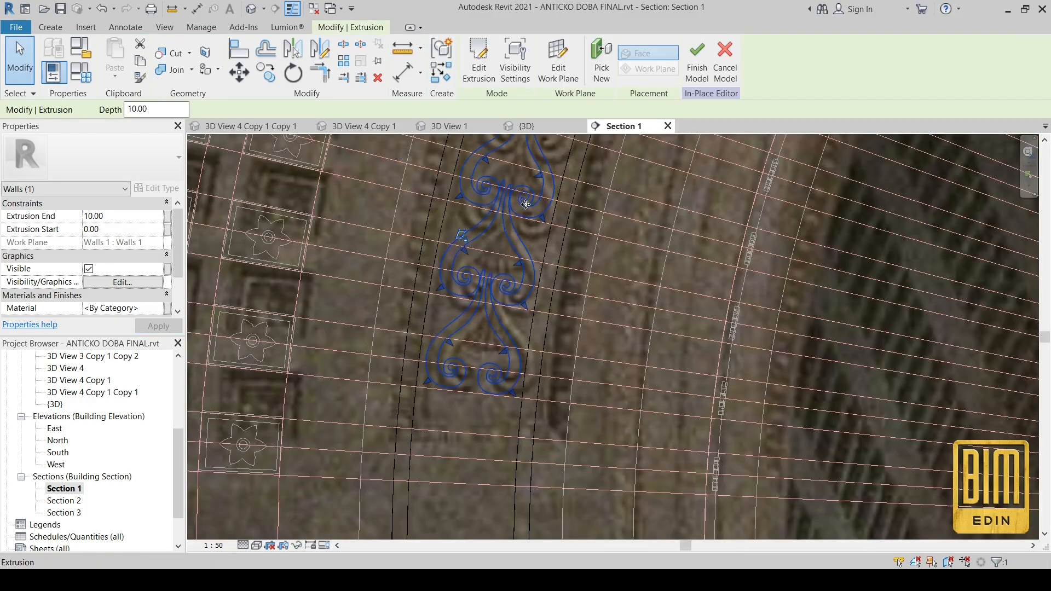
click(251, 9)
scroll(462, 263, up, 3)
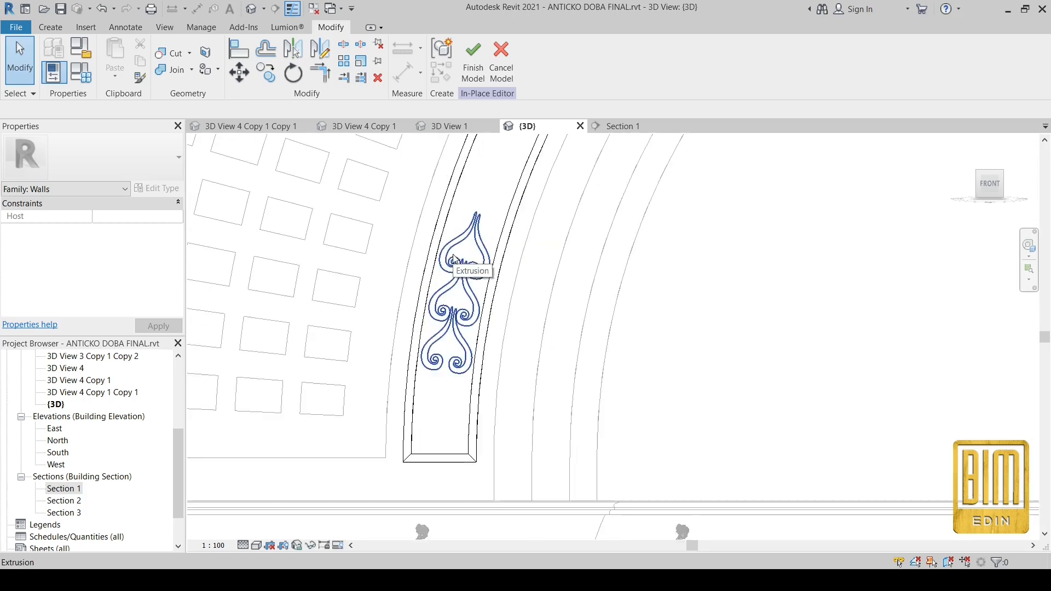
scroll(446, 370, down, 4)
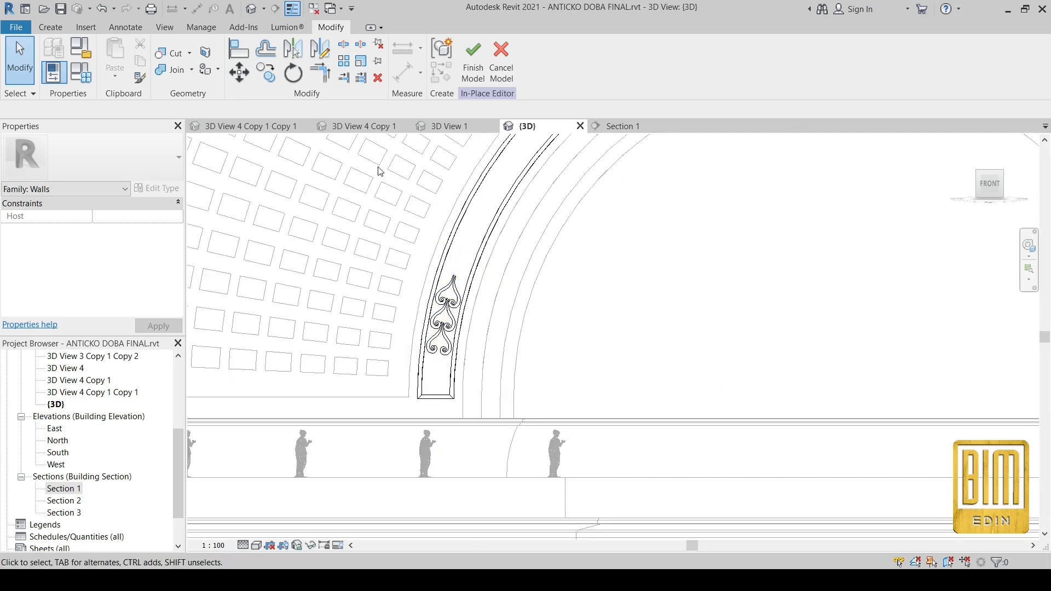
Step: Reopen the scroll extrusion's sketch in Section 1 and delete ornament copies above the lowest one
key(ctrl+Tab)
double_click(501, 291)
scroll(509, 228, down, 4)
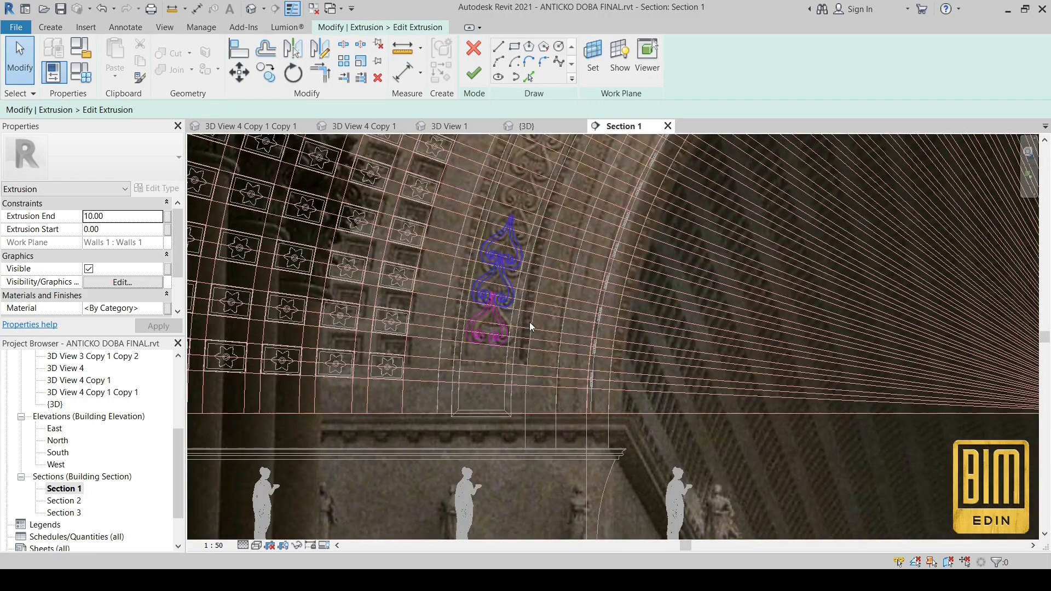
scroll(553, 310, up, 4)
key(Delete)
Step: Lengthen the lowest ornament's stems by pulling the spline control points at their tips upward
scroll(493, 357, up, 7)
click(492, 358)
drag(502, 346, 520, 268)
drag(500, 346, 495, 315)
scroll(527, 276, up, 4)
drag(526, 265, 539, 238)
scroll(539, 239, down, 3)
drag(535, 227, 537, 214)
scroll(534, 213, down, 1)
click(472, 308)
drag(472, 301, 491, 229)
drag(469, 287, 504, 164)
scroll(486, 224, up, 2)
scroll(558, 216, down, 2)
drag(521, 199, 559, 165)
click(558, 230)
scroll(558, 230, up, 1)
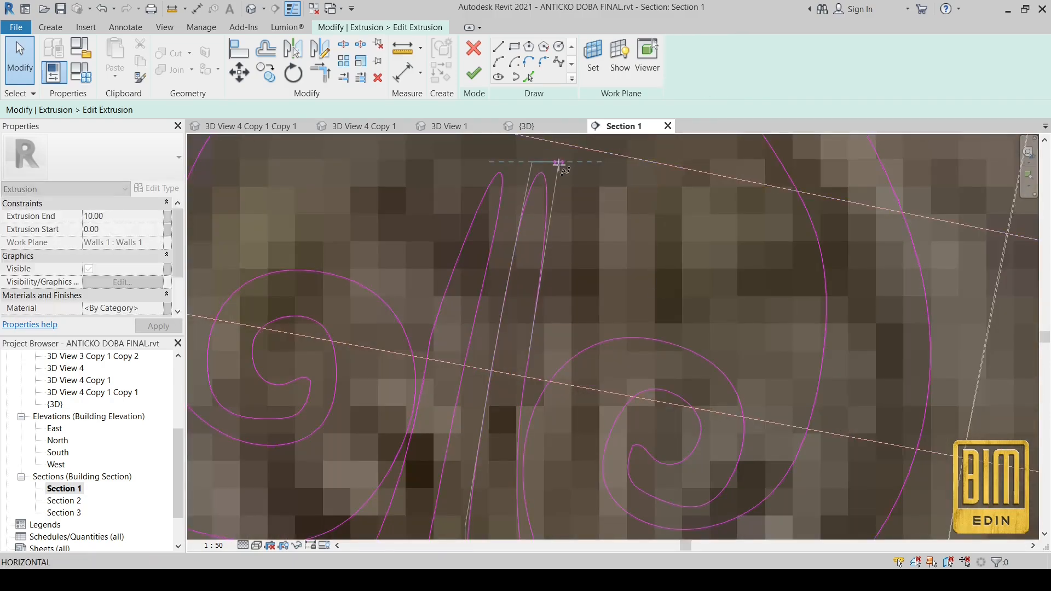
Step: Refine the lengthened stem tips by adjusting the remaining end control points of the lowest ornament's splines
scroll(539, 285, down, 7)
scroll(539, 274, up, 4)
drag(528, 300, 538, 215)
scroll(524, 318, down, 7)
click(454, 360)
scroll(525, 323, up, 8)
click(527, 296)
drag(539, 277, 533, 246)
scroll(529, 246, down, 6)
Step: Delete the remaining upper ornament splines so only the lowest scroll ornament stays in the sketch
drag(475, 177, 611, 295)
key(Delete)
scroll(547, 309, down, 1)
scroll(504, 301, down, 1)
Step: Rotate a copy of the lengthened scroll ornament about the arch's centre onto the next ornament up the band
drag(590, 356, 492, 255)
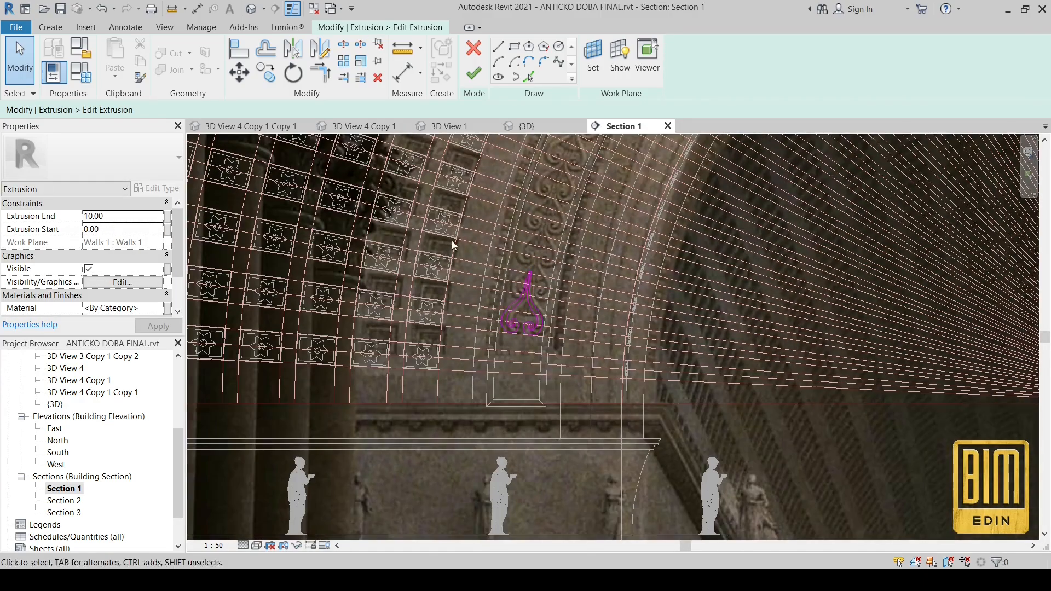
scroll(505, 258, down, 5)
key(r)
key(o)
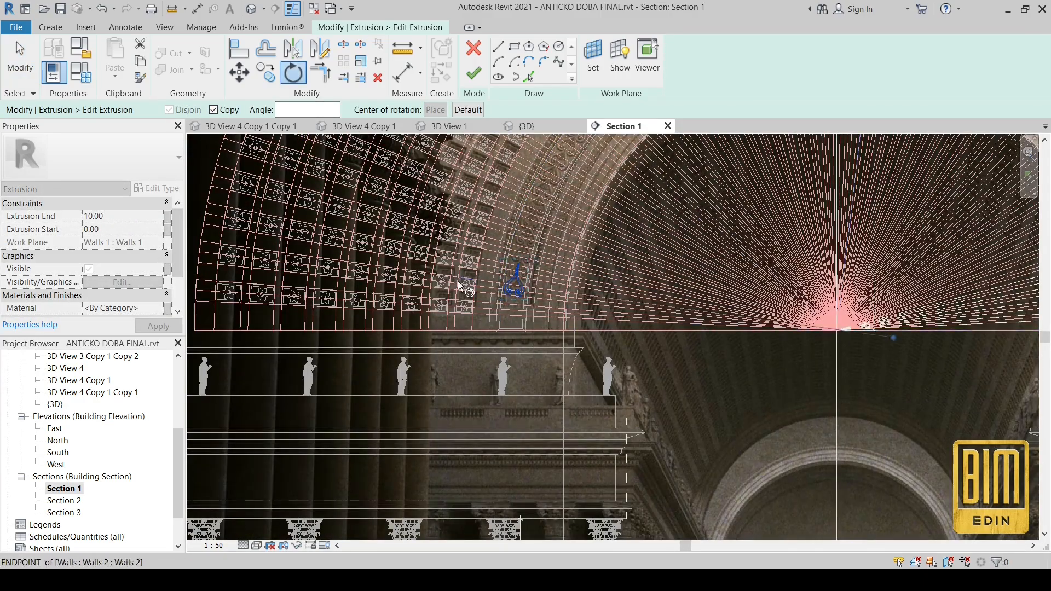
scroll(463, 286, up, 4)
click(520, 299)
click(548, 234)
scroll(625, 254, up, 7)
scroll(583, 284, down, 8)
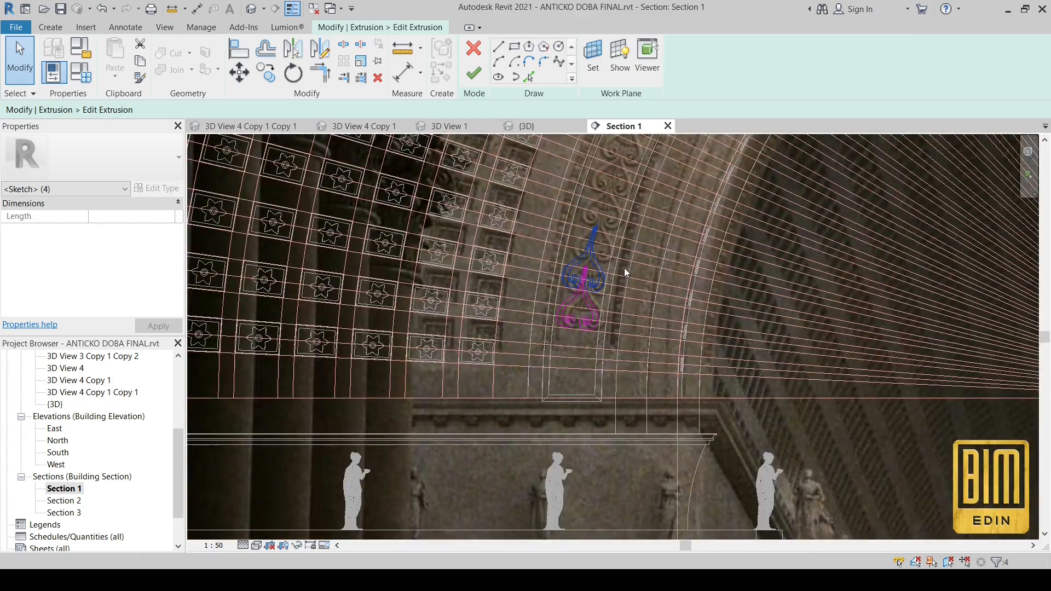
Step: Rotate a copy of both scroll ornaments about the arch's centre to make a run of four along the band
drag(661, 356, 537, 214)
click(293, 75)
scroll(410, 225, down, 3)
scroll(946, 337, up, 1)
key(Escape)
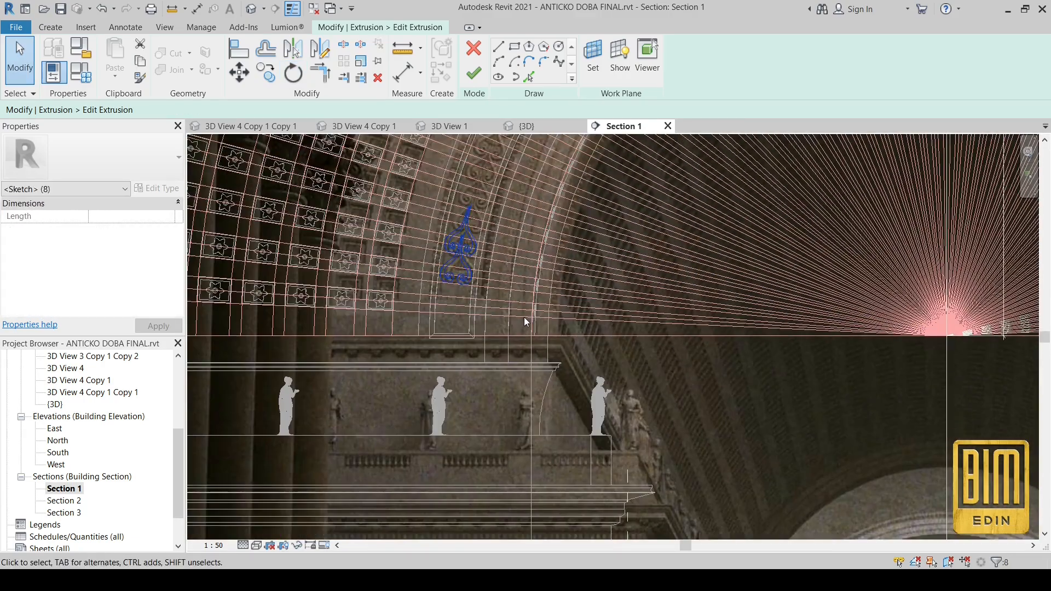
click(293, 73)
scroll(939, 344, up, 2)
click(958, 329)
middle_drag(252, 235, 408, 283)
scroll(334, 278, up, 2)
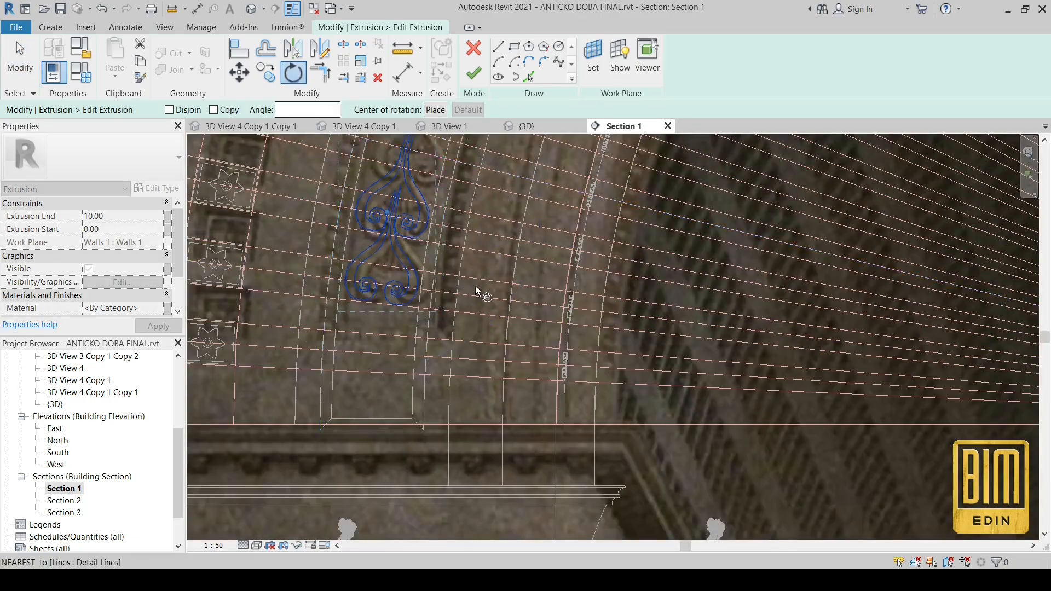
scroll(452, 257, down, 3)
click(435, 110)
scroll(608, 378, down, 2)
scroll(898, 368, up, 2)
click(898, 368)
scroll(875, 364, down, 2)
scroll(454, 312, up, 4)
click(479, 191)
scroll(503, 252, down, 3)
Step: Select all four scroll ornaments and rotate a copy of them about the arch's centre farther up the band
drag(507, 205, 556, 298)
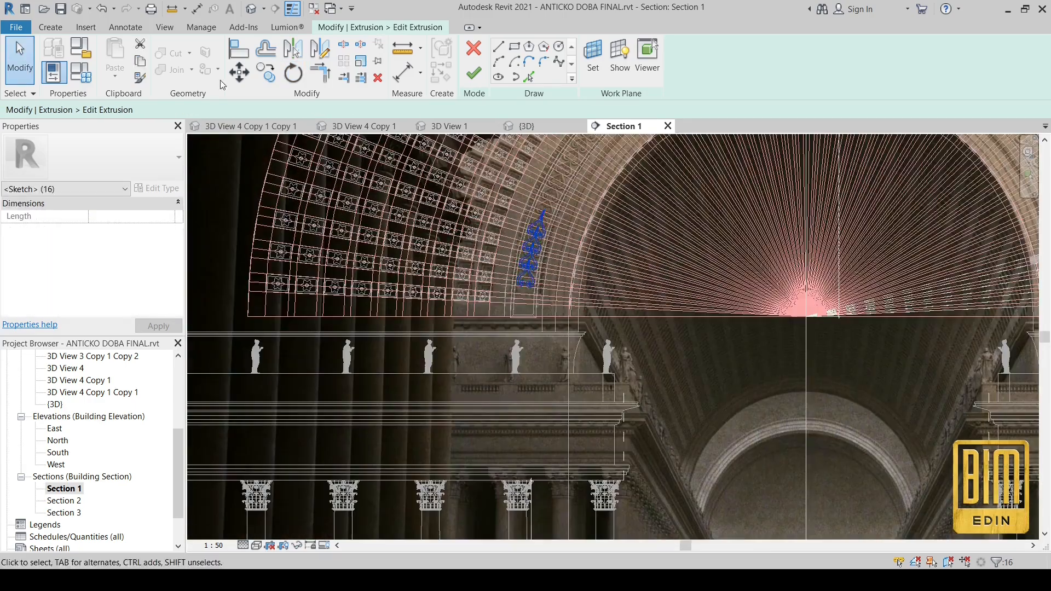
click(293, 73)
click(435, 110)
scroll(813, 323, up, 2)
click(789, 300)
scroll(789, 299, down, 3)
scroll(458, 229, up, 5)
click(394, 277)
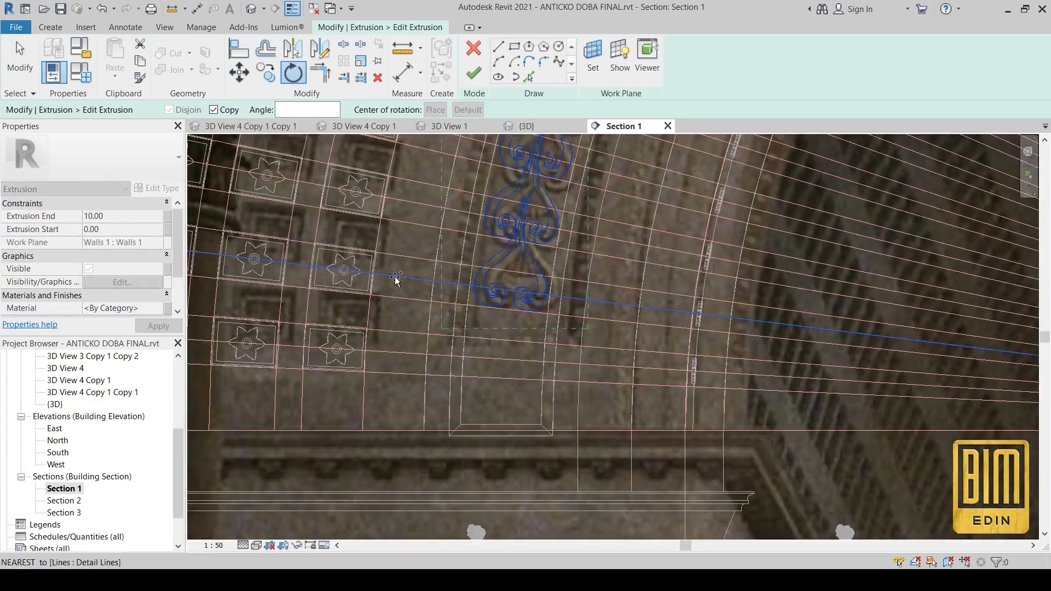
scroll(394, 278, down, 4)
scroll(429, 166, up, 2)
click(430, 165)
Step: Rotate the four copied ornaments about the arch's centre so they continue directly from the first four
click(295, 76)
scroll(421, 192, down, 3)
click(807, 344)
scroll(414, 178, up, 5)
click(416, 214)
click(457, 284)
scroll(457, 284, down, 6)
Step: Select all eight scroll ornaments and rotate a copy of them about the arch's centre towards the crown
drag(520, 192, 424, 355)
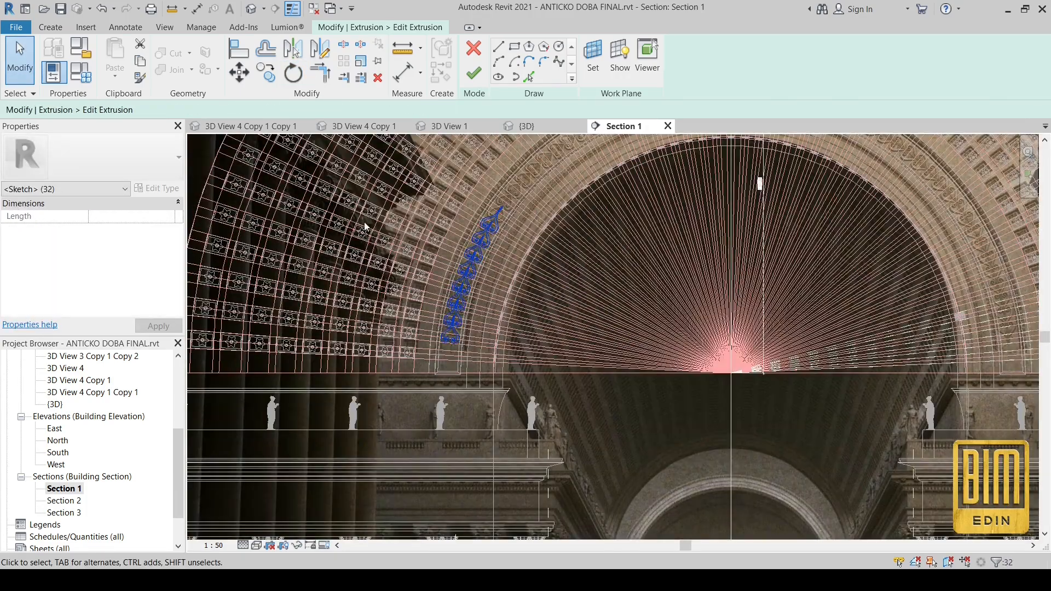
click(294, 72)
scroll(731, 379, up, 4)
click(730, 369)
scroll(729, 369, down, 4)
scroll(458, 341, up, 2)
click(452, 337)
scroll(529, 169, up, 4)
click(529, 178)
scroll(529, 178, down, 6)
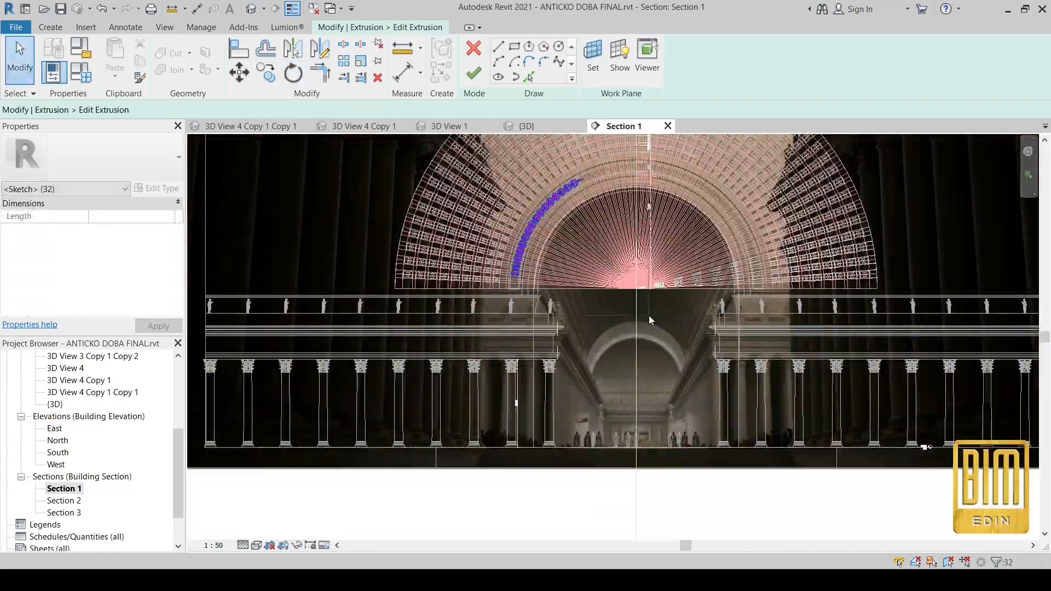
Step: Rotate a copy of the sixteen scroll ornaments about the arch's centre so the run passes over the crown
click(435, 110)
scroll(606, 263, up, 4)
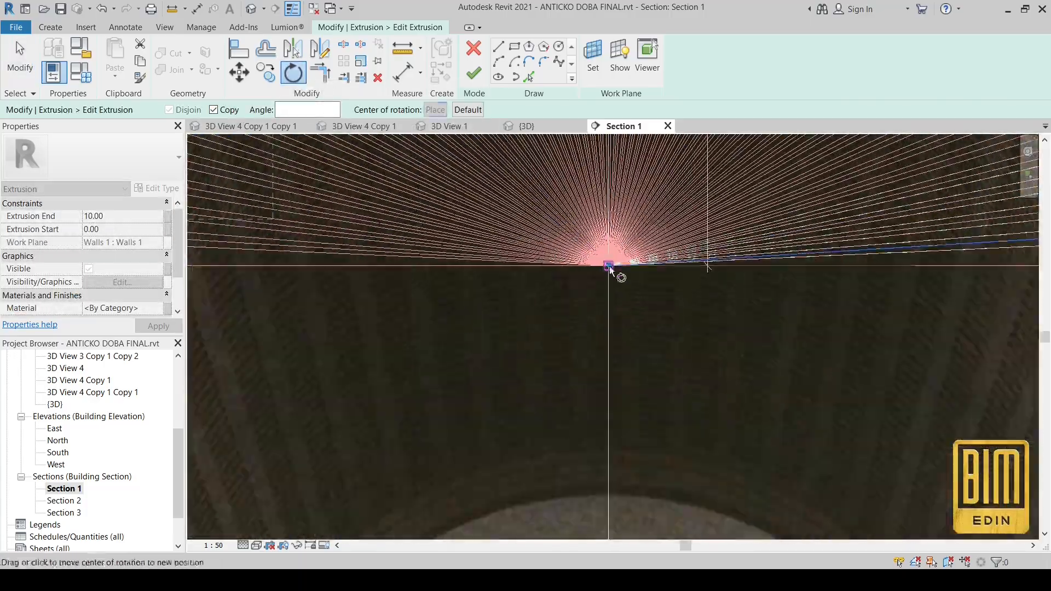
scroll(614, 275, down, 4)
click(387, 274)
scroll(386, 274, down, 2)
scroll(457, 169, up, 5)
click(458, 190)
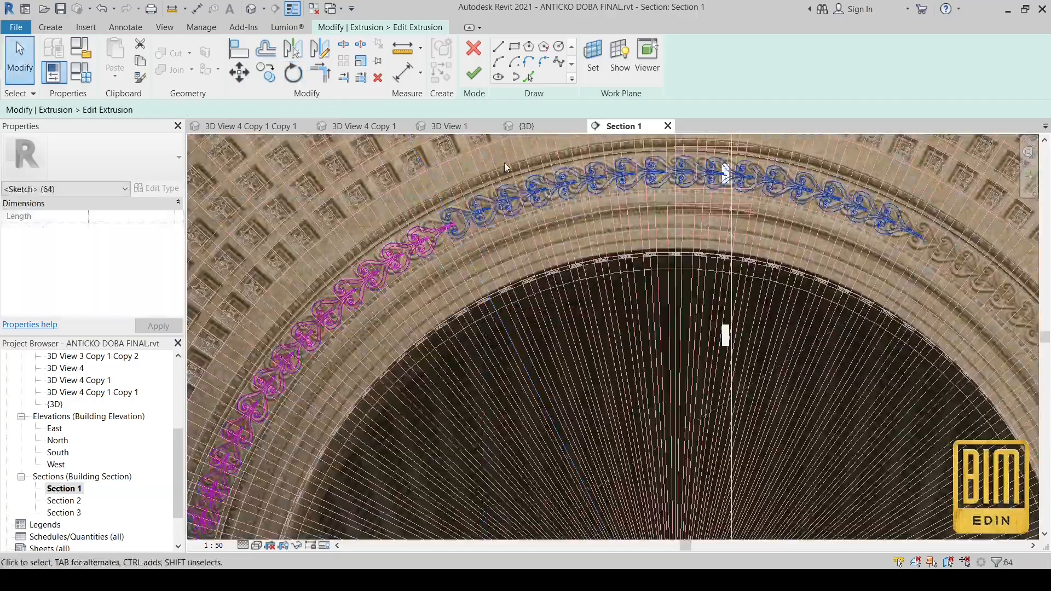
Step: Select all thirty-two scroll ornaments and rotate a copy of them about the arch's centre down the band's right side
scroll(505, 183, down, 4)
click(624, 252)
key(r)
key(o)
scroll(560, 330, up, 5)
click(558, 275)
scroll(558, 275, down, 5)
scroll(404, 260, up, 5)
click(389, 272)
scroll(390, 272, down, 5)
scroll(613, 231, up, 5)
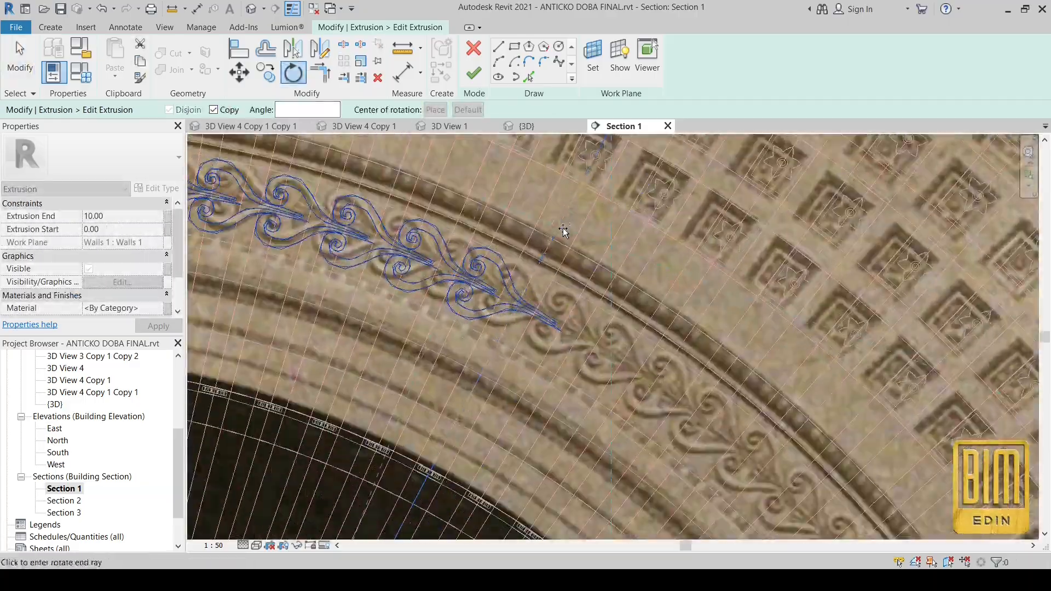
click(586, 234)
scroll(540, 349, down, 4)
scroll(546, 196, up, 3)
scroll(546, 201, down, 4)
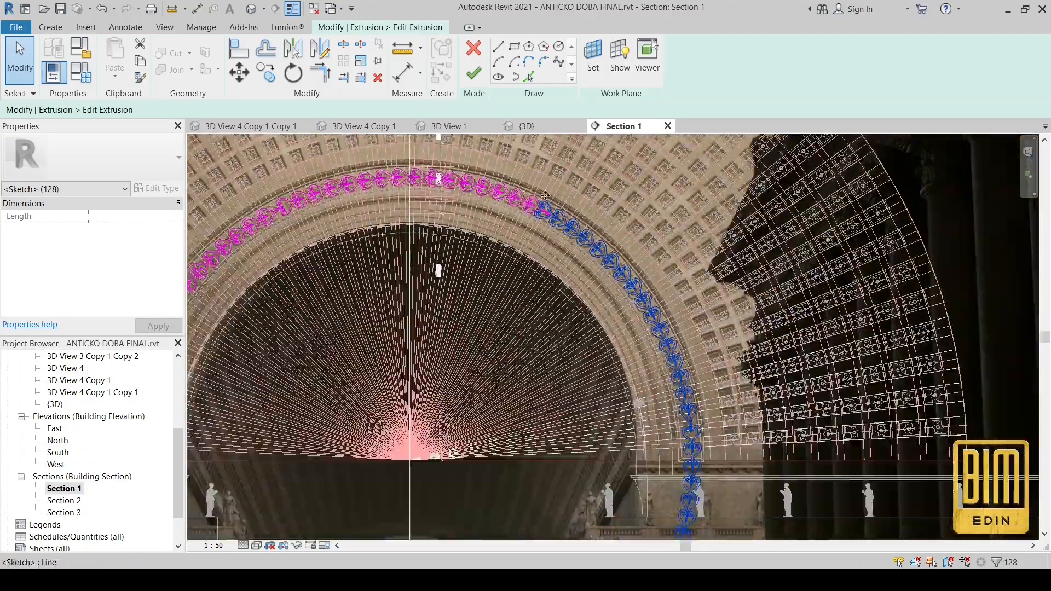
Step: Rotate the thirty-two copied ornaments about the arch's centre so they continue directly from the existing run, without making another copy
key(r)
key(o)
scroll(473, 458, up, 3)
scroll(438, 475, down, 3)
scroll(567, 195, up, 4)
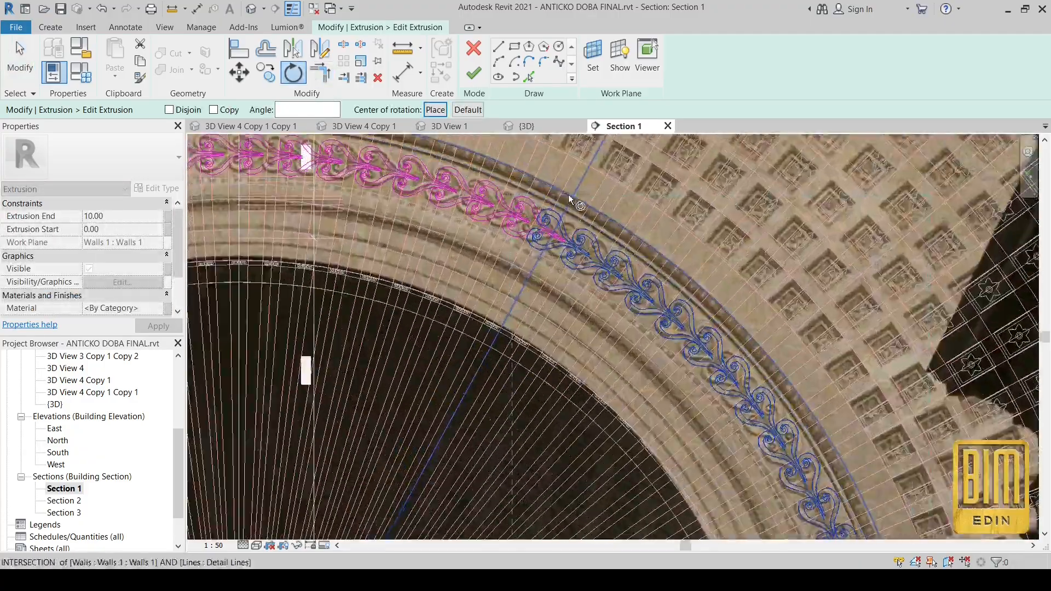
click(567, 196)
click(573, 190)
click(594, 182)
scroll(627, 209, down, 6)
scroll(641, 458, up, 2)
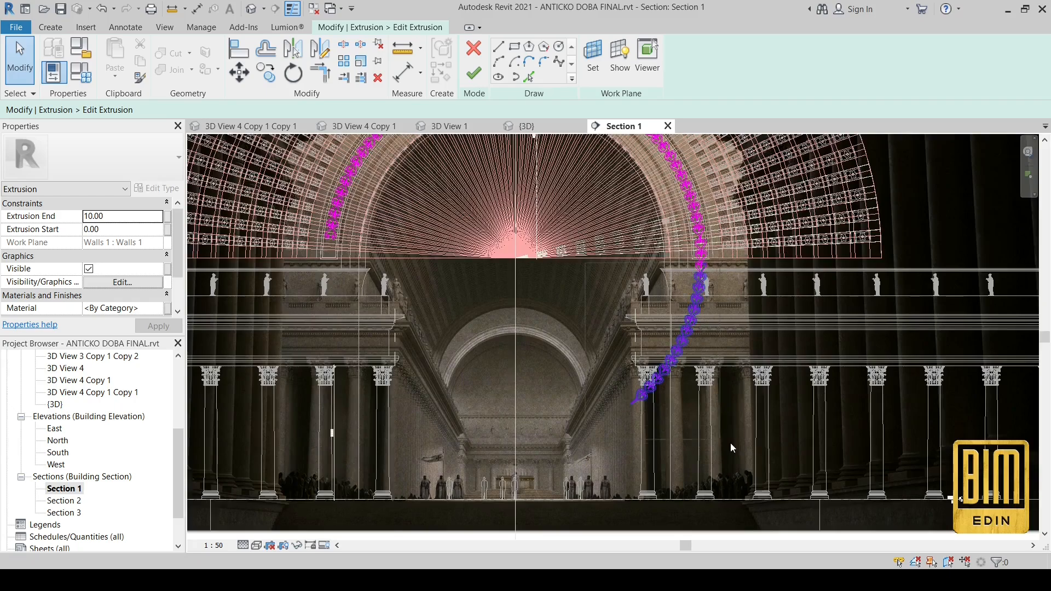
Step: Delete the surplus scroll ornaments that extend below the right end of the arch band
scroll(709, 261, up, 6)
right_click(772, 185)
click(801, 291)
mouse_move(724, 297)
mouse_down()
mouse_move(629, 367)
mouse_move(635, 241)
mouse_up()
right_click(751, 322)
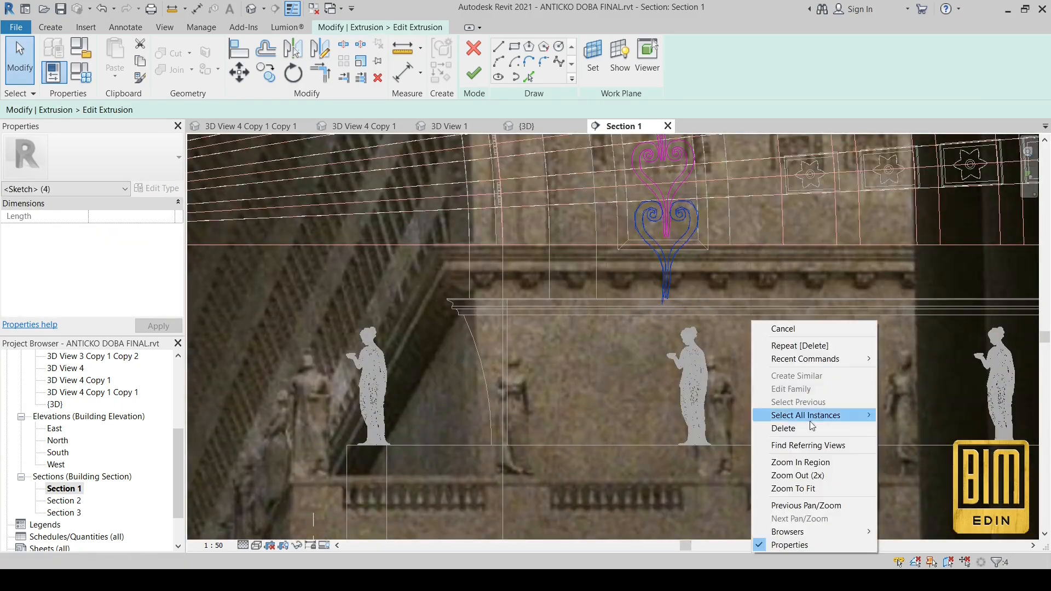
click(791, 428)
Step: Rotate a copy of the lowest left scroll ornament about the arch's centre to extend the run towards the band's left end
scroll(725, 251, down, 8)
scroll(492, 256, up, 6)
click(293, 73)
click(214, 110)
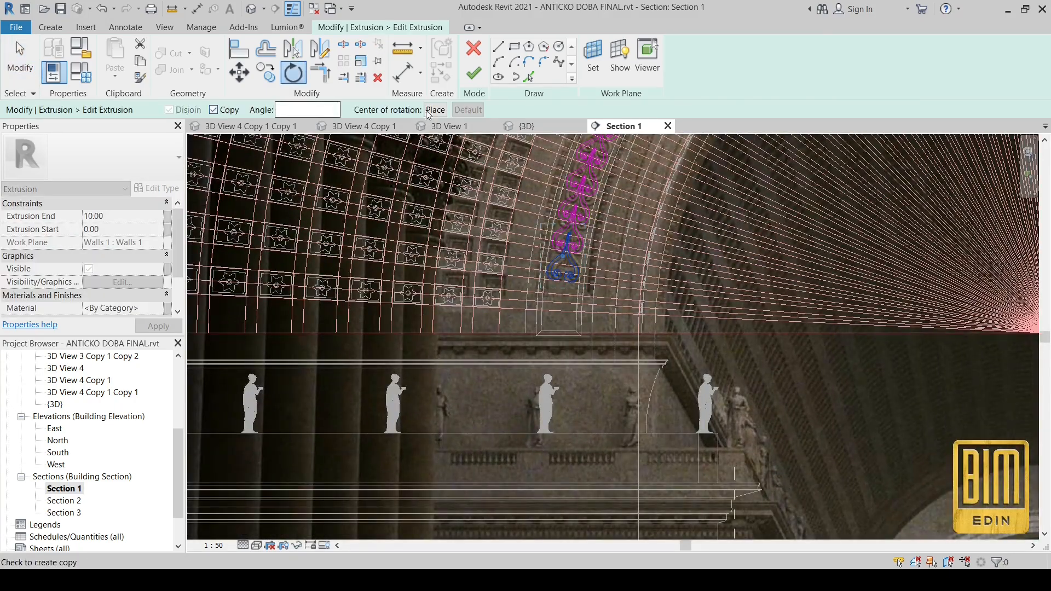
click(435, 110)
scroll(547, 282, down, 1)
scroll(922, 319, up, 3)
click(917, 318)
scroll(918, 318, down, 3)
scroll(593, 267, up, 2)
scroll(455, 270, up, 2)
click(456, 271)
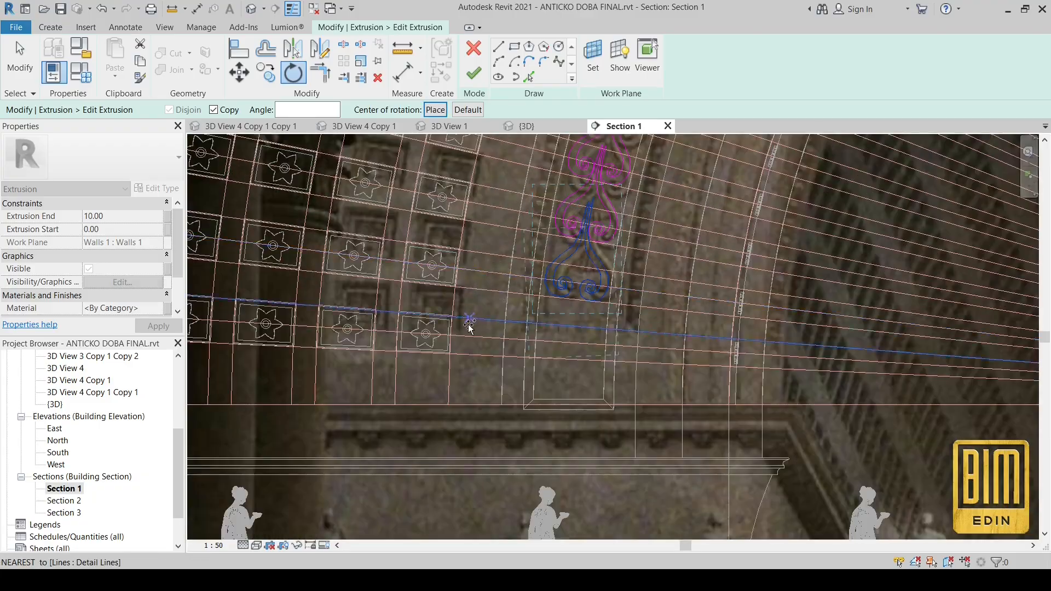
click(466, 338)
scroll(467, 337, down, 7)
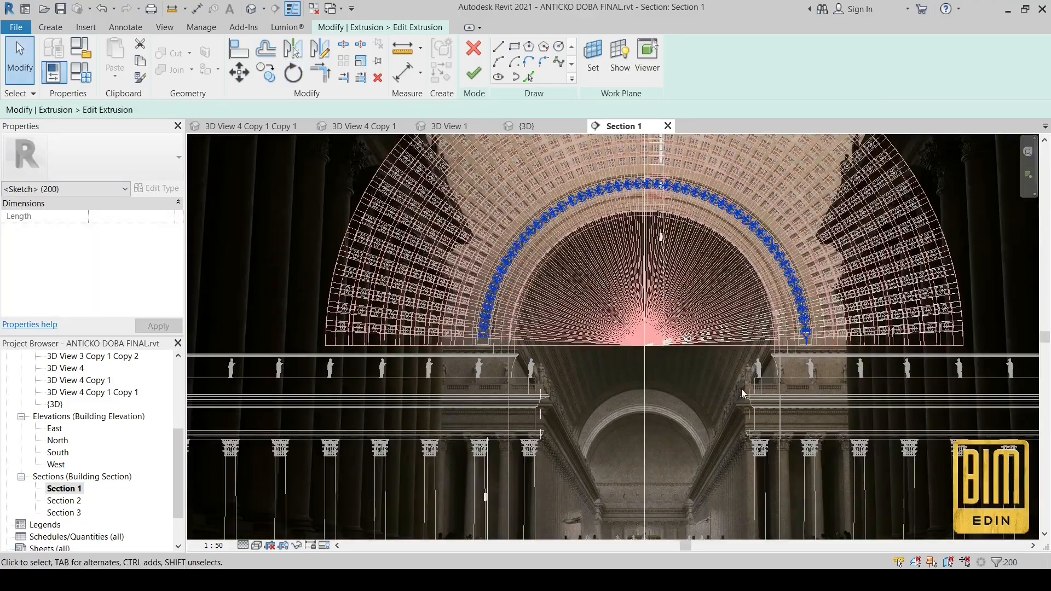
Step: Rotate the entire run of scroll ornaments slightly counterclockwise about the arch's centre and finish the extrusion sketch
click(292, 73)
click(435, 110)
scroll(656, 353, up, 4)
click(617, 321)
scroll(617, 322, down, 2)
scroll(269, 312, up, 5)
click(327, 259)
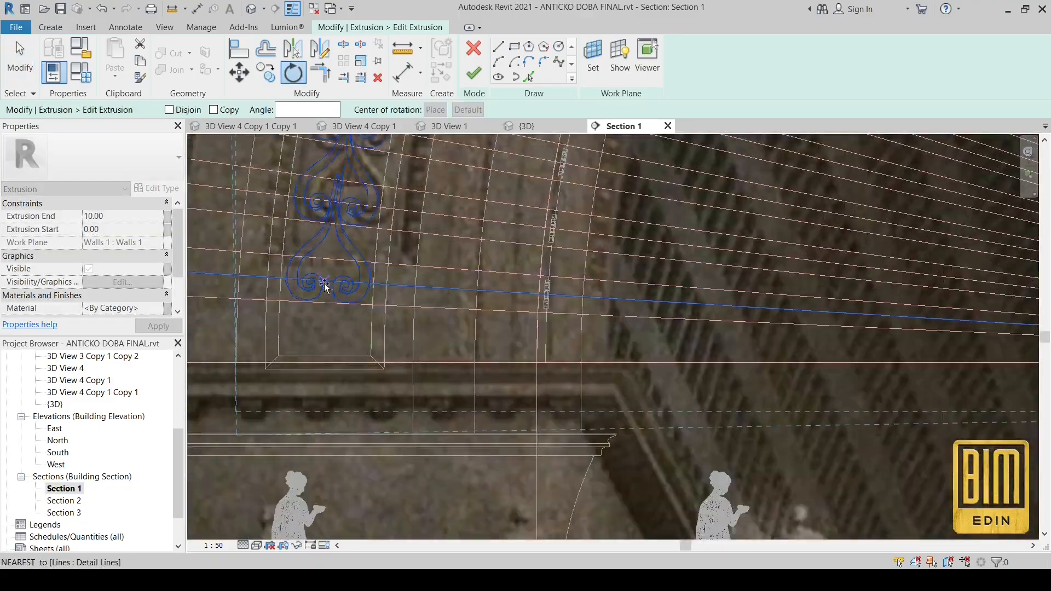
click(324, 282)
scroll(328, 284, down, 7)
scroll(773, 301, up, 5)
scroll(724, 278, down, 6)
click(474, 73)
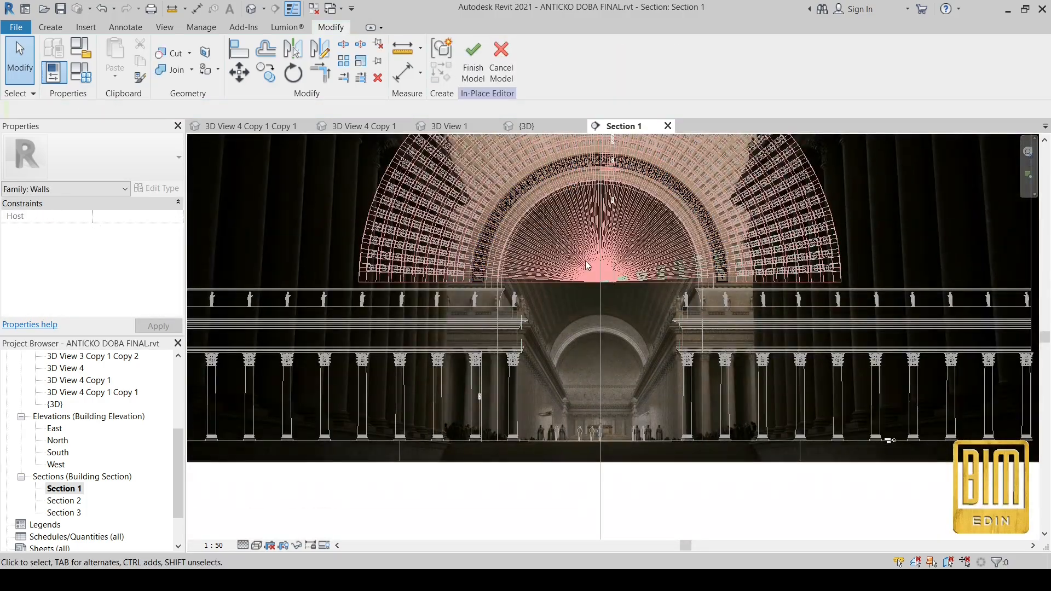
Step: Examine the extruded ornament band in the 3D view and its left end in Section 1
click(252, 9)
scroll(441, 371, down, 7)
scroll(743, 393, up, 5)
scroll(738, 387, down, 3)
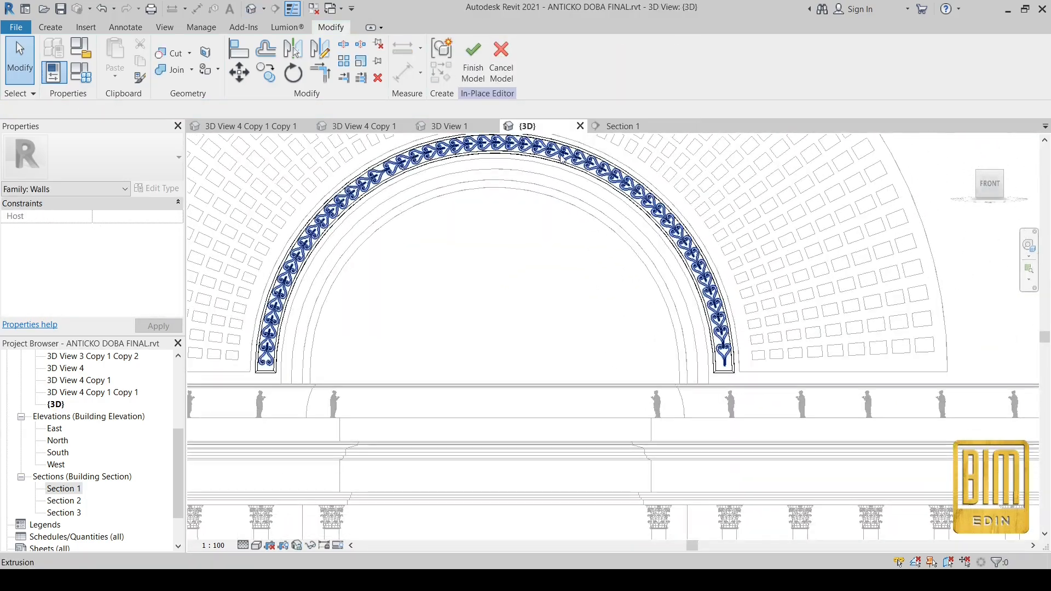
scroll(892, 422, up, 3)
scroll(629, 228, down, 5)
double_click(48, 491)
scroll(564, 216, up, 6)
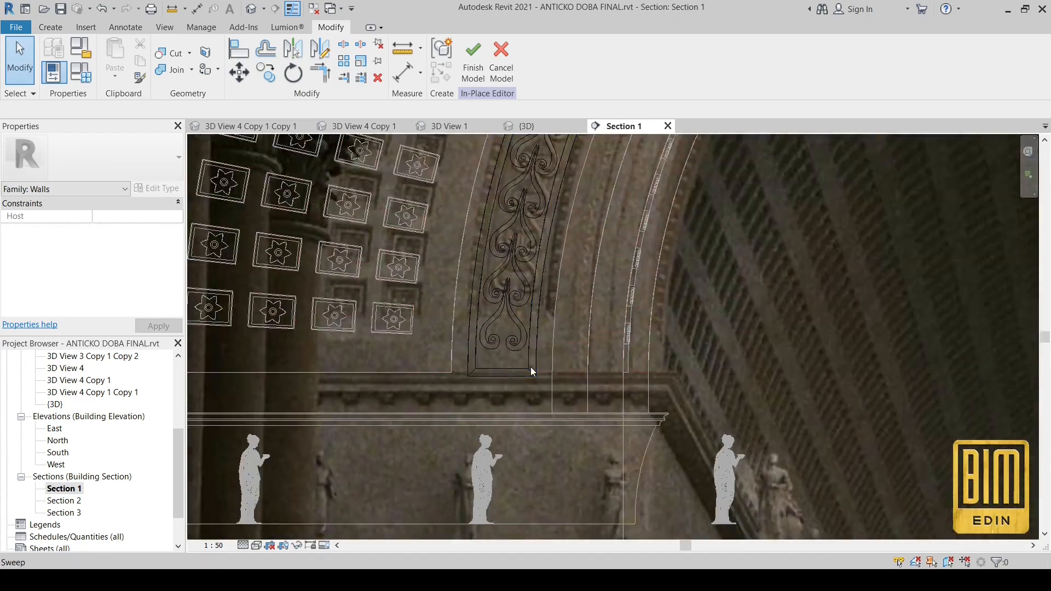
Step: Finish the in-place ornament model and inspect the band at an angle in the 3D view
scroll(531, 369, down, 6)
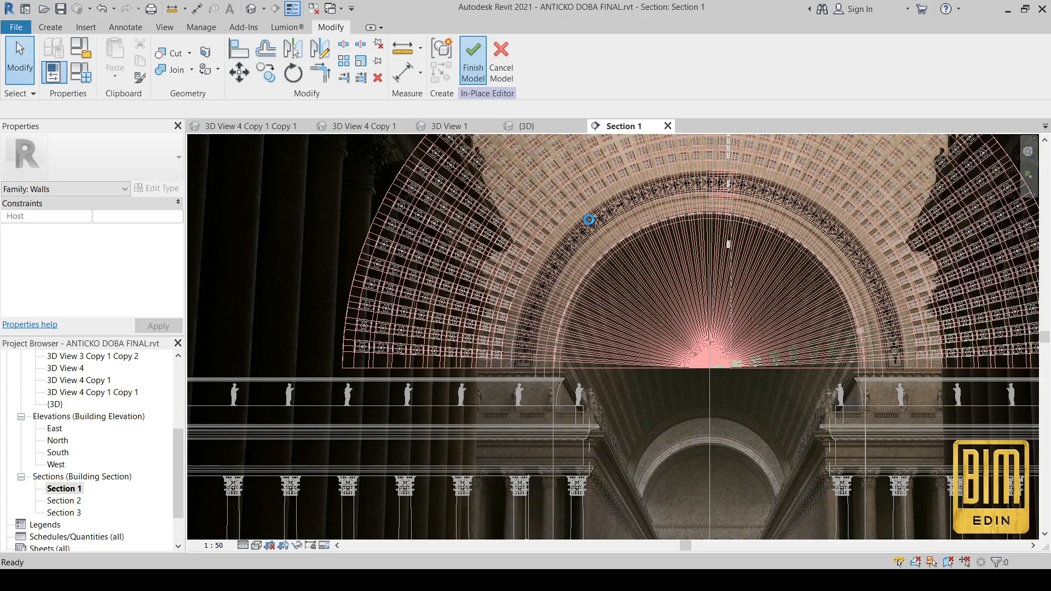
click(249, 10)
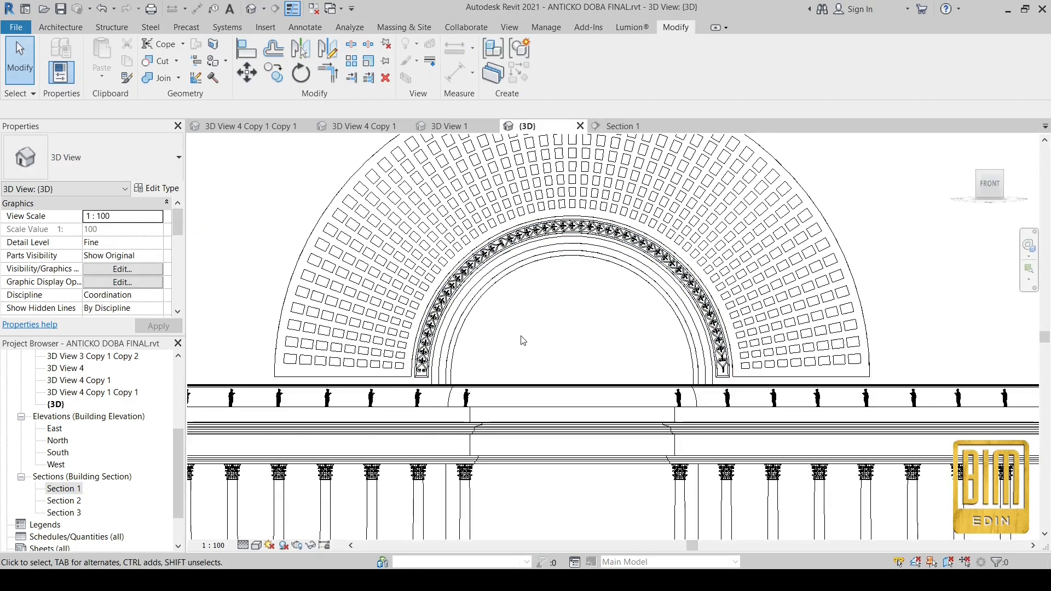
scroll(471, 309, up, 5)
scroll(471, 309, down, 2)
shift+middle_drag(526, 403, 493, 408)
scroll(495, 397, up, 3)
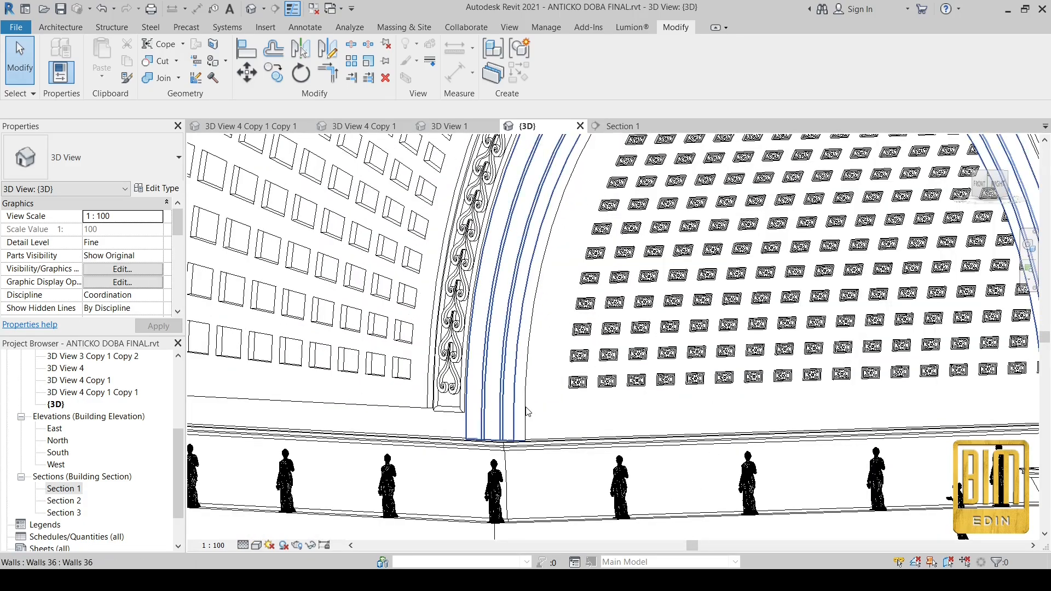
Step: Open the inner arch moulding's in-place sweep profile for editing in the Level 1 floor plan
click(510, 361)
scroll(512, 360, down, 3)
double_click(527, 355)
double_click(520, 342)
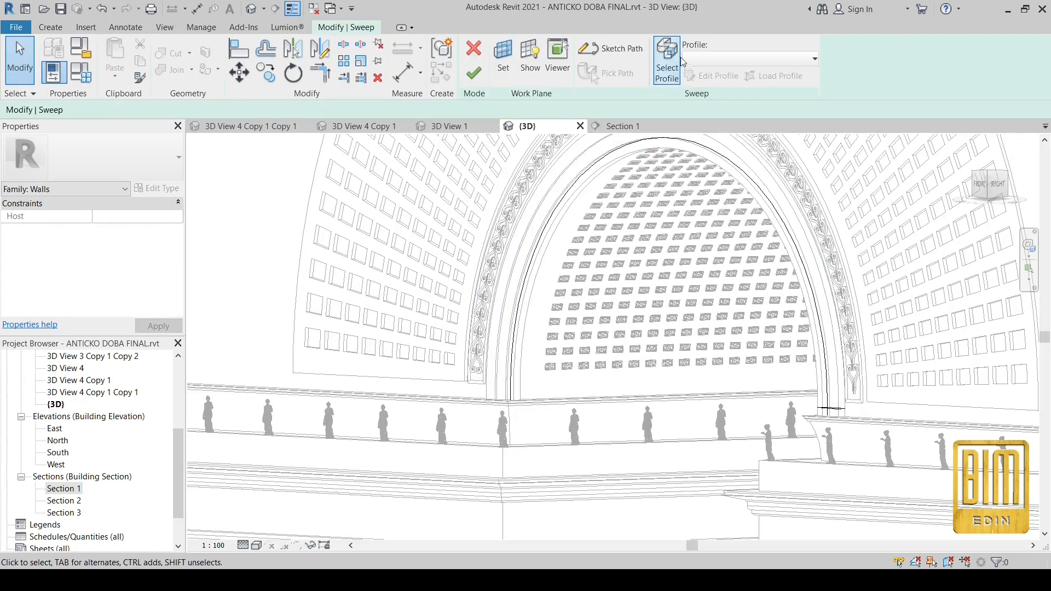
click(668, 57)
click(716, 59)
scroll(85, 406, up, 1)
scroll(86, 405, up, 3)
double_click(60, 380)
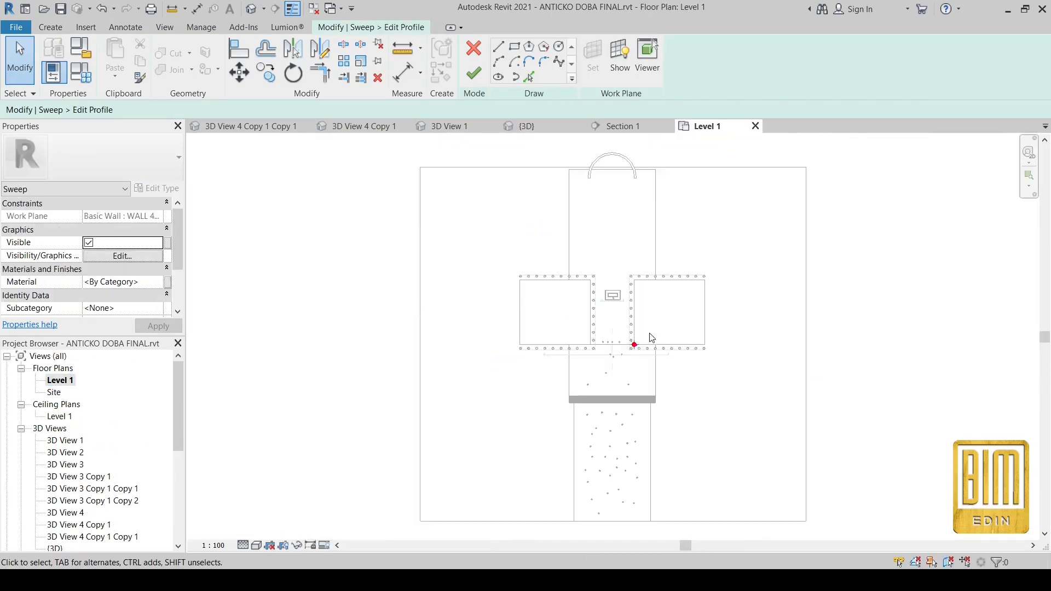
Step: Set the depth of the profile's left block to 80, finish the in-place model and return to the 3D view
scroll(605, 307, up, 5)
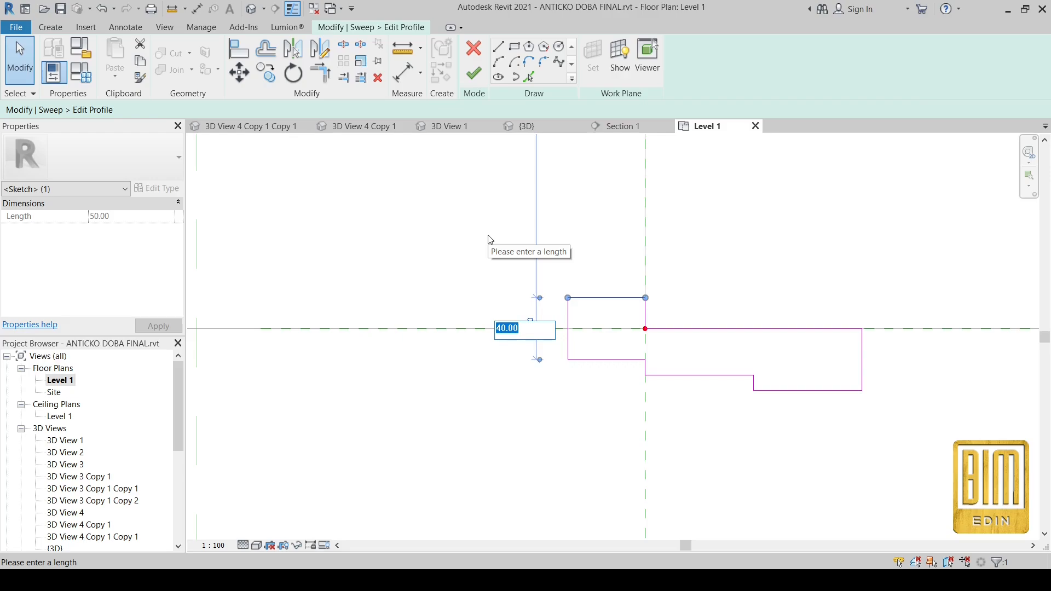
click(474, 72)
click(499, 69)
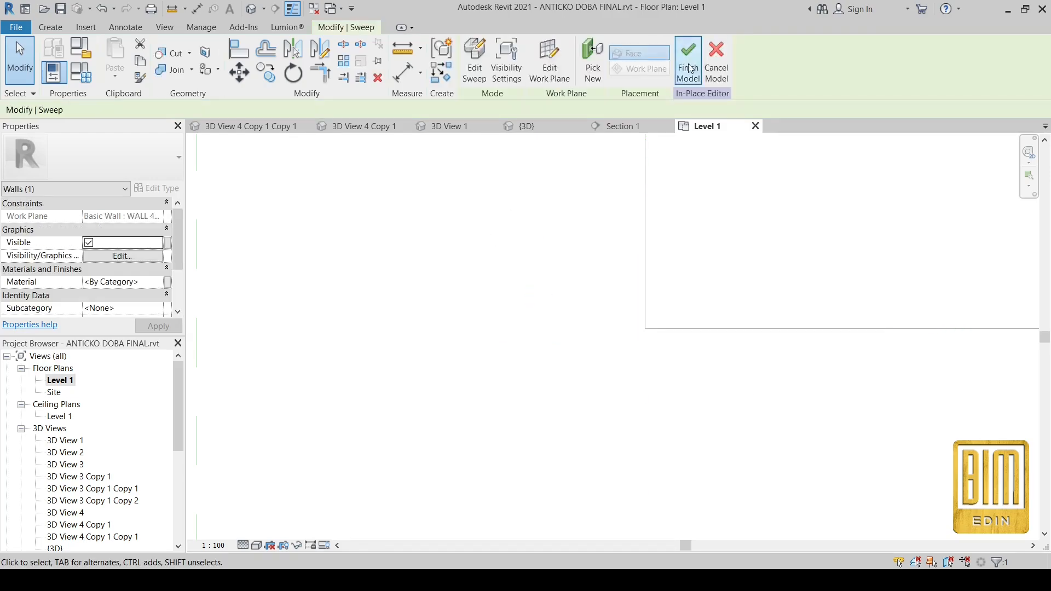
click(687, 68)
click(527, 126)
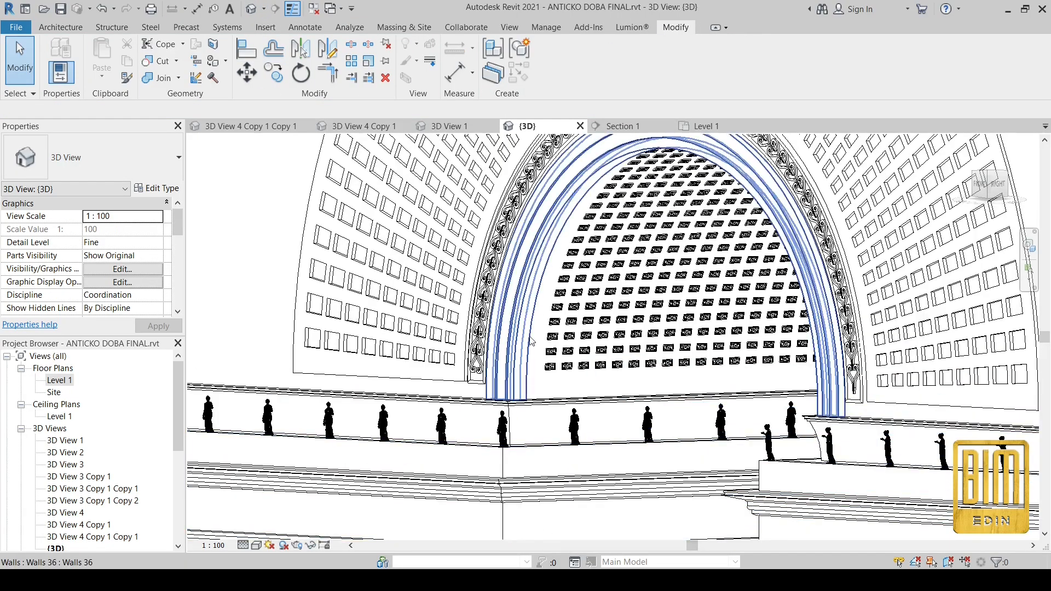
Step: Reopen the inner arch moulding's sweep and edit its profile in the Level 1 floor plan again
double_click(522, 408)
click(534, 230)
click(666, 65)
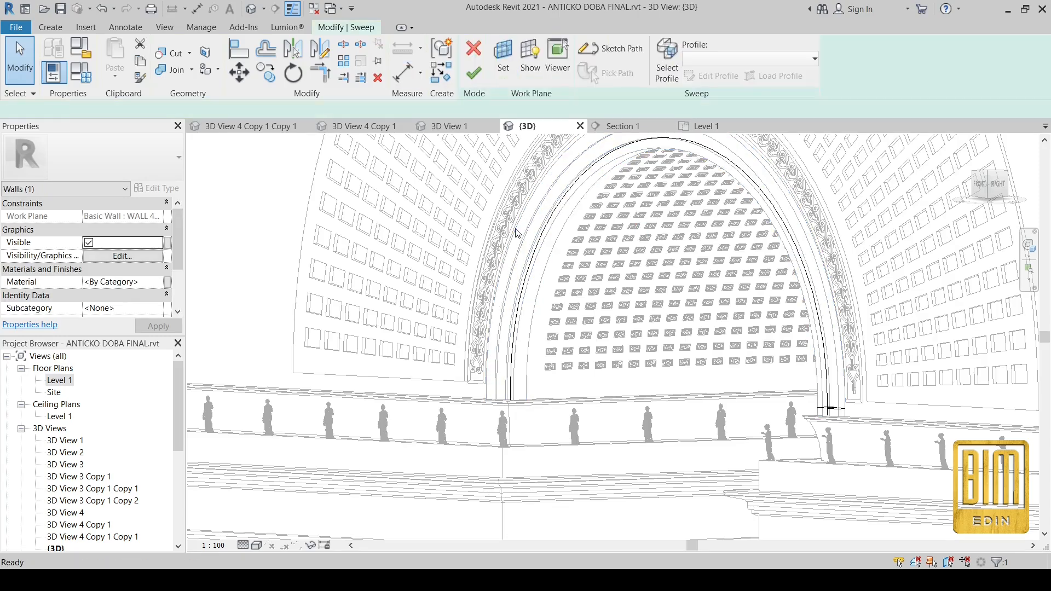
click(712, 76)
double_click(62, 381)
Step: Change the depth of the profile's left block again, finish the model and check the arch from both sides in 3D
click(602, 235)
click(534, 304)
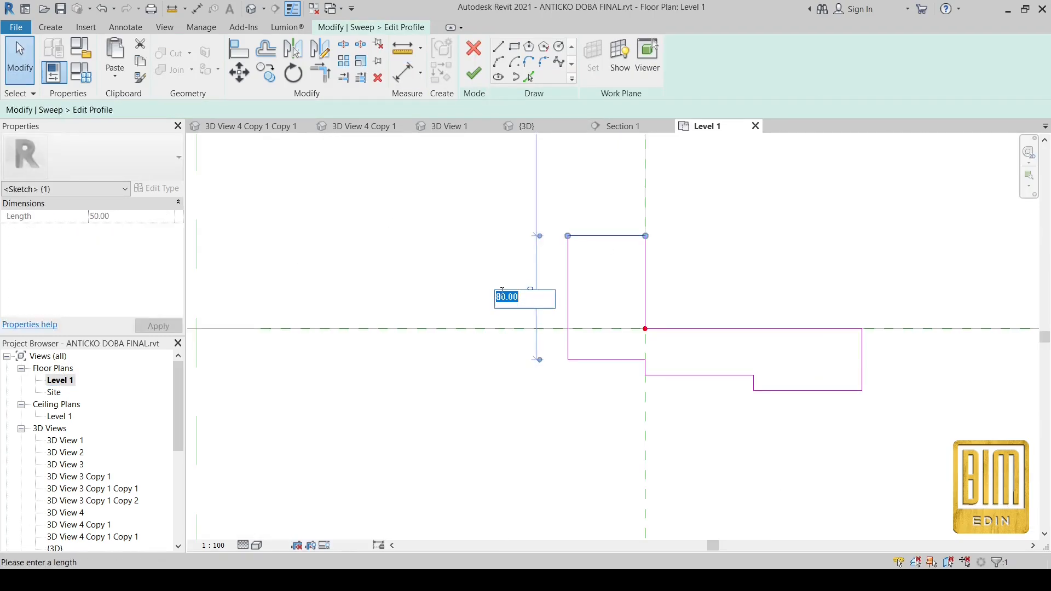
click(474, 73)
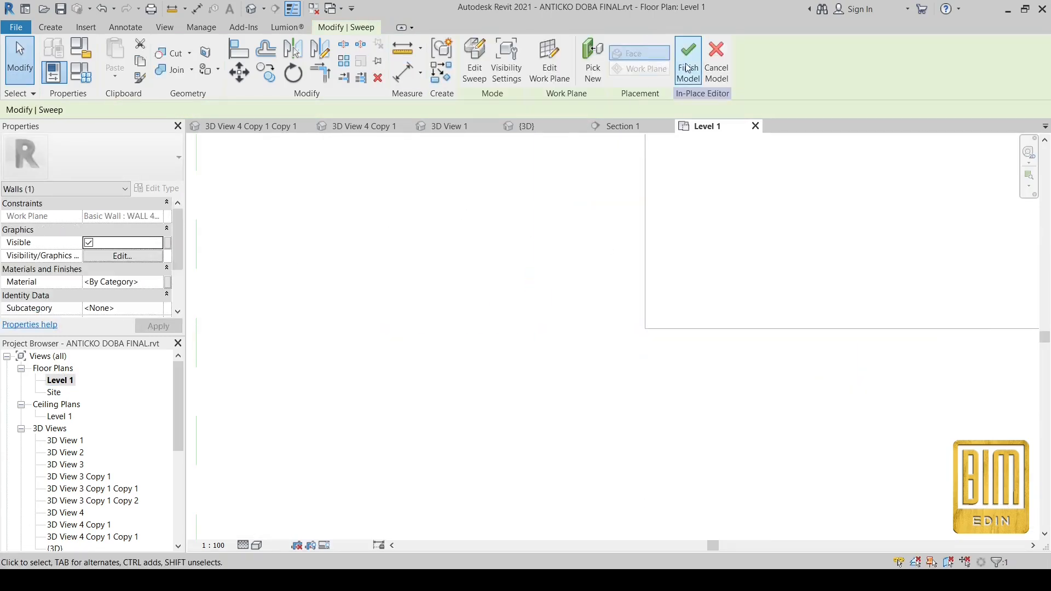
click(253, 10)
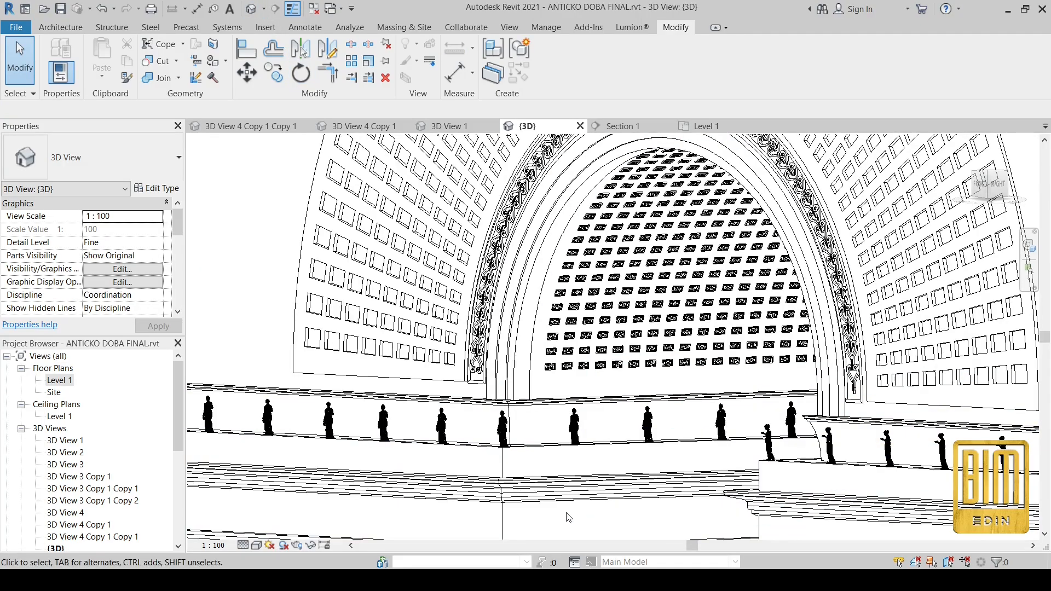
scroll(569, 517, down, 3)
shift+middle_drag(565, 520, 652, 437)
scroll(652, 438, up, 2)
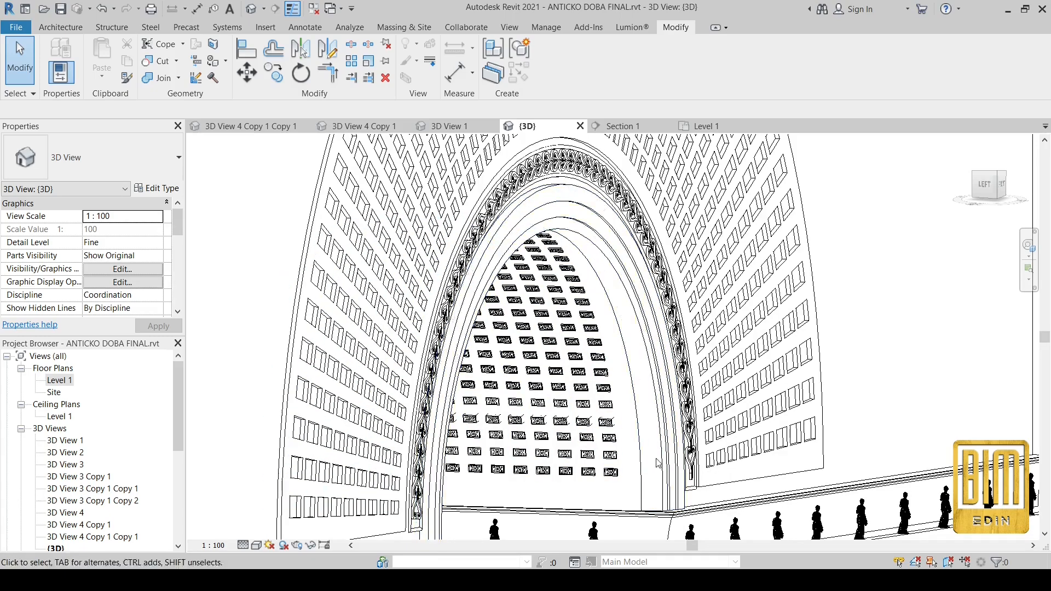
scroll(876, 372, down, 3)
shift+middle_drag(875, 430, 611, 397)
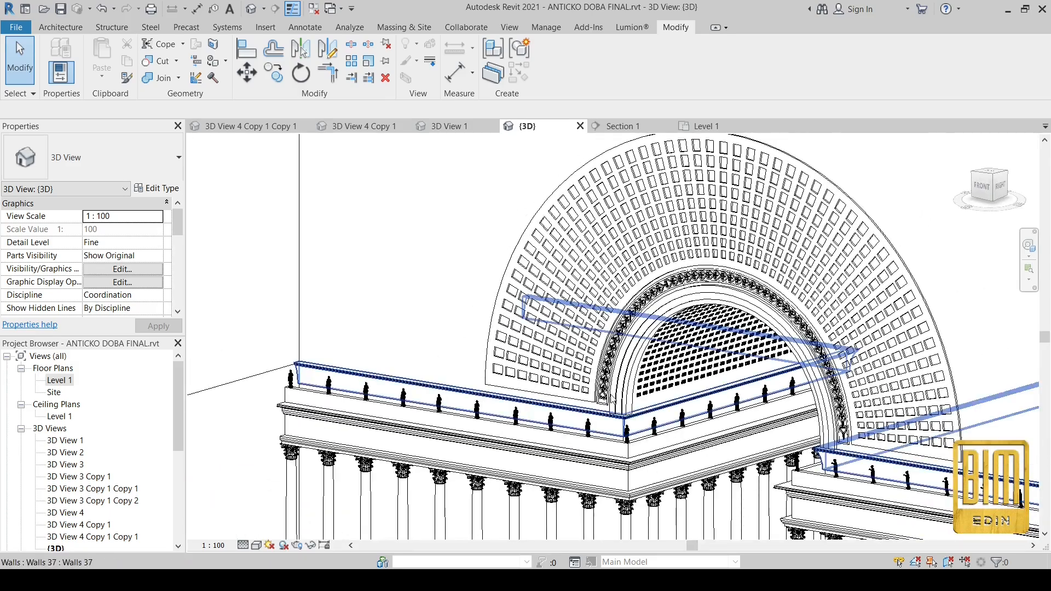
Step: Open the ANTICKO DOBA LINK.rvt project and show its arch in the 3D view
click(17, 29)
mouse_move(65, 126)
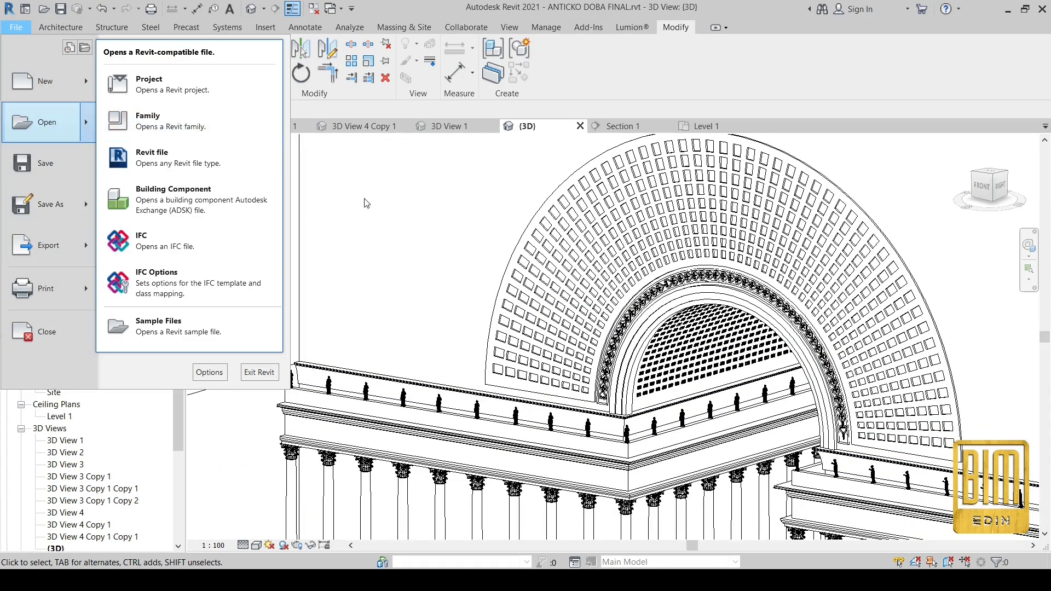
click(346, 203)
click(16, 27)
key(Escape)
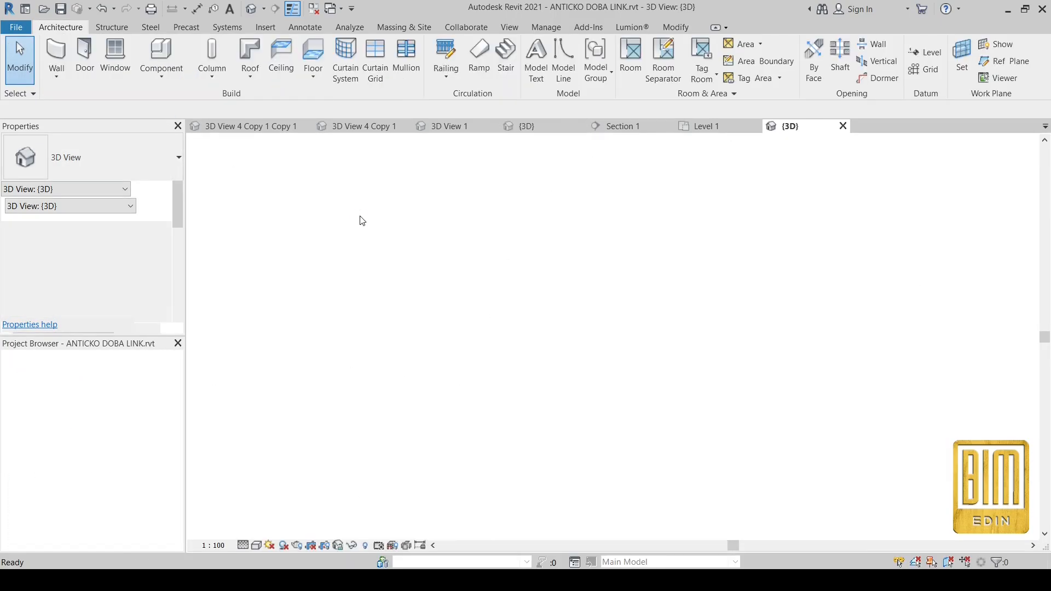
scroll(538, 276, up, 4)
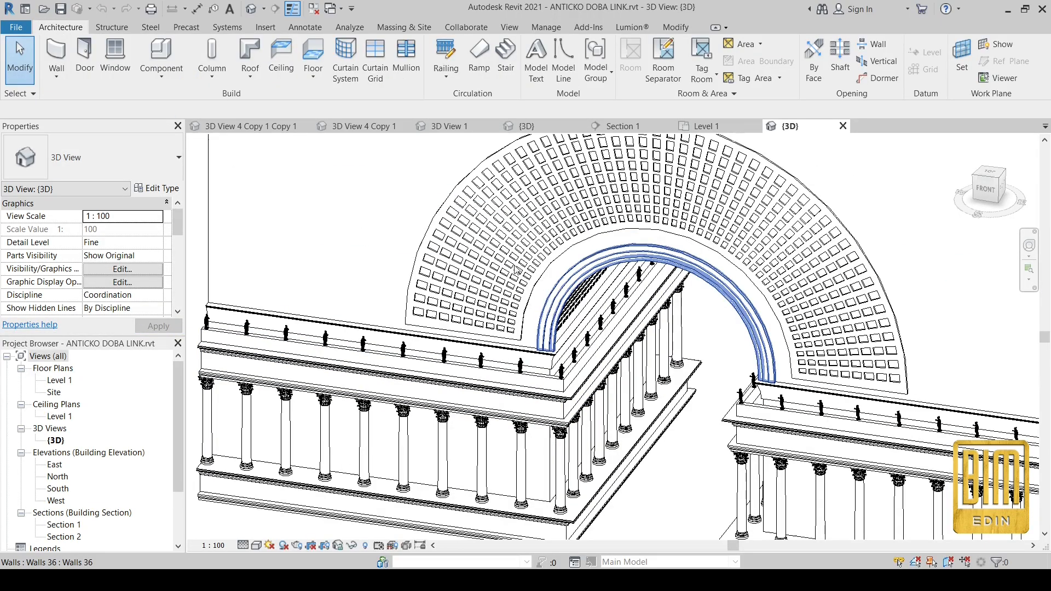
Step: Close the inactive views so only one 3D view of each open project remains
key(v)
key(v)
click(537, 59)
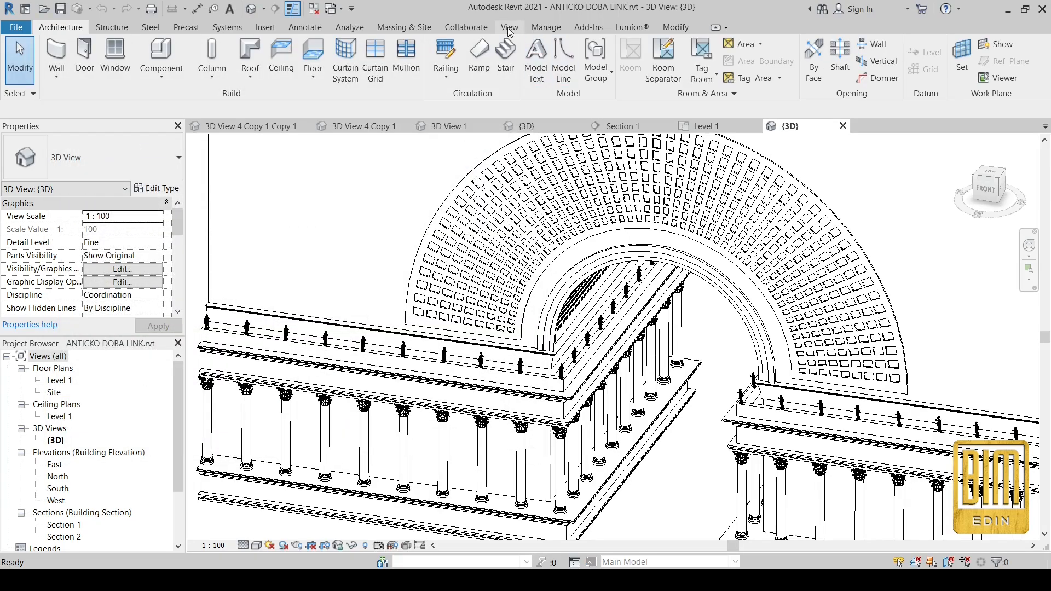
click(509, 27)
click(893, 59)
Step: Copy the carved ornament band from the 3D view of ANTICKO DOBA FINAL to the clipboard
click(224, 128)
click(660, 289)
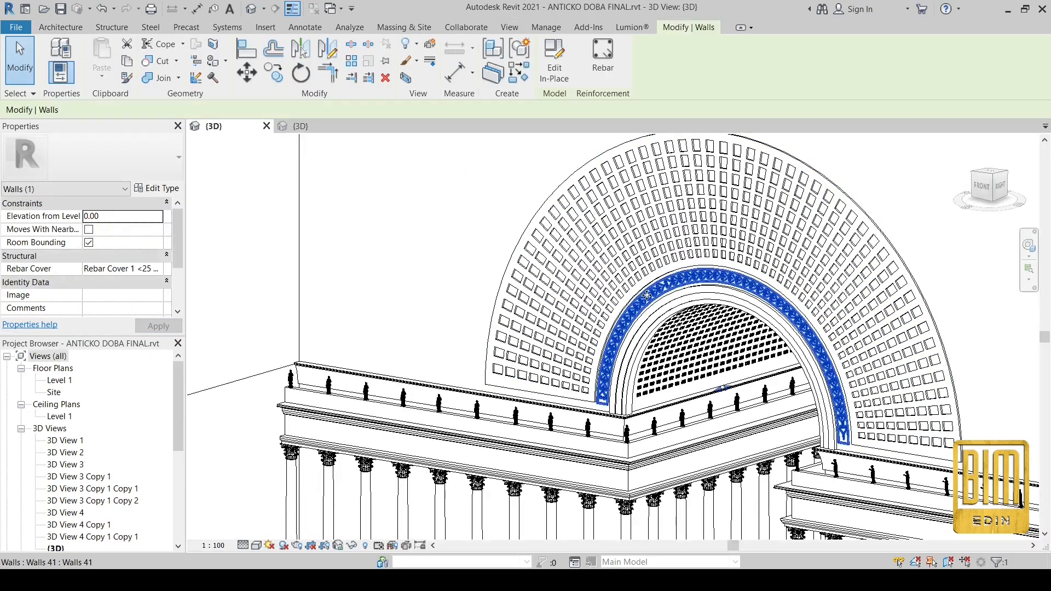
scroll(673, 293, up, 5)
click(126, 66)
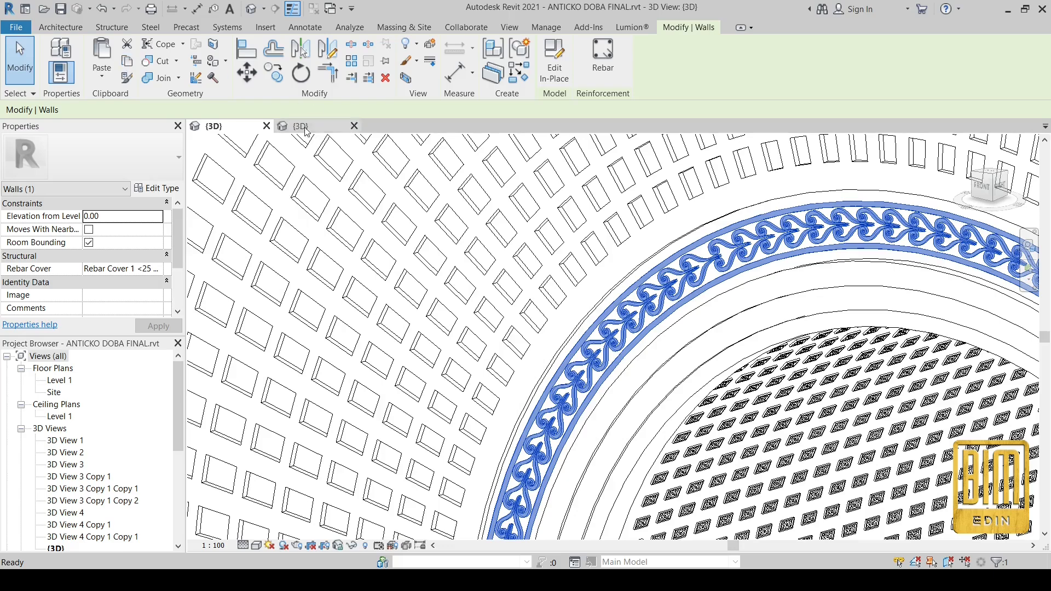
Step: Paste the copied ornament band into the ANTICKO DOBA LINK 3D view, aligned to the selected level
click(301, 125)
click(676, 27)
click(101, 68)
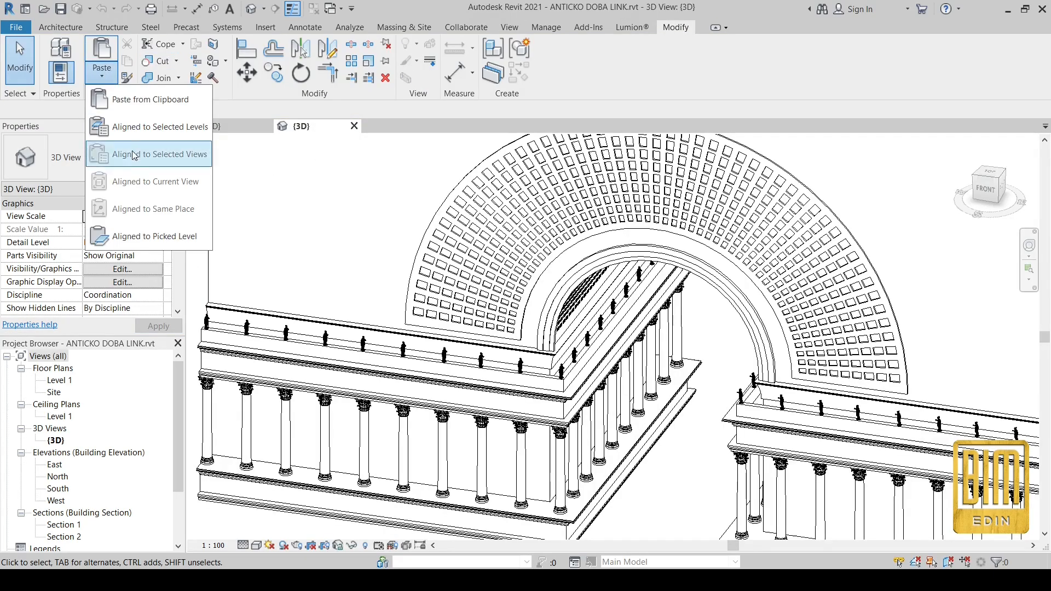
click(148, 127)
click(569, 383)
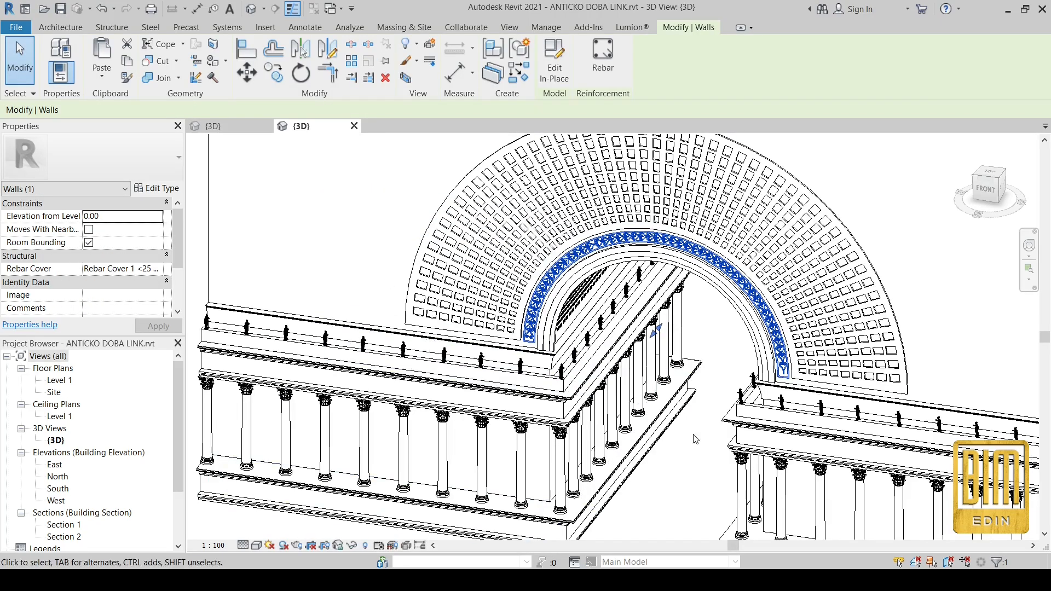
click(698, 463)
Step: Edit two end columns of vault ornaments in place and cut the leftover block in their fourth row from below with the void
shift+middle_drag(685, 475, 679, 399)
scroll(568, 360, up, 2)
scroll(568, 361, down, 3)
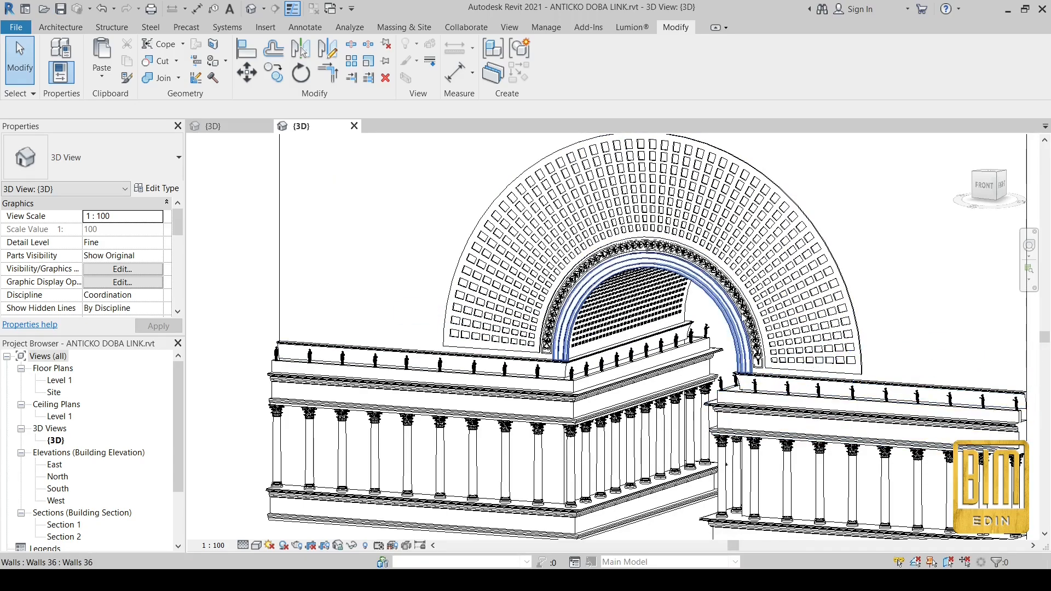
scroll(584, 318, up, 5)
scroll(584, 318, down, 5)
shift+middle_drag(582, 318, 525, 366)
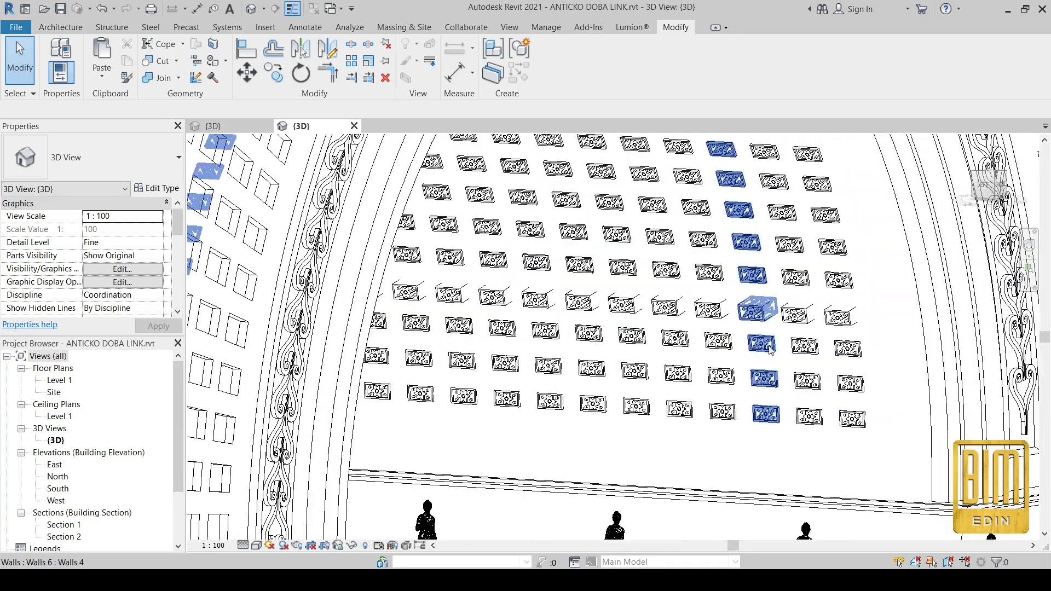
click(671, 303)
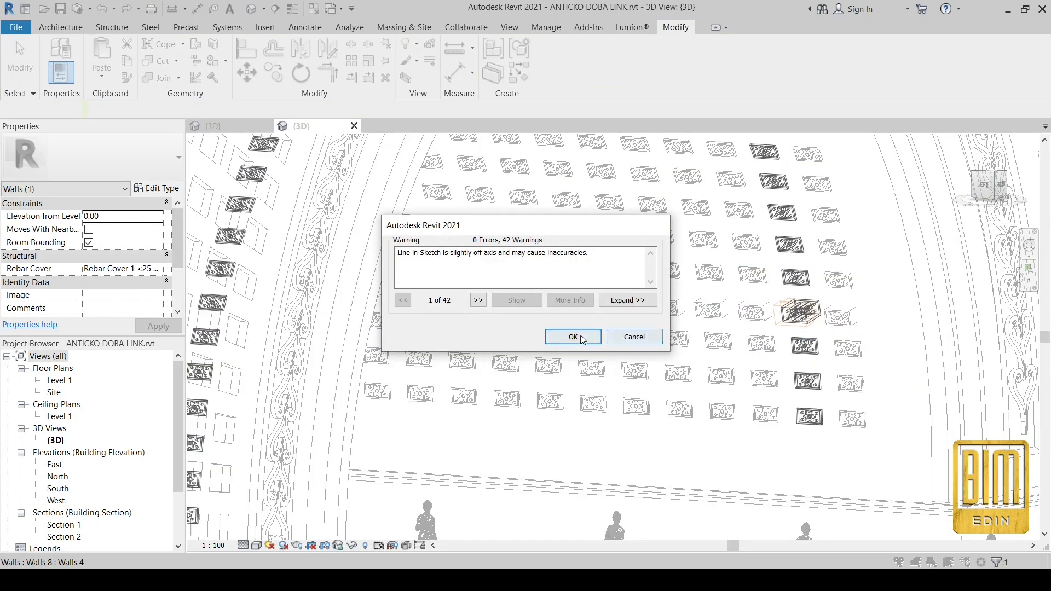
click(591, 333)
click(170, 53)
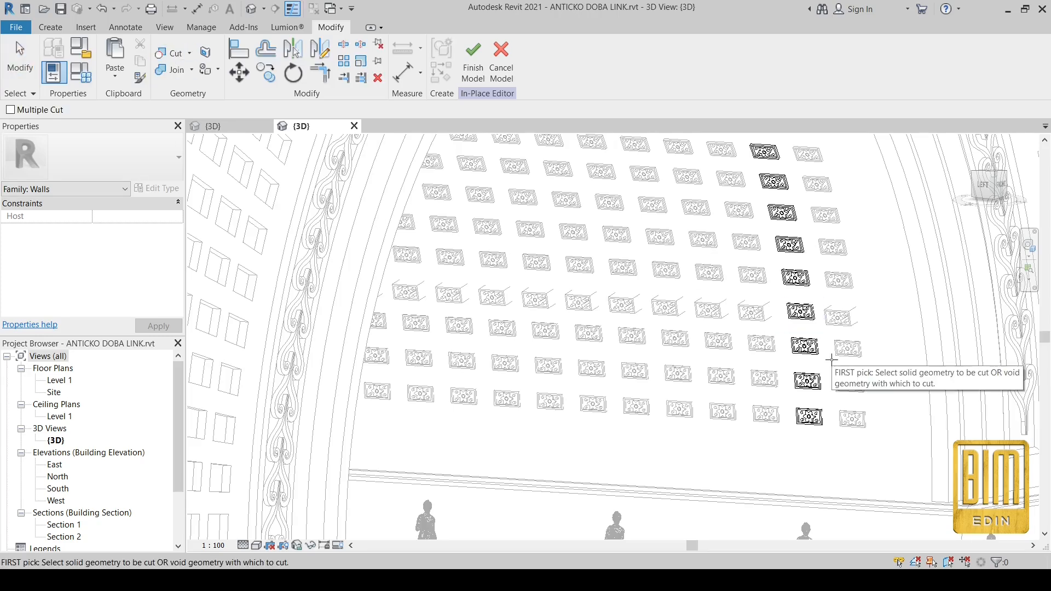
click(473, 61)
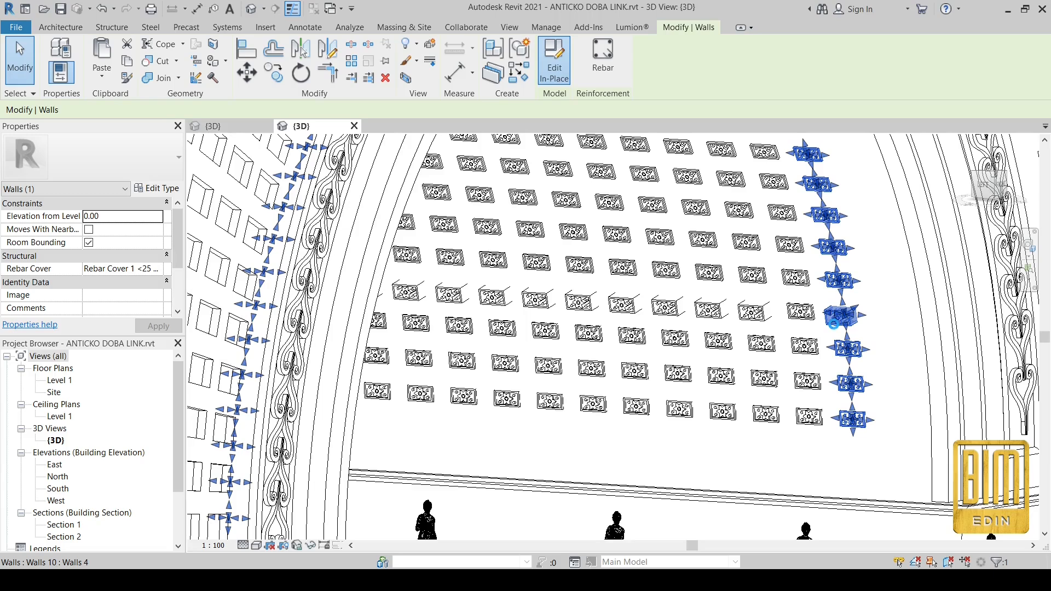
click(555, 61)
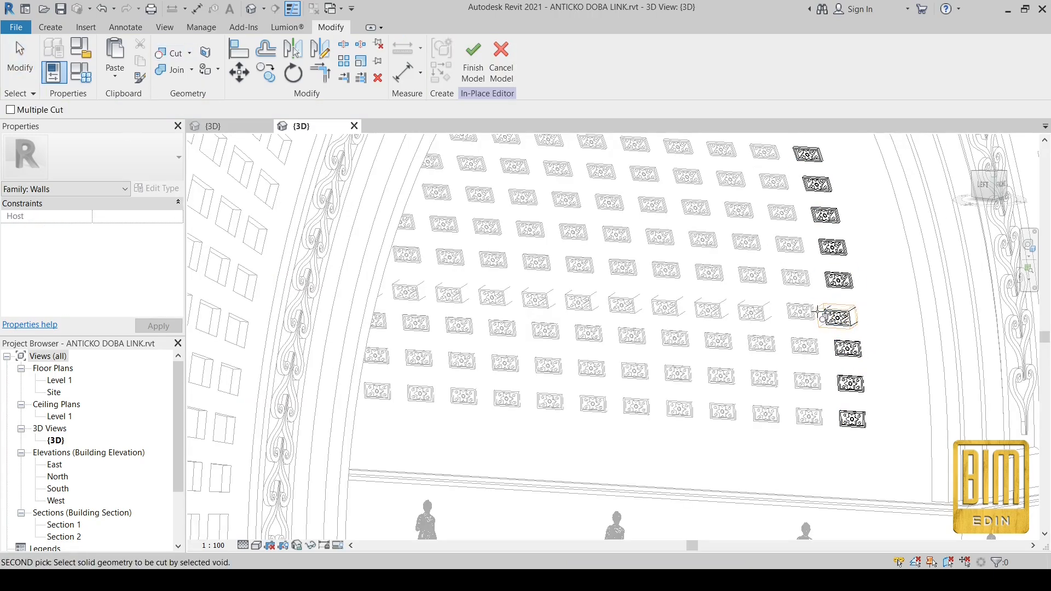
click(833, 322)
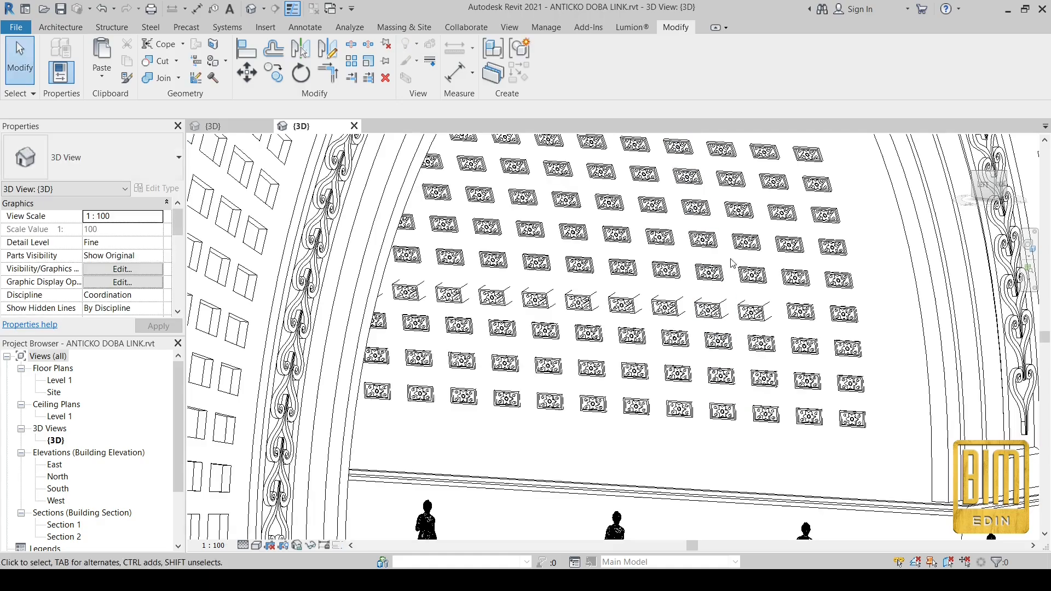
Step: Continue correcting the leftover fourth-row block in the next ornament columns along the vault
shift+middle_drag(717, 251, 741, 267)
click(740, 267)
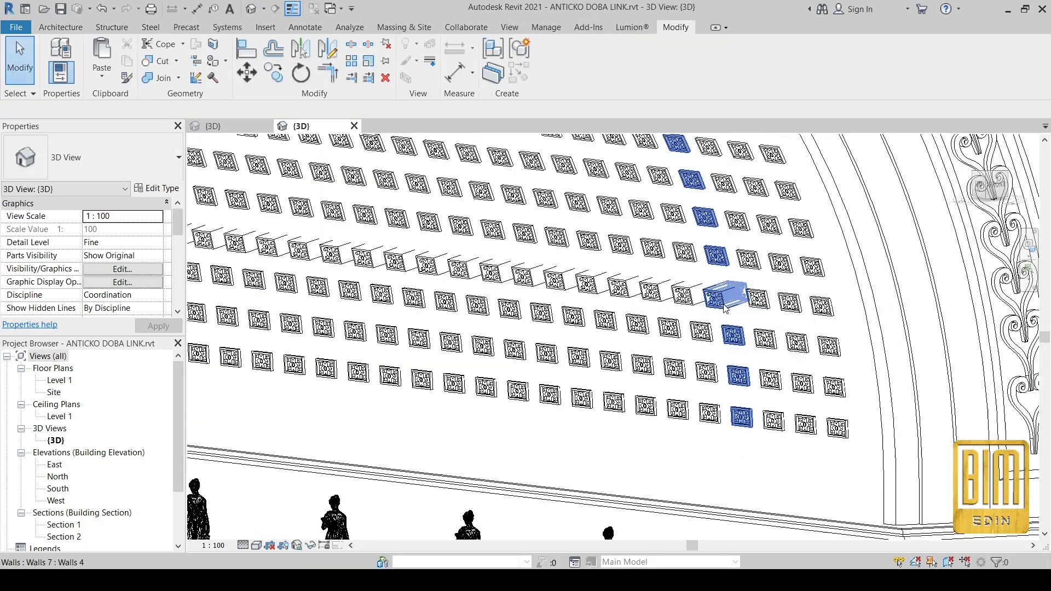
click(696, 302)
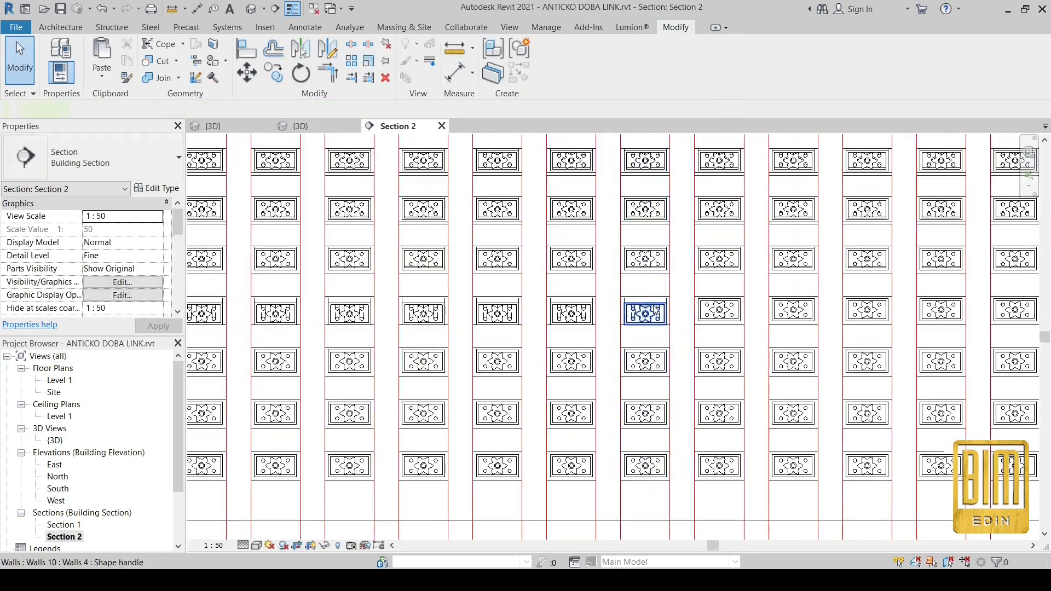
Step: Delete the remaining ornament columns with uncut fourth-row blocks in Section 2, keeping the six corrected columns
click(655, 310)
ctrl+click(579, 312)
ctrl+click(505, 312)
ctrl+click(430, 312)
ctrl+click(357, 312)
ctrl+click(283, 312)
ctrl+click(209, 312)
scroll(385, 331, down, 5)
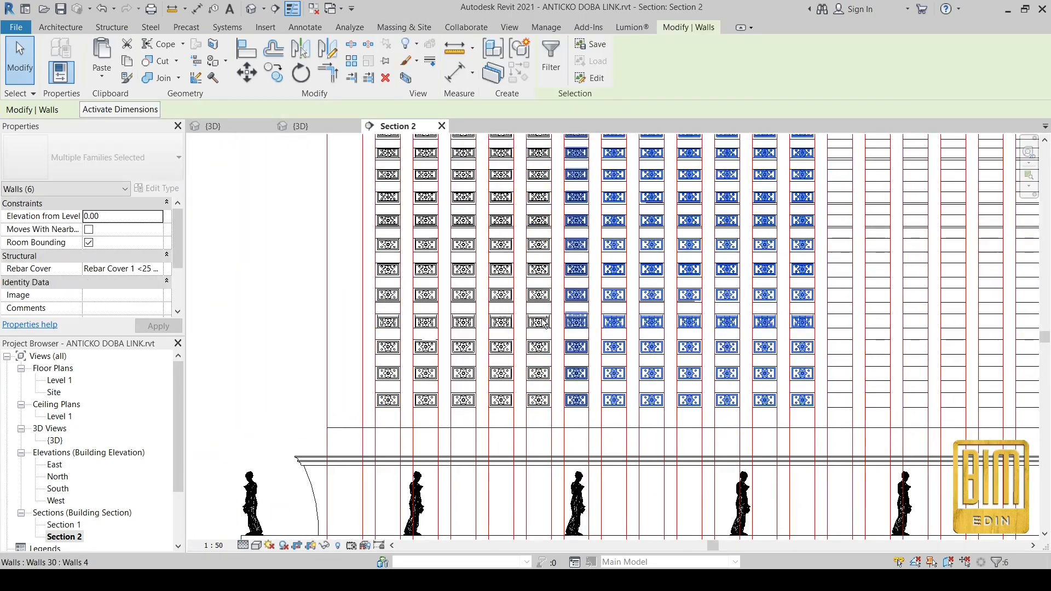
right_click(477, 169)
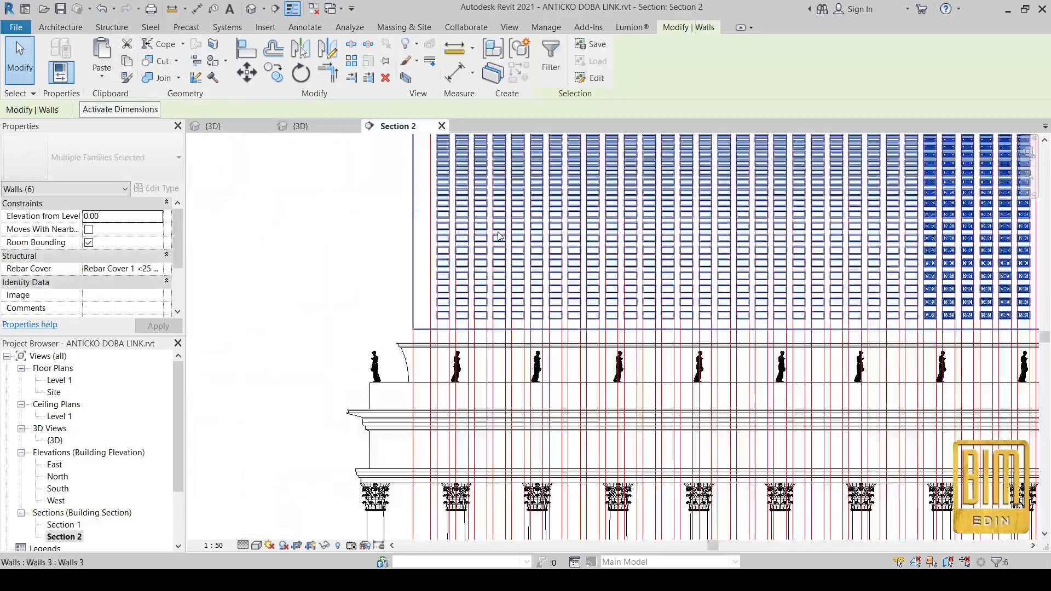
Step: Copy the six corrected ornament columns repeatedly along the vault, using multiple copies, to refill the empty coffers
scroll(758, 317, up, 3)
key(c)
key(o)
click(834, 312)
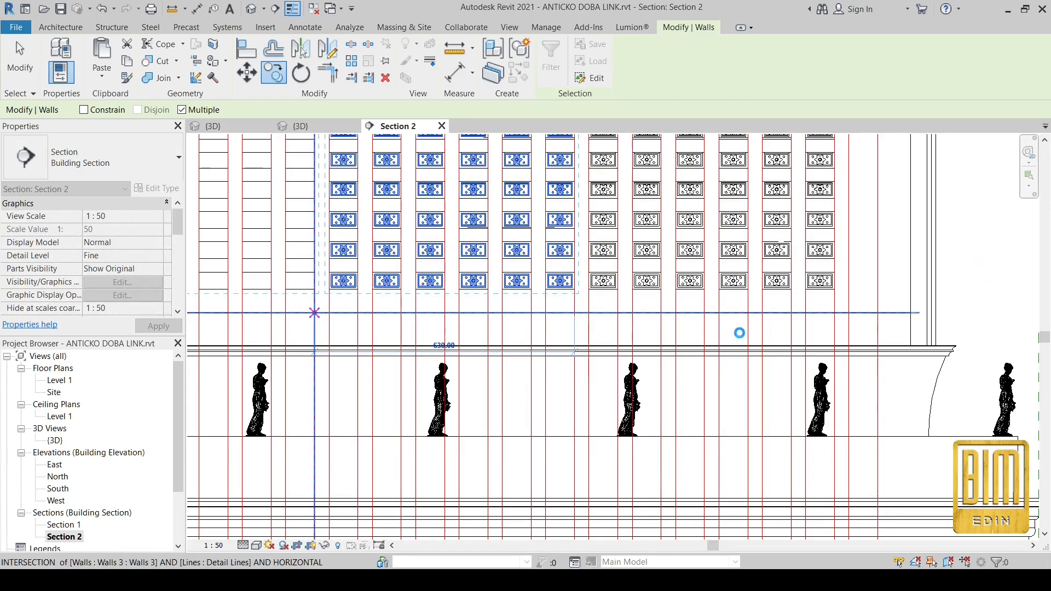
scroll(739, 332, down, 2)
middle_drag(418, 318, 880, 337)
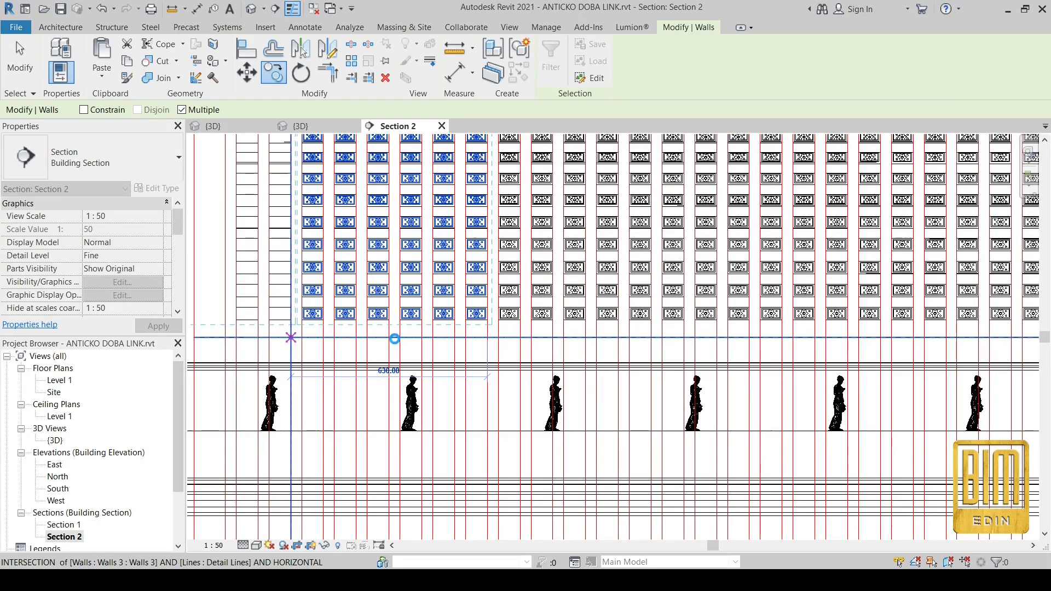
middle_drag(394, 338, 646, 350)
key(Escape)
Step: Delete two surplus copied ornament columns at the end of the vault
click(438, 305)
key(Delete)
click(403, 305)
key(Delete)
Step: Change the section view's visual style and save the link project from its 3D view
click(256, 545)
click(281, 471)
click(312, 127)
scroll(635, 268, down, 5)
click(60, 9)
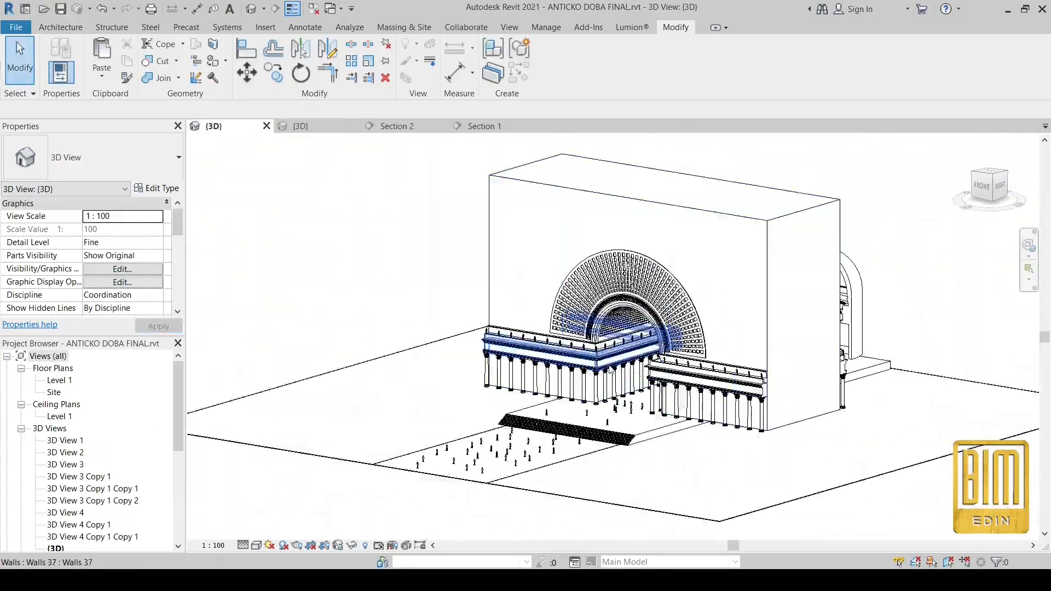
Step: Remove all old vault ornament columns from the coffers in Section 2 of ANTICKO DOBA FINAL
scroll(372, 255, up, 10)
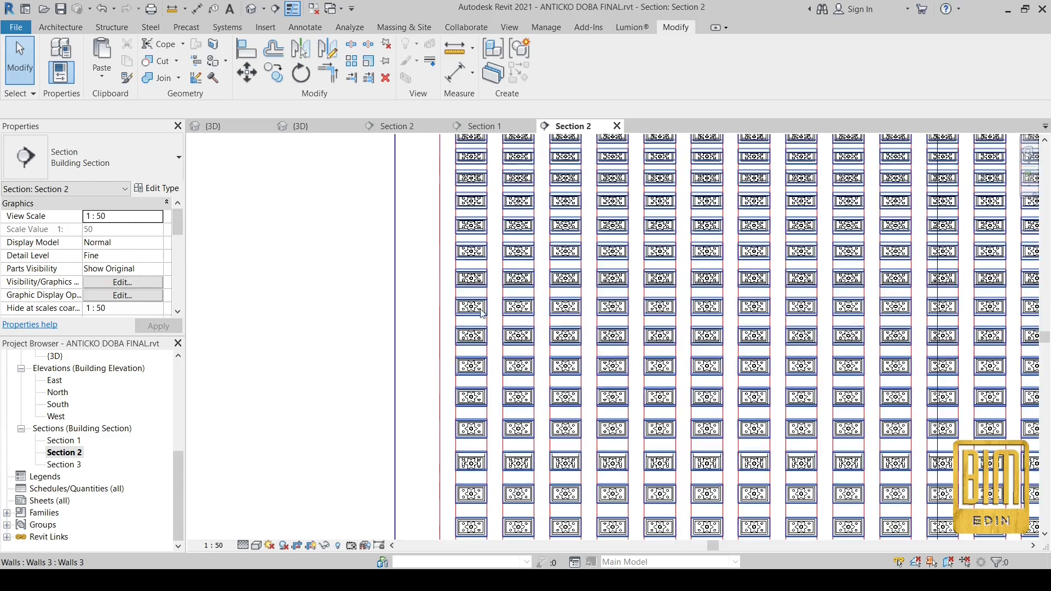
click(682, 305)
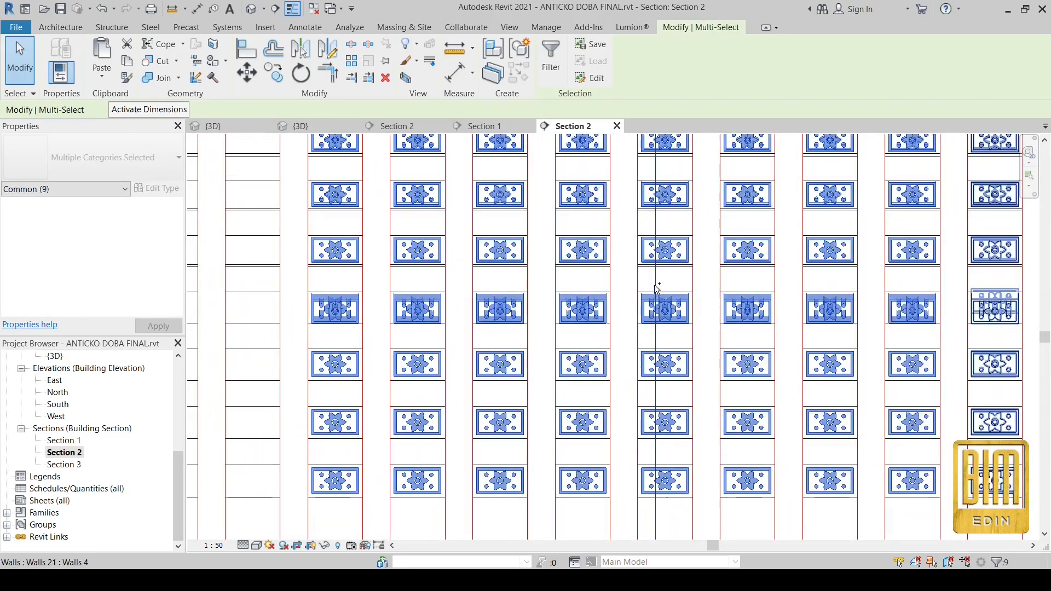
ctrl+click(434, 322)
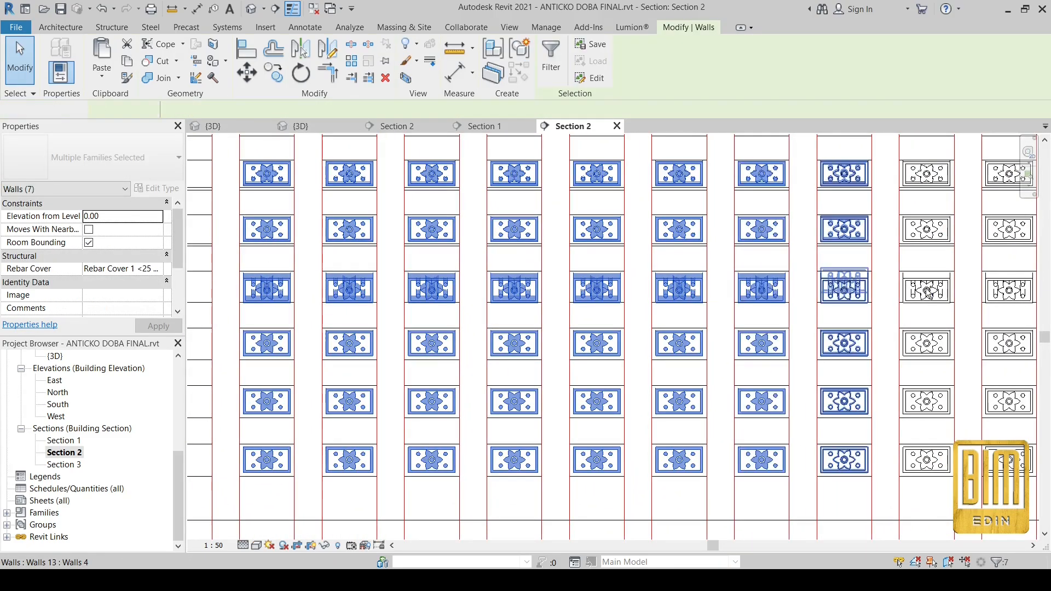
ctrl+click(928, 292)
ctrl+click(1009, 291)
right_click(885, 316)
click(918, 193)
middle_drag(1029, 353, 292, 360)
click(353, 355)
right_click(891, 368)
click(923, 244)
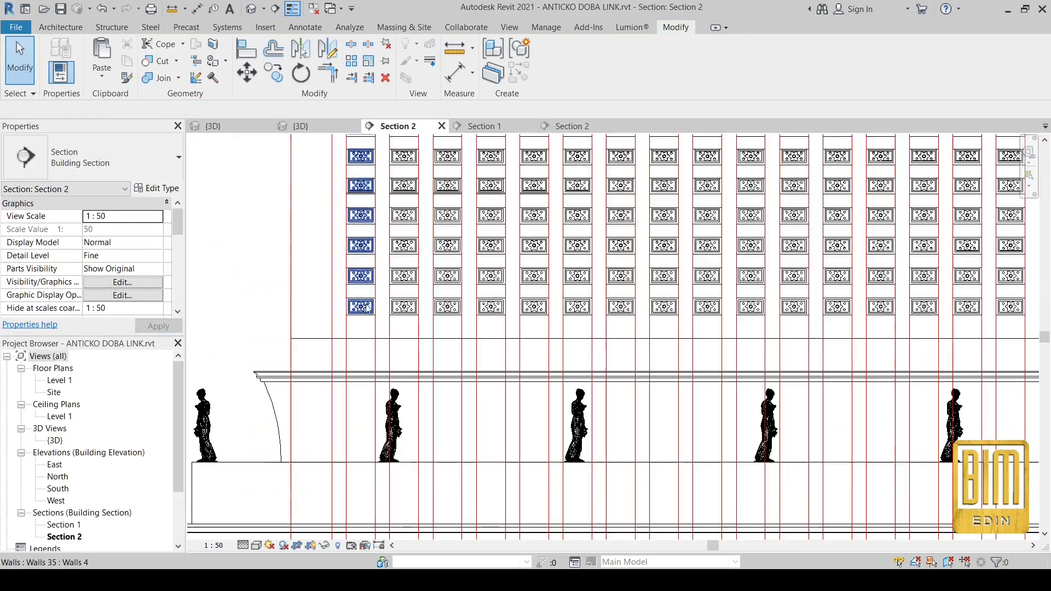
Step: Copy all corrected vault ornament columns from Section 2 of ANTICKO DOBA LINK to the clipboard
ctrl+click(619, 307)
middle_drag(965, 347, 220, 348)
ctrl+click(320, 314)
ctrl+click(526, 309)
ctrl+click(570, 310)
ctrl+click(612, 309)
ctrl+click(656, 310)
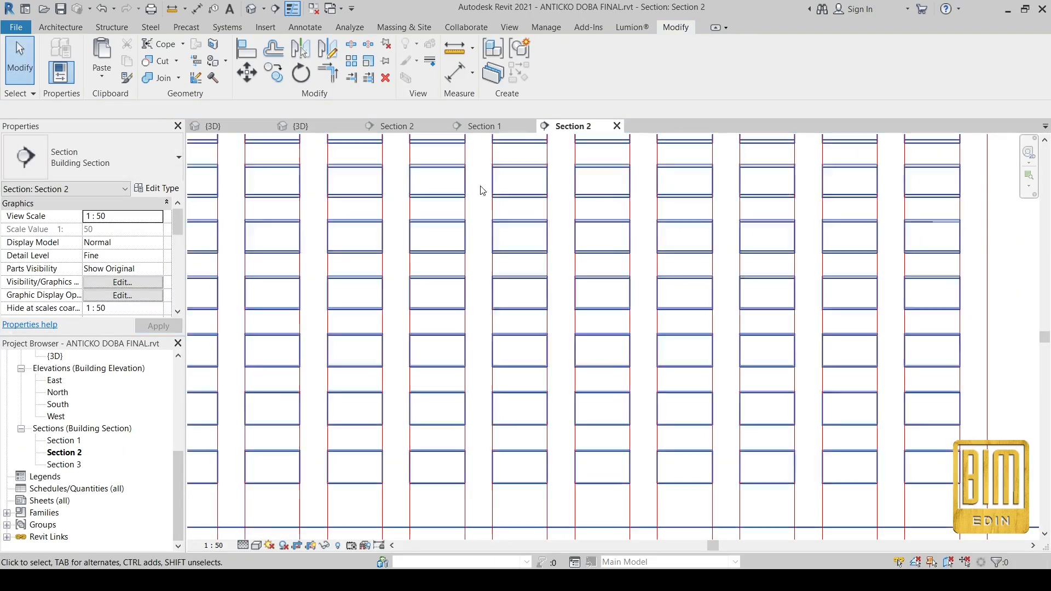
Step: Paste the ornament columns into ANTICKO DOBA FINAL, aligned to the selected level
scroll(320, 180, down, 4)
click(102, 77)
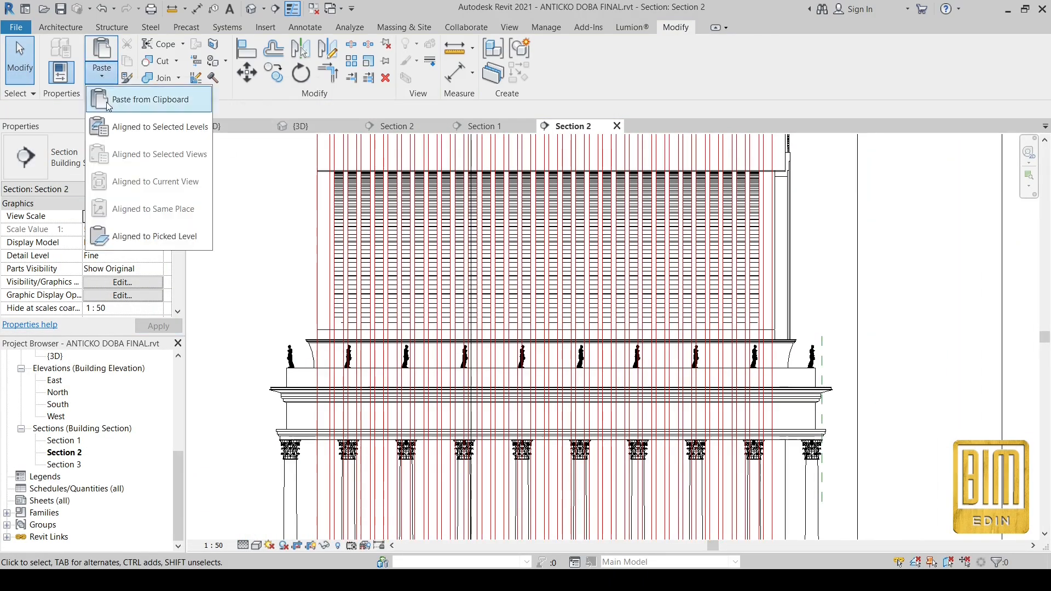
click(118, 124)
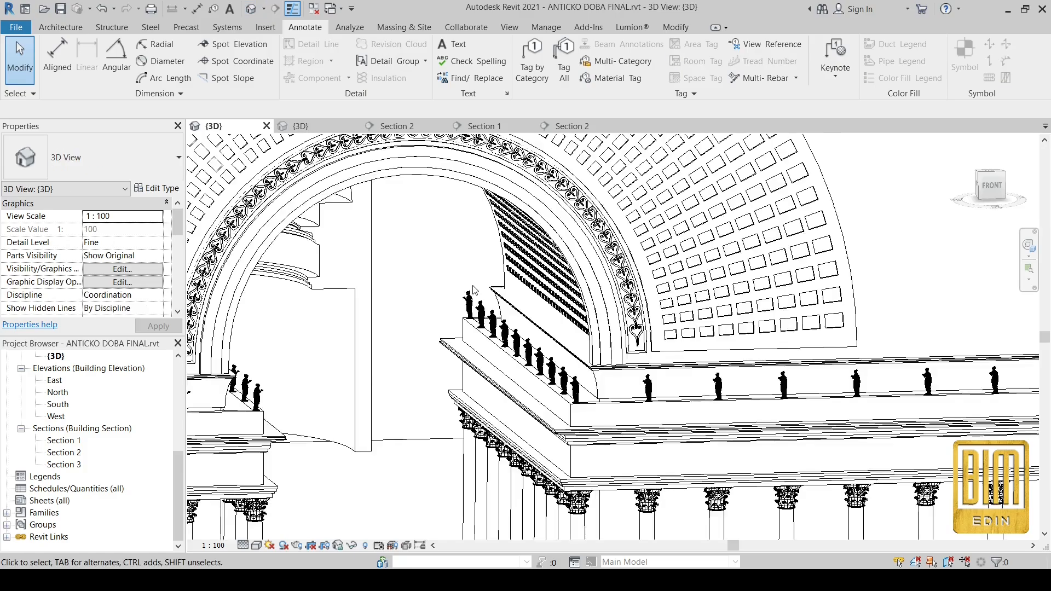
Step: Reveal the hidden elements in the final project's 3D view and unhide the star ornaments of the front arch coffers
scroll(569, 312, up, 5)
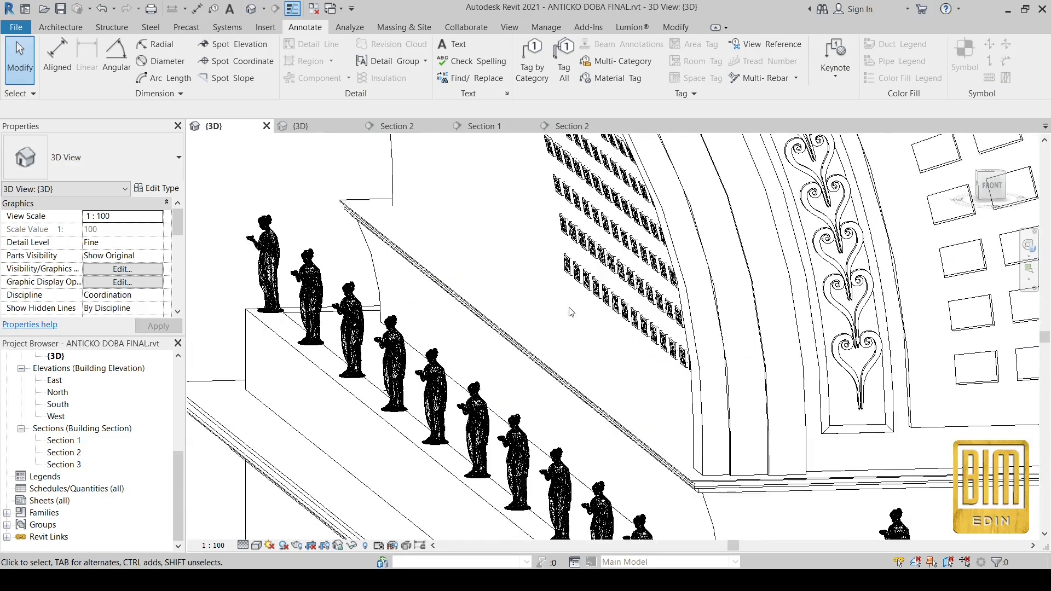
scroll(642, 230, down, 5)
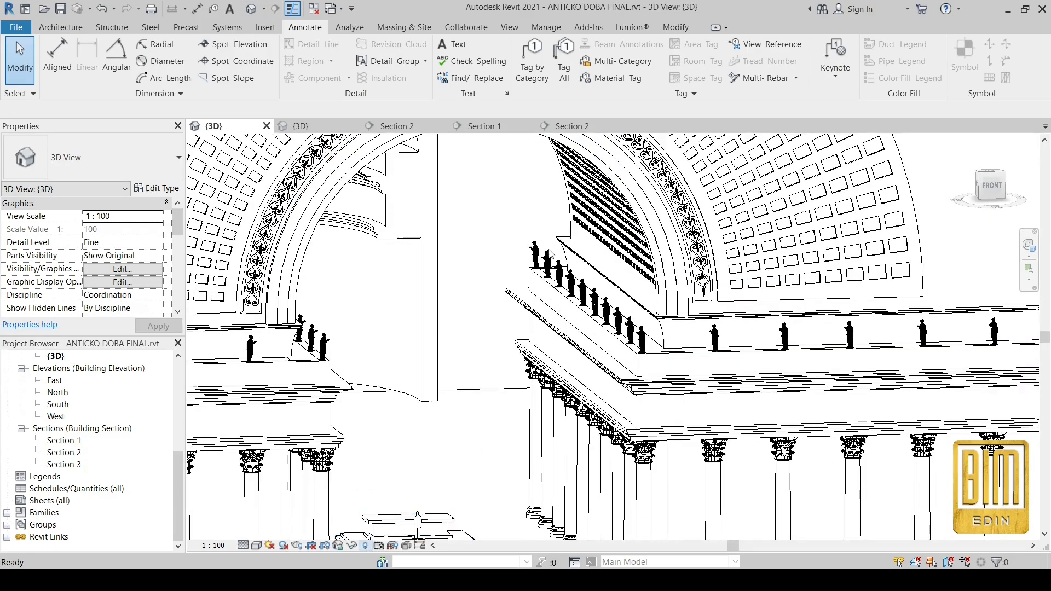
key(r)
key(h)
click(569, 232)
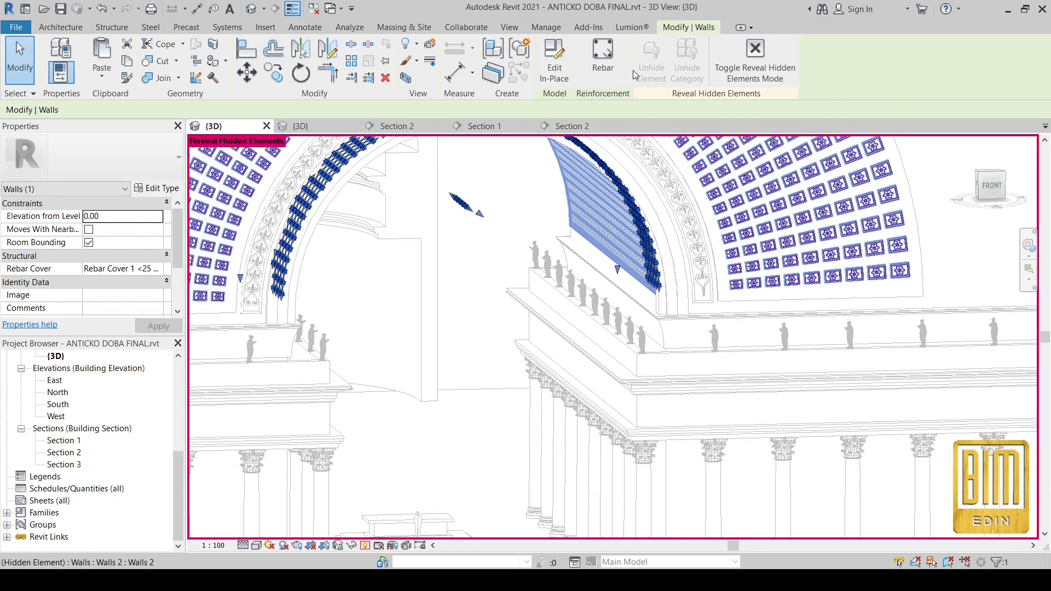
click(471, 256)
key(r)
key(h)
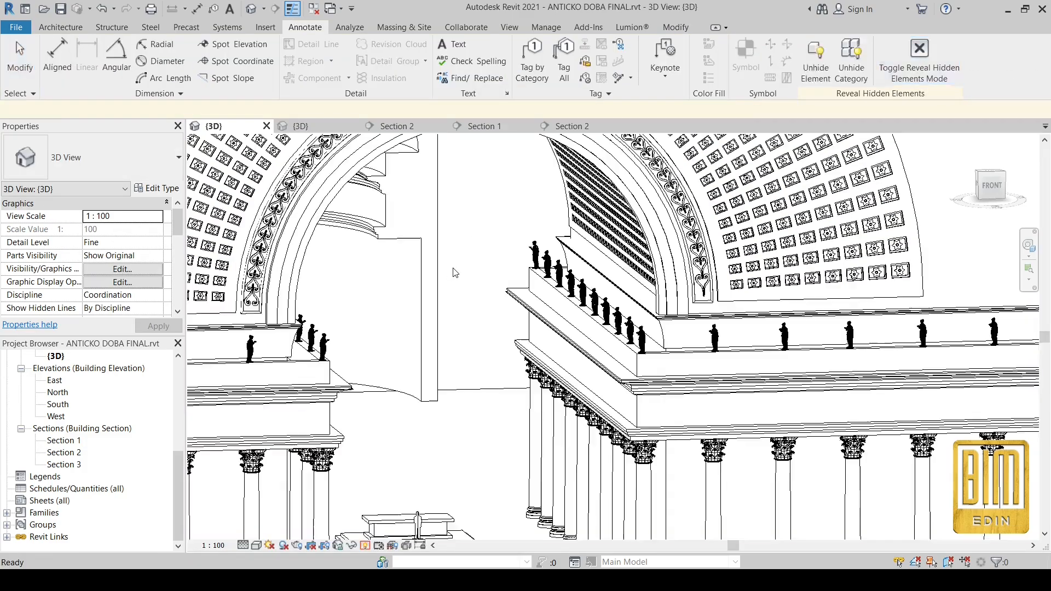
scroll(637, 282, up, 6)
scroll(84, 433, up, 3)
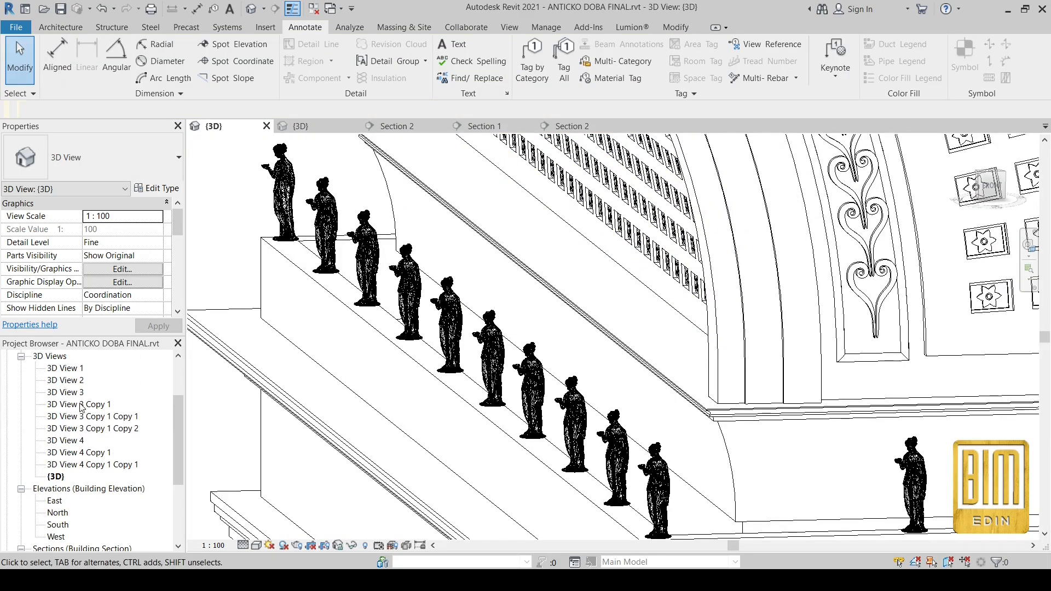
Step: Open 3D View 1 of the final project and close every other view, including those of the link project
double_click(68, 373)
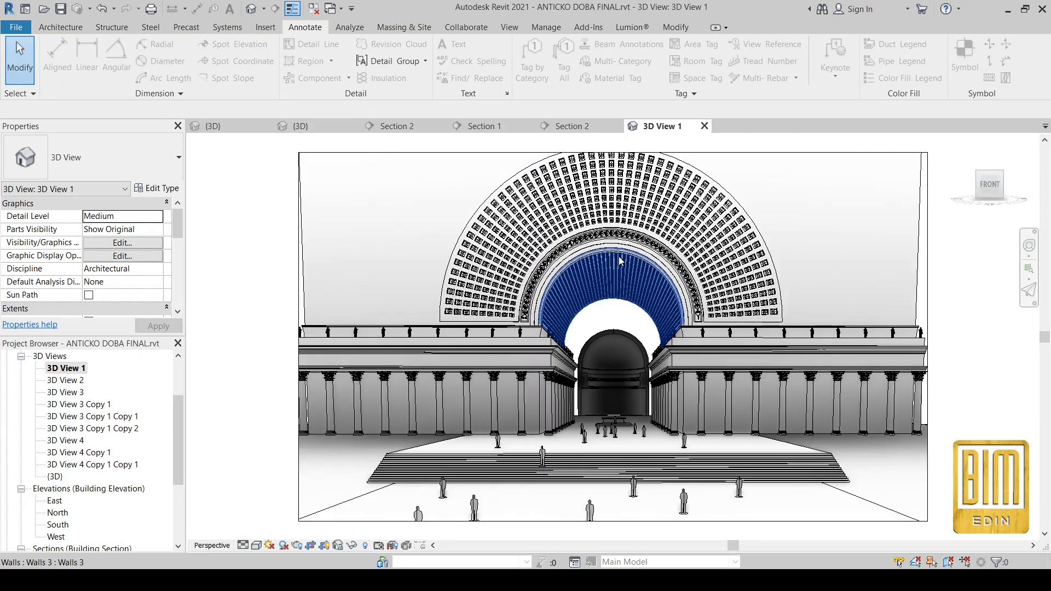
click(510, 27)
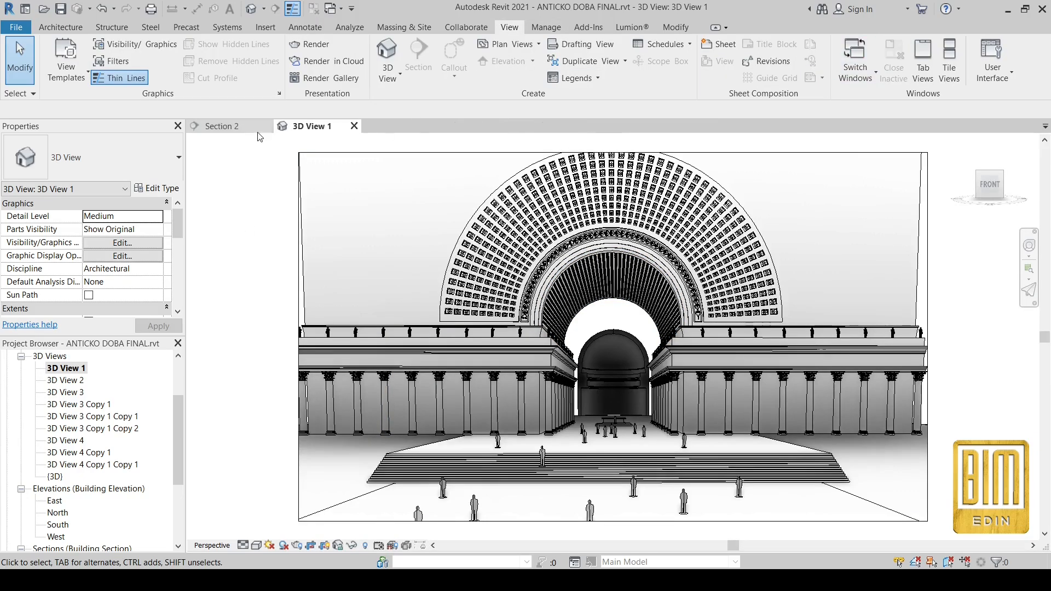
click(266, 126)
Step: Reload the ANTICKO DOBA LINK.rvt link in the final project and check it in 3D View 1
click(546, 27)
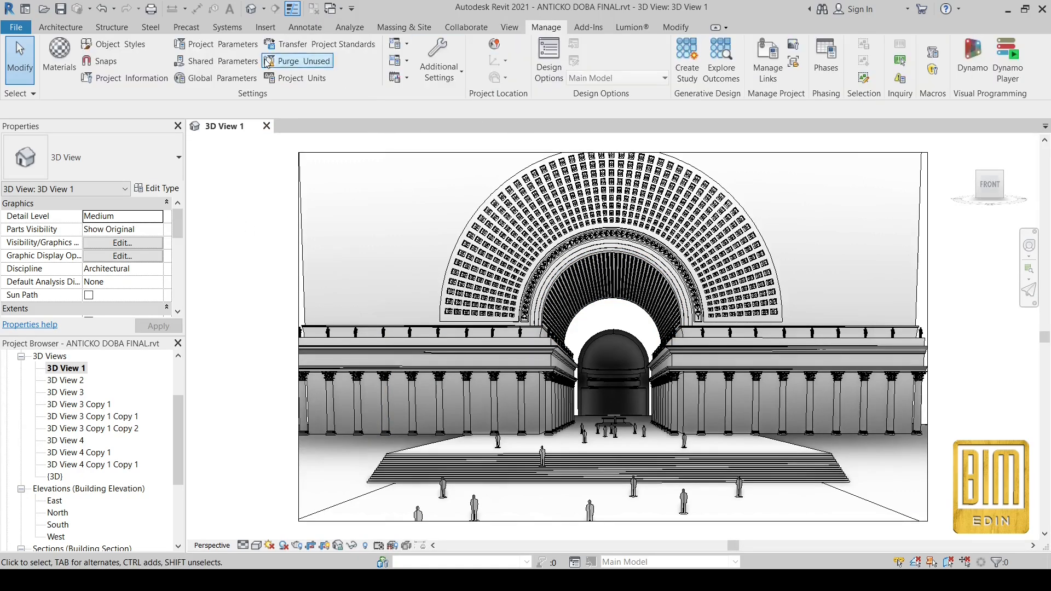
click(761, 73)
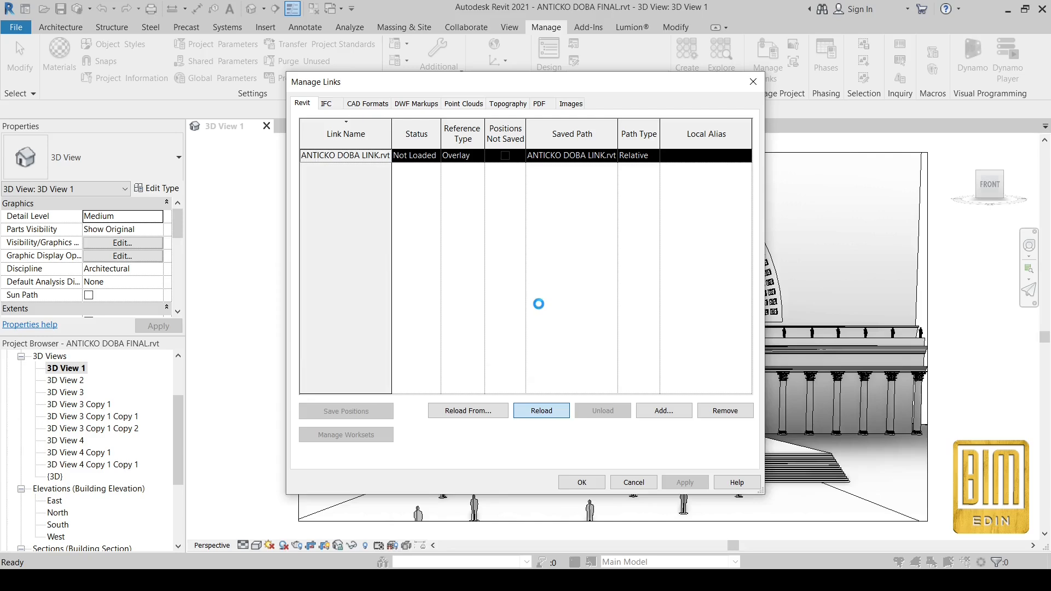
click(582, 482)
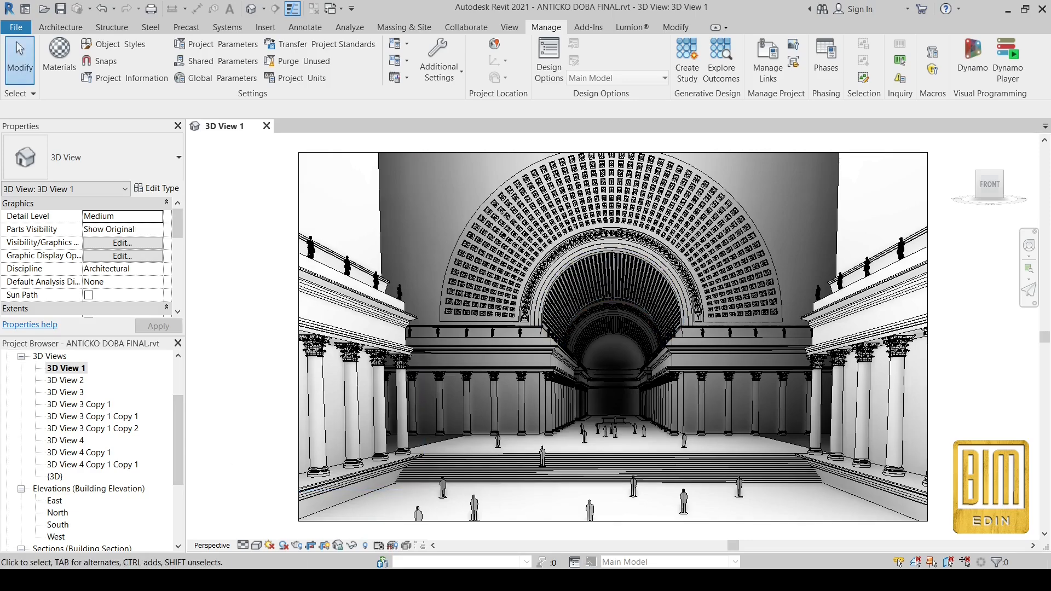
scroll(604, 252, up, 5)
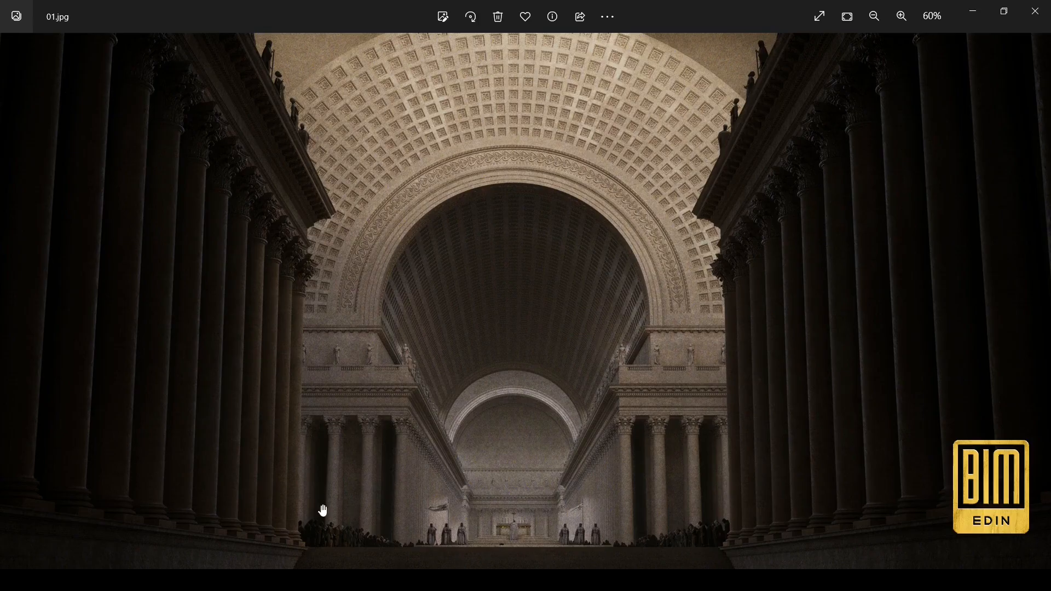
Step: Switch to the reference image 01.jpg and examine the inner vault, arch ornament and columns up close
scroll(738, 104, up, 2)
scroll(73, 104, down, 3)
scroll(582, 415, up, 3)
scroll(619, 158, up, 1)
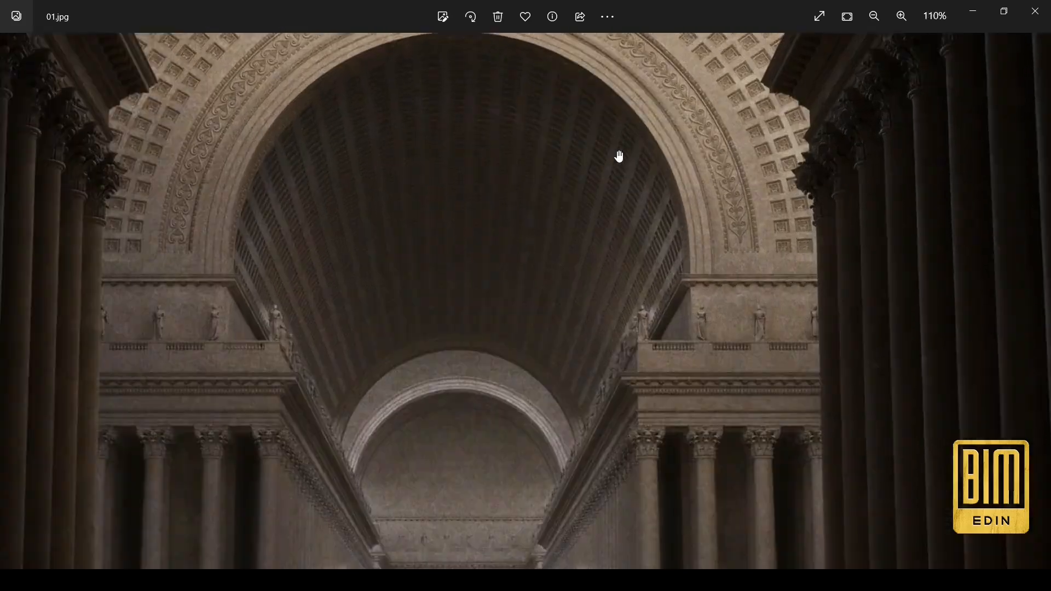
Step: Switch back to the Revit project ANTICKO DOBA FINAL.rvt and unload its linked model, checking the arch in 3D View 3
scroll(650, 185, down, 2)
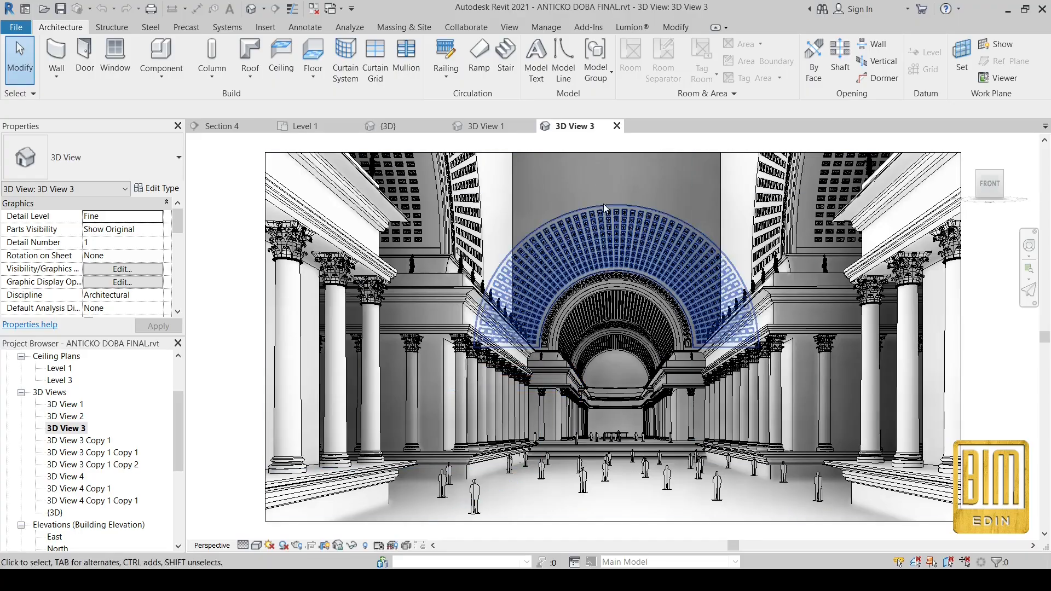
click(546, 27)
click(766, 55)
click(603, 411)
click(556, 318)
scroll(591, 309, up, 3)
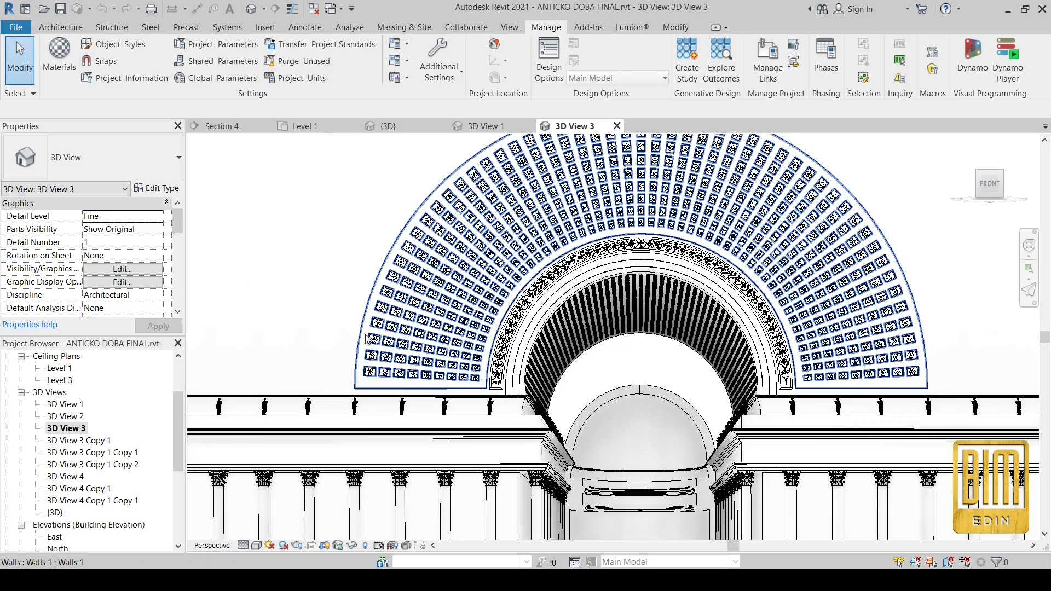
Step: Open the default {3D} view of the final project and hide the star ornaments of the front arch coffers in it
click(255, 13)
scroll(448, 236, up, 6)
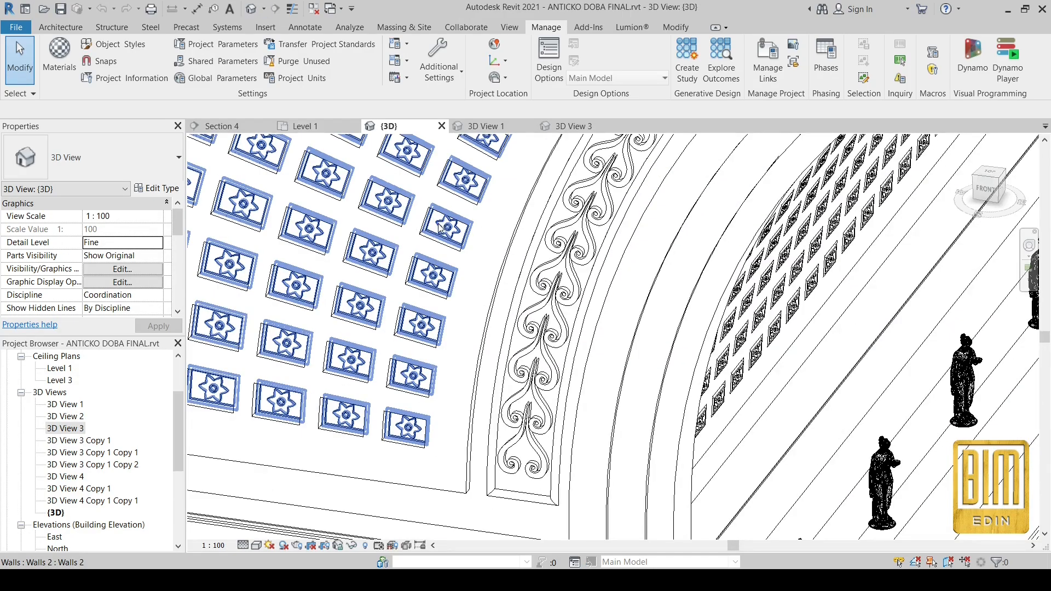
click(440, 223)
right_click(437, 221)
mouse_move(493, 333)
click(624, 335)
click(748, 303)
scroll(748, 303, down, 4)
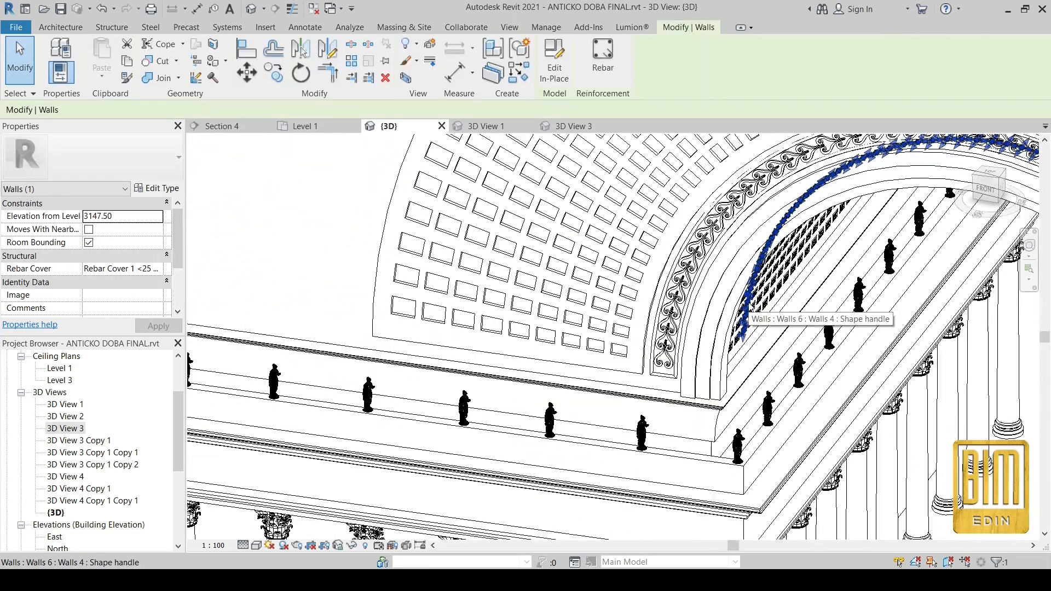
scroll(747, 303, down, 5)
key(Escape)
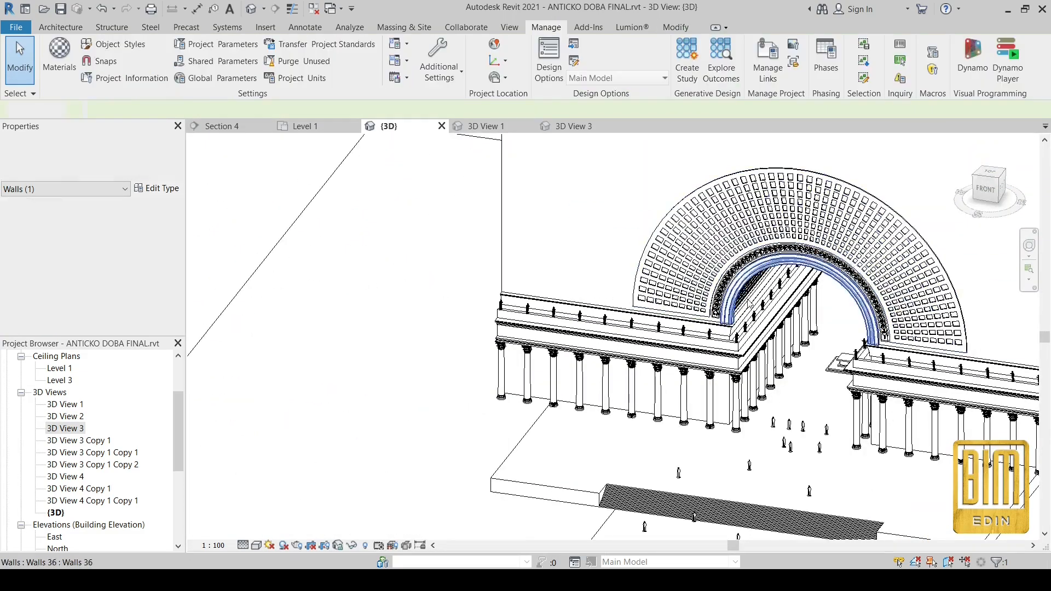
Step: Hide the leaf scroll ornament band of the front arch in the {3D} view
scroll(743, 306, up, 5)
click(698, 271)
right_click(690, 272)
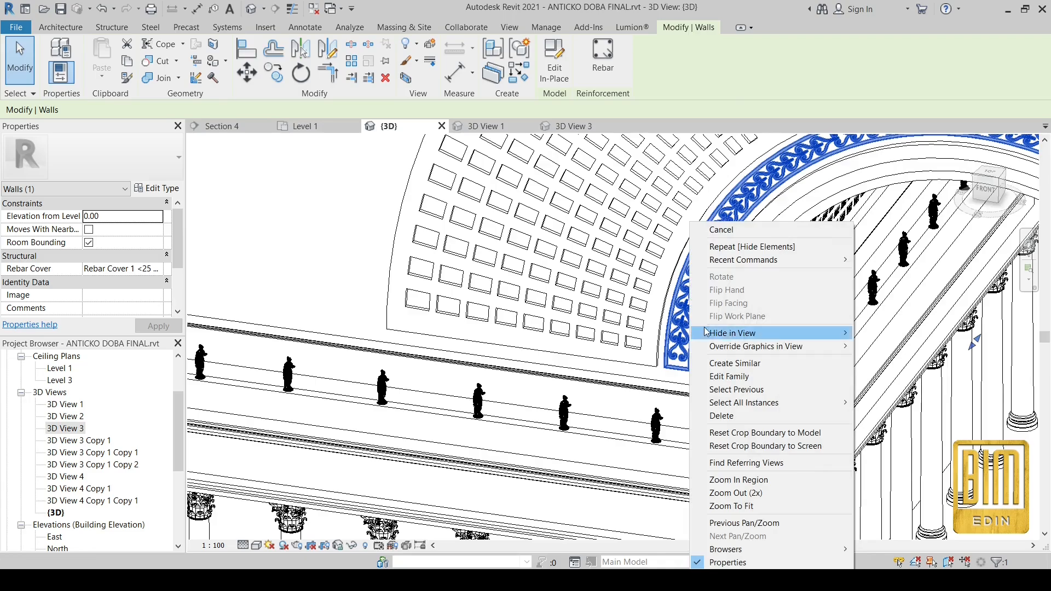
mouse_move(737, 334)
click(874, 334)
scroll(728, 306, down, 5)
shift+middle_drag(814, 429, 807, 281)
scroll(806, 281, down, 4)
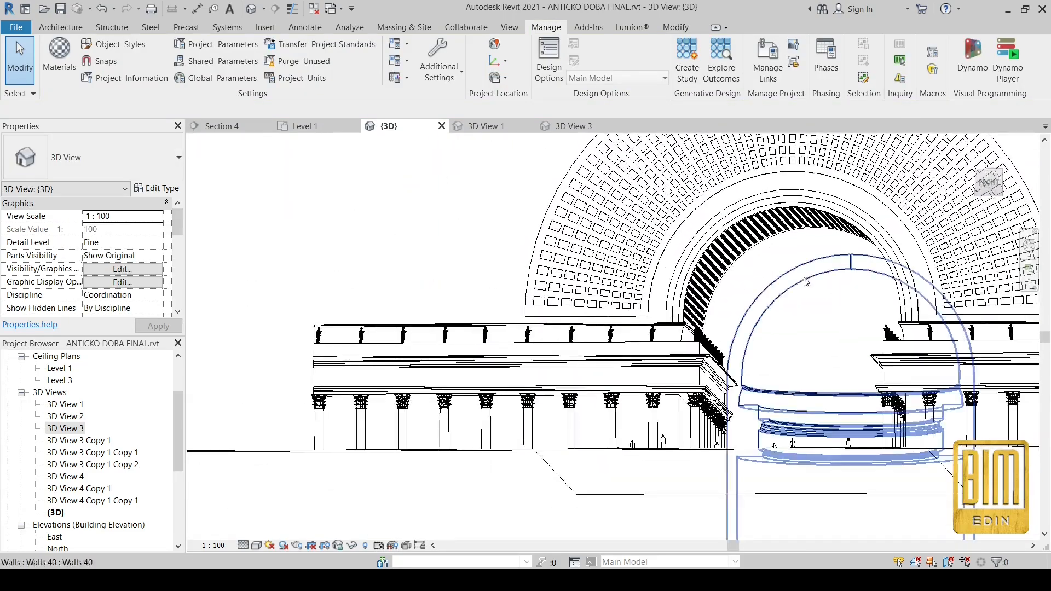
Step: Enable the 3D view's section box and pull its side face inward to cut through the central arch
scroll(134, 242, down, 5)
click(89, 229)
click(842, 302)
drag(856, 308, 607, 308)
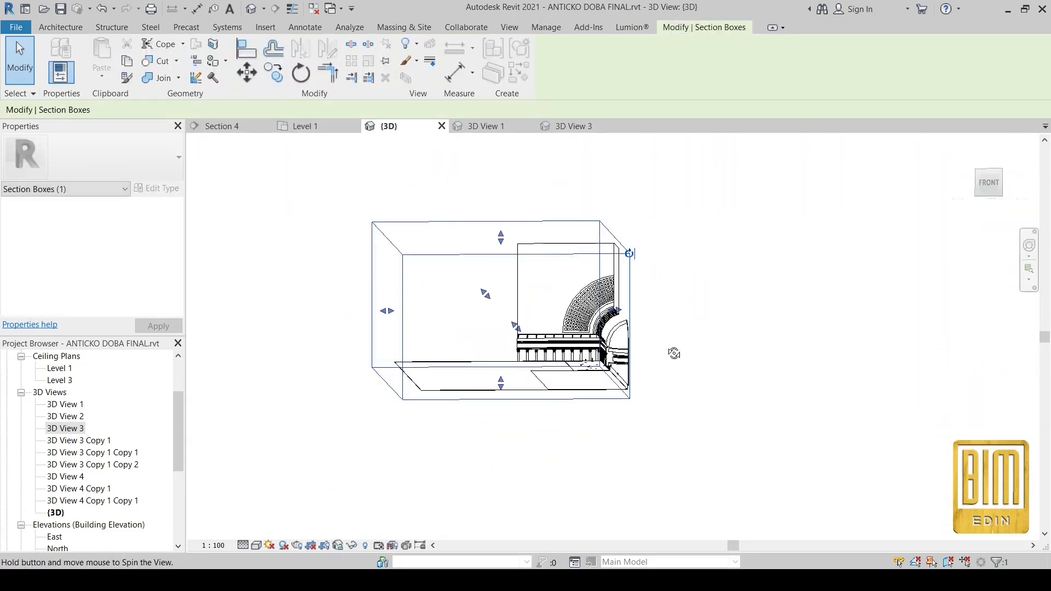
shift+middle_drag(669, 350, 569, 346)
Step: Hide the wall and the coffered barrel vault elements beside the central arch in the 3D view
scroll(596, 356, up, 6)
click(596, 357)
right_click(595, 357)
mouse_move(755, 126)
click(793, 119)
scroll(472, 420, up, 4)
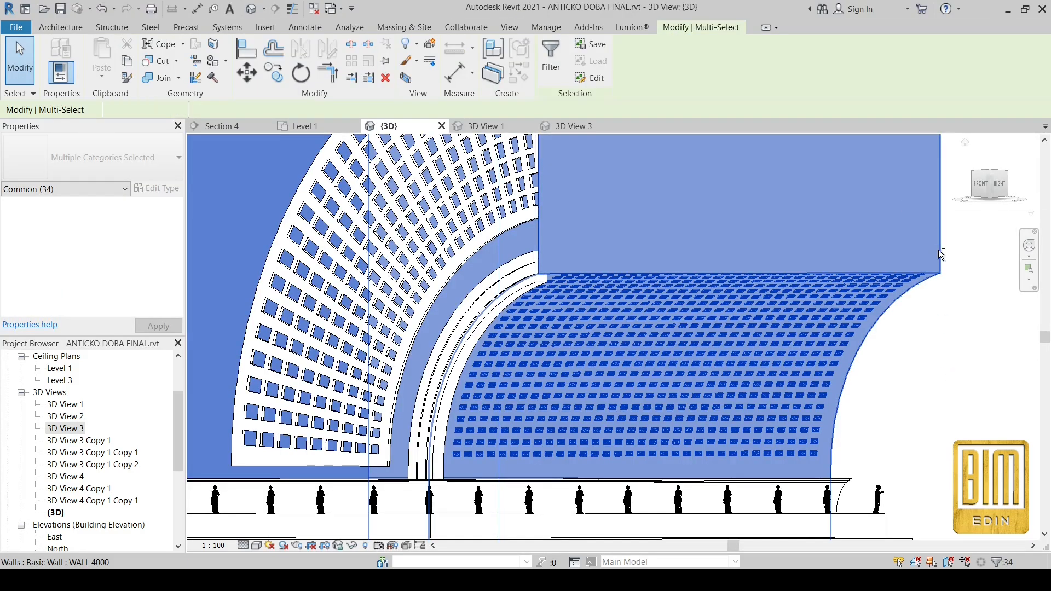
right_click(938, 250)
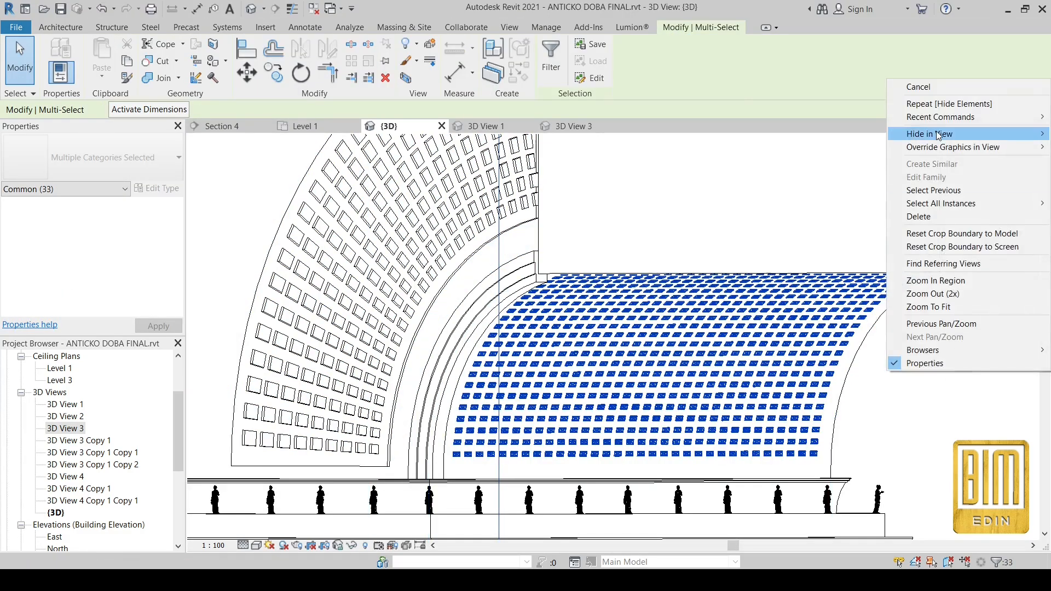
click(793, 134)
scroll(428, 251, up, 5)
click(428, 251)
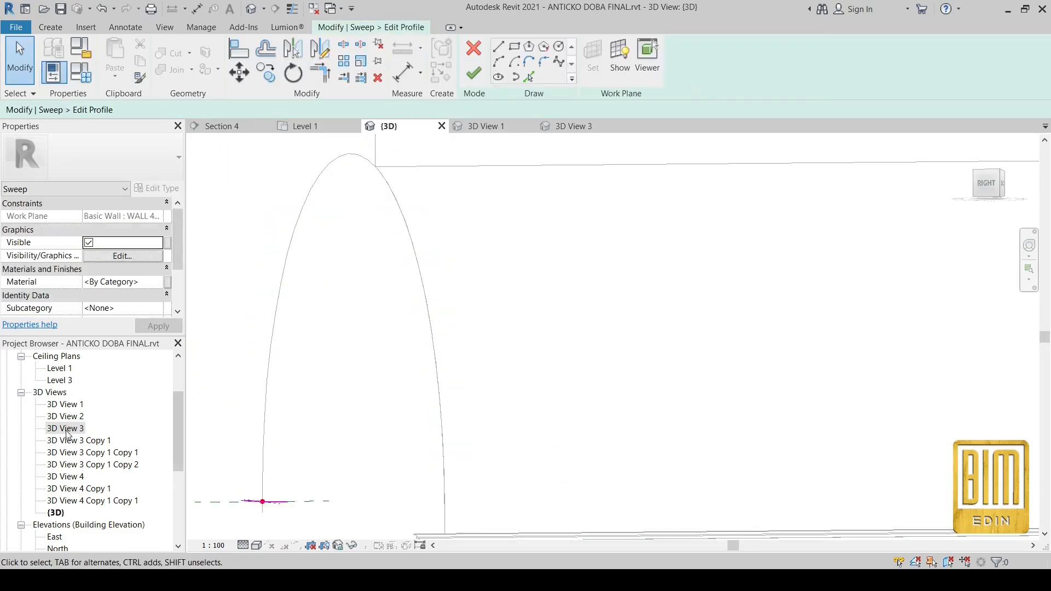
scroll(68, 433, up, 2)
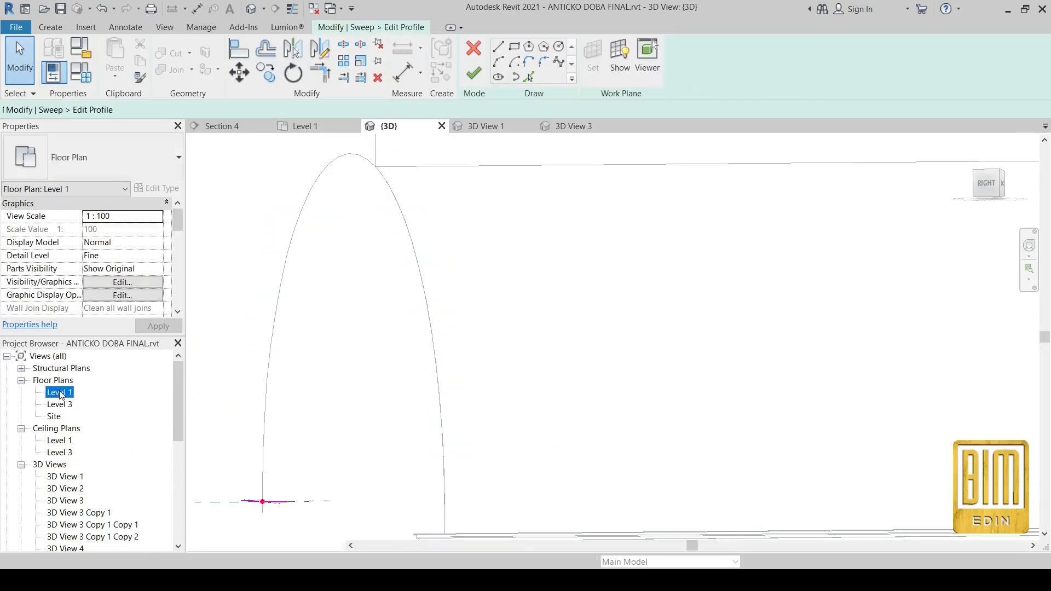
double_click(60, 392)
click(541, 386)
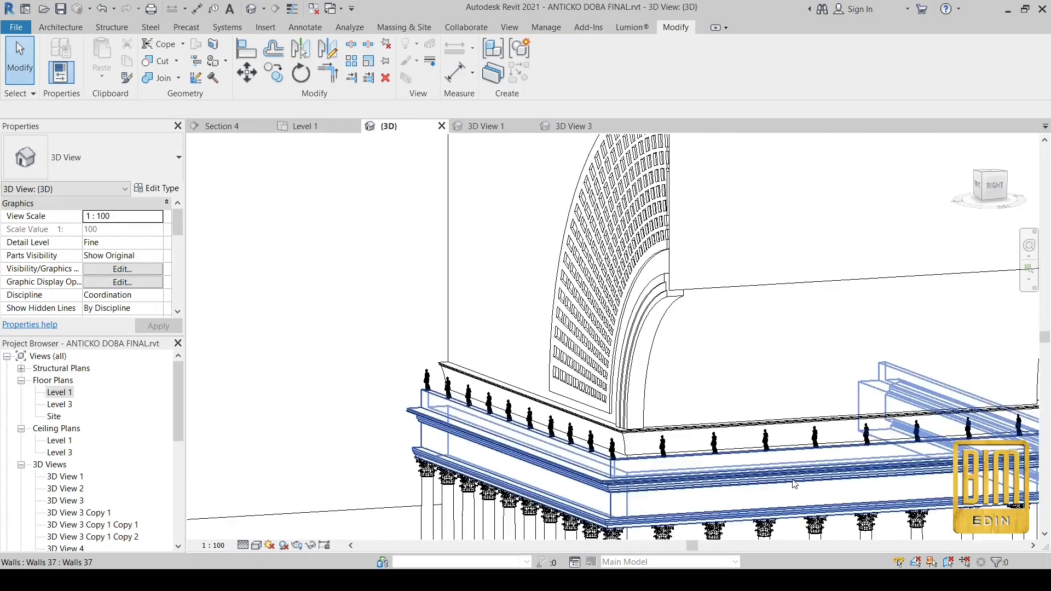
Step: Open the Section 1 view and hide the reference image behind the arch
scroll(629, 411, up, 3)
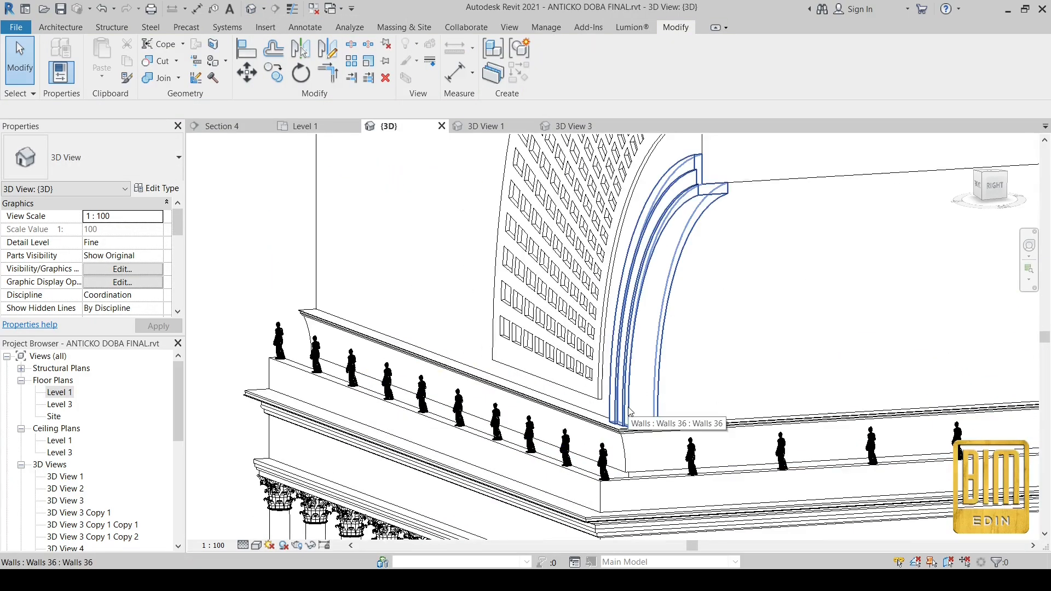
scroll(83, 389, down, 6)
double_click(65, 454)
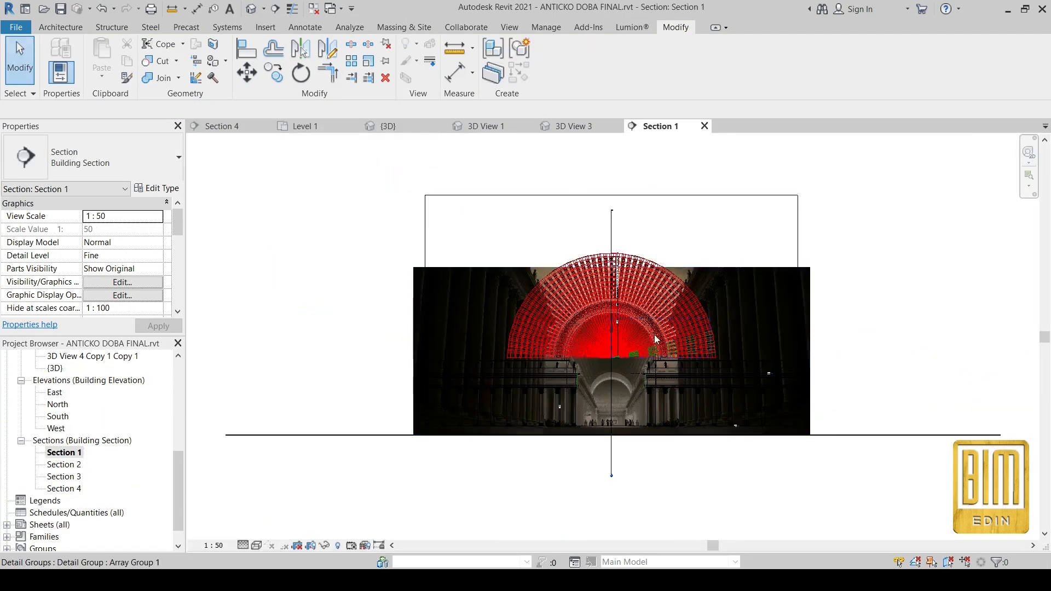
scroll(657, 336, up, 3)
click(767, 262)
right_click(510, 275)
click(660, 331)
scroll(495, 382, up, 3)
scroll(584, 336, down, 2)
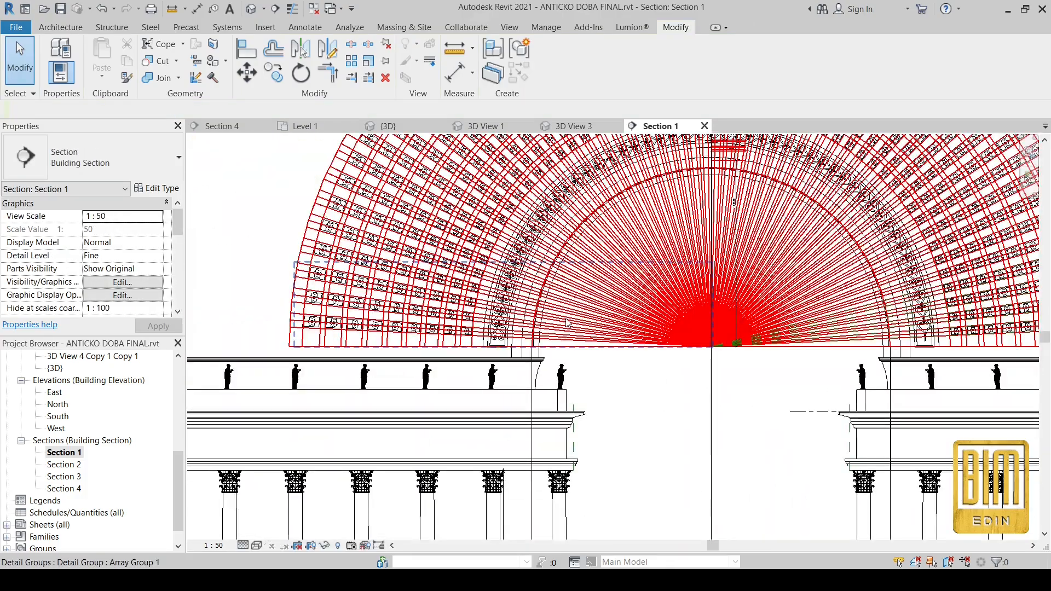
Step: Open the Section 2 view from its section line and toggle the thin lines display
right_click(710, 409)
click(739, 163)
scroll(632, 346, up, 6)
scroll(771, 338, down, 2)
key(t)
key(l)
scroll(746, 329, down, 4)
scroll(736, 220, up, 3)
scroll(678, 278, down, 4)
Step: Select across the vault in Section 2, filter the selection to walls, and hide those elements in the view
drag(703, 257, 365, 301)
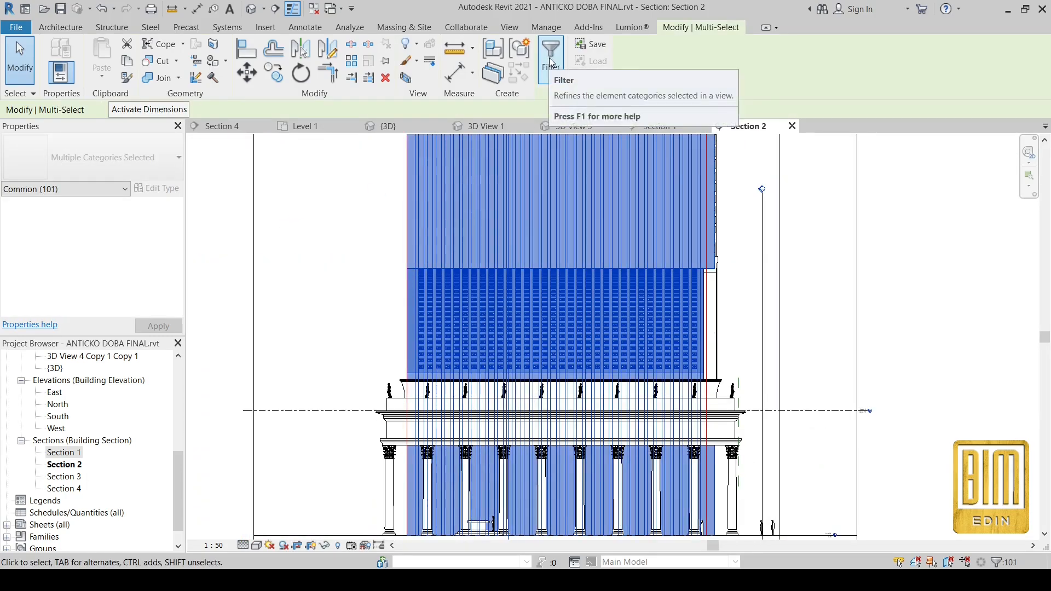
click(551, 55)
key(Return)
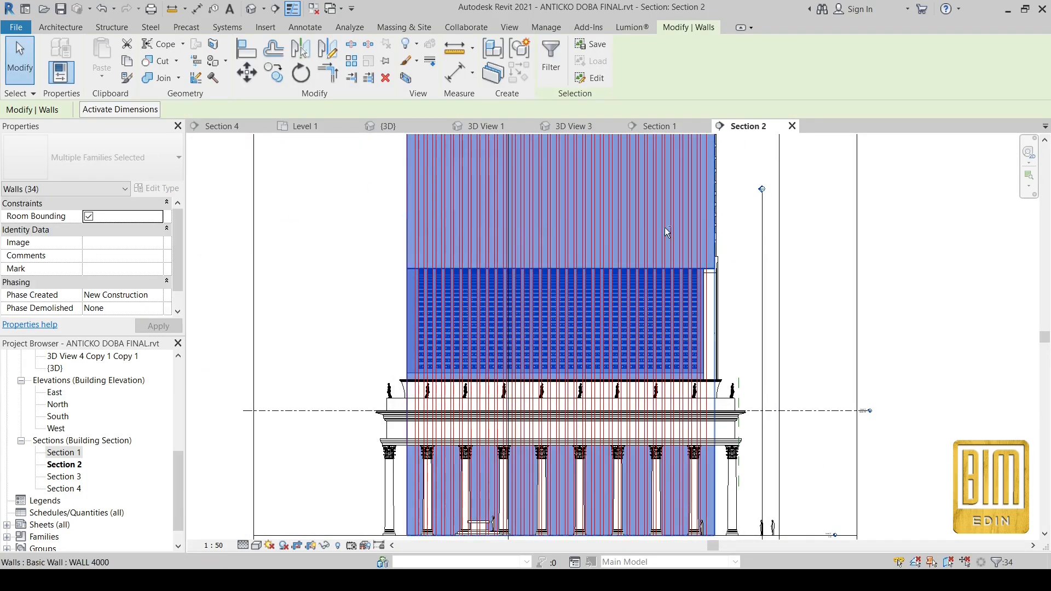
right_click(334, 246)
mouse_move(383, 305)
click(511, 305)
scroll(712, 384, up, 8)
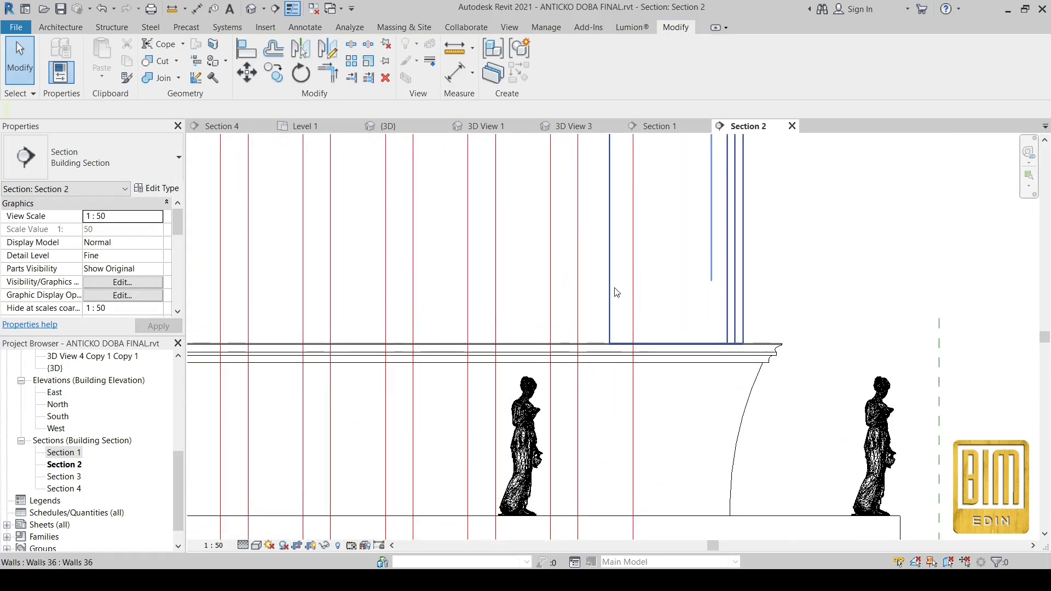
key(Escape)
click(161, 74)
click(175, 129)
click(541, 441)
key(Return)
scroll(662, 386, down, 1)
double_click(64, 453)
scroll(484, 375, up, 4)
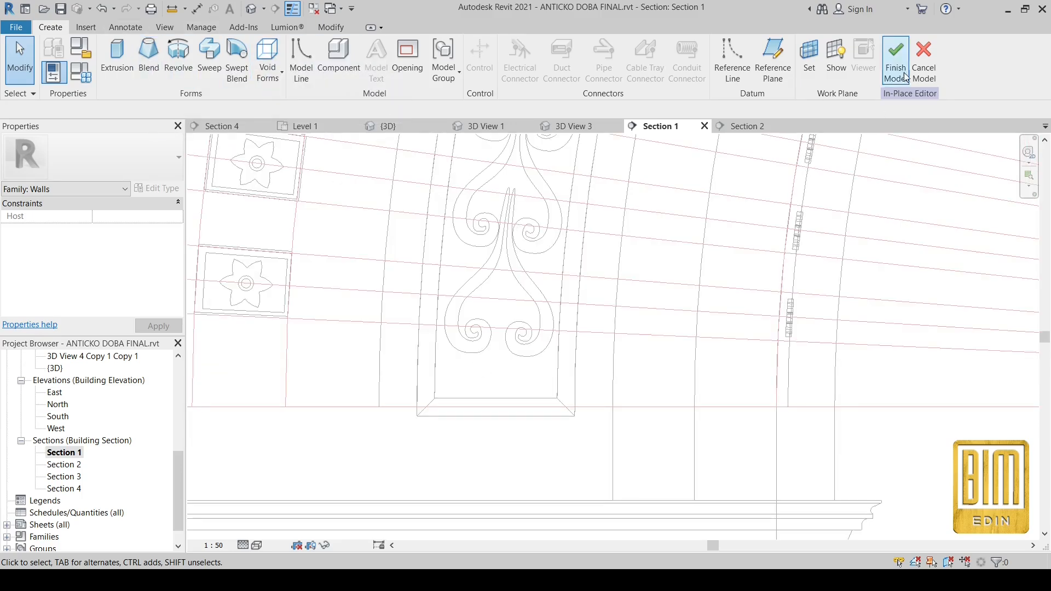
click(923, 60)
Step: Create RED LINE detail lines in Section 1 by picking the edges of the arch band's lowest scroll ornament
click(305, 27)
click(310, 44)
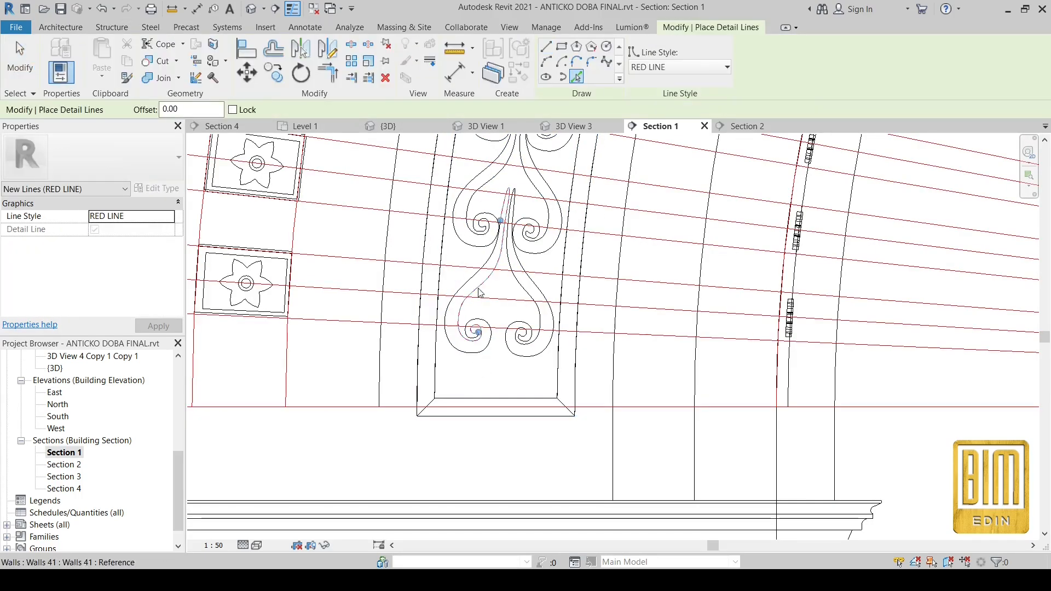
click(479, 293)
scroll(498, 359, up, 5)
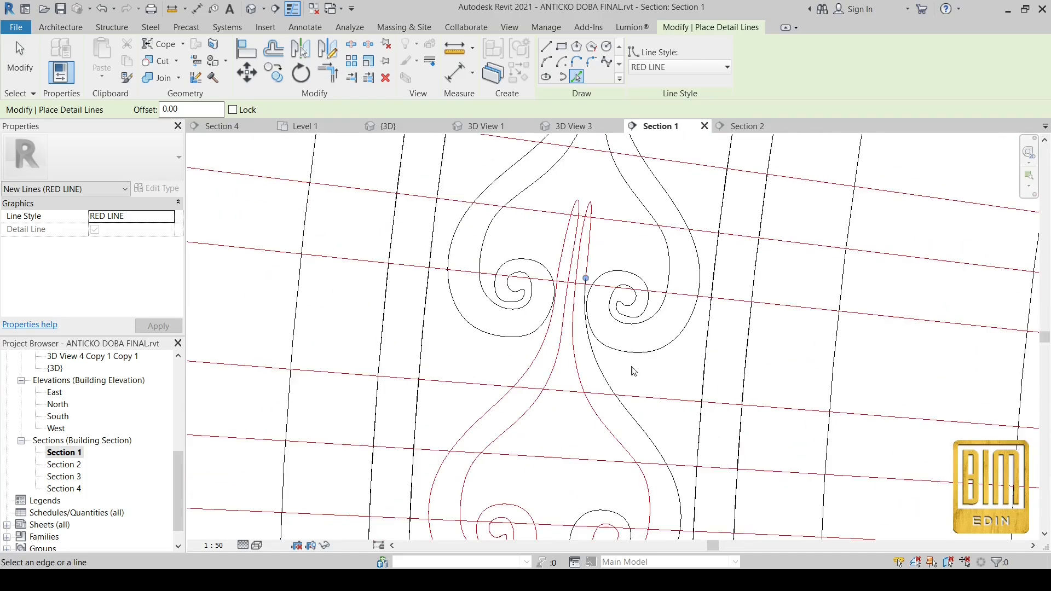
click(591, 237)
scroll(567, 204, down, 3)
click(582, 363)
key(Escape)
drag(390, 158, 660, 428)
scroll(660, 427, down, 3)
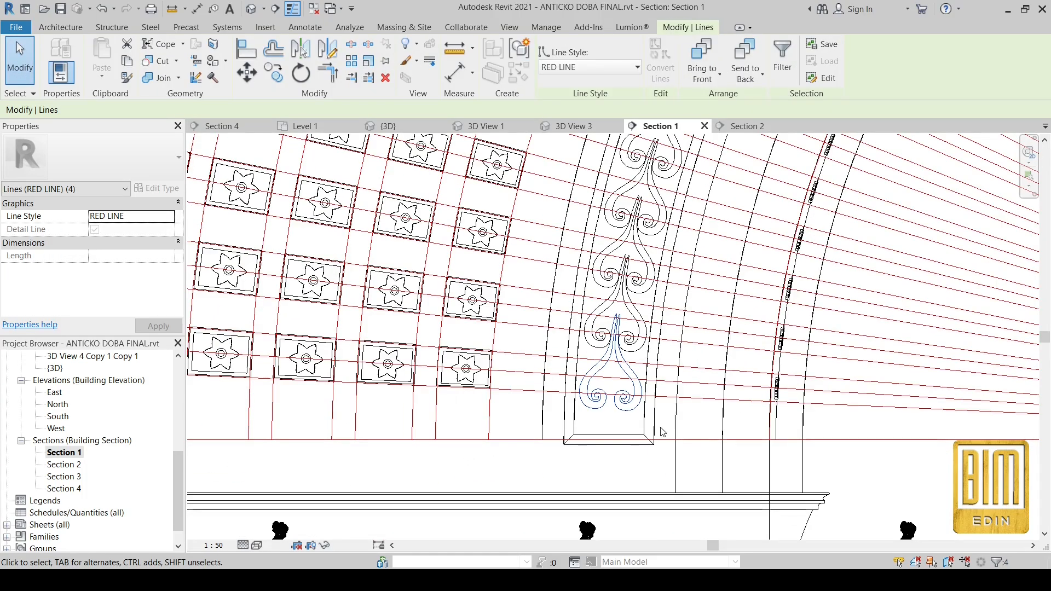
click(277, 79)
click(746, 125)
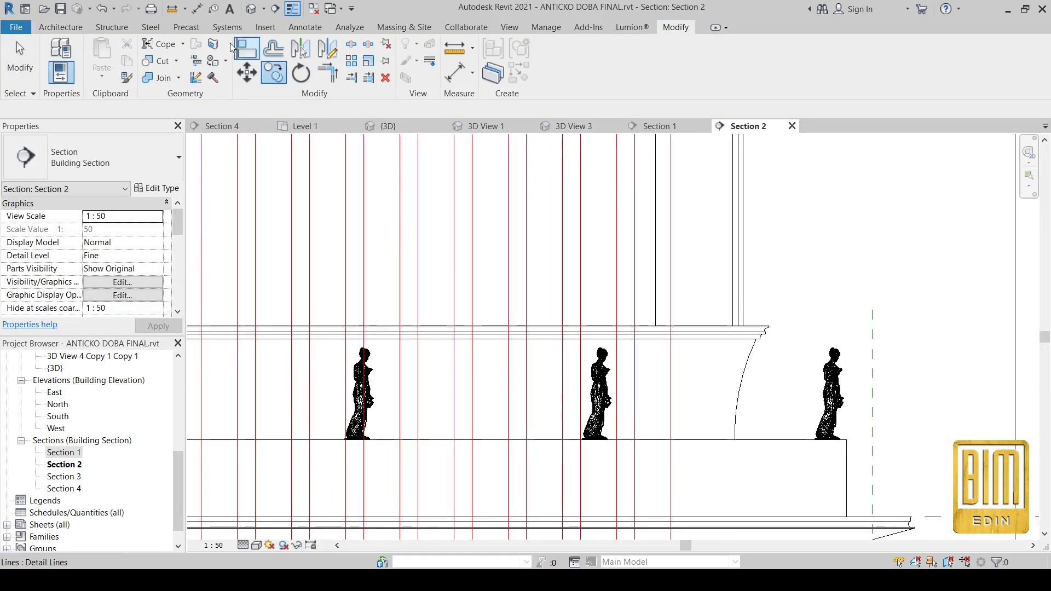
click(33, 71)
click(682, 130)
Step: Copy the ornament's four red detail lines and paste them into Section 2 just above the cornice
drag(516, 281, 661, 433)
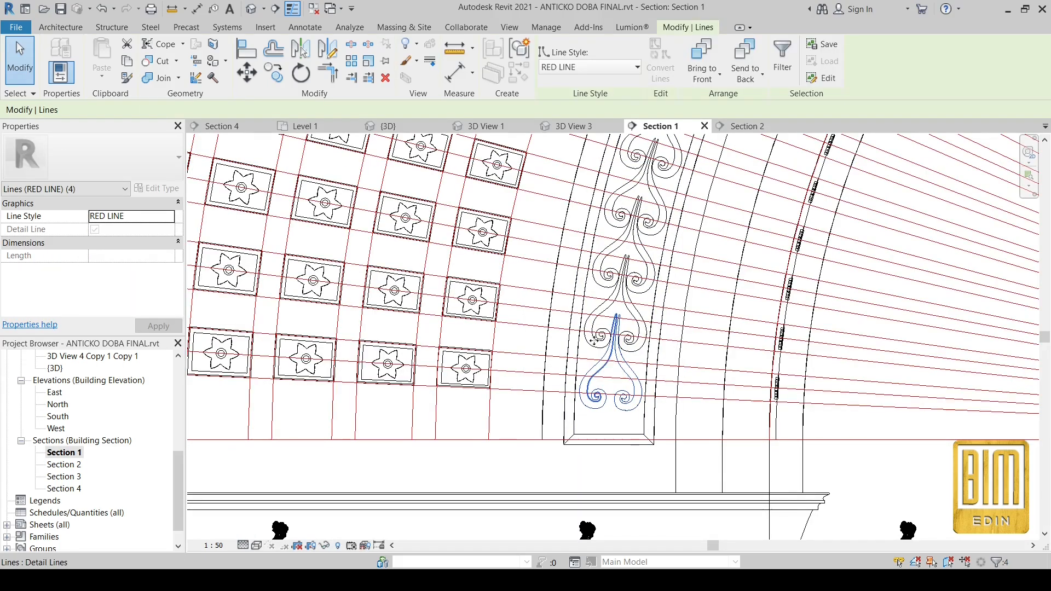
key(ctrl+c)
click(747, 126)
key(ctrl+v)
click(711, 301)
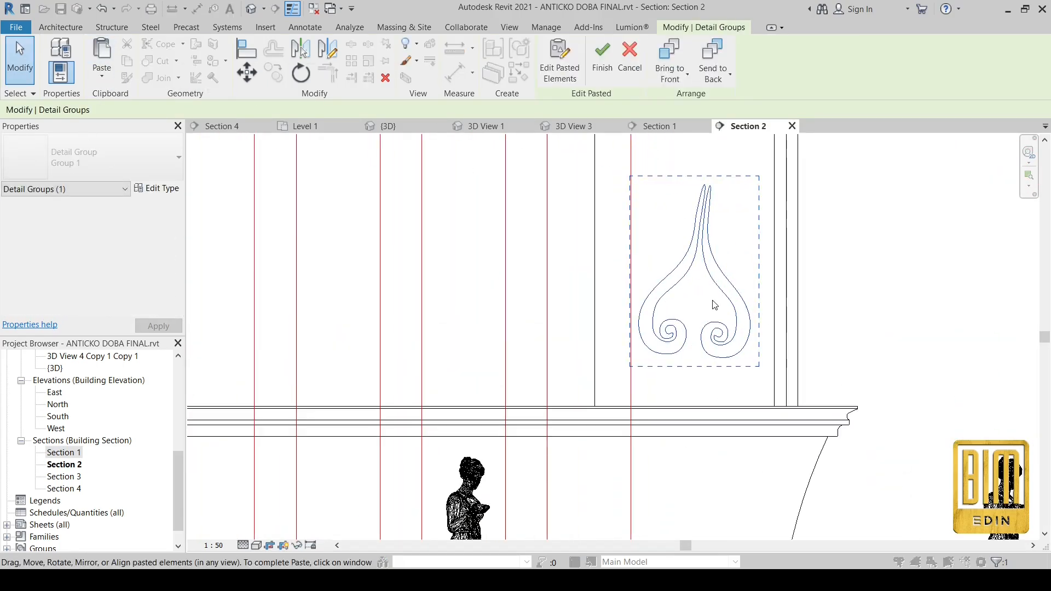
Step: Rotate the pasted ornament slightly counterclockwise by eye
click(304, 73)
scroll(710, 145, up, 4)
scroll(706, 148, down, 1)
click(703, 151)
click(684, 143)
Step: Refine the pasted ornament's rotation with small freehand turns until it stands nearly upright
click(301, 73)
scroll(692, 163, up, 1)
click(696, 171)
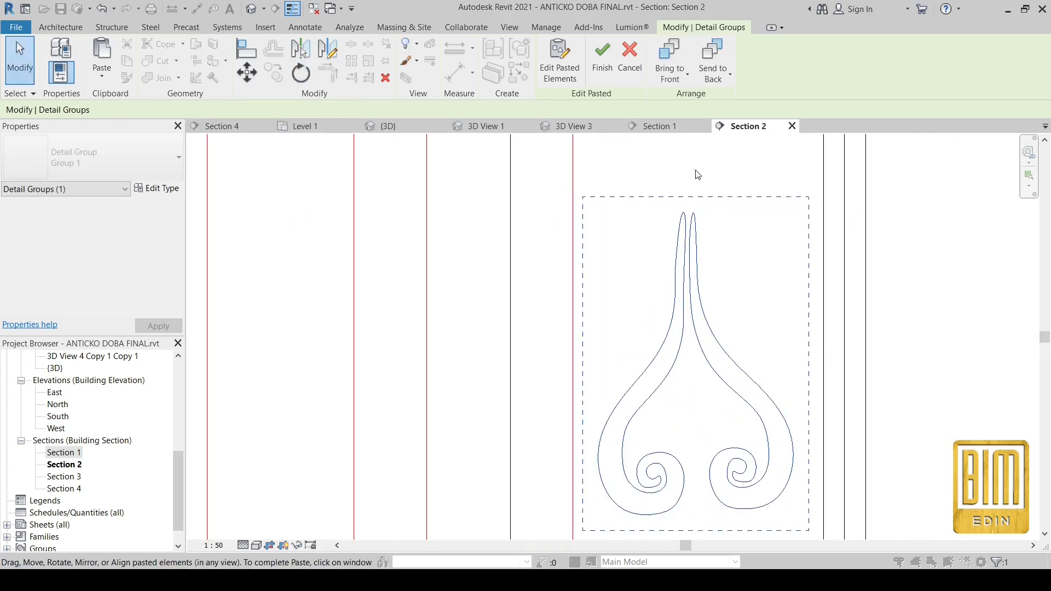
click(690, 181)
click(701, 181)
click(296, 81)
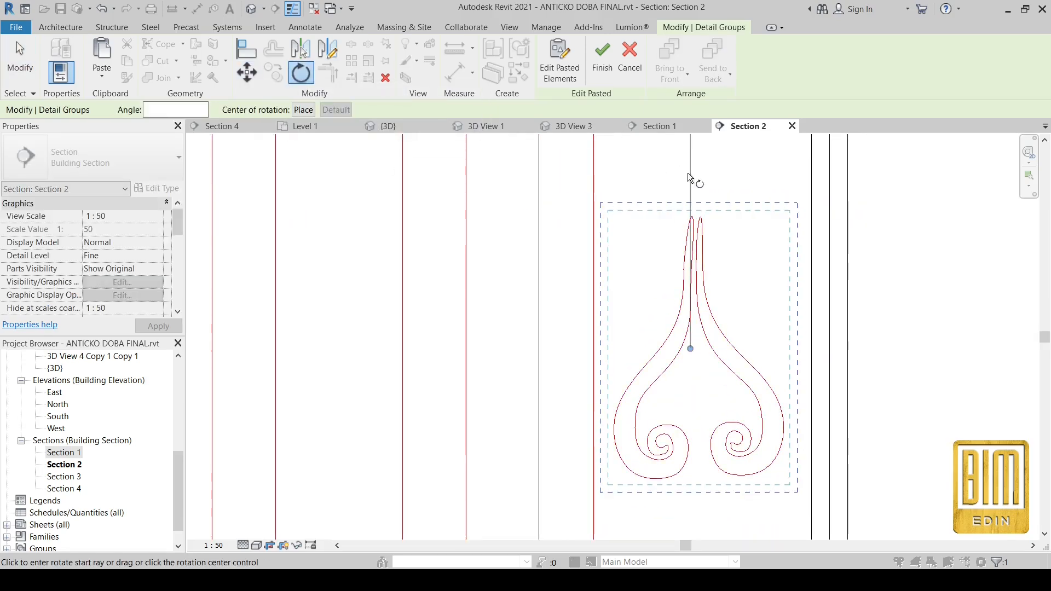
click(698, 178)
scroll(779, 323, down, 5)
scroll(737, 342, up, 3)
Step: Rotate the pasted ornament by 1°
click(300, 74)
click(735, 178)
text(1)
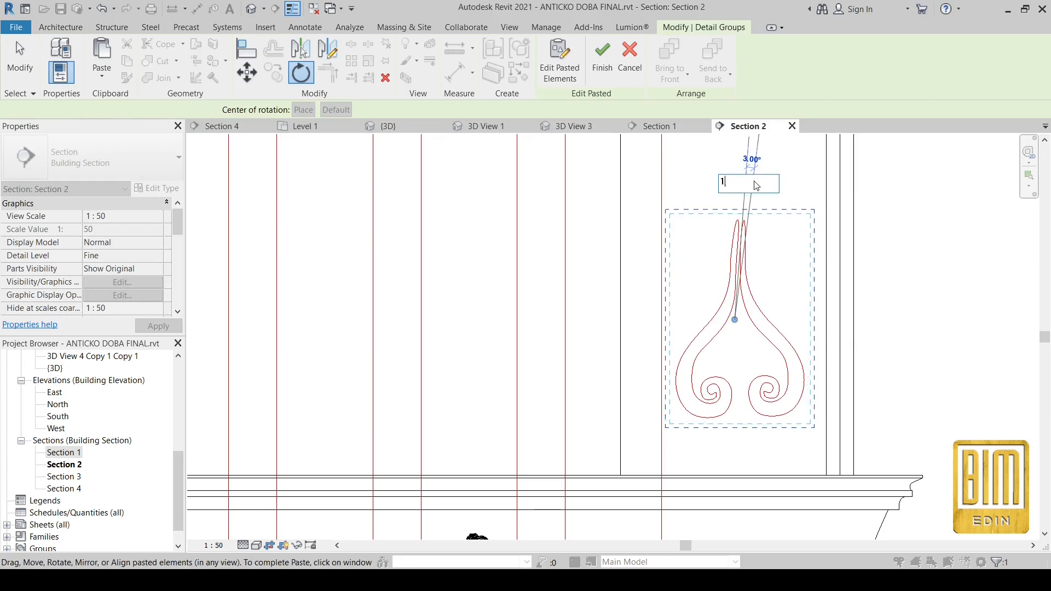
key(Return)
scroll(780, 350, down, 3)
scroll(729, 278, up, 2)
Step: Select the ornament's lines and rotate them by another 0.5°
drag(666, 240, 885, 504)
click(301, 74)
click(765, 176)
text(0.5)
key(Return)
Step: Shift the ornament's lines slightly left so the motif is centred on the arch's side face
drag(654, 237, 883, 497)
mouse_move(762, 327)
mouse_down()
mouse_move(742, 326)
mouse_move(757, 328)
mouse_up()
scroll(757, 328, down, 2)
scroll(792, 375, up, 1)
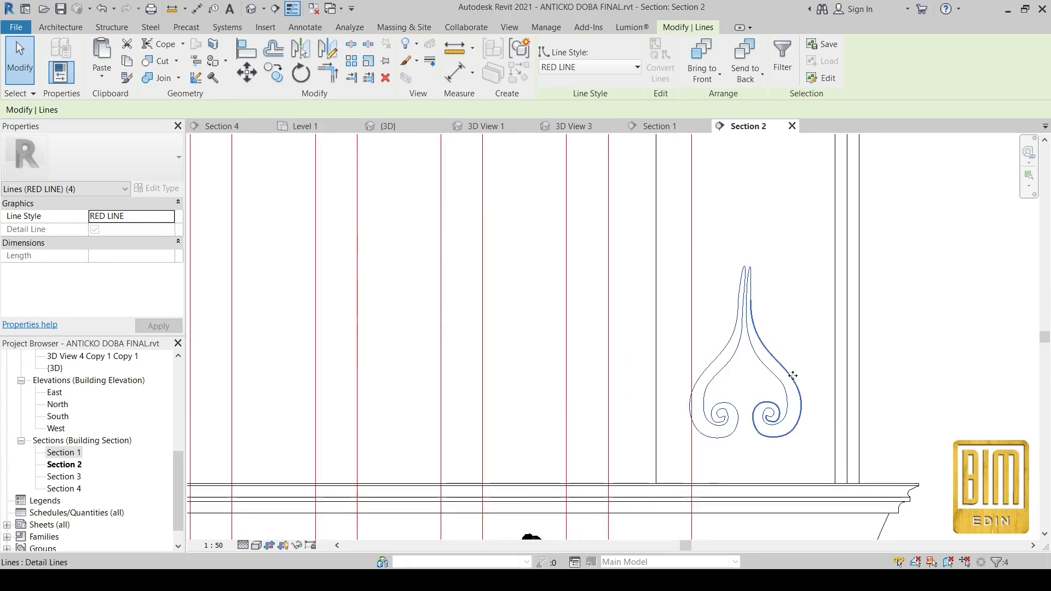
key(Escape)
Step: Start a new in-place model in the Walls category and accept its name
click(62, 28)
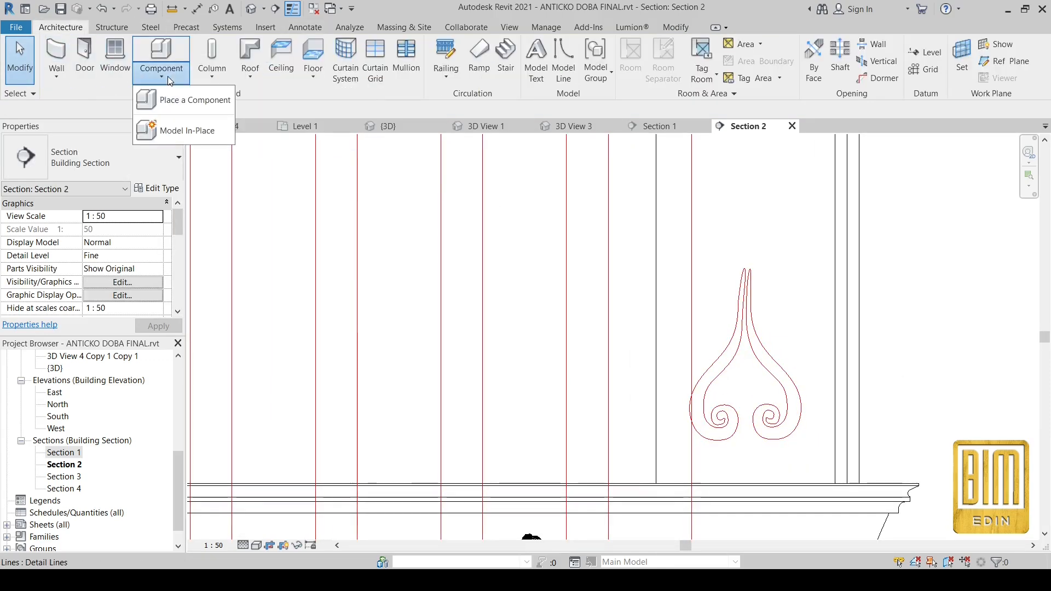
click(168, 81)
click(174, 124)
scroll(471, 303, down, 2)
click(460, 290)
click(537, 439)
click(503, 303)
Step: Set the work plane by picking the arch's side face behind the ornament
click(809, 62)
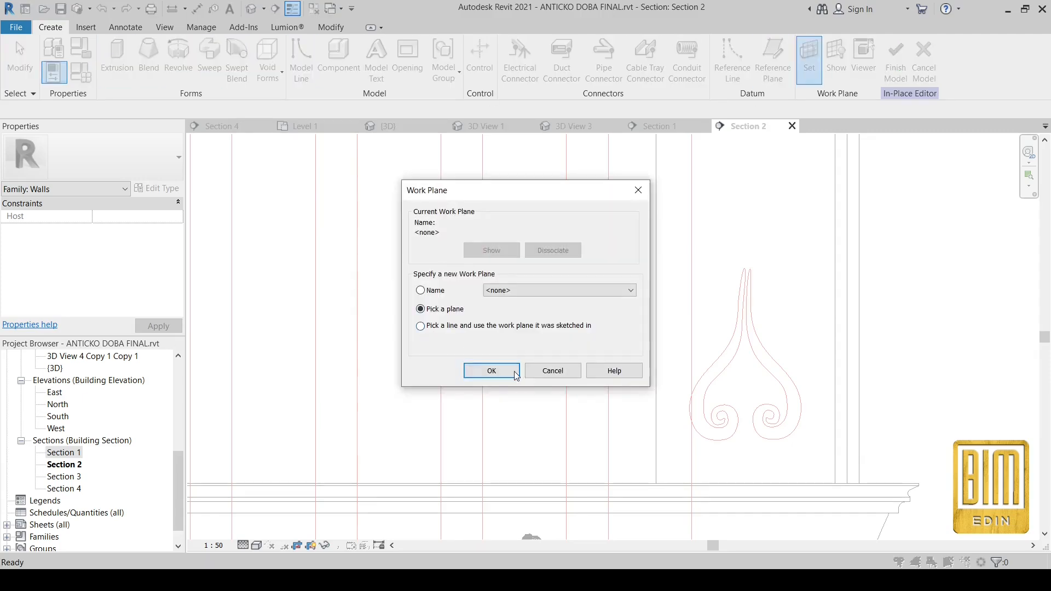
click(501, 369)
scroll(887, 308, down, 3)
click(773, 358)
scroll(837, 359, up, 5)
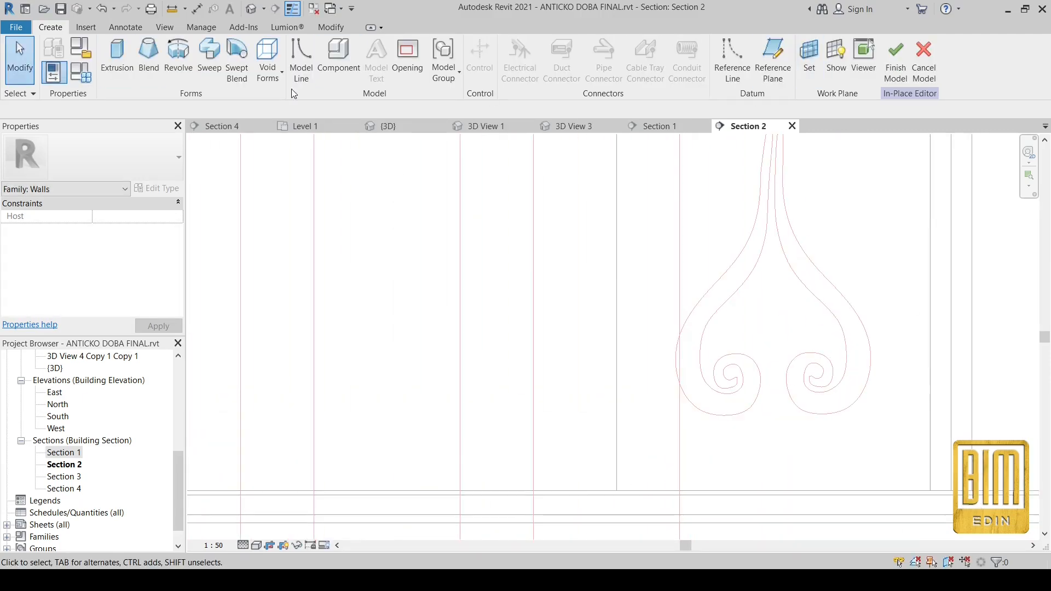
Step: Start an extrusion sketch with the ornament's curves and trace its right tip with start-end-radius arcs
click(117, 54)
click(767, 258)
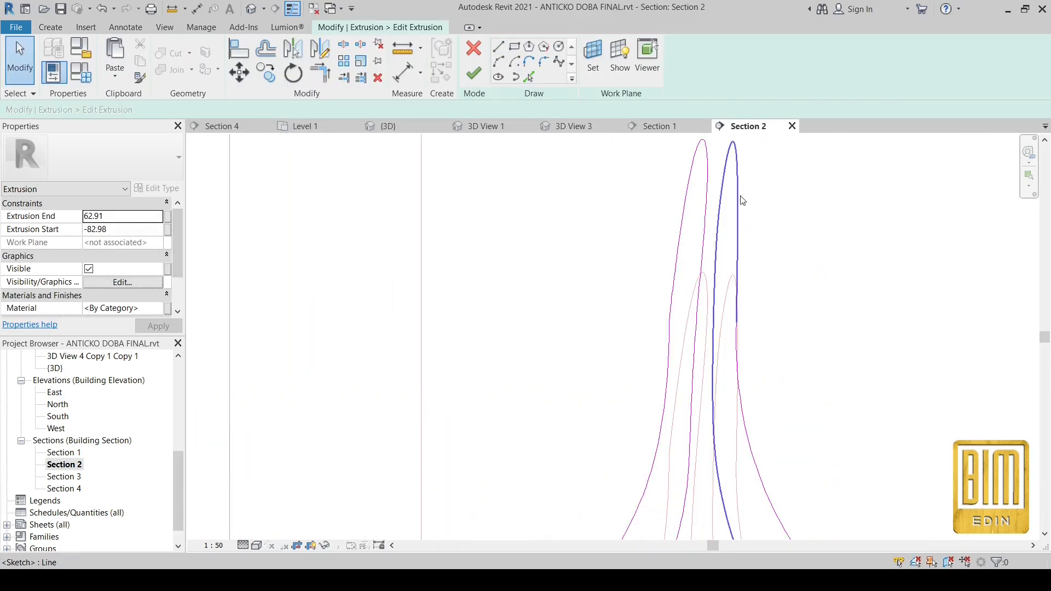
click(498, 61)
scroll(738, 219, up, 4)
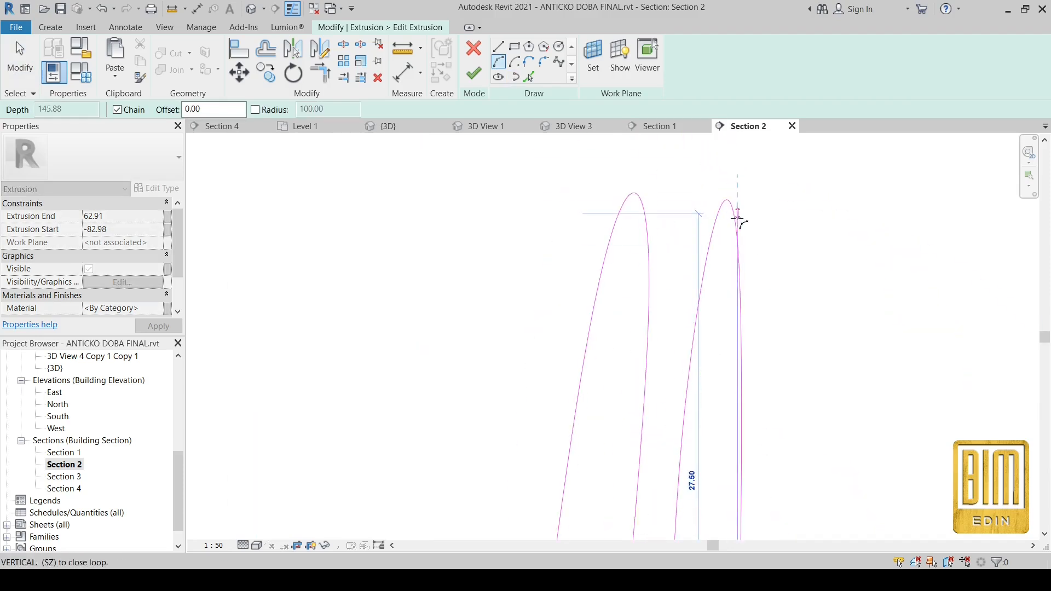
click(740, 348)
scroll(730, 201, up, 4)
click(742, 220)
click(749, 268)
click(706, 217)
click(722, 207)
Step: Trace chained arcs down the inner curve of the ornament's right half, from the tip towards the scroll
scroll(699, 209, down, 3)
scroll(699, 209, down, 4)
scroll(675, 378, up, 6)
click(674, 317)
scroll(673, 314, down, 5)
scroll(674, 244, up, 4)
click(674, 243)
scroll(673, 245, down, 7)
scroll(666, 359, up, 6)
click(666, 359)
scroll(664, 225, up, 4)
scroll(646, 257, down, 3)
click(645, 260)
scroll(645, 261, down, 5)
scroll(703, 452, up, 3)
click(704, 452)
scroll(632, 315, up, 4)
click(622, 312)
scroll(623, 312, down, 7)
scroll(729, 405, up, 4)
scroll(669, 299, up, 3)
click(537, 178)
scroll(538, 179, down, 6)
scroll(706, 340, up, 4)
click(696, 256)
scroll(656, 287, down, 3)
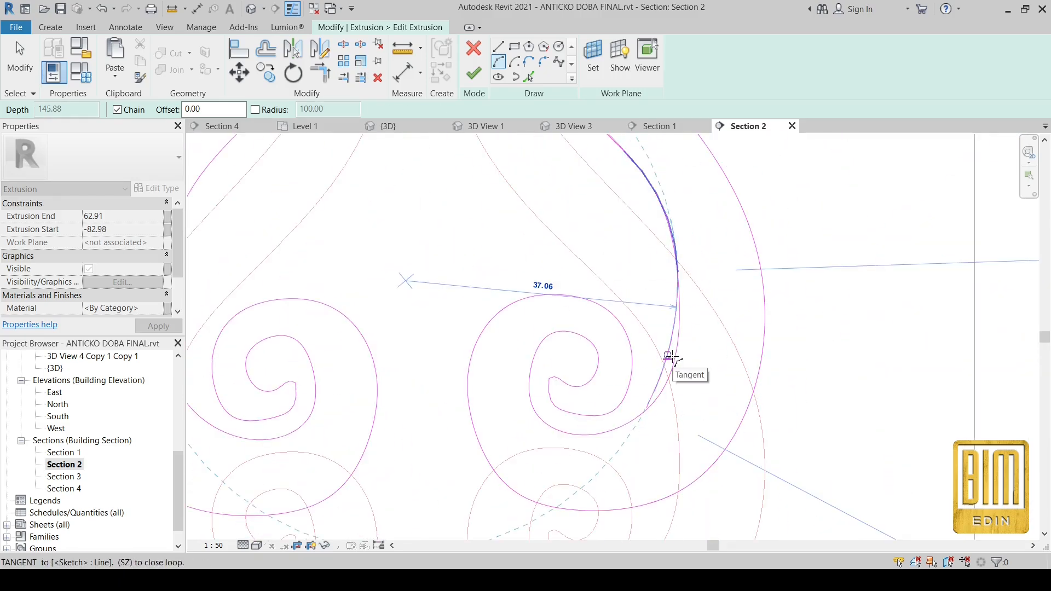
Step: Continue the chained arcs from the ornament's inner curve around the underside of the right scroll and adjust the last arc's endpoint
click(669, 357)
scroll(682, 291, up, 6)
scroll(682, 307, down, 2)
scroll(679, 228, down, 2)
scroll(634, 359, up, 3)
click(632, 362)
click(704, 280)
scroll(675, 370, down, 2)
scroll(548, 396, up, 2)
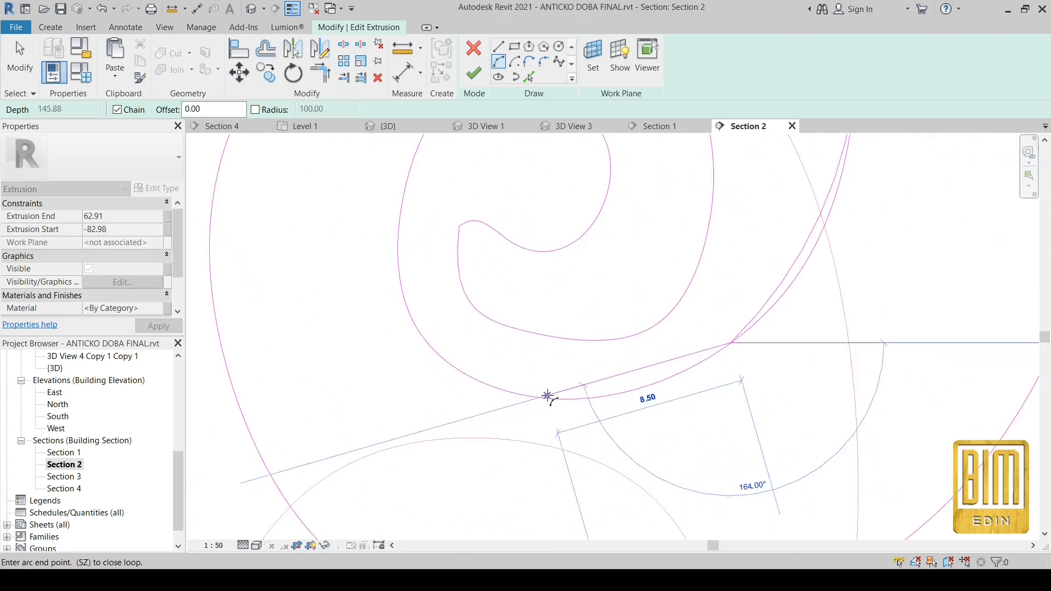
click(485, 374)
key(Escape)
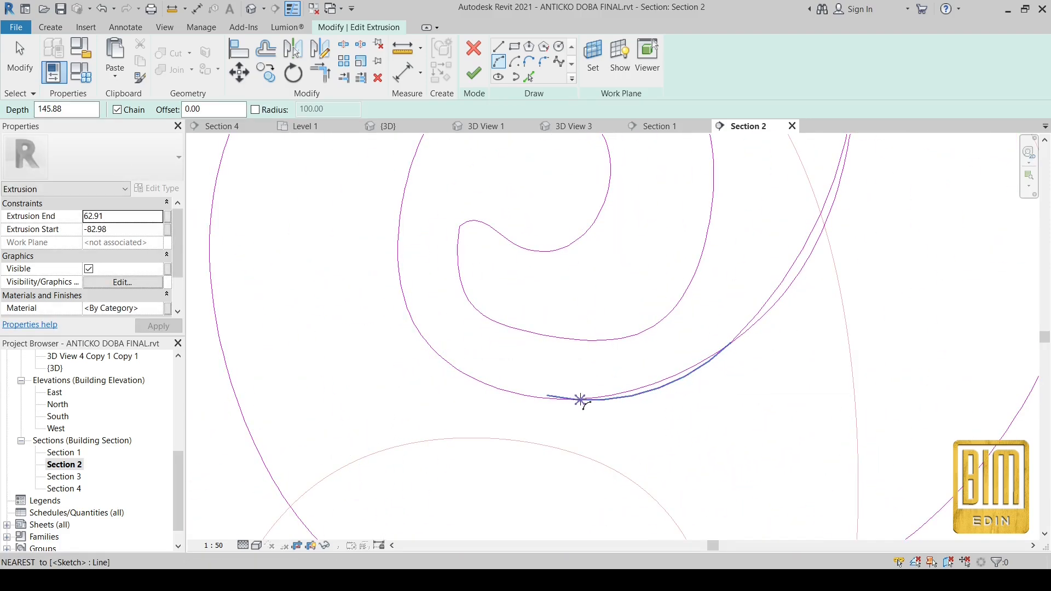
scroll(583, 401, up, 4)
click(583, 401)
drag(521, 390, 587, 403)
Step: Trace start-end-radius arcs from the underside of the right scroll up its inner spiral and over the top
click(498, 61)
click(589, 402)
click(328, 313)
click(451, 377)
middle_drag(293, 211, 347, 296)
click(347, 293)
click(348, 333)
scroll(350, 325, down, 1)
middle_drag(386, 153, 452, 304)
click(465, 275)
click(449, 366)
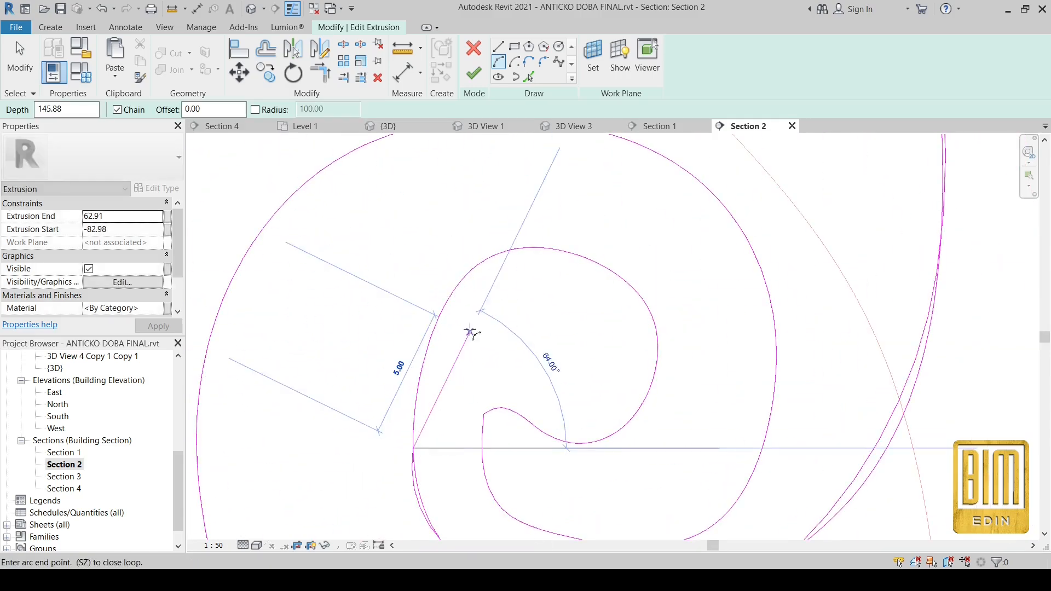
click(617, 271)
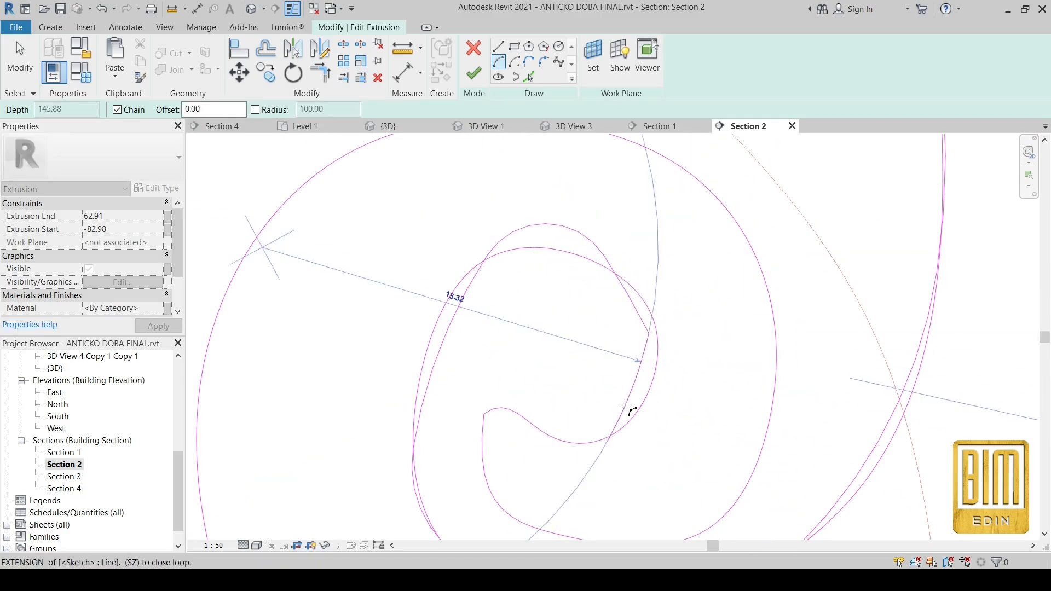
Step: Trace the hooked inner tip of the right scroll's spiral and return with arcs along its lower edge
scroll(594, 416, down, 1)
click(562, 397)
click(596, 416)
scroll(574, 398, up, 2)
click(518, 436)
click(512, 415)
scroll(530, 391, down, 2)
click(656, 480)
scroll(703, 384, down, 7)
scroll(761, 375, up, 2)
key(Escape)
key(Escape)
Step: Trace arcs up the outer side of the spiral's turn to its top and adjust the last arc's curvature
scroll(645, 366, up, 3)
scroll(686, 324, down, 3)
scroll(722, 400, up, 2)
click(661, 376)
key(c)
key(s)
click(662, 376)
scroll(672, 301, up, 3)
click(654, 269)
click(679, 372)
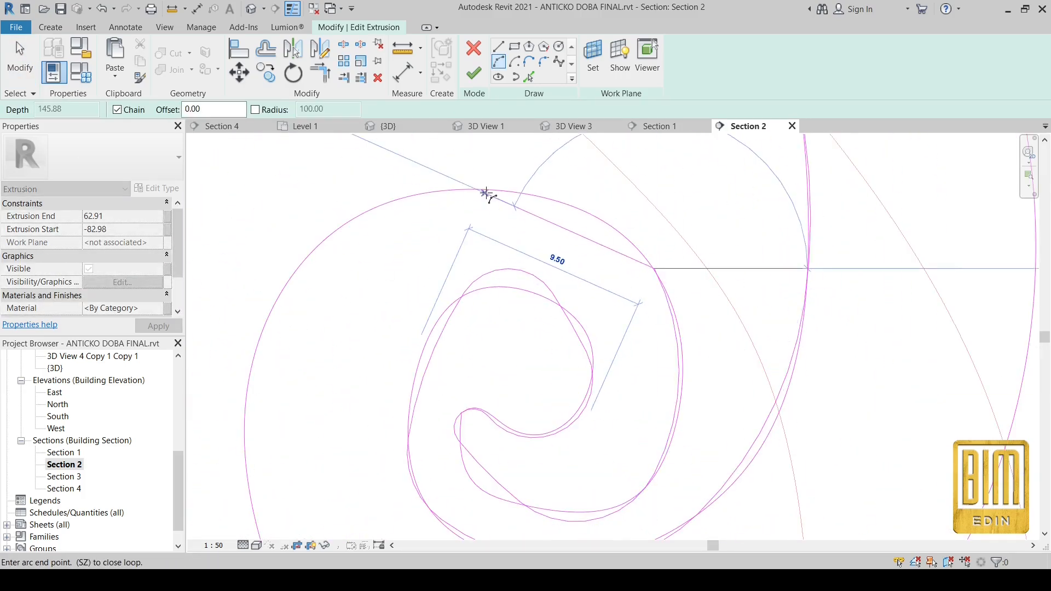
key(Escape)
key(Escape)
drag(596, 209, 588, 218)
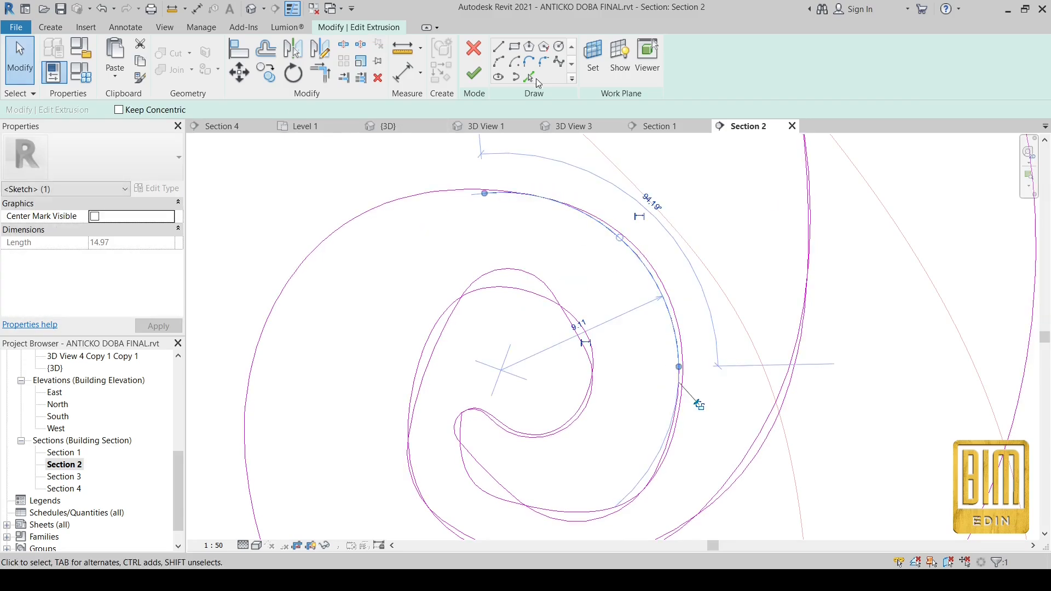
Step: Continue with arcs from the top of the right scroll down its left side and around its bottom
key(c)
key(s)
click(485, 192)
click(297, 278)
scroll(271, 249, down, 3)
click(452, 508)
scroll(664, 340, down, 3)
scroll(645, 363, up, 5)
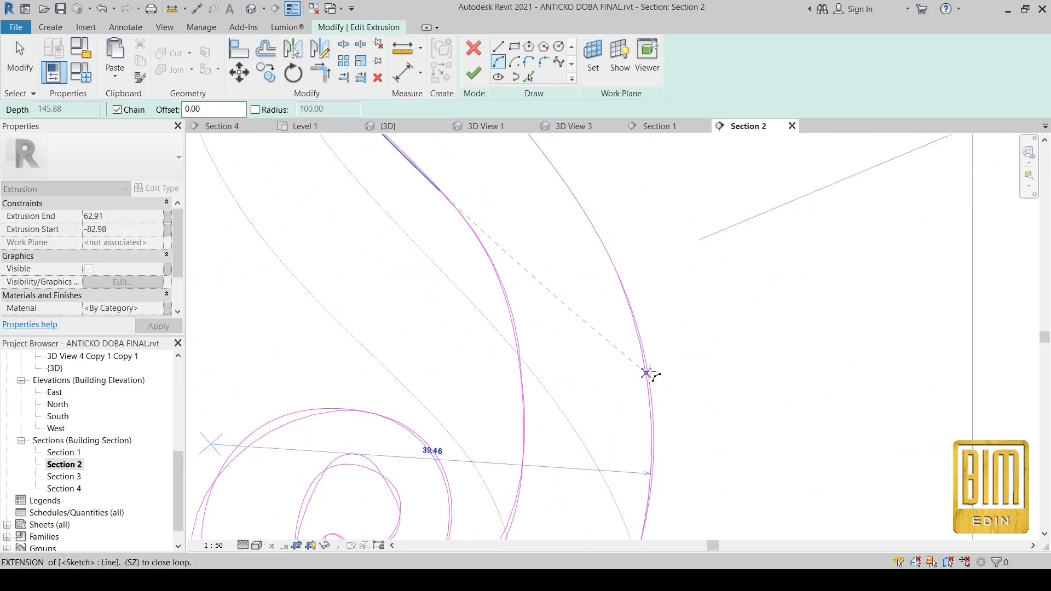
Step: Trace chained arcs up the outer edge of the ornament's right half, from the scroll towards the upper tip
click(606, 281)
click(539, 238)
click(620, 356)
scroll(621, 408, down, 5)
scroll(565, 301, up, 5)
click(555, 200)
click(615, 407)
scroll(620, 470, down, 5)
scroll(590, 294, up, 5)
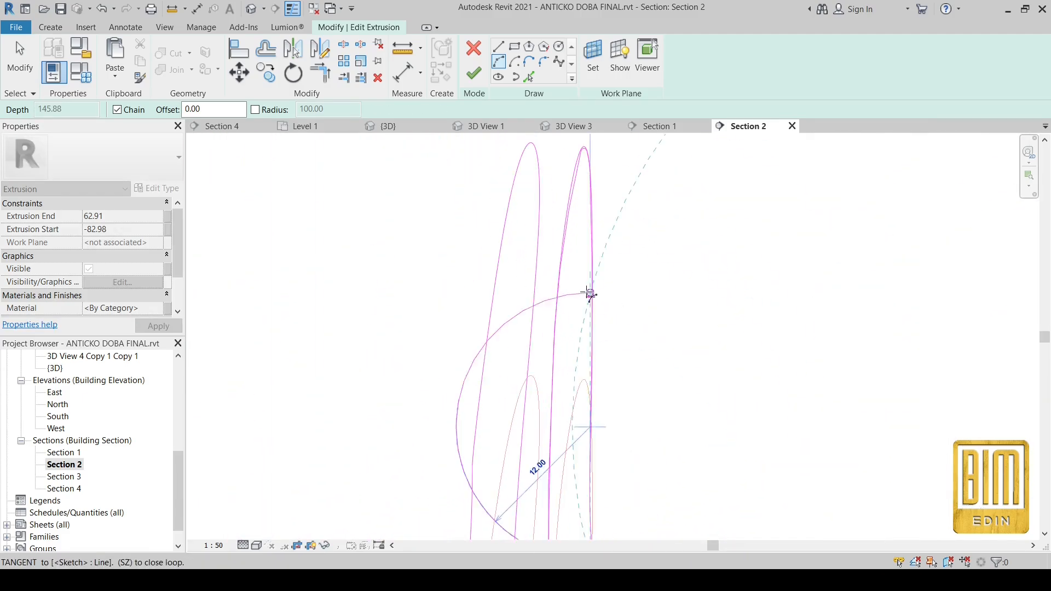
click(587, 437)
scroll(587, 437, down, 4)
scroll(585, 285, up, 4)
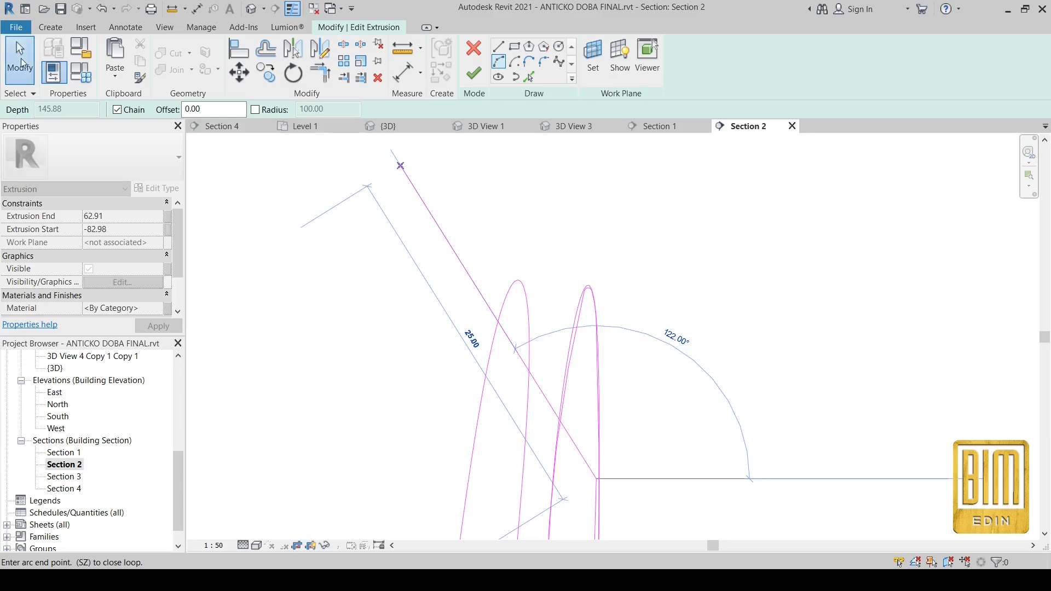
click(19, 59)
Step: Tidy the traced outer edge below the right half's upper tip and connect it to the tip with a straight line
scroll(608, 271, down, 3)
click(604, 408)
click(601, 432)
scroll(603, 427, down, 3)
right_click(636, 333)
click(665, 206)
scroll(614, 384, up, 3)
click(606, 385)
scroll(599, 262, down, 5)
scroll(598, 265, up, 3)
right_click(601, 266)
click(626, 391)
click(595, 231)
scroll(595, 262, up, 3)
click(498, 47)
click(600, 195)
click(605, 329)
scroll(587, 322, down, 3)
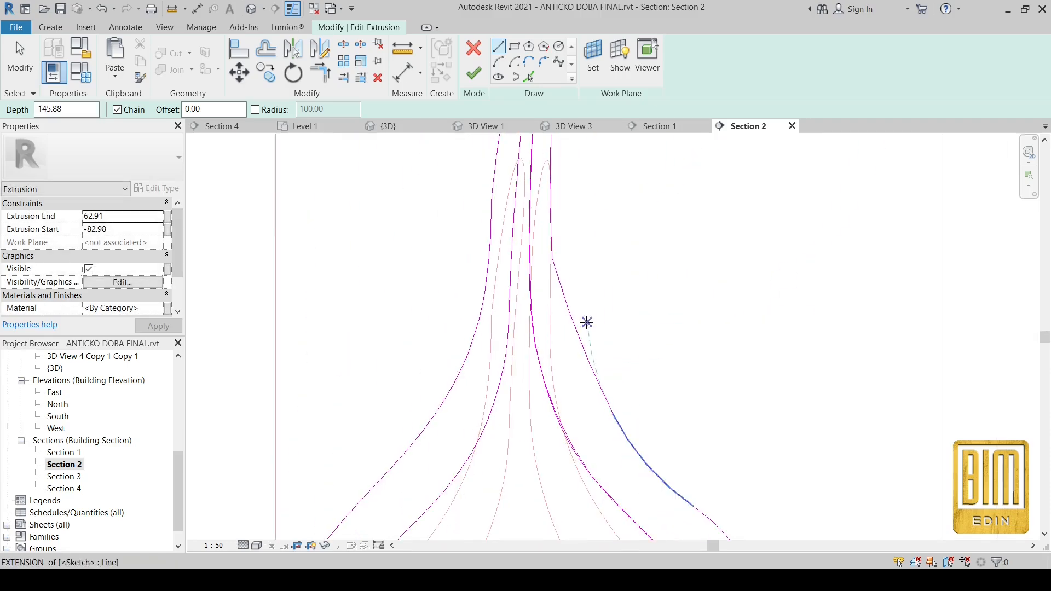
Step: Delete the leftover original ornament curves from the sketch, keeping the traced right half
key(Escape)
scroll(564, 308, down, 5)
scroll(575, 404, up, 4)
scroll(563, 403, up, 5)
right_click(557, 398)
click(583, 271)
scroll(584, 394, down, 6)
scroll(558, 189, up, 4)
drag(565, 160, 542, 189)
key(Delete)
scroll(546, 190, down, 3)
Step: Mirror the traced right half about a drawn vertical axis between the two scrolls and finish the extrusion sketch
drag(702, 472, 703, 471)
key(d)
key(m)
click(552, 372)
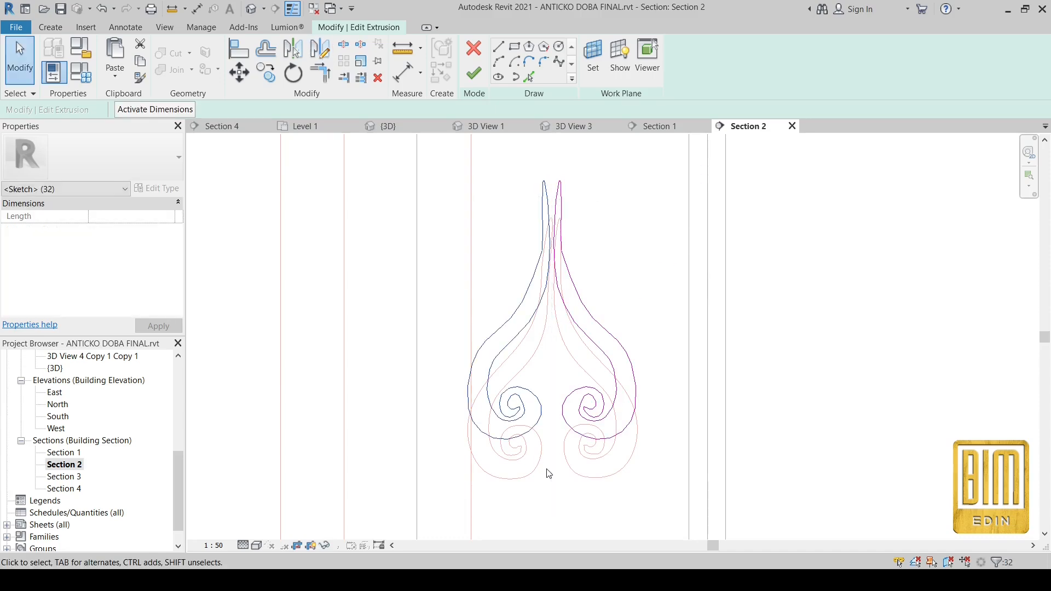
scroll(562, 379, up, 4)
scroll(576, 263, down, 4)
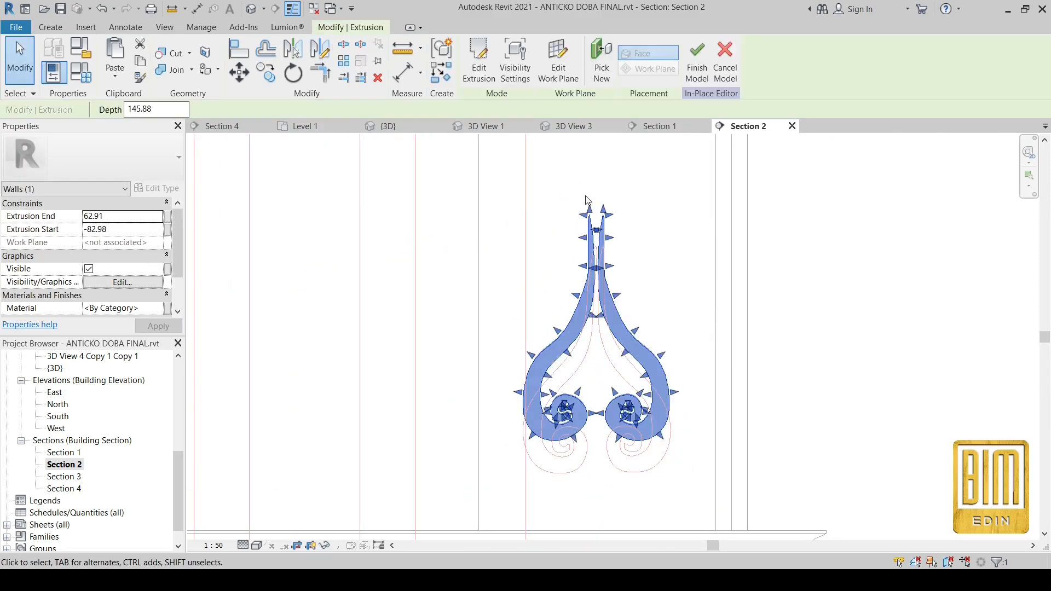
key(Escape)
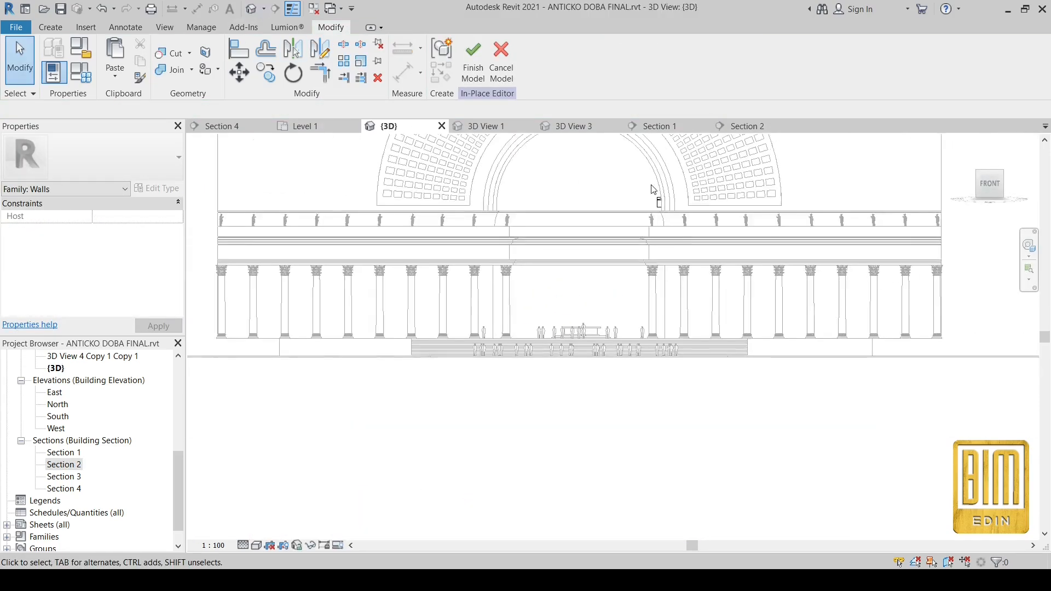
Step: Start a void extrusion in the 3D view and set its work plane by picking the arch's front face
scroll(654, 198, up, 7)
click(633, 230)
click(50, 26)
click(266, 60)
click(279, 104)
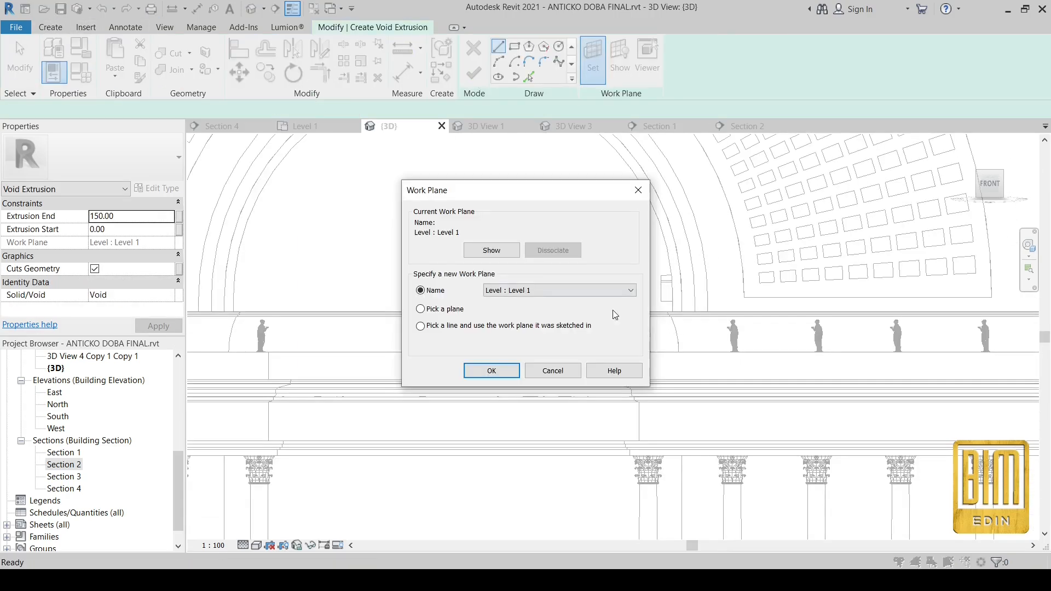
click(466, 368)
click(674, 237)
Step: Sketch lines offset 10 from the ornament's edges and the arch edge and trim them into a closed outline
scroll(671, 280, up, 8)
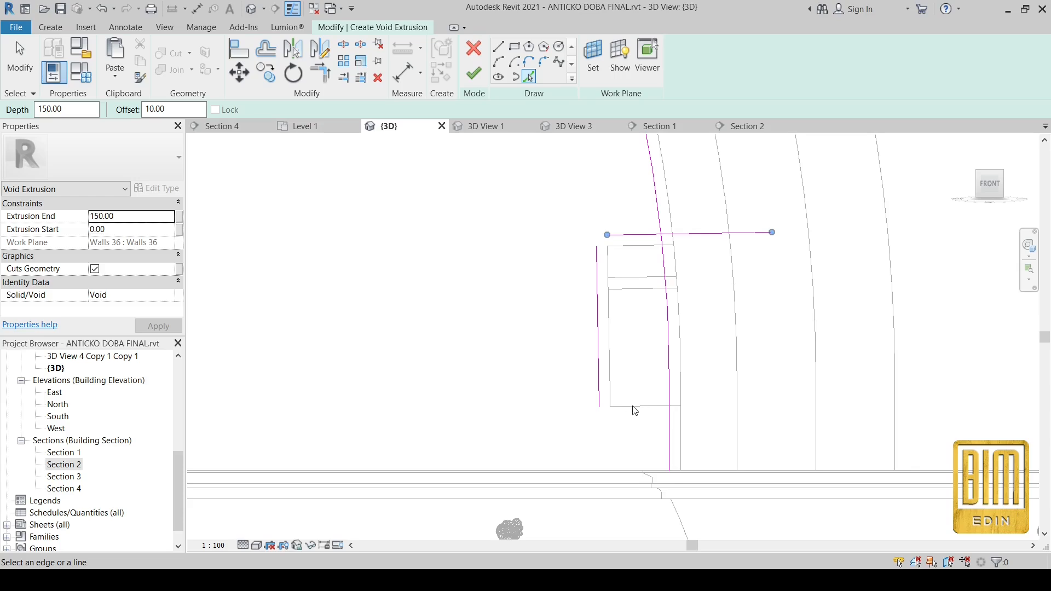
click(598, 407)
click(669, 406)
key(Escape)
key(Escape)
drag(644, 394, 644, 431)
key(t)
key(r)
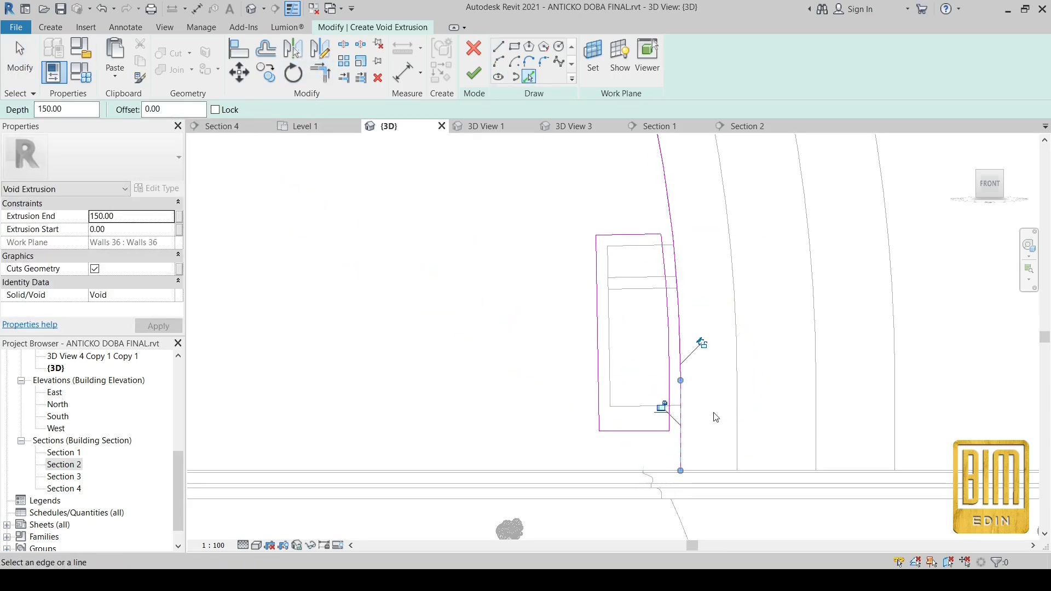
Step: Complete a second closed loop over the neighbouring arch bands, raise its lower edge level with the first loop, and finish the void
scroll(782, 323, down, 3)
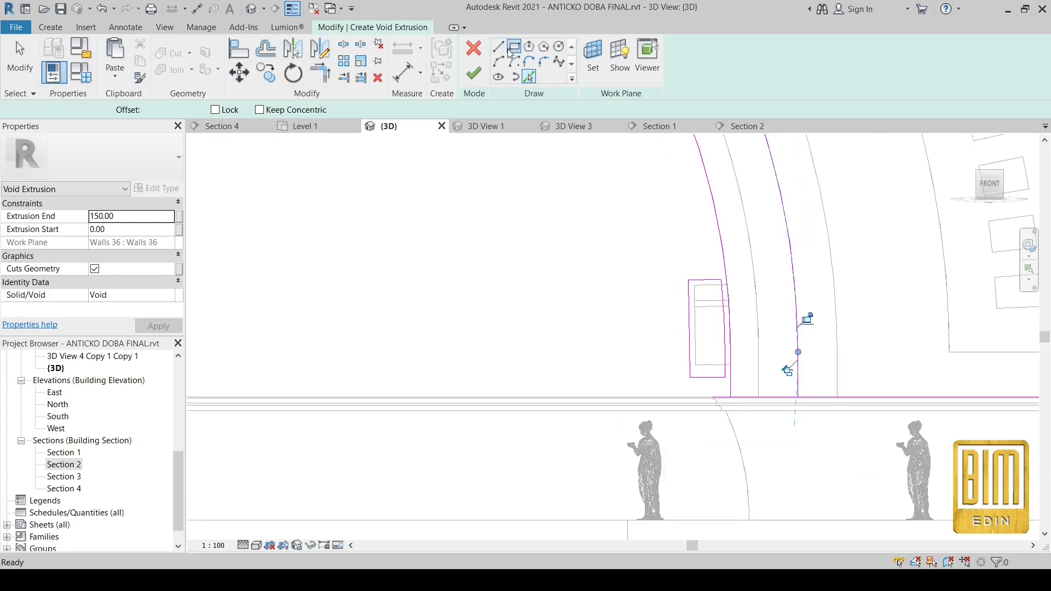
click(317, 79)
scroll(725, 274, up, 2)
click(343, 44)
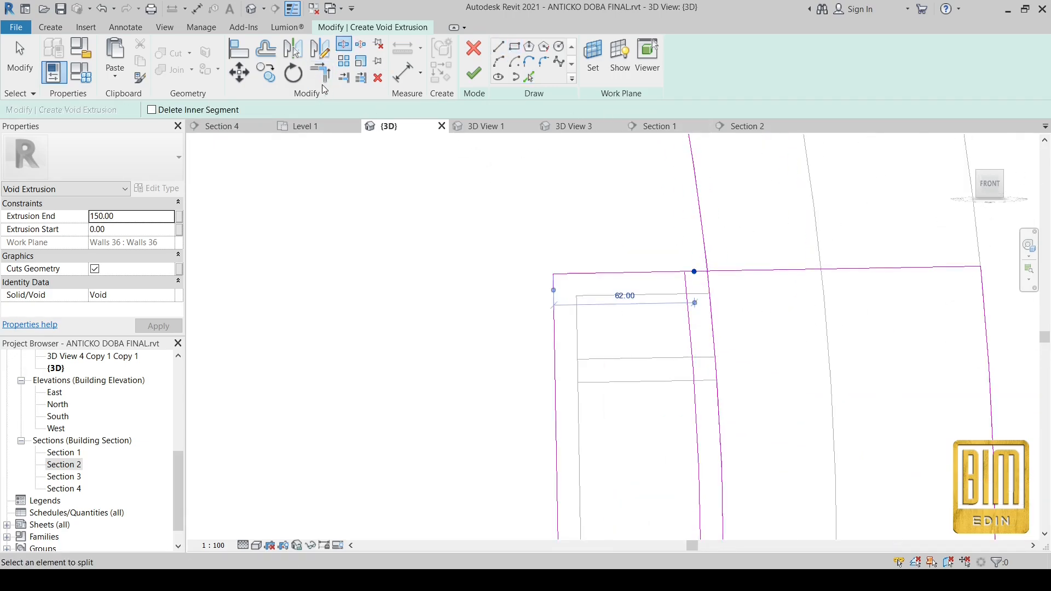
scroll(744, 366, down, 2)
key(Escape)
click(636, 376)
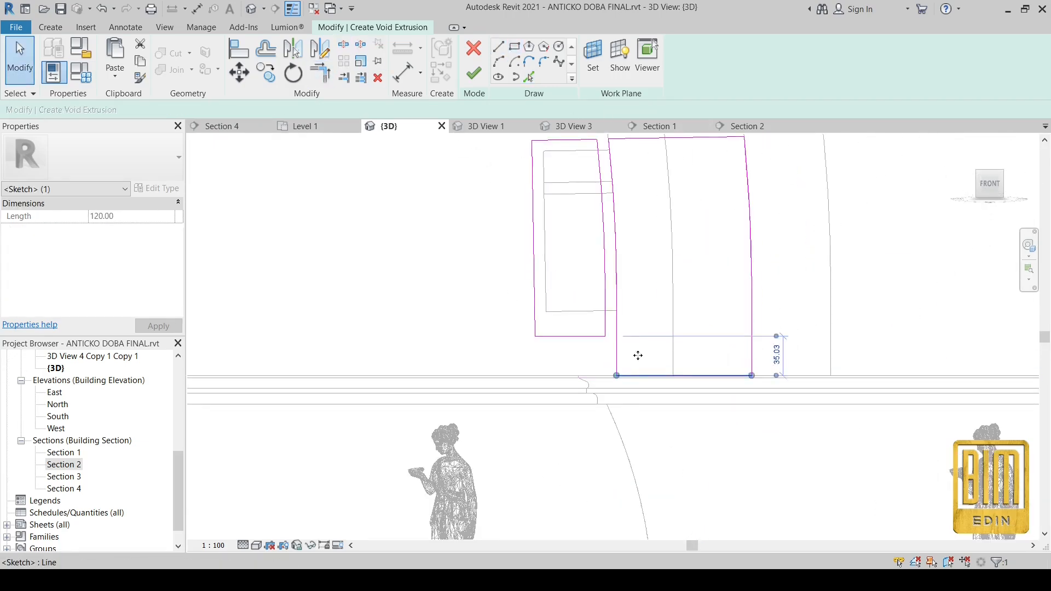
drag(637, 375, 636, 336)
scroll(584, 236, up, 2)
click(474, 73)
Step: Select the void extrusion and shift both its ends along the arch's depth so it covers the ornament
scroll(667, 279, down, 3)
click(595, 239)
shift+middle_drag(551, 280, 657, 306)
click(661, 323)
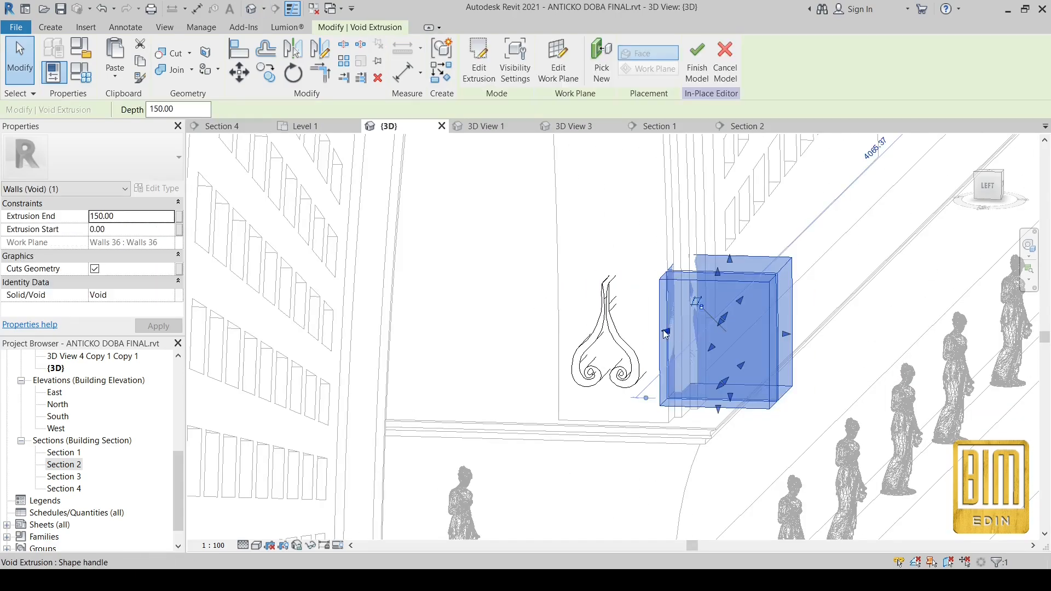
drag(671, 329, 545, 329)
drag(786, 333, 687, 329)
drag(543, 329, 569, 332)
key(Escape)
Step: Cut the ornament's extrusion with the void and leave the Cut command
shift+middle_drag(569, 336, 575, 379)
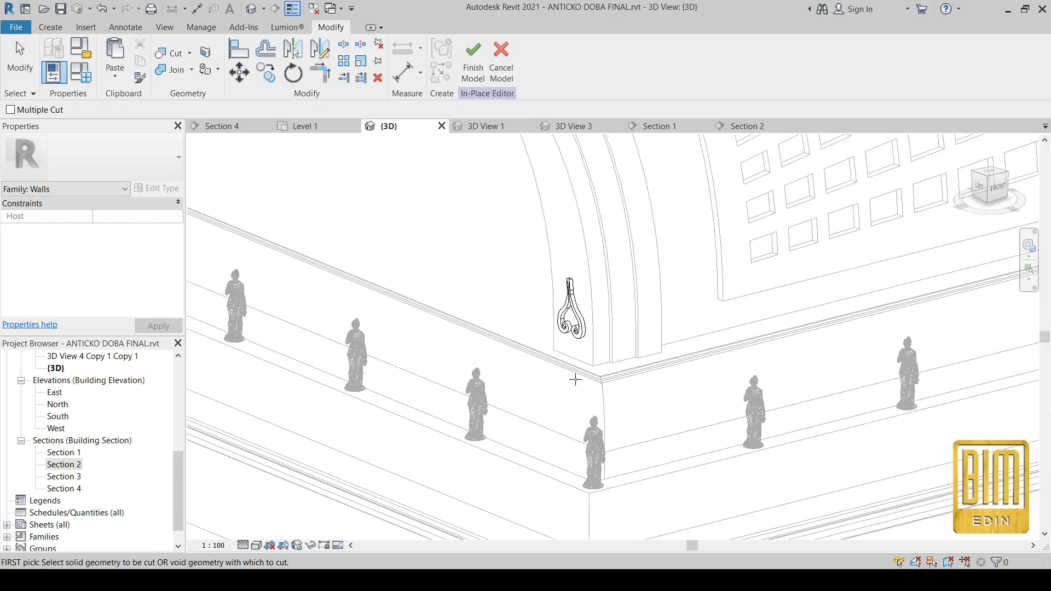
scroll(568, 300, down, 3)
shift+middle_drag(756, 299, 722, 307)
click(20, 57)
Step: Select the trimmed ornament and open the Section 1 view showing the whole arch
scroll(625, 257, up, 5)
click(624, 256)
double_click(65, 465)
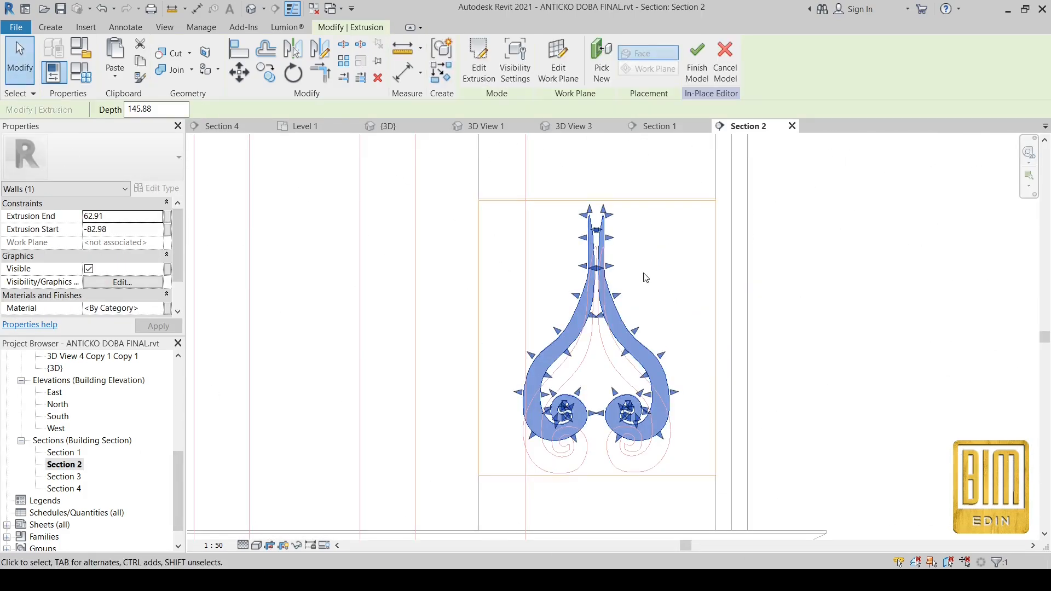
double_click(66, 456)
scroll(734, 354, down, 4)
Step: Radially array the ornament about the arch's centre with 50 items, ungrouped, at a 4.5° angle to the second item
click(342, 61)
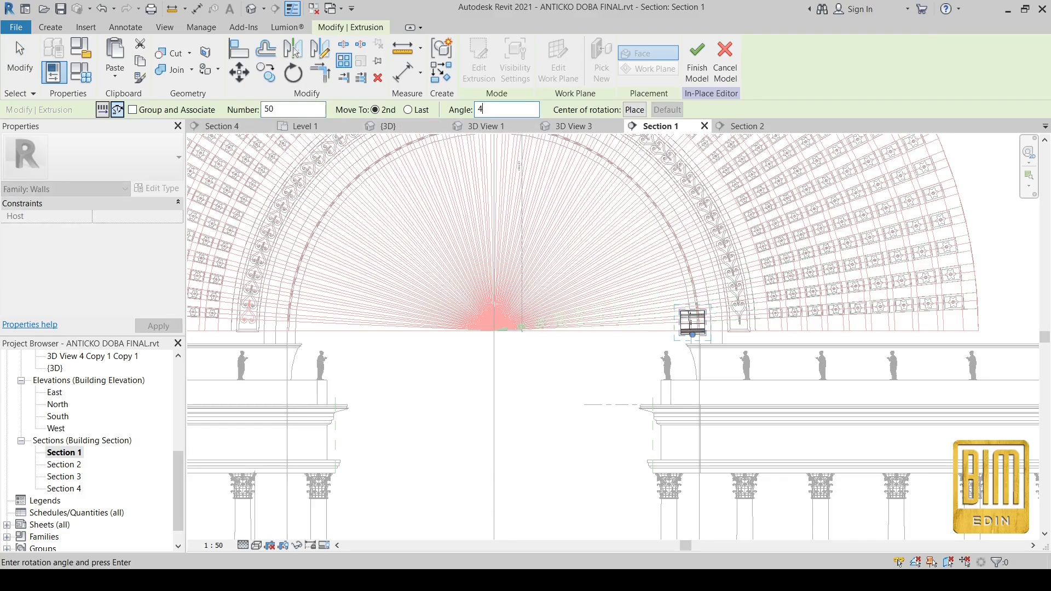
scroll(494, 334, up, 5)
click(493, 301)
scroll(486, 305, down, 4)
scroll(792, 291, up, 3)
scroll(821, 301, up, 2)
click(821, 300)
scroll(821, 300, down, 5)
text(4.)
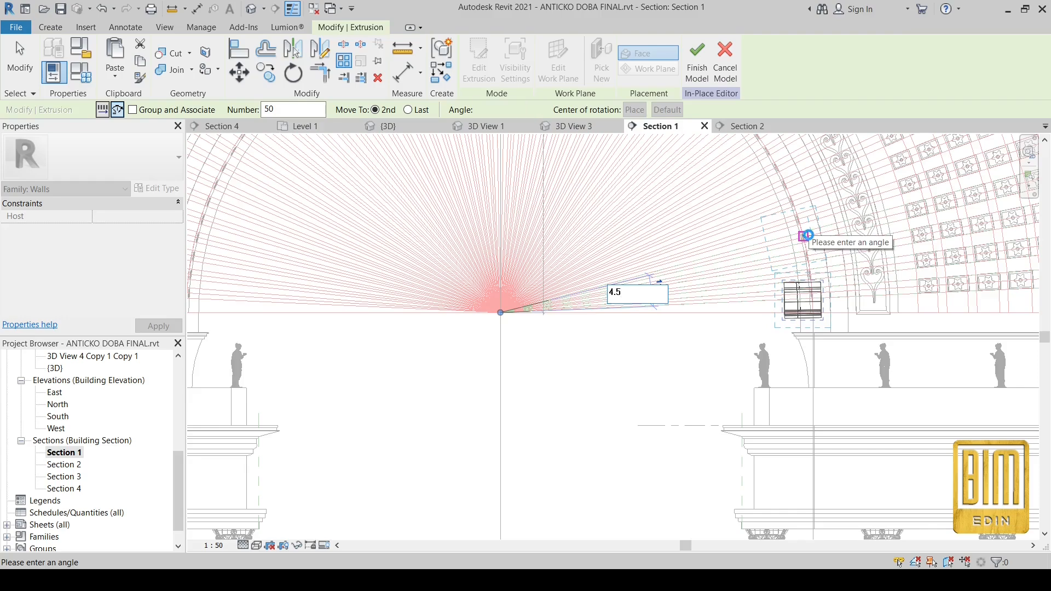
Step: Complete the radial array at a 4.5° angle and delete the surplus ornament copies that run below the arch's springing line
text(5)
key(Return)
scroll(808, 235, down, 2)
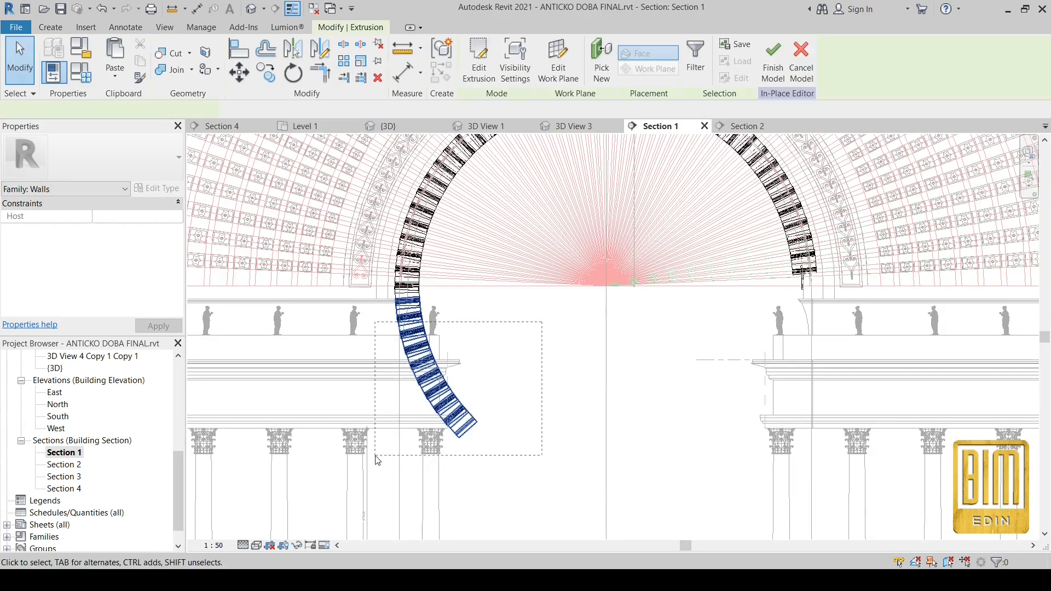
drag(375, 455, 374, 456)
right_click(386, 465)
click(412, 337)
scroll(407, 305, up, 6)
click(409, 301)
right_click(408, 301)
click(445, 411)
scroll(432, 262, down, 4)
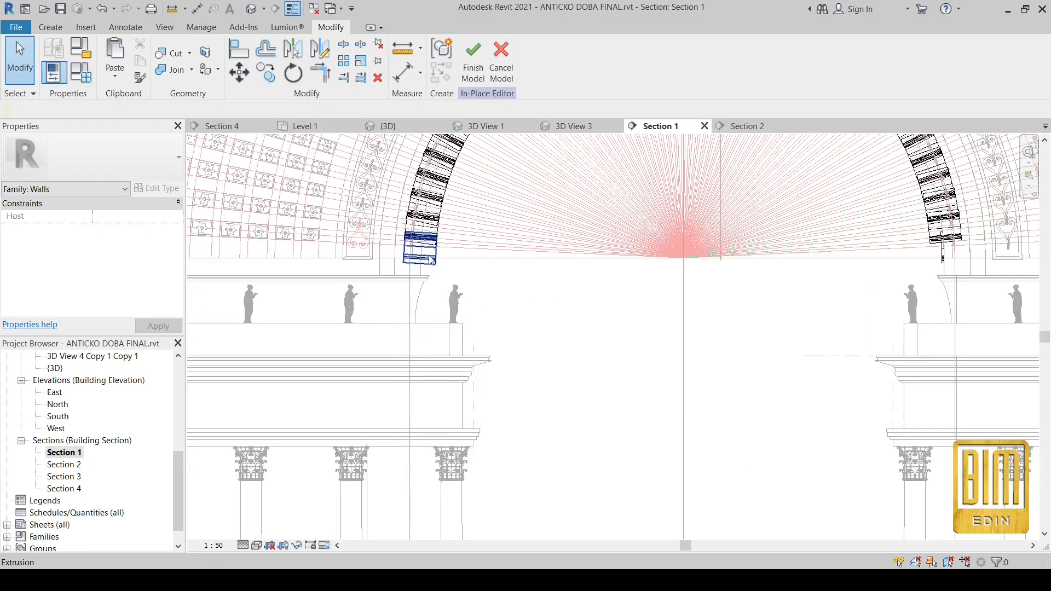
Step: Edit the sketch of the void extrusion at the arch's foot and delete the innermost side line of its small loop
click(942, 252)
click(480, 65)
scroll(832, 306, down, 3)
scroll(878, 269, up, 6)
click(857, 350)
key(Delete)
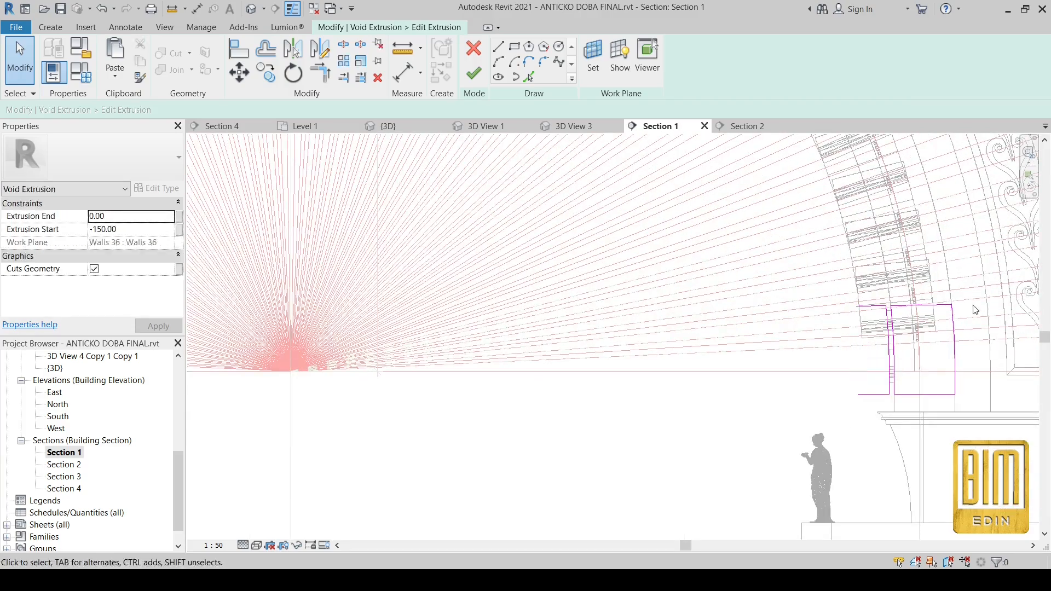
scroll(970, 311, down, 3)
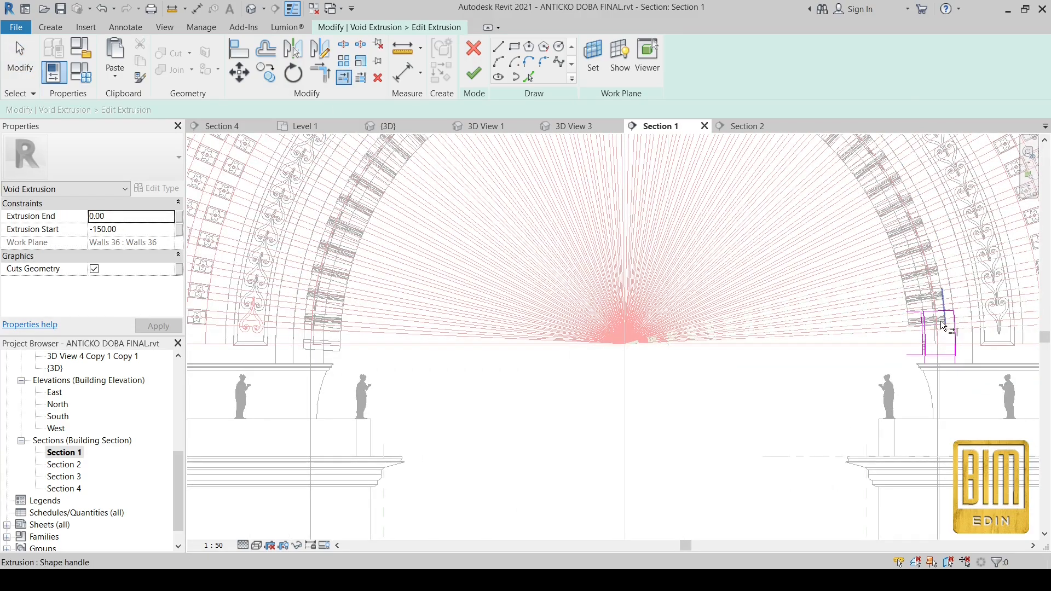
scroll(801, 367, down, 3)
scroll(523, 282, up, 2)
key(Escape)
scroll(524, 277, down, 3)
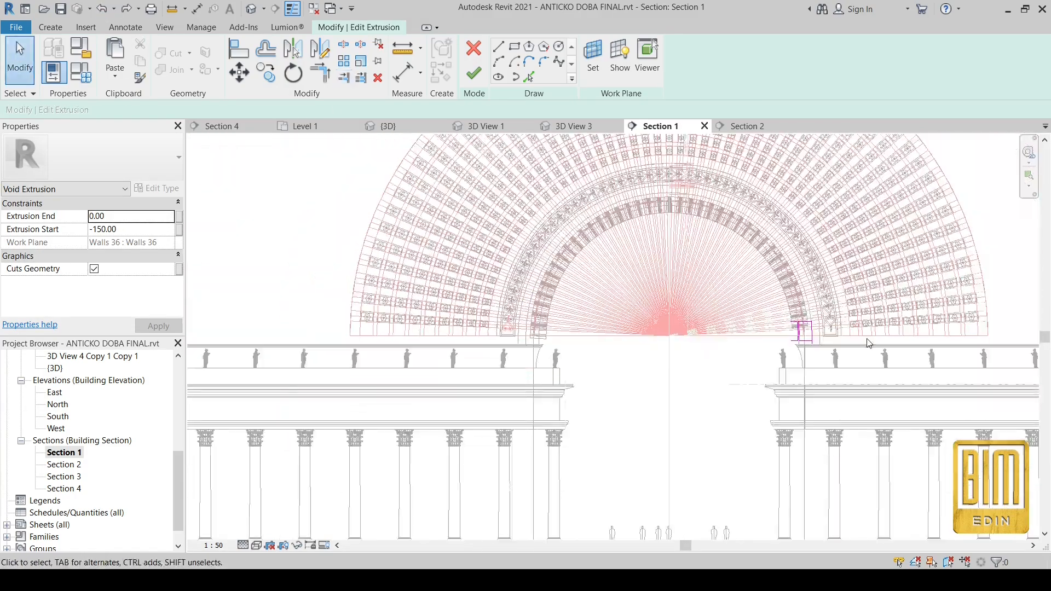
Step: Pick the arch's concentric edges and the ledge line beneath them as new sketch lines of the void
scroll(873, 344, up, 5)
click(680, 257)
scroll(914, 272, down, 3)
scroll(386, 295, up, 8)
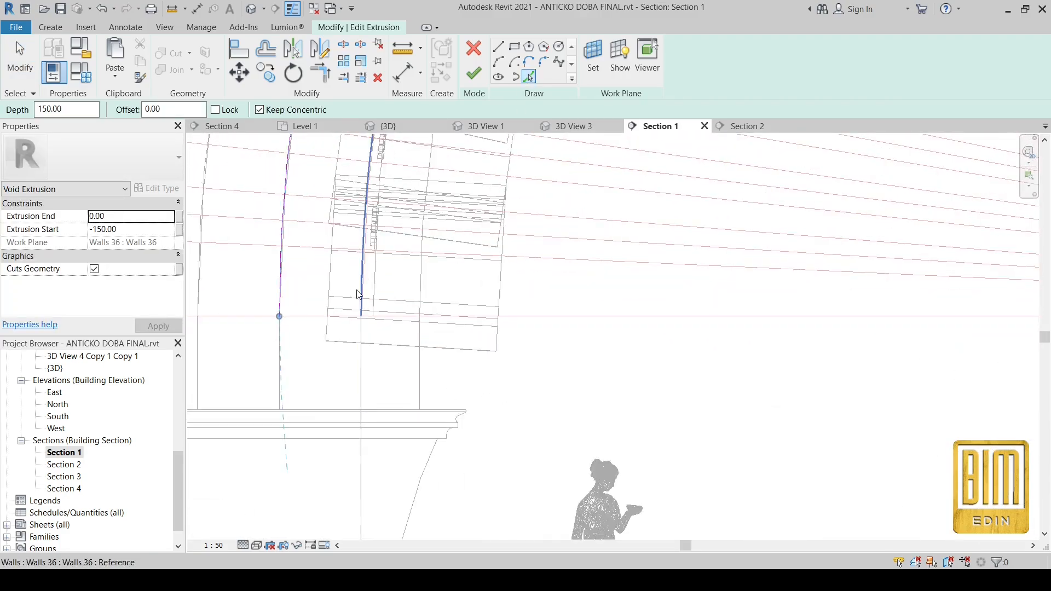
click(358, 301)
scroll(296, 337, down, 2)
click(312, 378)
scroll(286, 340, down, 5)
scroll(789, 353, up, 5)
Step: Delete the old bottom line of the wider loop and trim the arch lines to the ledge line
click(871, 334)
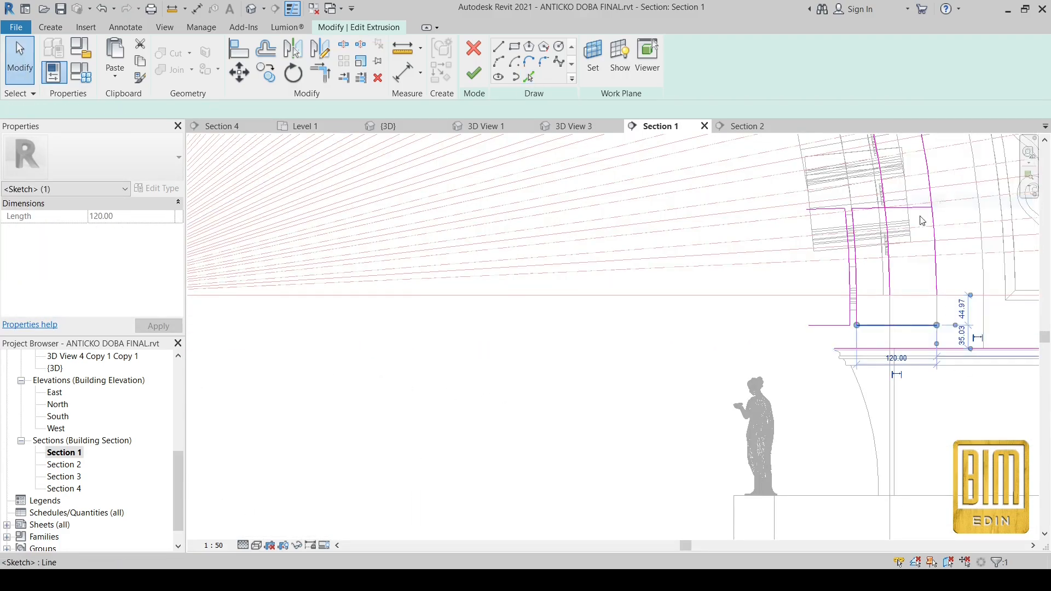
key(Delete)
key(t)
key(r)
scroll(931, 256, down, 5)
scroll(477, 319, up, 6)
click(485, 320)
click(557, 363)
click(539, 340)
Step: Join the outer arch line with the ledge line at the opposite foot of the arch
scroll(414, 320, down, 5)
scroll(461, 331, up, 7)
click(528, 76)
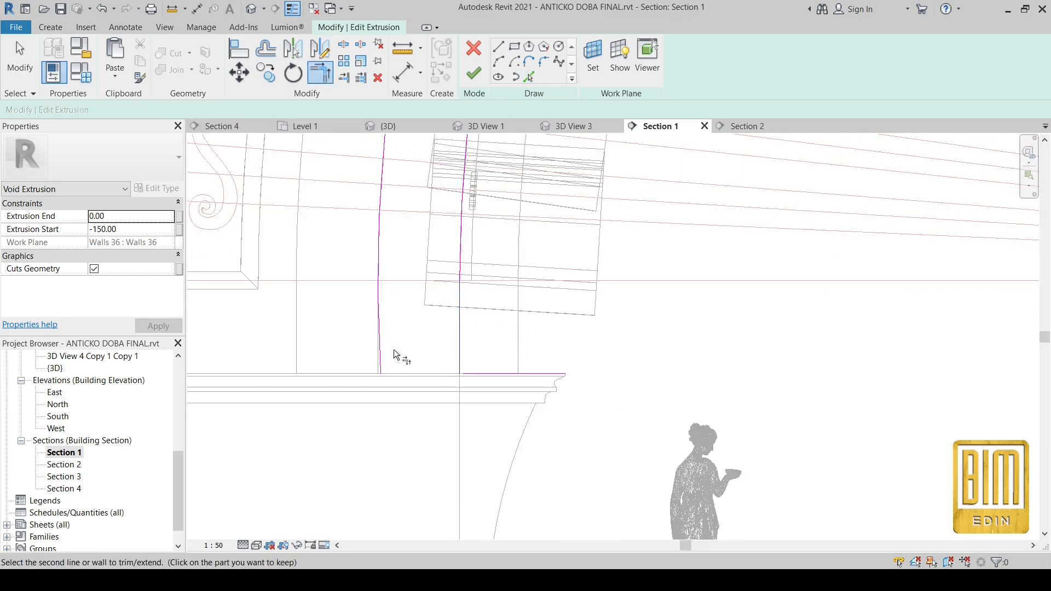
click(396, 373)
scroll(356, 310, down, 7)
scroll(713, 297, up, 8)
Step: Pick the straight segment of the middle arch line and trim it to the ledge line to form a corner
click(529, 77)
click(664, 305)
click(320, 73)
click(663, 210)
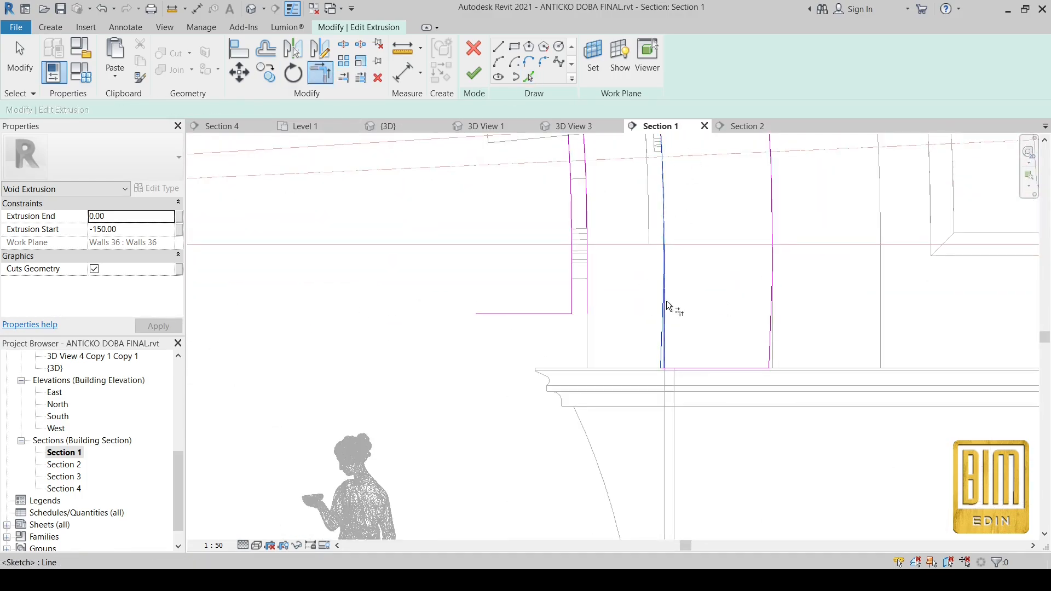
click(667, 301)
scroll(703, 306, down, 8)
scroll(695, 272, up, 7)
key(Escape)
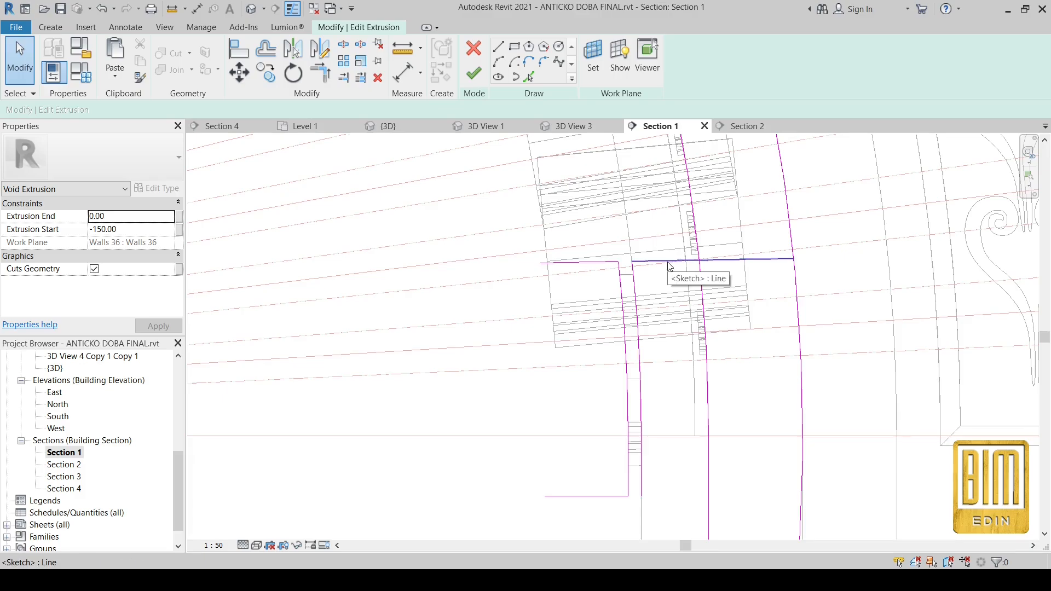
Step: Delete the old top line of the wider loop and the middle arch line from the void sketch
scroll(670, 267, down, 3)
click(668, 261)
key(Delete)
click(666, 379)
key(Delete)
Step: Pick the arch's inner edge as the void's inner boundary and delete the leftover line at the opposite foot
click(529, 77)
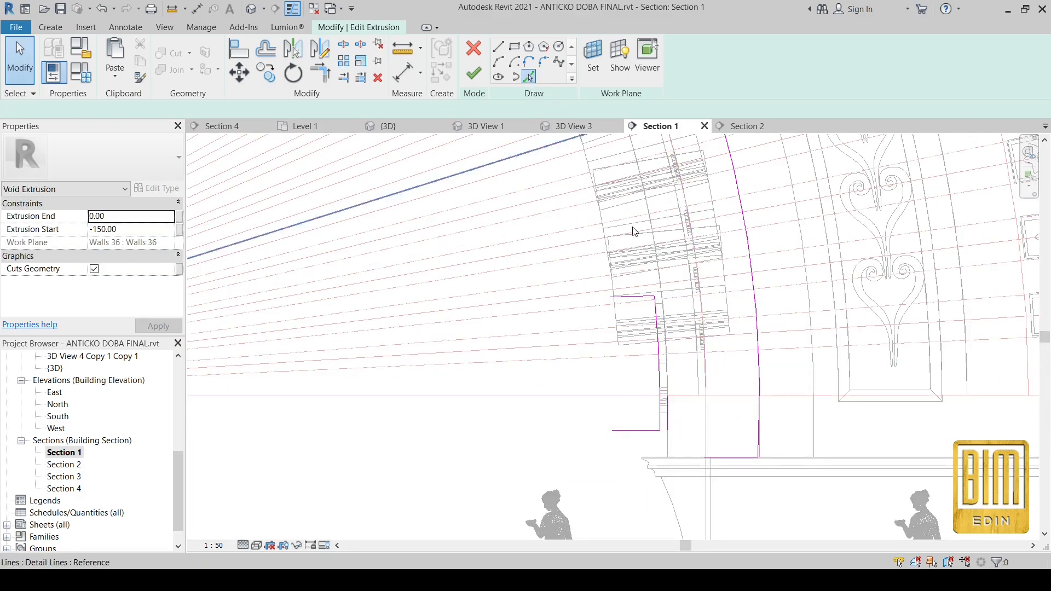
click(666, 348)
scroll(756, 420, down, 6)
scroll(425, 410, up, 8)
click(339, 317)
key(Delete)
Step: Trim the inner arch line and the ledge line into corners at both feet of the arch
key(t)
key(r)
click(428, 361)
click(329, 406)
scroll(364, 358, down, 8)
scroll(764, 354, up, 7)
click(764, 355)
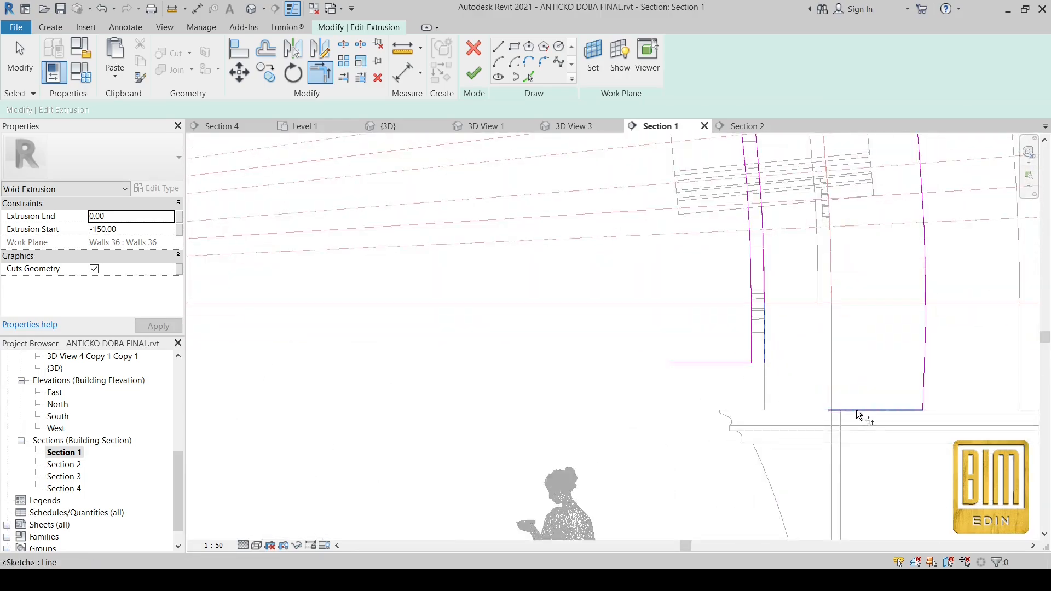
Step: Delete the small loop's old side line and pick a parallel line around the arch at an offset of 10
click(747, 267)
key(Delete)
scroll(767, 312, down, 7)
scroll(334, 323, up, 3)
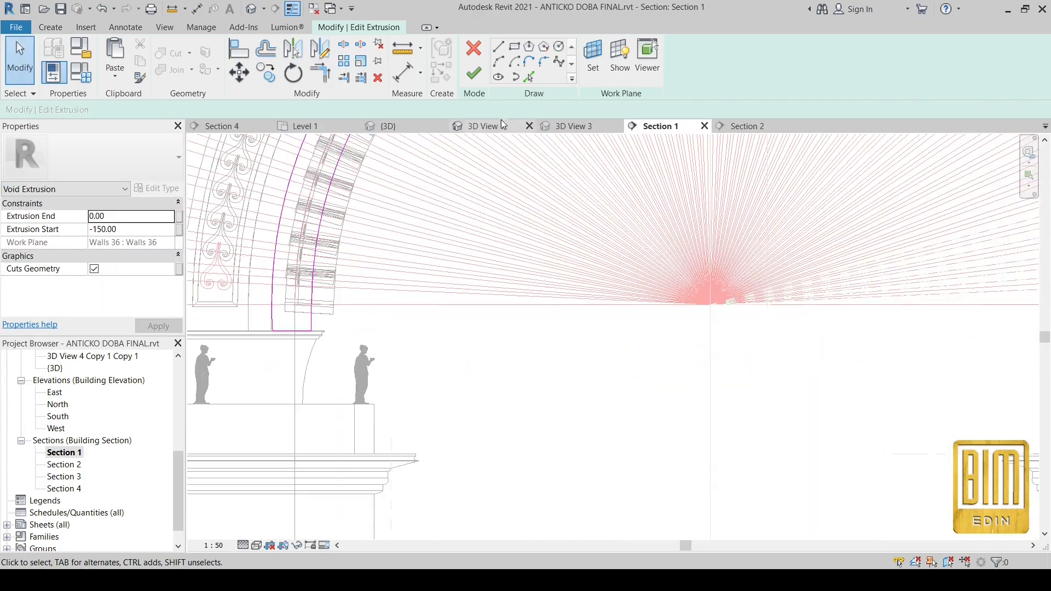
click(529, 76)
scroll(309, 326, up, 4)
scroll(353, 338, down, 7)
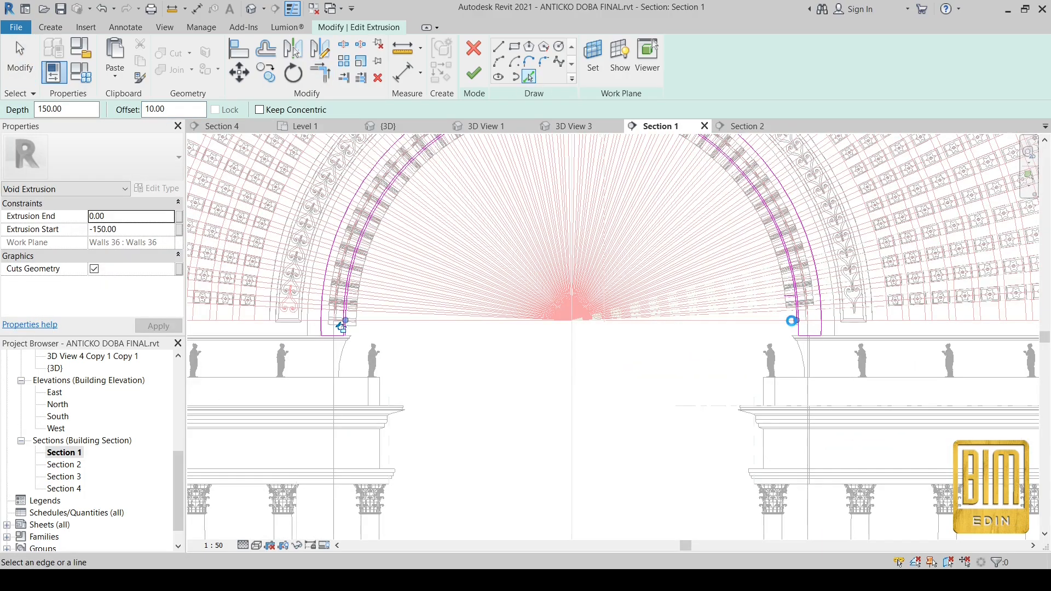
Step: Add another concentric line around the arch at an offset of 80 and delete the remains of the old small loop
scroll(794, 322, up, 7)
key(t)
key(r)
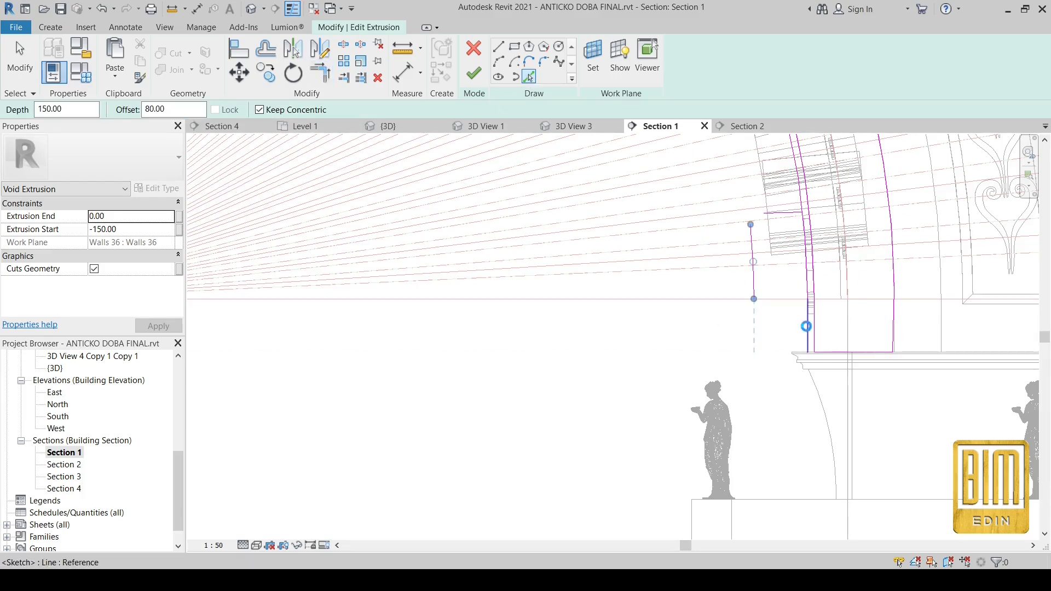
click(801, 205)
key(Escape)
drag(704, 201, 850, 299)
key(Delete)
key(Delete)
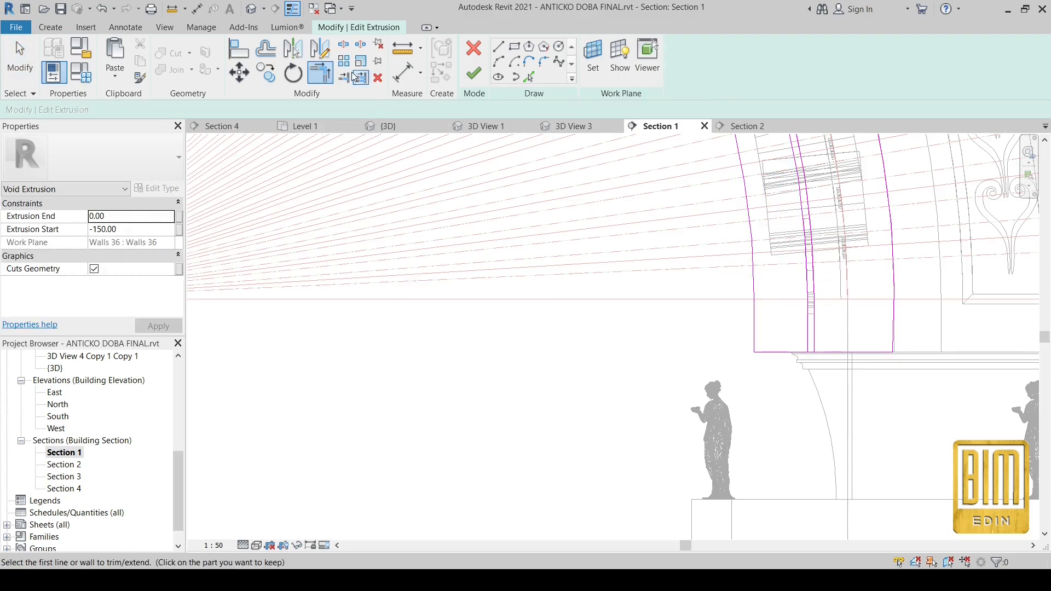
Step: Split the base line between the two bands, trim both bands into closed loops at each foot, and finish the void sketch
click(343, 44)
scroll(813, 337, up, 4)
scroll(777, 345, down, 5)
scroll(494, 312, up, 5)
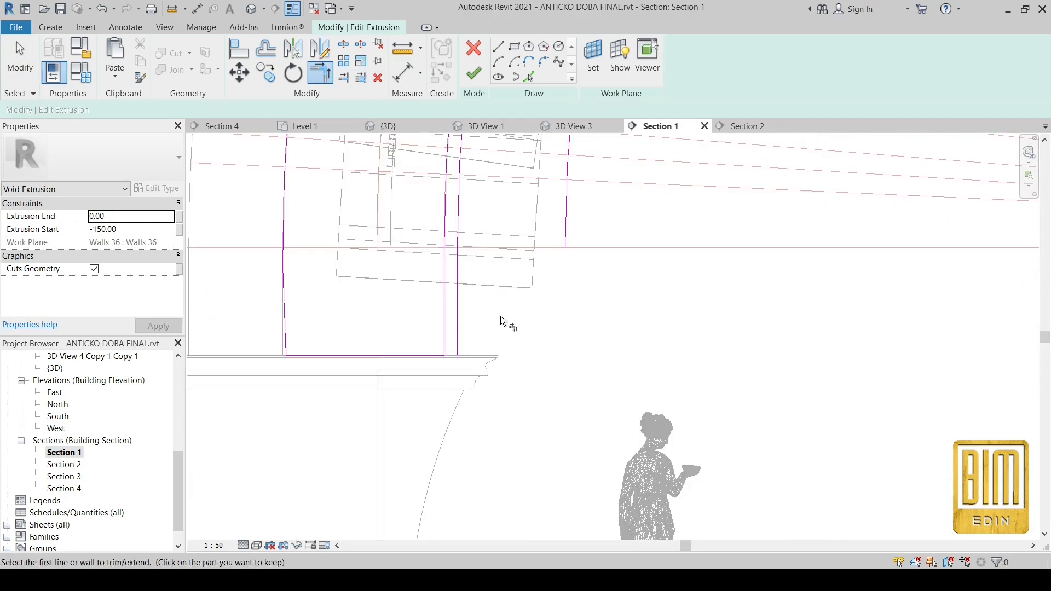
click(317, 83)
click(509, 356)
click(457, 331)
click(825, 553)
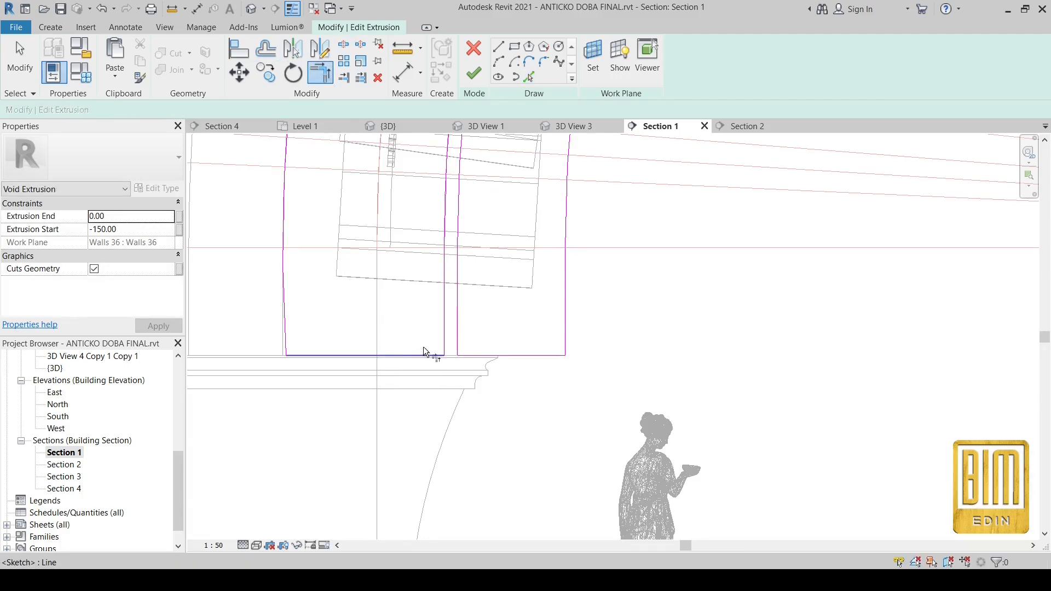
click(416, 354)
click(474, 73)
Step: Open the default 3D view and cut the ornament copies nearest the arch's foot with the void extrusion
scroll(438, 333, down, 5)
scroll(477, 319, down, 3)
click(251, 8)
scroll(694, 314, down, 3)
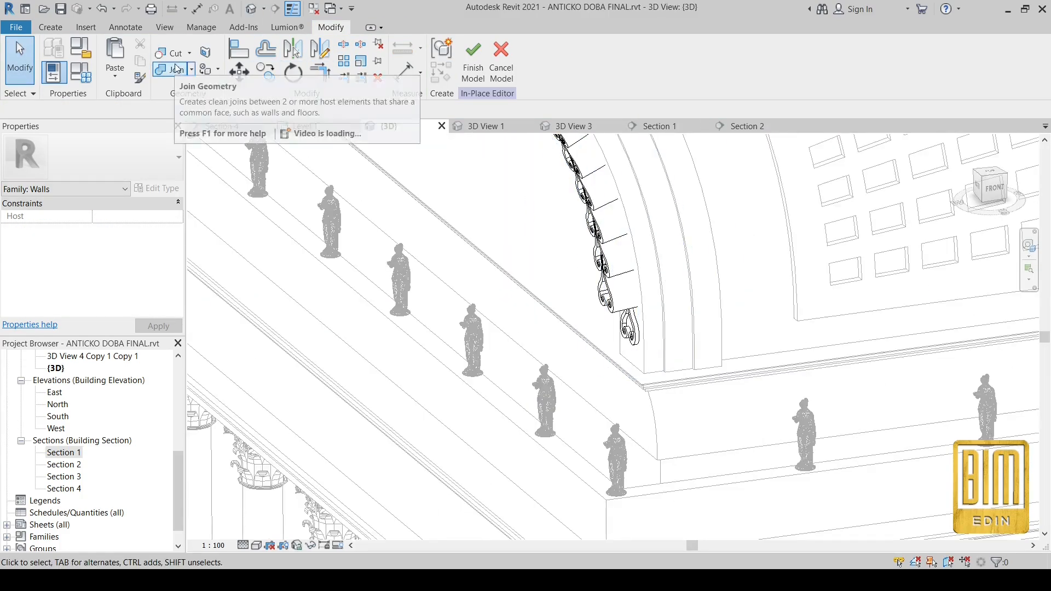
click(174, 55)
click(612, 281)
click(639, 262)
click(612, 241)
click(629, 223)
click(608, 203)
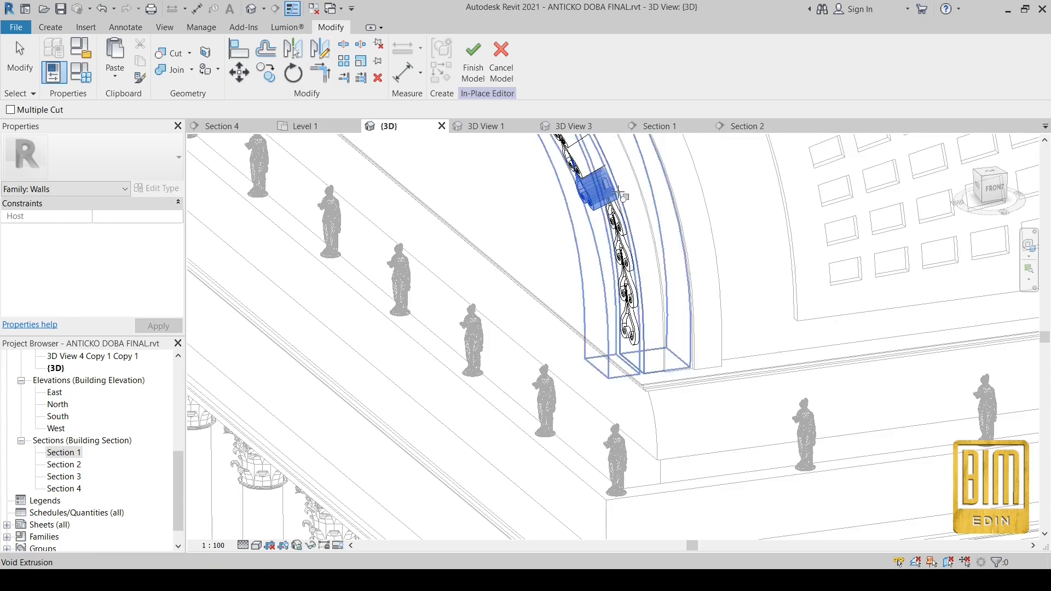
Step: Enable Multiple Cut and cut further ornament copies up the side of the arch with the void
click(10, 110)
scroll(677, 367, down, 2)
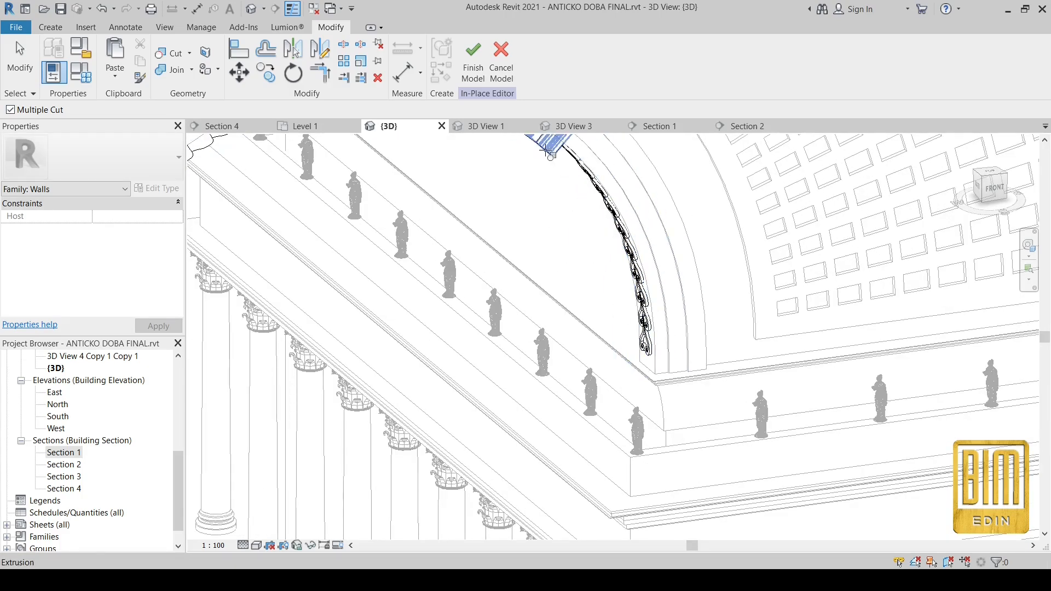
click(560, 159)
scroll(635, 240, down, 4)
key(Escape)
Step: Cut the ornament copies across the crown and down the opposite side of the arch with the same void
shift+middle_drag(681, 298, 576, 233)
scroll(586, 183, up, 3)
click(572, 171)
scroll(528, 164, down, 2)
click(559, 213)
click(508, 210)
click(470, 218)
click(438, 229)
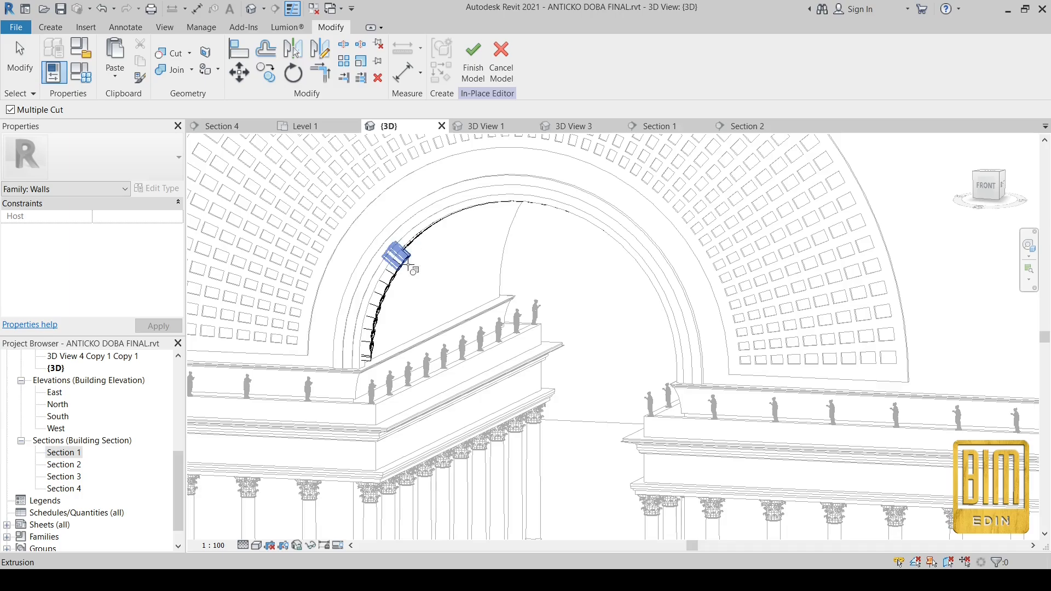
Step: Examine the trimmed ornament band along the arch's inner face from several angles
shift+middle_drag(470, 400, 482, 351)
scroll(719, 411, down, 3)
scroll(476, 342, up, 2)
scroll(476, 343, up, 3)
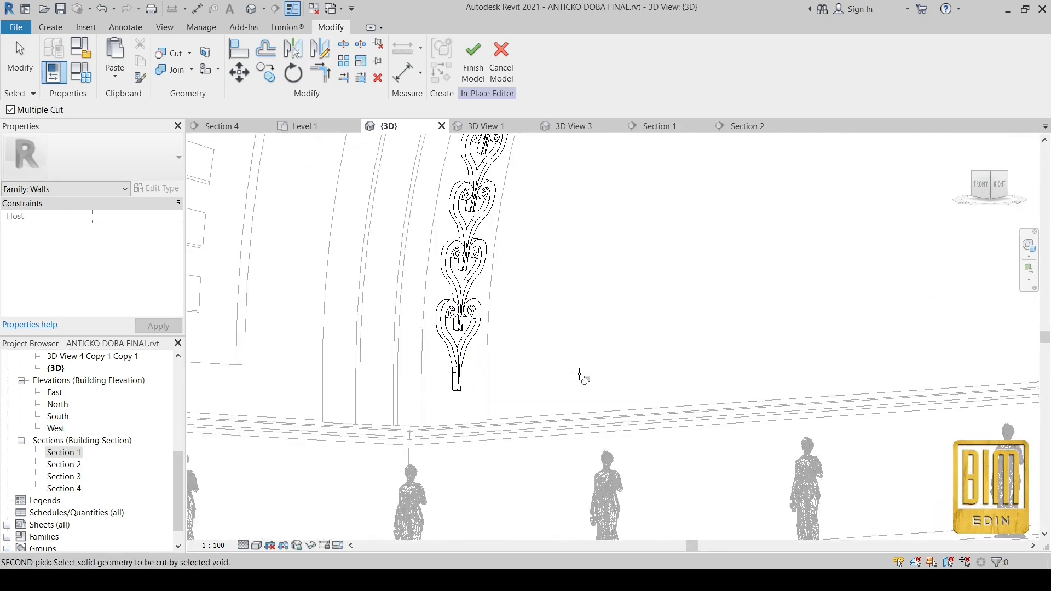
scroll(424, 390, down, 3)
scroll(492, 386, down, 2)
shift+middle_drag(523, 313, 509, 392)
scroll(527, 281, up, 3)
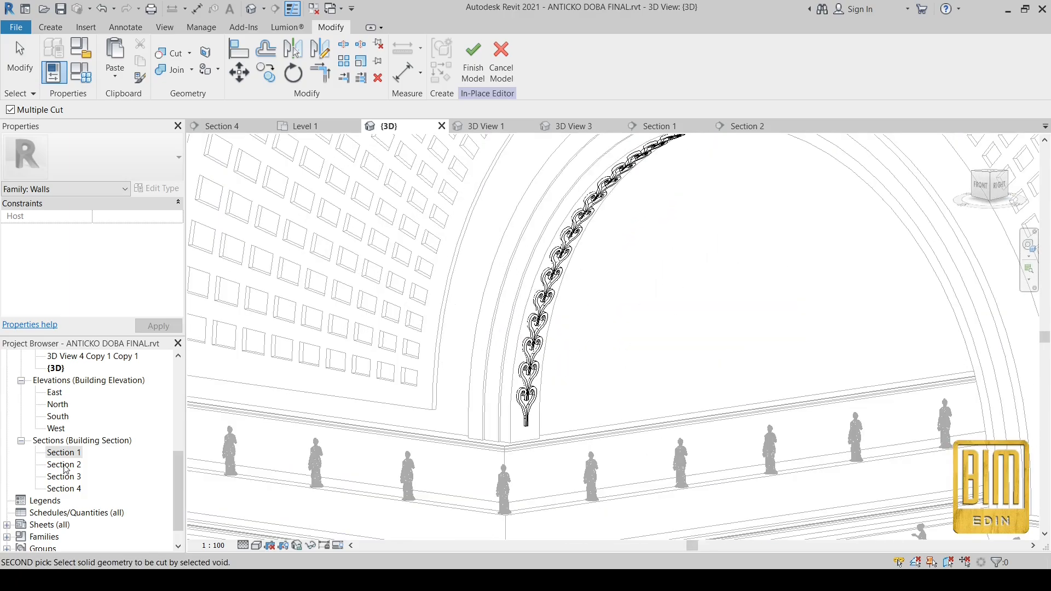
Step: Start a new extrusion and set its work plane by picking the arch wall's face
scroll(512, 316, down, 3)
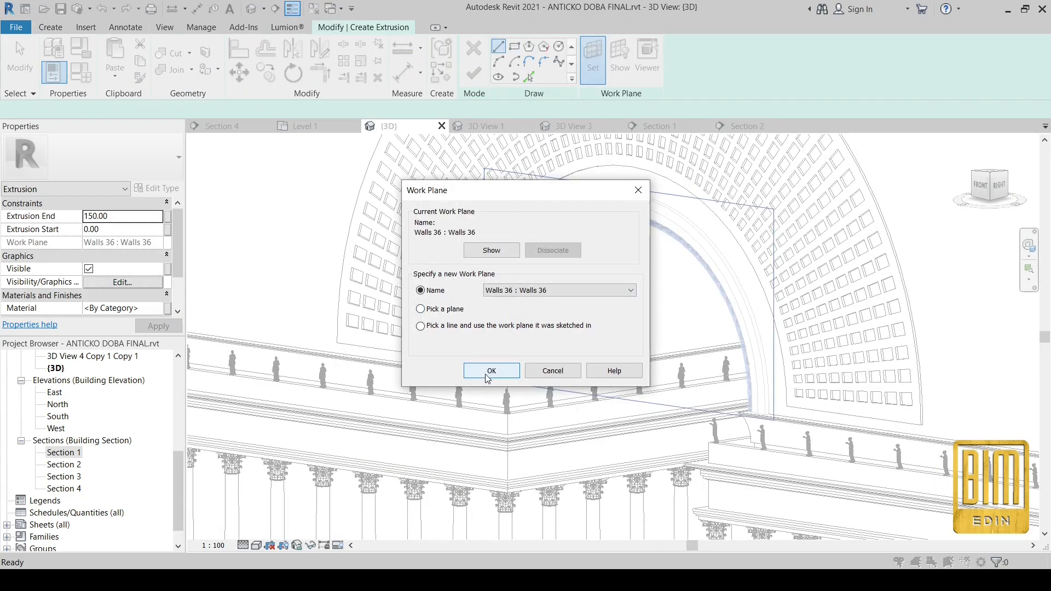
click(491, 371)
scroll(312, 239, down, 3)
scroll(462, 380, up, 5)
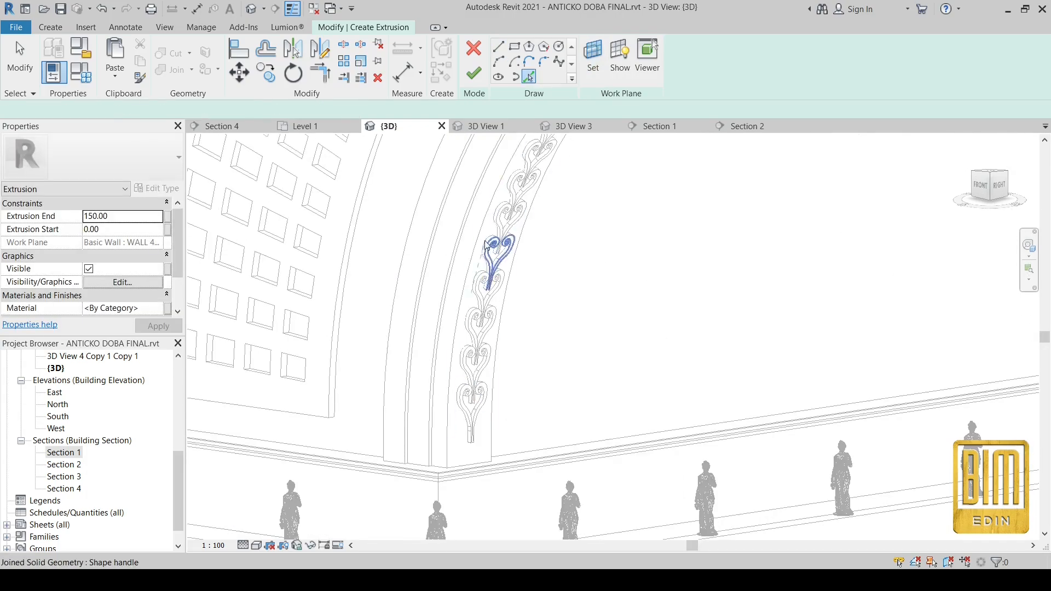
Step: Pick the arch's inner edge for the extrusion sketch and add a parallel line around the arch at an offset of 10
click(477, 252)
scroll(449, 438, up, 1)
click(454, 454)
scroll(453, 454, down, 4)
scroll(758, 485, up, 4)
scroll(649, 358, down, 4)
shift+middle_drag(650, 358, 736, 353)
scroll(671, 301, up, 4)
scroll(711, 314, up, 2)
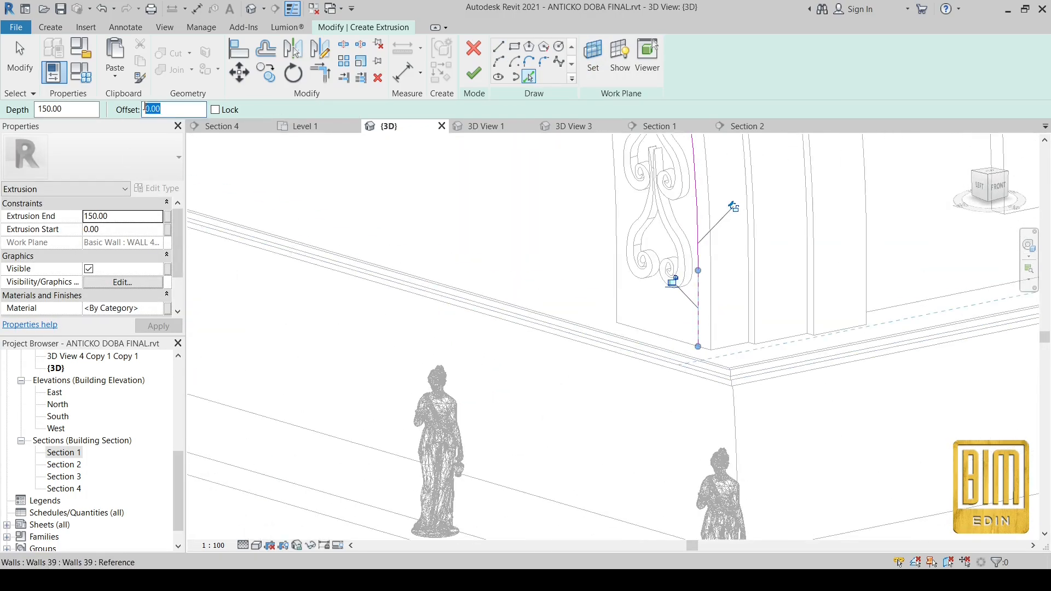
scroll(674, 235, down, 5)
scroll(361, 329, up, 5)
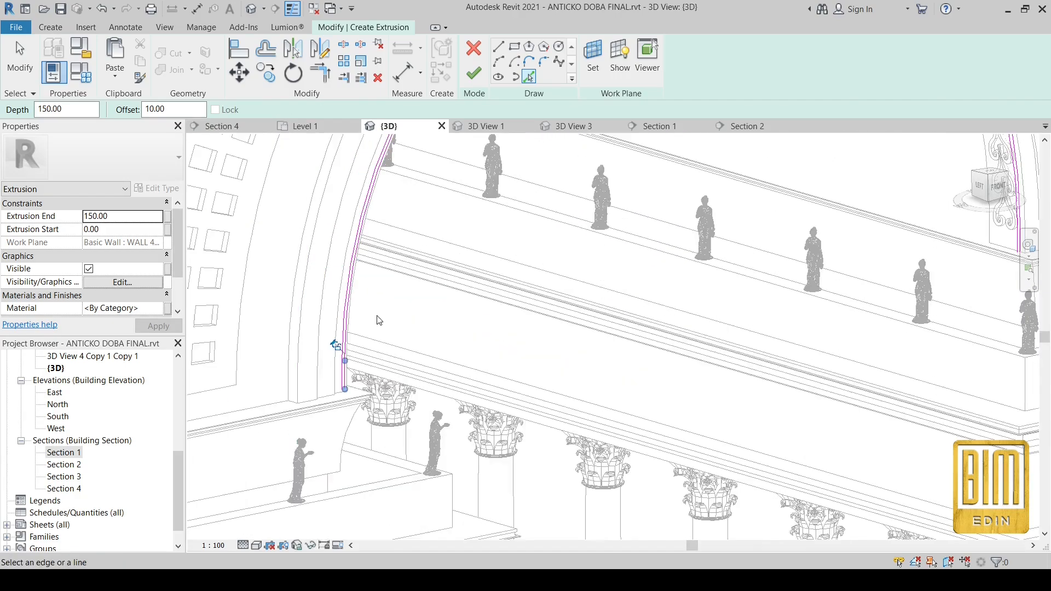
Step: From the front view, pick the ledge edge at an offset of 25 as the extrusion sketch's base line
scroll(749, 284, up, 5)
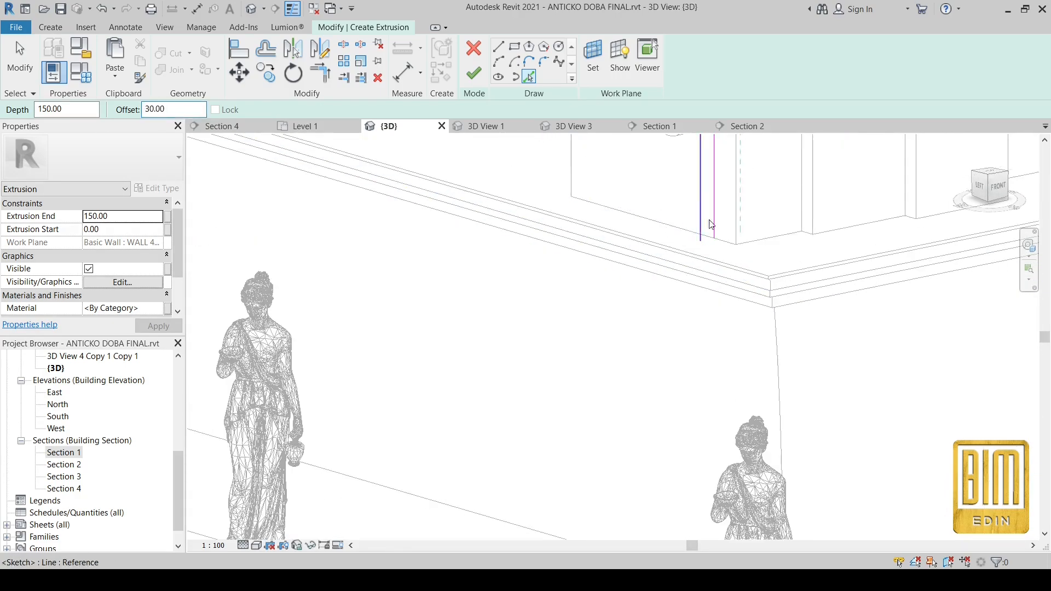
click(1005, 197)
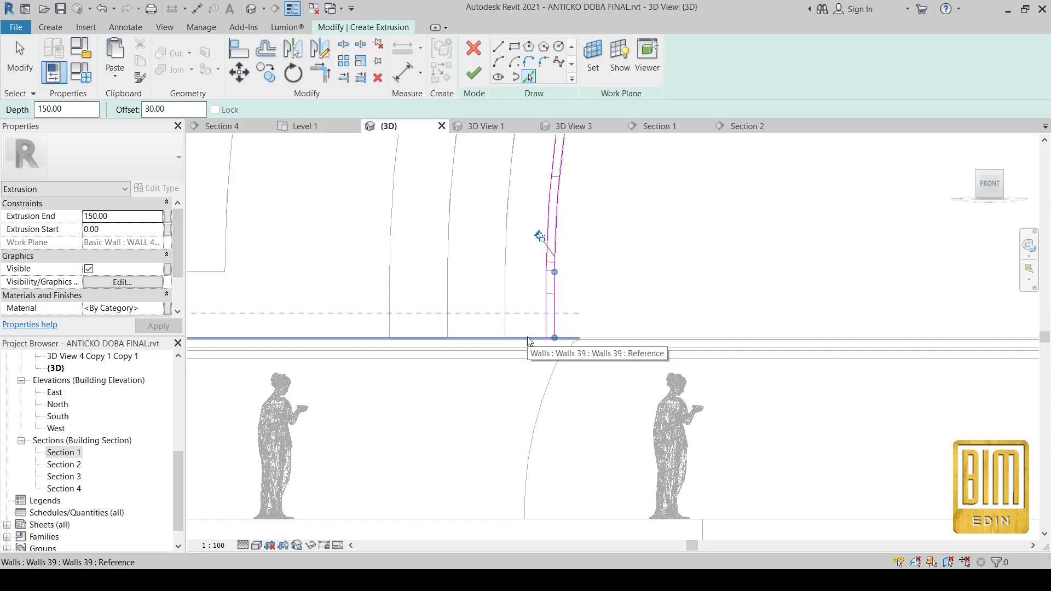
scroll(569, 316, up, 3)
drag(191, 108, 120, 100)
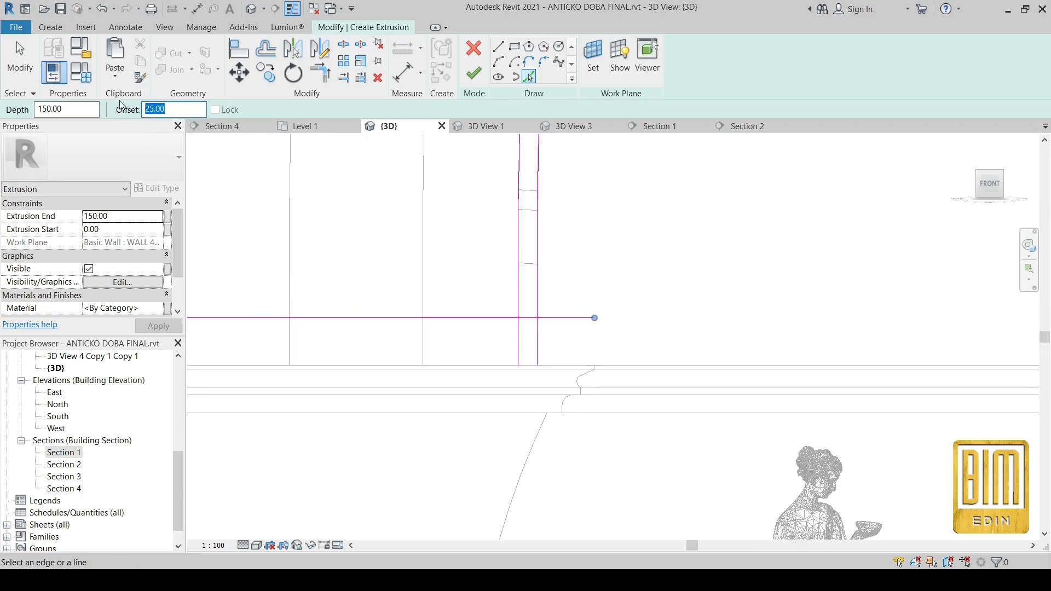
Step: Trim the parallel arch lines and the offset base line into a closed border profile and finish the extrusion sketch
scroll(523, 329, down, 8)
scroll(766, 374, up, 7)
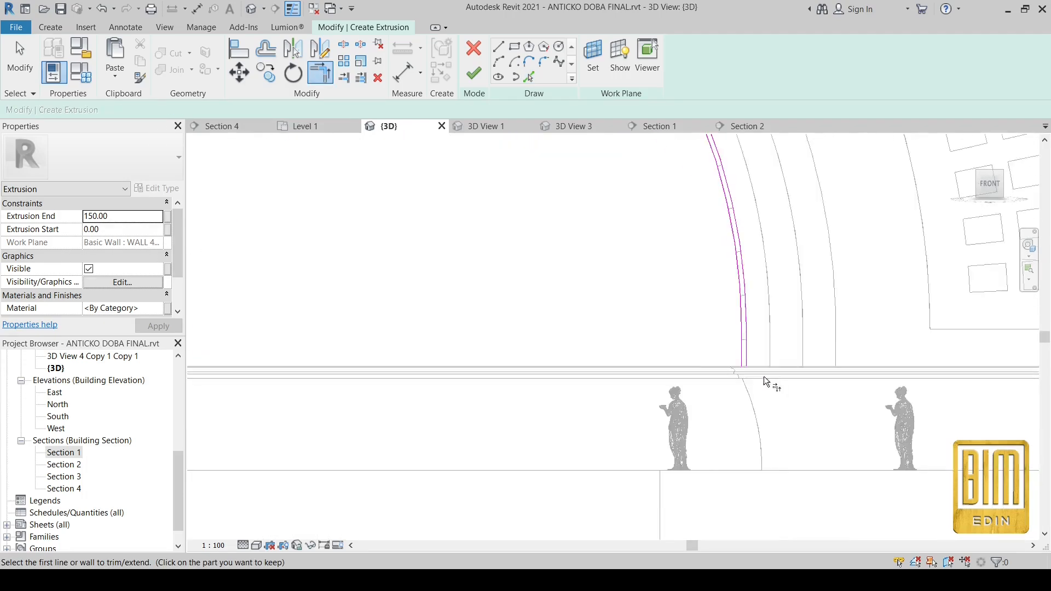
click(741, 280)
scroll(739, 284, down, 8)
scroll(365, 314, up, 8)
click(299, 309)
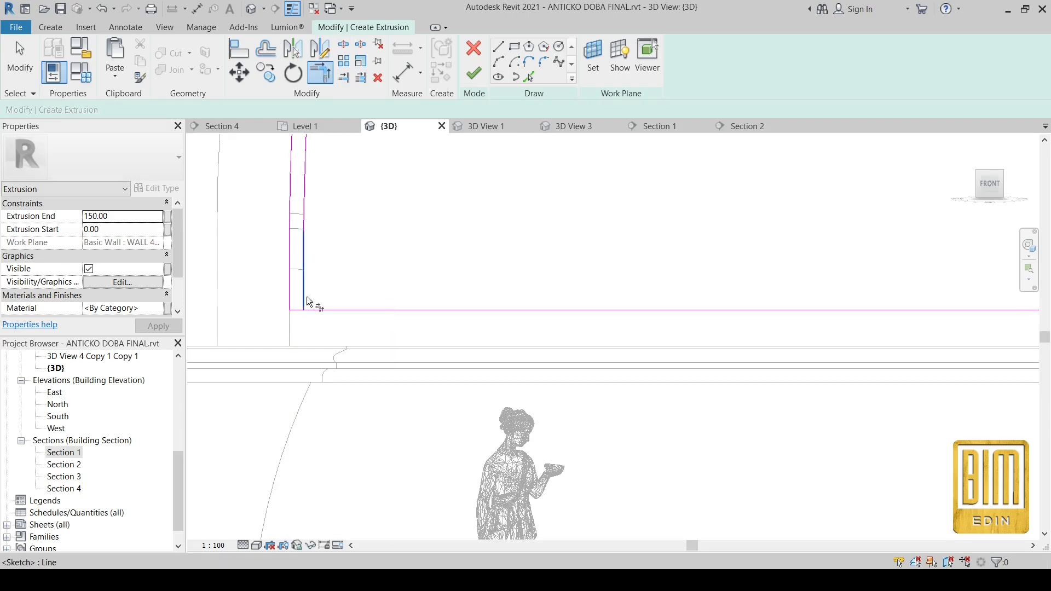
click(307, 298)
scroll(308, 298, down, 7)
scroll(871, 310, up, 9)
click(809, 319)
click(797, 310)
click(473, 72)
scroll(689, 304, down, 10)
Step: Open Section 2 and set the arch border extrusion's depth to 10, placed beside the scroll ornament
click(61, 456)
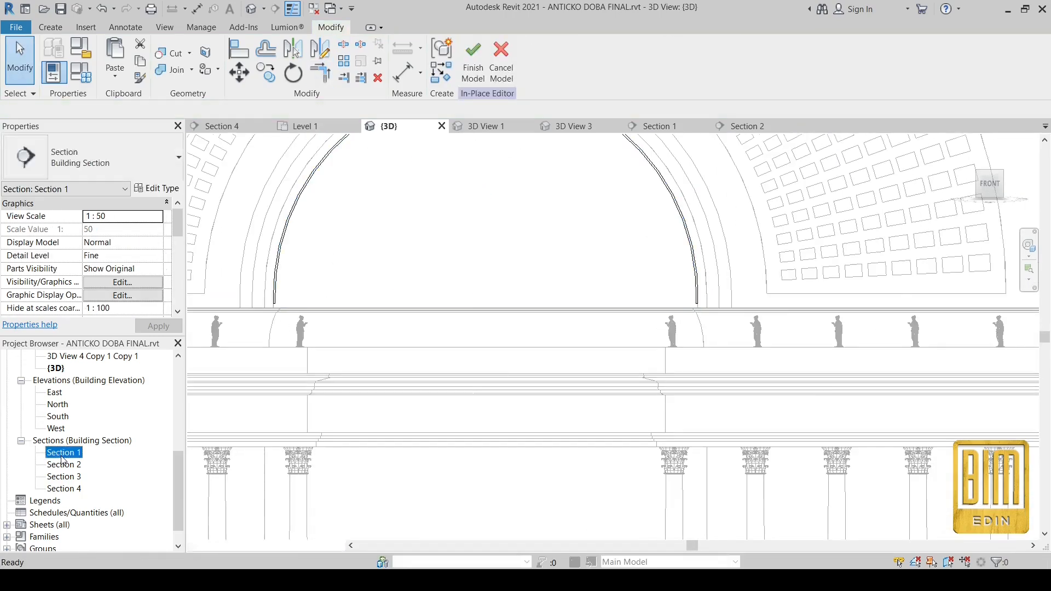
double_click(62, 458)
double_click(63, 464)
scroll(640, 354, up, 5)
drag(623, 355, 595, 353)
scroll(618, 274, down, 4)
scroll(520, 191, up, 2)
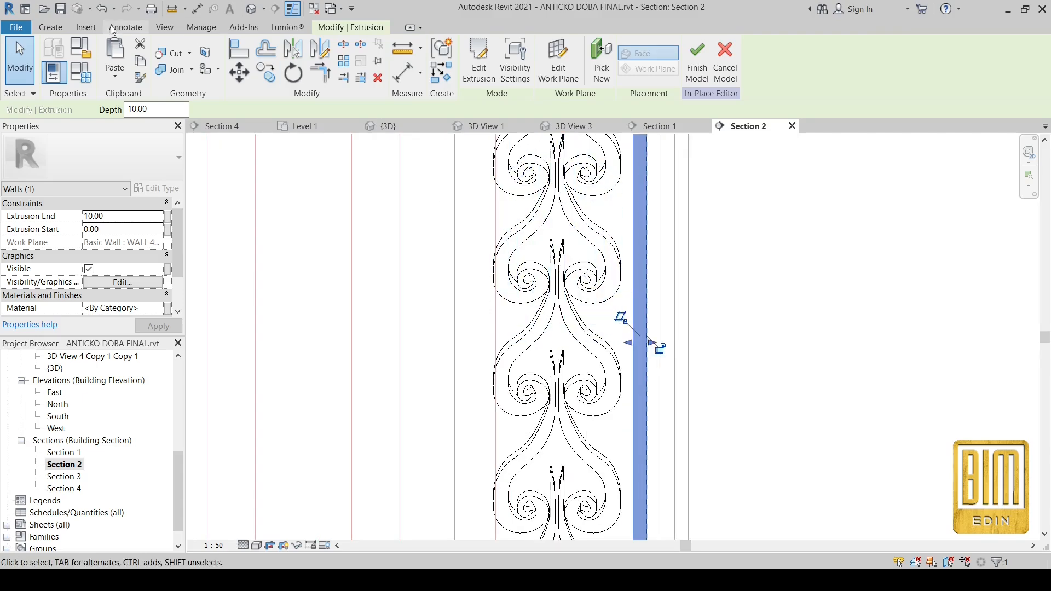
Step: Draw a horizontal symbolic line across the full width of the scroll ornament in Section 2
click(114, 29)
click(233, 57)
scroll(491, 275, up, 5)
click(500, 277)
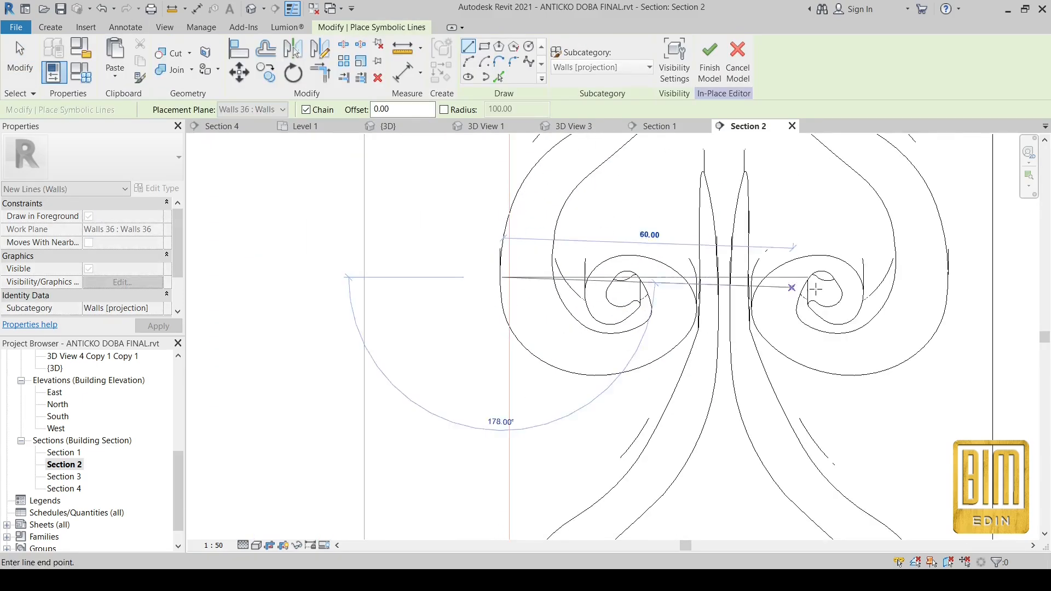
click(946, 277)
key(Escape)
key(Escape)
Step: Mirror the border extrusion to the ornament's other side about a vertical axis drawn through the symbolic line's middle
scroll(518, 244, down, 5)
click(633, 305)
click(320, 49)
scroll(568, 250, up, 5)
click(568, 236)
click(567, 274)
scroll(543, 286, down, 5)
Step: Reopen the border extrusion's sketch in Section 1, check its profile at the arch foot and finish the sketch
click(659, 126)
scroll(731, 296, up, 5)
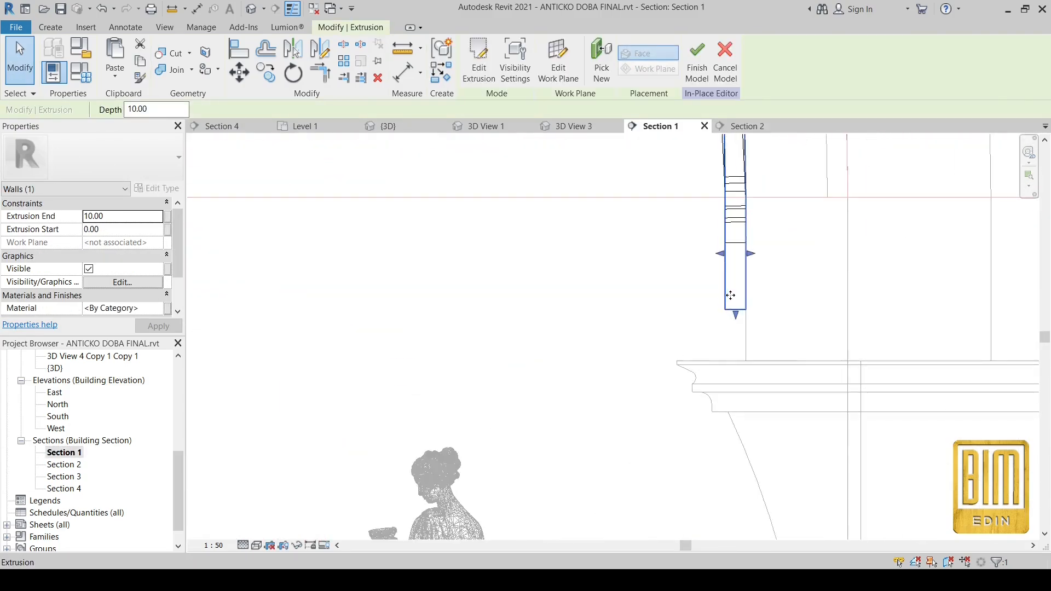
scroll(735, 305, up, 3)
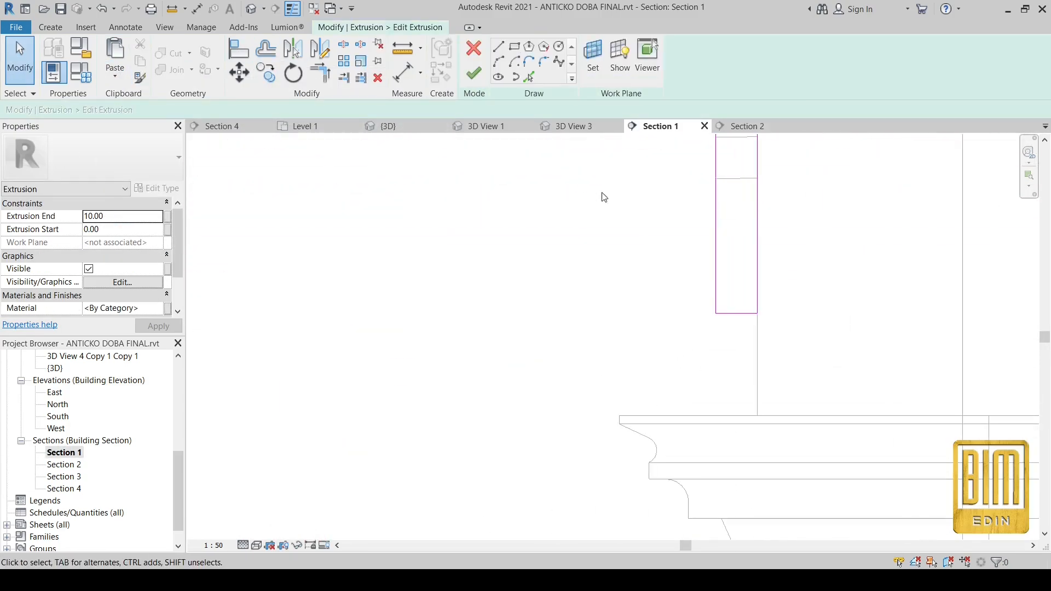
scroll(754, 293, down, 5)
scroll(376, 336, up, 5)
key(p)
key(l)
scroll(370, 292, down, 8)
key(Escape)
click(474, 73)
scroll(452, 267, down, 3)
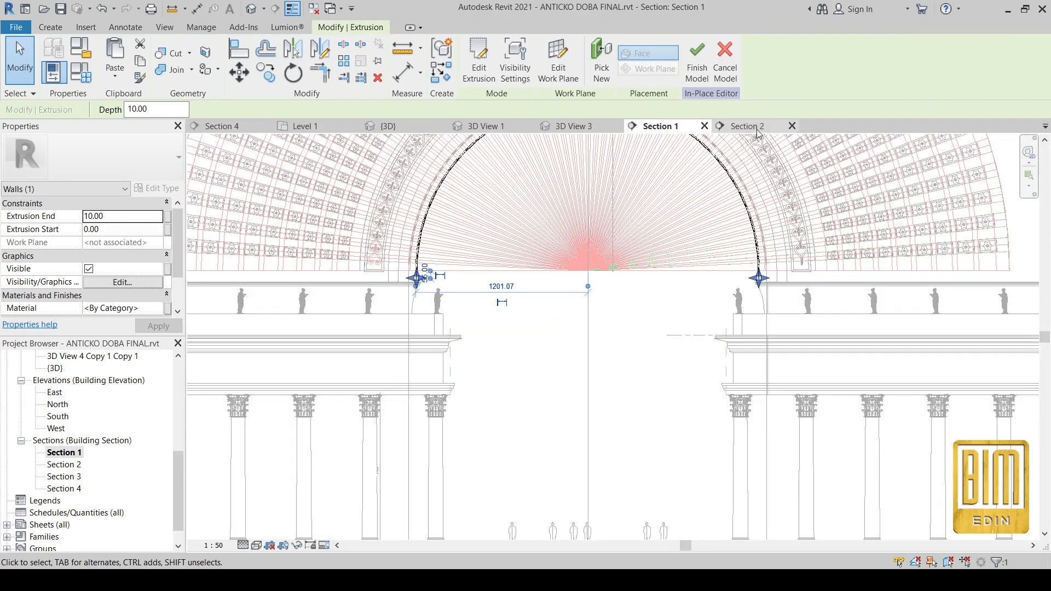
Step: In Section 2, adjust the extrusion beside the scroll ornament and join it with the border extrusions on both sides
click(737, 127)
scroll(523, 370, up, 7)
mouse_move(495, 350)
mouse_down()
mouse_move(694, 350)
mouse_move(491, 350)
mouse_up()
click(176, 70)
click(511, 344)
click(490, 336)
click(702, 349)
key(Escape)
Step: Examine the bordered arch ornament in the default 3D view and in 3D View 1
scroll(648, 389, down, 3)
click(251, 9)
scroll(518, 343, up, 3)
scroll(362, 299, up, 3)
shift+middle_drag(519, 343, 387, 340)
scroll(362, 299, down, 1)
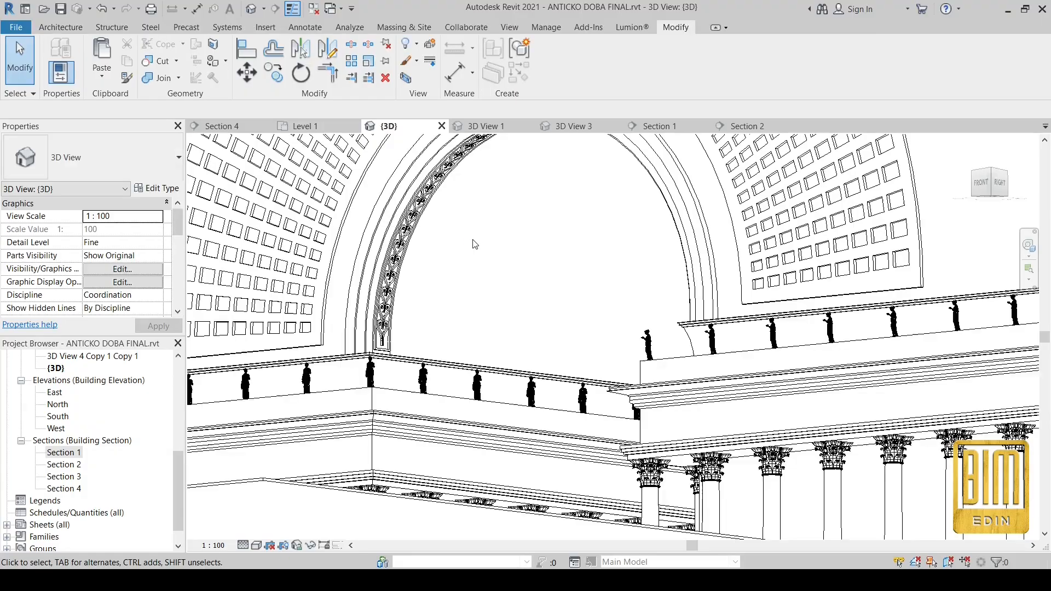
shift+middle_drag(438, 341, 534, 415)
scroll(646, 439, down, 2)
scroll(86, 428, down, 1)
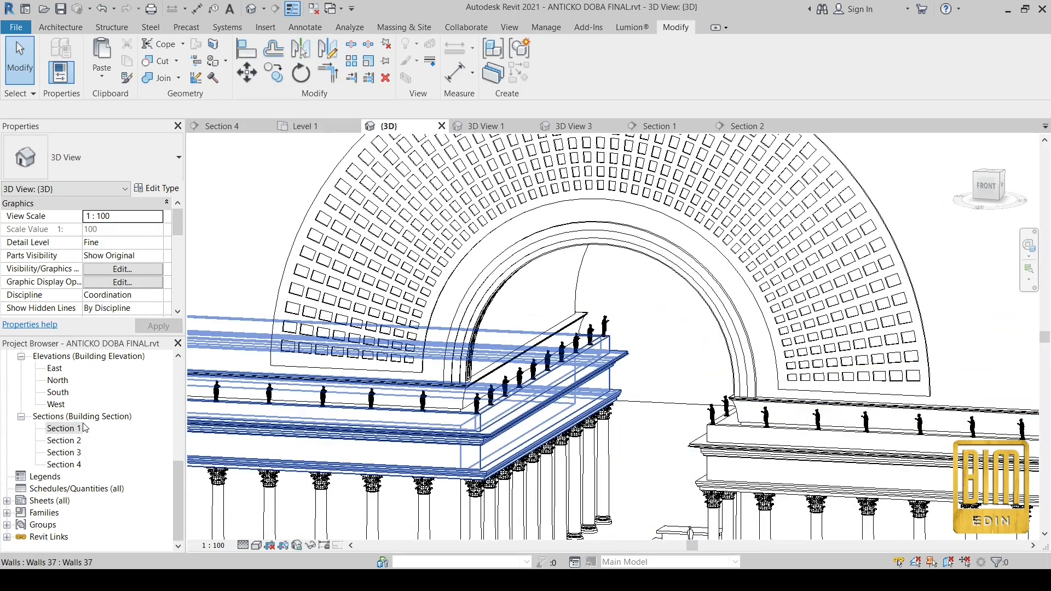
scroll(84, 428, up, 4)
double_click(68, 392)
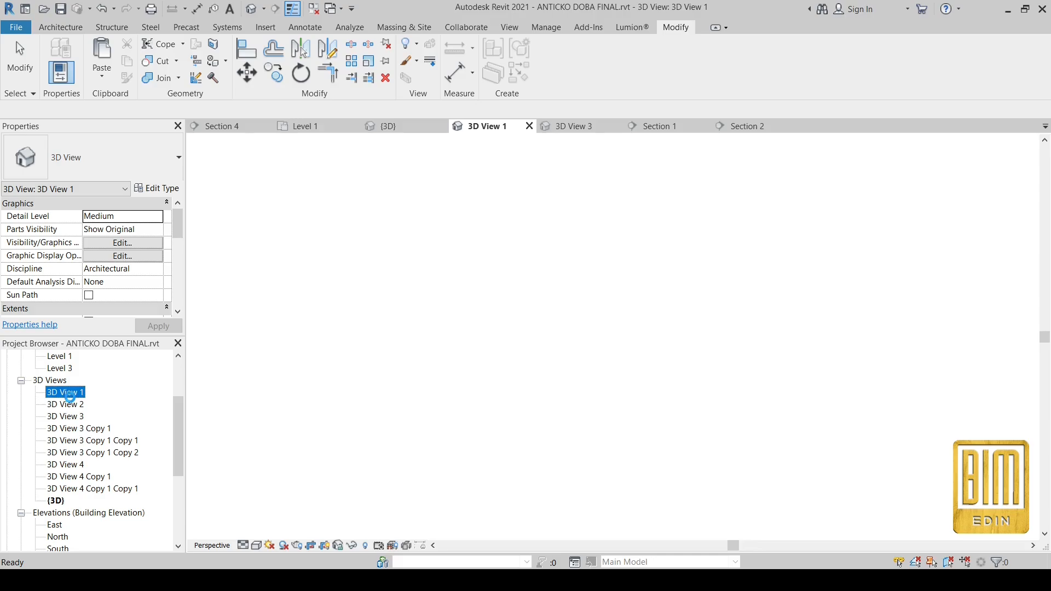
scroll(585, 310, up, 6)
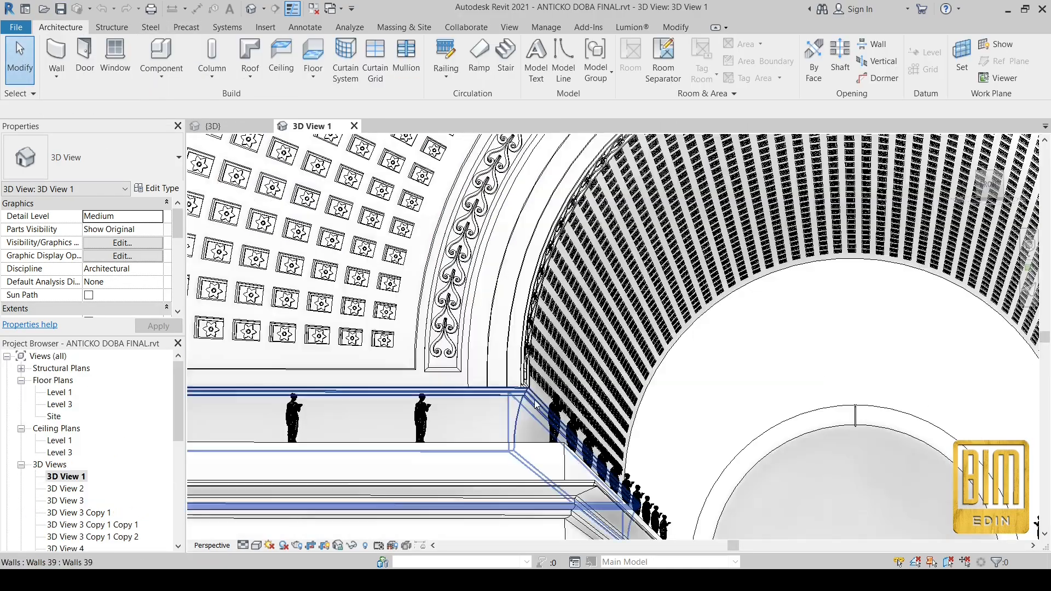
scroll(613, 328, down, 6)
scroll(91, 487, down, 5)
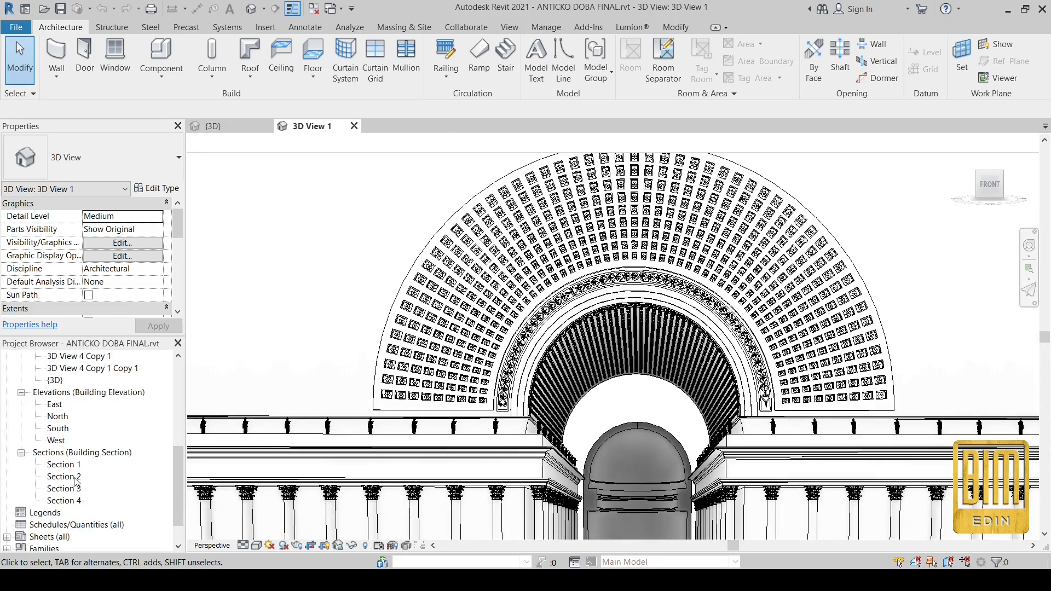
Step: In Section 1, copy the lowest red scroll motif's detail lines down onto the entablature frieze
double_click(64, 464)
scroll(671, 456, up, 5)
scroll(671, 456, down, 1)
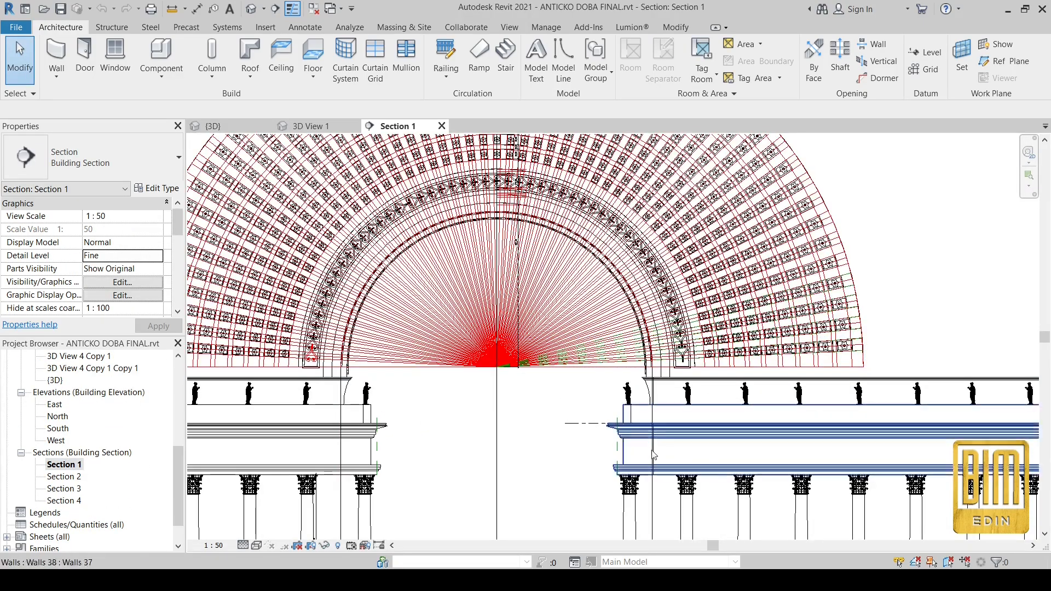
scroll(305, 364, up, 6)
drag(408, 391, 409, 393)
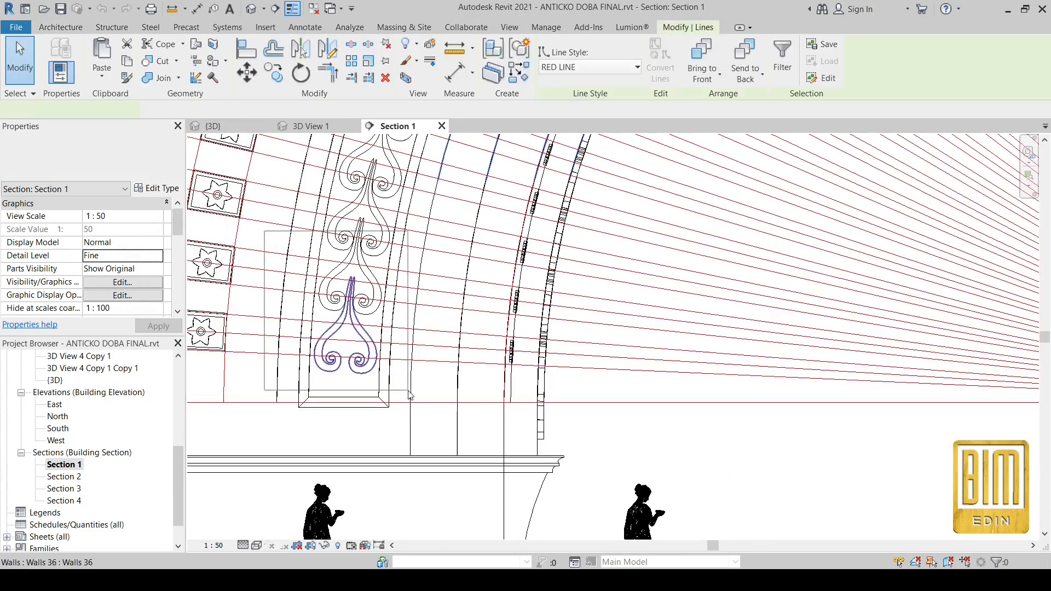
click(274, 73)
click(352, 371)
scroll(424, 394, down, 5)
scroll(426, 471, up, 2)
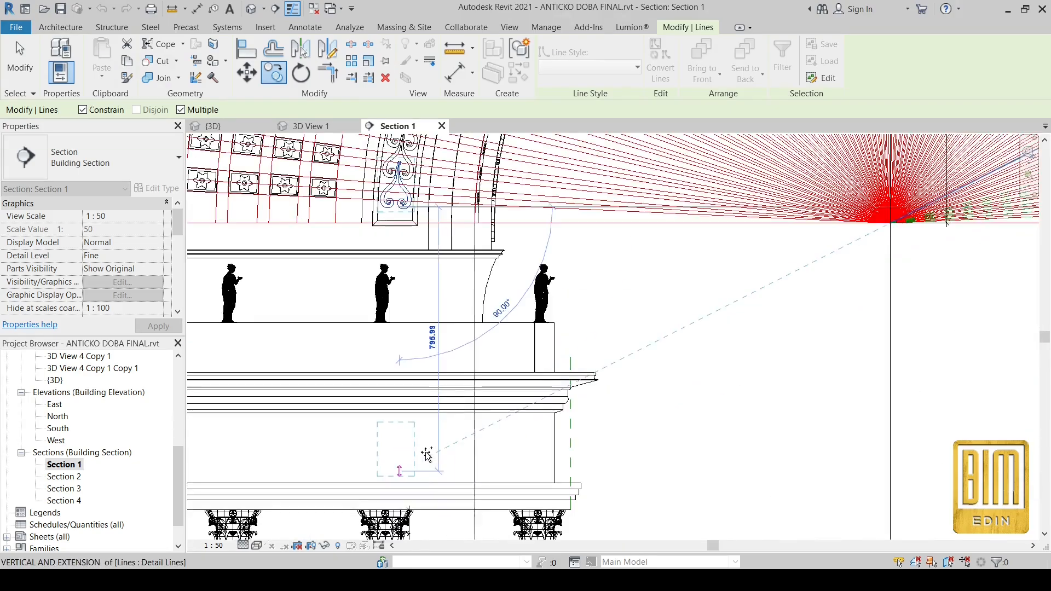
click(426, 453)
key(Escape)
key(Escape)
Step: Rotate the copied scroll motif so that it lies horizontally with its tip pointing away from the arch
scroll(346, 529, up, 3)
drag(387, 291, 543, 436)
click(301, 73)
click(466, 259)
click(340, 367)
Step: Move the rotated scroll motif along the frieze to the end nearest the central opening
key(m)
key(v)
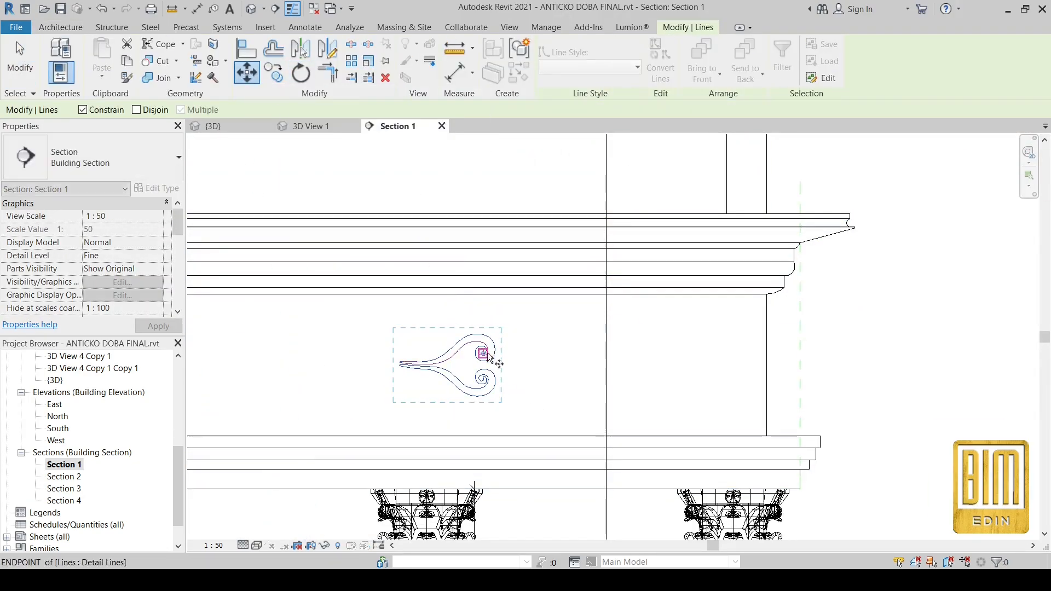
click(715, 368)
scroll(471, 364, down, 2)
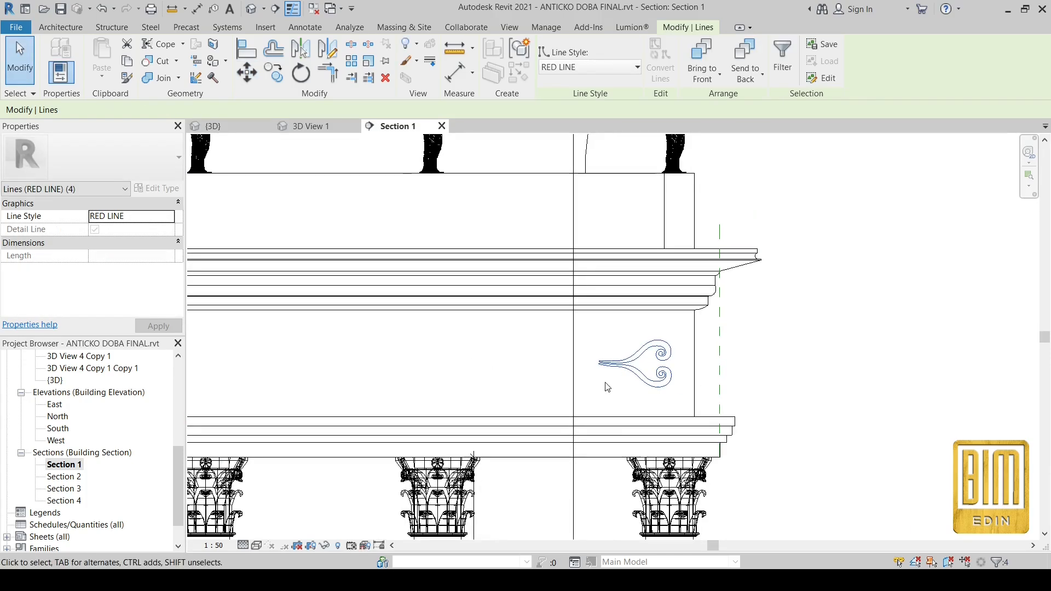
key(Escape)
Step: Create an in-place model in the Walls category and start an extrusion with the frieze face as its work plane
click(161, 74)
click(188, 122)
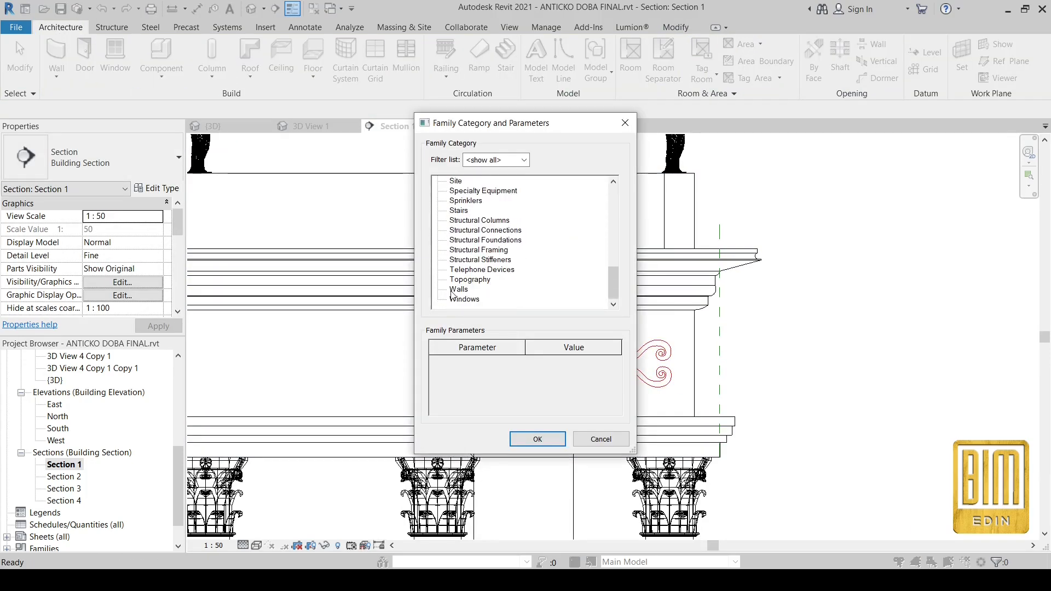
click(459, 288)
click(537, 438)
click(527, 317)
click(118, 57)
click(491, 370)
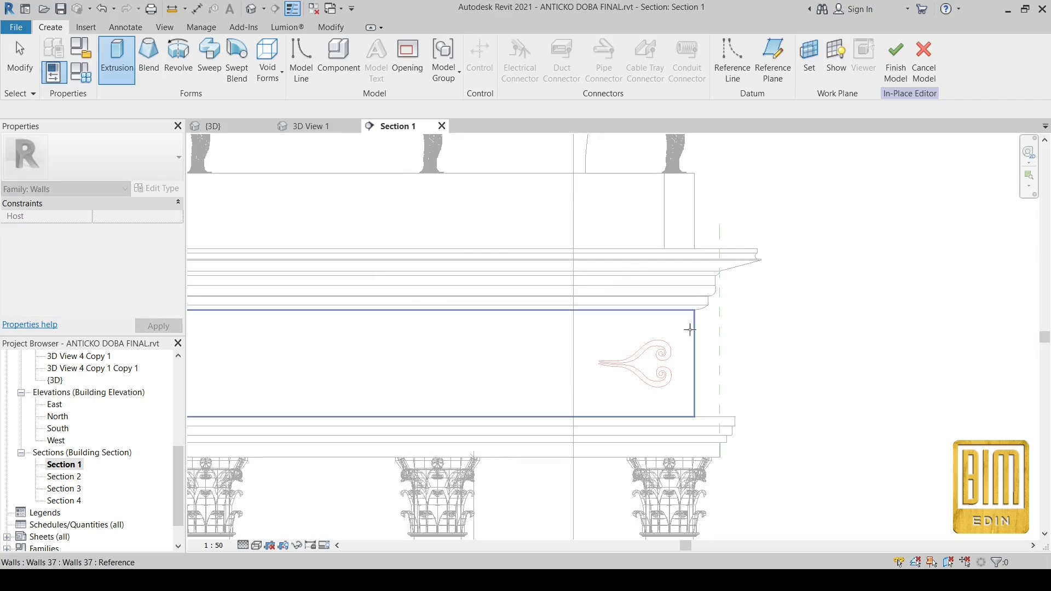
click(689, 329)
Step: Pick the horizontal scroll motif's lines as the extrusion profile and finish the sketch
scroll(664, 362, up, 3)
scroll(528, 290, down, 5)
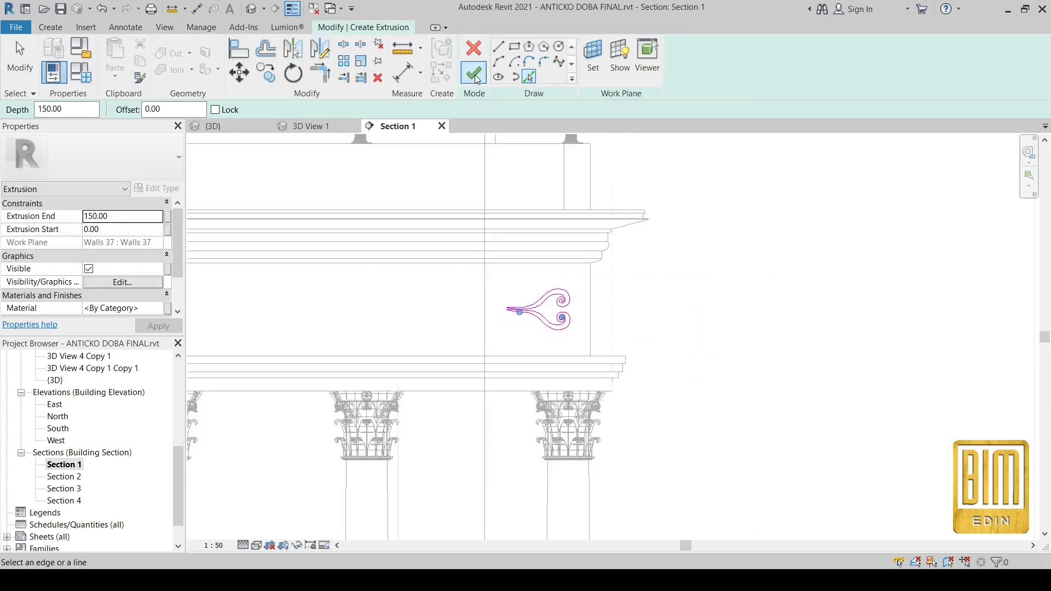
click(474, 73)
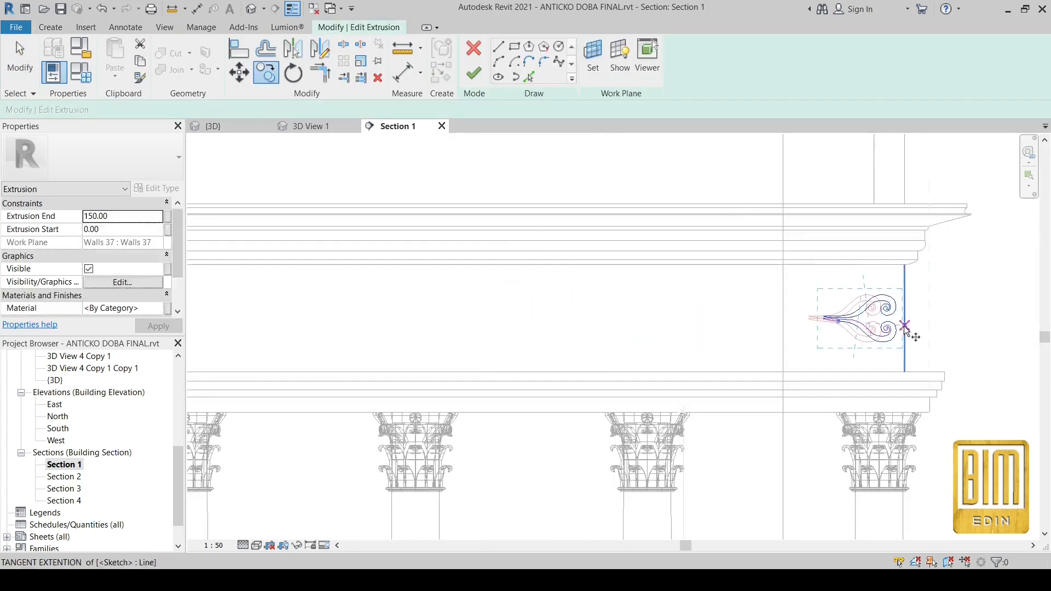
Step: Copy the motif's sketch lines along the frieze, each tip meeting the next scroll, to form a row of five
scroll(876, 325, up, 3)
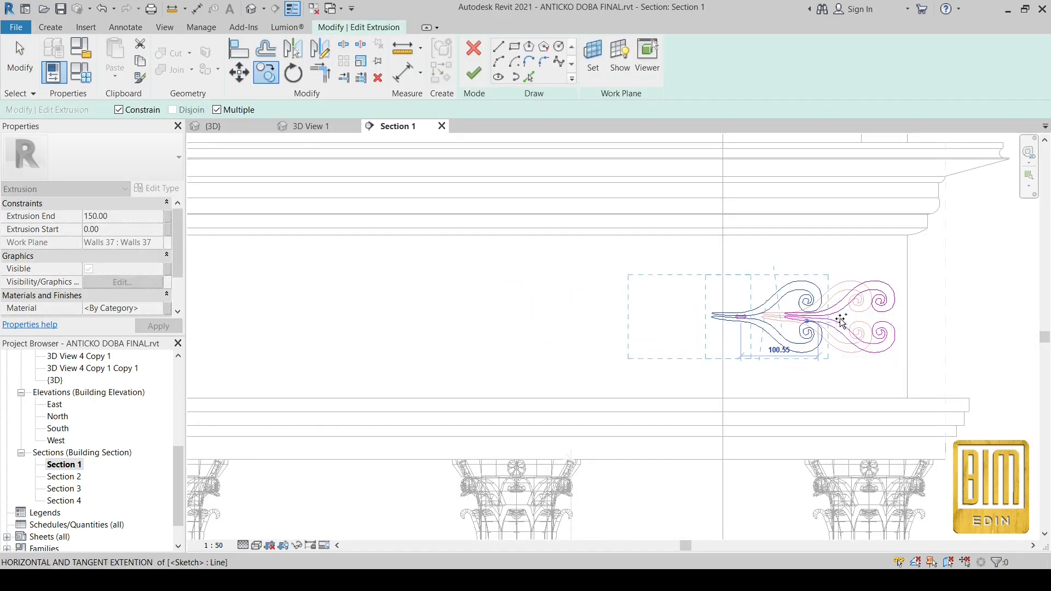
scroll(841, 320, up, 5)
scroll(805, 305, down, 5)
key(Escape)
drag(563, 211, 780, 369)
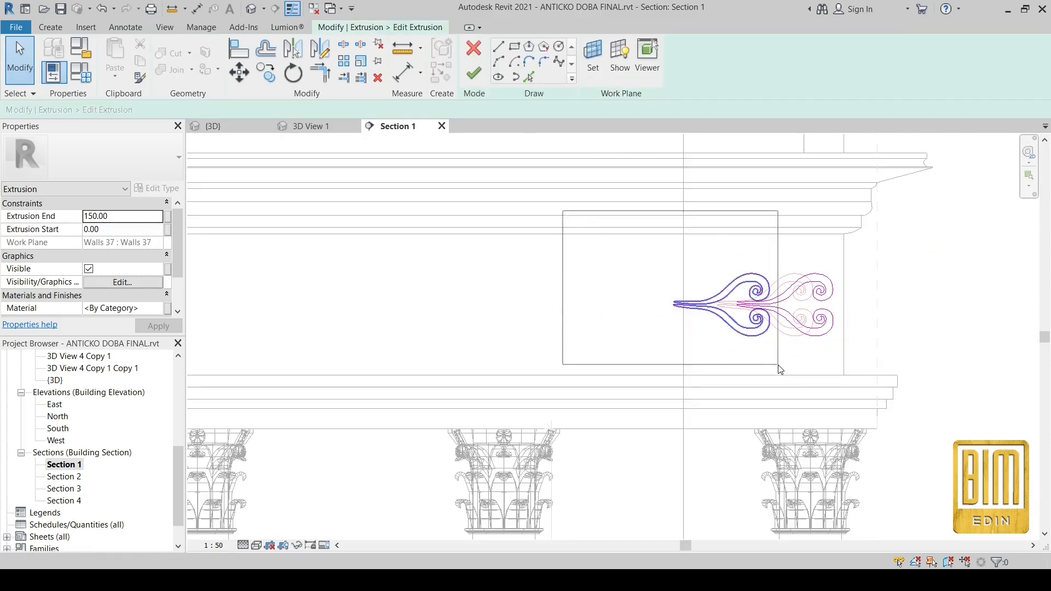
click(266, 72)
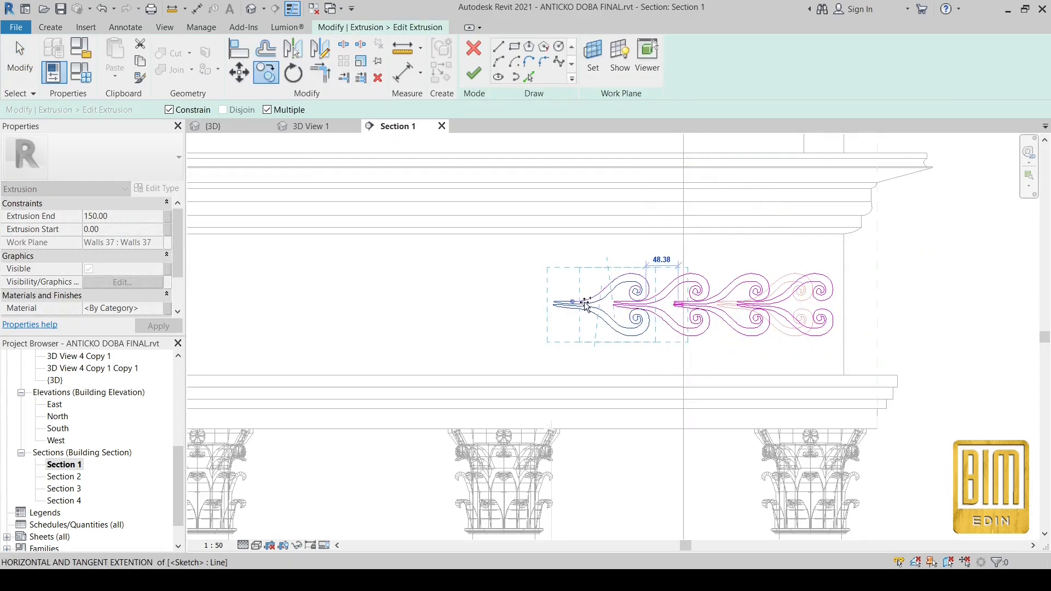
click(30, 71)
Step: Copy the four outermost scroll motifs in the sketch a further 360 along the frieze
drag(416, 208, 780, 374)
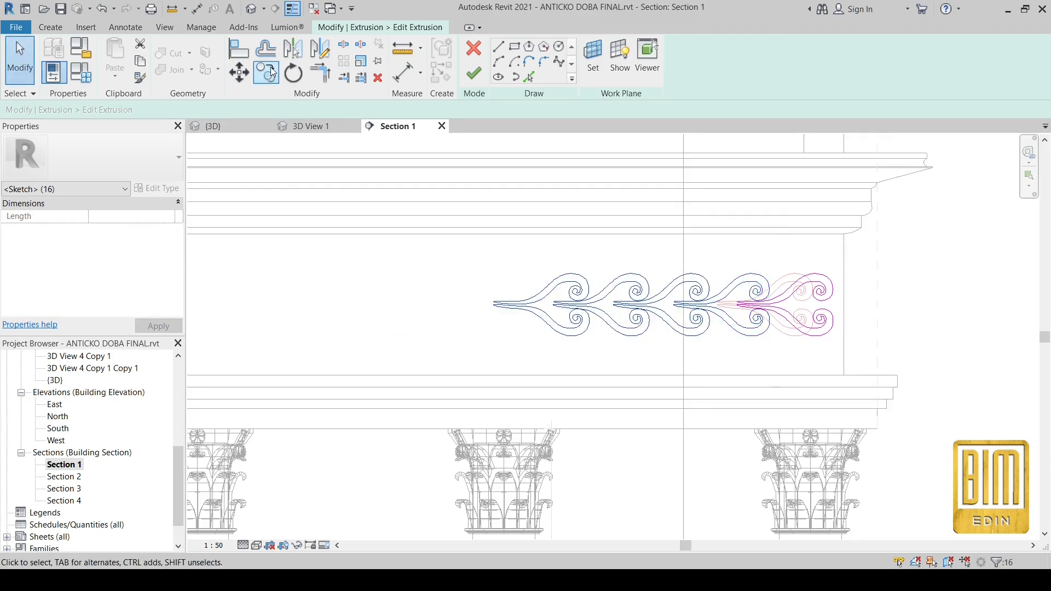
click(268, 75)
click(767, 305)
text(360)
key(Return)
Step: Select eight scroll motifs and copy them repeatedly along the frieze at a spacing of 720
scroll(746, 331, down, 2)
click(24, 65)
drag(340, 265, 770, 377)
click(267, 73)
text(72)
key(Return)
scroll(427, 316, down, 2)
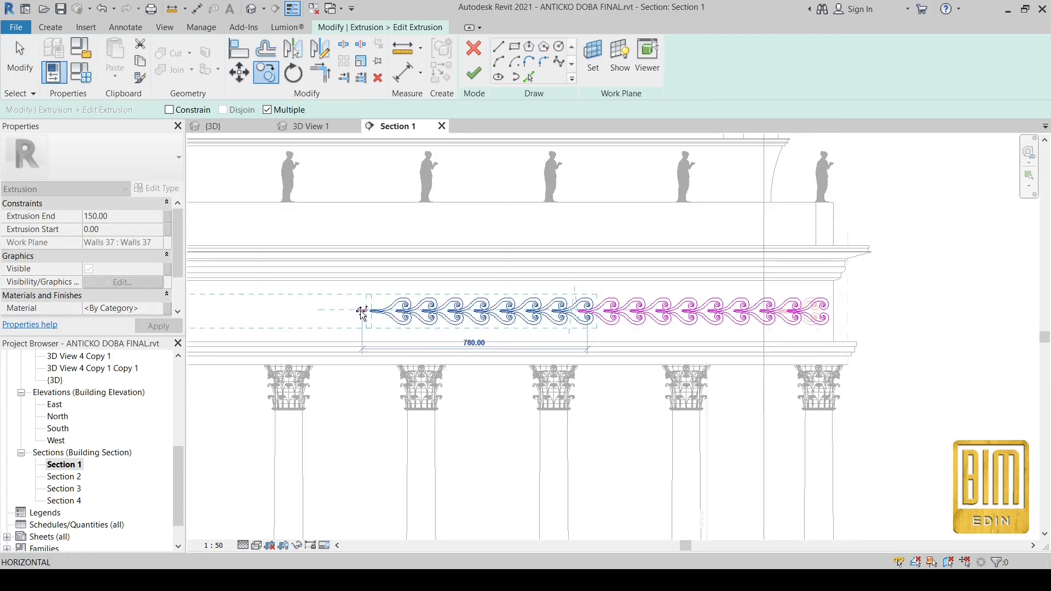
middle_drag(383, 322, 673, 308)
scroll(673, 307, up, 1)
text(720)
key(Return)
scroll(592, 314, down, 2)
text(720)
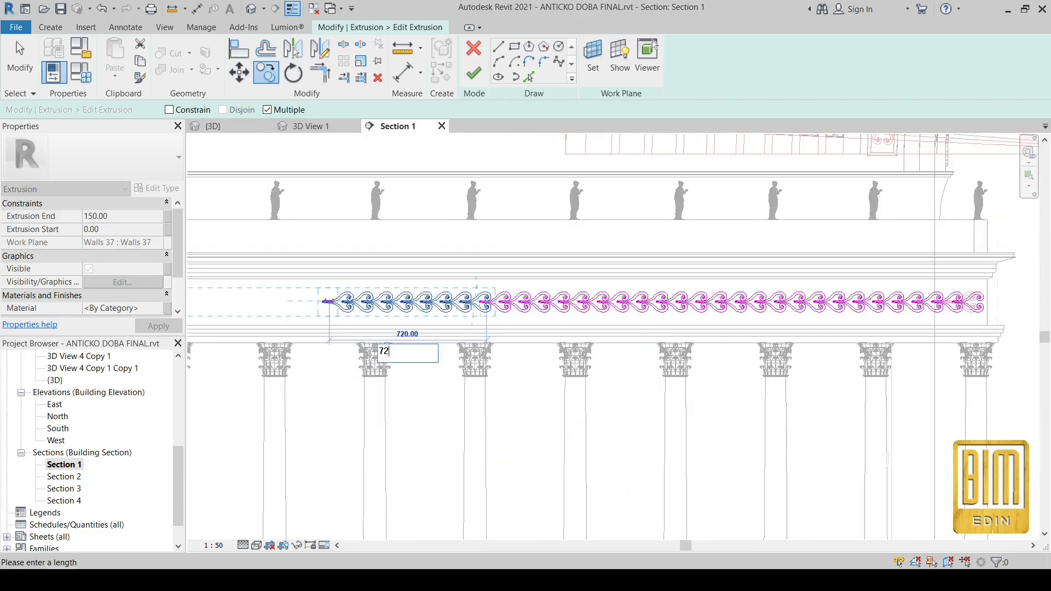
key(Return)
Step: Delete the surplus scroll motifs past the frieze's far end and finish the extrusion sketch
middle_drag(351, 307, 556, 316)
click(23, 67)
scroll(232, 328, up, 3)
drag(237, 227, 467, 338)
key(Delete)
scroll(348, 386, down, 5)
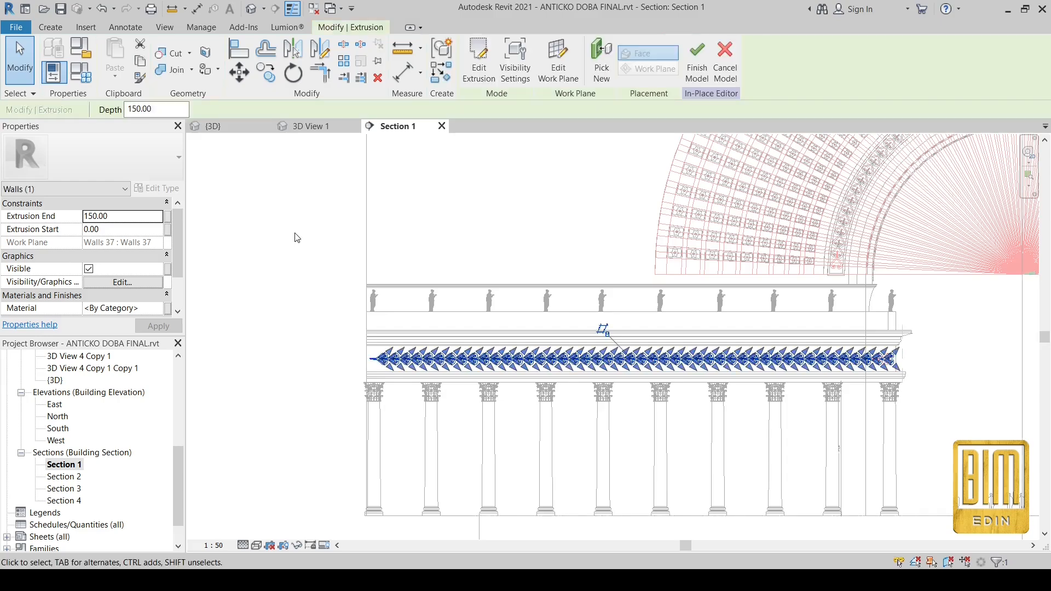
Step: Edit the extrusion sketch and mirror the whole motif row about the building's central axis onto the opposite frieze
scroll(217, 332, down, 2)
click(479, 62)
mouse_move(214, 265)
mouse_down()
mouse_move(510, 384)
mouse_move(644, 410)
mouse_up()
click(293, 51)
click(678, 356)
scroll(447, 325, down, 2)
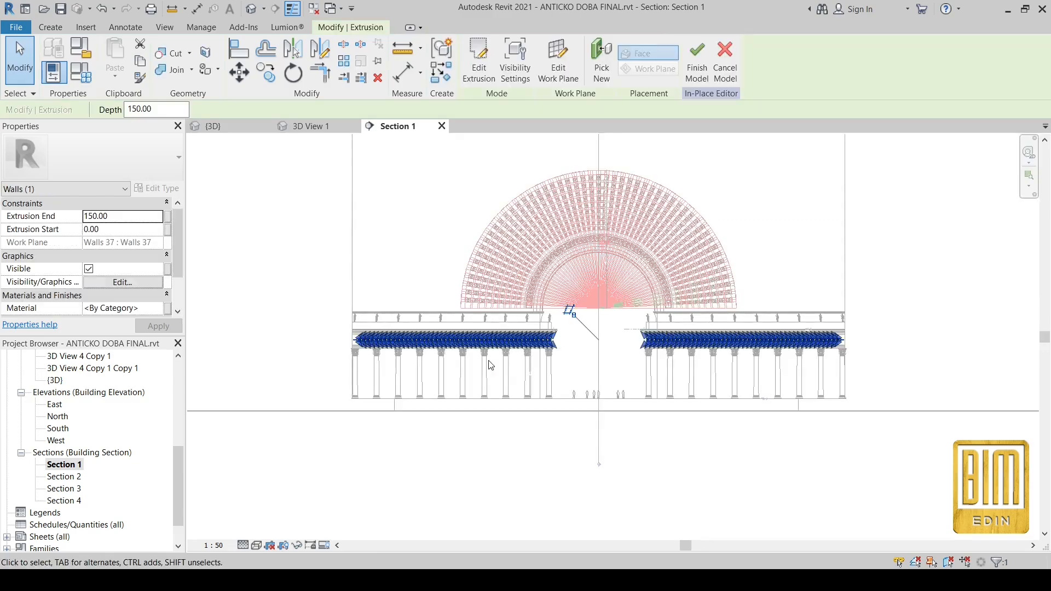
Step: In the Level 1 ceiling plan, copy the frieze ornament extrusion about 1000 out in front of the building
click(616, 362)
scroll(617, 362, up, 5)
scroll(581, 356, down, 5)
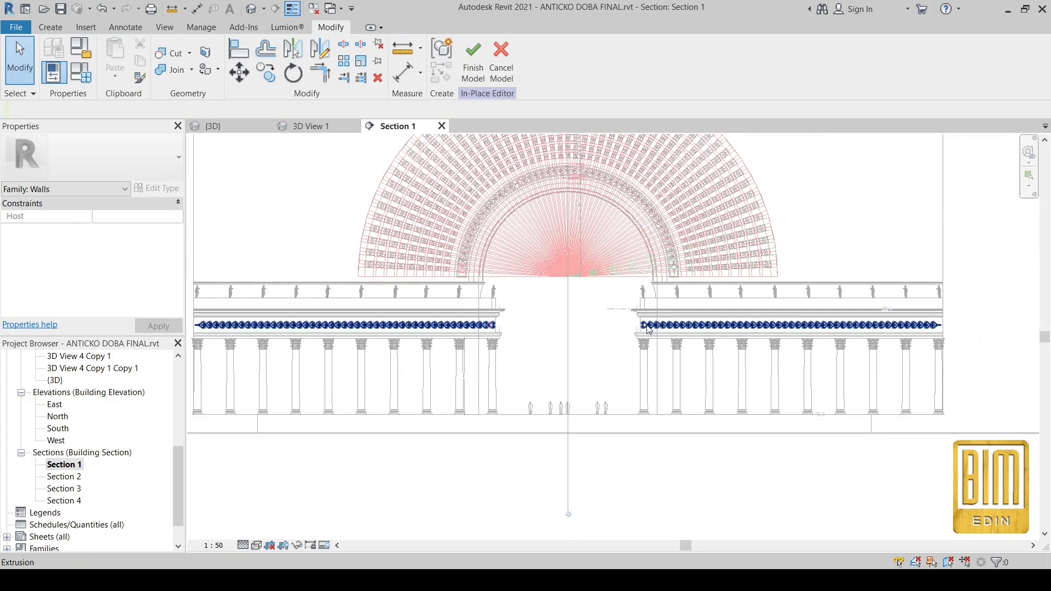
click(537, 299)
scroll(109, 449, up, 5)
double_click(60, 392)
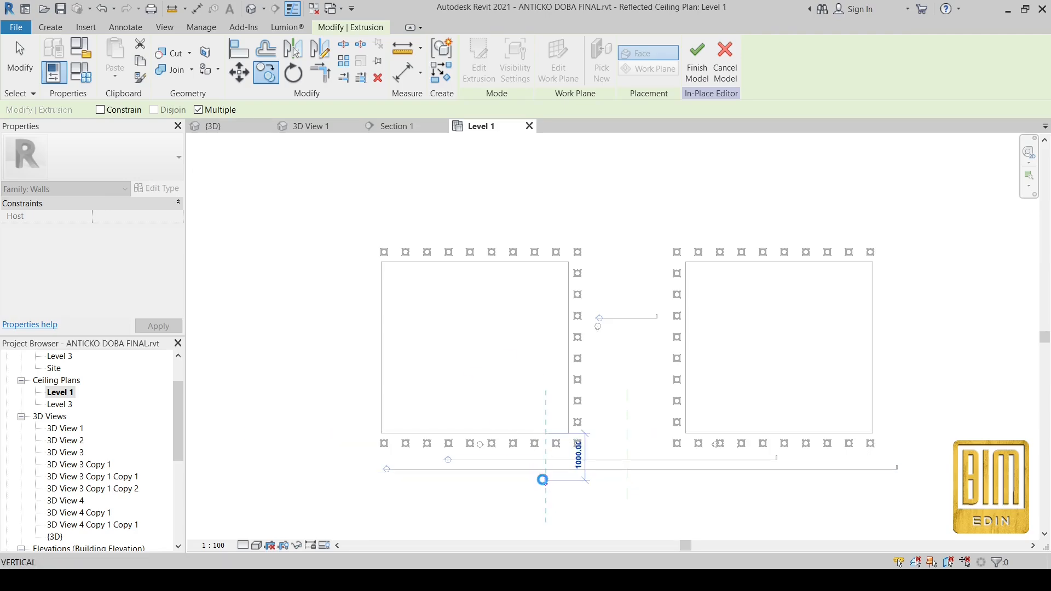
key(Escape)
key(Escape)
Step: From the top view, reduce the copied ornament extrusion's depth and rotate it by 90 degrees
click(251, 8)
click(986, 175)
scroll(581, 353, up, 4)
scroll(580, 354, up, 3)
click(570, 344)
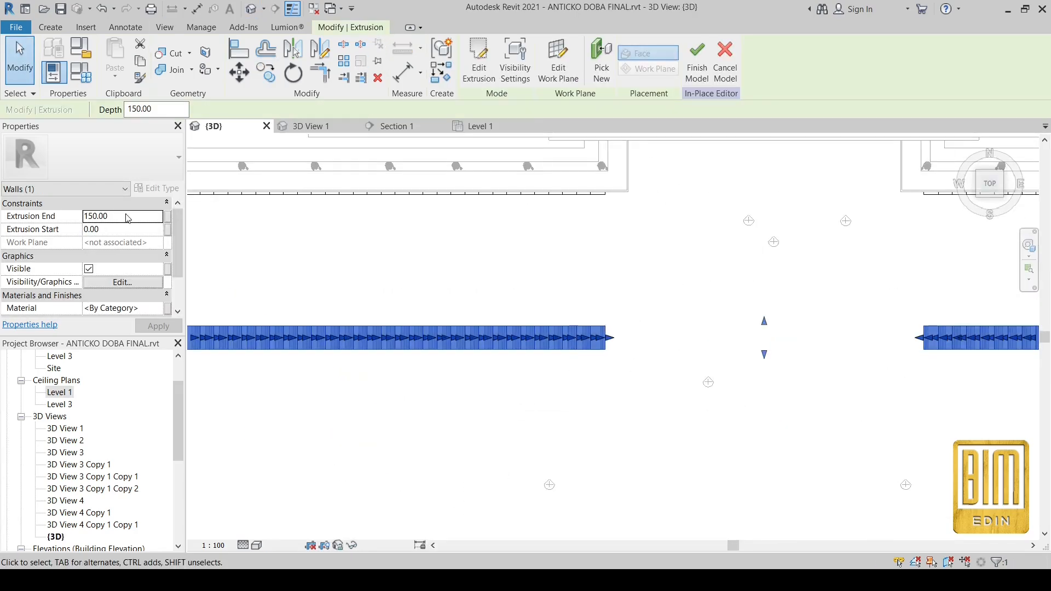
key(r)
key(o)
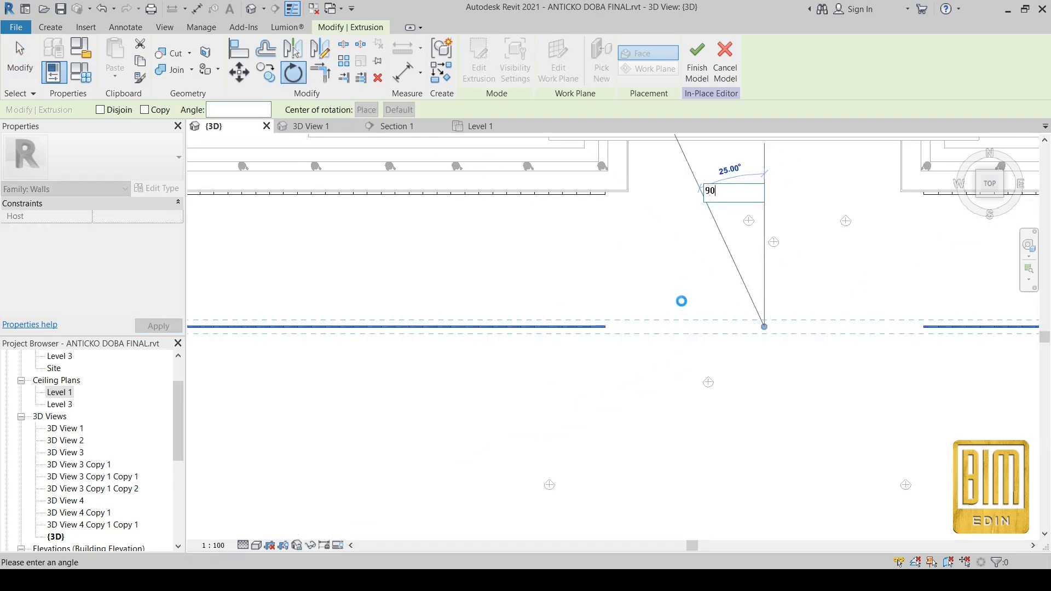
key(Return)
Step: Move the rotated ornament extrusion 800 horizontally toward the inner side facade in the top view
scroll(732, 204, down, 5)
scroll(735, 254, up, 4)
key(m)
key(v)
click(747, 318)
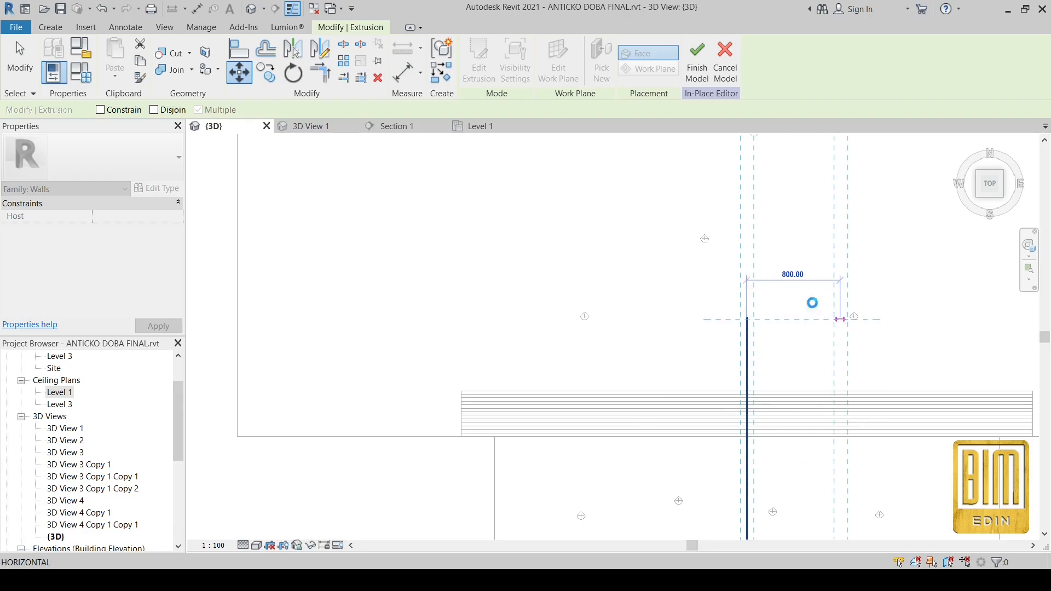
click(839, 319)
scroll(82, 438, down, 5)
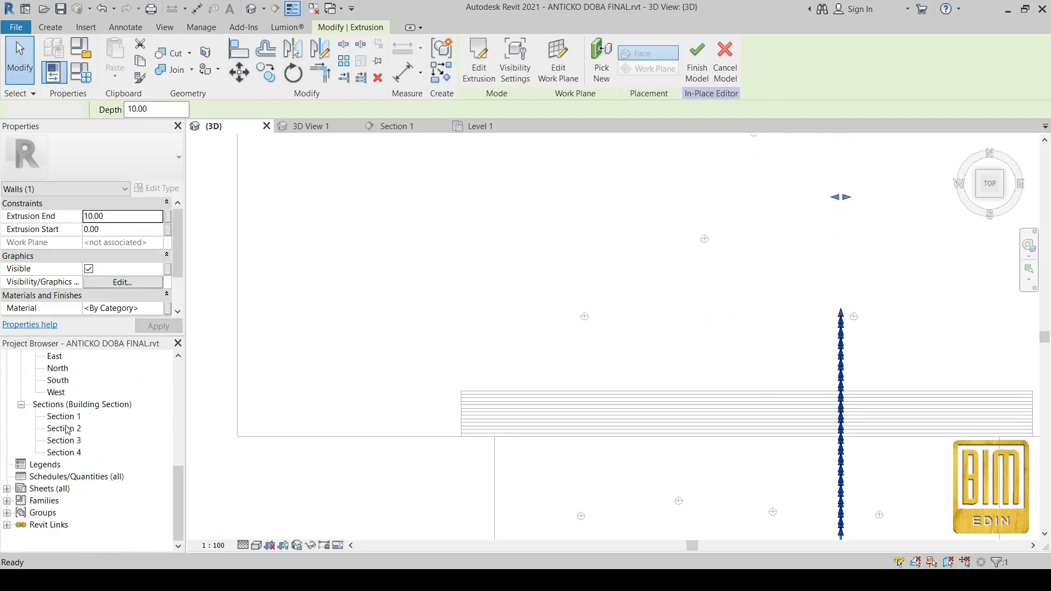
Step: In Section 2, edit the ornament's sketch, remove the surplus motif row beyond the building and finish the sketch
double_click(64, 440)
click(479, 60)
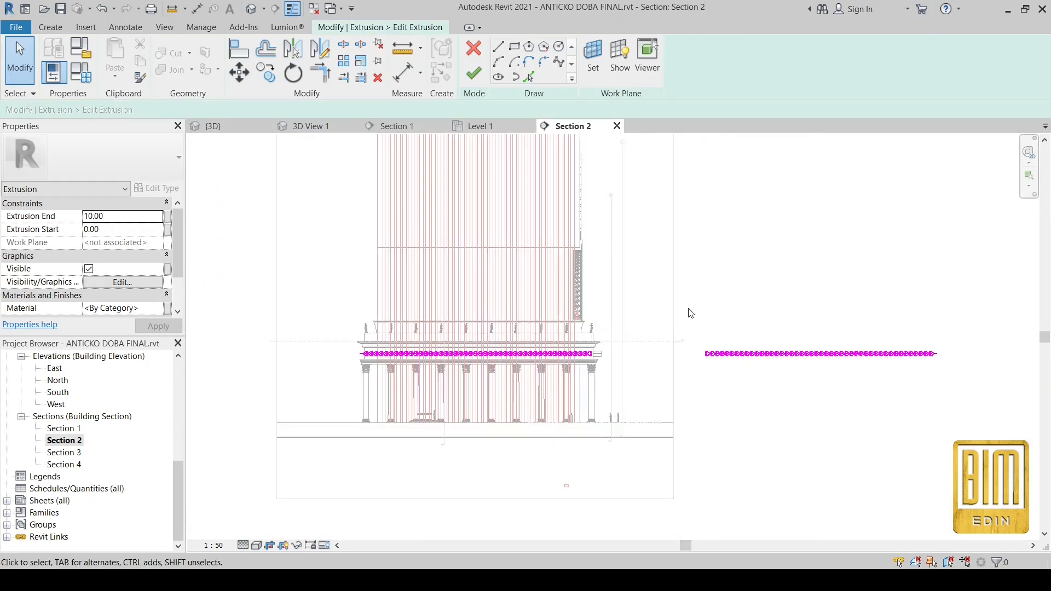
scroll(406, 345, up, 3)
drag(285, 283, 410, 364)
right_click(314, 360)
click(345, 252)
scroll(312, 322, down, 4)
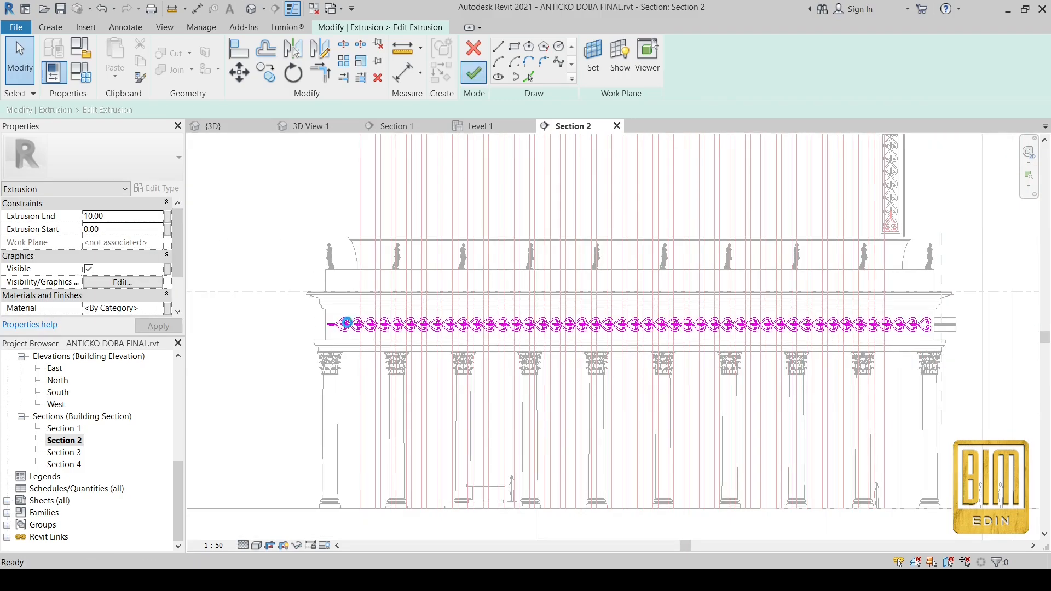
Step: In Section 1, move the side ornament extrusion until it sits flush against the end face of the frieze
double_click(64, 428)
scroll(608, 330, up, 3)
click(599, 331)
scroll(625, 329, up, 4)
click(239, 72)
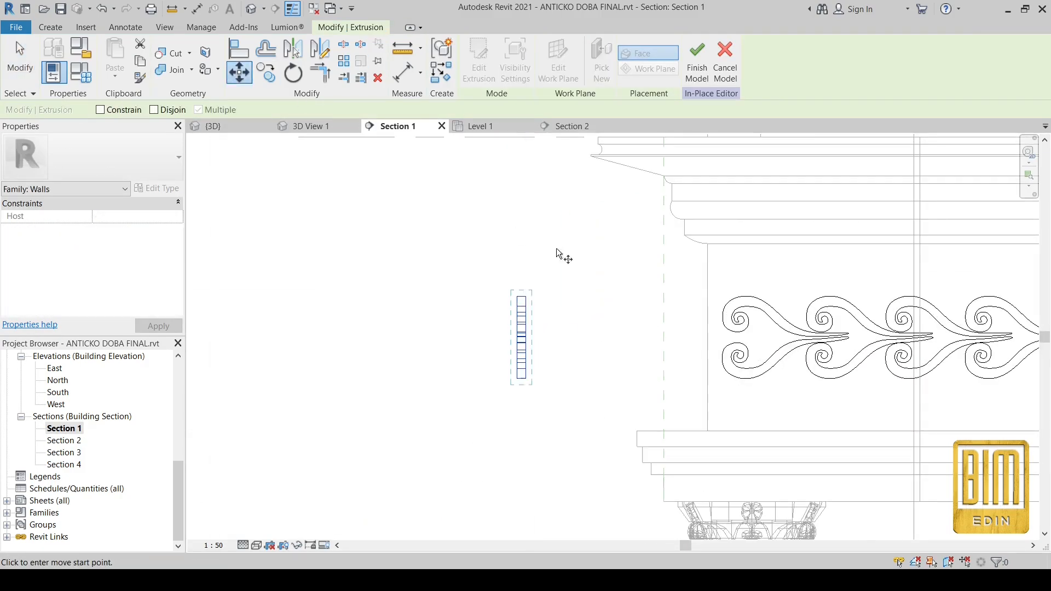
click(525, 294)
key(Escape)
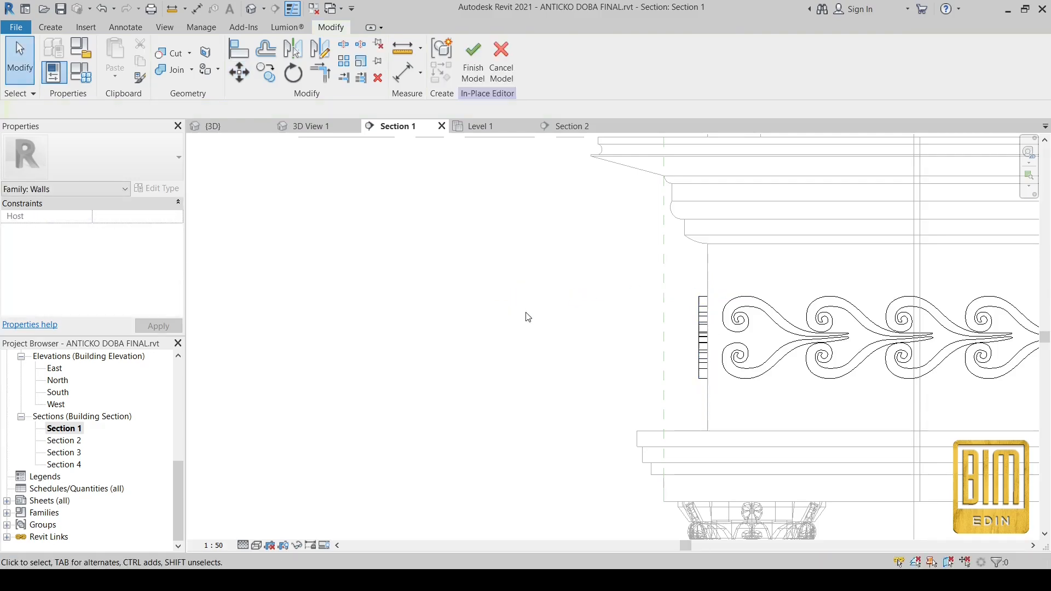
Step: Mirror the side ornament extrusion about the building's central reference plane onto the opposite wing
scroll(747, 320, down, 5)
scroll(732, 324, up, 4)
click(746, 315)
scroll(743, 314, down, 4)
click(293, 49)
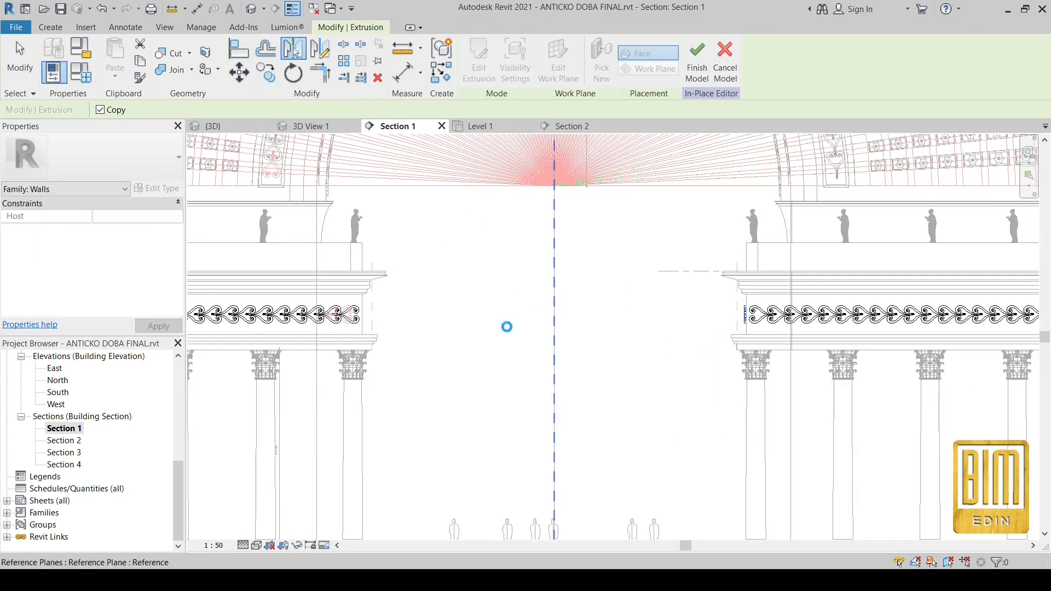
click(554, 327)
Step: Select the front frieze ornament and mirror it to the rear facade about the building's midline in the Level 1 ceiling plan
click(353, 314)
click(481, 127)
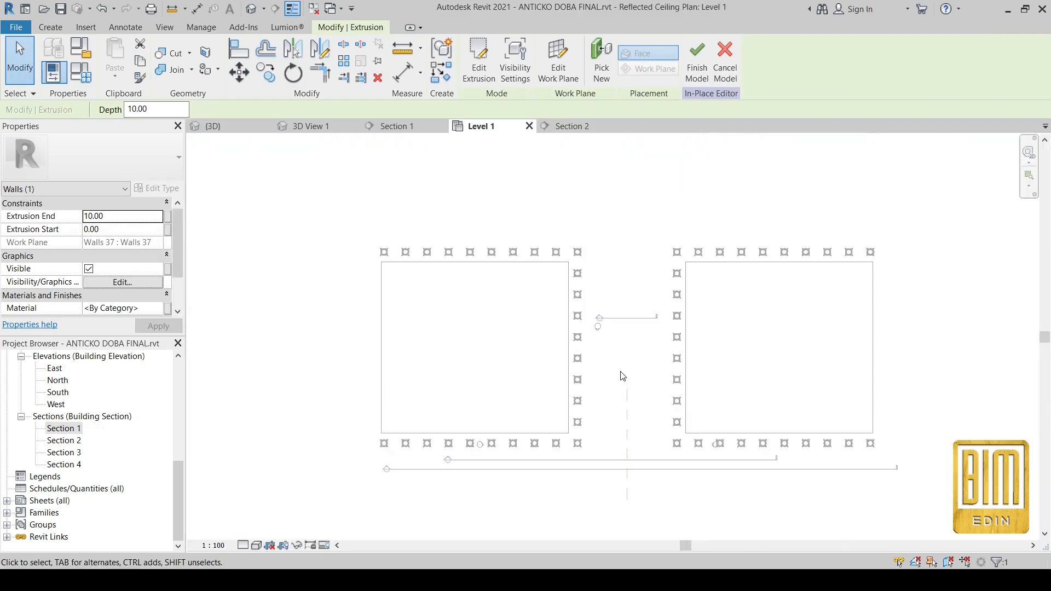
scroll(601, 339, up, 2)
key(d)
key(m)
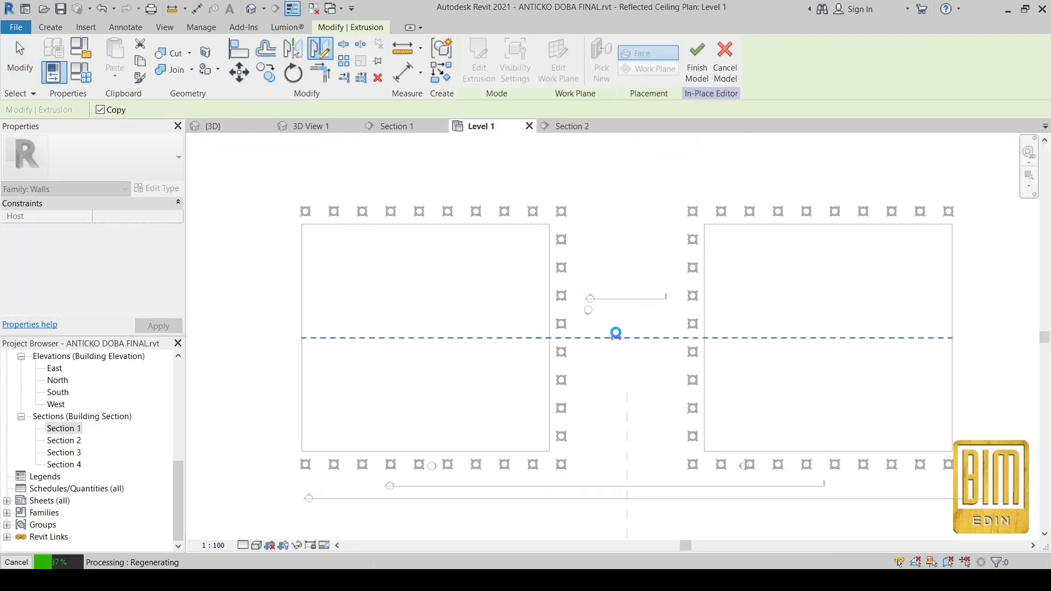
Step: Check the ornament bands around the wings in the 3D view and finish the in-place model
click(208, 128)
scroll(487, 378, up, 4)
scroll(495, 368, down, 5)
scroll(521, 174, up, 6)
scroll(533, 214, down, 6)
shift+middle_drag(619, 338, 607, 138)
scroll(486, 254, up, 4)
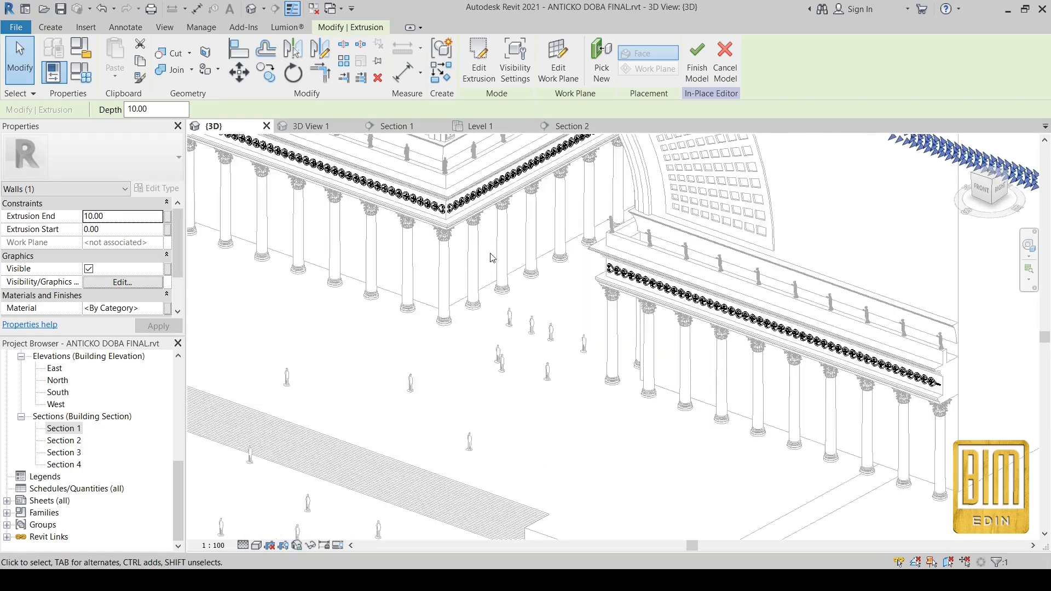
scroll(447, 214, up, 4)
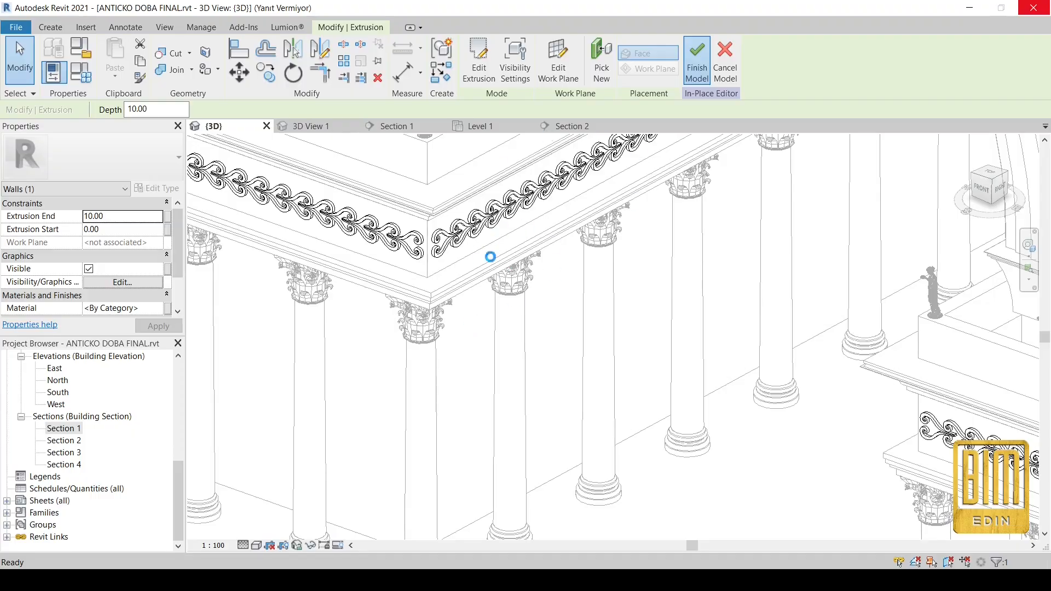
Step: Examine how the frieze ornament bands meet at the building corners in the 3D view and Section 1
scroll(519, 417, down, 5)
shift+middle_drag(412, 461, 592, 440)
scroll(368, 387, down, 4)
scroll(613, 369, up, 7)
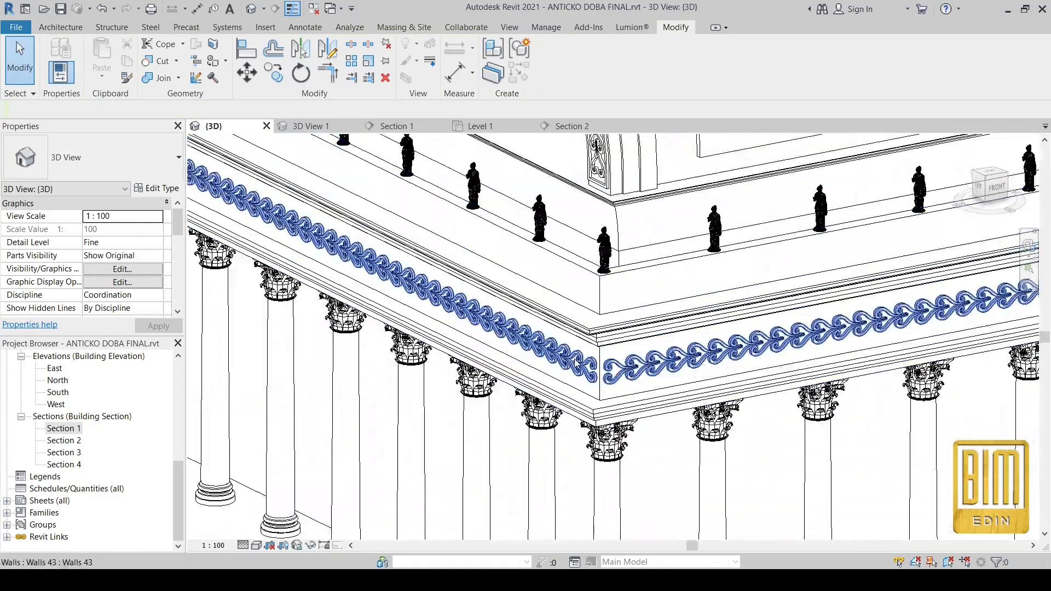
scroll(676, 359, down, 5)
double_click(63, 429)
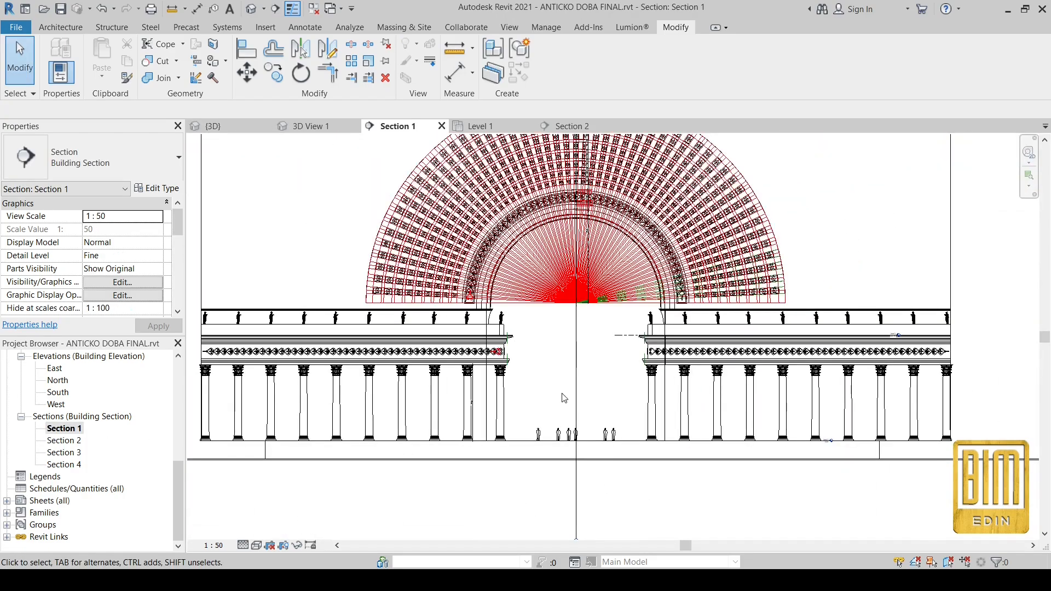
scroll(565, 398, up, 4)
scroll(714, 360, down, 5)
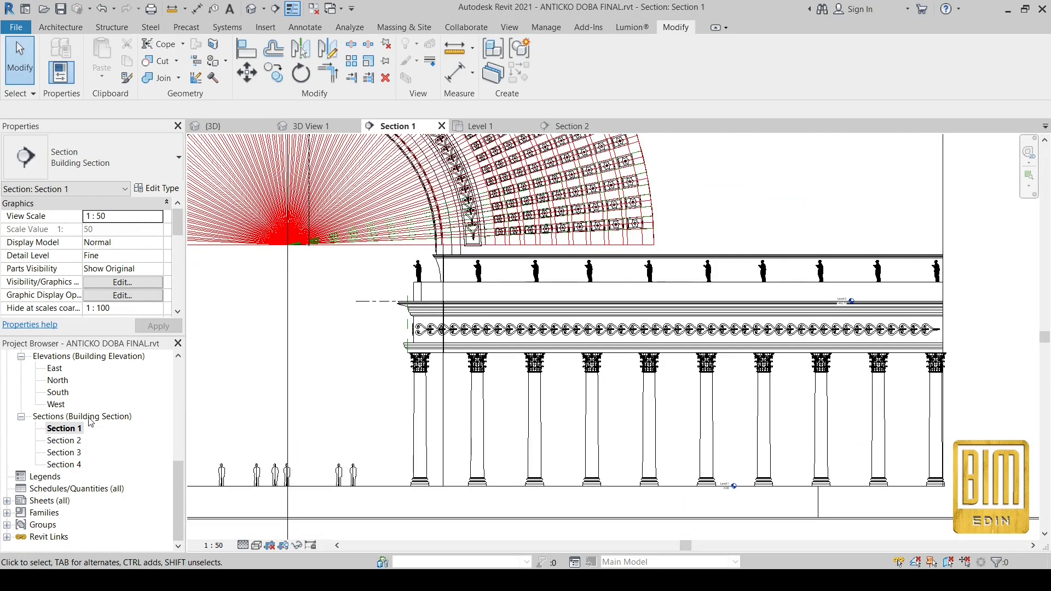
scroll(88, 410, up, 3)
click(253, 9)
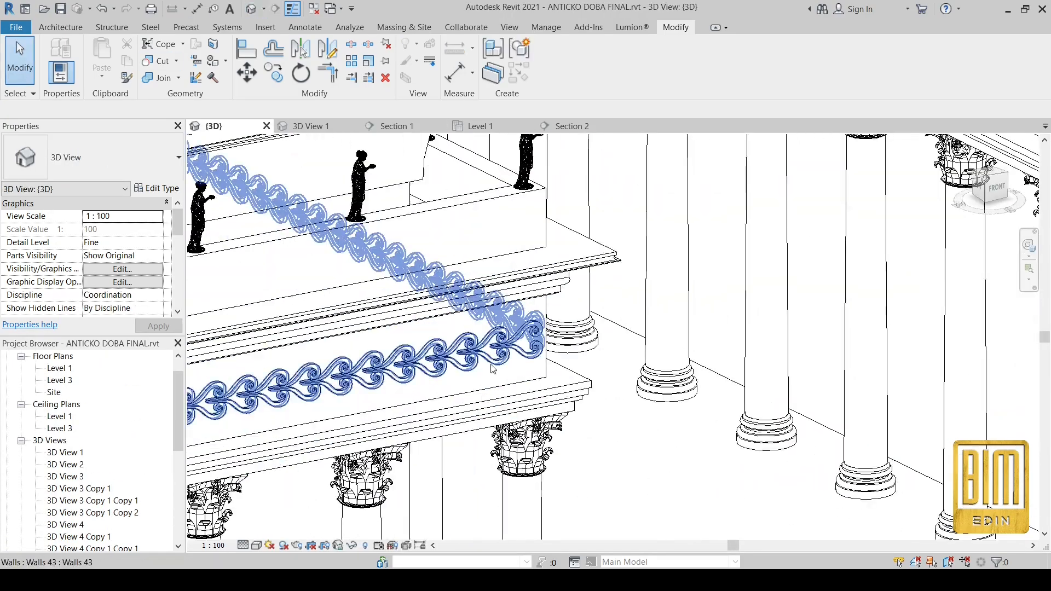
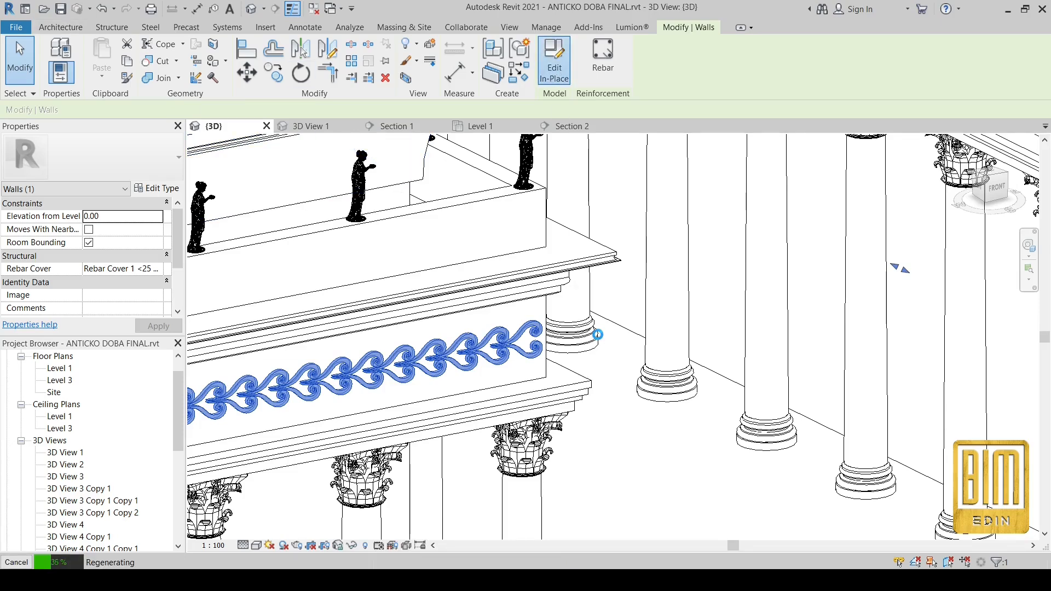
Step: Start a new extrusion within the ornament model and pick the ledge beneath the frieze as its work plane
click(51, 27)
click(113, 54)
click(593, 55)
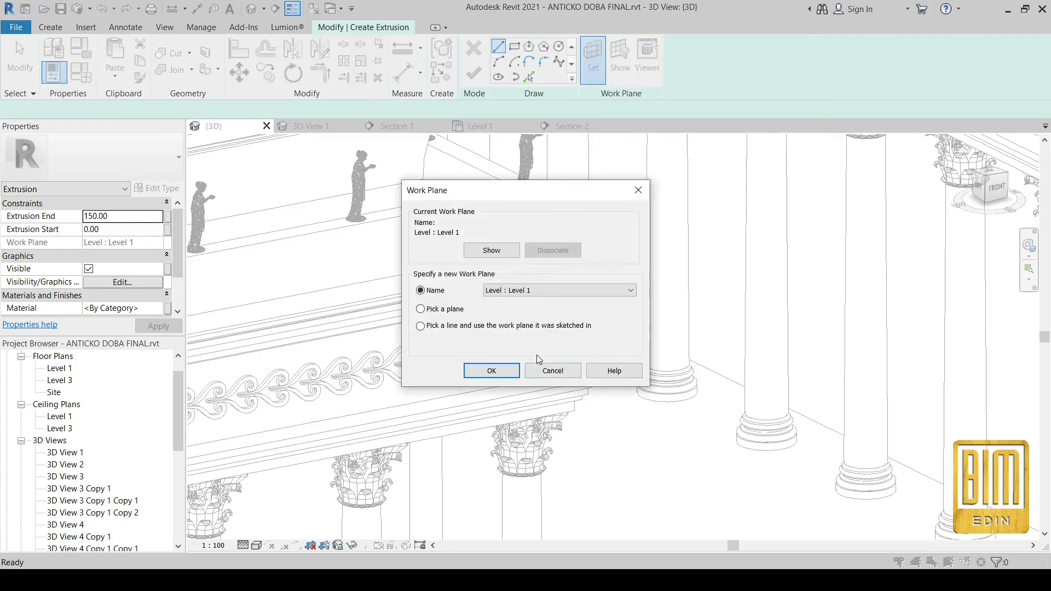
click(421, 309)
click(491, 370)
click(539, 390)
Step: Pick the frieze's base edges around the wing as sketch lines with an offset of 10 and a depth of 10
scroll(548, 390, down, 6)
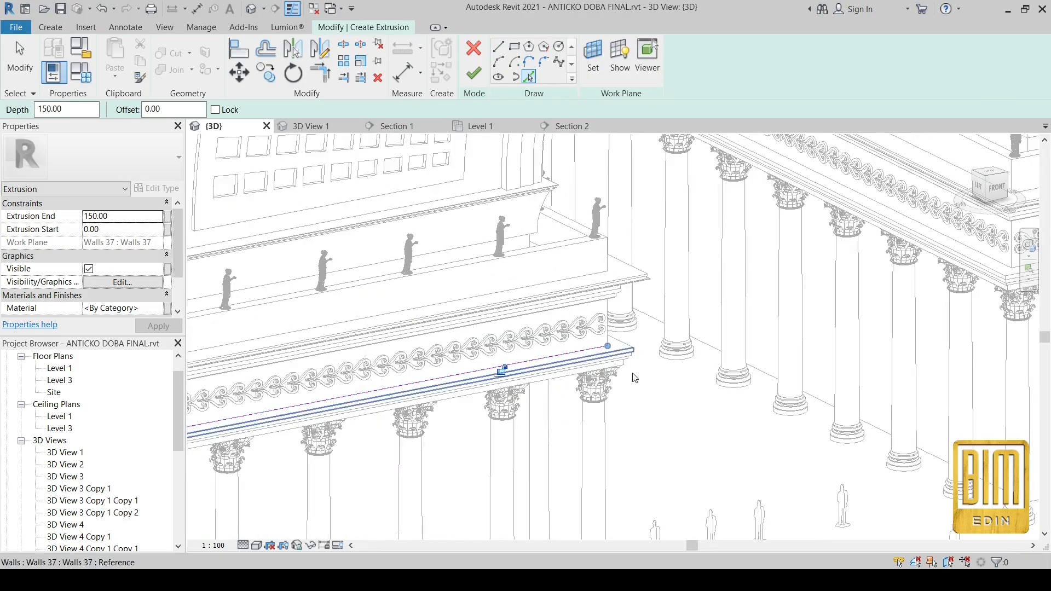
scroll(558, 390, down, 2)
scroll(509, 416, up, 8)
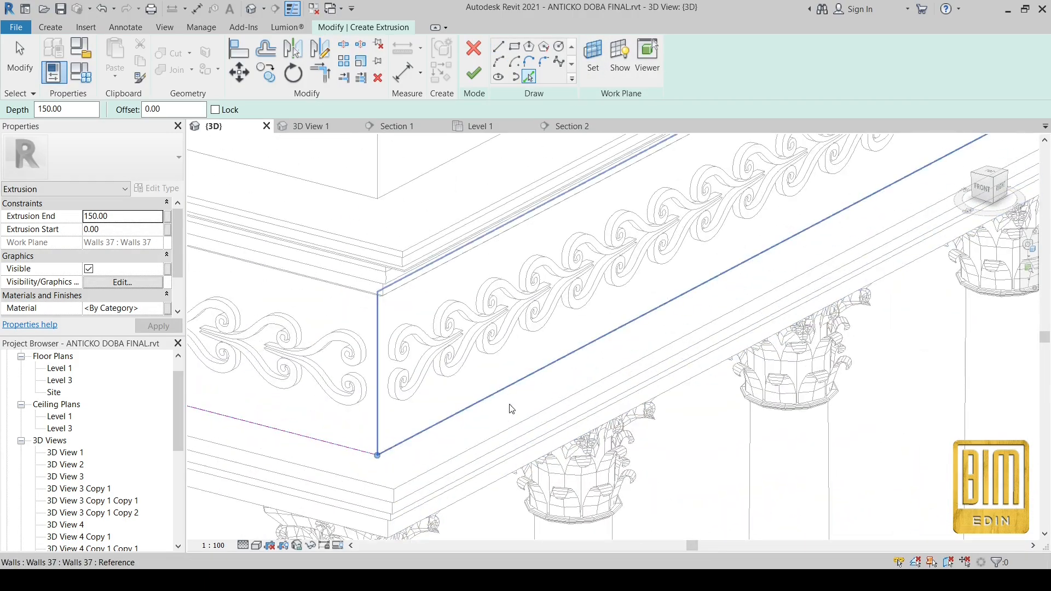
click(60, 109)
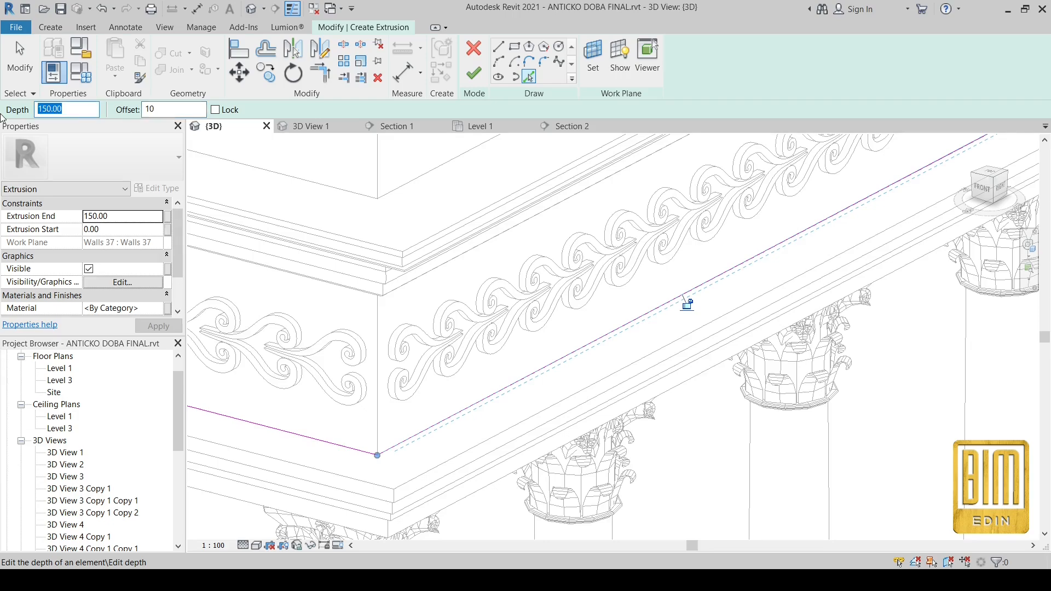
click(316, 442)
scroll(446, 397, down, 9)
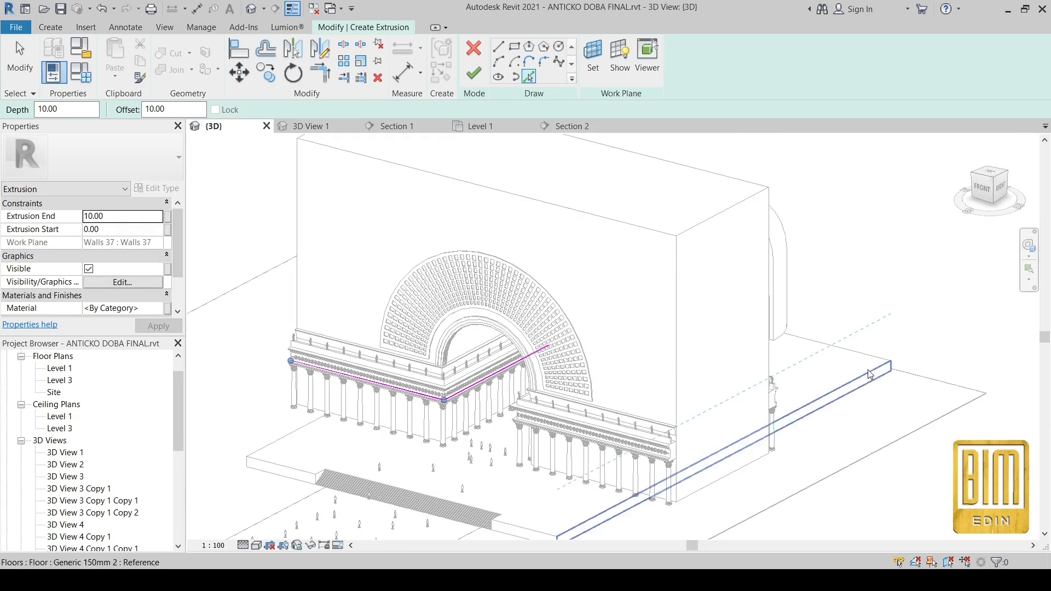
shift+middle_drag(870, 375, 546, 406)
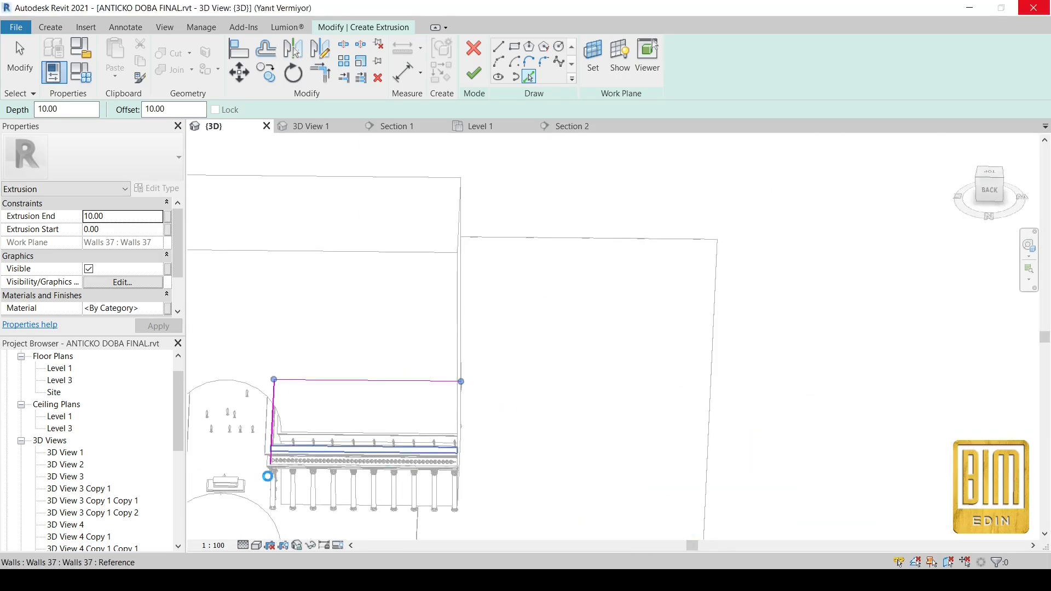
scroll(266, 475, up, 6)
Step: Add the frieze edge lines with zero offset, trim the corners of the strip outline and finish the sketch in Section 1
click(145, 110)
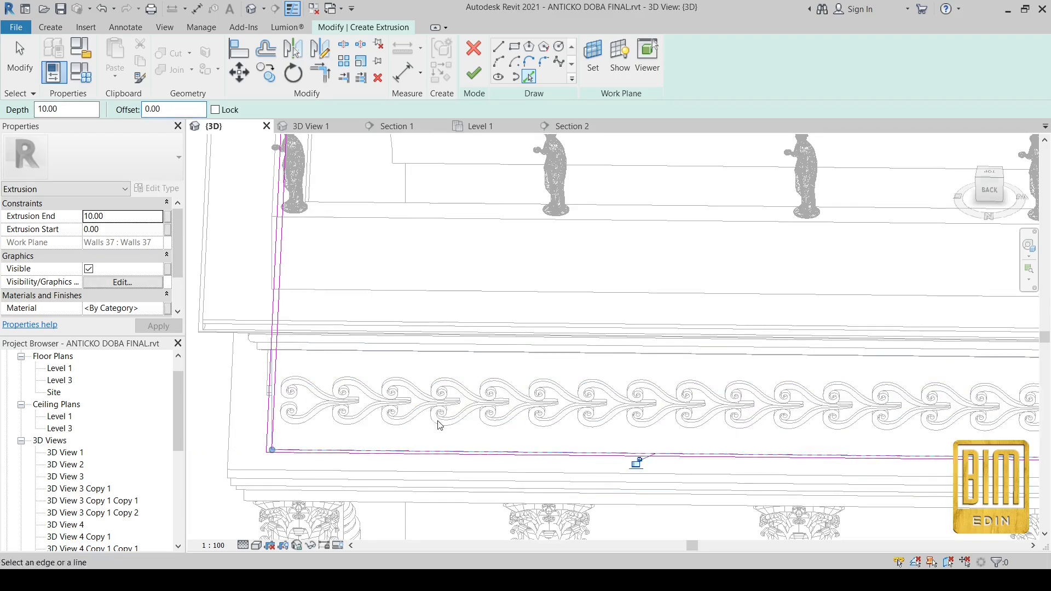
scroll(982, 380, down, 4)
scroll(876, 396, up, 10)
key(t)
key(r)
scroll(894, 393, up, 3)
scroll(699, 436, down, 10)
shift+middle_drag(786, 442, 671, 378)
scroll(671, 373, up, 9)
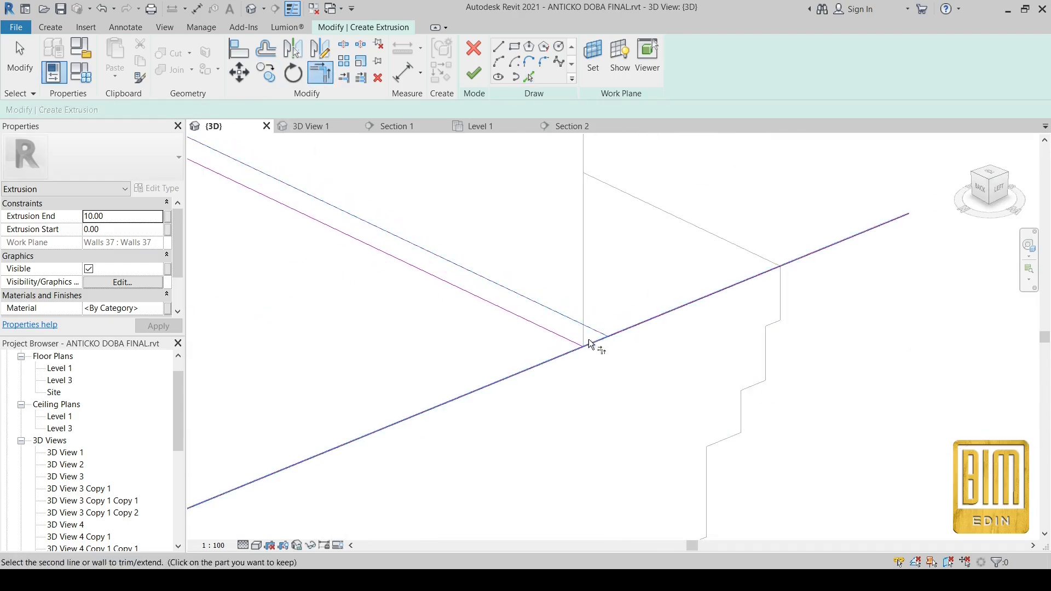
scroll(89, 393, down, 5)
double_click(78, 454)
click(473, 73)
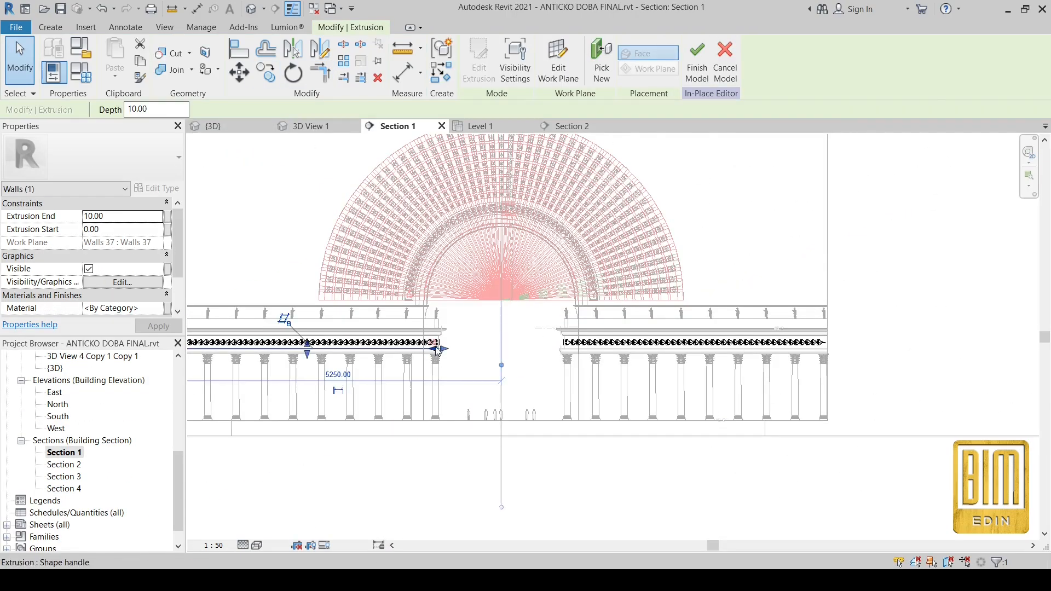
Step: Raise the border strip below the scrolls by setting its Extrusion Start to 30 and Extrusion End to 40
scroll(430, 350, up, 7)
scroll(810, 312, down, 6)
scroll(297, 314, up, 7)
scroll(394, 290, down, 3)
double_click(122, 218)
text(20)
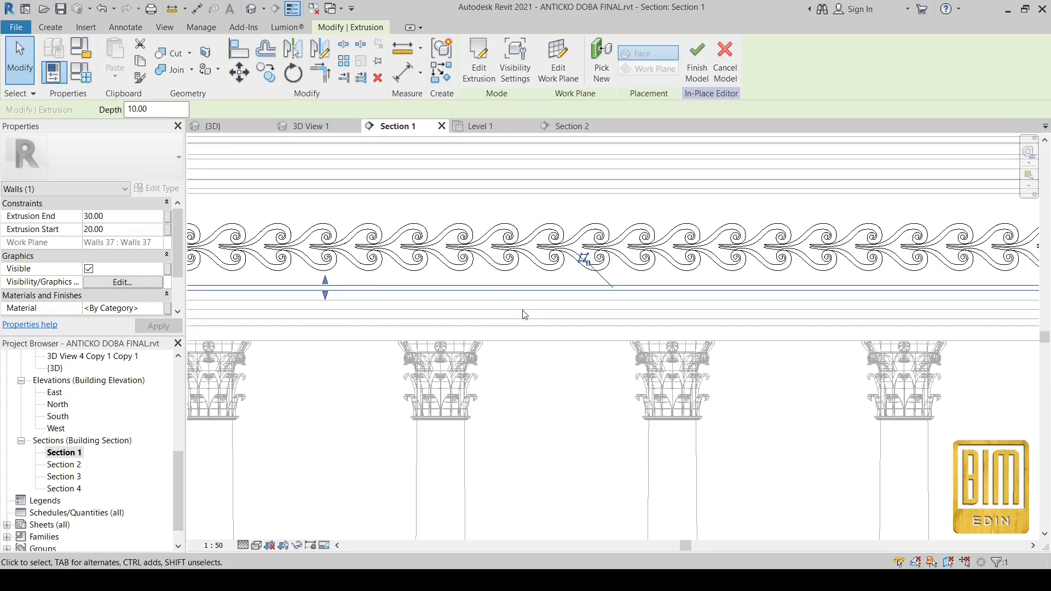
scroll(520, 312, up, 3)
double_click(125, 216)
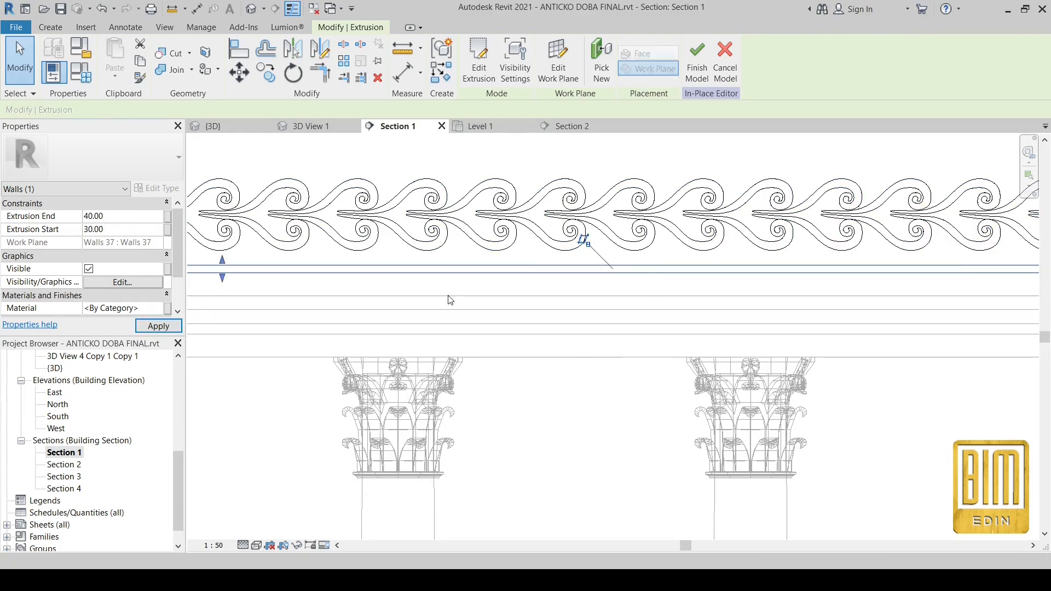
Step: Mirror the border strip above the scroll ornament about a drawn horizontal axis through the scrolls' centre
scroll(430, 295, down, 3)
click(319, 48)
scroll(898, 255, up, 5)
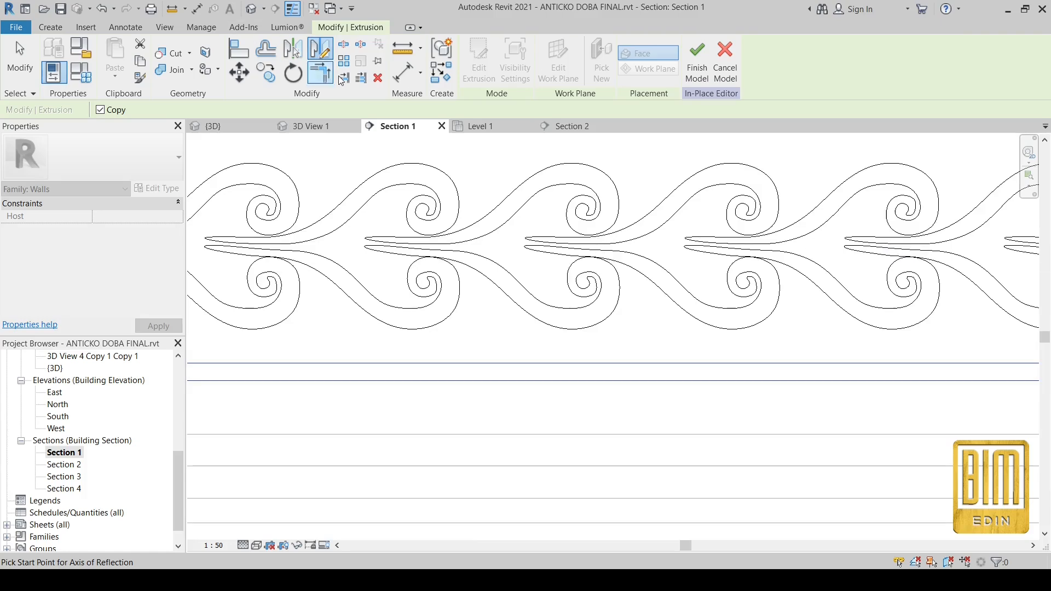
click(329, 246)
scroll(383, 328, down, 6)
scroll(445, 218, up, 2)
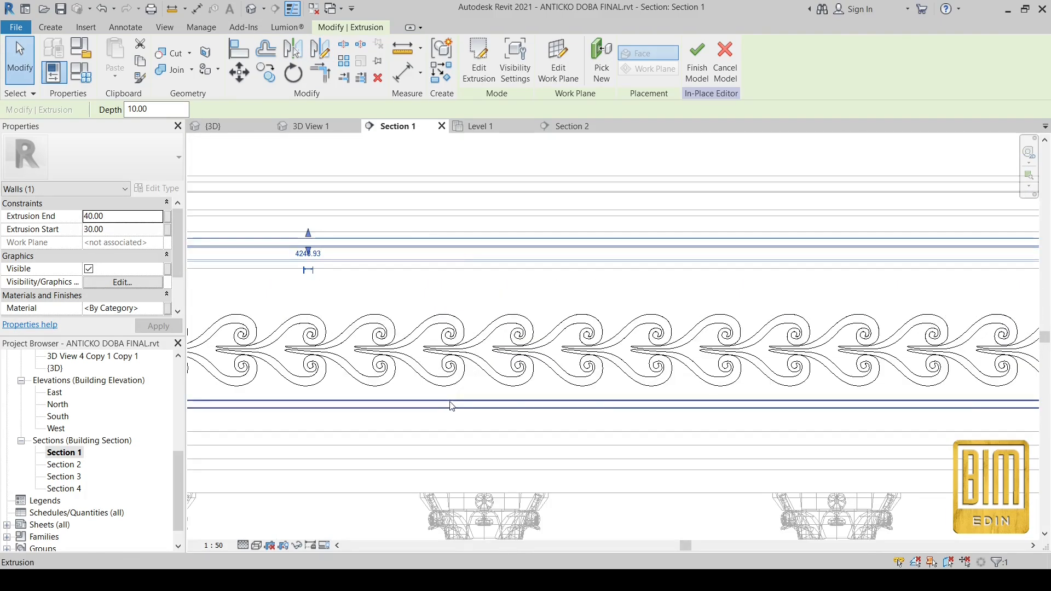
Step: Move the mirrored border strip down to fit just below the frieze's upper moulding
key(m)
key(v)
click(504, 246)
click(502, 273)
scroll(449, 295, up, 2)
scroll(438, 302, down, 5)
scroll(438, 302, down, 3)
click(430, 400)
scroll(429, 400, down, 1)
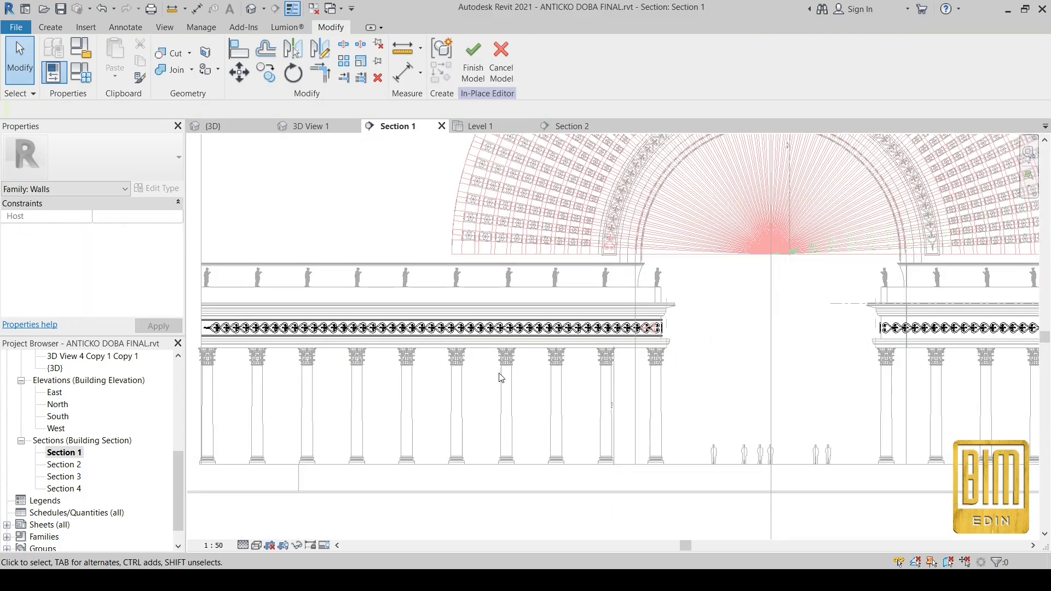
Step: Select both the upper and lower border strips and mirror them about the central axis onto the opposite wing
scroll(688, 314, up, 4)
click(601, 327)
ctrl+click(572, 366)
scroll(497, 353, down, 3)
key(m)
key(m)
click(703, 288)
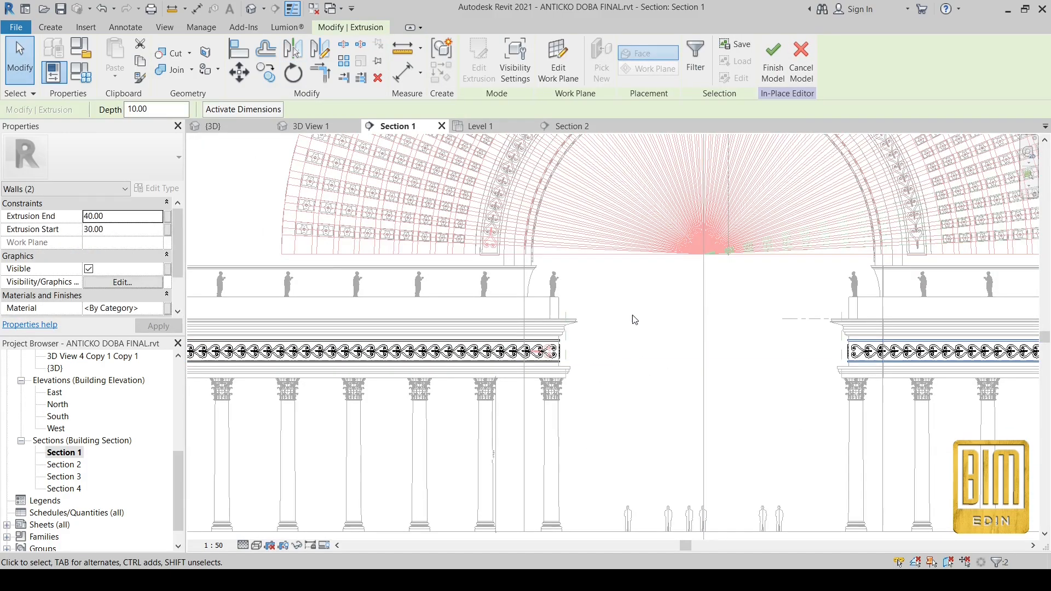
Step: Check the border strips at the building corner in the 3D view and finish the in-place model
scroll(609, 241, down, 2)
click(214, 126)
click(490, 300)
scroll(574, 320, down, 5)
scroll(319, 385, up, 4)
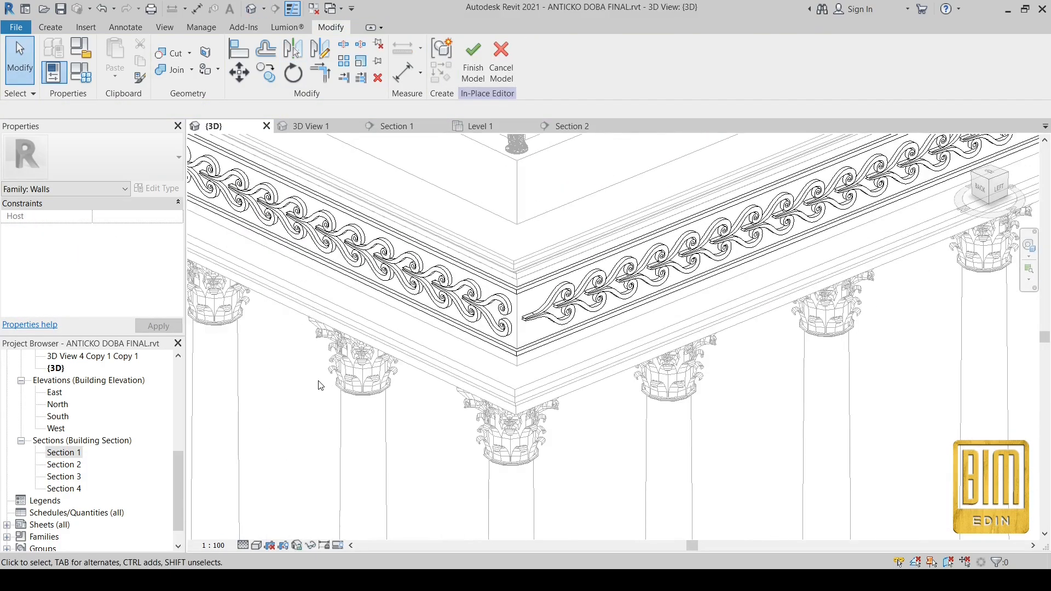
scroll(476, 257, down, 4)
Step: Reveal the hidden elements in the 3D view and review the building in Section 1
click(365, 546)
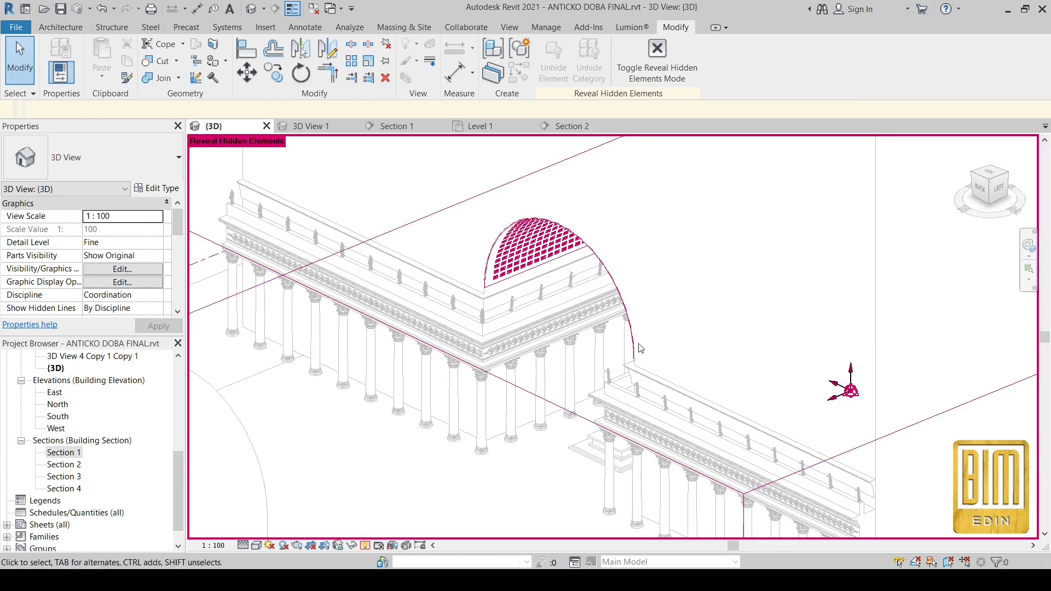
double_click(64, 453)
scroll(596, 443, up, 5)
scroll(596, 443, down, 6)
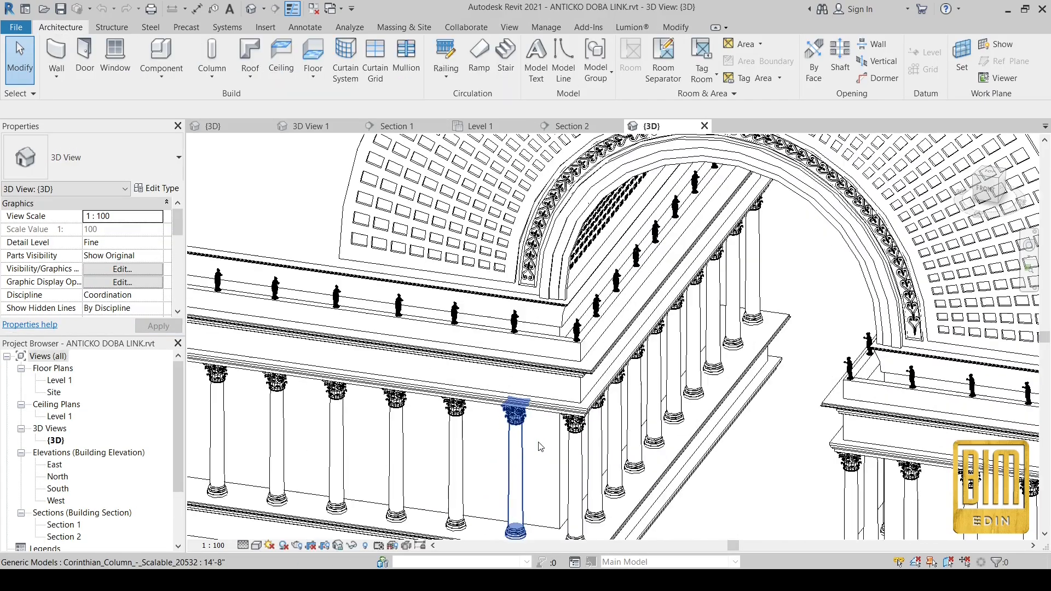
Step: Copy the frieze scroll ornament from Section 1 of ANTICKO DOBA FINAL and paste it into Section 1 of ANTICKO DOBA LINK
double_click(64, 524)
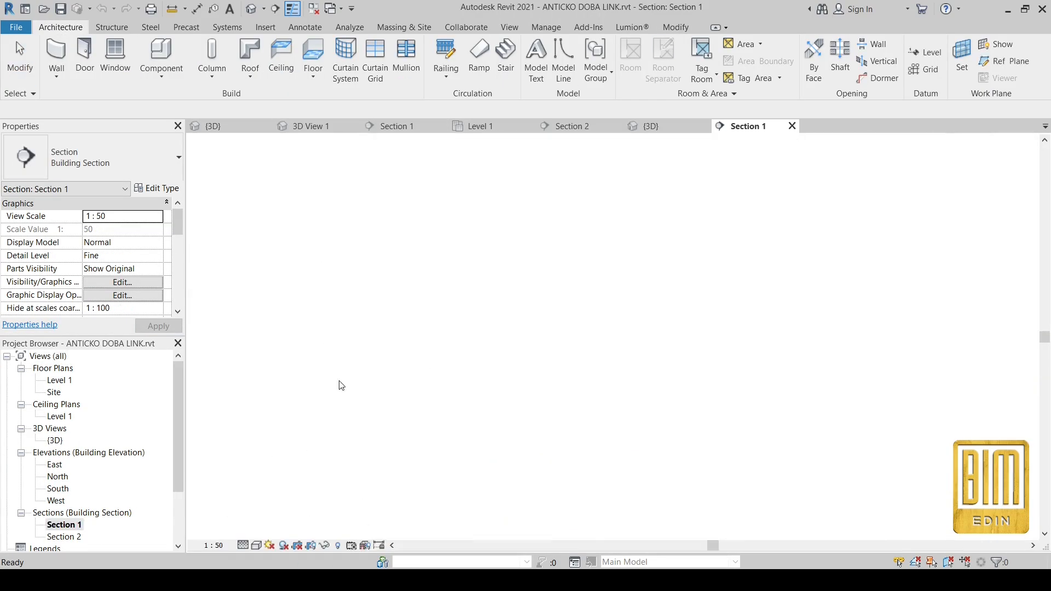
click(403, 127)
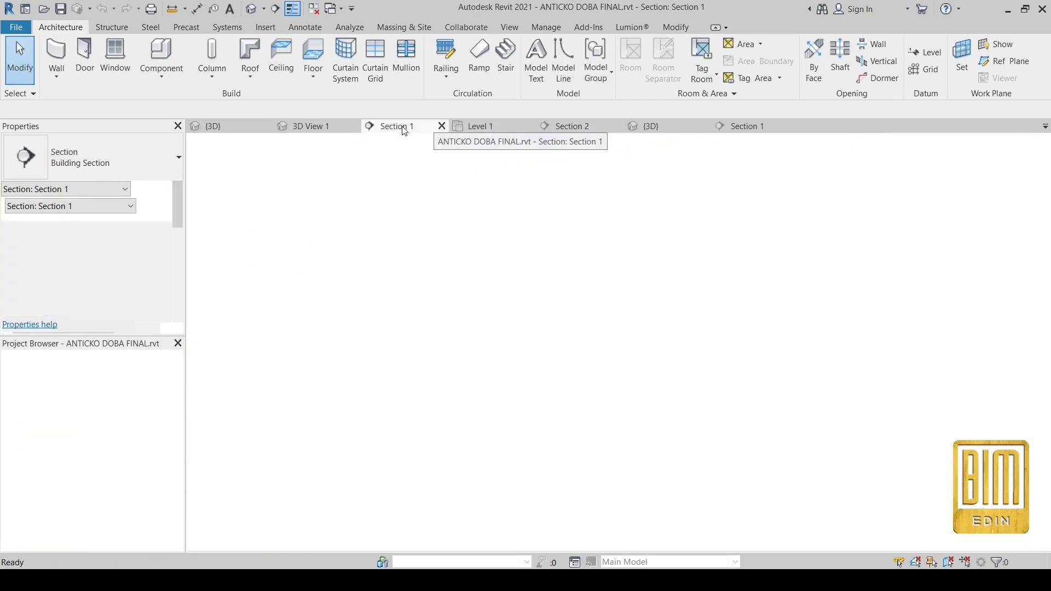
click(602, 420)
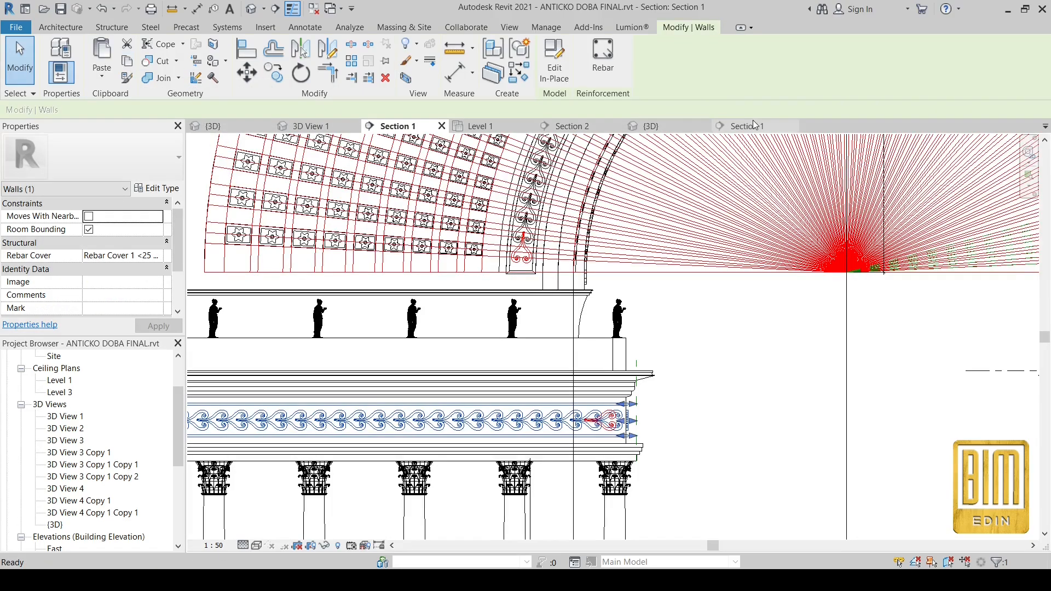
click(753, 125)
key(ctrl+v)
click(101, 75)
click(159, 125)
click(471, 199)
click(515, 382)
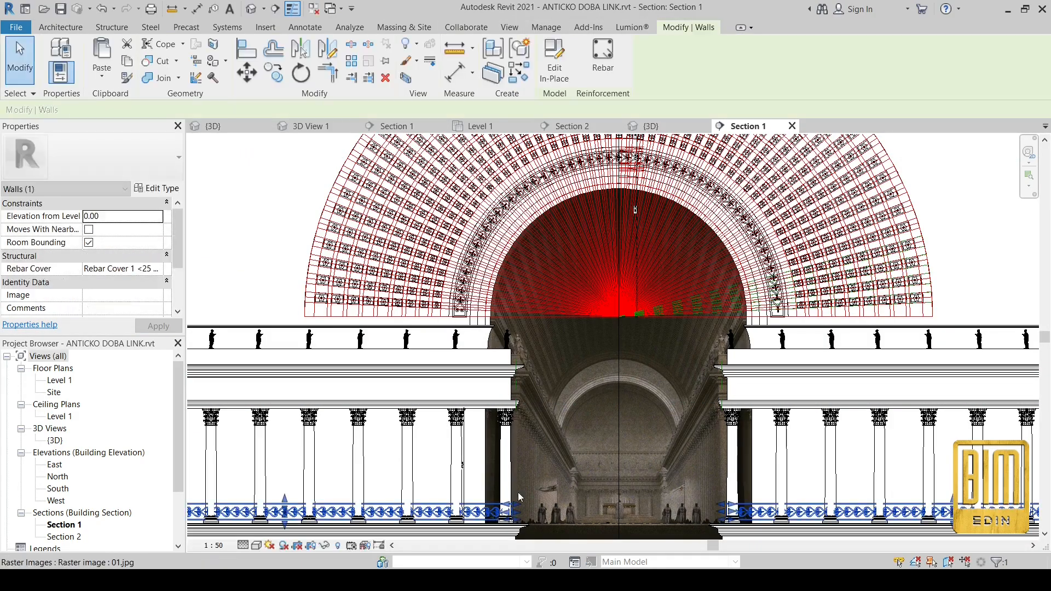
Step: Move the pasted scroll ornament up into the entablature frieze and nudge it to an elevation of 1148.20, between the mouldings
key(m)
key(v)
scroll(478, 504, up, 2)
click(476, 502)
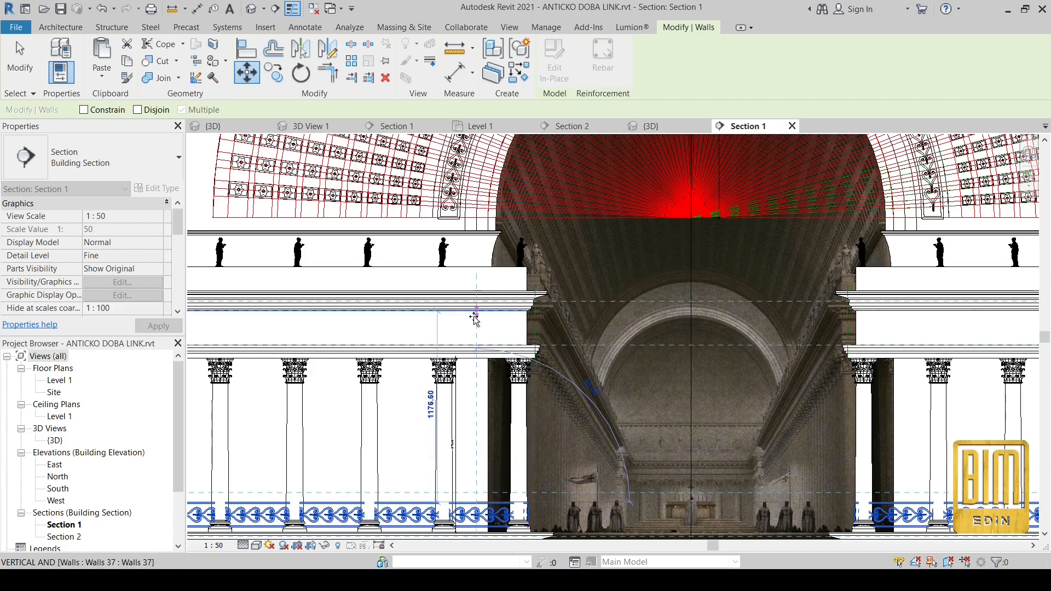
click(474, 318)
scroll(497, 321, up, 4)
key(Up)
key(Up)
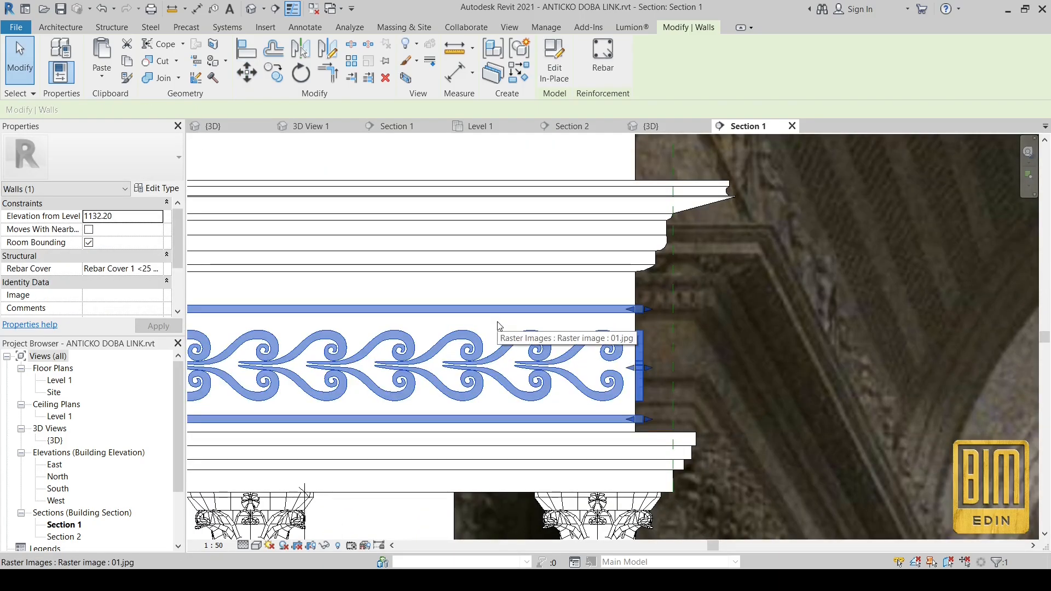
key(Up)
key(Escape)
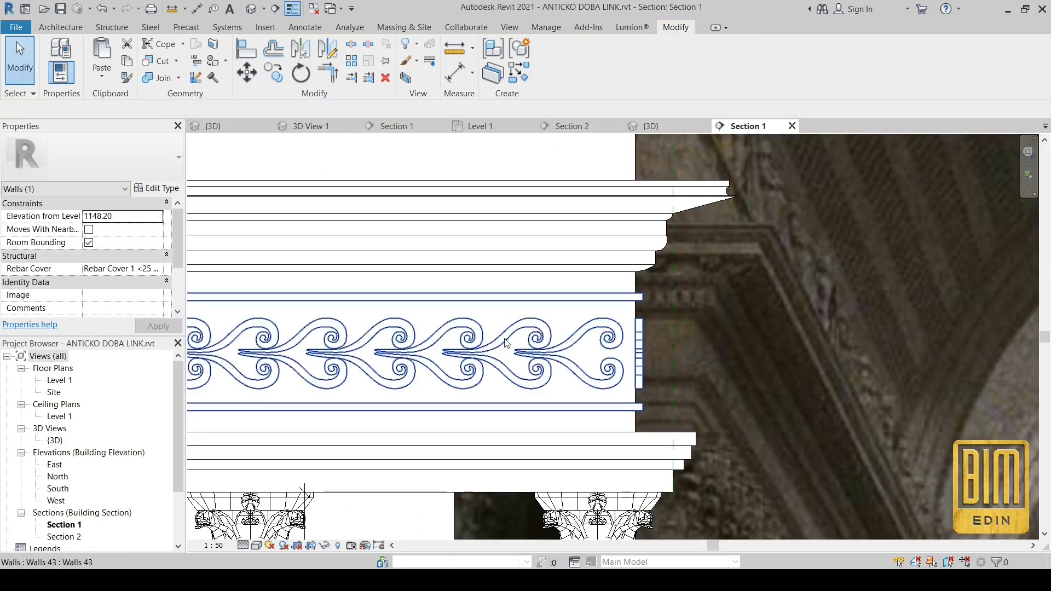
Step: In ANTICKO DOBA FINAL, select the curved ornament band of the inner arch together with the reference detail lines at its base
click(388, 126)
scroll(476, 314, up, 5)
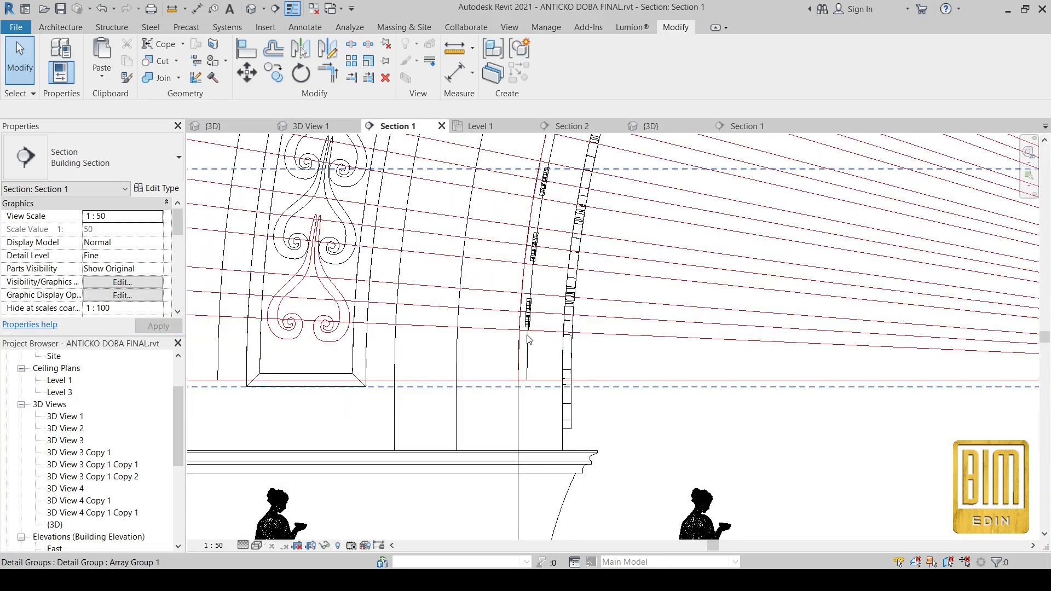
click(521, 306)
click(311, 126)
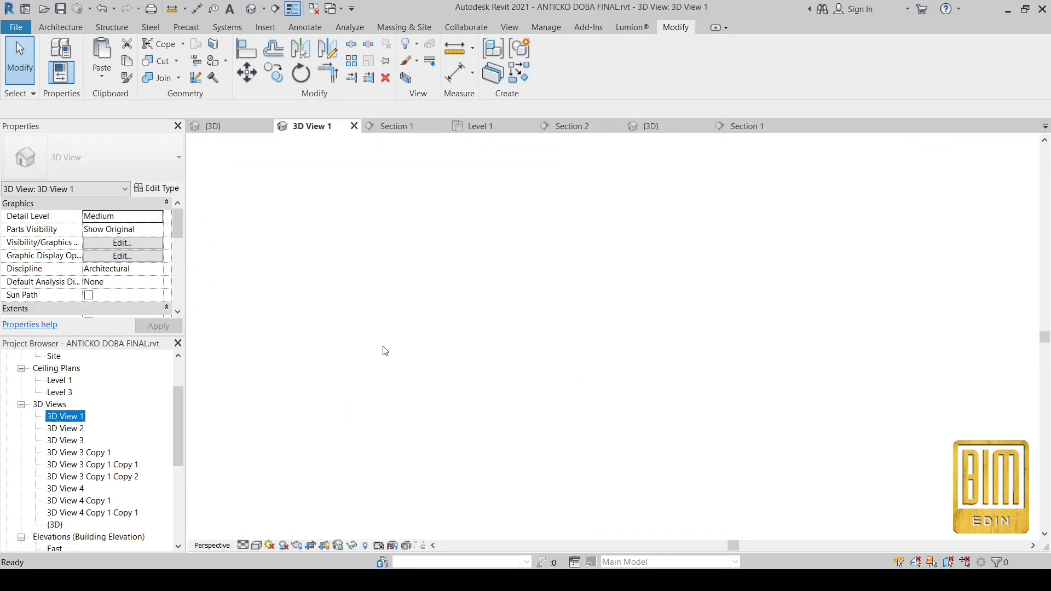
scroll(476, 340, up, 5)
scroll(476, 341, up, 5)
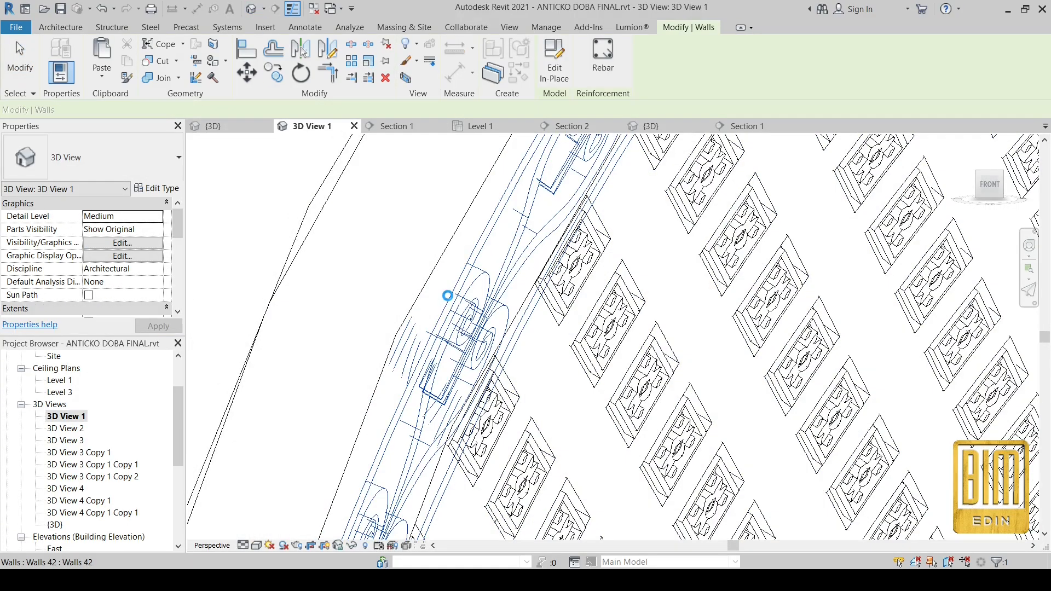
click(427, 296)
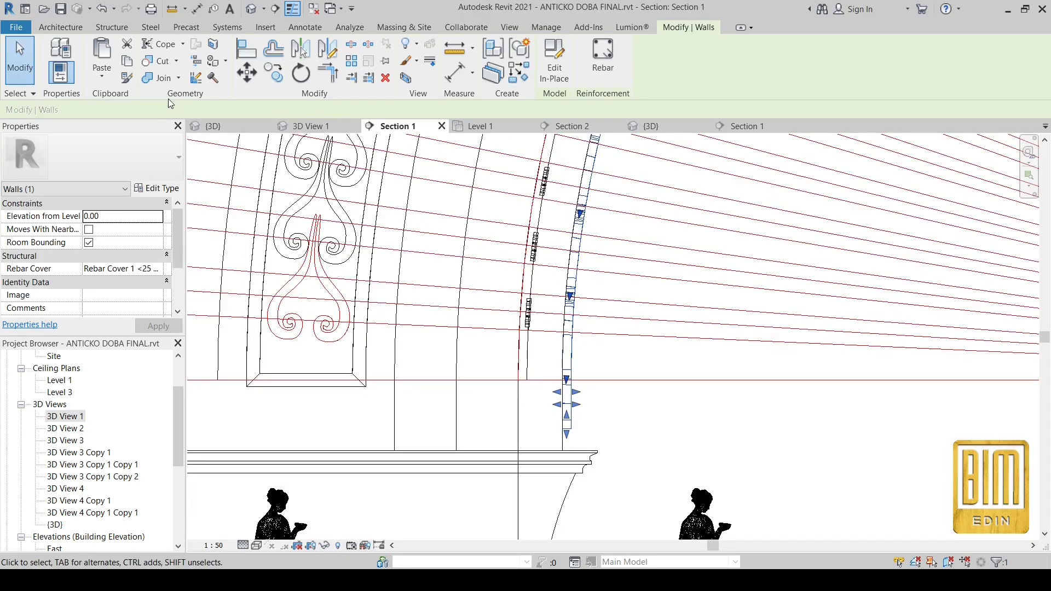
ctrl+click(660, 379)
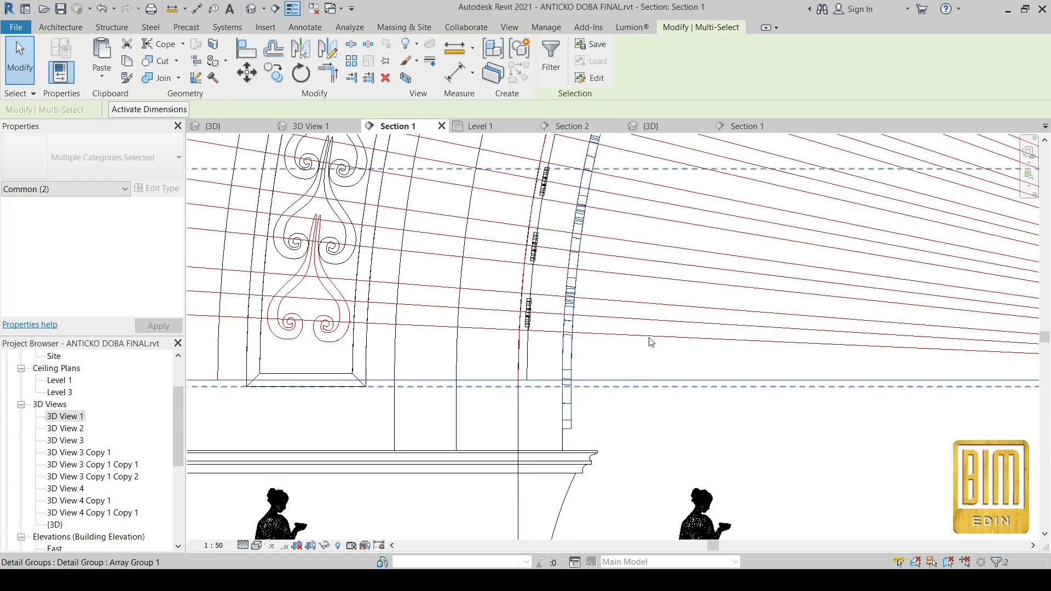
ctrl+click(651, 336)
Step: Paste the copied arch ornament and reference lines into Section 1 of ANTICKO DOBA LINK, aligned with the base of the inner arch
click(747, 126)
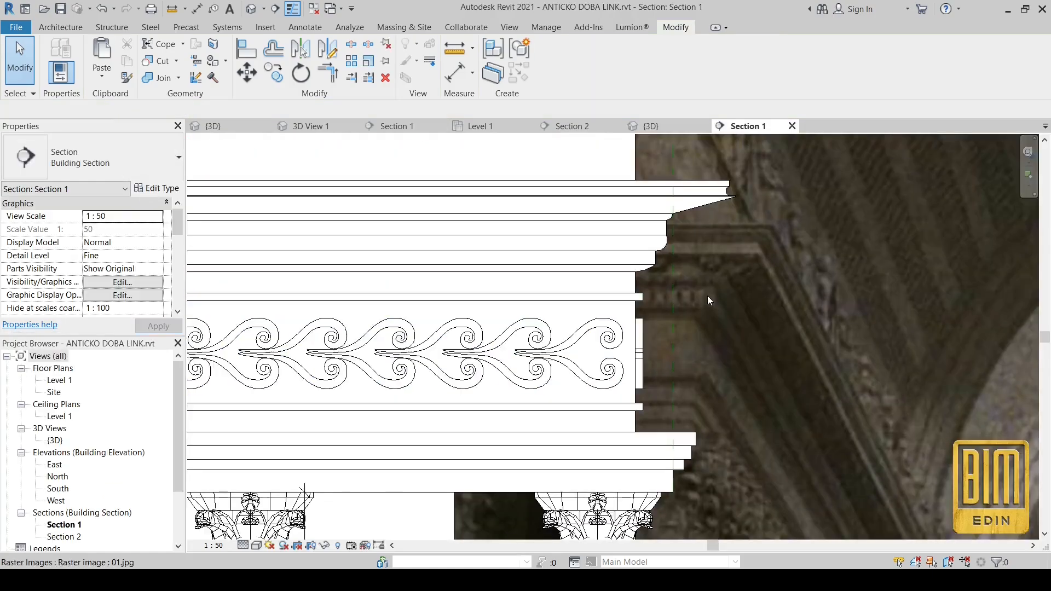
scroll(481, 323, down, 7)
scroll(569, 242, up, 4)
click(115, 77)
click(150, 147)
key(Escape)
click(107, 75)
click(129, 107)
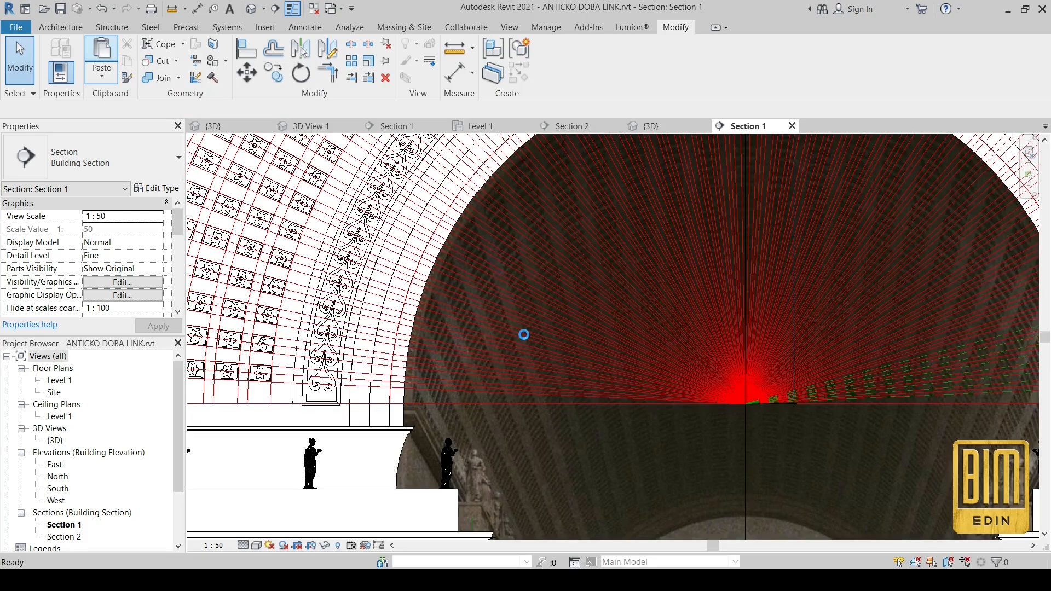
scroll(569, 392, down, 4)
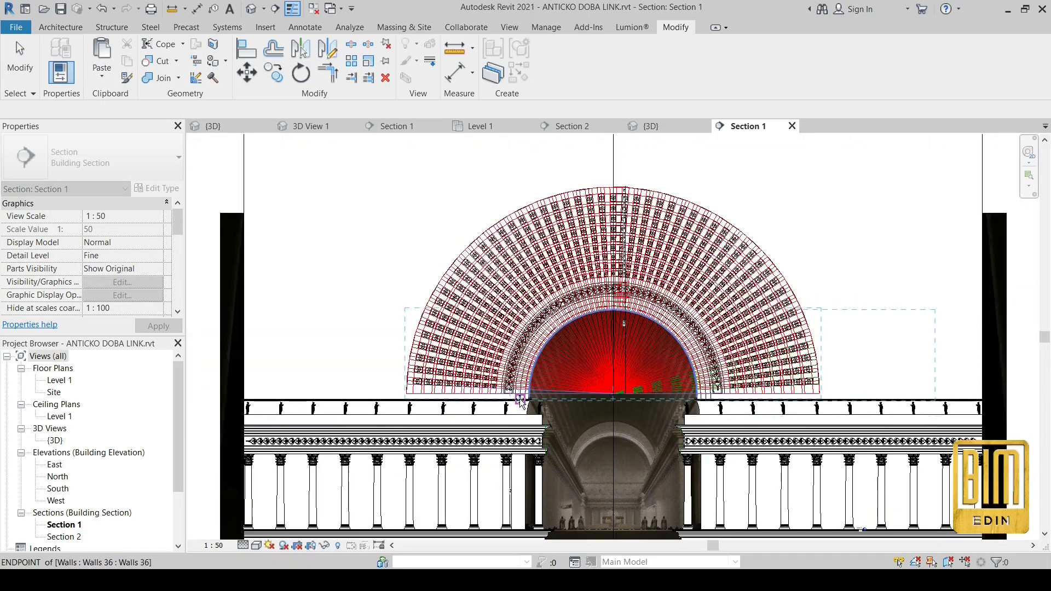
scroll(517, 402, up, 6)
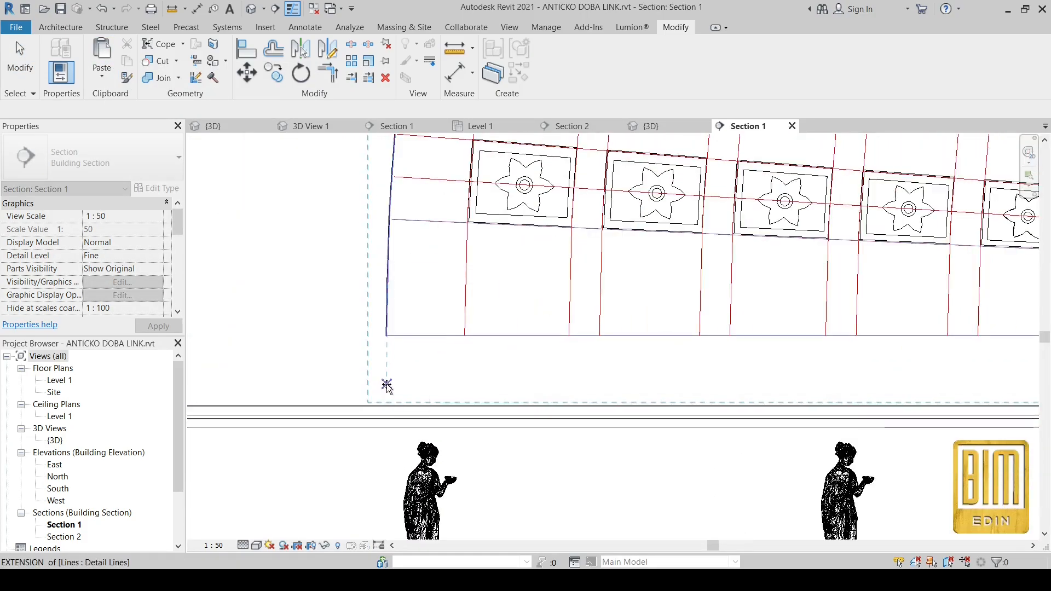
scroll(386, 386, up, 5)
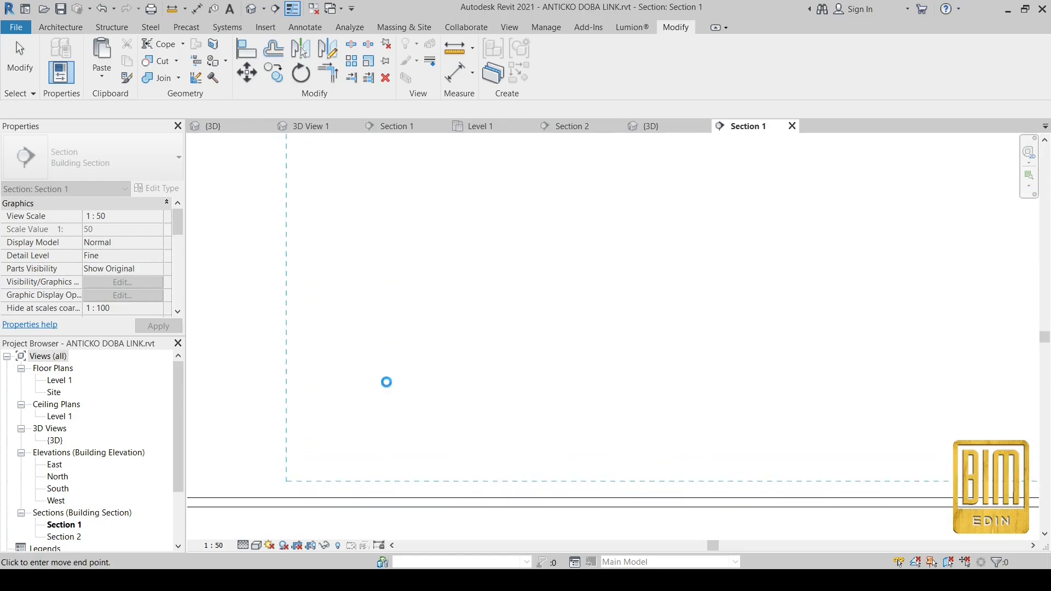
scroll(391, 388, down, 5)
scroll(692, 377, up, 6)
scroll(504, 512, up, 4)
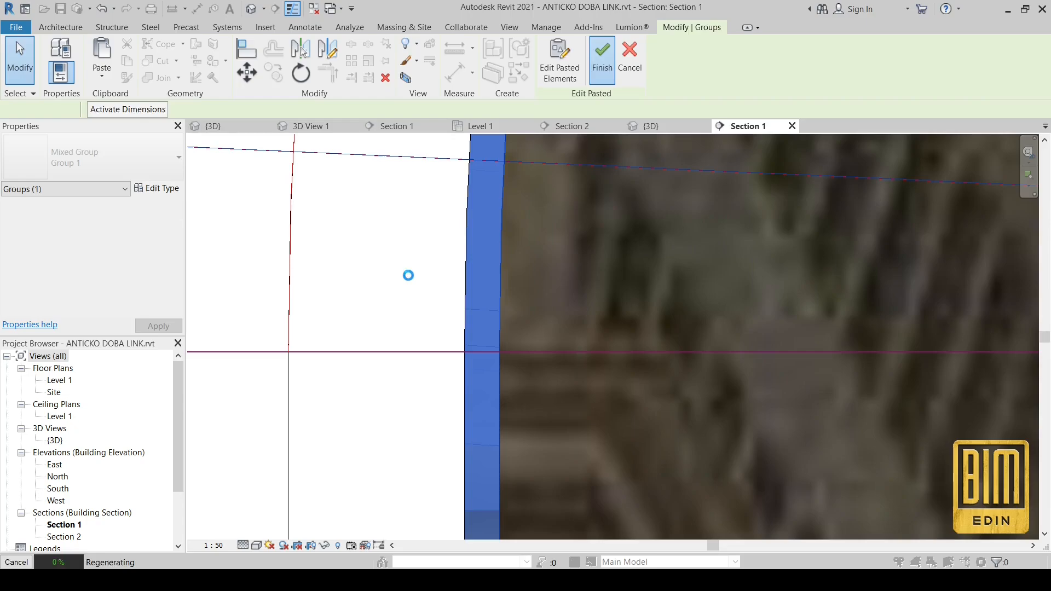
Step: Check the pasted ornaments in the 3D view, then close the inactive views and the ANTICKO DOBA LINK 3D view
click(651, 126)
scroll(563, 302, up, 5)
scroll(492, 236, down, 5)
scroll(357, 229, down, 5)
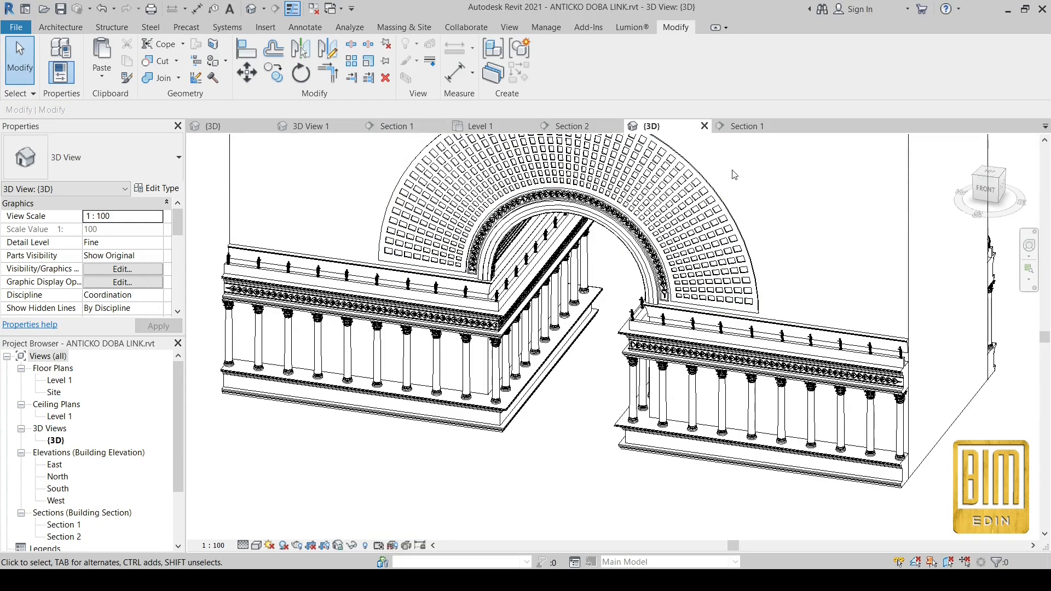
click(508, 28)
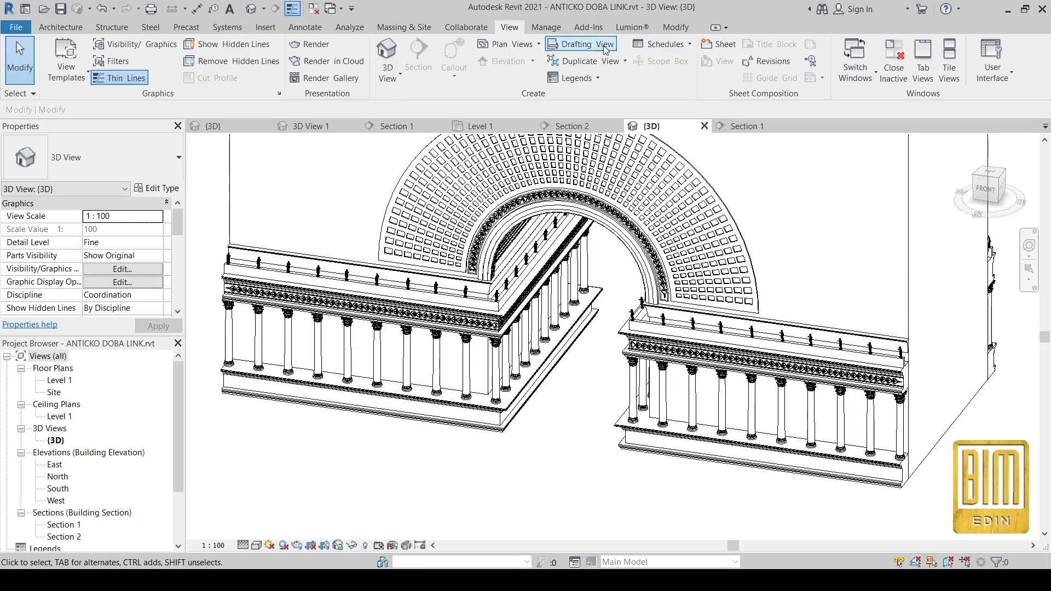
click(895, 65)
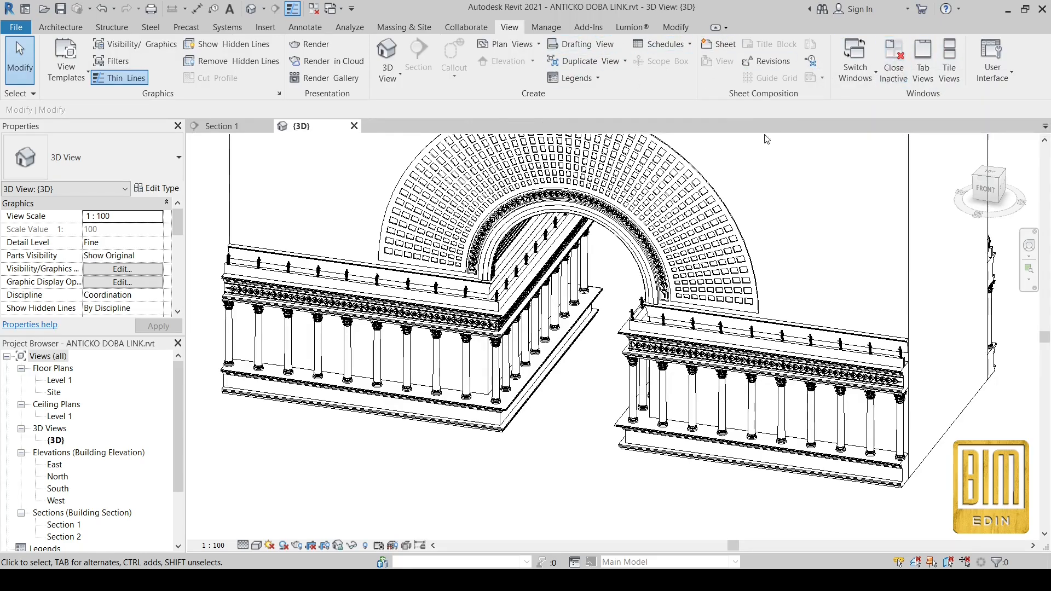
click(354, 126)
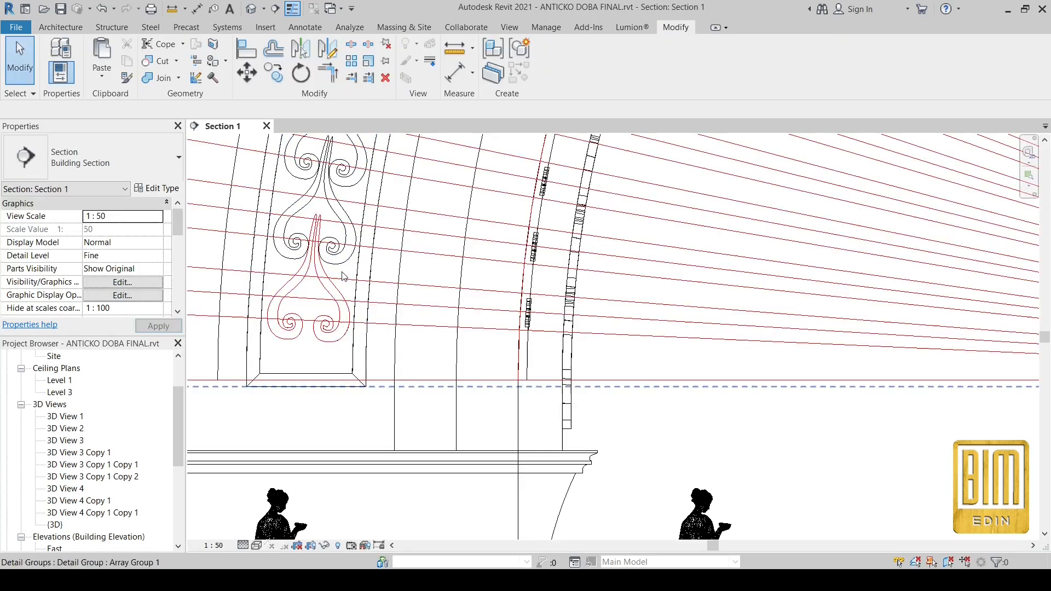
Step: Review the ANTICKO DOBA FINAL building in the perspective views 3D View 1, 3D View 2 and 3D View 3
double_click(79, 417)
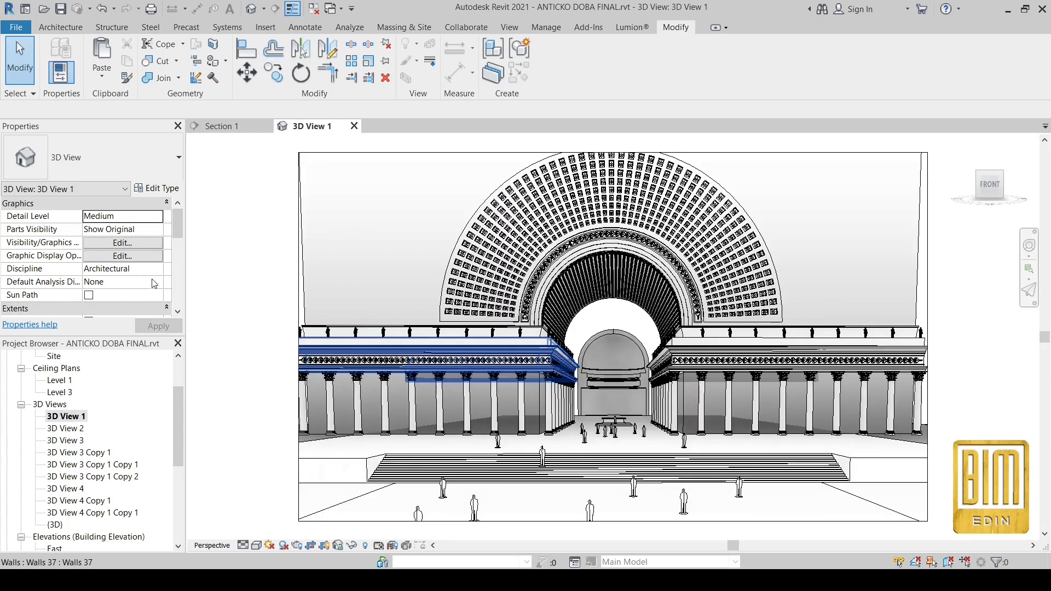
double_click(74, 430)
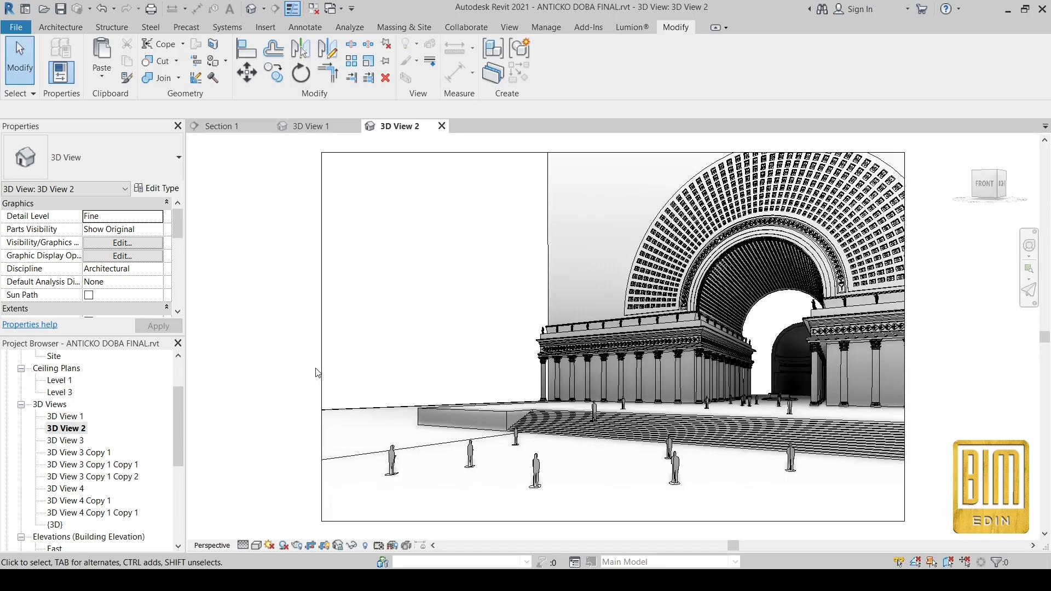
double_click(80, 439)
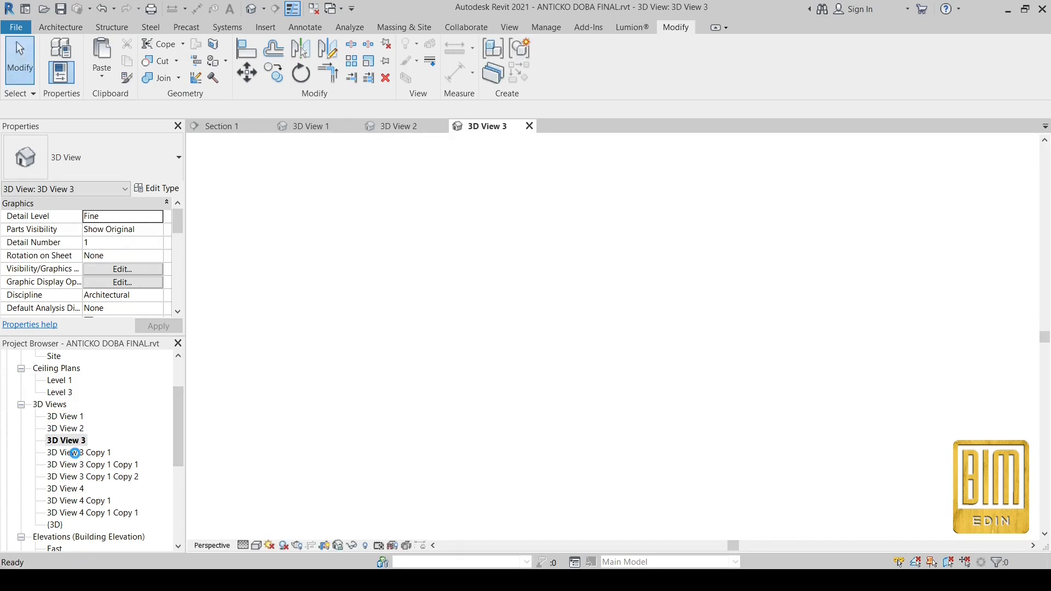
Step: Reload the linked model ANTICKO DOBA LINK.rvt in the final project and open 3D View 3 Copy 1
click(547, 27)
click(768, 54)
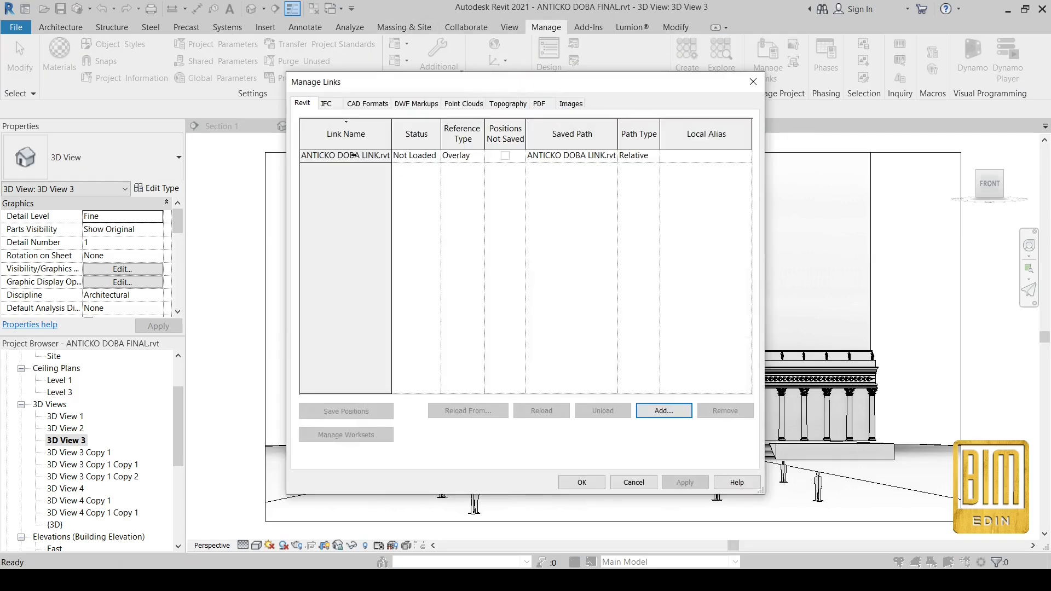
click(353, 156)
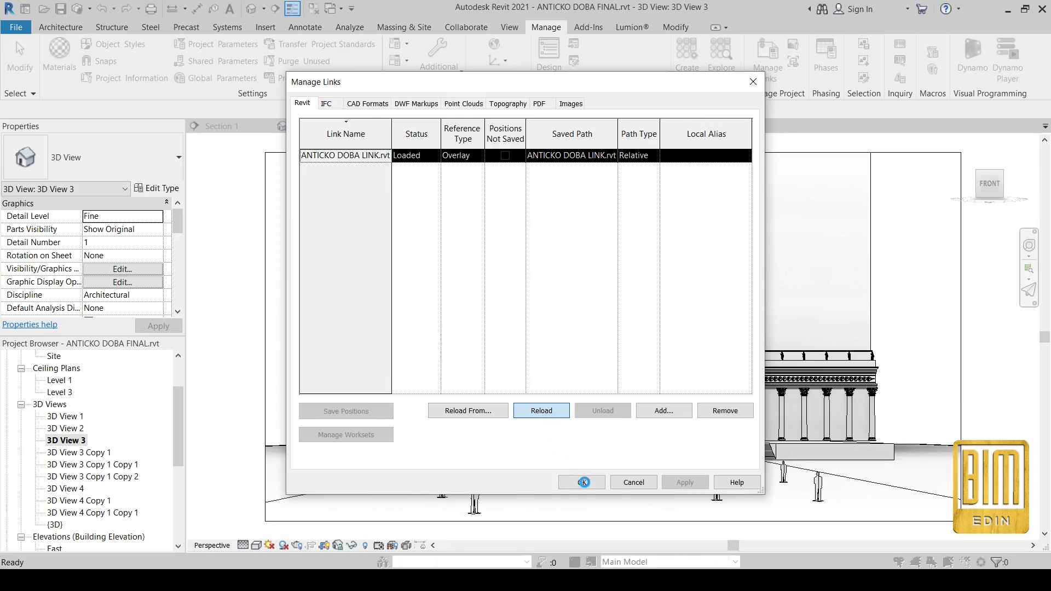
click(582, 482)
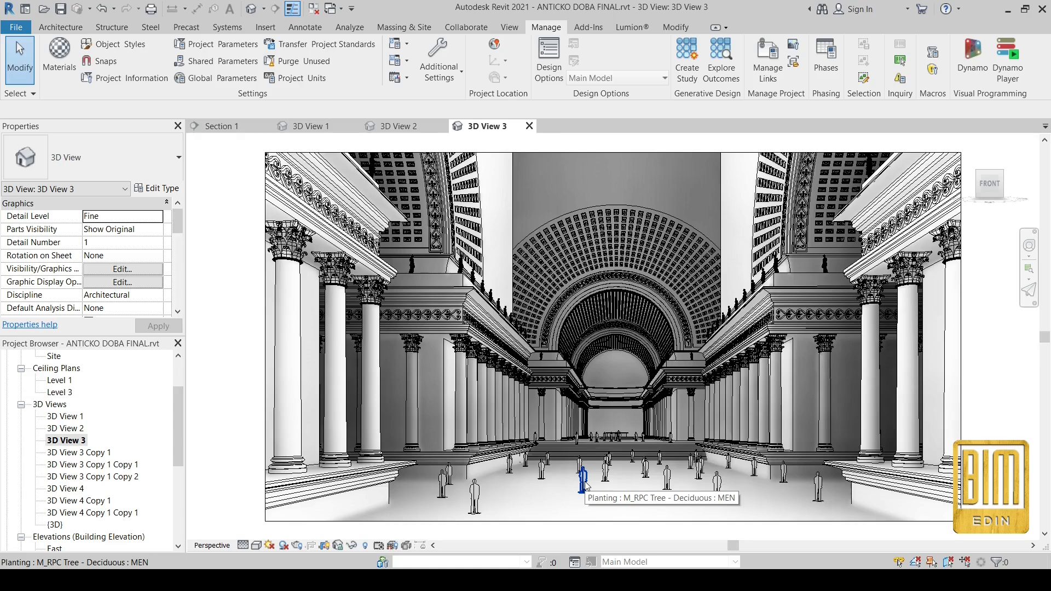
double_click(80, 452)
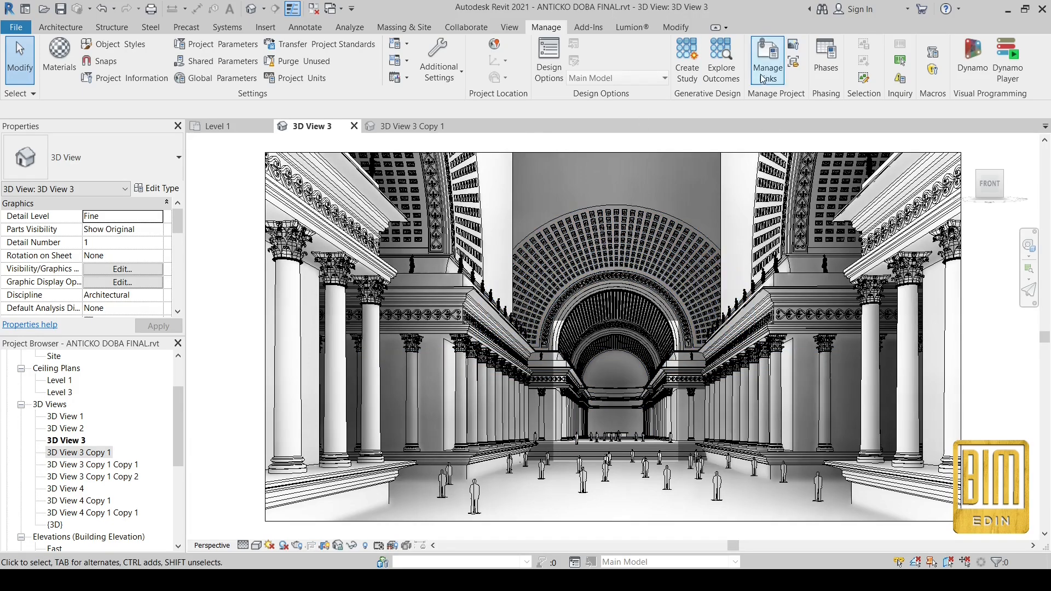
Step: Unload the ANTICKO DOBA LINK.rvt link from the final project and confirm the change
click(764, 77)
click(351, 155)
click(603, 410)
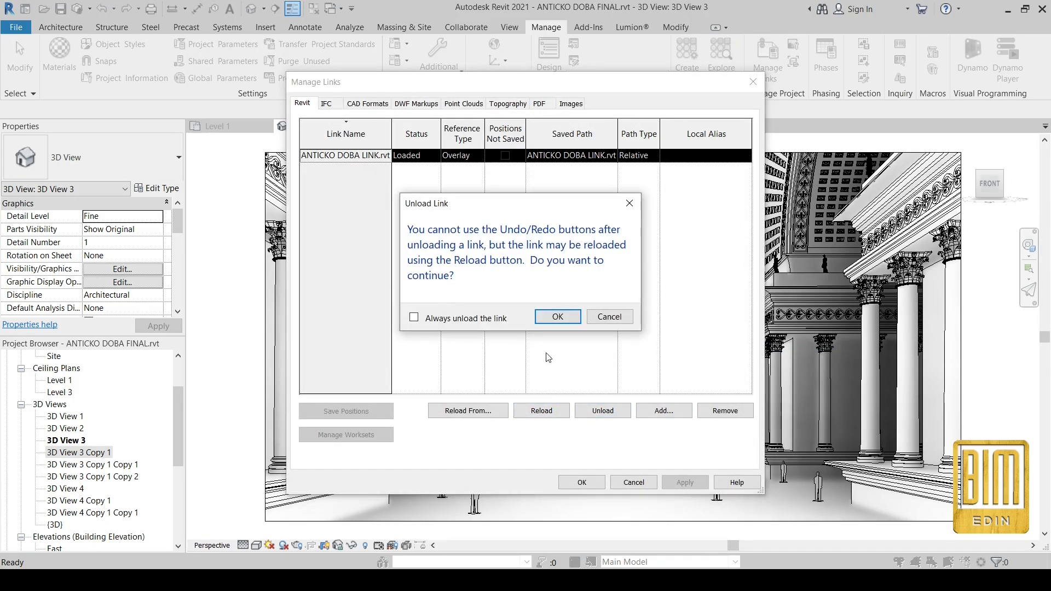
click(557, 317)
click(586, 483)
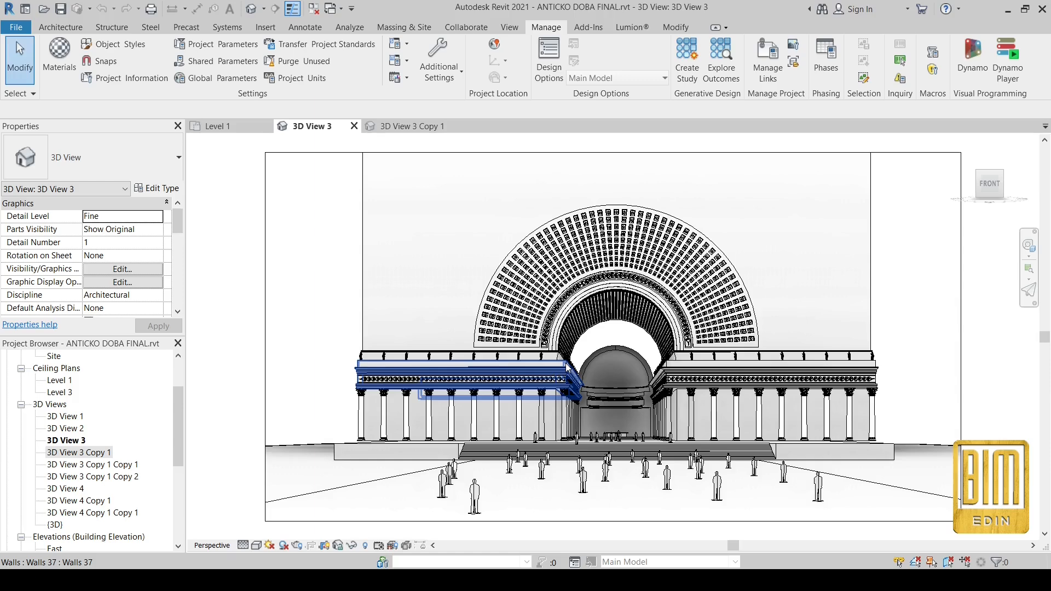
Step: Hide the main building block and its colonnades in the {3D} view and look into the domed apse from the front
click(253, 9)
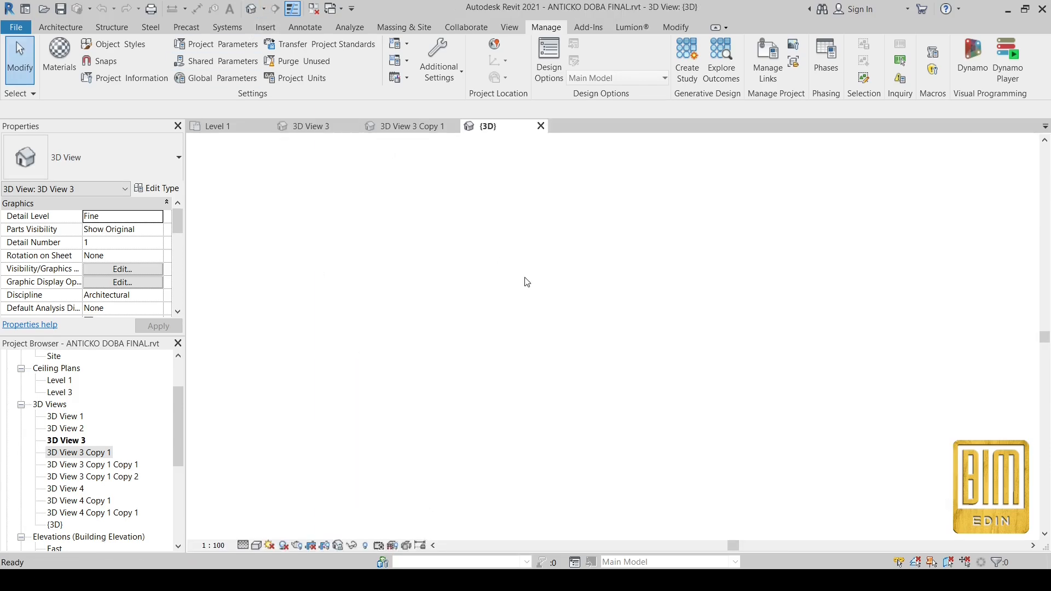
drag(392, 189, 637, 428)
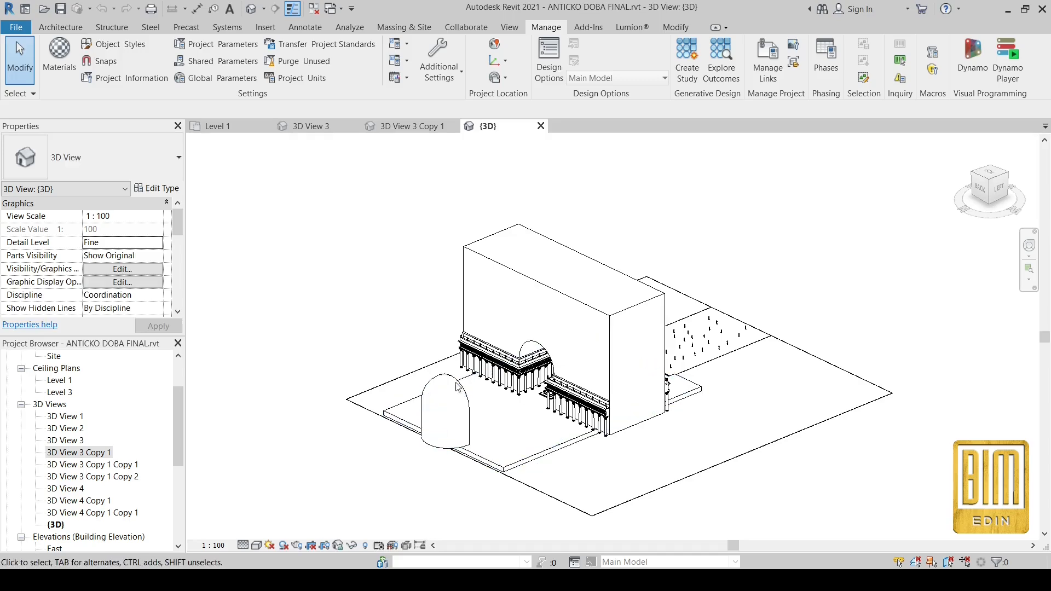
shift+middle_drag(805, 464, 665, 466)
drag(486, 163, 711, 459)
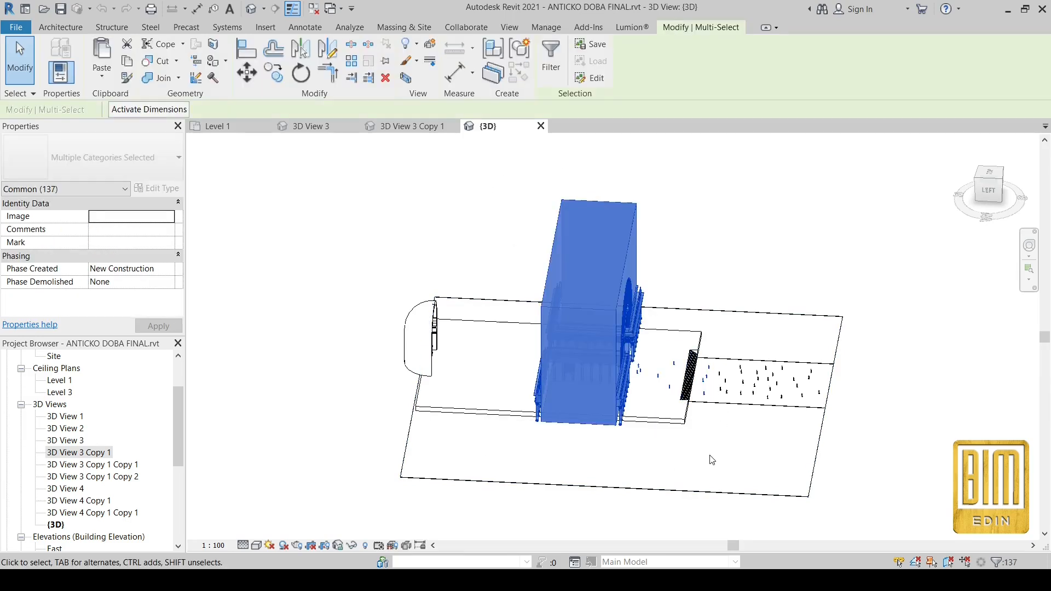
right_click(711, 459)
mouse_move(766, 216)
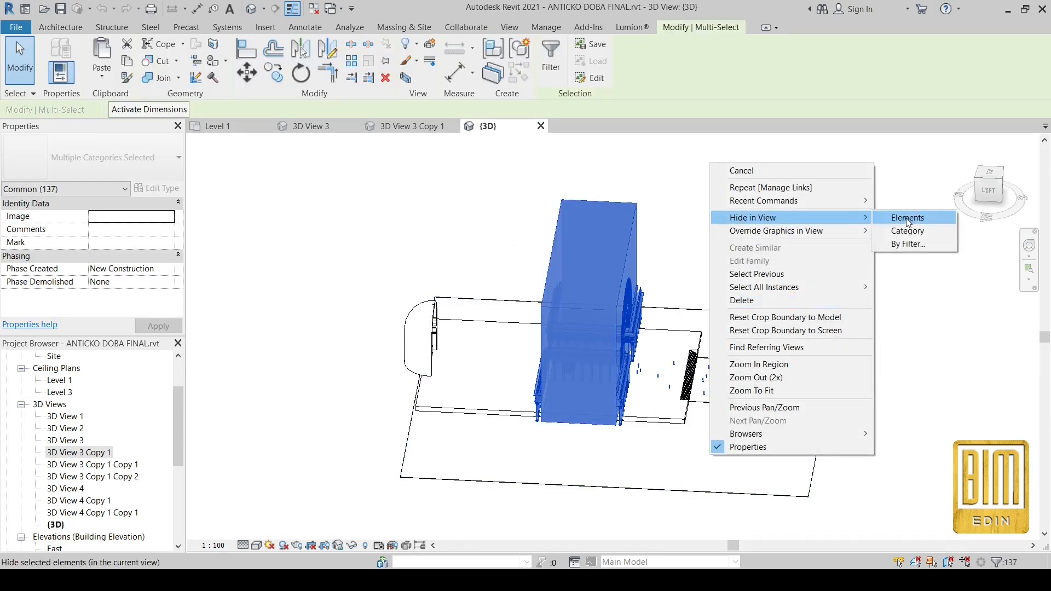
click(897, 215)
shift+middle_drag(711, 272, 539, 265)
scroll(728, 298, up, 7)
shift+middle_drag(684, 412, 661, 386)
scroll(659, 211, down, 3)
scroll(676, 402, up, 3)
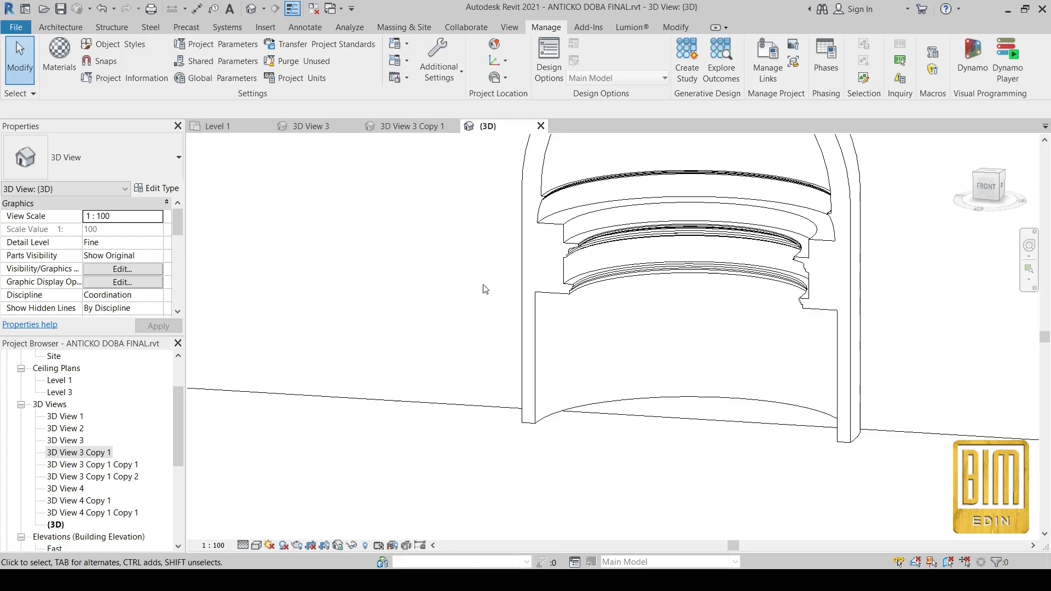
Step: Start an in-place model in Generic Models with its default name, and change its family category to Walls
click(60, 27)
click(171, 81)
click(187, 130)
scroll(488, 283, down, 3)
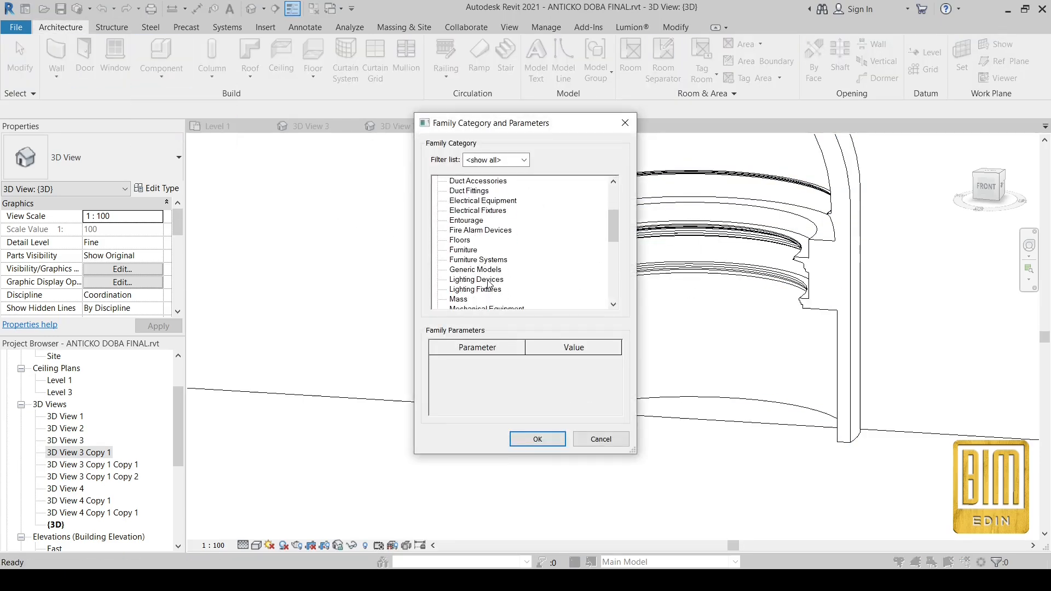
click(538, 439)
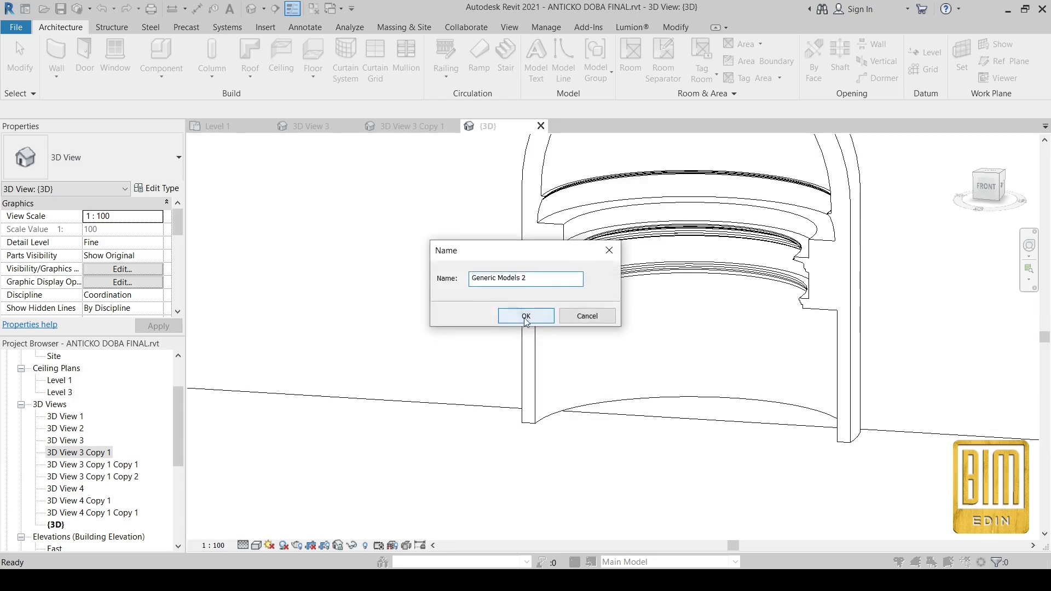
click(528, 316)
click(81, 48)
scroll(519, 246, down, 9)
click(458, 289)
click(538, 439)
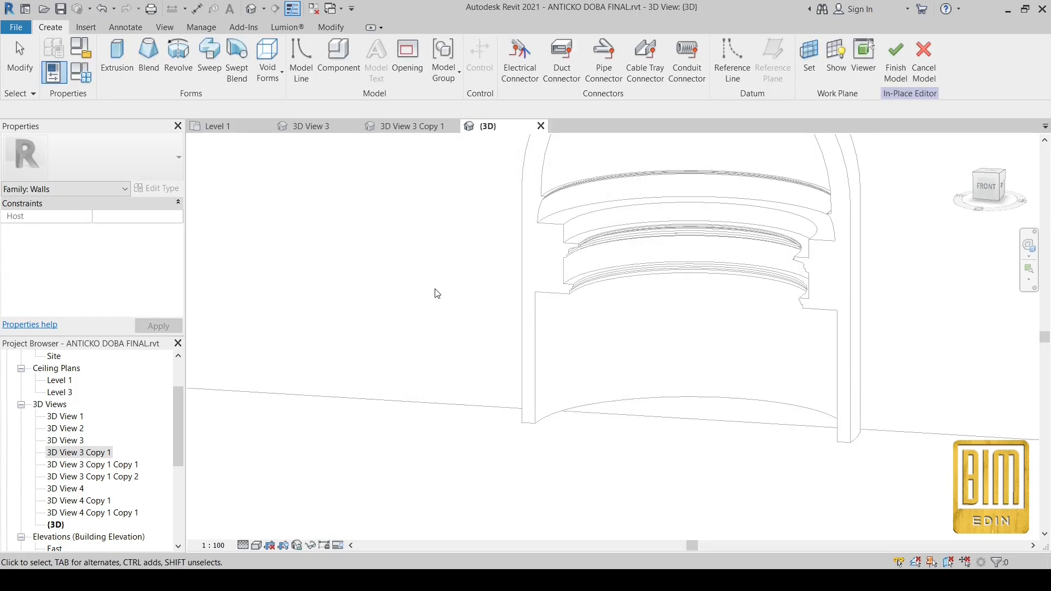
Step: Start an extrusion and pick the cut face of the apse wall as its work plane
click(117, 55)
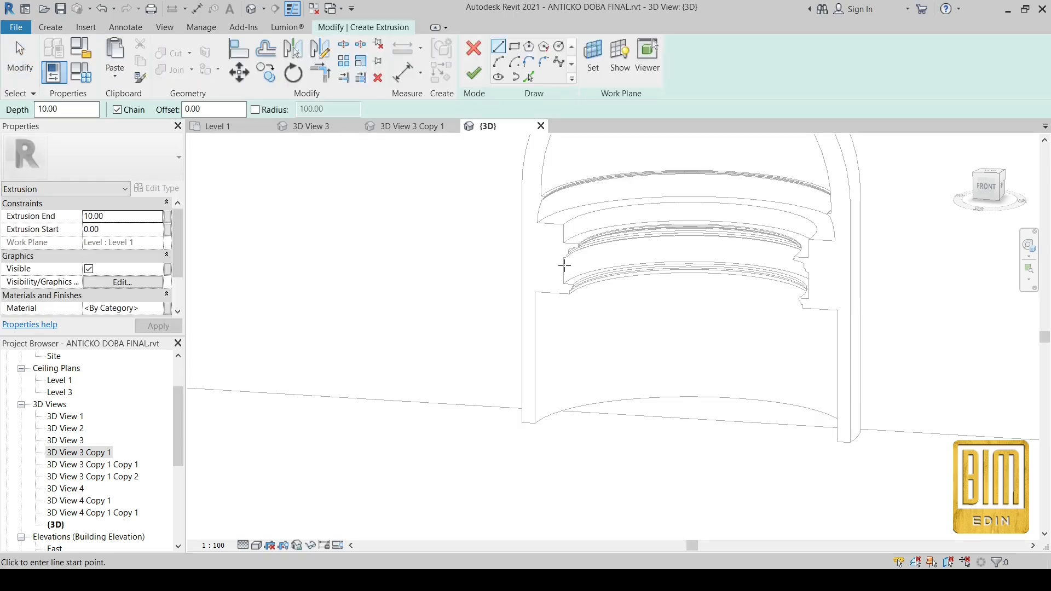
click(594, 55)
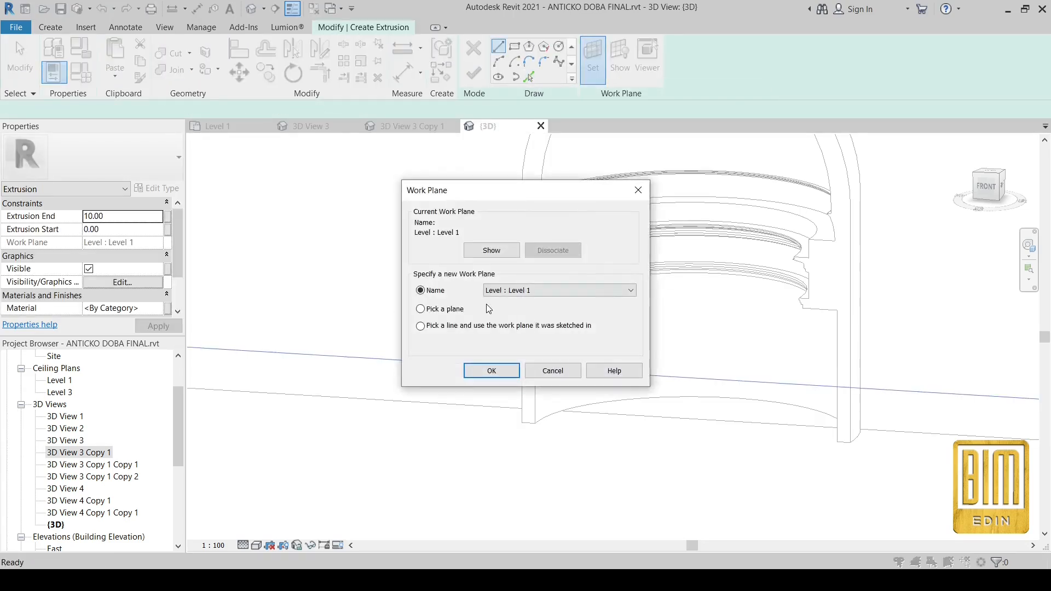
click(420, 309)
click(492, 371)
click(713, 335)
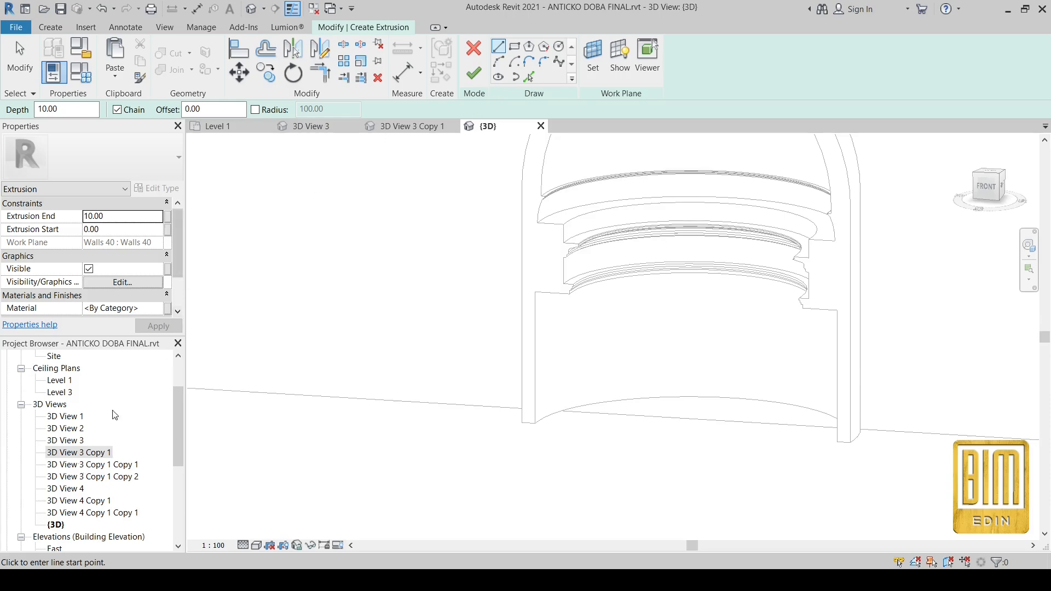
Step: Try to trace the end scroll of the frieze in Section 1 with Pick Lines, and delete the traced curves
scroll(81, 468, up, 2)
scroll(80, 468, down, 5)
double_click(64, 477)
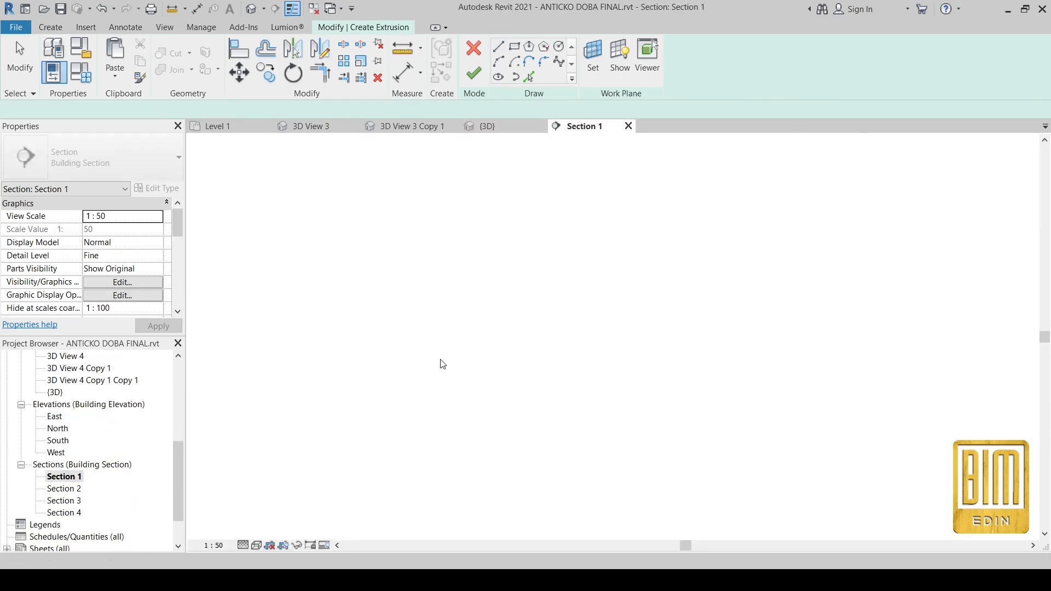
scroll(593, 386, up, 6)
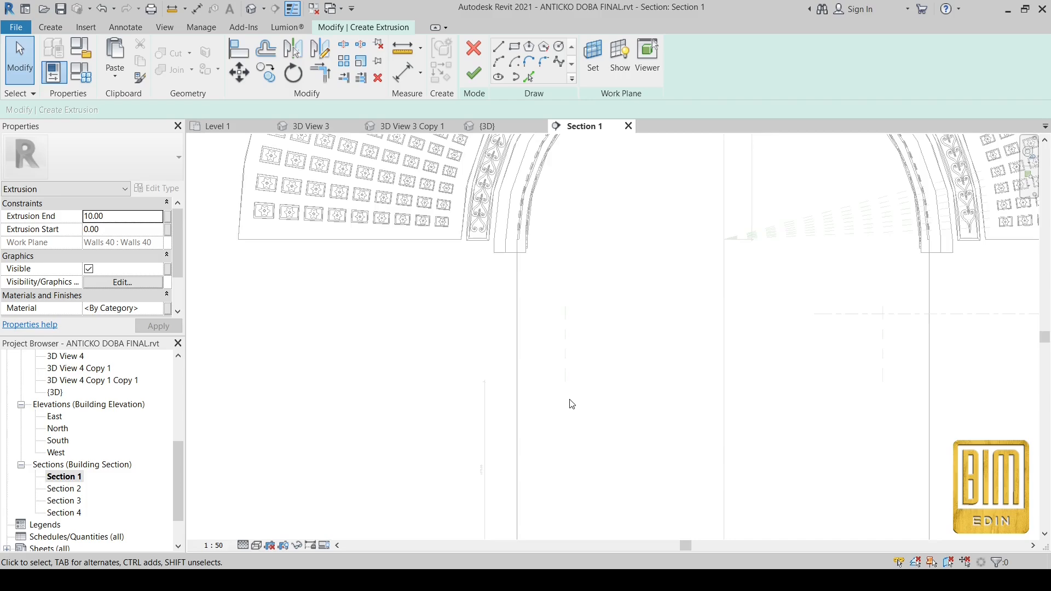
scroll(571, 404, down, 3)
scroll(542, 351, up, 4)
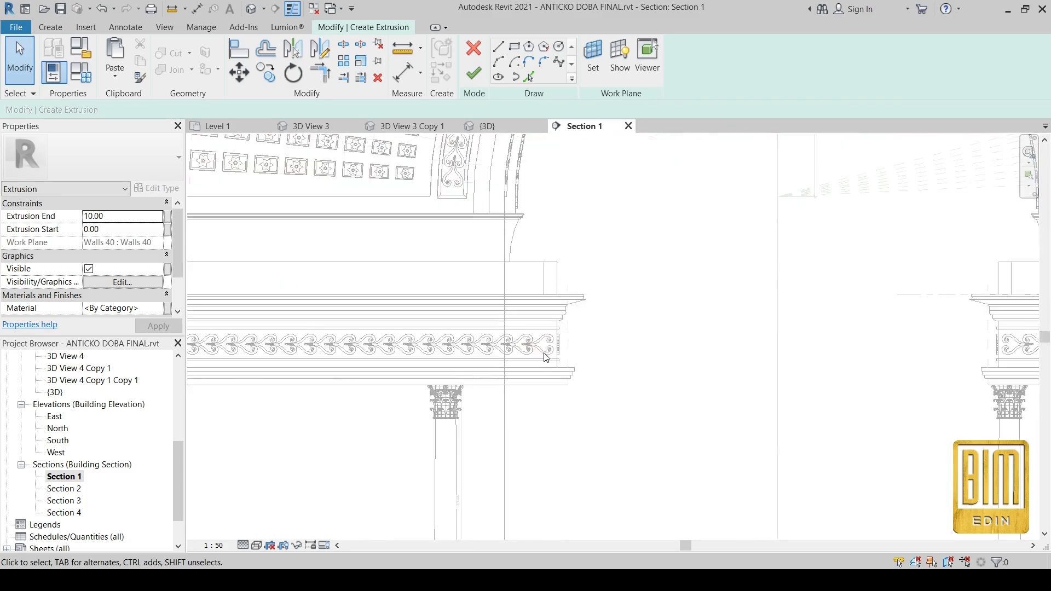
click(530, 77)
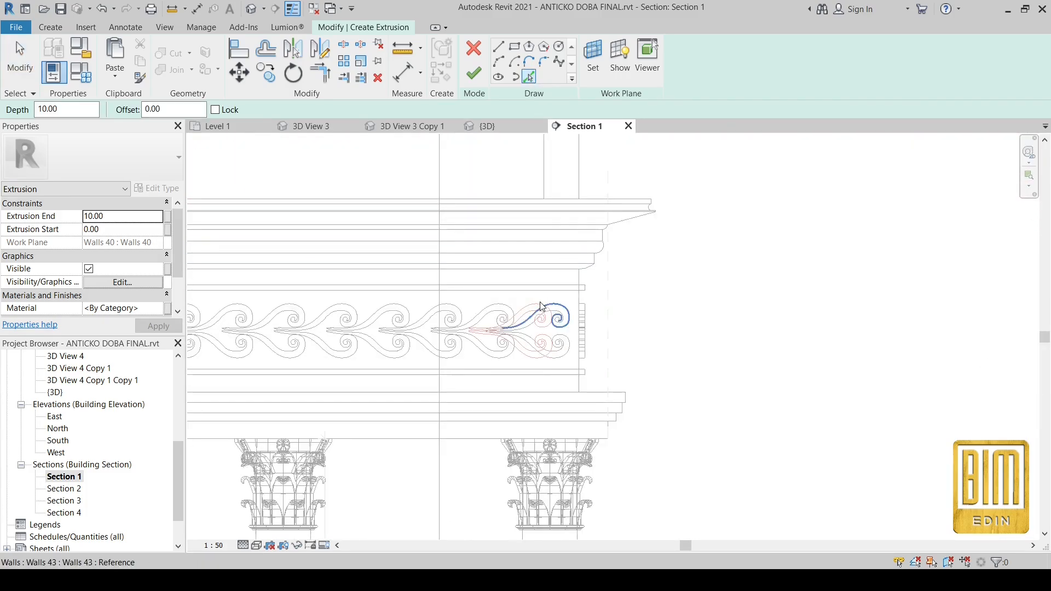
scroll(553, 307, up, 2)
click(554, 313)
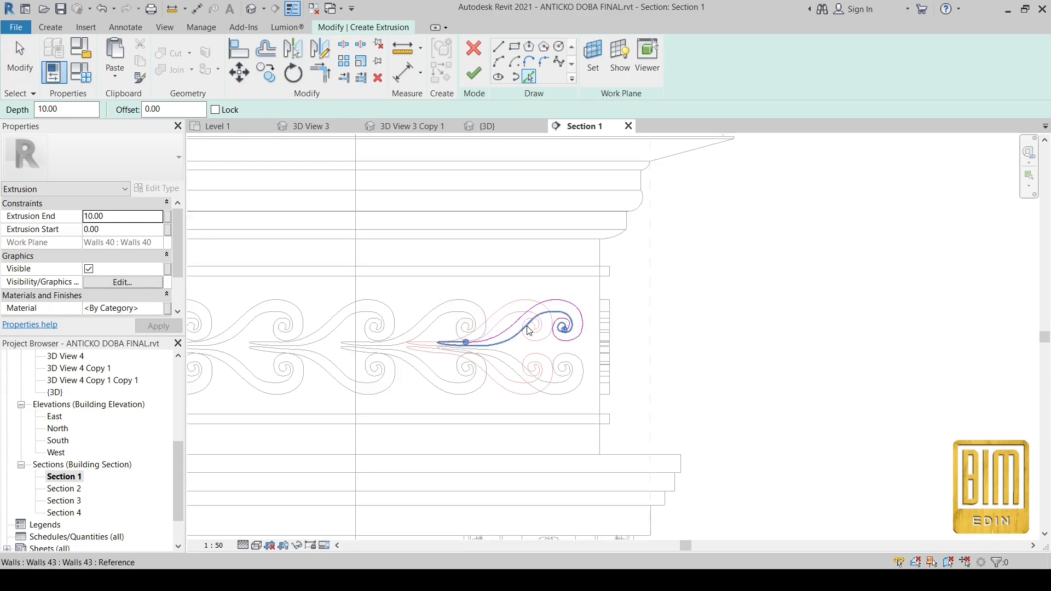
click(529, 330)
key(Escape)
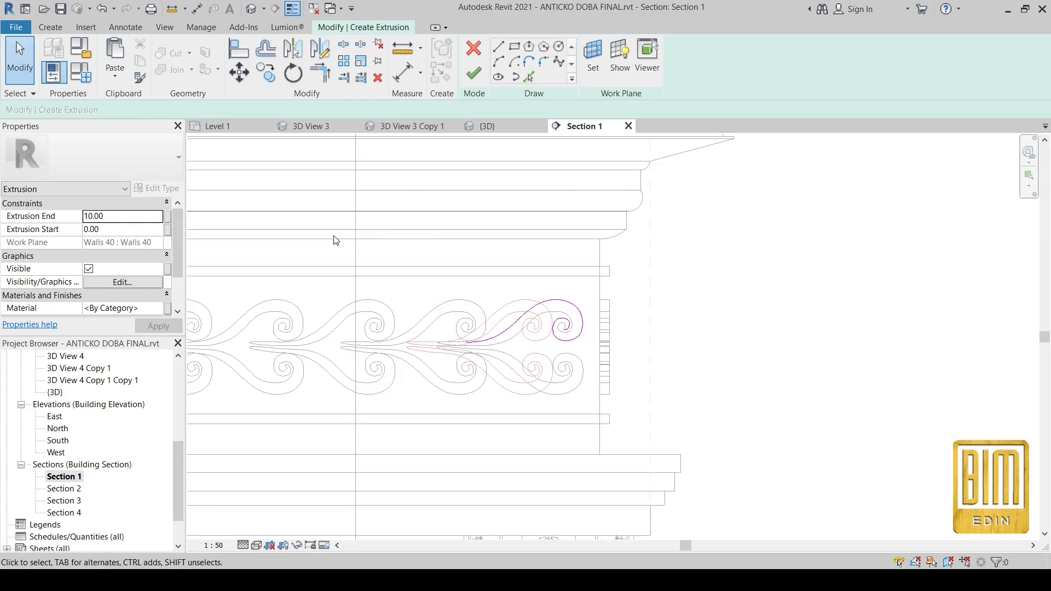
right_click(661, 359)
click(702, 235)
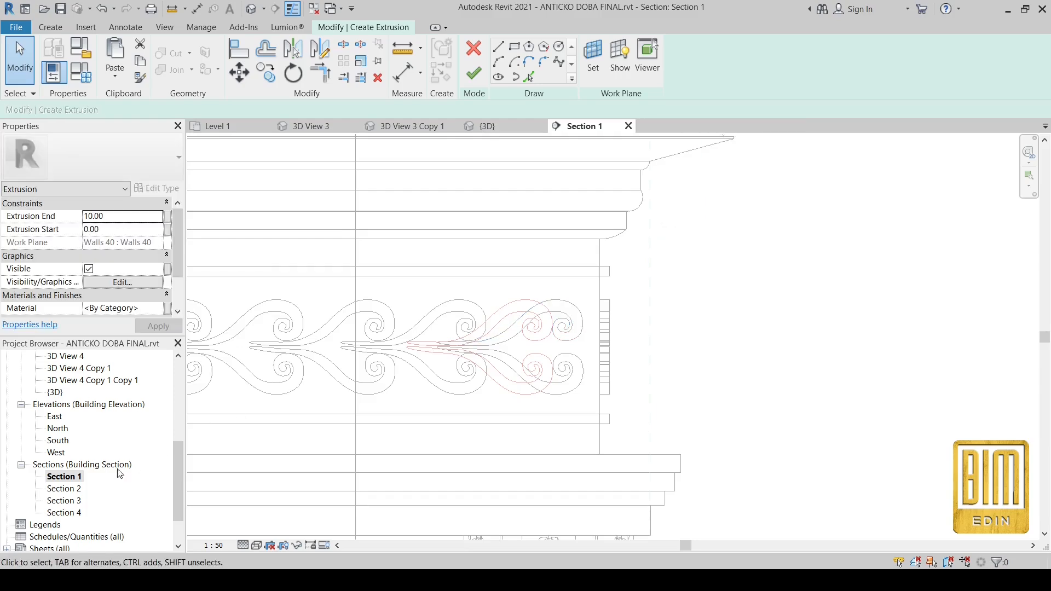
Step: Open Section 2 and discard the unfinished extrusion sketch and in-place model
double_click(65, 489)
scroll(719, 369, up, 10)
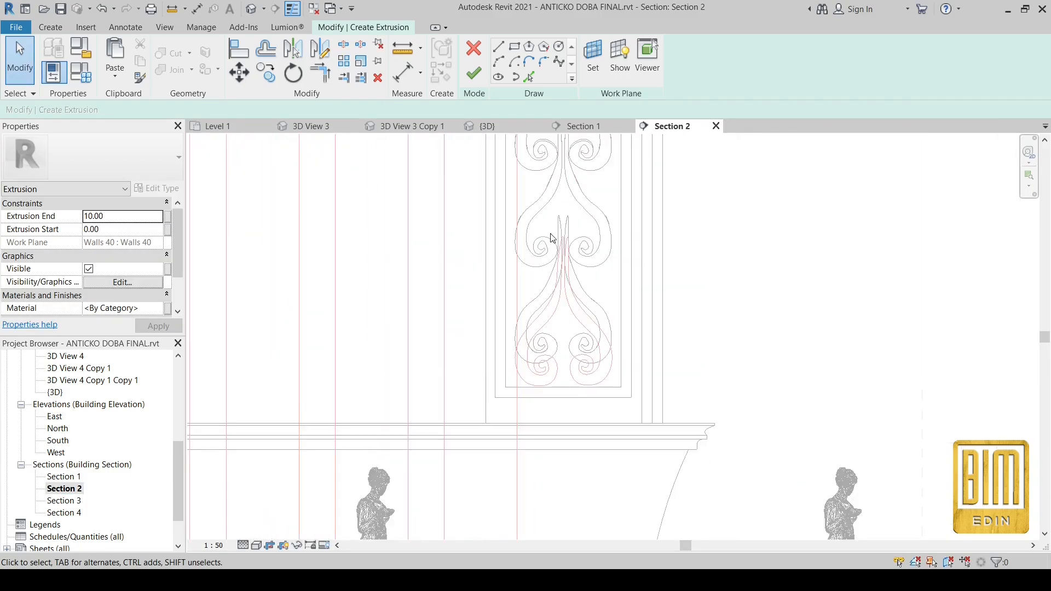
click(474, 49)
click(557, 301)
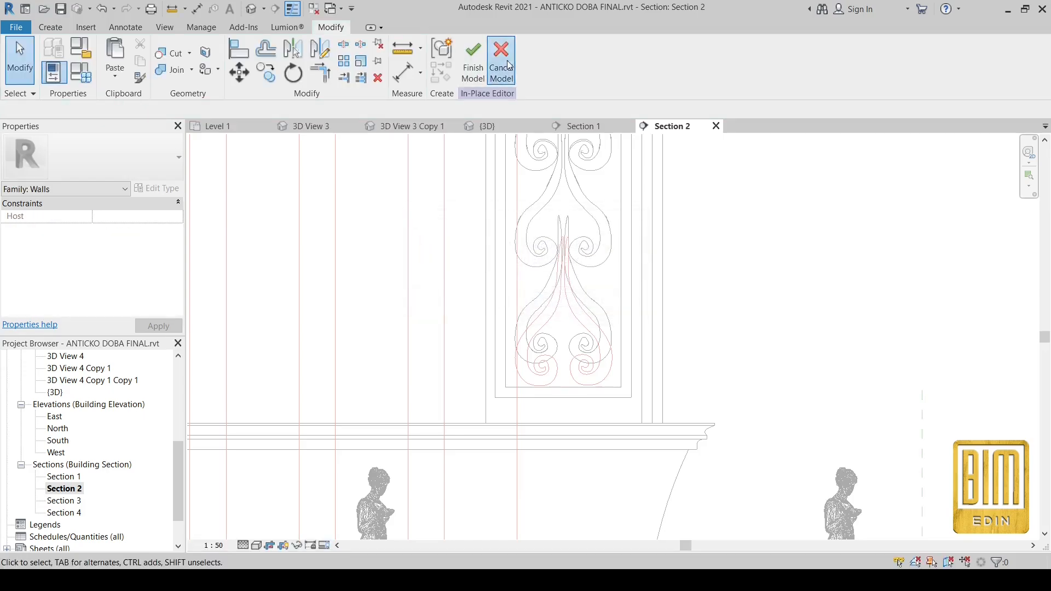
click(501, 60)
click(556, 307)
Step: Copy the sketch lines of the lowest scroll ornament on the arch in Section 2, discard the sketch edit and finish the model
scroll(559, 309, up, 4)
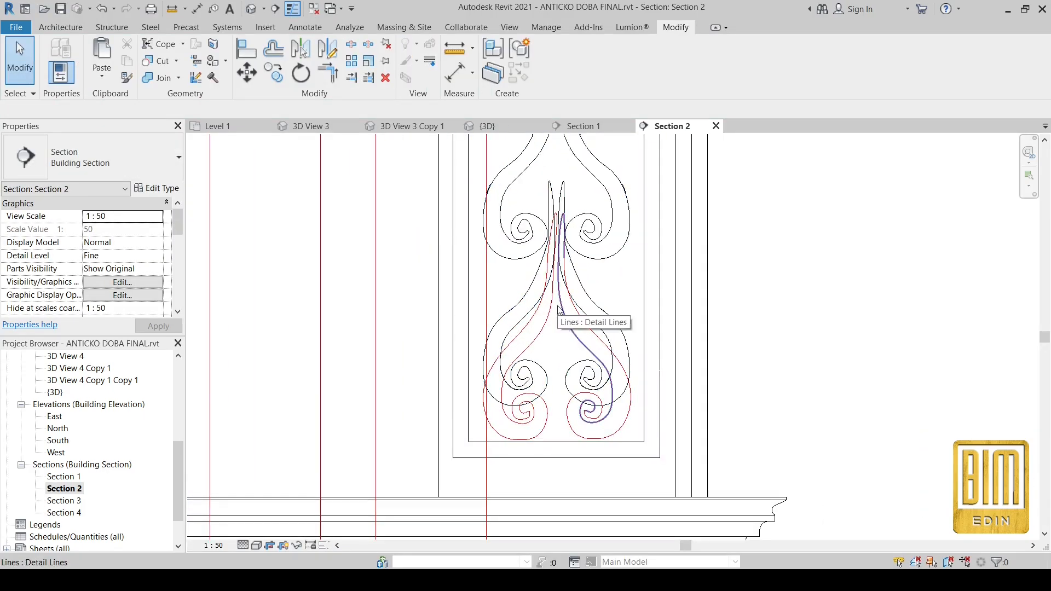
click(503, 148)
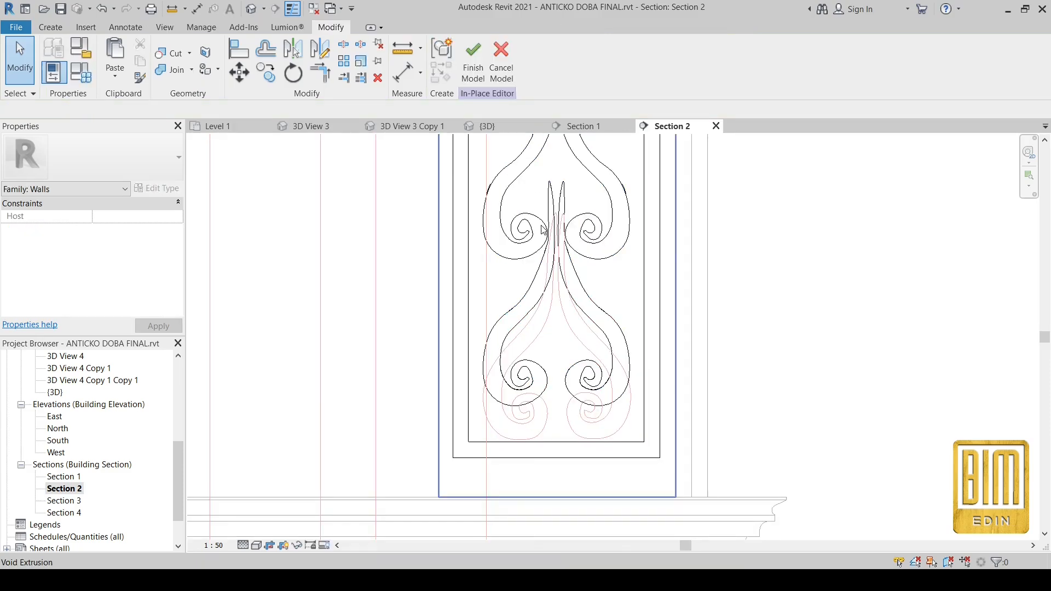
click(505, 324)
click(491, 87)
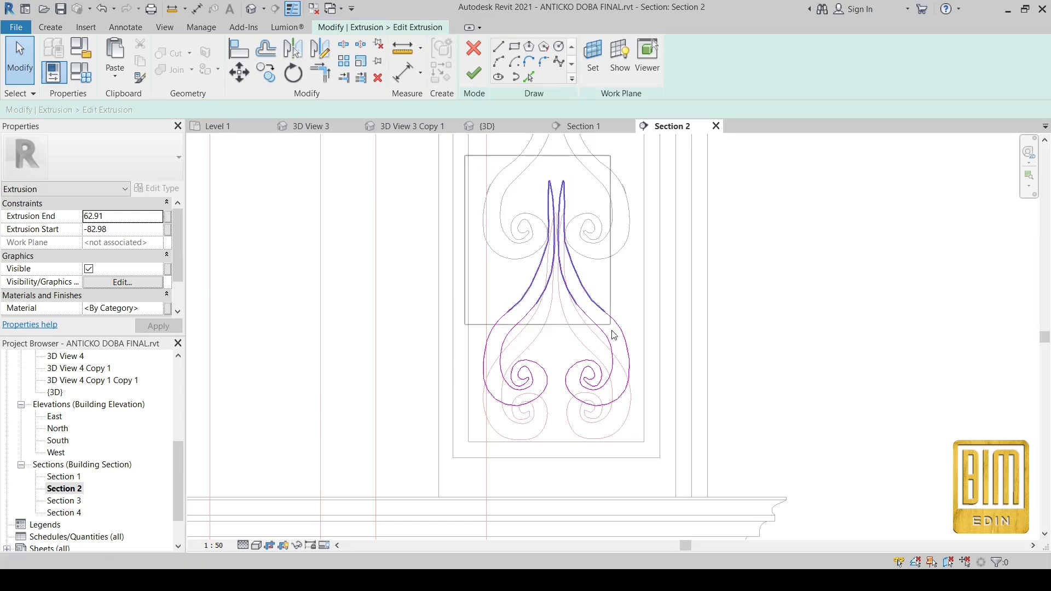
click(474, 50)
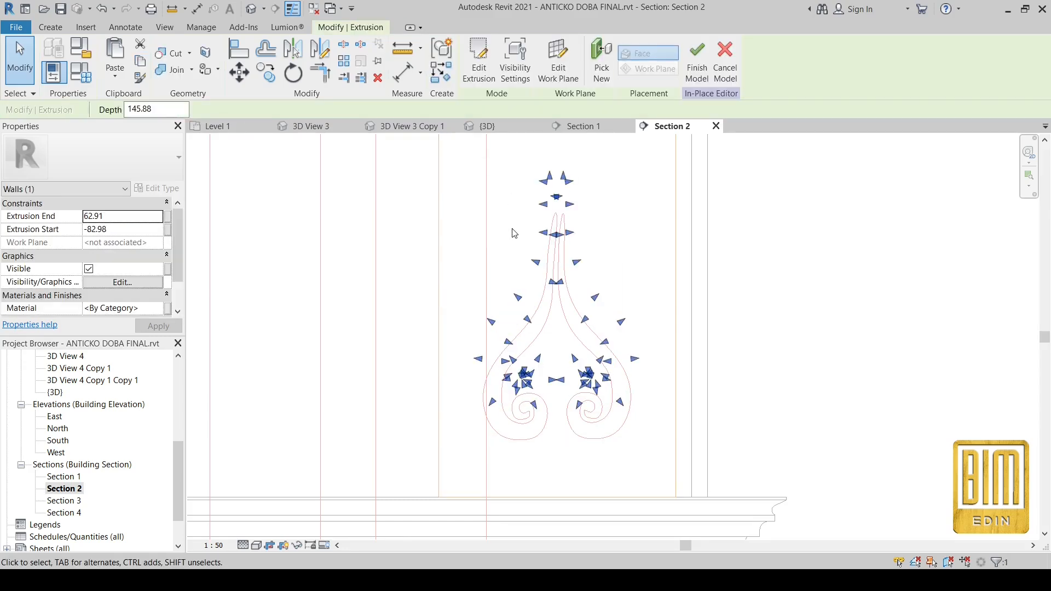
click(698, 65)
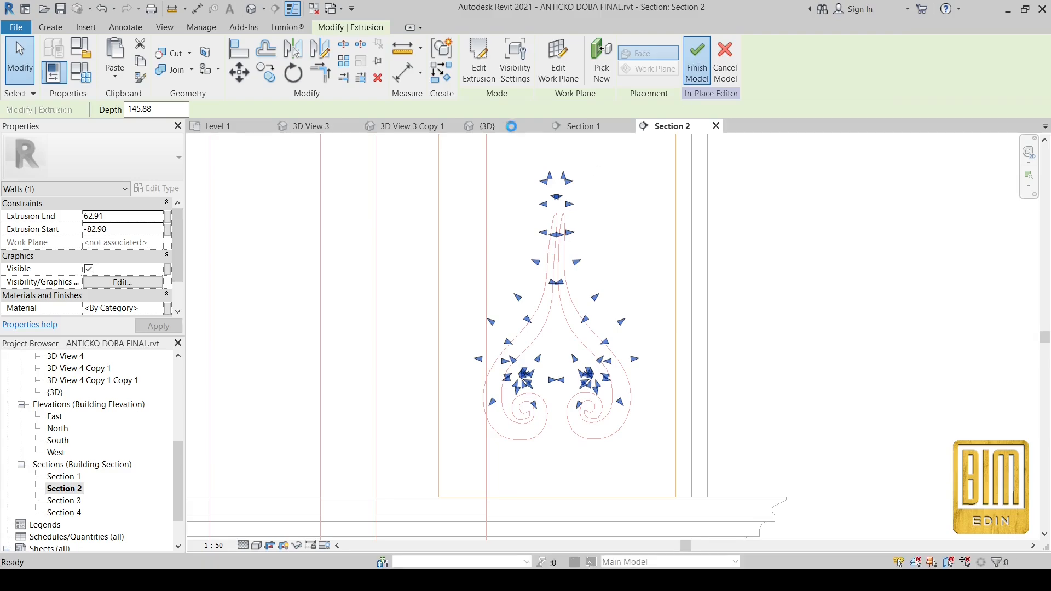
Step: Return to the {3D} view and start an in-place model in the Walls category with its default name
click(581, 126)
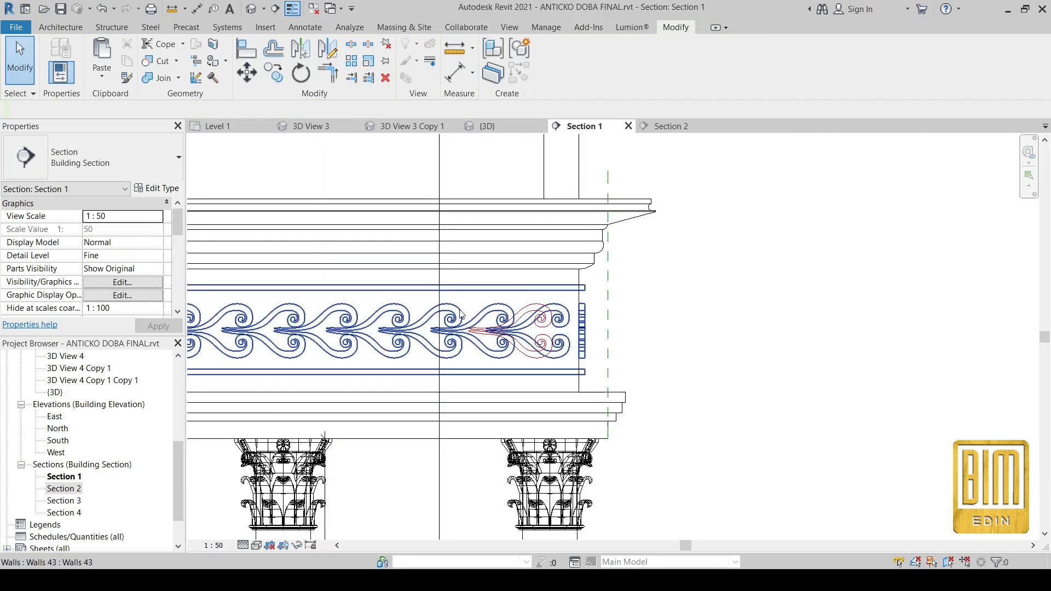
scroll(460, 314, down, 5)
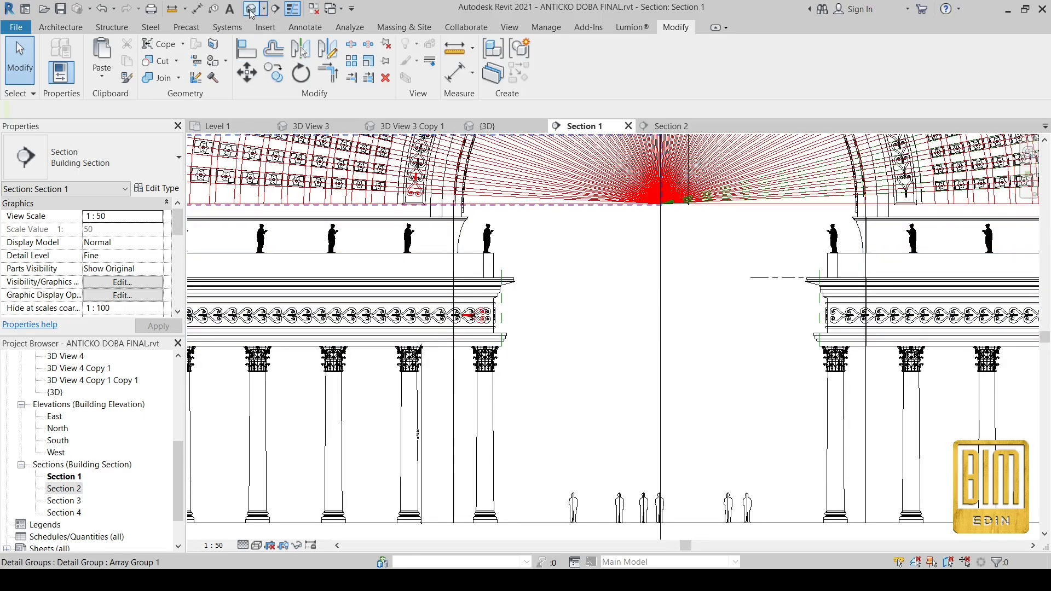
click(251, 14)
click(146, 74)
click(185, 128)
scroll(481, 279, down, 9)
click(537, 439)
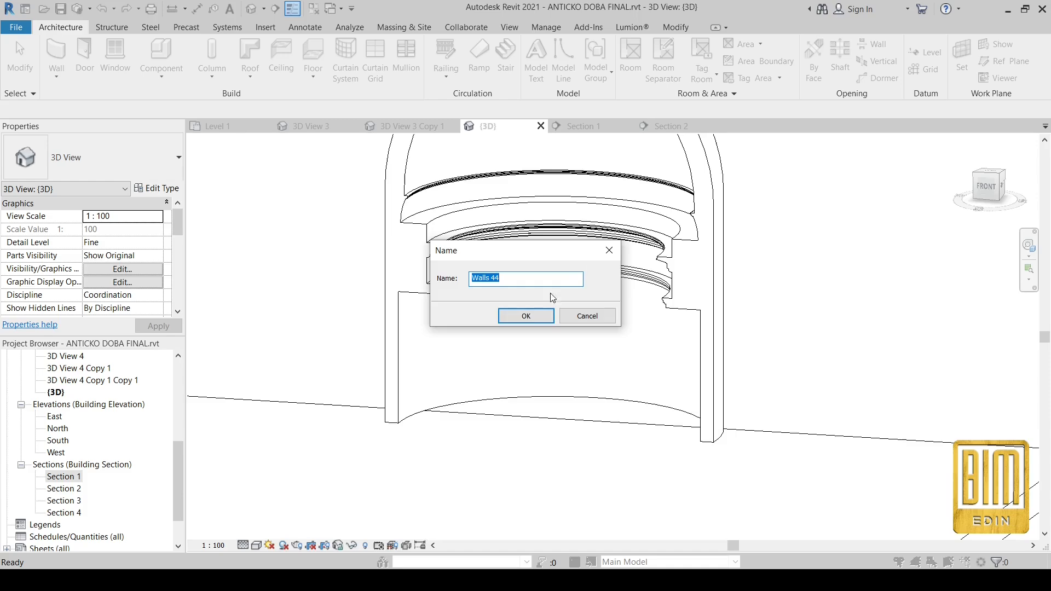
click(527, 312)
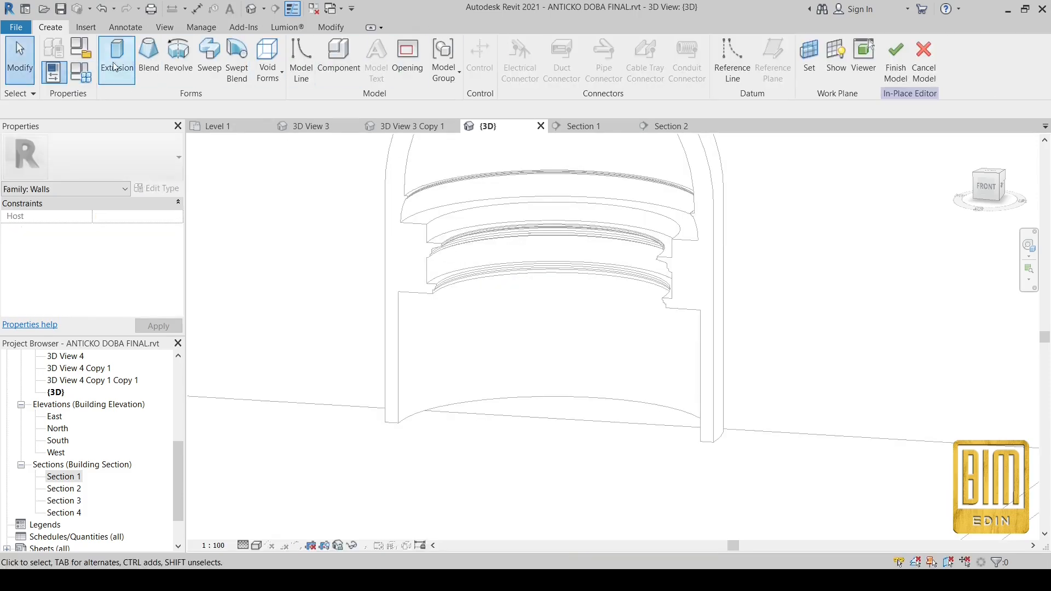
Step: Start an extrusion in the new model and pick the cut face of the apse wall as its work plane
click(101, 67)
click(593, 57)
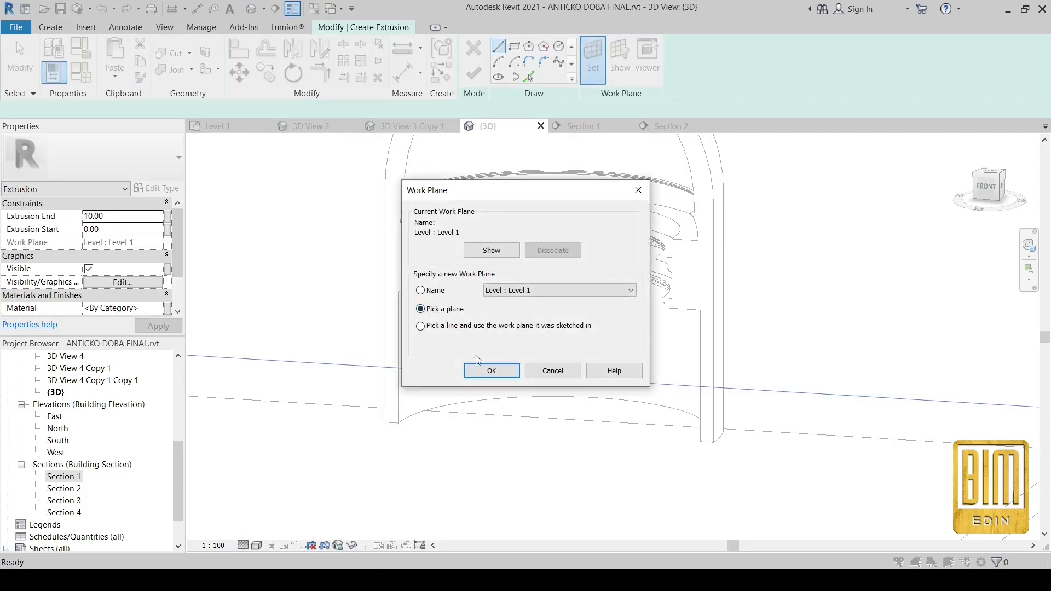
click(477, 369)
click(680, 286)
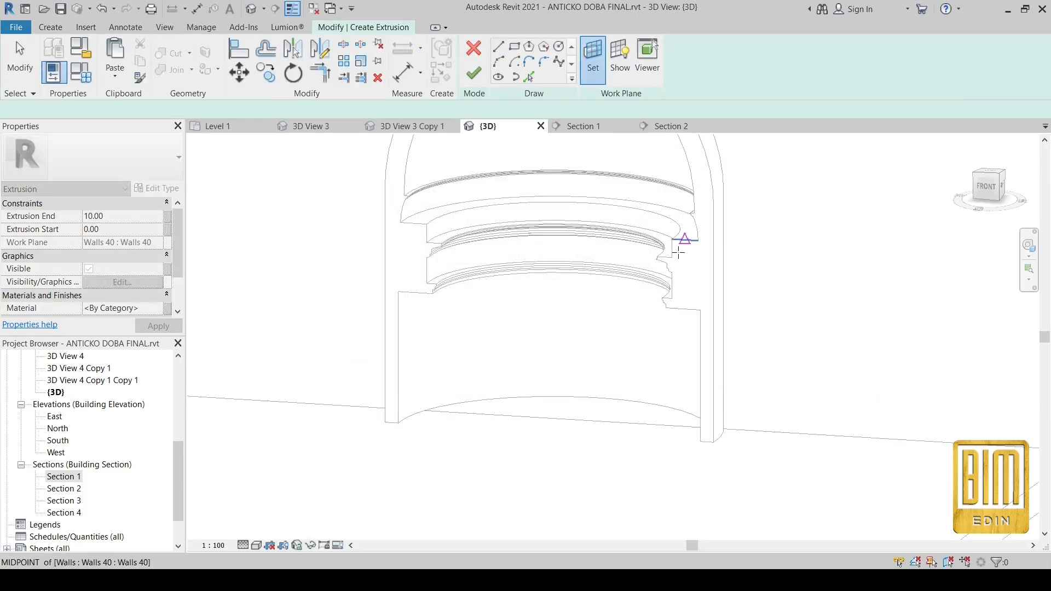
Step: Paste the copied scroll ornament lines onto the apse work plane near the middle of the mouldings, checking them from the front
click(122, 73)
click(137, 98)
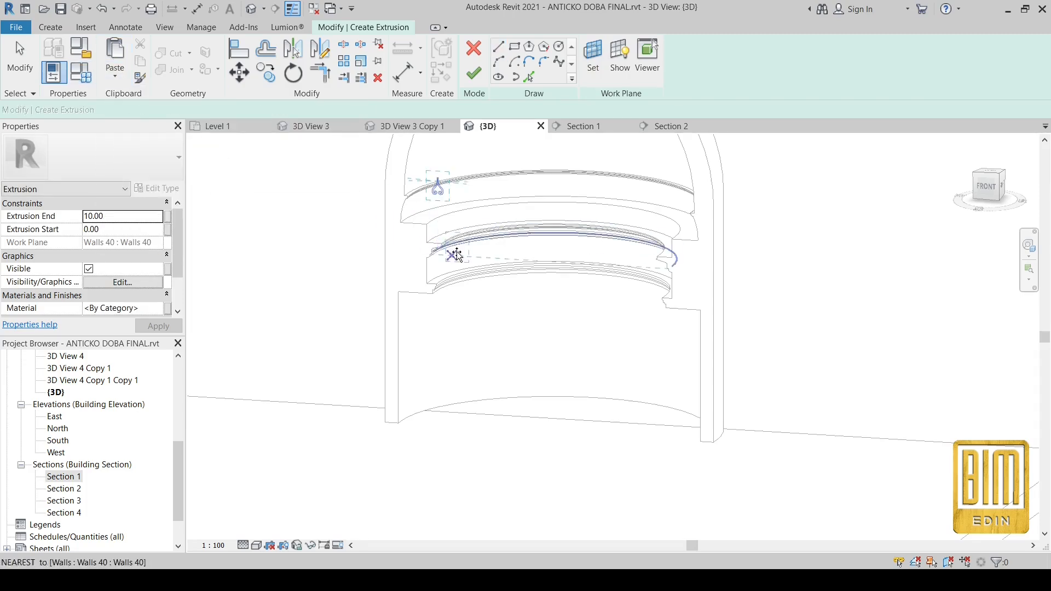
click(540, 246)
click(988, 191)
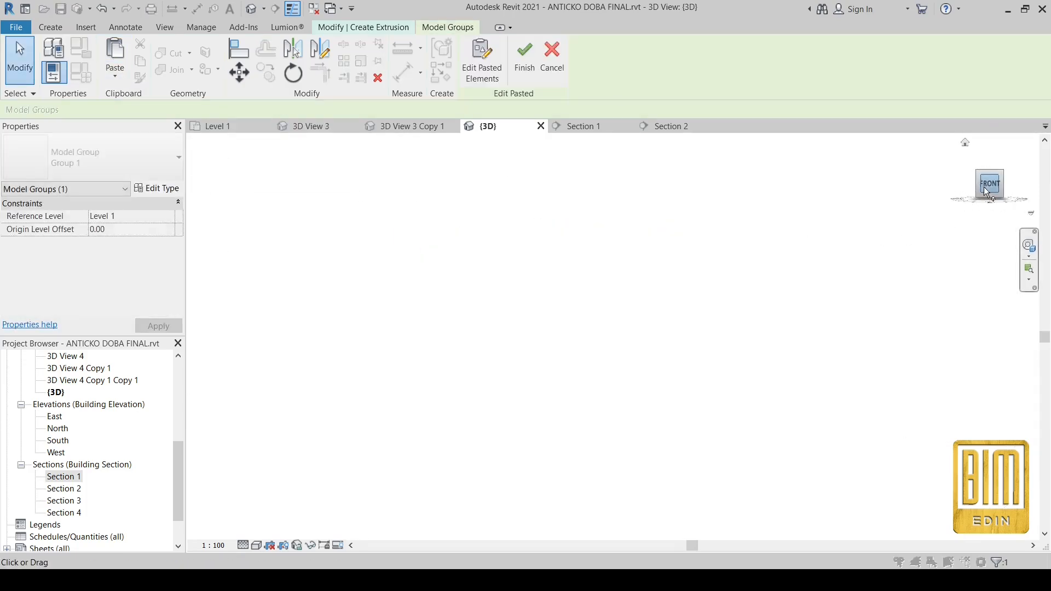
scroll(641, 357, up, 6)
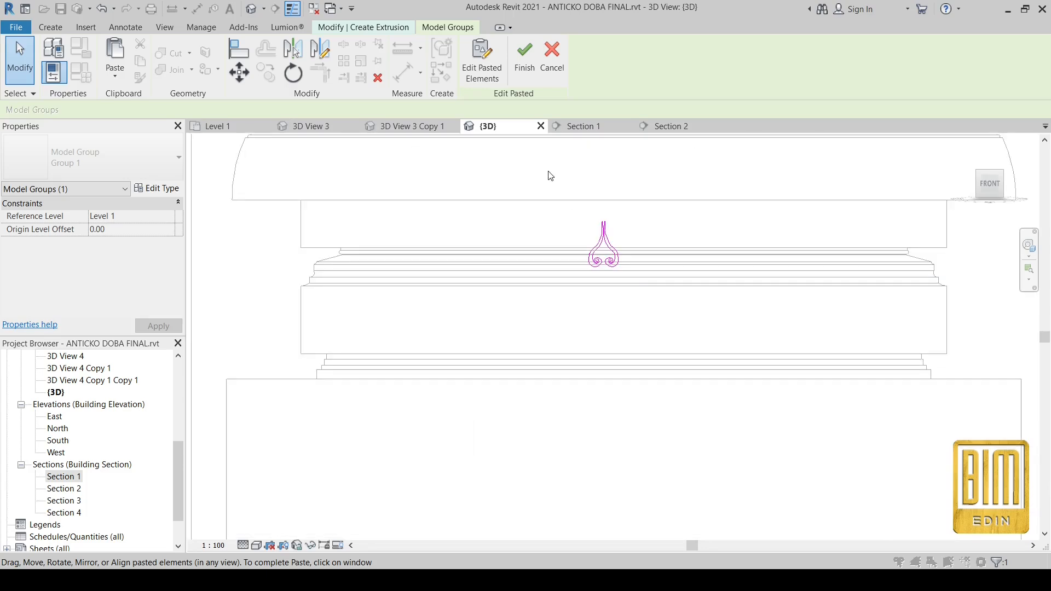
click(649, 306)
Step: Rotate the pasted scroll ornament 90 degrees counterclockwise and move it onto the plain band below the upper mouldings
click(290, 77)
click(606, 164)
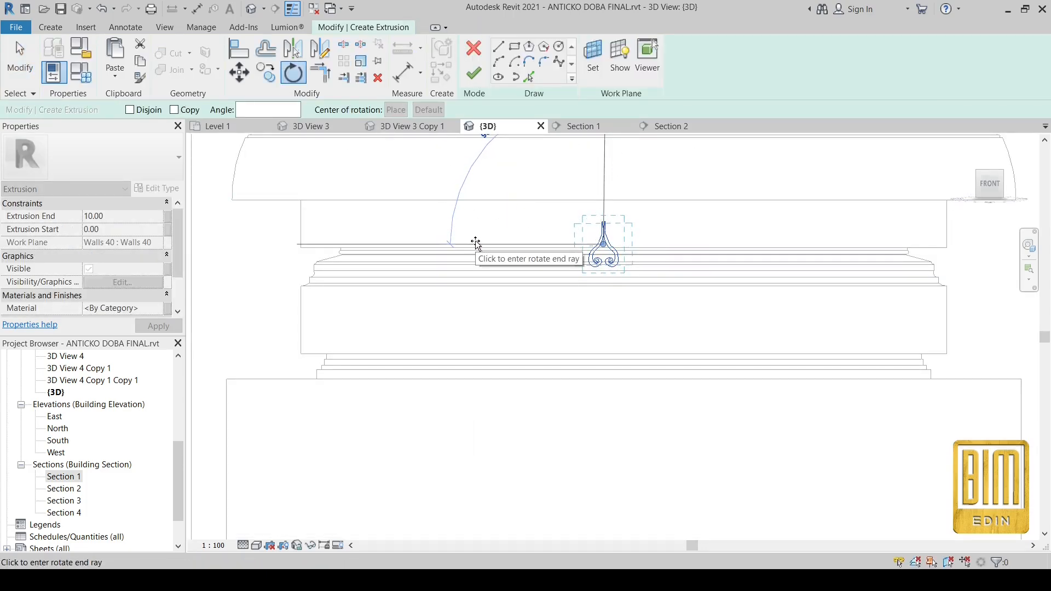
click(476, 242)
drag(627, 303, 623, 317)
scroll(614, 351, up, 5)
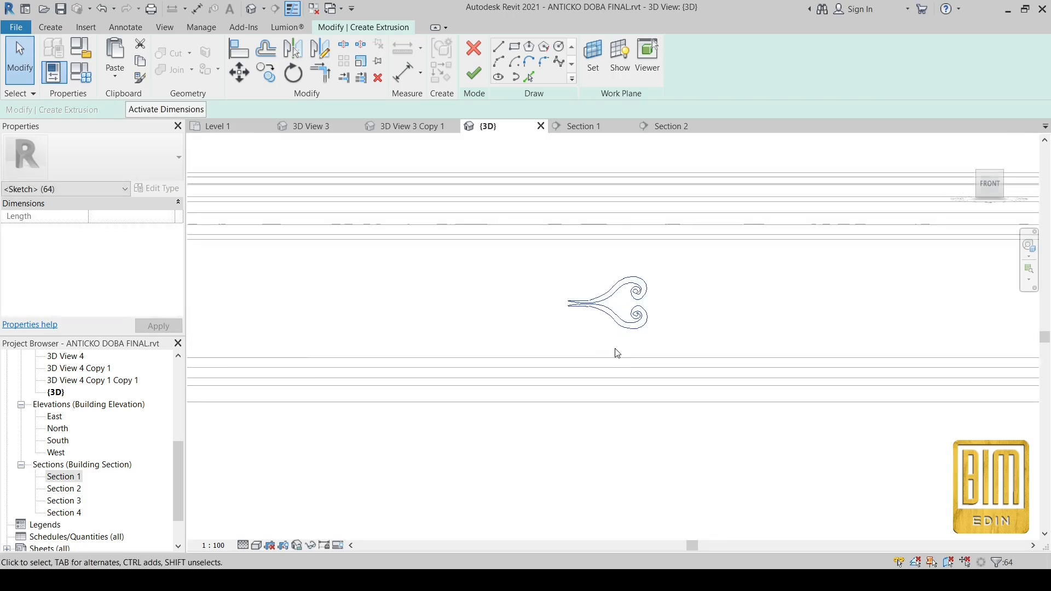
scroll(623, 346, down, 5)
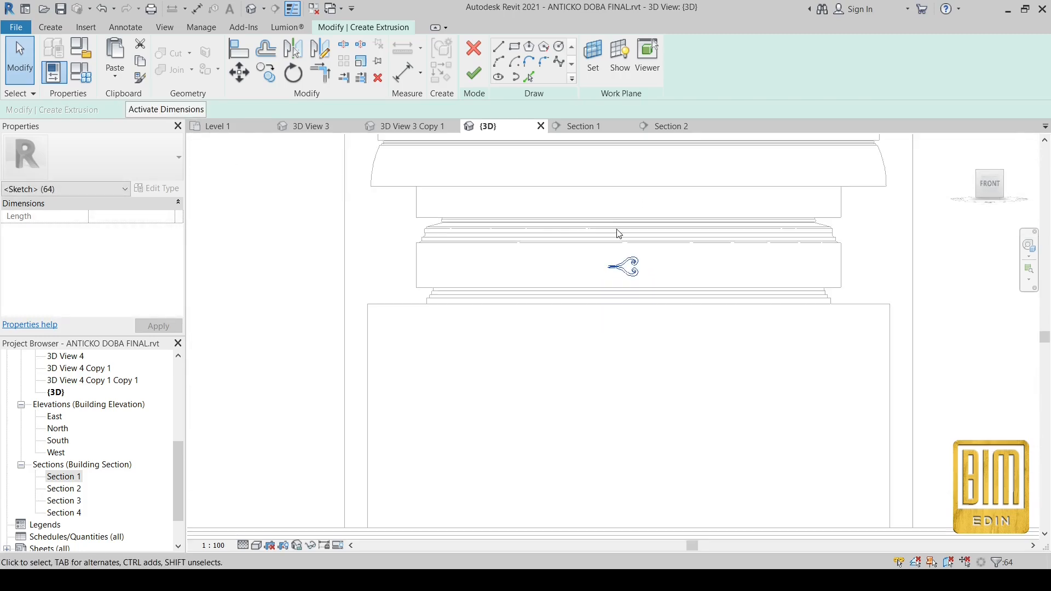
Step: In Section 1, pick the vertical centre line as a sketch line beside the ornament, and return to the {3D} view
double_click(62, 480)
scroll(695, 361, up, 5)
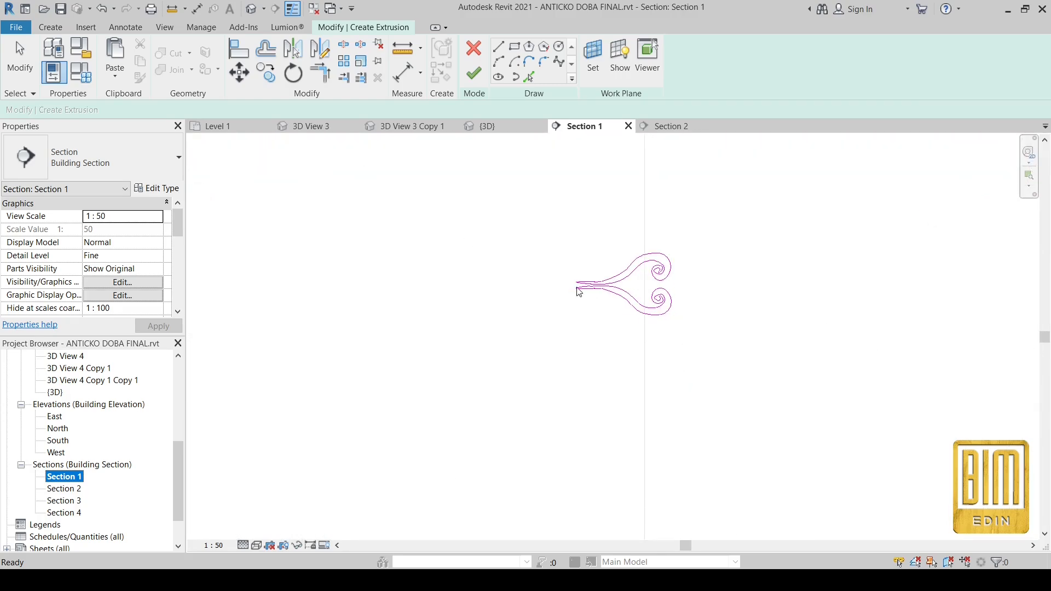
scroll(578, 292, up, 4)
click(498, 48)
scroll(580, 287, up, 4)
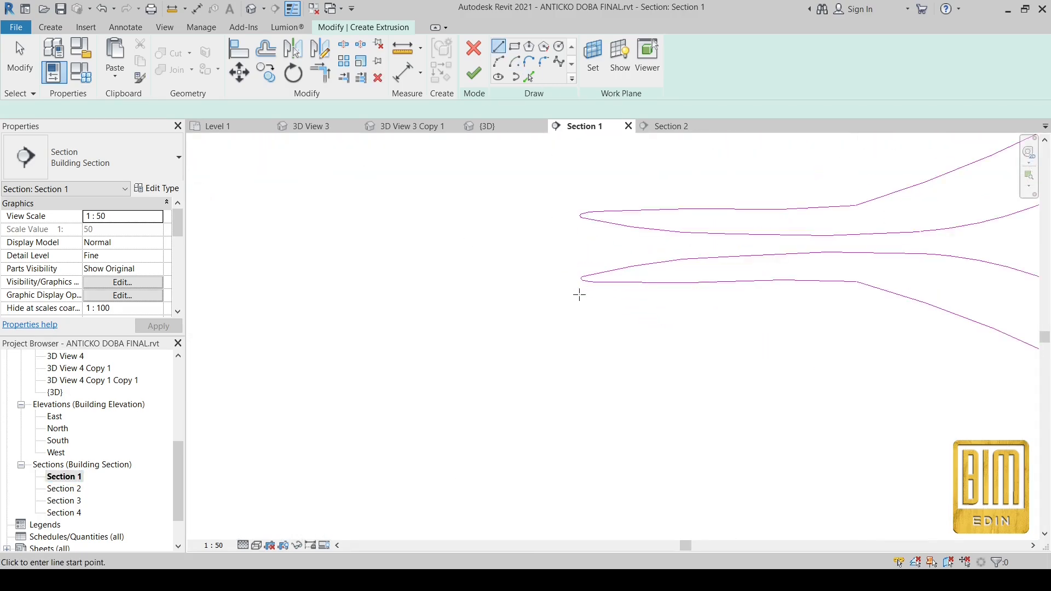
scroll(528, 281, down, 4)
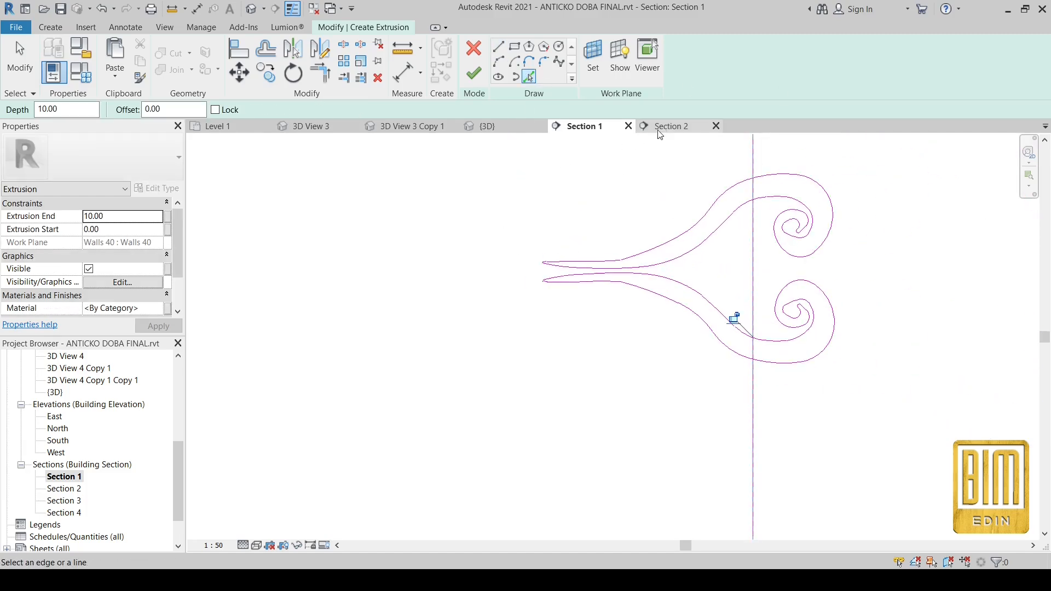
click(487, 125)
scroll(640, 262, up, 5)
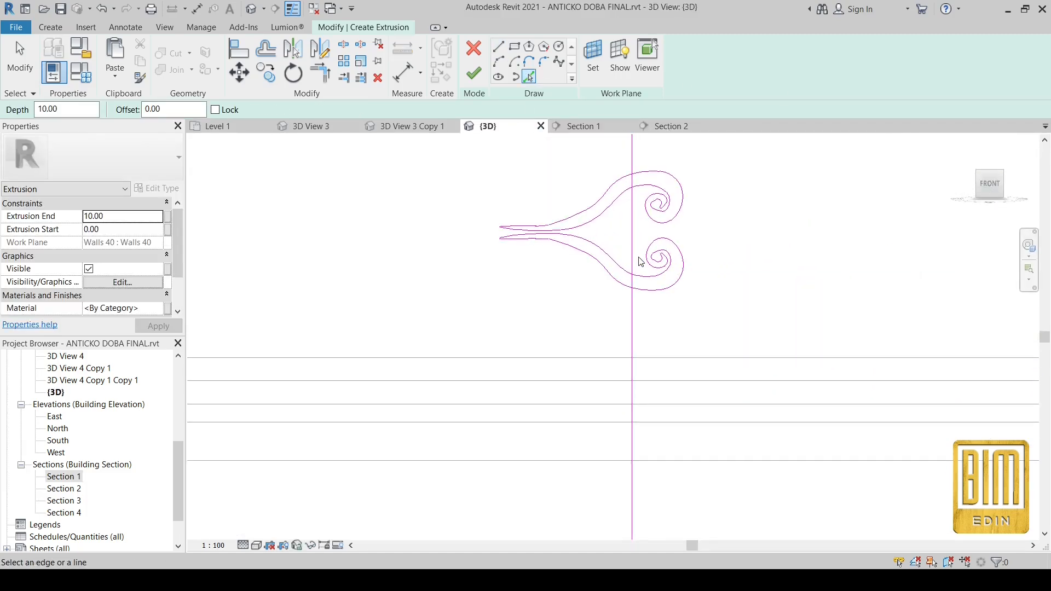
Step: Draw a short vertical helper line across the two stem tips of the scroll ornament
click(498, 47)
scroll(498, 225, up, 5)
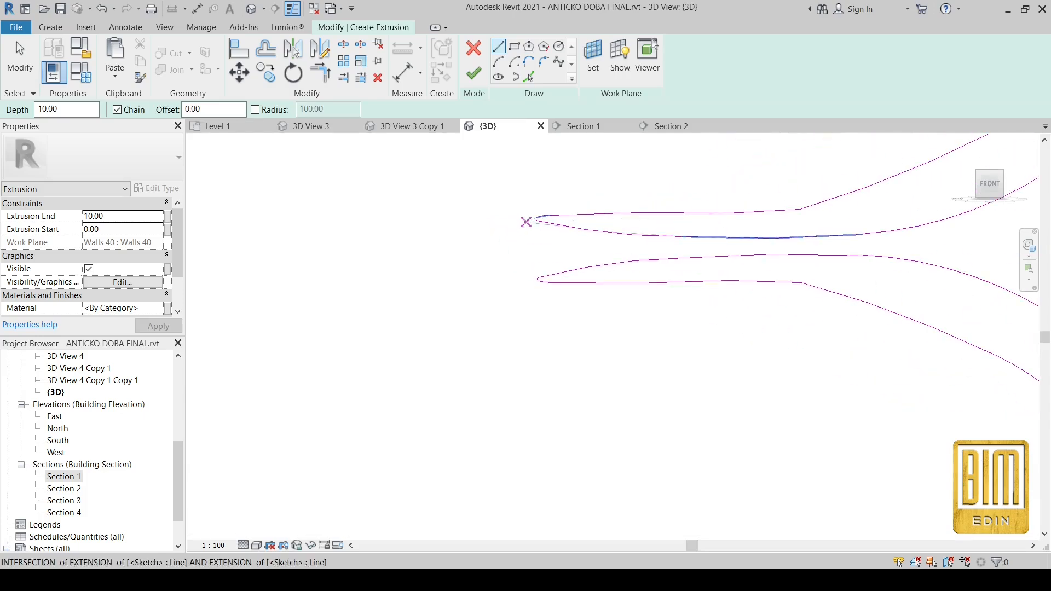
scroll(534, 219, up, 3)
scroll(537, 221, up, 3)
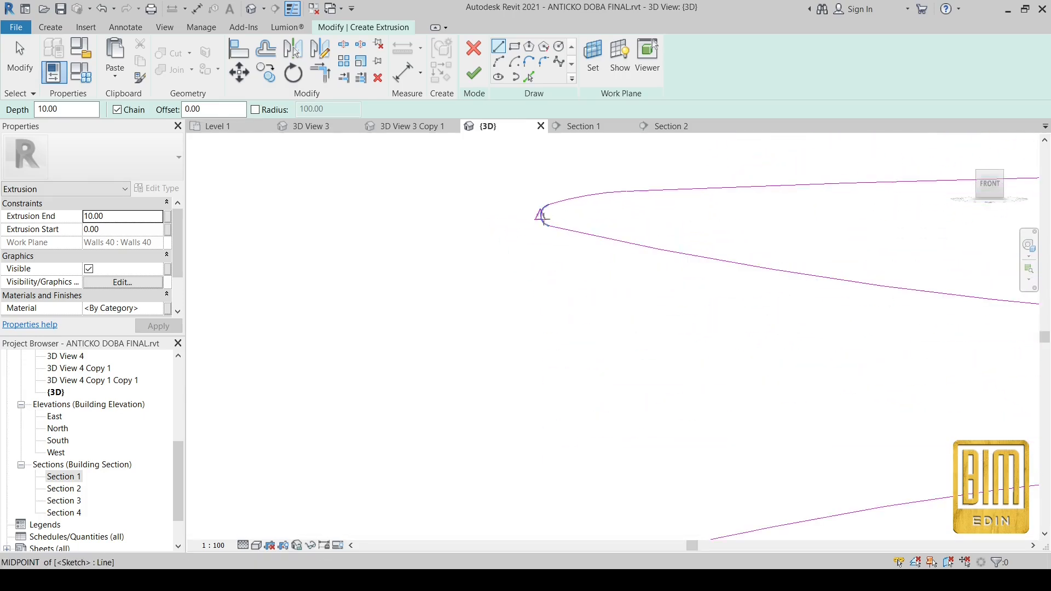
scroll(542, 215, up, 1)
click(542, 215)
scroll(543, 218, down, 3)
click(541, 341)
right_click(447, 287)
click(459, 295)
Step: Draw a vertical helper line along the outer edges of the ornament's two spirals
scroll(457, 280, down, 6)
scroll(786, 306, up, 2)
scroll(729, 337, down, 2)
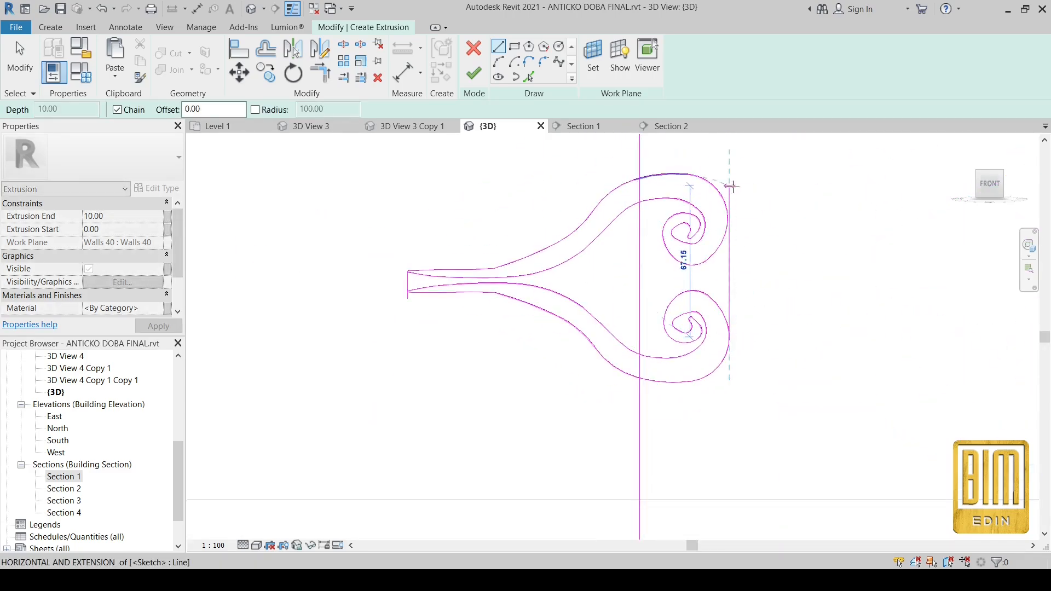
click(729, 176)
right_click(756, 183)
click(765, 192)
Step: Draw a horizontal helper line through the middle of the ornament between the two vertical helper lines
scroll(419, 290, up, 2)
click(399, 283)
scroll(404, 281, down, 2)
click(722, 282)
click(21, 61)
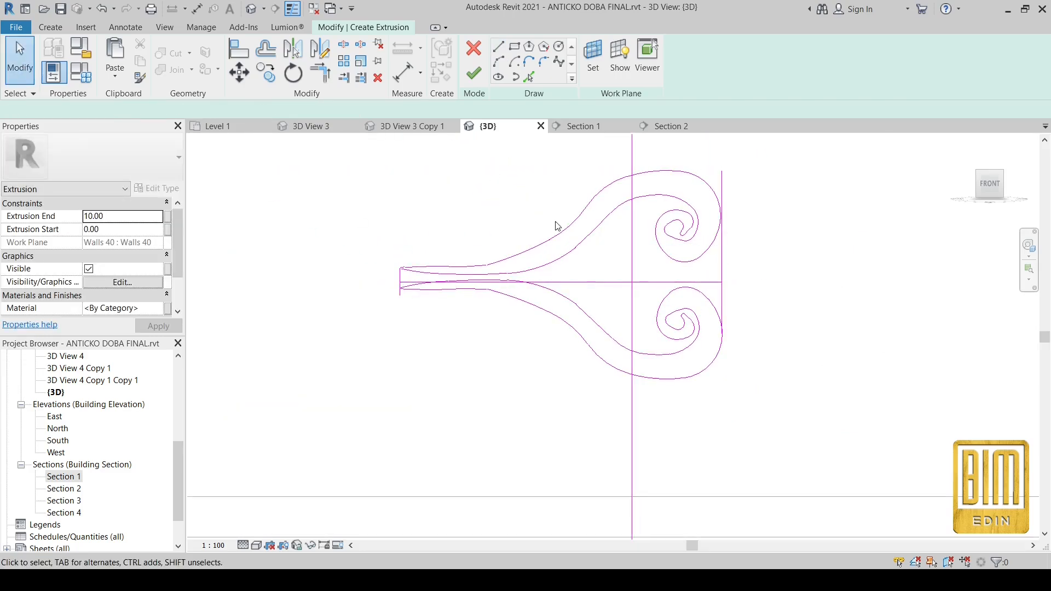
Step: Move the ornament with its helper lines so the horizontal line's midpoint lies on the vertical centre line
scroll(554, 222, down, 2)
drag(359, 154, 694, 328)
scroll(591, 261, up, 2)
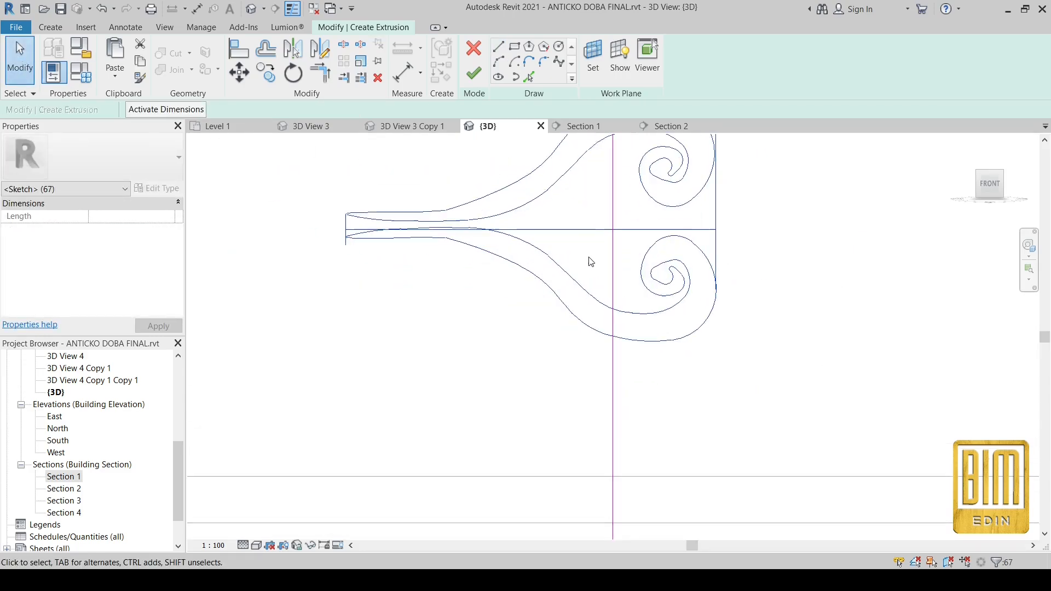
click(239, 73)
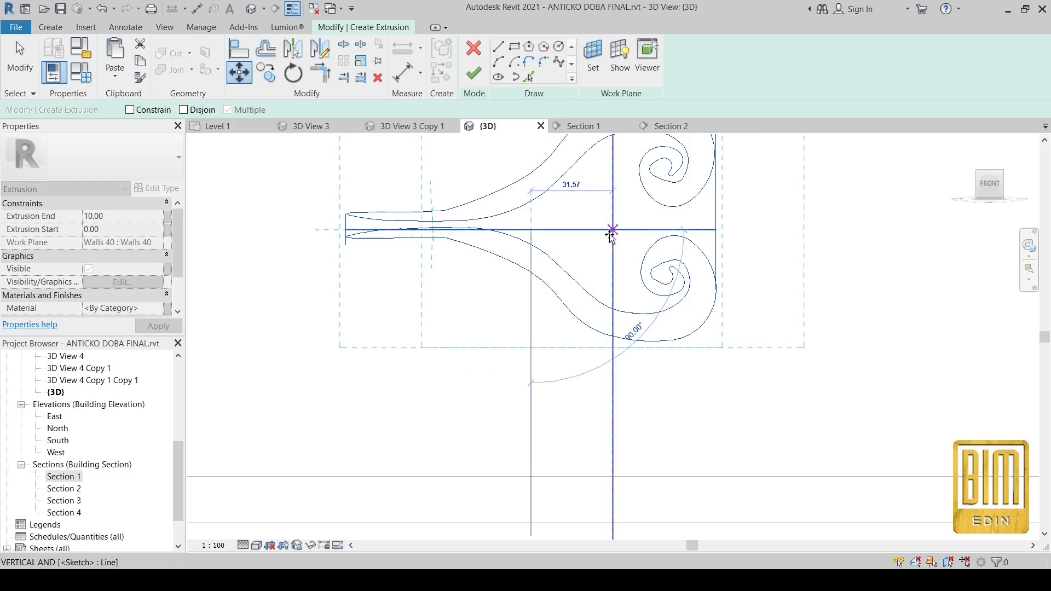
click(606, 236)
scroll(569, 234, down, 5)
Step: Delete the helper lines and the long vertical centre line from the sketch, and finish the scroll extrusion
scroll(602, 229, up, 4)
right_click(693, 242)
click(742, 349)
scroll(327, 234, up, 3)
right_click(348, 223)
click(380, 348)
scroll(584, 242, down, 4)
click(607, 303)
right_click(606, 302)
click(643, 147)
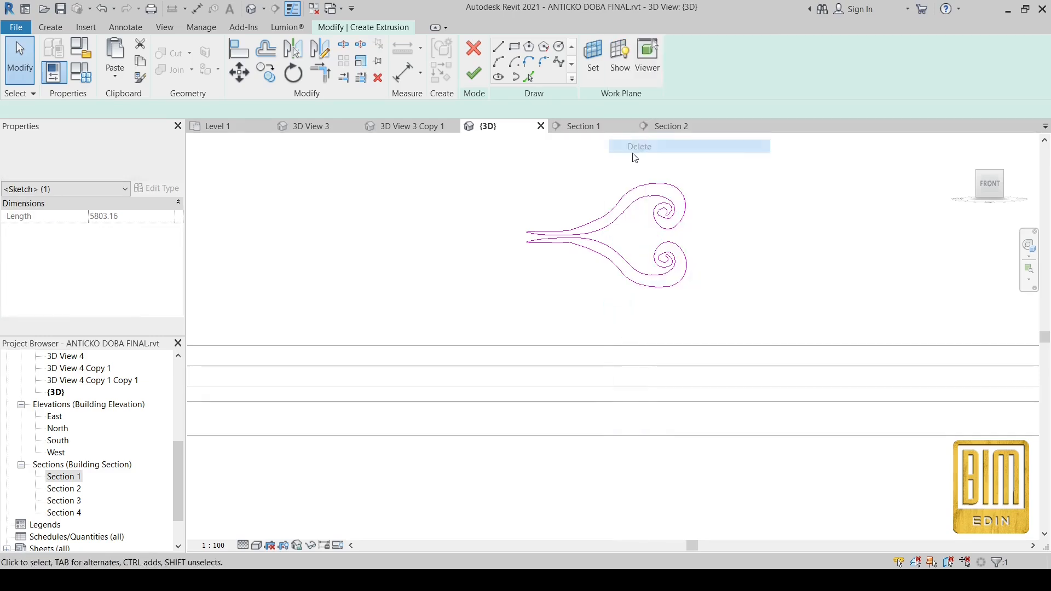
scroll(580, 279, down, 4)
click(469, 76)
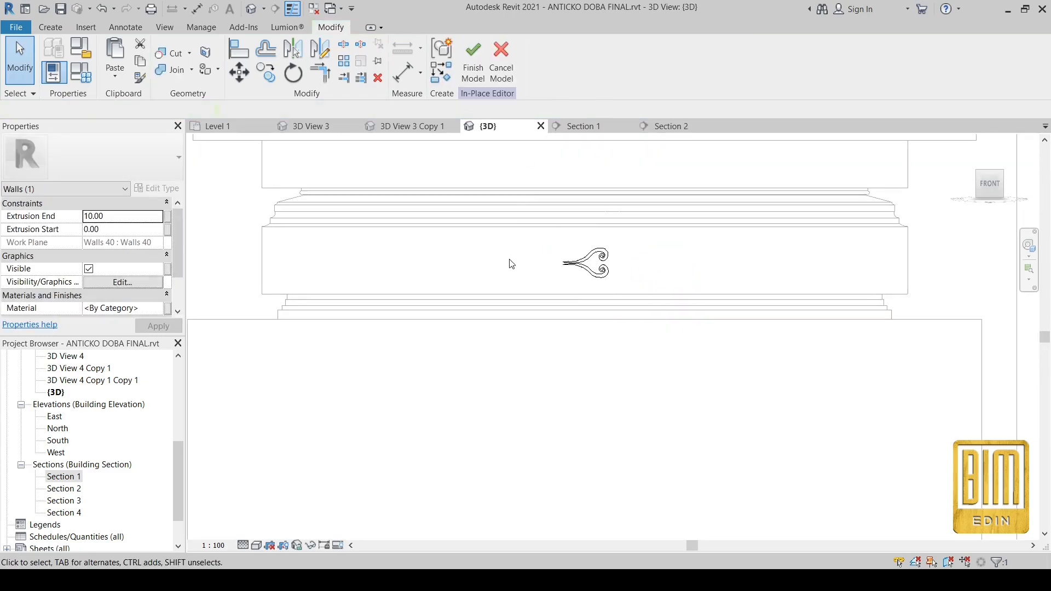
Step: Switch to the top view in the Wireframe visual style and select the scroll extrusion at the apse's centre
scroll(537, 313, down, 3)
click(989, 165)
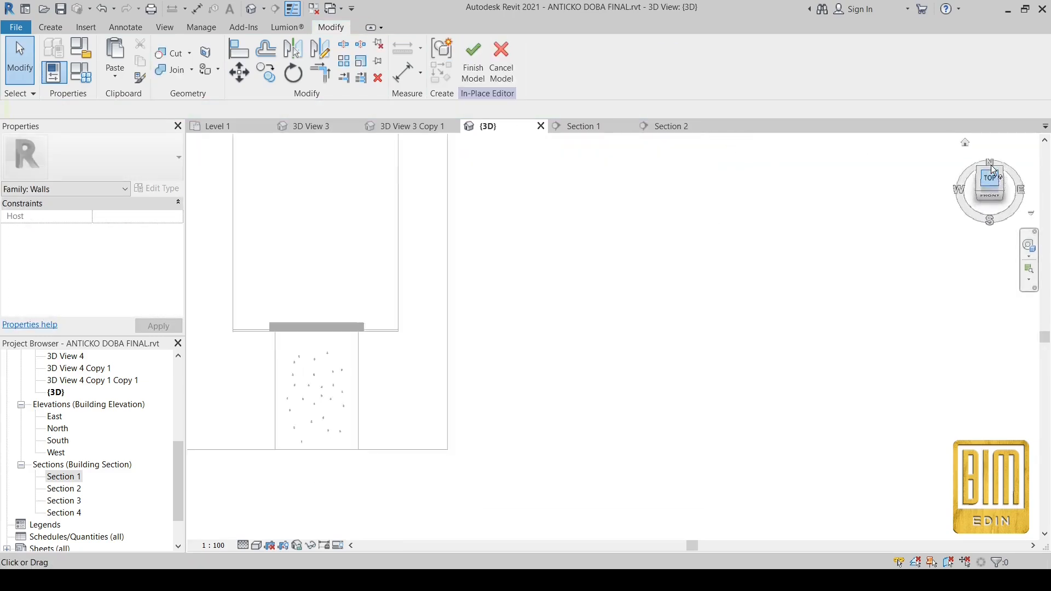
scroll(654, 202, up, 2)
scroll(623, 167, up, 2)
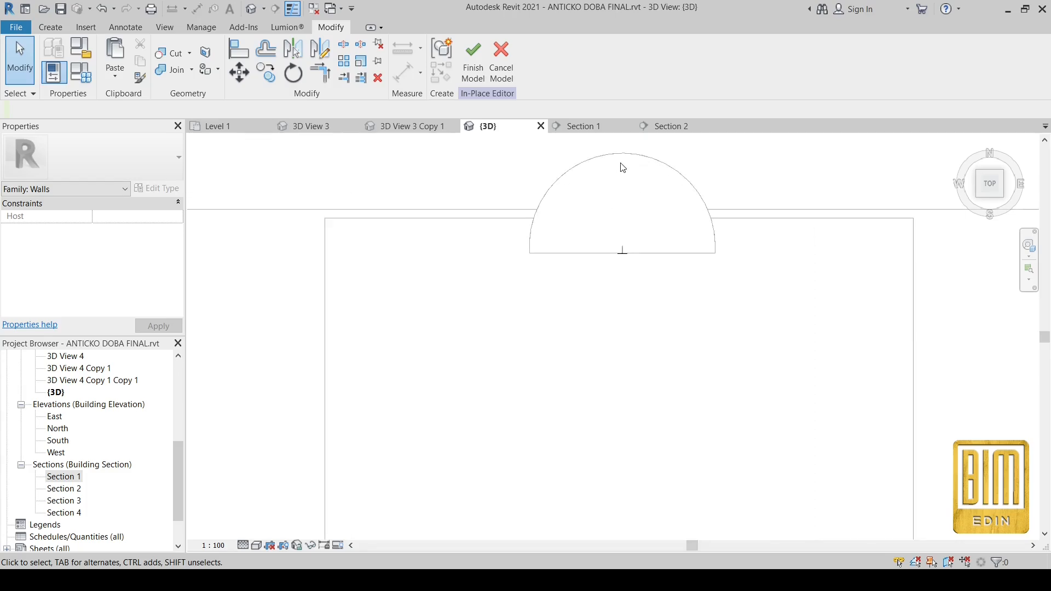
click(257, 545)
click(290, 474)
scroll(580, 298, up, 3)
drag(516, 298, 596, 401)
Step: Stretch the scroll extrusion back to the curved apse wall, with its end at about -945.47 and start at about -1302.73
drag(564, 329, 564, 182)
scroll(587, 348, down, 2)
scroll(578, 214, up, 2)
drag(577, 327, 577, 176)
drag(579, 478, 568, 264)
scroll(567, 306, up, 5)
scroll(568, 264, down, 4)
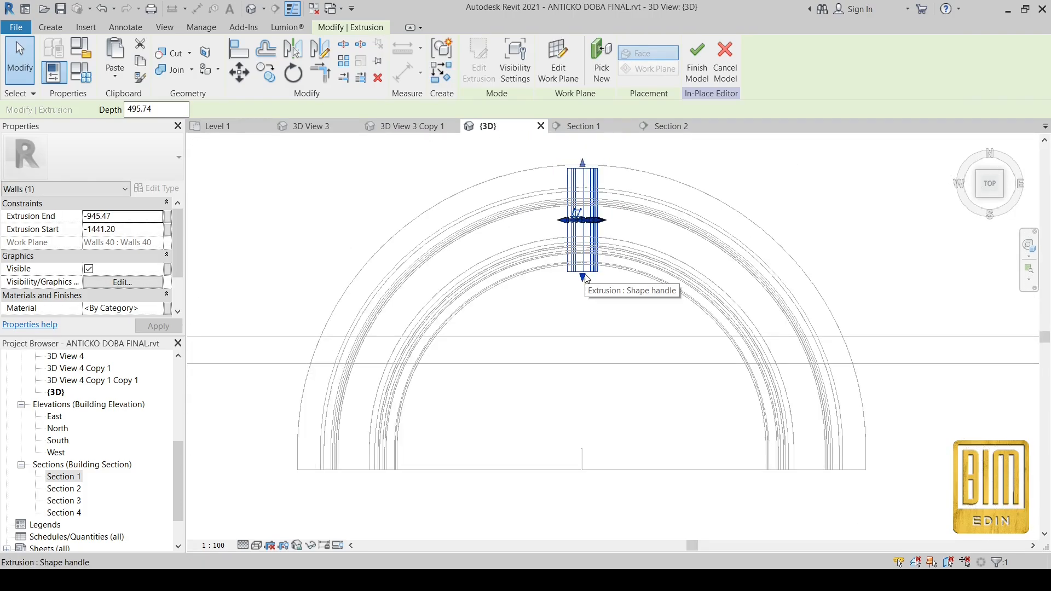
scroll(577, 181, up, 3)
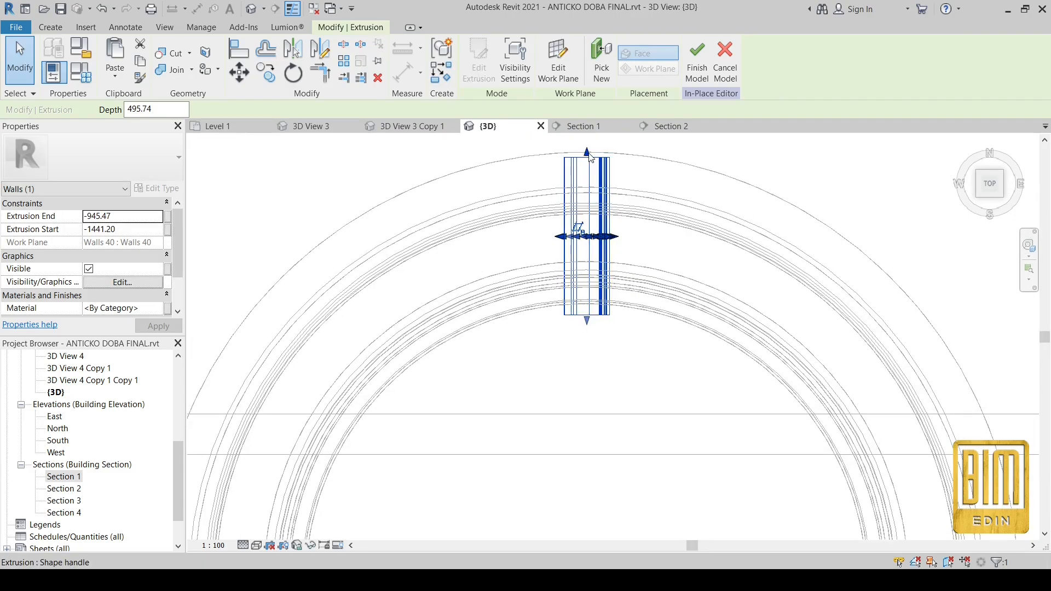
drag(593, 208, 593, 241)
Step: Switch the view to Shaded and pull the visible face of the scroll extrusion back to an extrusion end of about -1051.88
scroll(648, 357, down, 3)
shift+middle_drag(648, 357, 594, 275)
click(255, 546)
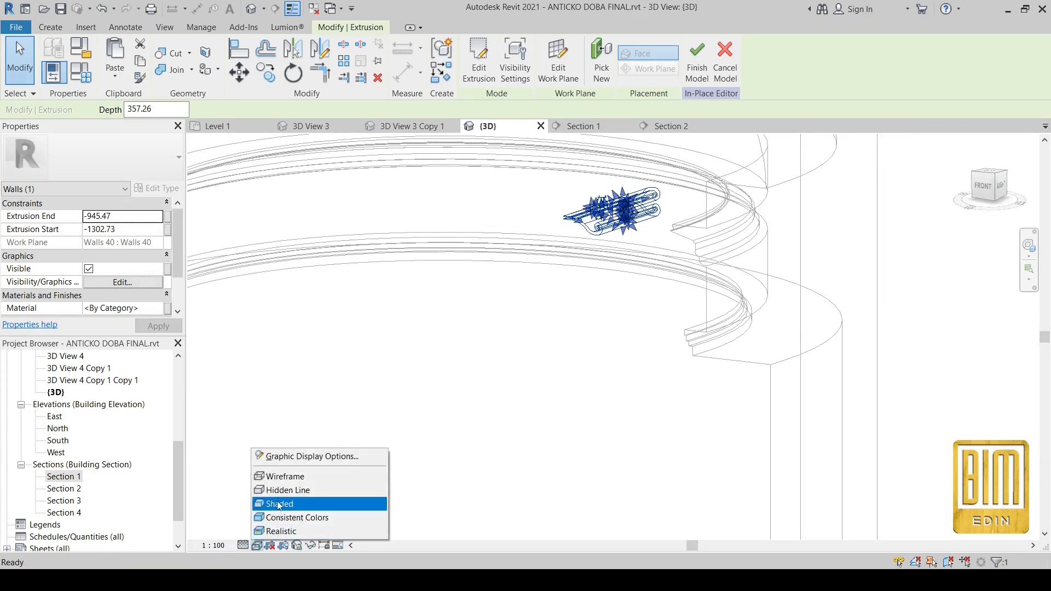
click(281, 504)
click(429, 432)
mouse_move(574, 235)
shift+middle_down()
mouse_move(594, 236)
mouse_move(578, 211)
mouse_move(612, 202)
mouse_move(737, 203)
shift+middle_up()
click(593, 235)
scroll(737, 203, down, 2)
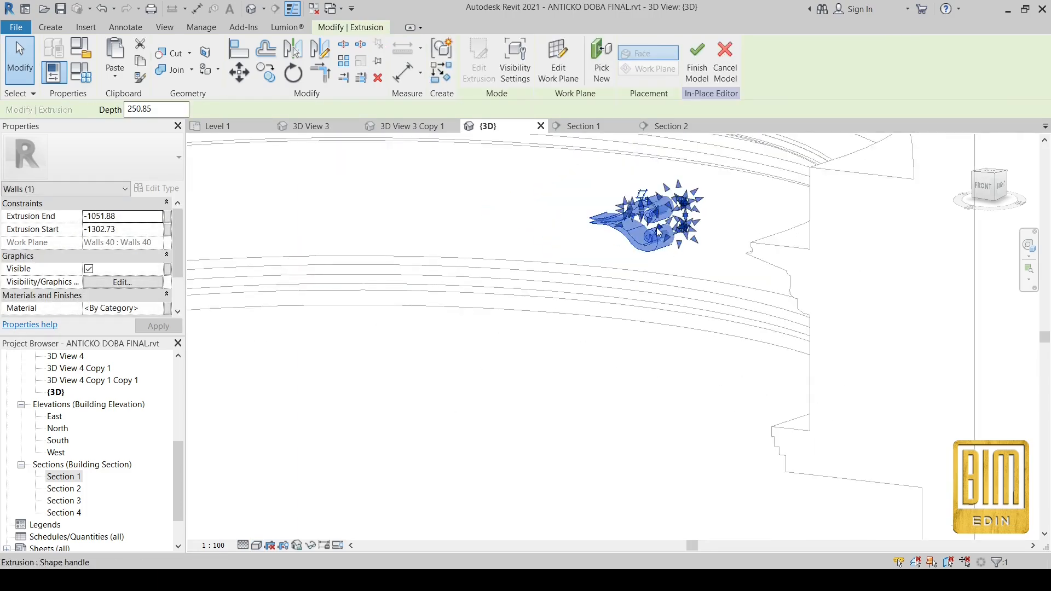
Step: Shorten the scroll extrusion from its other end to an extrusion start of about -1223.74
scroll(722, 203, up, 4)
click(974, 171)
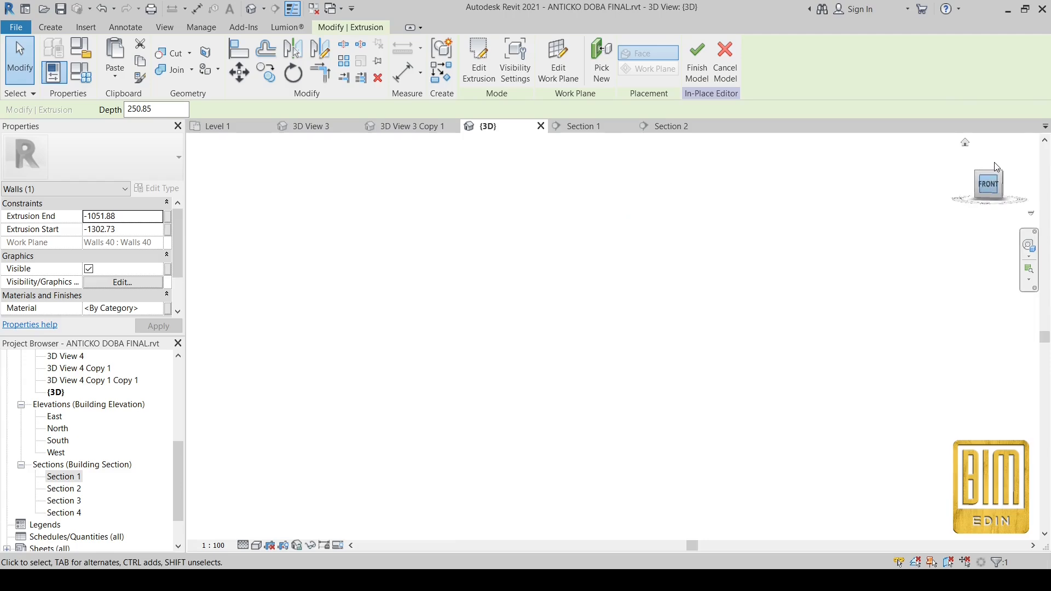
drag(618, 225, 622, 280)
scroll(625, 276, down, 2)
shift+middle_drag(725, 439, 716, 372)
Step: Return to the top view in the Wireframe visual style to show the scroll extrusion against the apse mouldings
click(988, 179)
scroll(608, 258, down, 6)
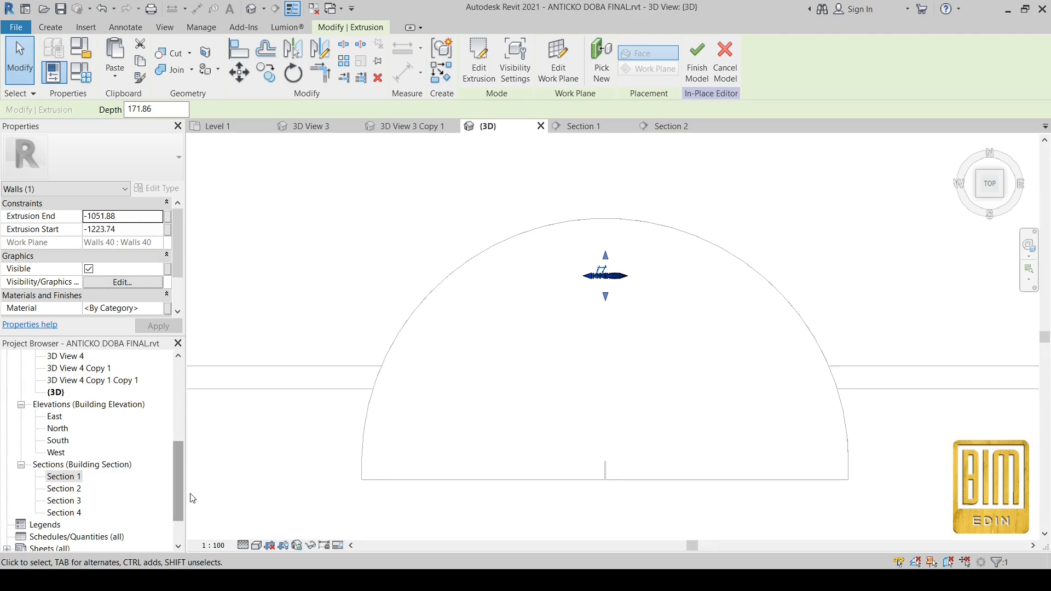
click(256, 546)
click(274, 477)
scroll(605, 246, up, 3)
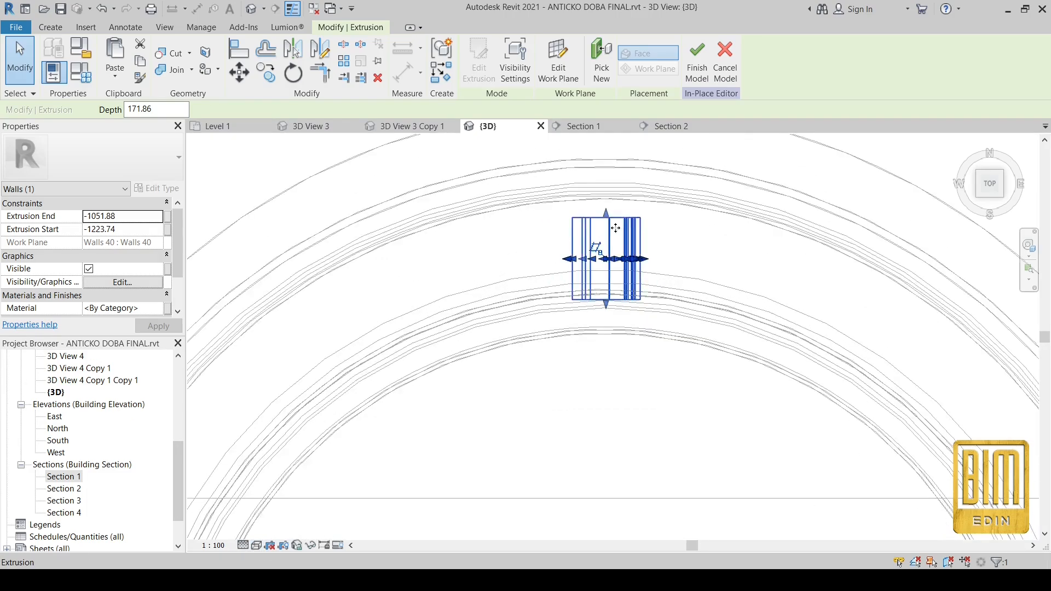
scroll(615, 229, down, 1)
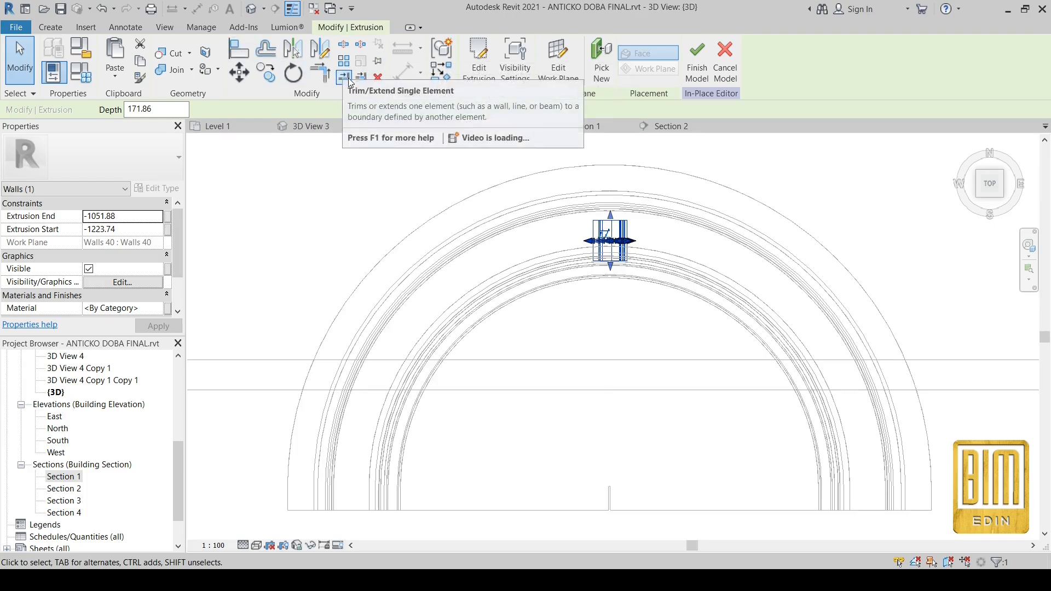
click(293, 73)
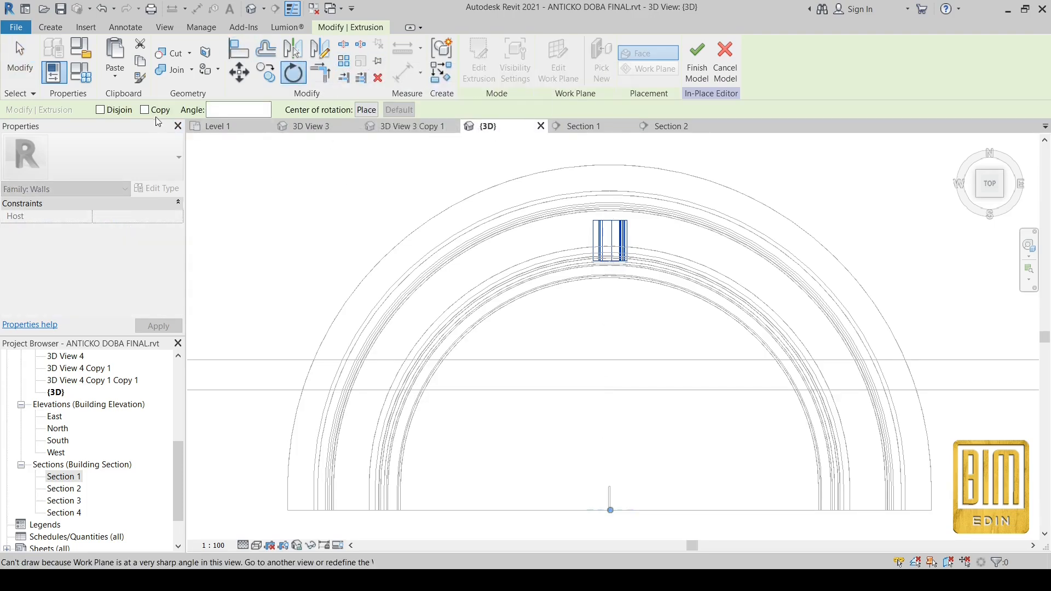
click(366, 110)
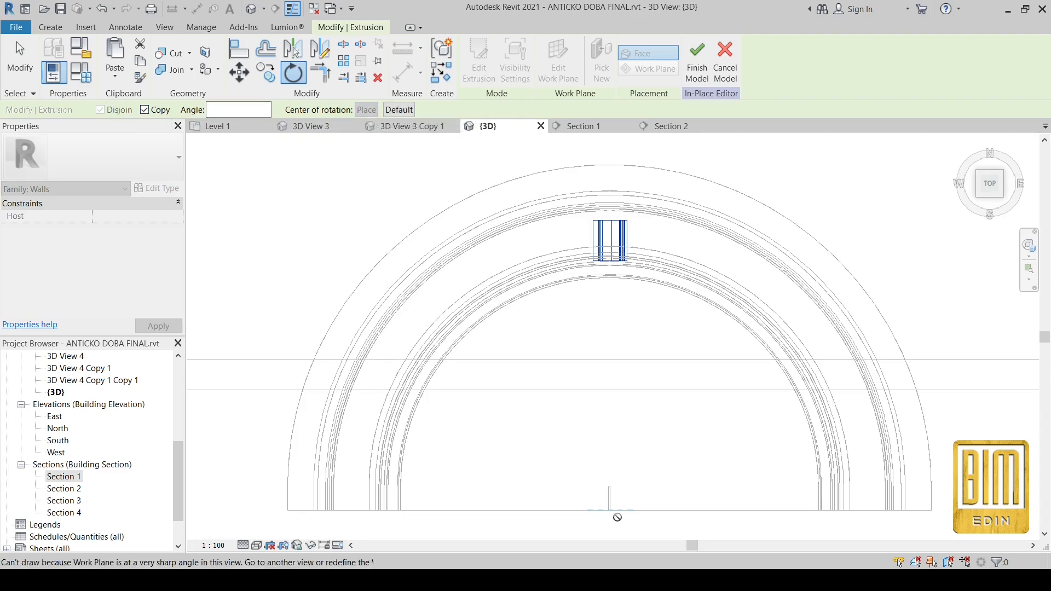
scroll(609, 515, up, 3)
scroll(315, 156, down, 2)
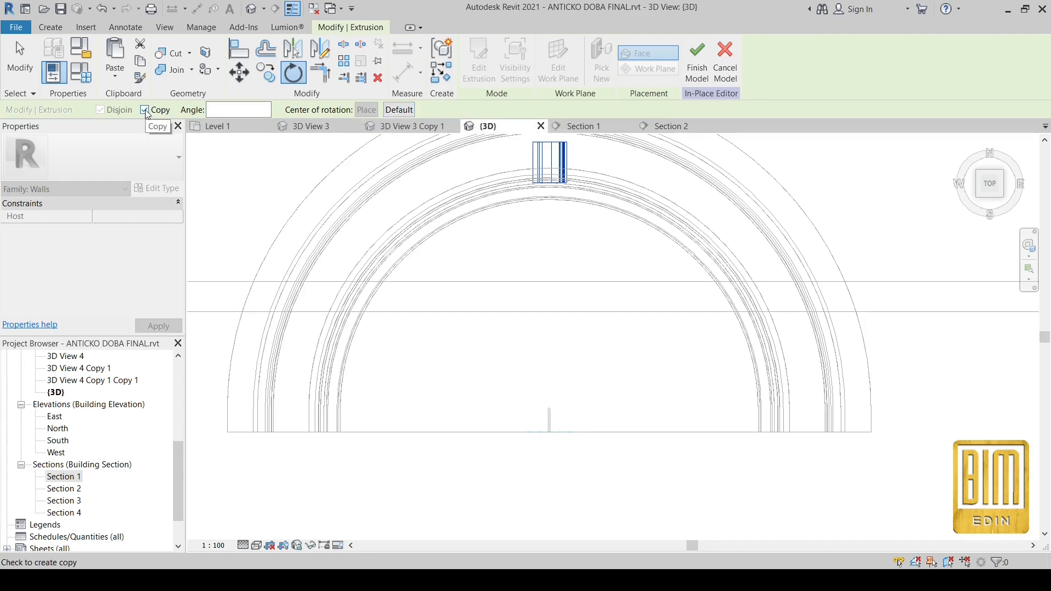
click(18, 65)
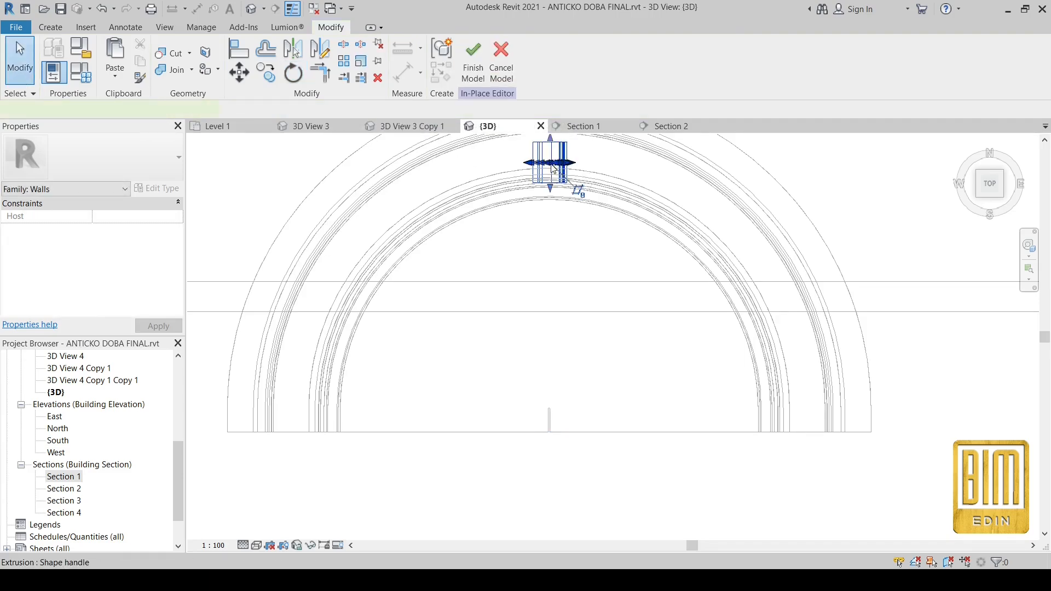
Step: Start a void extrusion in the in-place model and set its work plane to Level : Level 1
click(552, 169)
scroll(551, 181, up, 3)
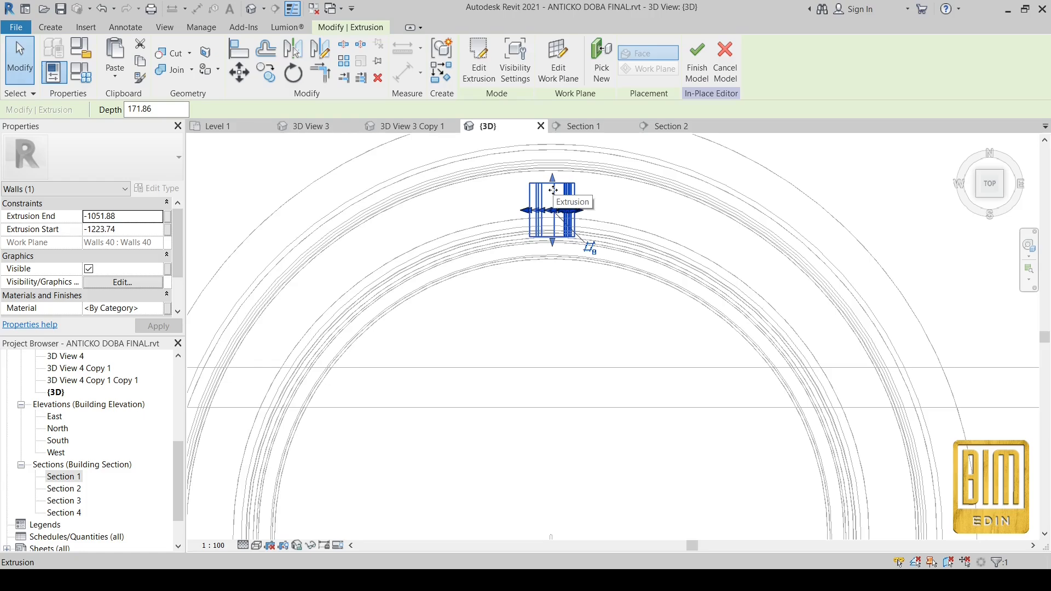
click(51, 27)
click(270, 58)
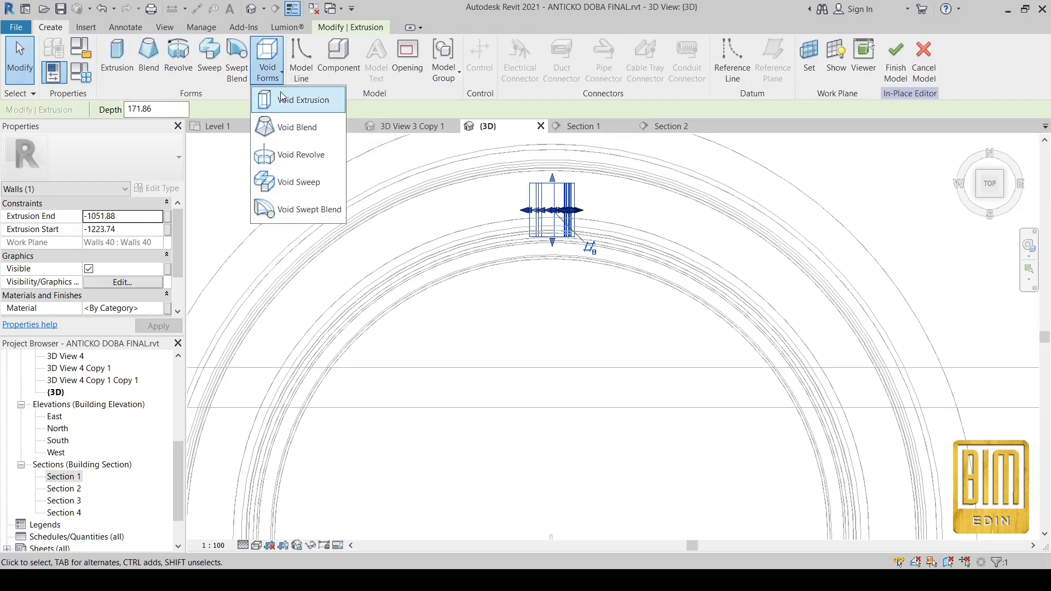
click(298, 99)
key(Escape)
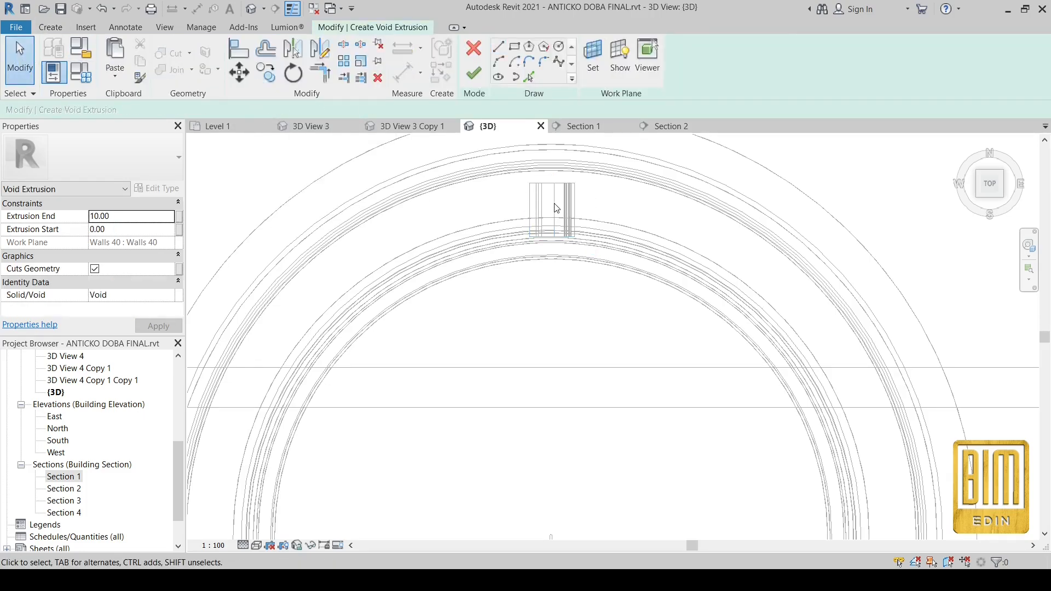
click(599, 66)
click(491, 370)
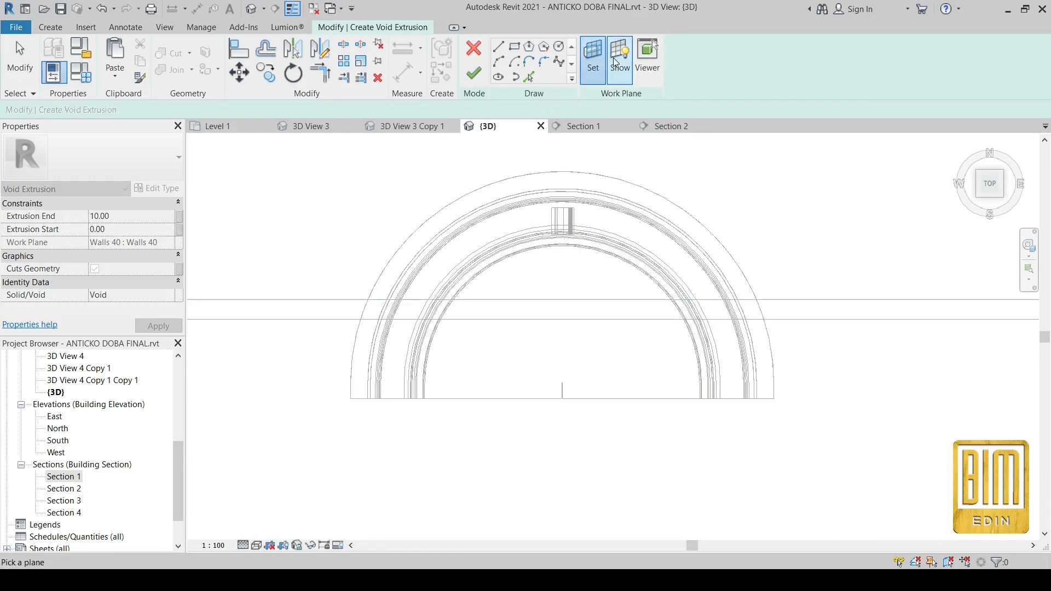
click(592, 60)
click(541, 292)
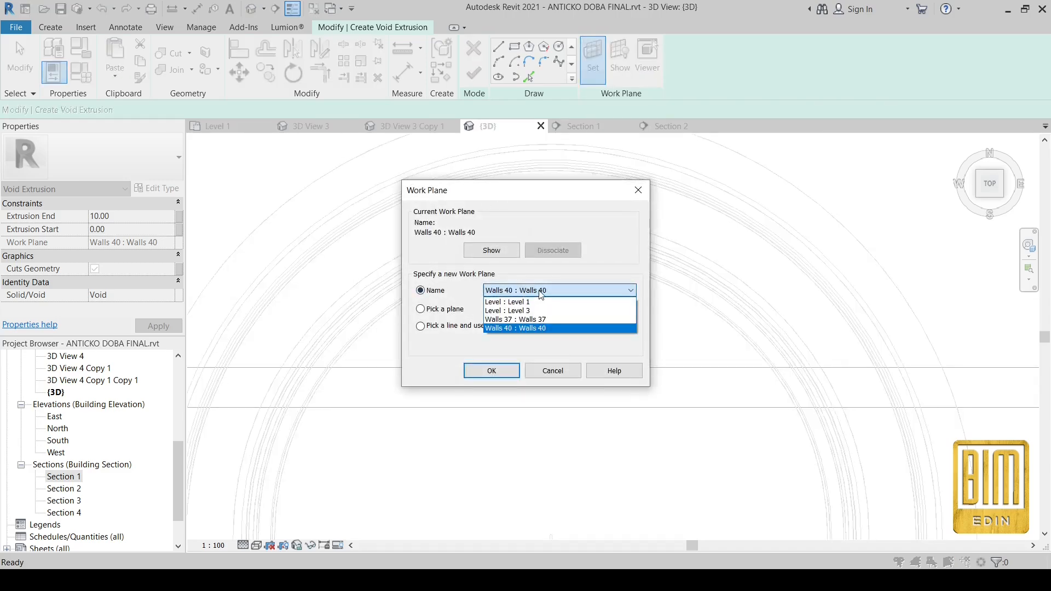
click(507, 302)
click(491, 370)
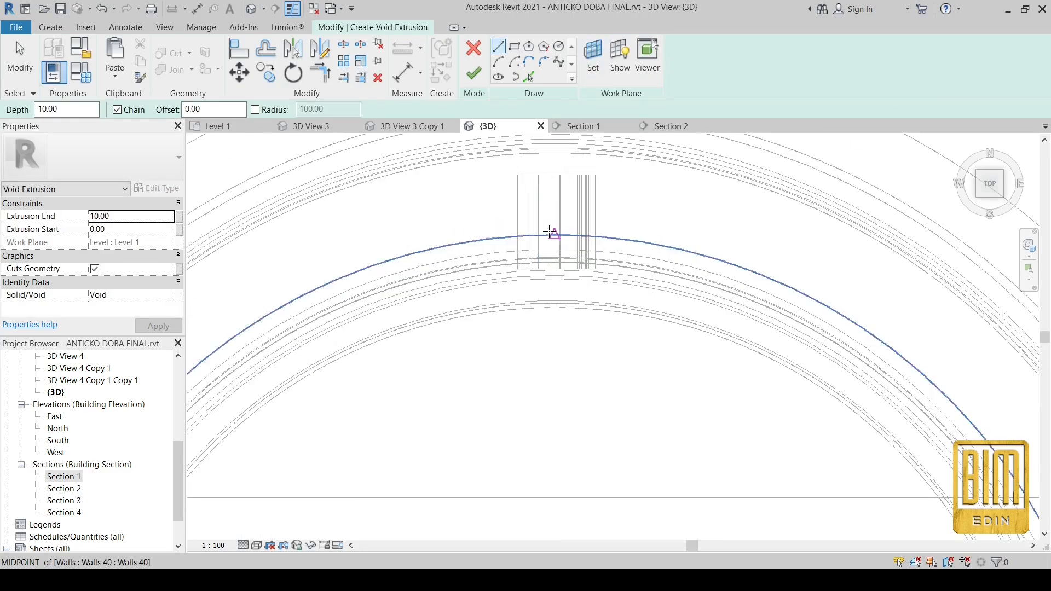
click(529, 77)
scroll(611, 262, down, 6)
shift+middle_drag(624, 350, 633, 241)
Step: Start a void extrusion and sketch its arcs from the curved apse wall edge, using offsets of 10 and 100
click(51, 28)
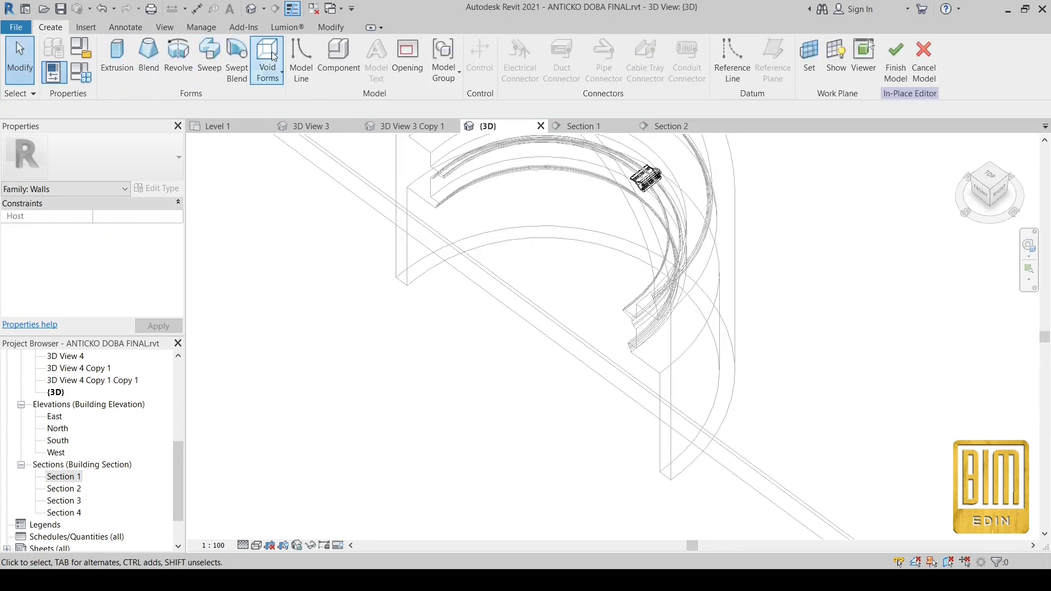
click(273, 60)
click(286, 99)
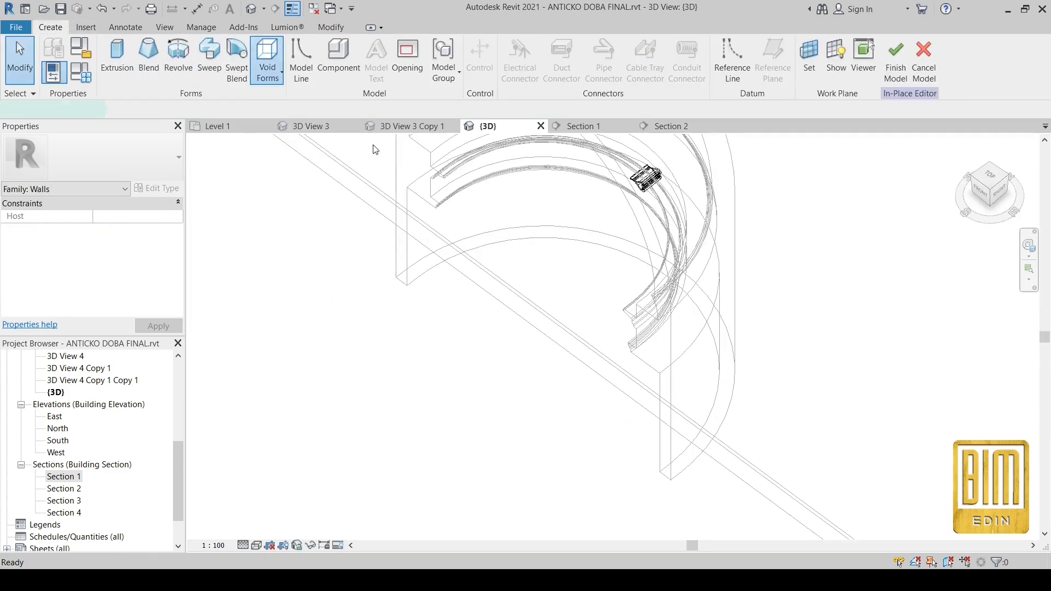
scroll(446, 190, up, 2)
click(529, 76)
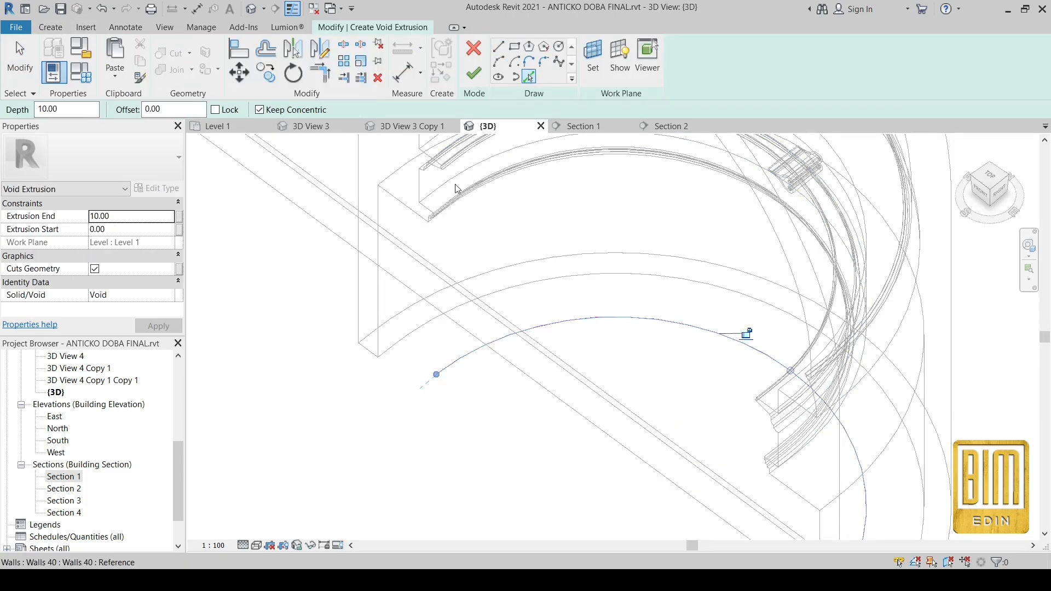
scroll(561, 268, down, 2)
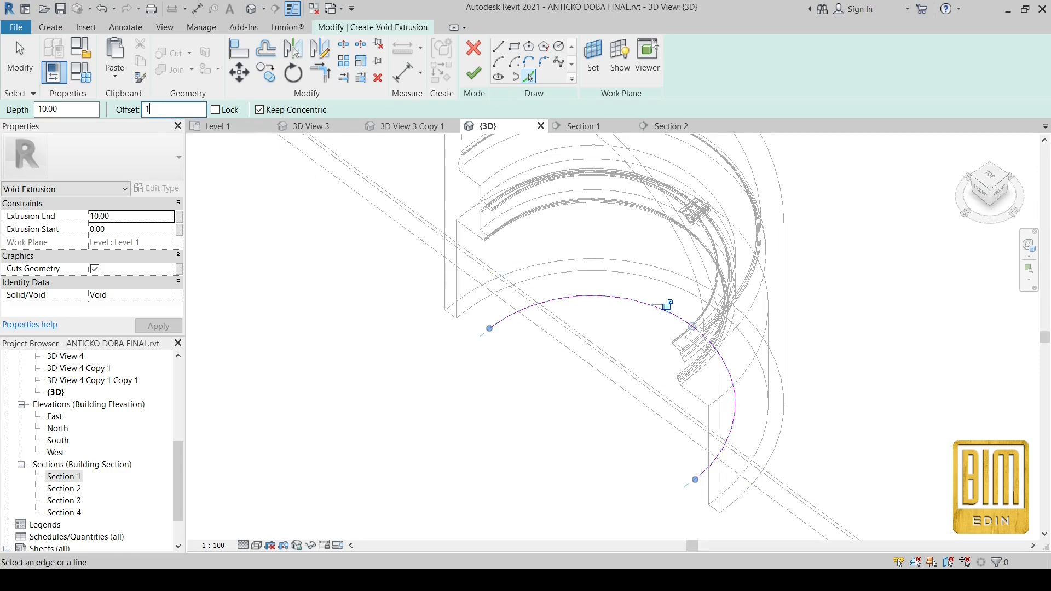
scroll(606, 301, up, 3)
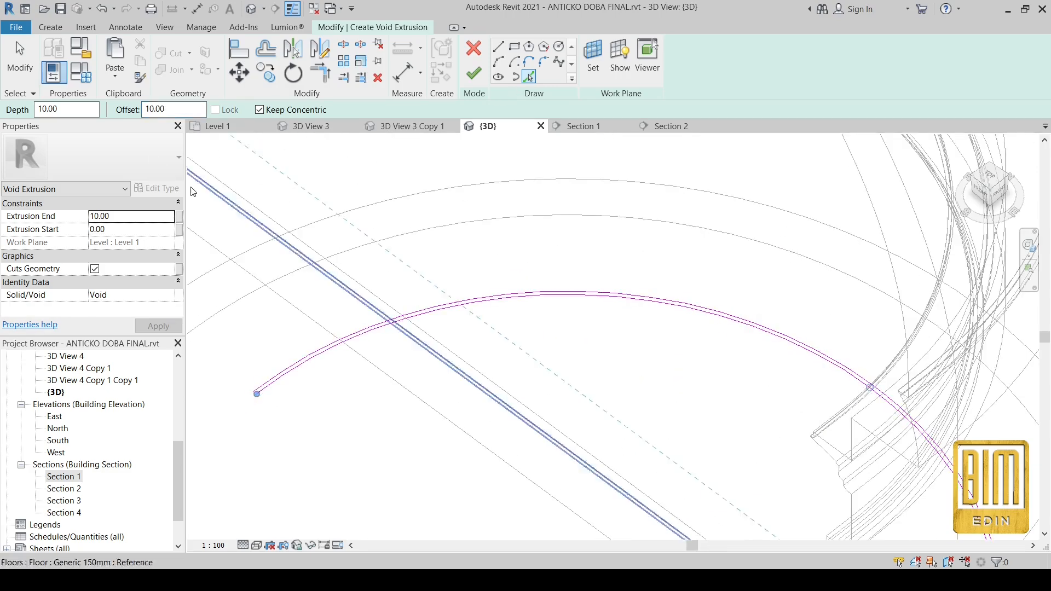
click(674, 307)
scroll(520, 273, down, 3)
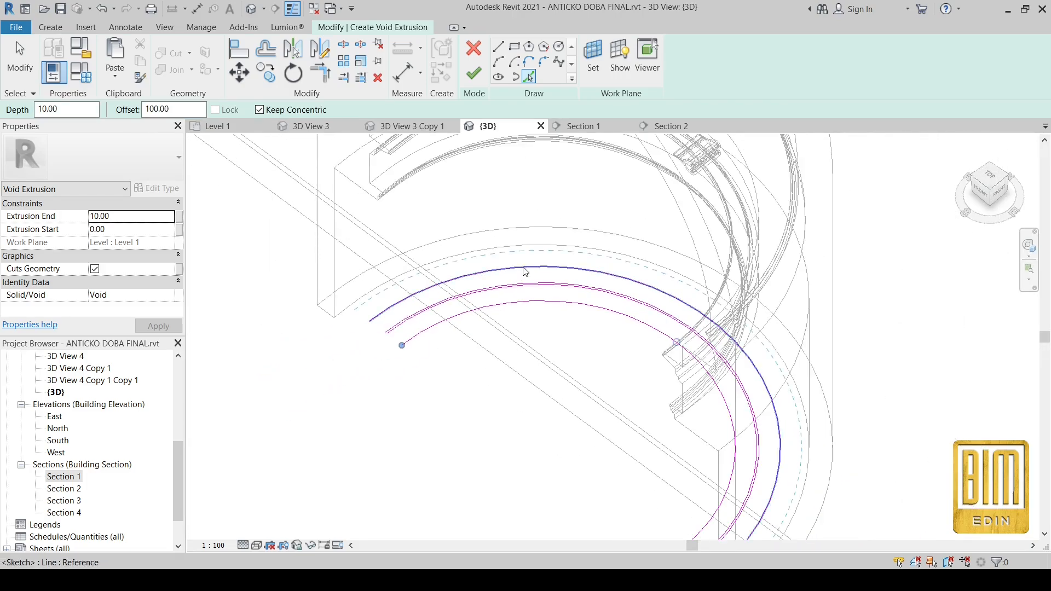
Step: In the top view, draw lines across the outer and inner arc bands on the east side of the scroll
click(989, 176)
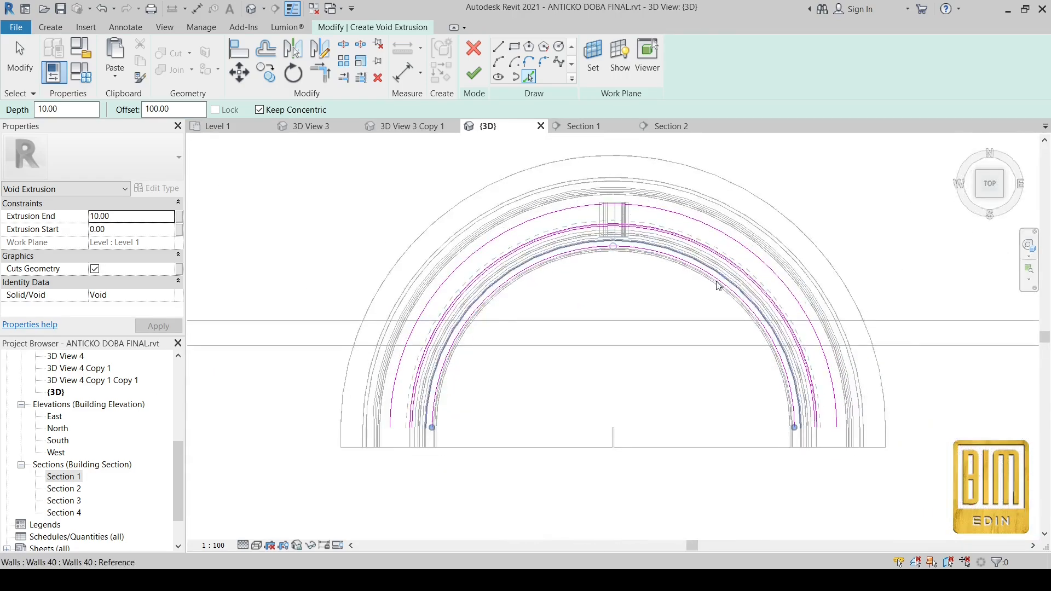
scroll(642, 228, up, 2)
key(Escape)
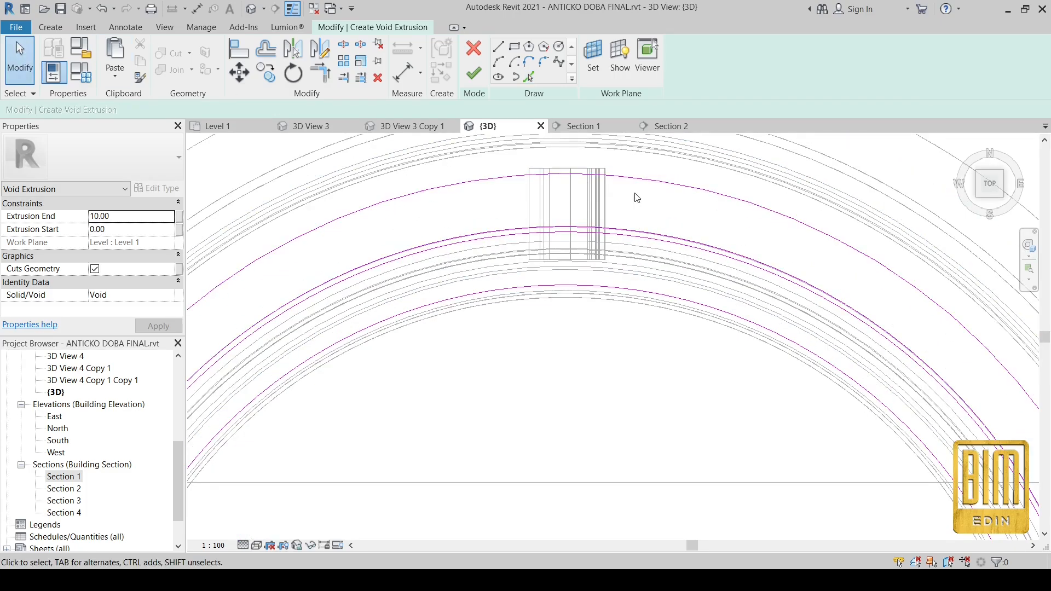
click(499, 47)
scroll(676, 186, up, 1)
scroll(672, 184, up, 1)
click(641, 172)
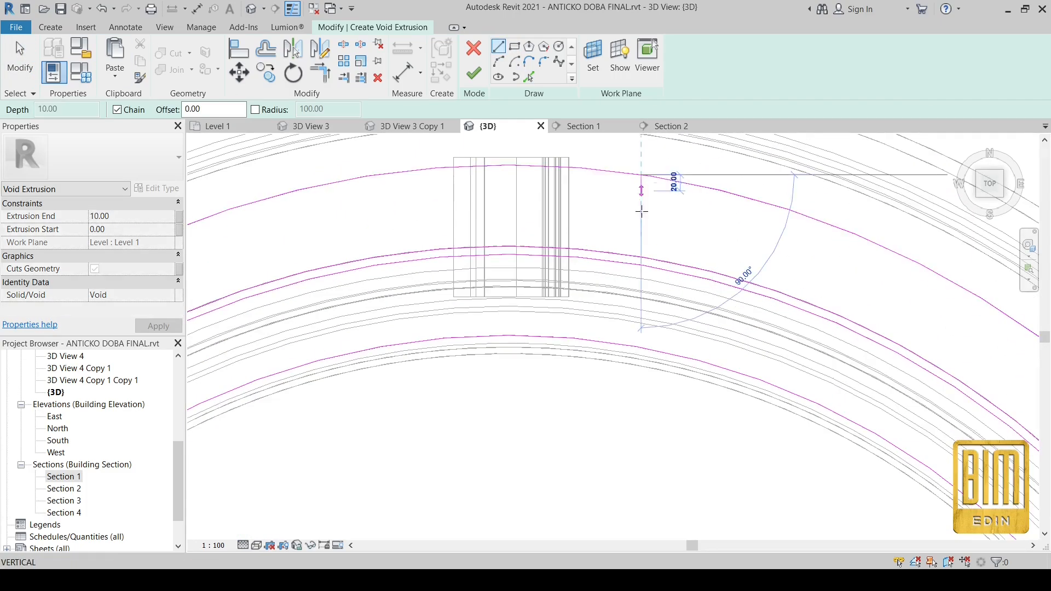
click(628, 252)
scroll(628, 272, up, 2)
click(626, 254)
click(605, 393)
key(Escape)
Step: Draw the matching lines across both arc bands on the west side of the scroll
scroll(590, 283, down, 4)
scroll(444, 212, up, 1)
click(420, 203)
scroll(427, 203, up, 2)
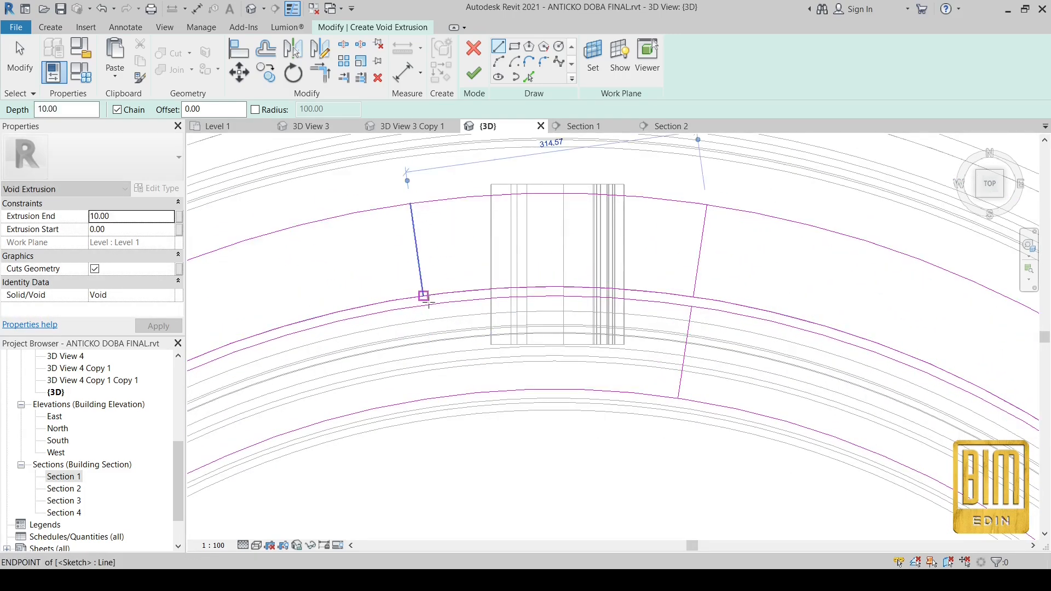
click(436, 378)
Step: Trim the arcs to the lines to form two closed loops around the scroll and finish the void sketch
key(t)
key(r)
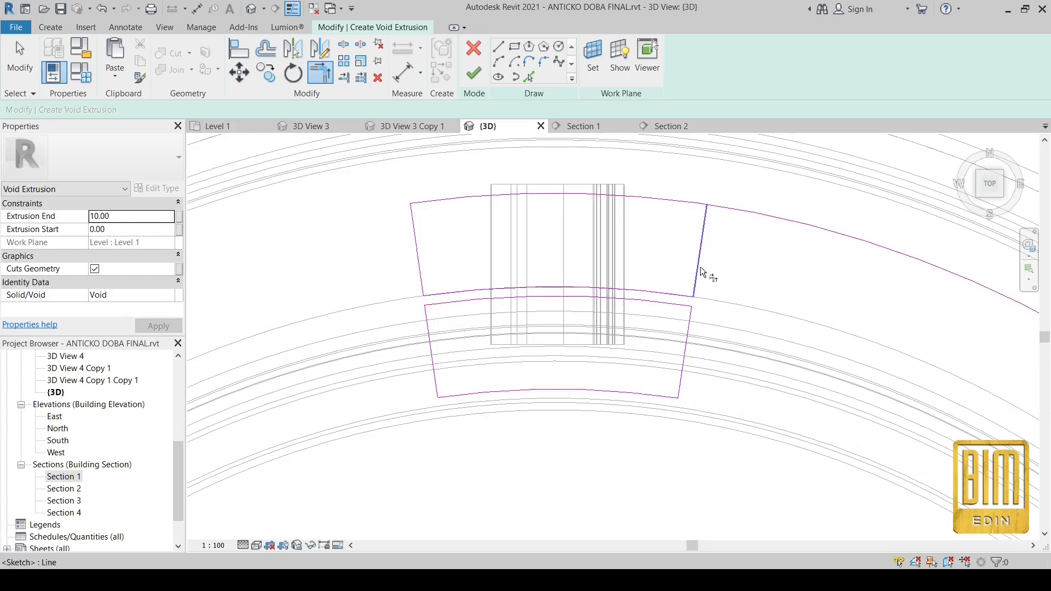
click(474, 72)
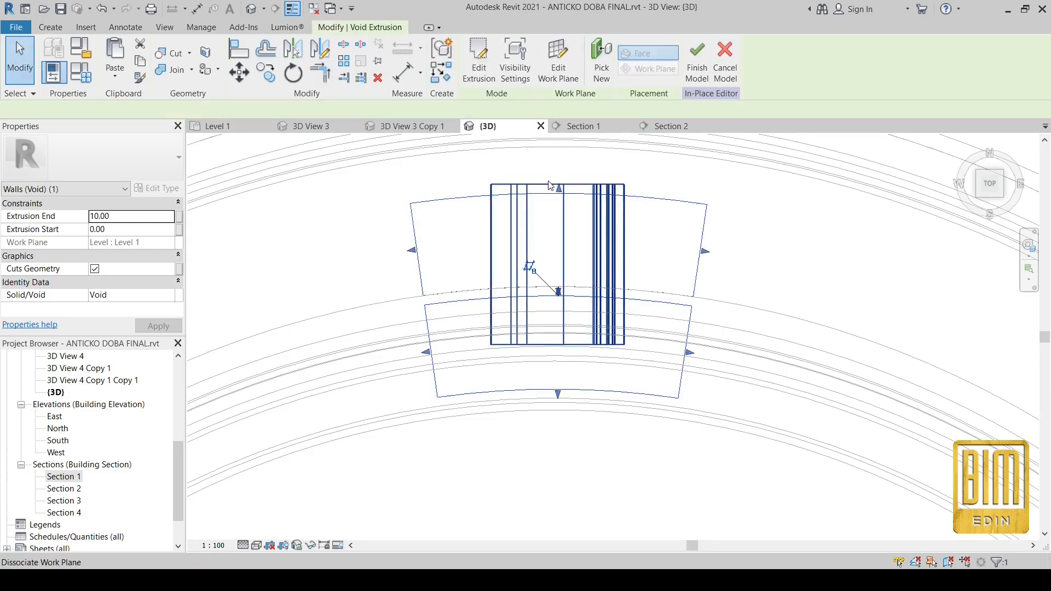
Step: Stretch the void extrusion upward past the scroll to an extrusion end of about 1584.63
scroll(505, 206, down, 3)
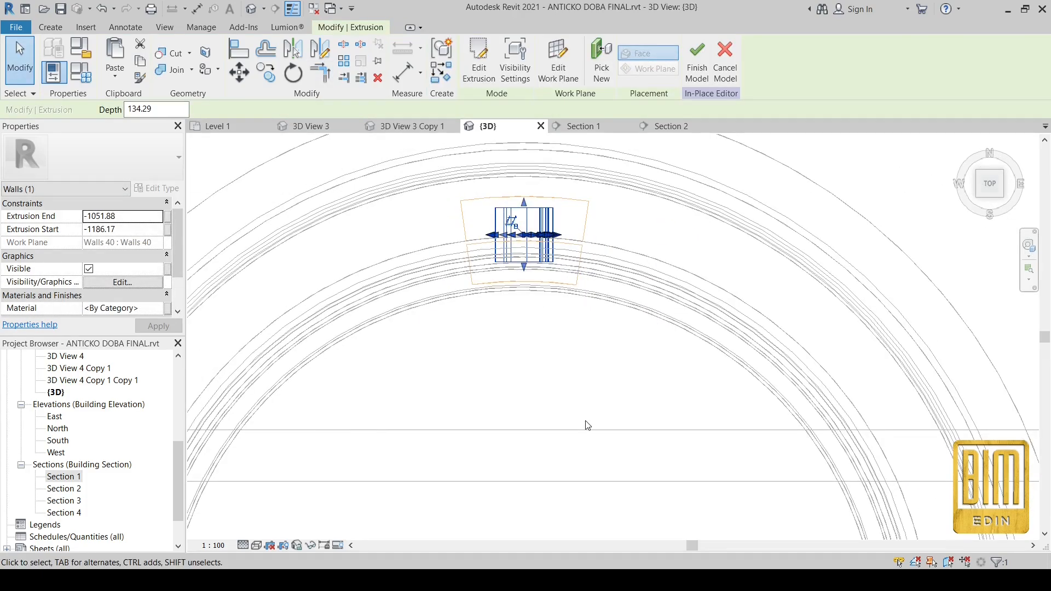
shift+middle_drag(586, 421, 532, 141)
scroll(533, 140, down, 2)
click(521, 376)
scroll(520, 375, up, 4)
drag(521, 378, 504, 216)
scroll(564, 324, down, 3)
drag(553, 300, 556, 164)
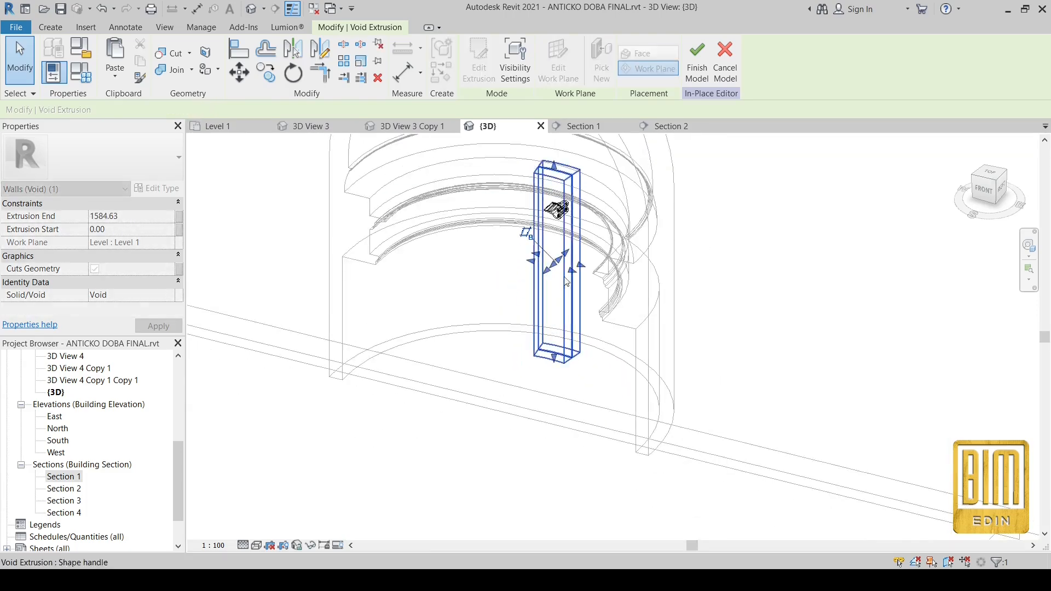
Step: Raise the lower end of the void extrusion to just below the scroll
drag(554, 358, 528, 236)
scroll(566, 223, up, 4)
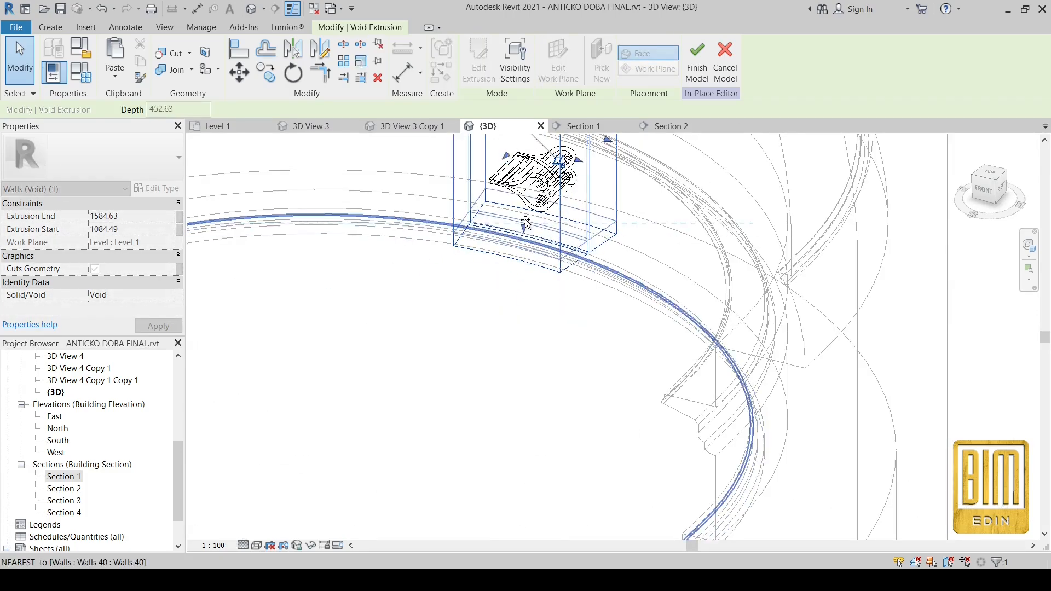
scroll(566, 271, down, 2)
drag(564, 269, 562, 289)
Step: Cut the scroll extrusion with the void and finish the in-place model
click(170, 53)
click(511, 322)
click(511, 321)
scroll(536, 263, down, 2)
shift+middle_drag(499, 394, 552, 411)
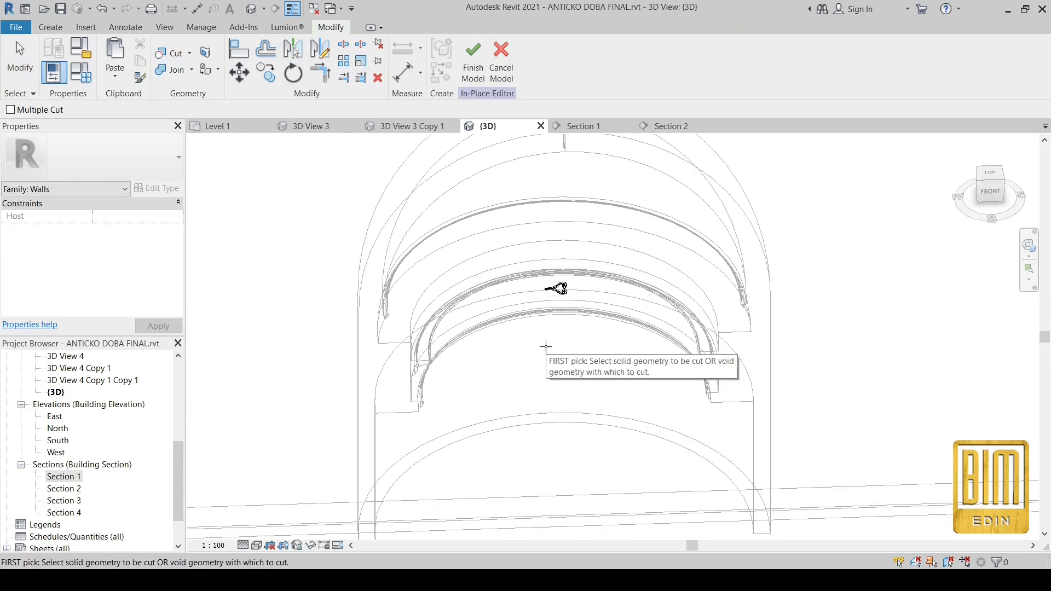
click(479, 62)
Step: Select the trimmed scroll ornament and switch to the top view
scroll(561, 290, up, 3)
click(561, 292)
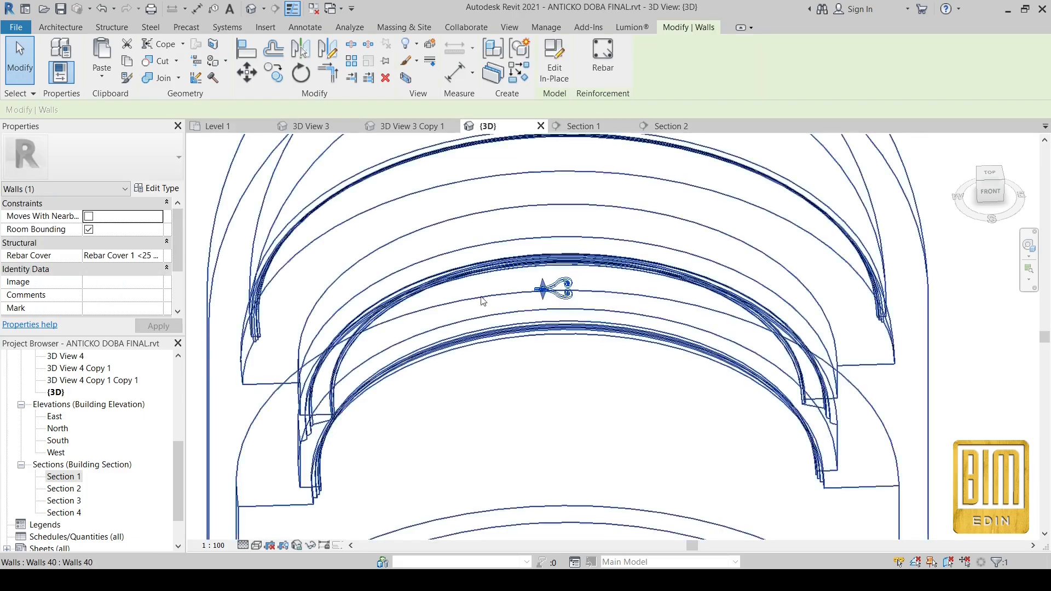
click(992, 175)
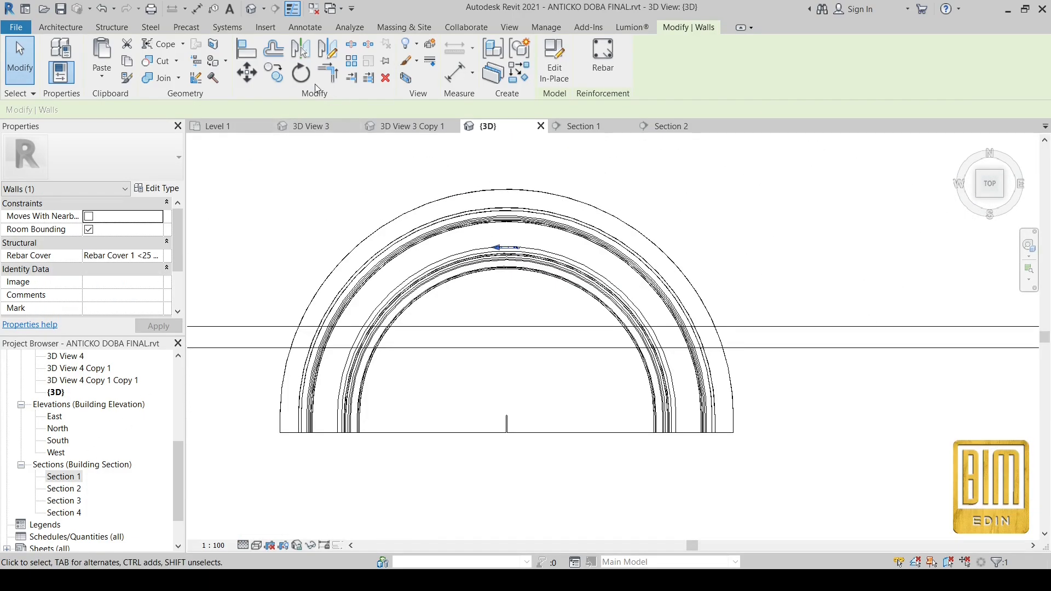
click(300, 73)
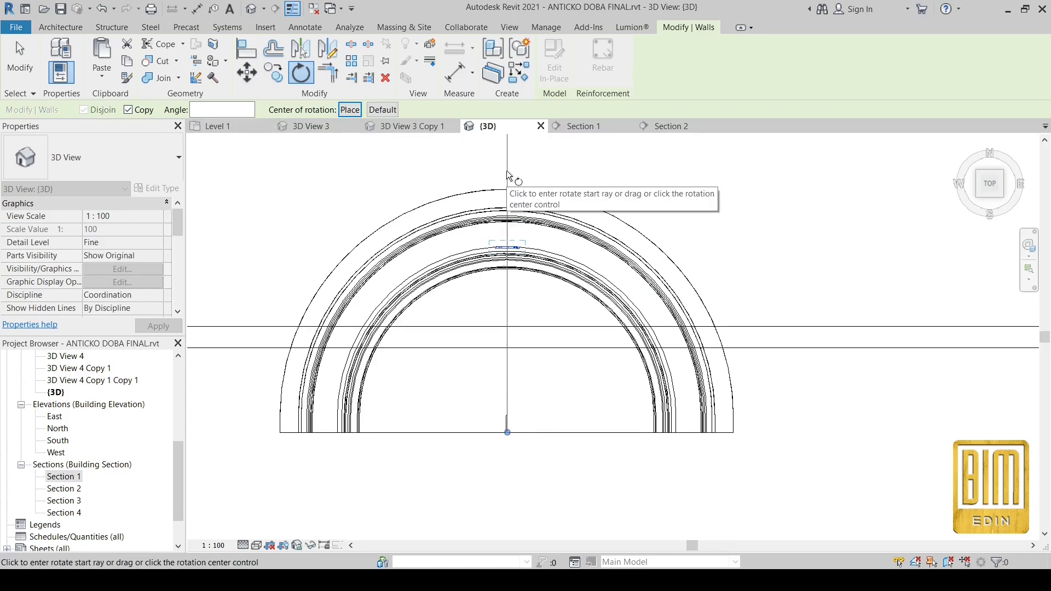
right_click(508, 175)
click(539, 178)
Step: Move the model line at the base of the apse up to where the curved part of the wall begins
scroll(405, 360, up, 3)
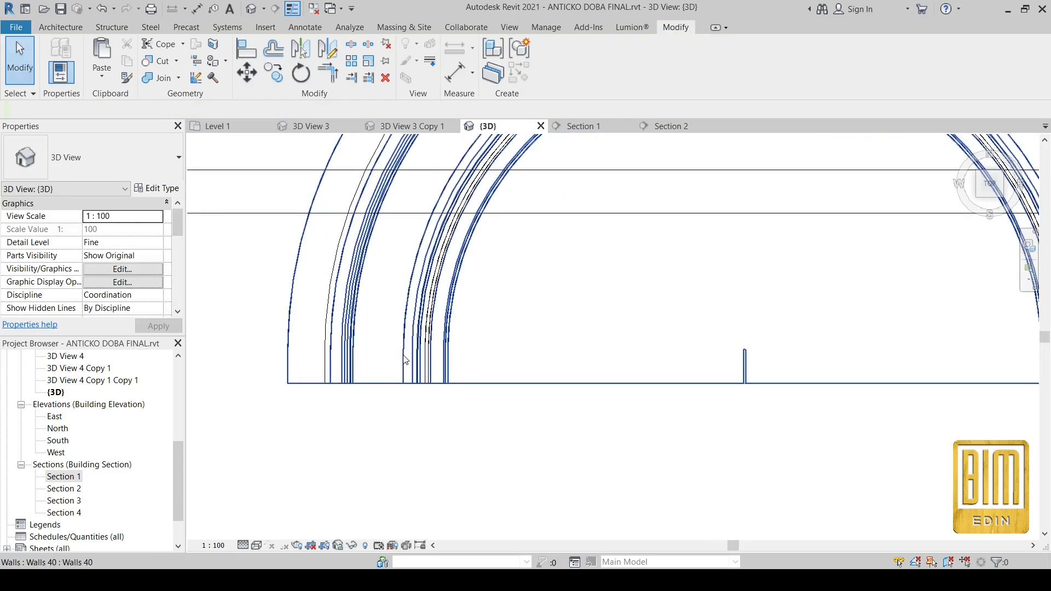
scroll(727, 392, up, 4)
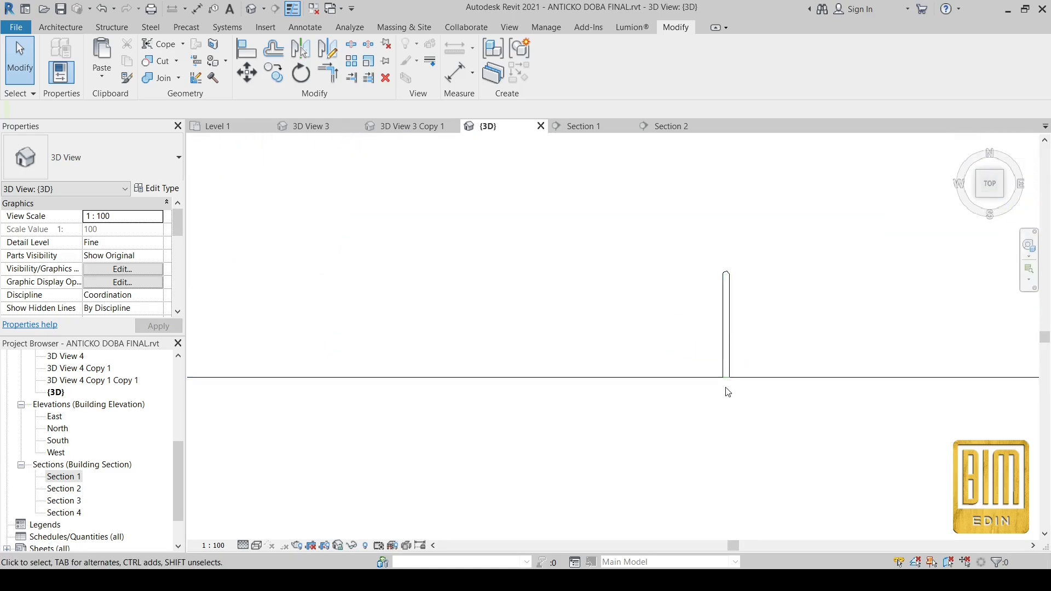
click(726, 367)
scroll(727, 368, down, 4)
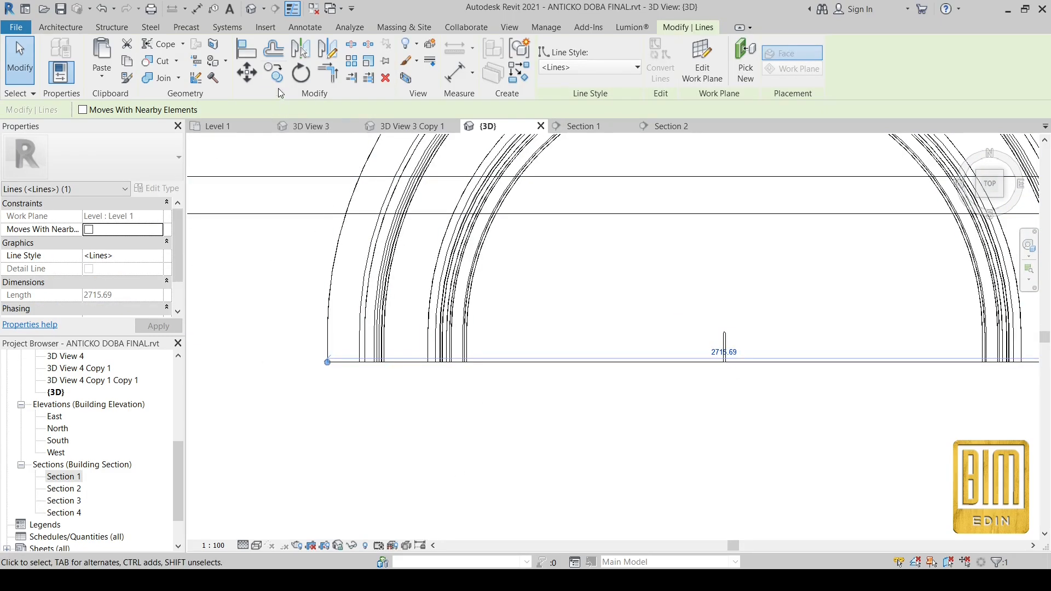
click(248, 77)
scroll(453, 375, up, 3)
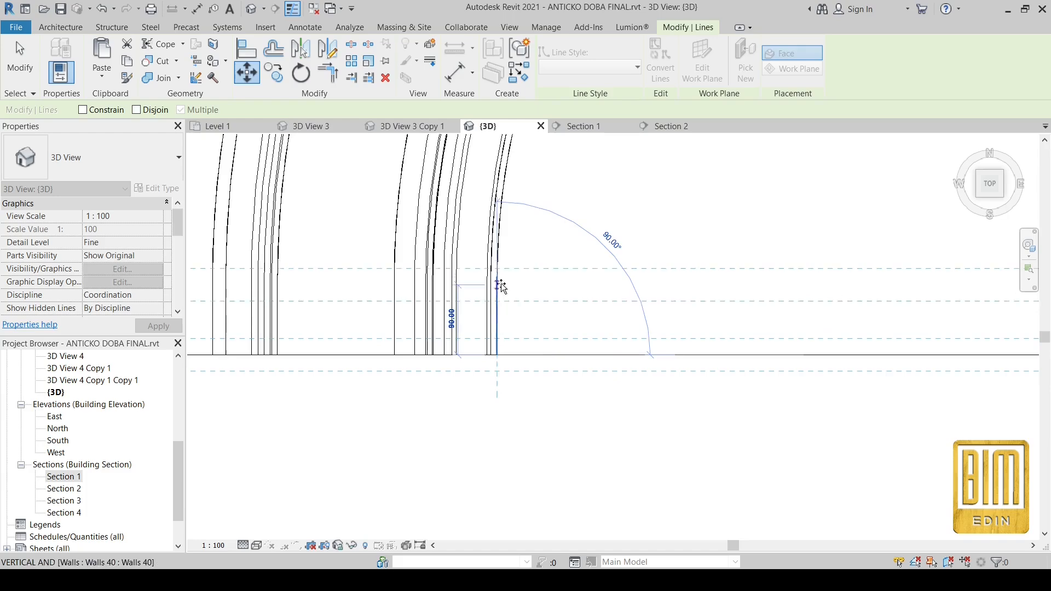
click(499, 286)
scroll(482, 318, down, 4)
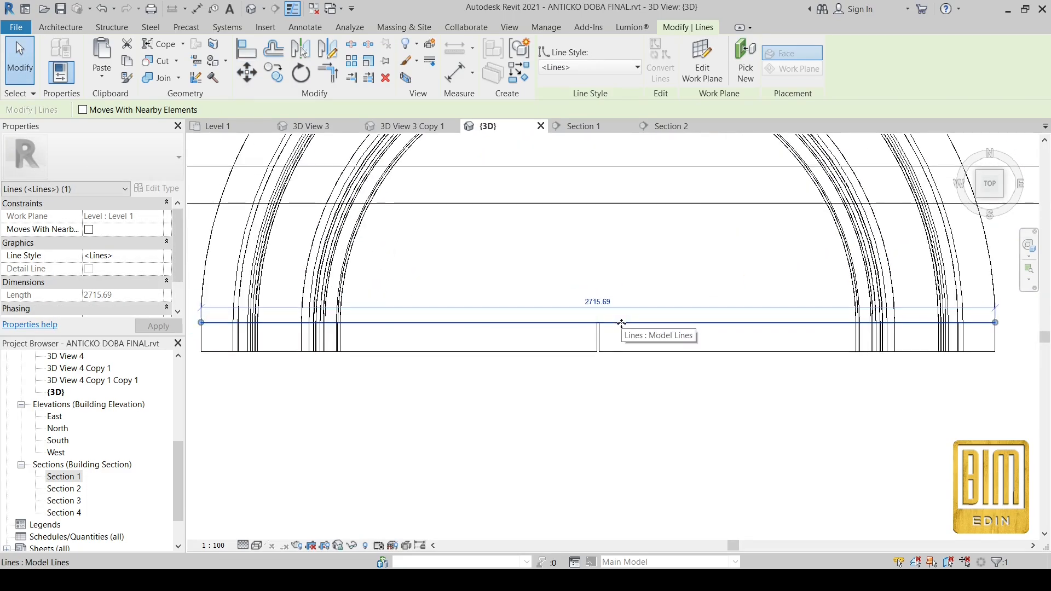
Step: Trim both ends of the moved model line to the innermost edges of the apse wall
key(a)
key(l)
scroll(339, 333, up, 3)
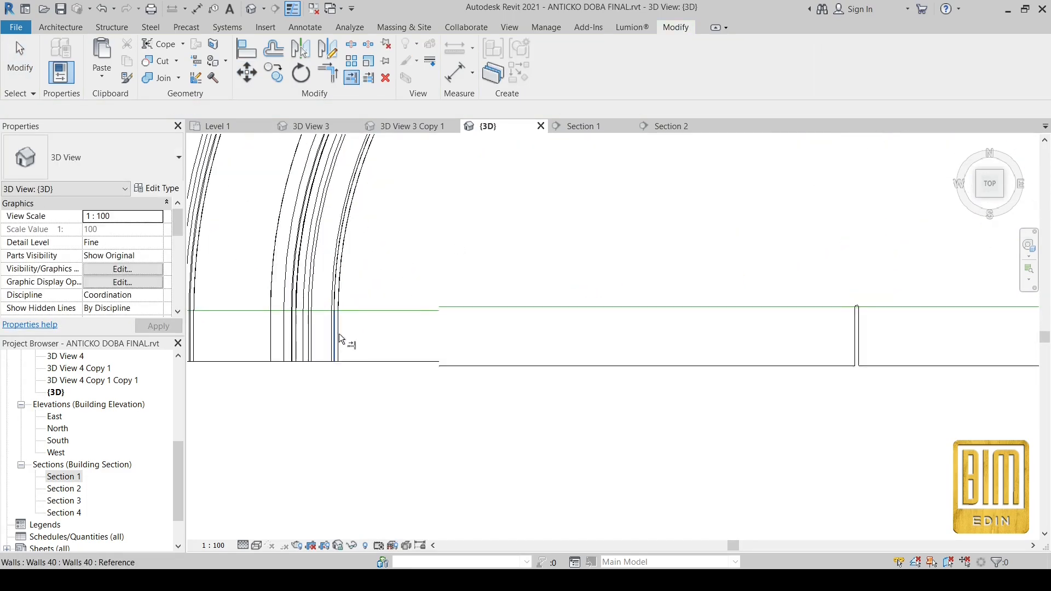
scroll(340, 333, up, 1)
click(342, 332)
click(358, 305)
scroll(359, 316, down, 5)
scroll(653, 319, up, 5)
click(639, 322)
click(627, 286)
scroll(623, 321, down, 5)
Step: Rotate a copy of the scroll ornament by 5° about the midpoint of the trimmed model line
scroll(579, 202, up, 3)
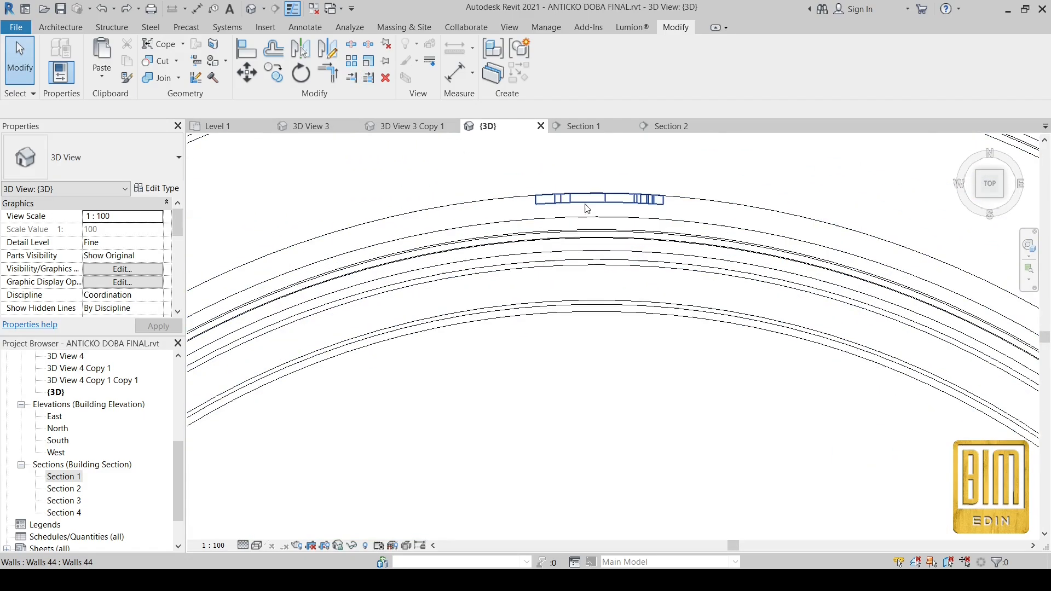
click(582, 201)
scroll(583, 201, down, 3)
click(300, 75)
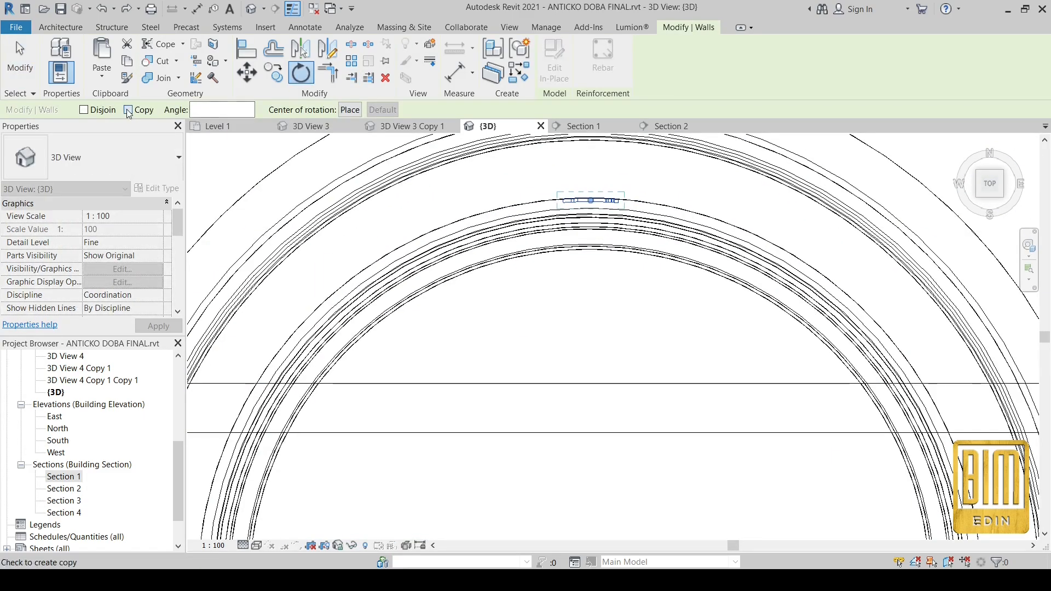
click(347, 109)
scroll(500, 176, down, 3)
scroll(542, 355, up, 2)
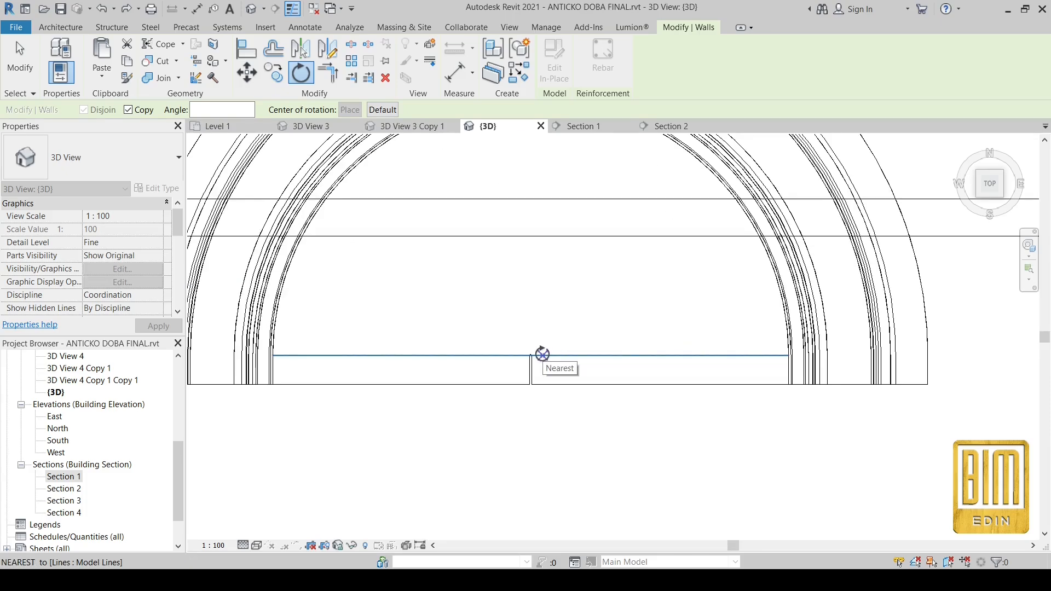
scroll(532, 355, up, 4)
click(531, 354)
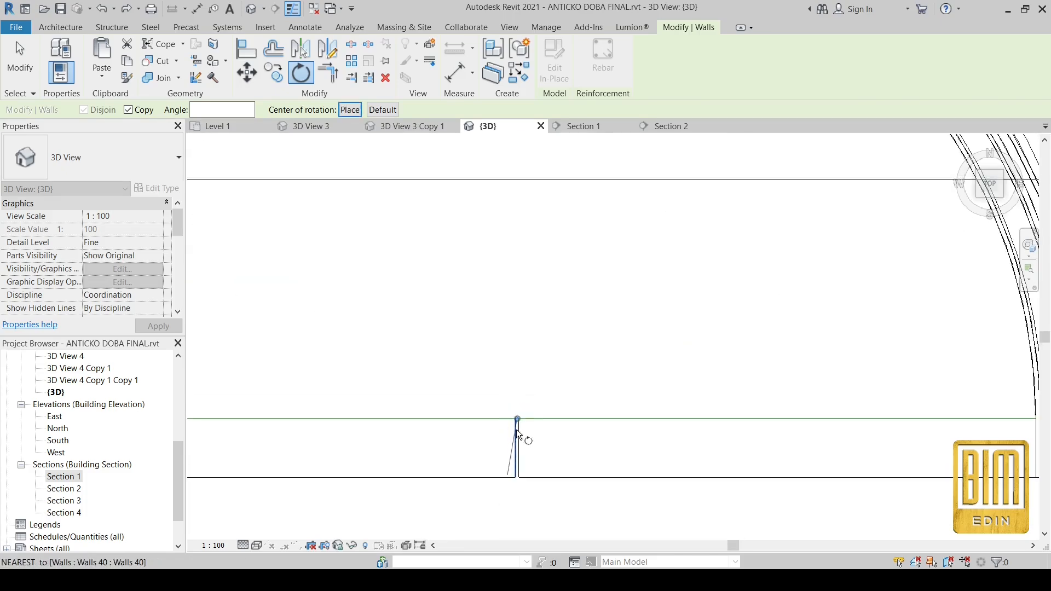
click(518, 337)
text(5)
key(Return)
scroll(491, 321, down, 4)
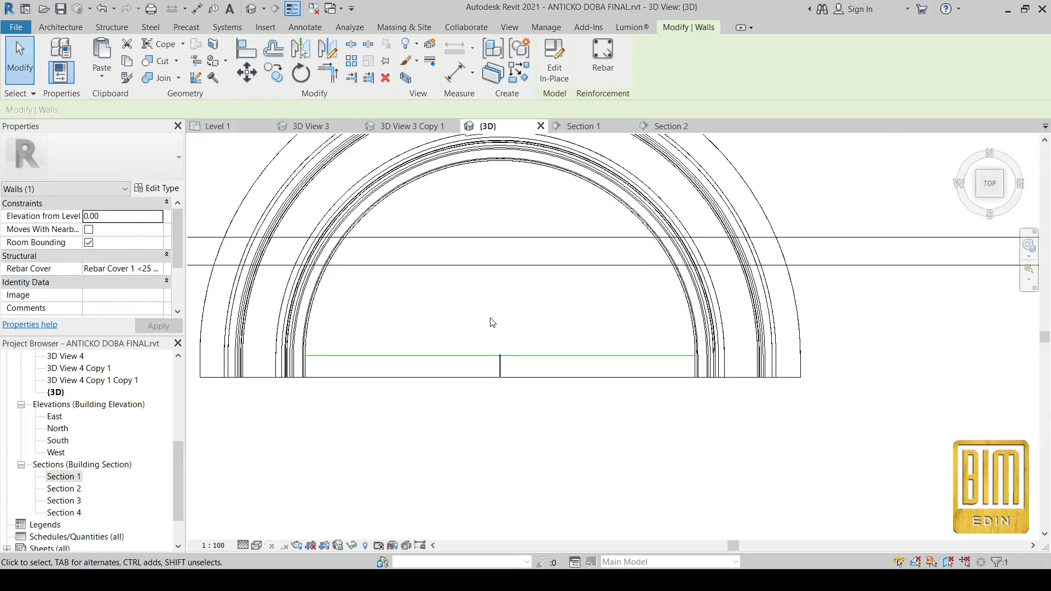
Step: Rotate copies of the two scroll ornaments by 10° about the midpoint of the model line
scroll(393, 190, up, 3)
drag(545, 281, 546, 280)
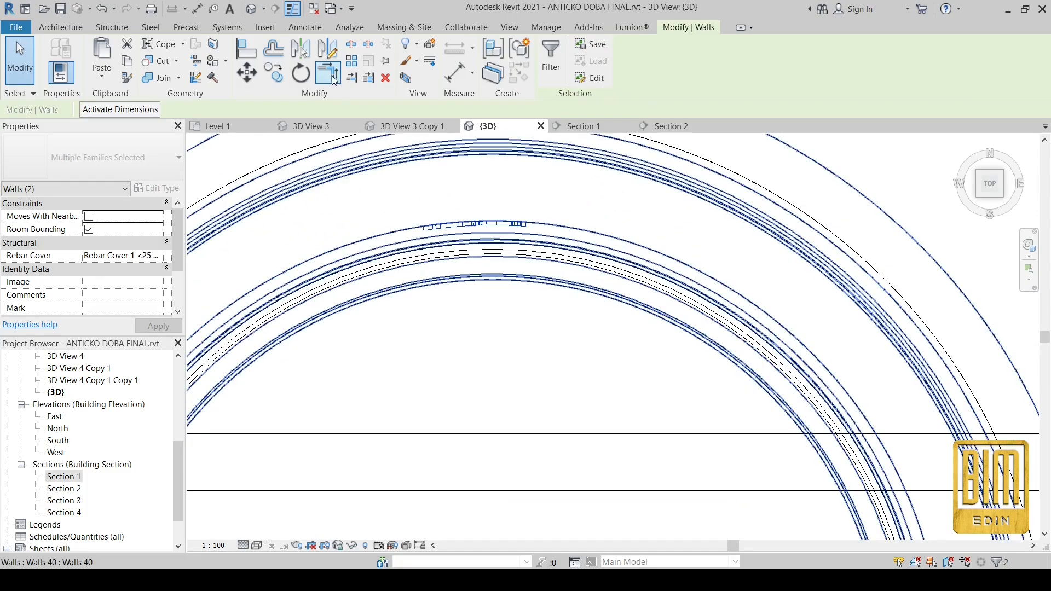
key(r)
key(o)
click(350, 110)
scroll(436, 150, down, 3)
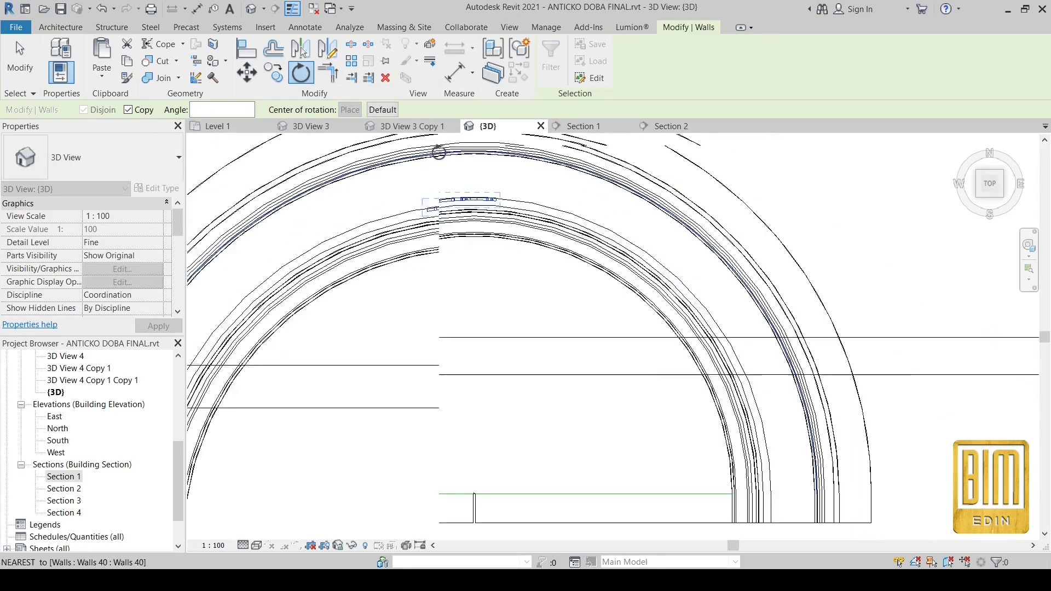
scroll(441, 276, up, 5)
click(423, 273)
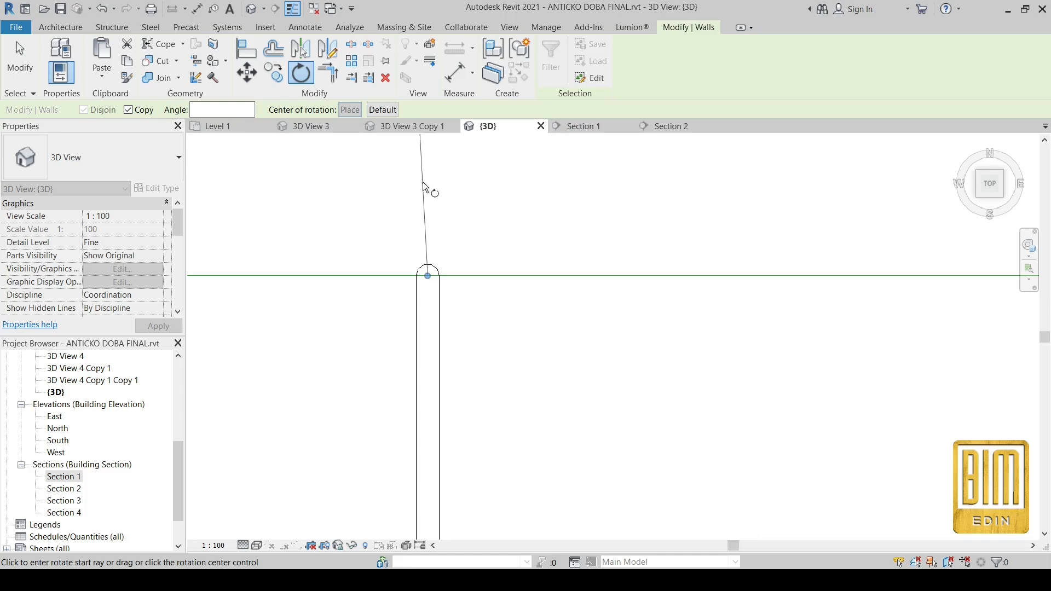
text(10)
key(Return)
Step: Rotate copies of the four scroll ornaments about the midpoint of the model line to continue the run along the apse
scroll(444, 427, down, 6)
drag(338, 136, 516, 199)
click(300, 74)
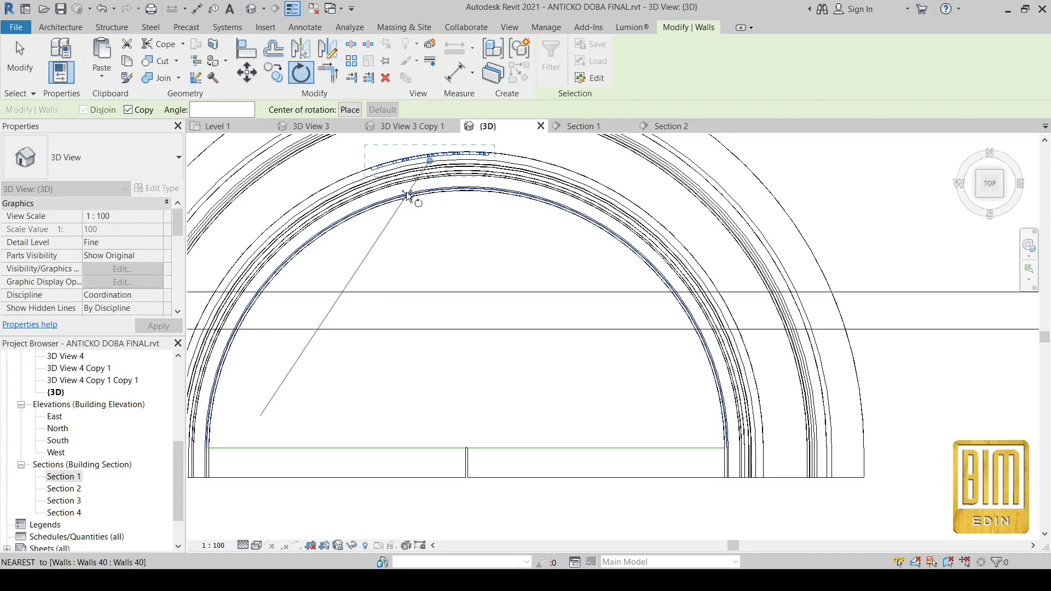
click(350, 109)
scroll(465, 438, up, 4)
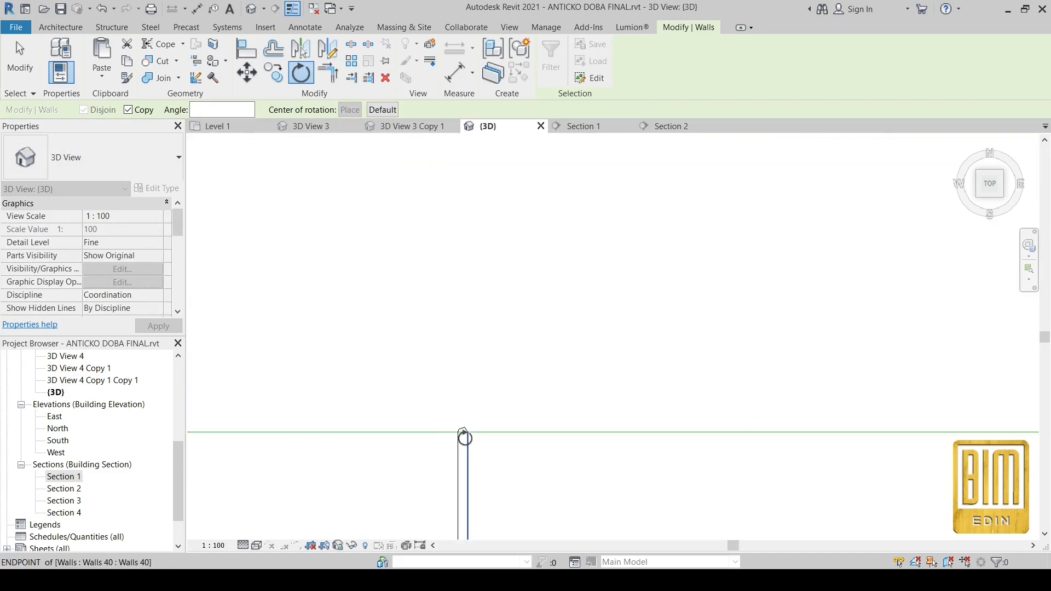
click(461, 426)
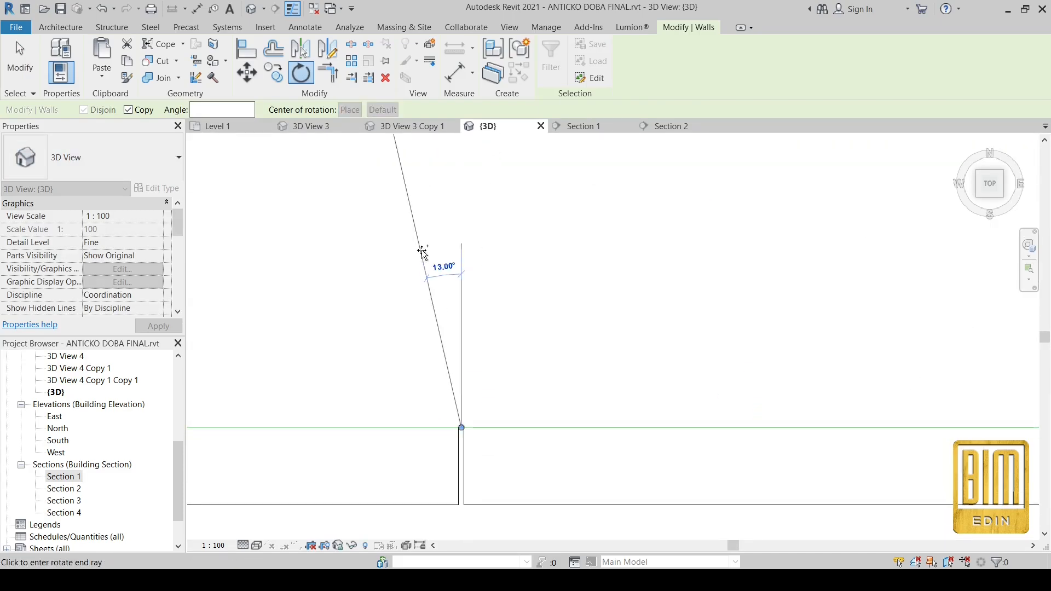
key(Return)
scroll(422, 272, down, 3)
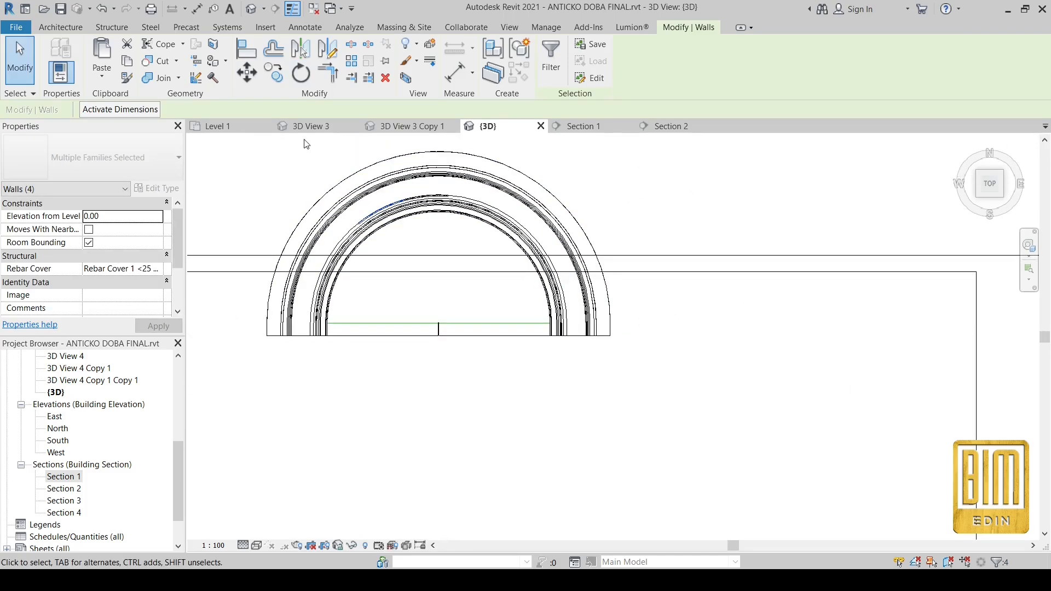
Step: Rotate copies of the eight scroll ornaments by 40° about the midpoint of the model line
drag(469, 226, 481, 240)
click(301, 73)
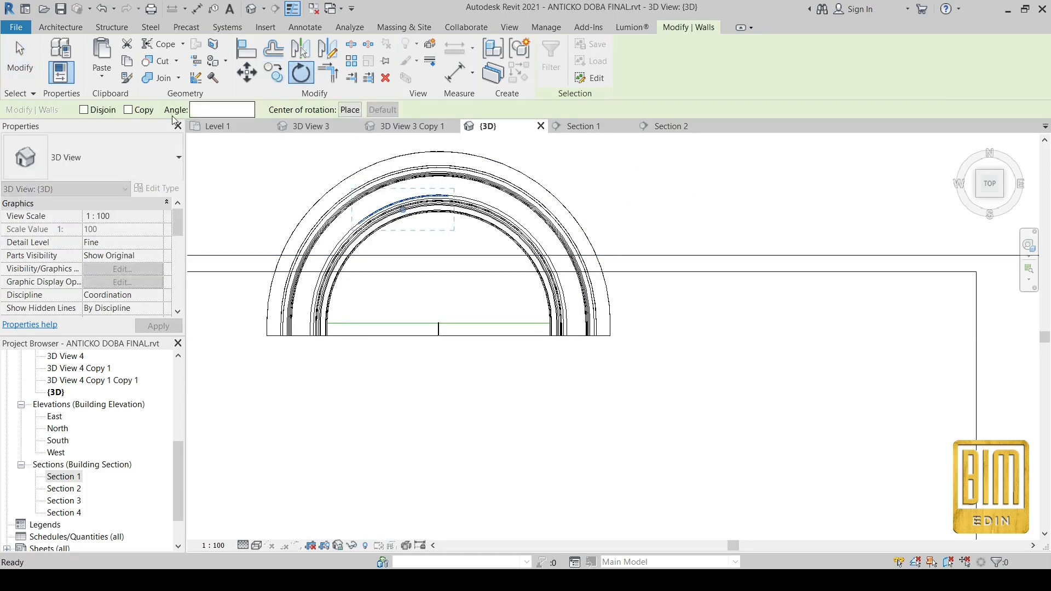
click(350, 110)
scroll(438, 326, up, 5)
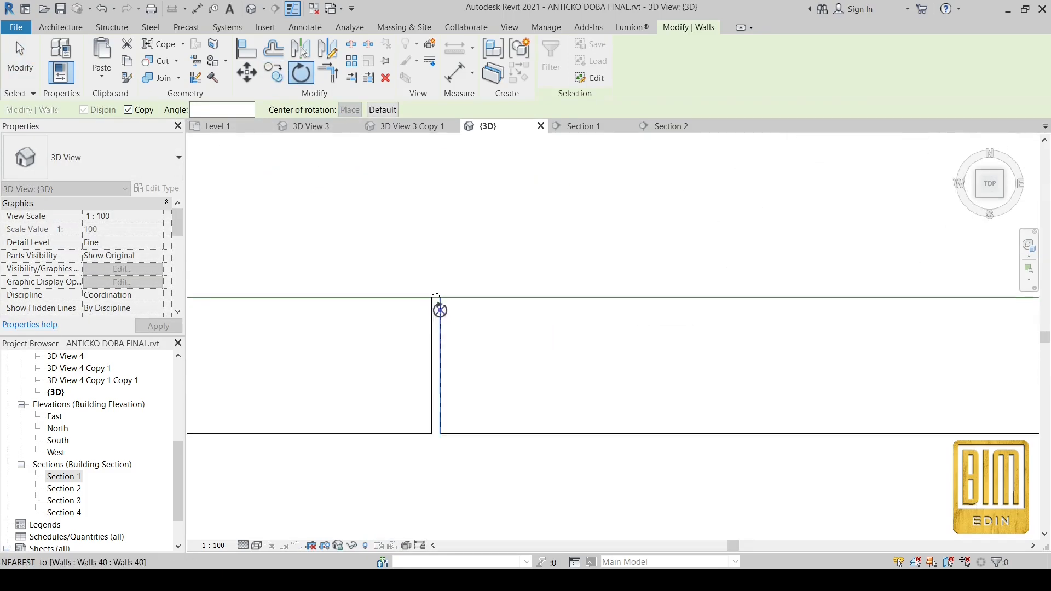
click(430, 320)
scroll(432, 350, down, 2)
click(436, 233)
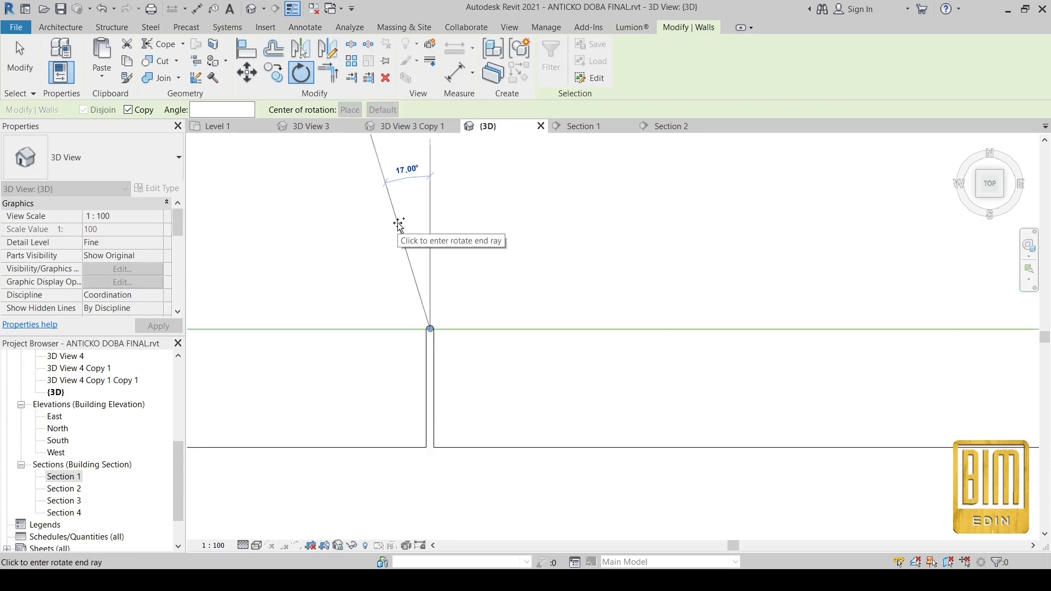
text(40)
key(Return)
scroll(462, 336, down, 3)
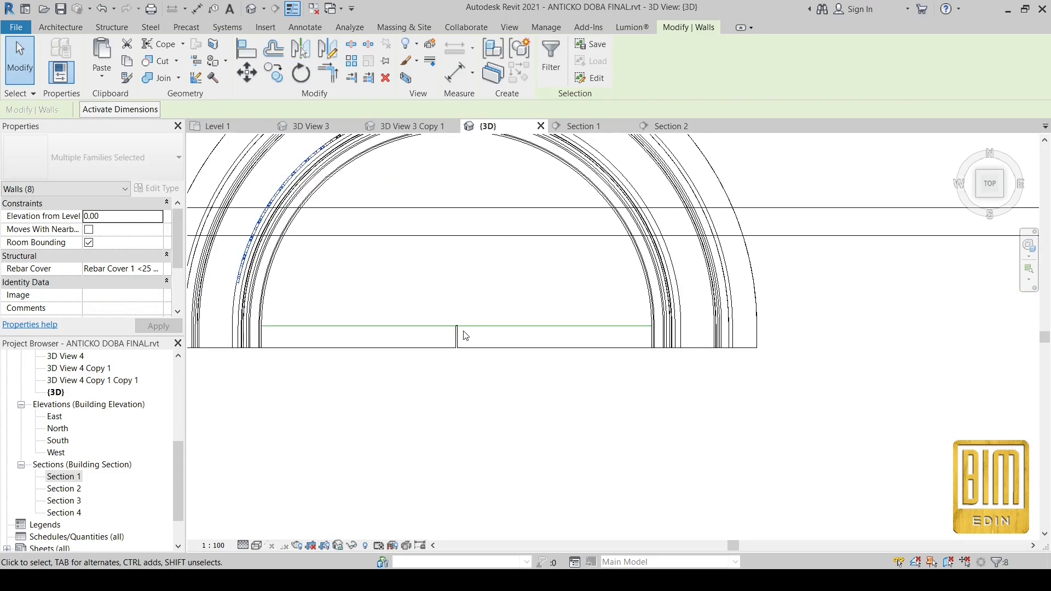
Step: Rotate copies of the last three scroll ornaments by 15° about the model line's midpoint to reach the end of the curve
scroll(255, 272, up, 2)
drag(216, 192, 353, 350)
click(301, 72)
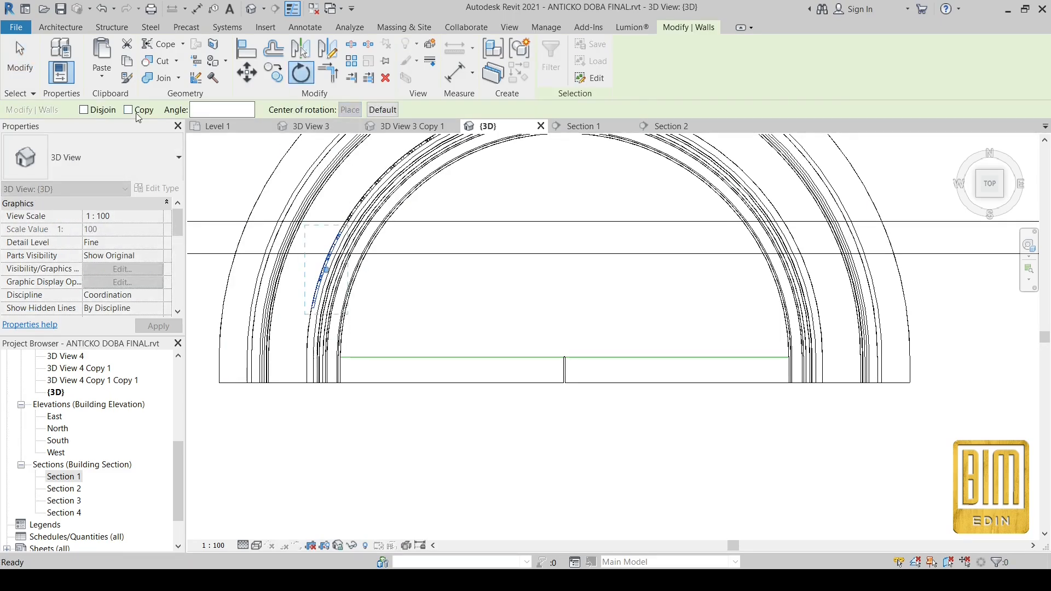
scroll(564, 361, up, 5)
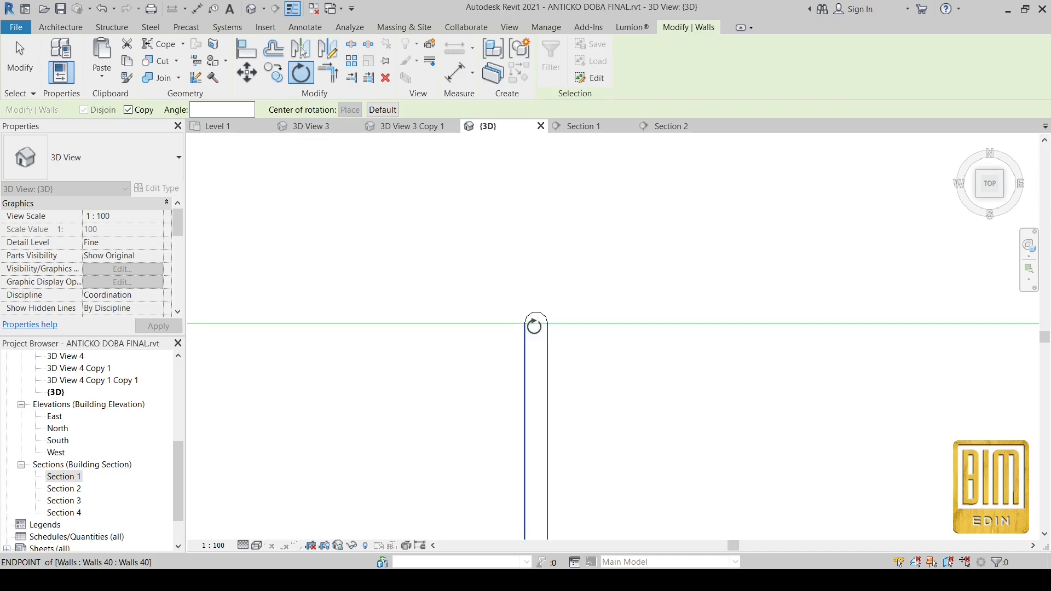
click(536, 326)
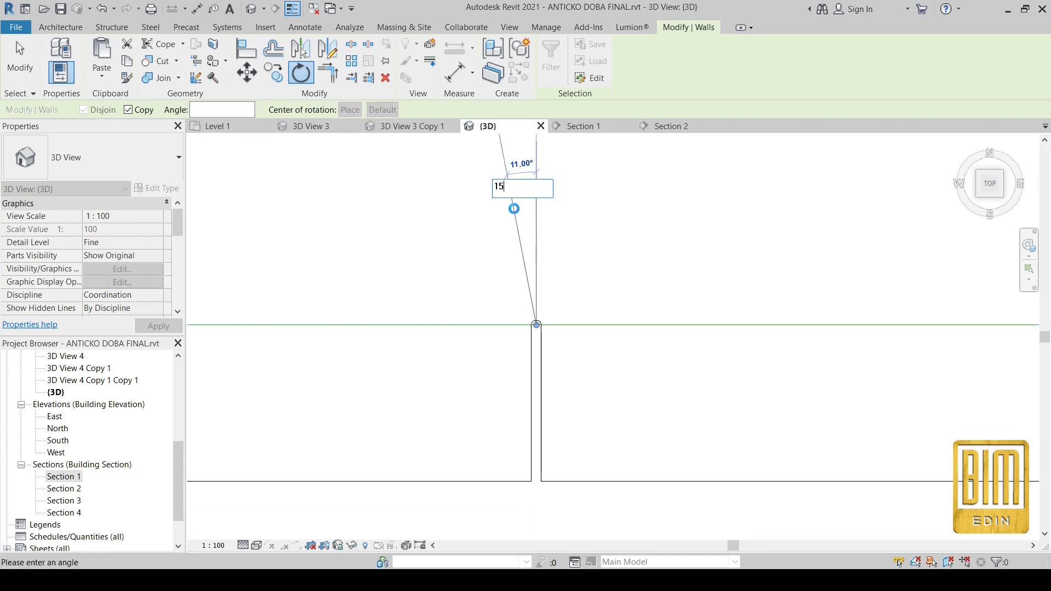
text(15)
key(Return)
scroll(519, 290, down, 3)
scroll(321, 323, up, 3)
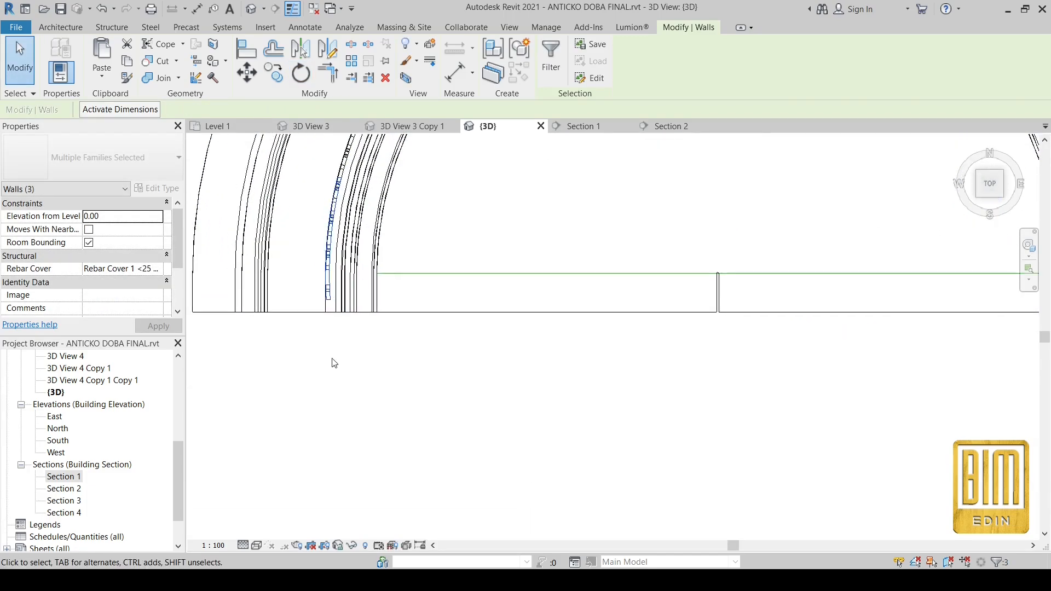
Step: Rotate copies of the whole run of scroll ornaments about the model line's midpoint onto the other half of the apse
scroll(333, 339, down, 3)
scroll(334, 365, down, 2)
drag(277, 159, 520, 356)
click(300, 73)
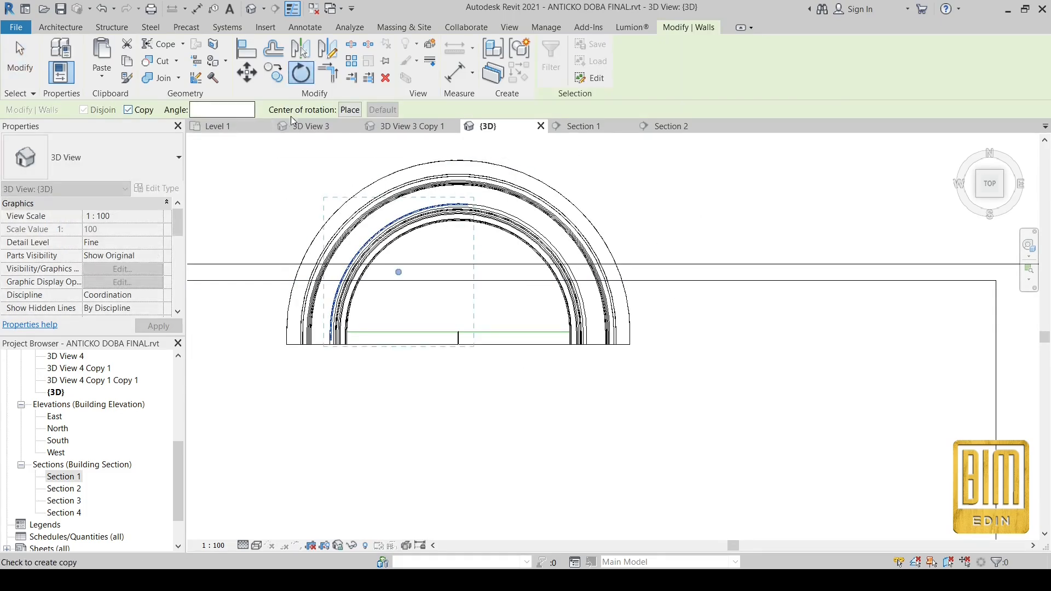
scroll(459, 335, up, 12)
click(440, 305)
scroll(540, 303, down, 9)
click(346, 303)
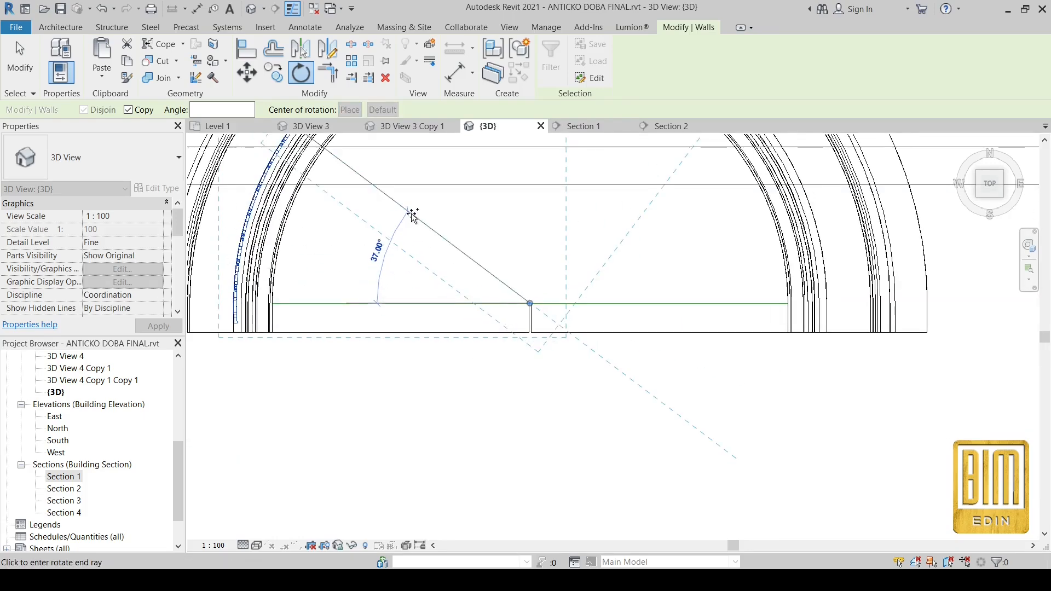
key(Return)
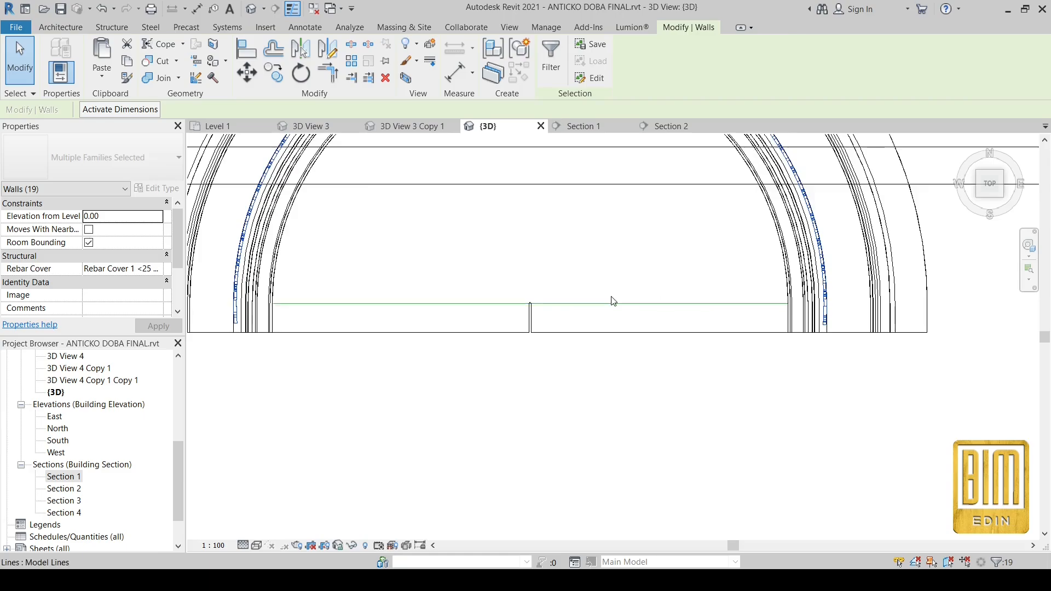
Step: Show the apse in perspective-like 3D and switch the visual style to Hidden Line
scroll(580, 296, down, 4)
click(566, 391)
shift+middle_drag(566, 394, 594, 101)
scroll(591, 155, up, 5)
scroll(587, 180, down, 3)
scroll(588, 181, down, 2)
shift+middle_drag(602, 328, 475, 326)
click(258, 547)
click(282, 490)
Step: Examine the finished band of scroll ornaments along the curved apse wall from several angles
scroll(523, 270, down, 4)
scroll(440, 246, up, 4)
shift+middle_drag(444, 268, 629, 339)
scroll(666, 314, down, 3)
shift+middle_drag(766, 312, 831, 314)
scroll(825, 239, up, 5)
scroll(643, 172, down, 5)
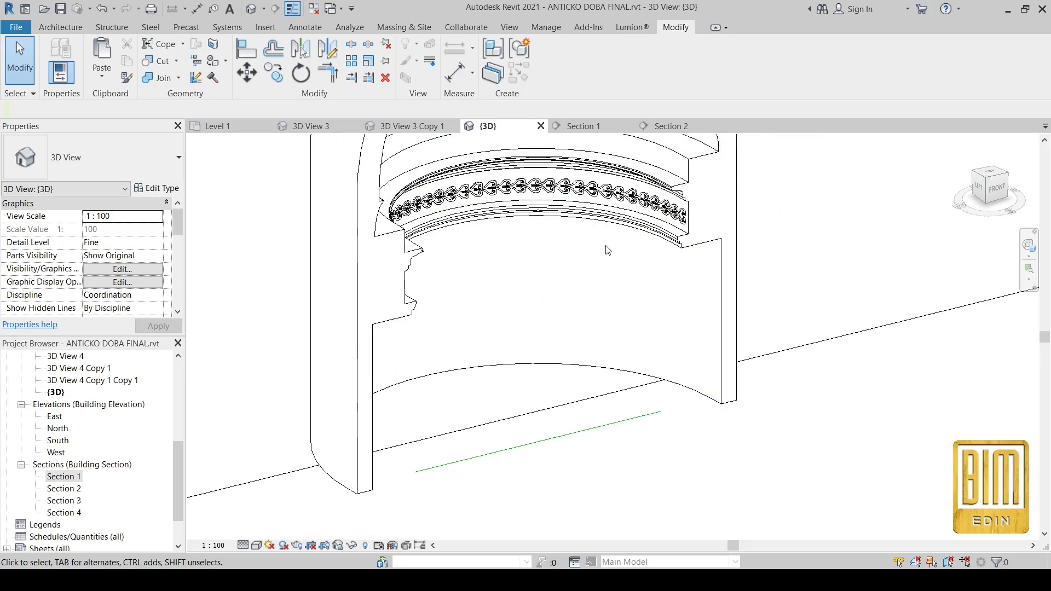
scroll(649, 227, up, 2)
scroll(650, 228, down, 2)
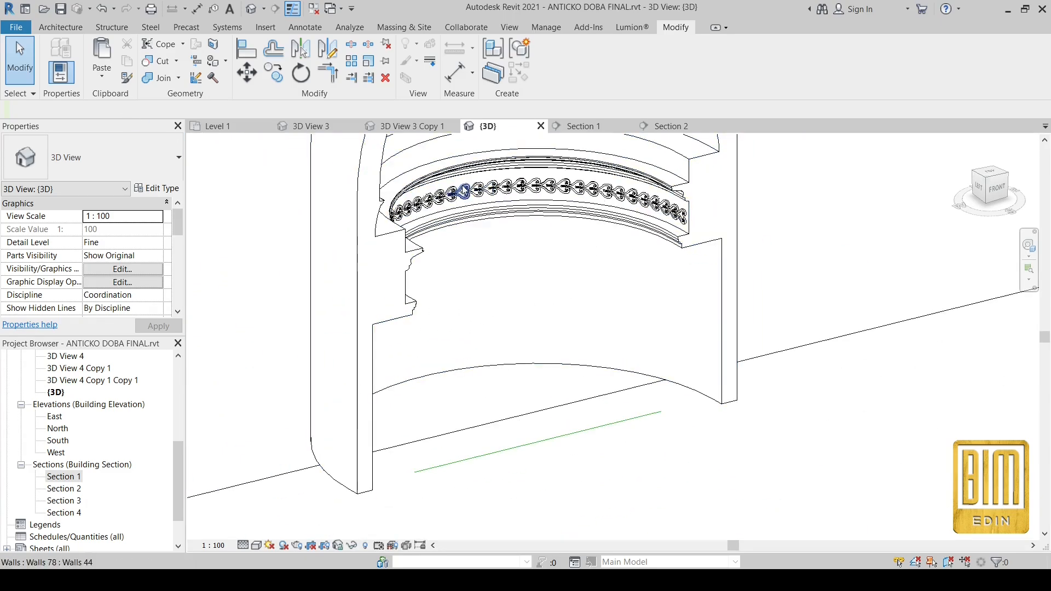
Step: Create an in-place model component in the Walls category named Walls 82
click(60, 26)
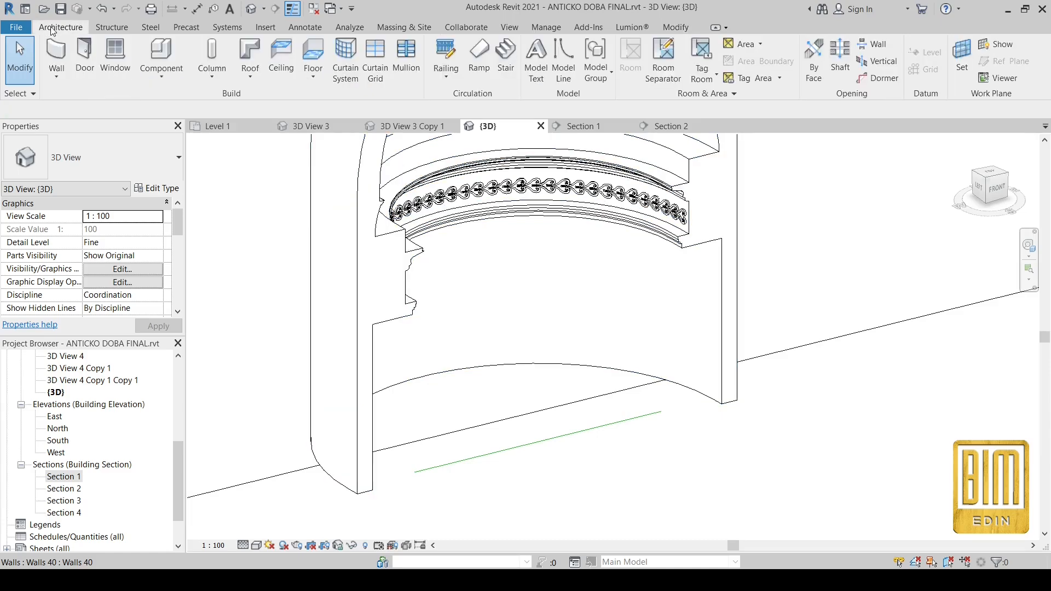
click(147, 75)
click(171, 132)
scroll(478, 301, down, 11)
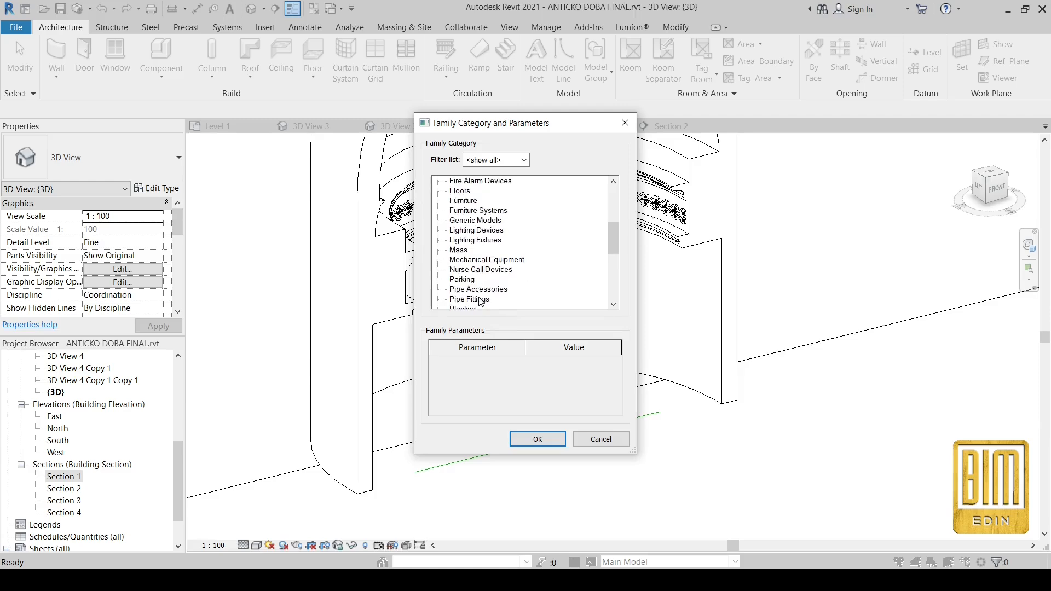
click(537, 440)
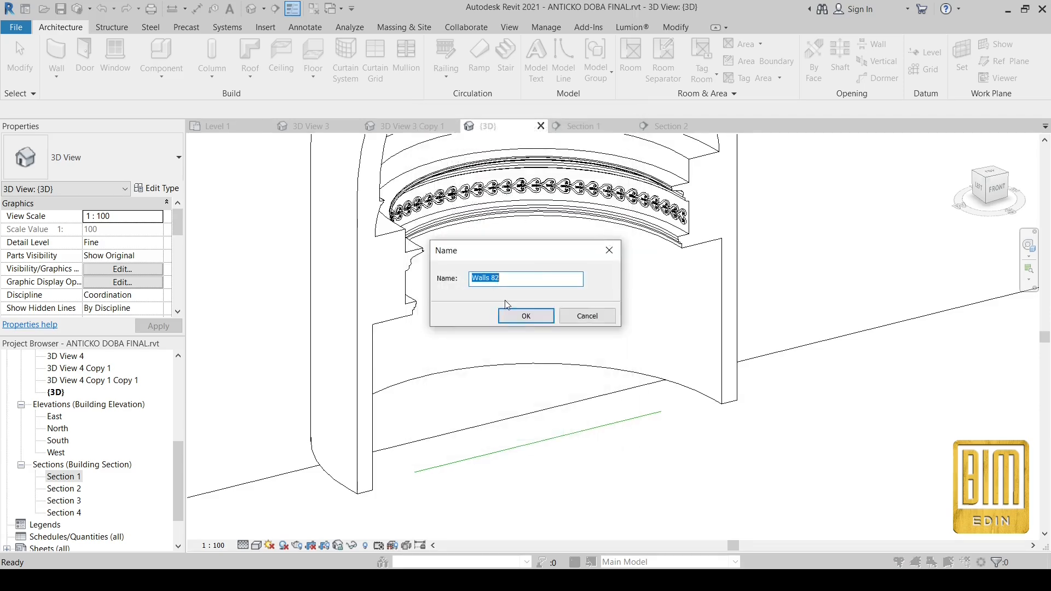
click(527, 313)
Step: Start an extrusion and set its work plane by picking a face of the apse wall's molding
click(124, 63)
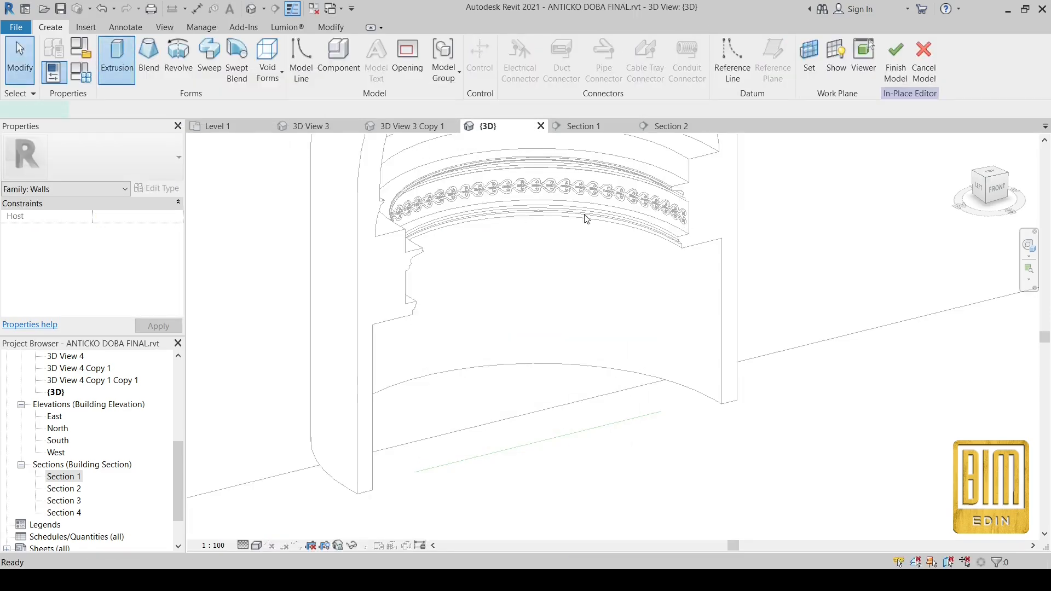
click(592, 60)
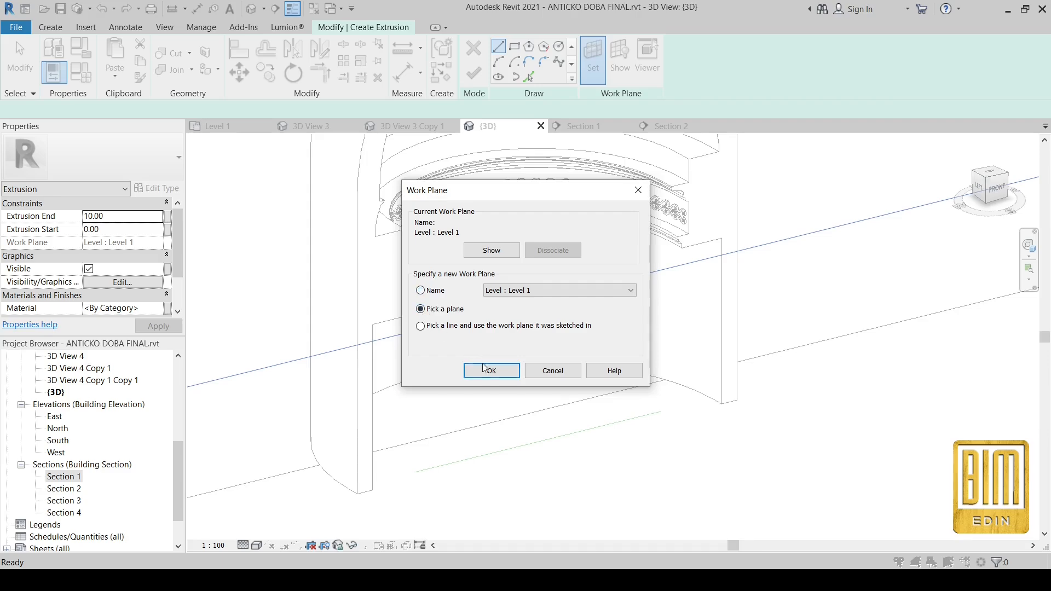
click(491, 371)
scroll(648, 251, up, 5)
click(648, 242)
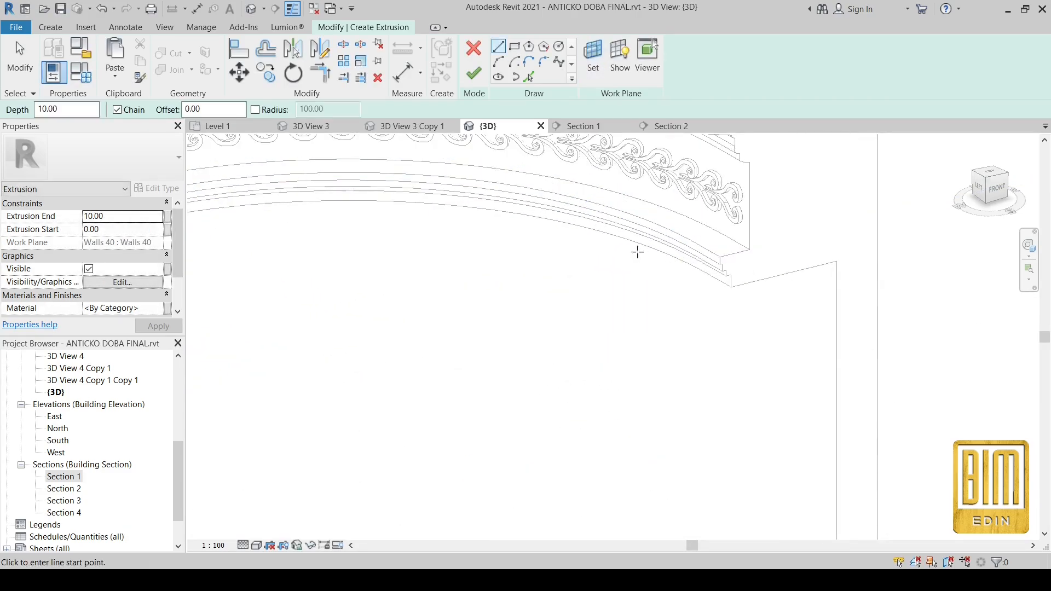
click(600, 68)
click(483, 370)
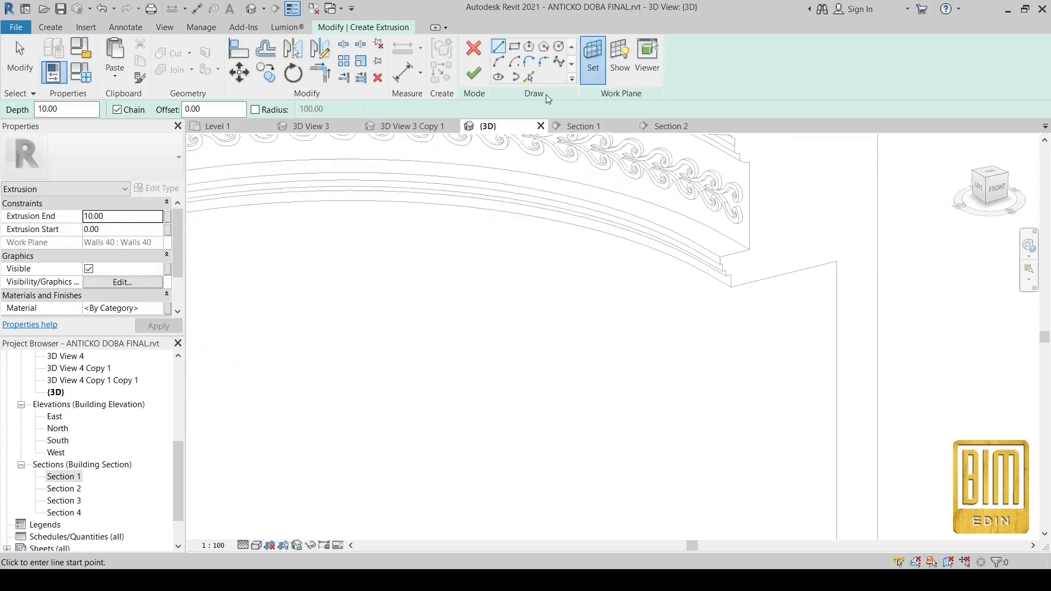
Step: Pick the curved edge and its short straight end edges at the base of the scroll frieze as sketch lines
click(529, 76)
scroll(754, 248, up, 2)
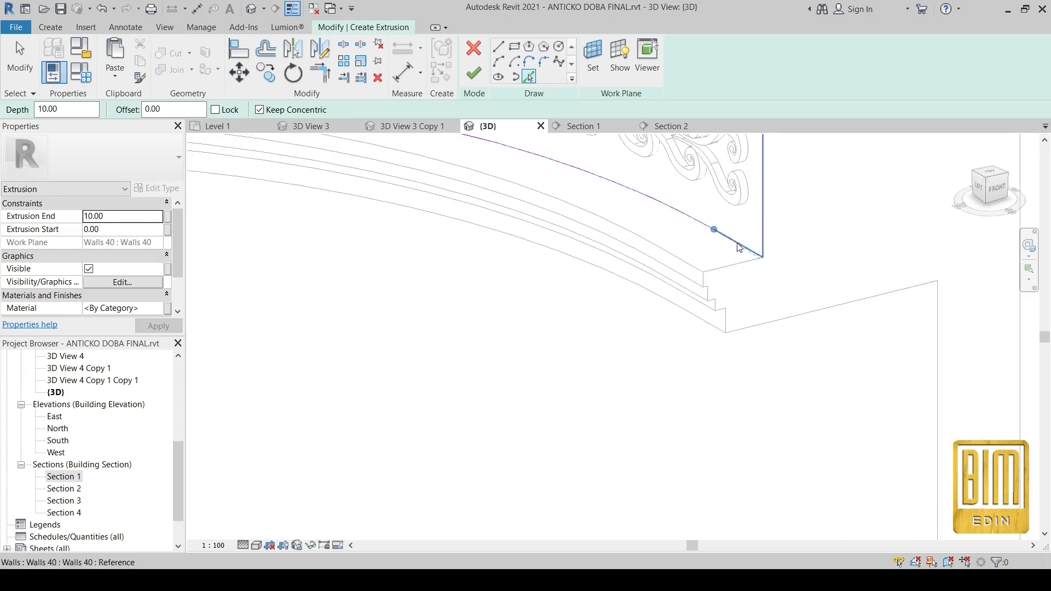
scroll(730, 245, down, 5)
scroll(375, 339, up, 3)
scroll(368, 339, down, 3)
shift+middle_drag(639, 384, 544, 391)
scroll(288, 181, up, 4)
click(315, 209)
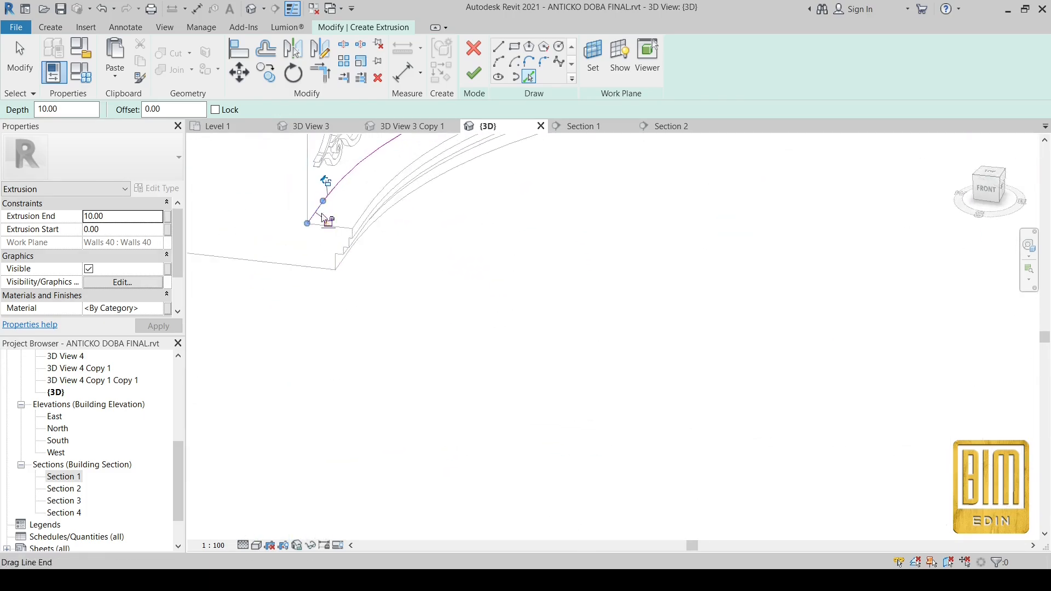
scroll(315, 215, up, 2)
click(363, 163)
Step: Add parallel sketch lines along the picked frieze edges at an offset of 10
scroll(328, 219, down, 5)
shift+middle_drag(676, 277, 765, 340)
scroll(750, 214, up, 5)
double_click(151, 110)
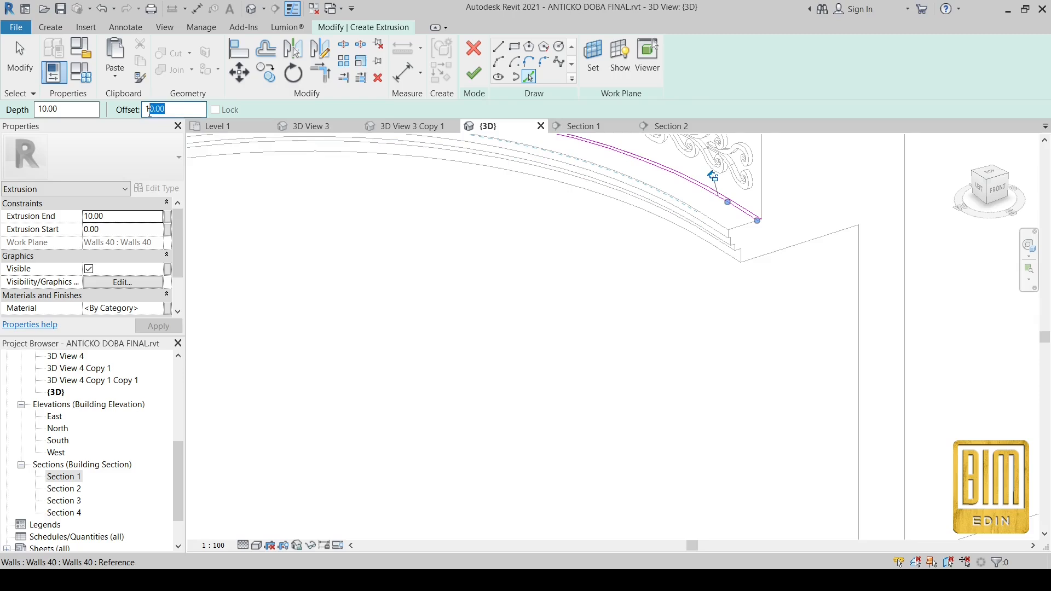
scroll(760, 241, up, 2)
Step: Pick the molding's end edge as a closing line and trim it to the two parallel sketch lines
click(732, 211)
click(320, 73)
scroll(760, 204, up, 2)
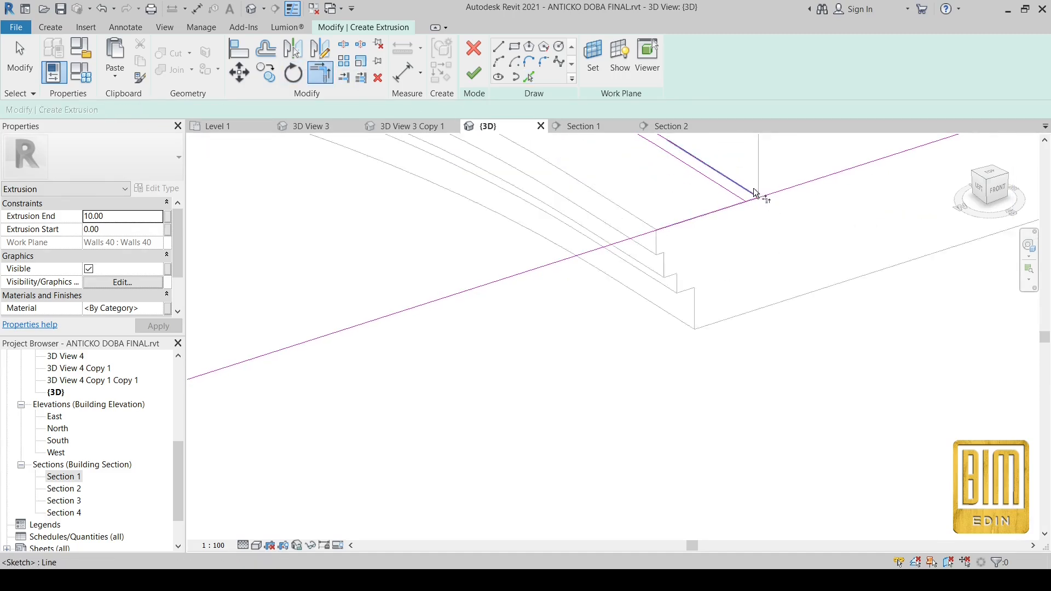
scroll(759, 194, down, 7)
scroll(494, 274, up, 5)
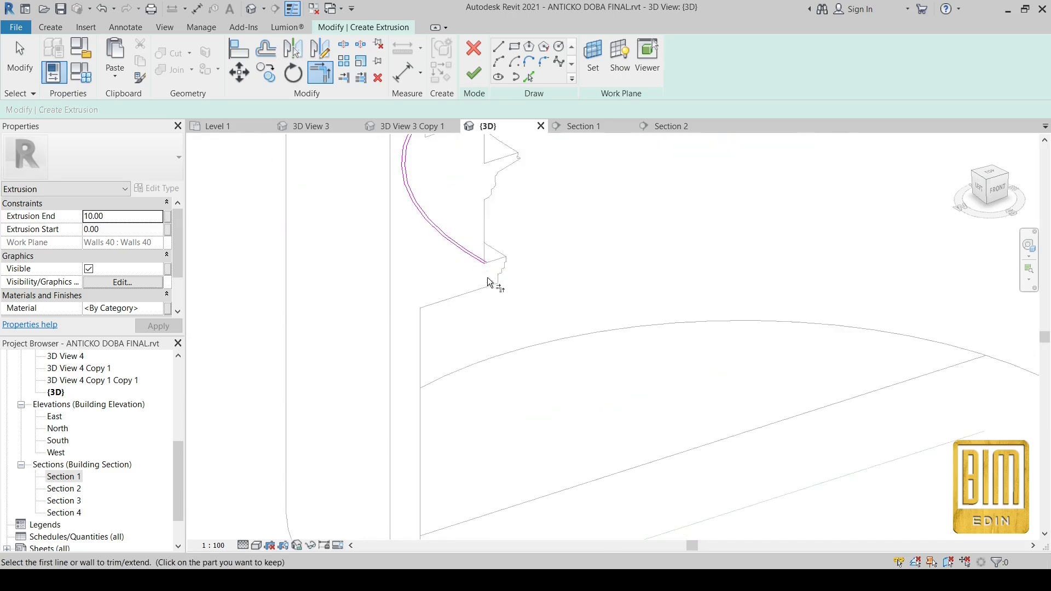
Step: Close the opposite end of the curved sketch with a picked edge, trim the corners and finish the extrusion with depth 10
click(529, 77)
click(473, 273)
click(320, 73)
scroll(473, 273, up, 2)
click(488, 286)
click(472, 281)
click(474, 73)
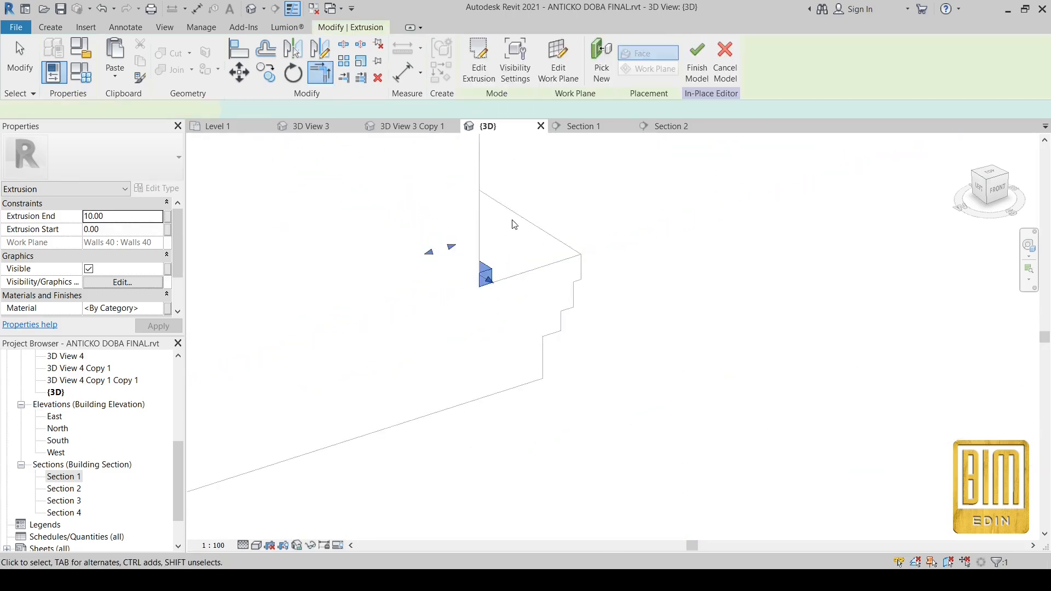
Step: Copy the thin curved extrusion at the base of the frieze to the clipboard
scroll(512, 260, down, 8)
scroll(694, 189, up, 4)
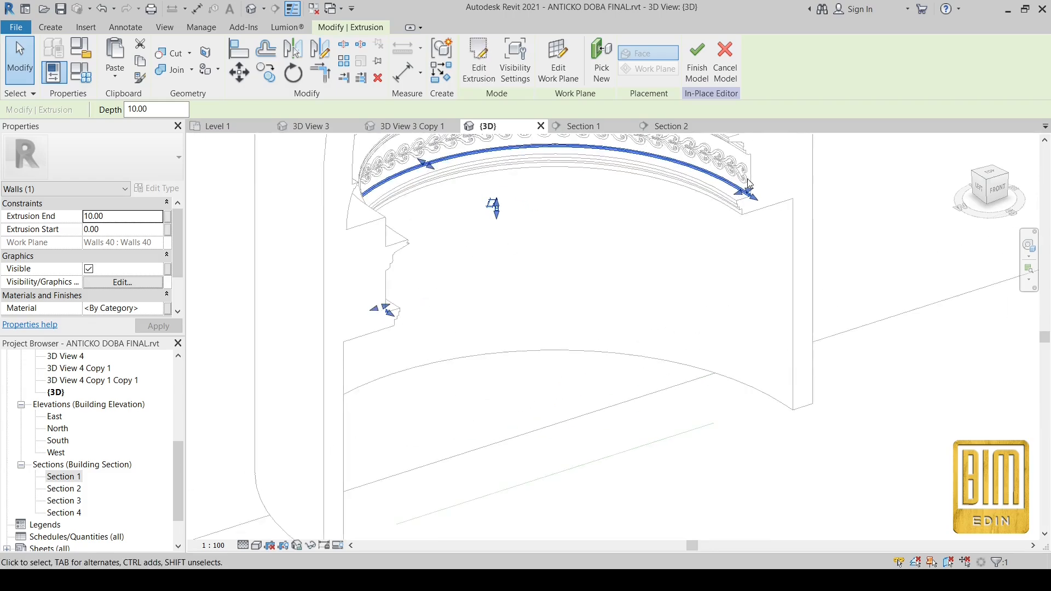
click(141, 64)
click(116, 75)
click(592, 268)
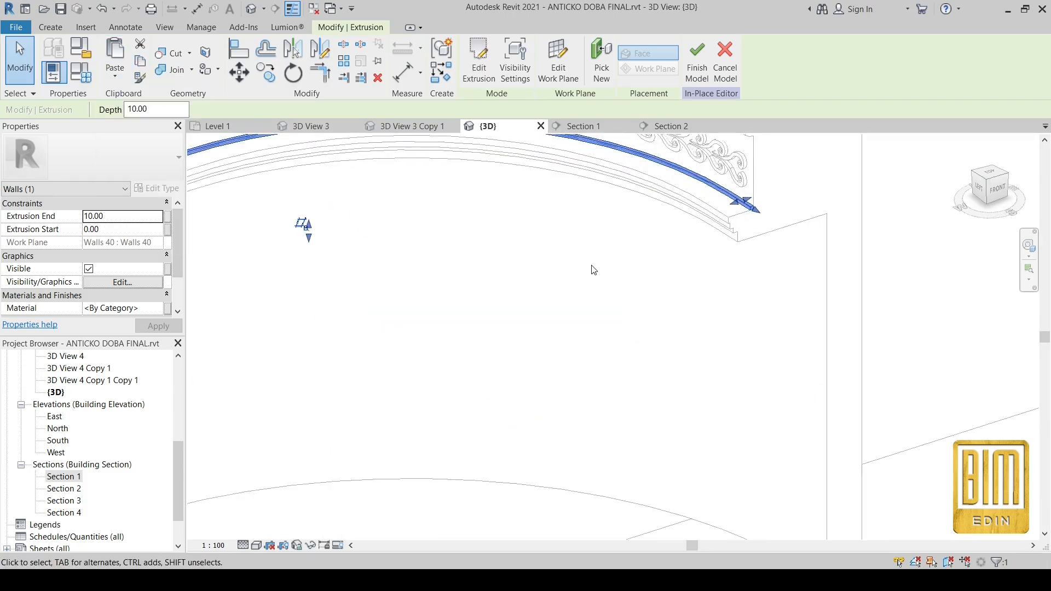
Step: Move the thin curved extrusion straight up in the front view, from below the scroll ornaments to just above them
scroll(594, 265, down, 2)
drag(997, 189, 893, 184)
click(995, 187)
scroll(766, 315, up, 5)
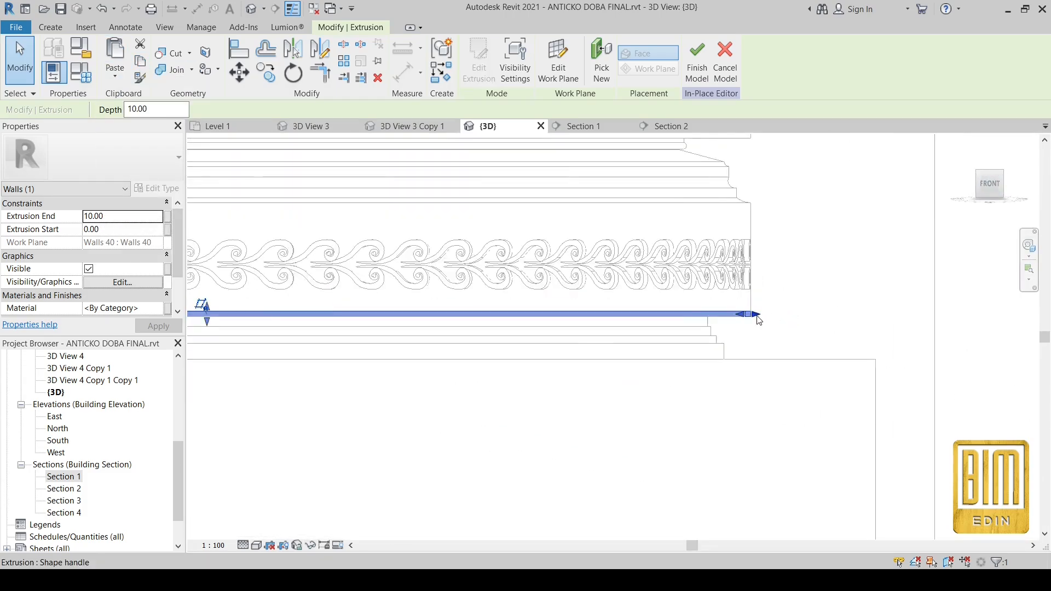
click(239, 79)
click(747, 313)
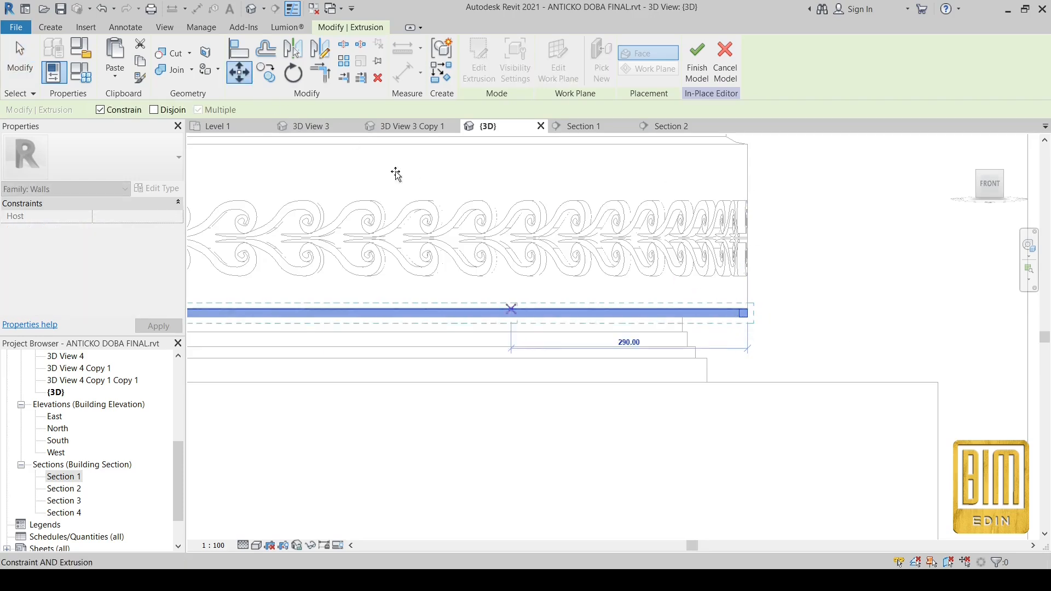
click(747, 170)
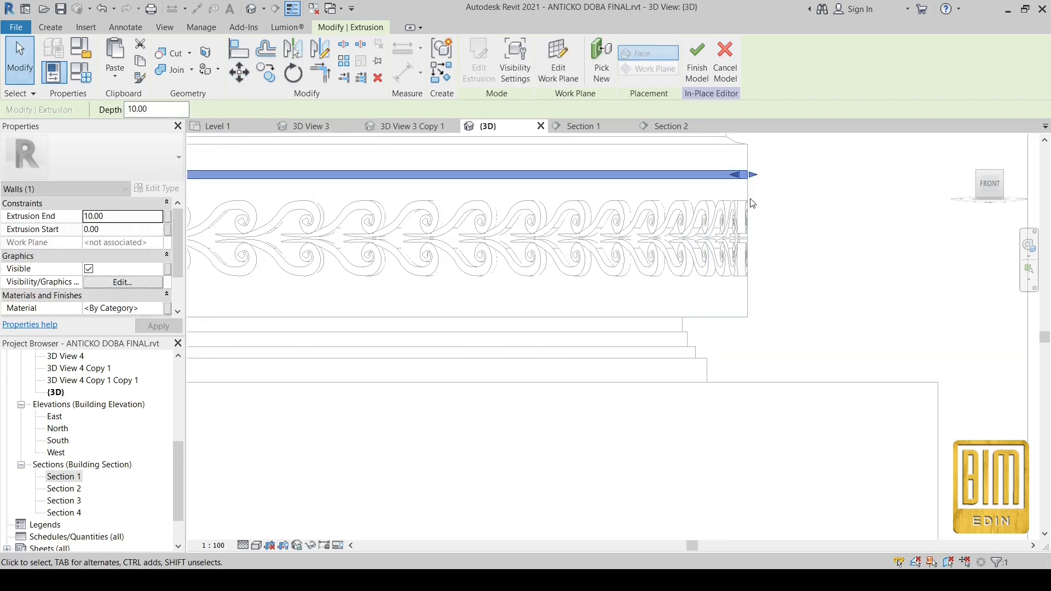
Step: Copy the thin curved strip straight down to the base of the frieze and finish the in-place model
click(256, 71)
click(747, 178)
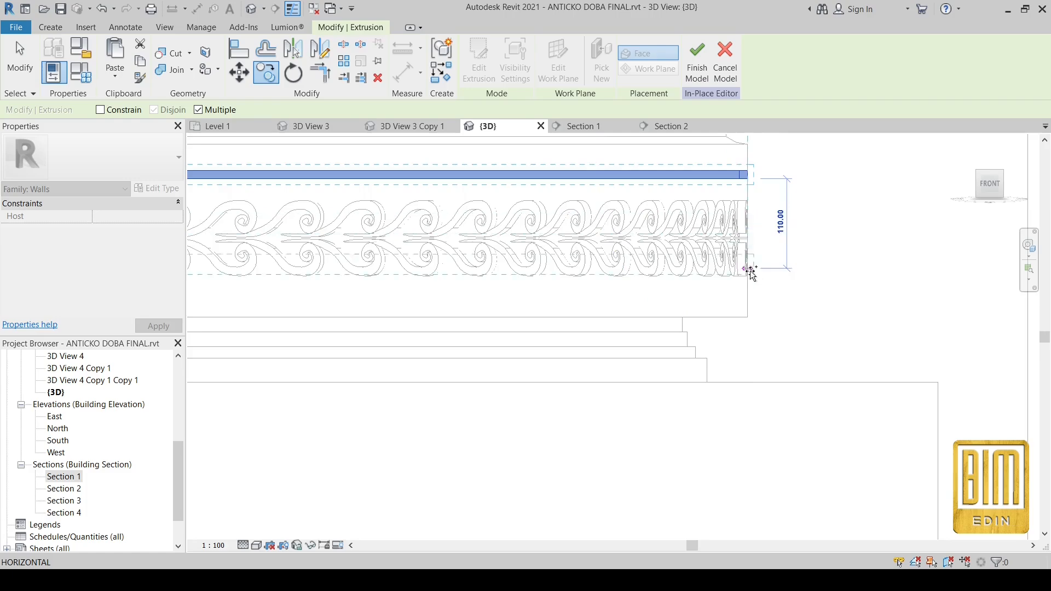
click(749, 315)
scroll(760, 268, down, 2)
click(20, 59)
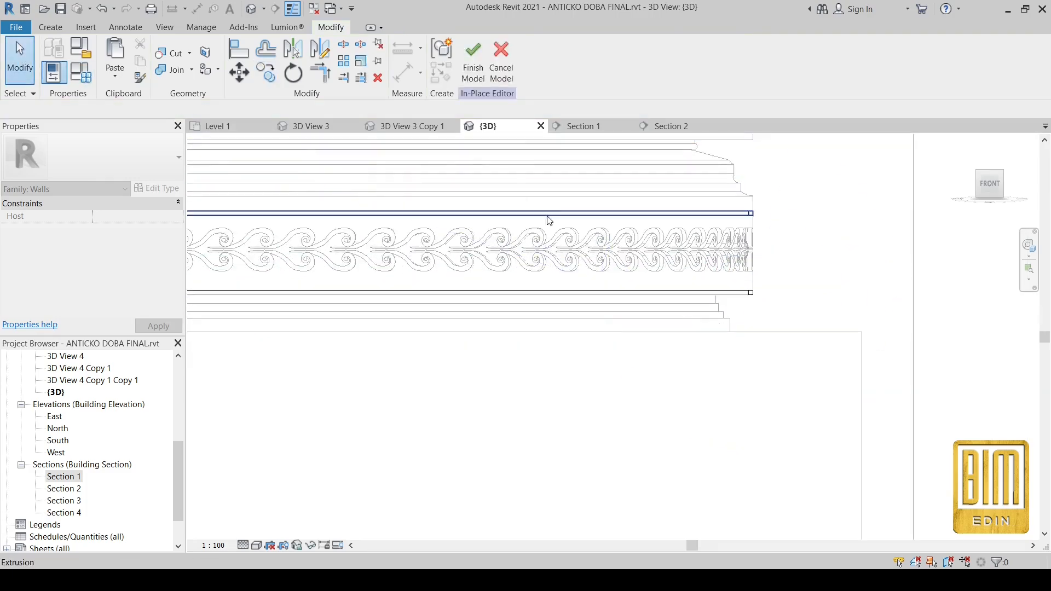
scroll(544, 214, down, 3)
click(508, 76)
Step: Reveal the hidden elements of the building around the apse in the 3D view
scroll(607, 283, down, 2)
shift+middle_drag(474, 282, 304, 498)
click(256, 546)
click(526, 480)
click(365, 546)
scroll(566, 291, down, 5)
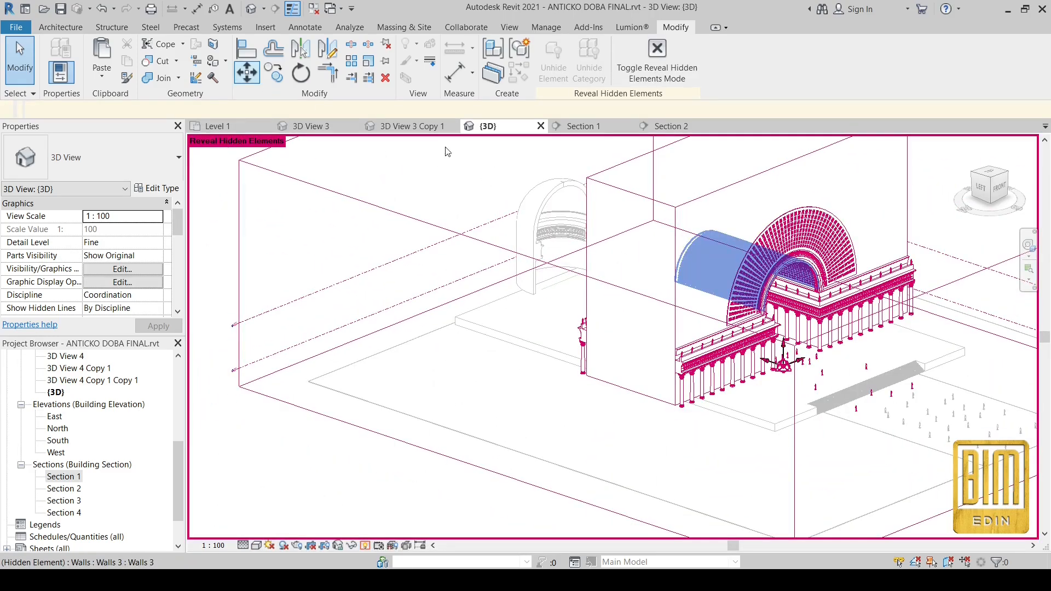
Step: From the front, align the apse's upper curved strip and the lower strip's top edge with the strips of the adjoining hidden frieze
click(247, 48)
scroll(815, 299, up, 7)
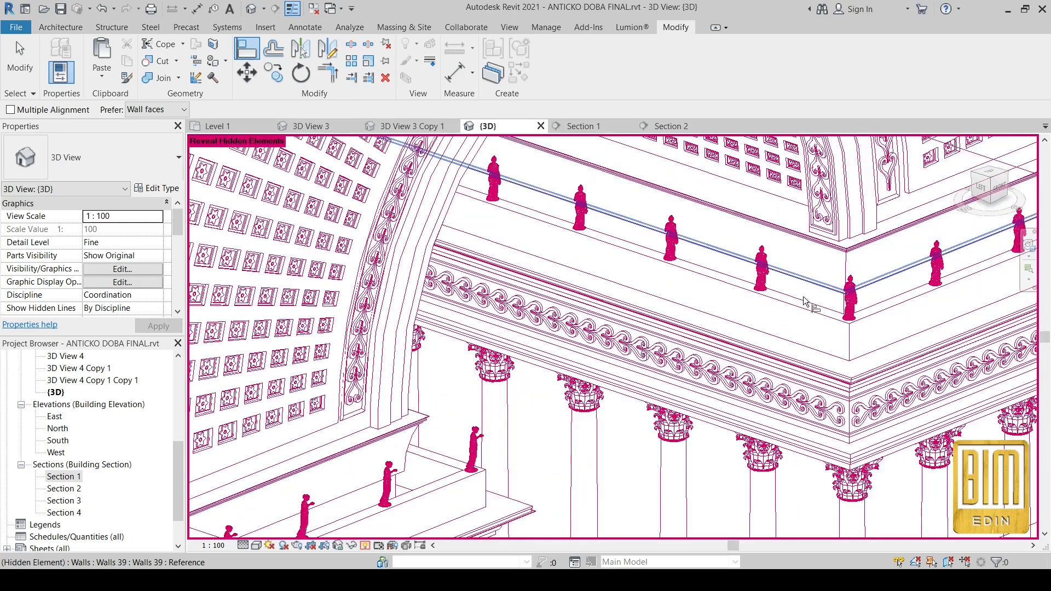
scroll(782, 384, up, 5)
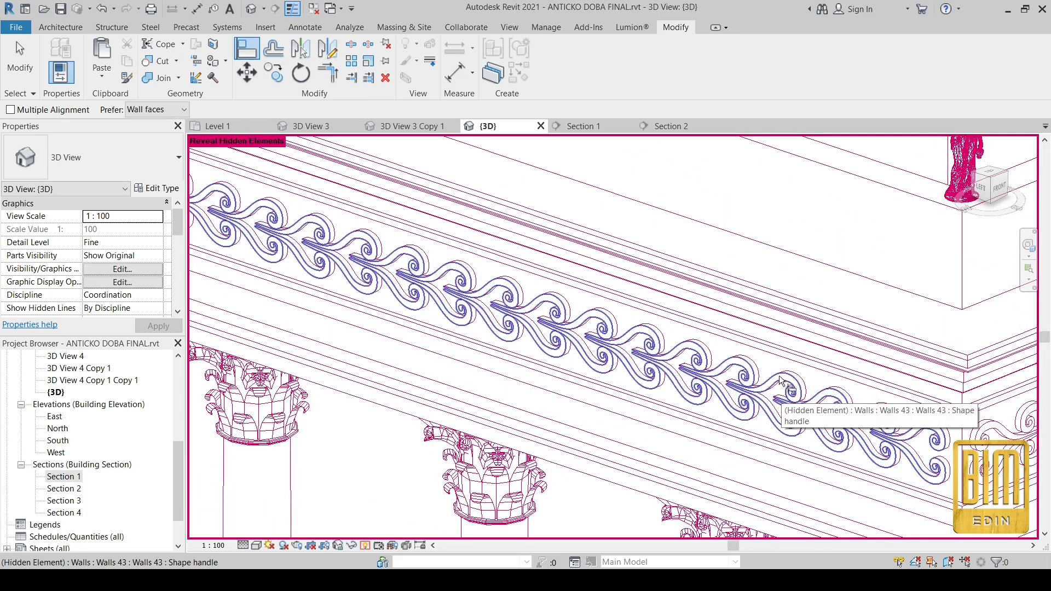
click(999, 188)
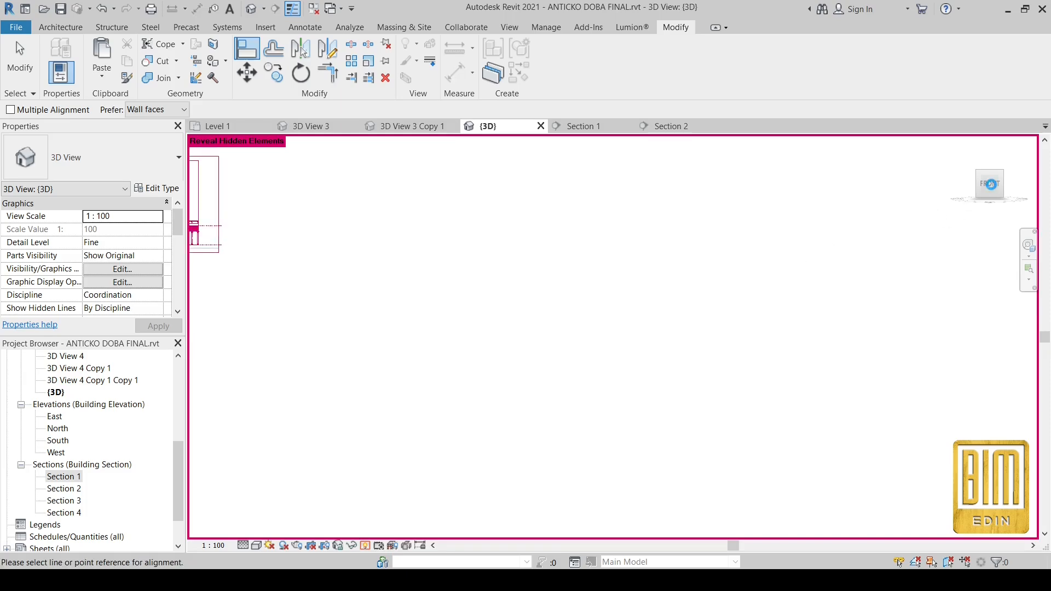
scroll(650, 379, up, 6)
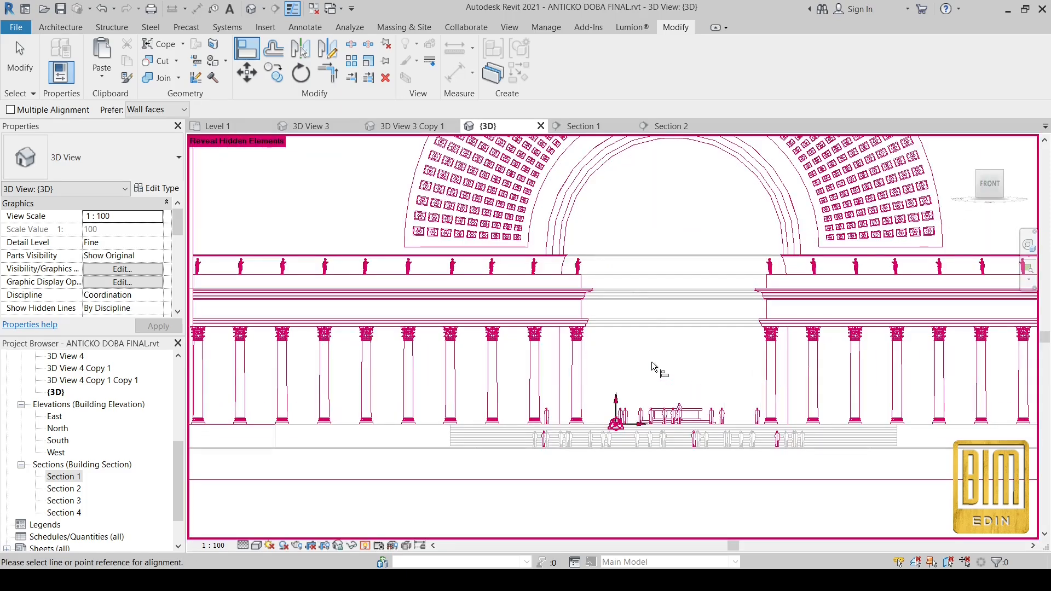
scroll(543, 287, up, 5)
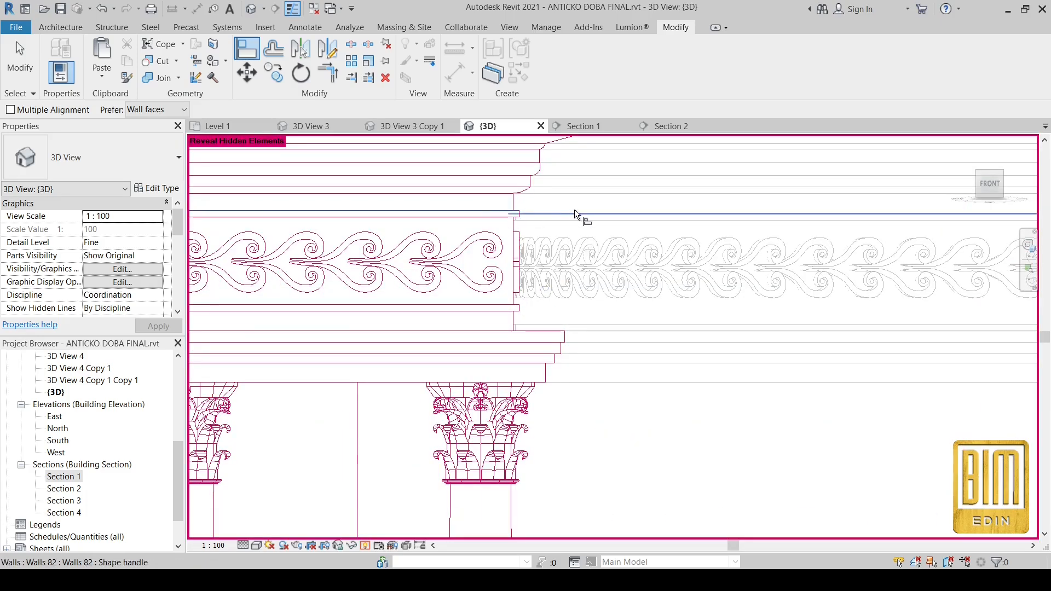
click(543, 225)
click(491, 302)
click(576, 323)
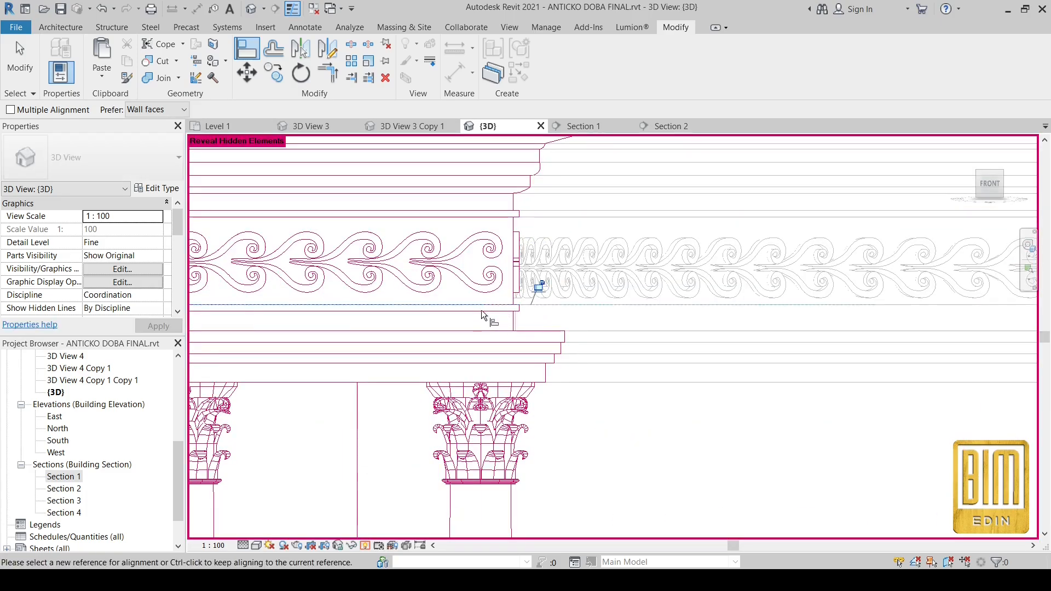
click(103, 17)
Step: Thin the lower curved strip by raising its bottom edge and aligning it with the lower edge of the adjoining hidden strip
click(556, 309)
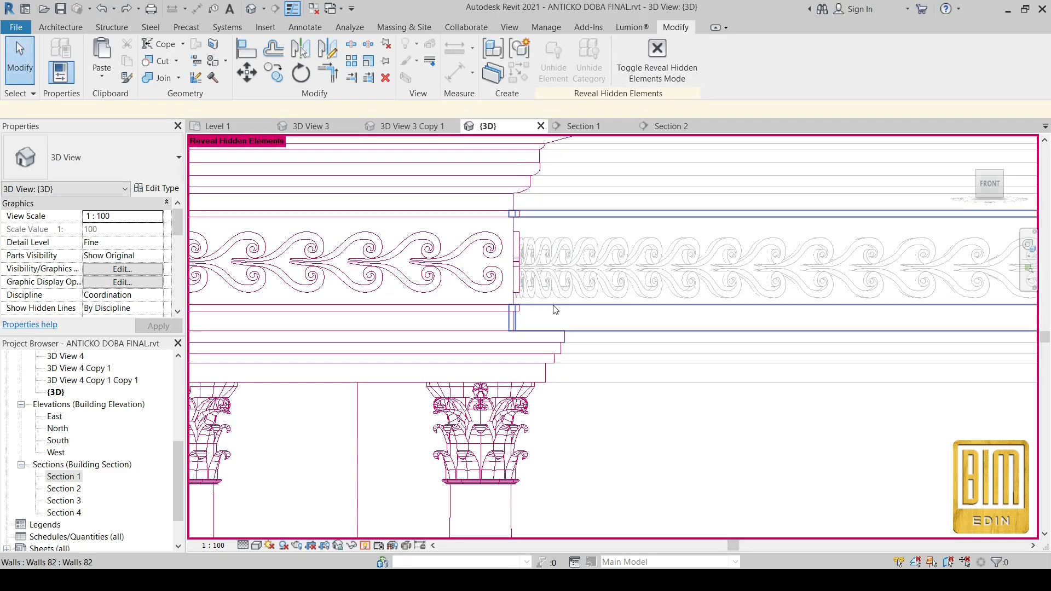
click(557, 310)
scroll(335, 325, down, 3)
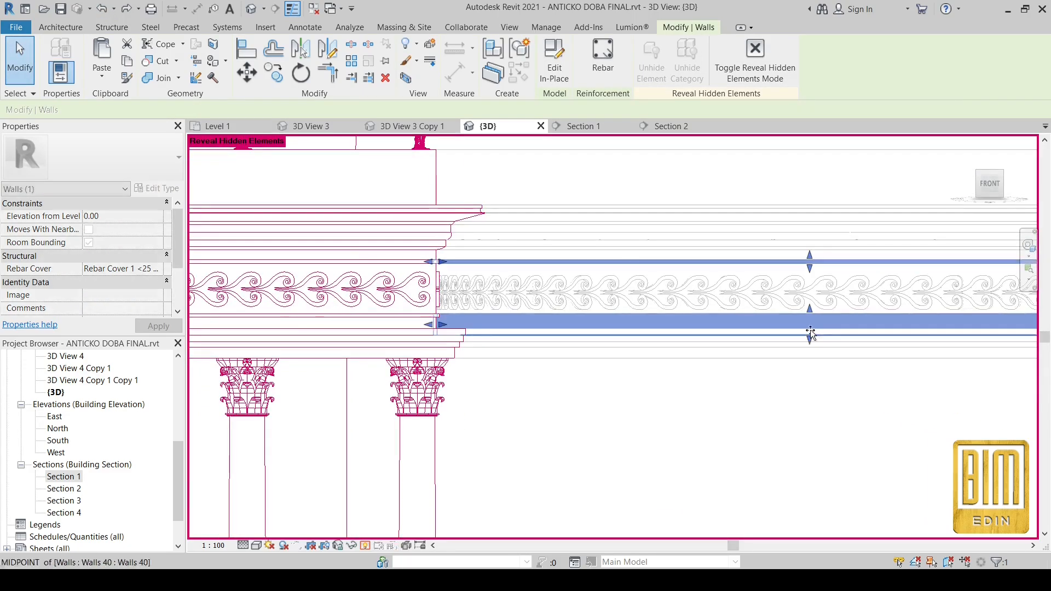
drag(812, 323, 754, 325)
scroll(361, 219, up, 5)
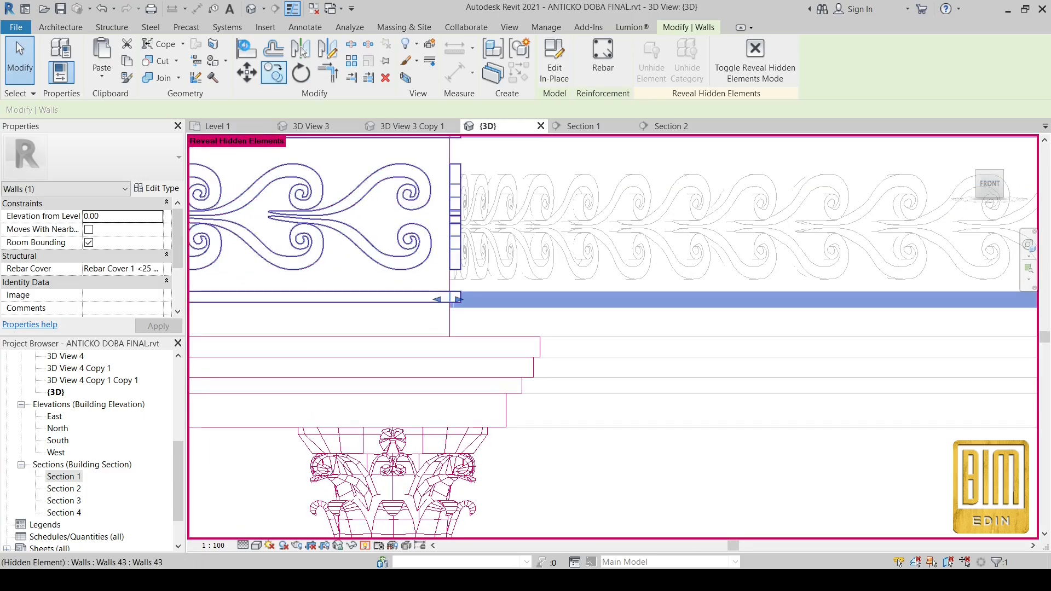
click(247, 49)
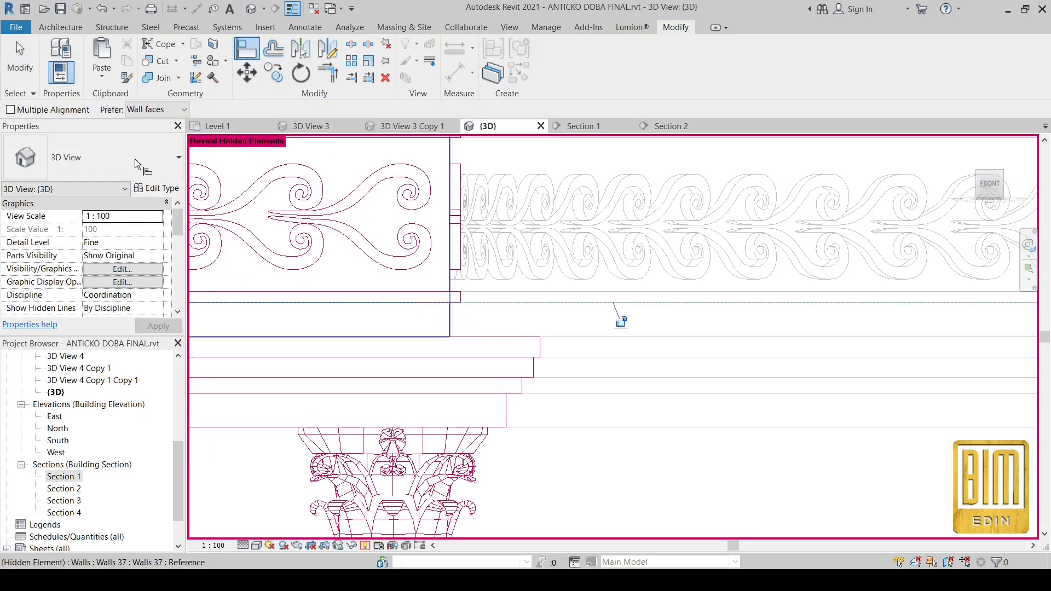
key(Escape)
Step: Turn off the display of hidden elements and inspect the apse from an angled view
click(655, 54)
scroll(515, 284, down, 8)
shift+middle_drag(586, 380, 836, 357)
scroll(394, 245, up, 5)
scroll(576, 234, down, 7)
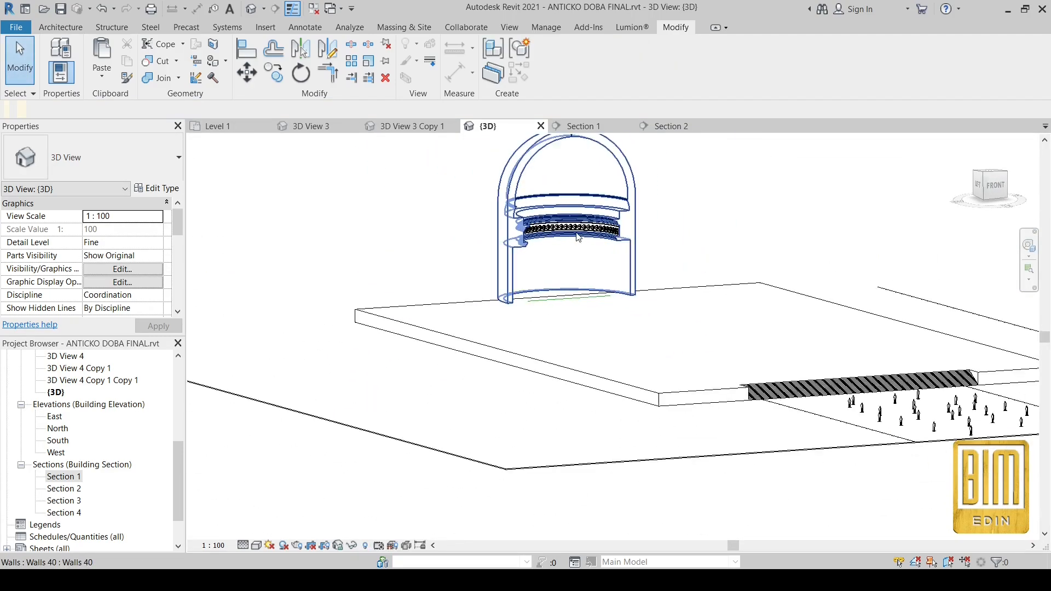
scroll(93, 405, down, 1)
Step: Open 3D View 3 and load the linked models of the building with Manage Links
scroll(93, 405, up, 3)
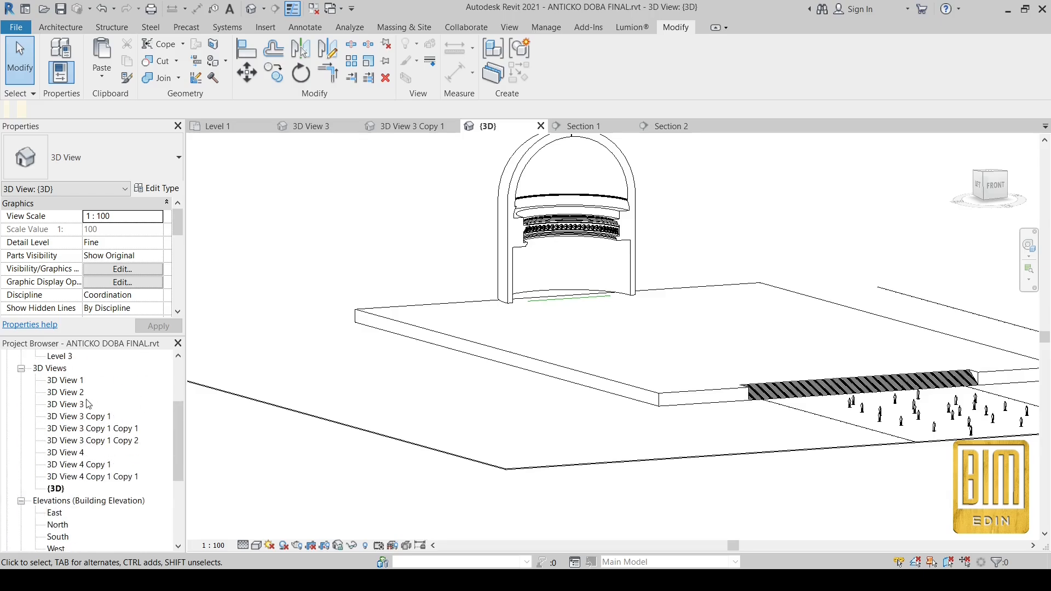
double_click(82, 405)
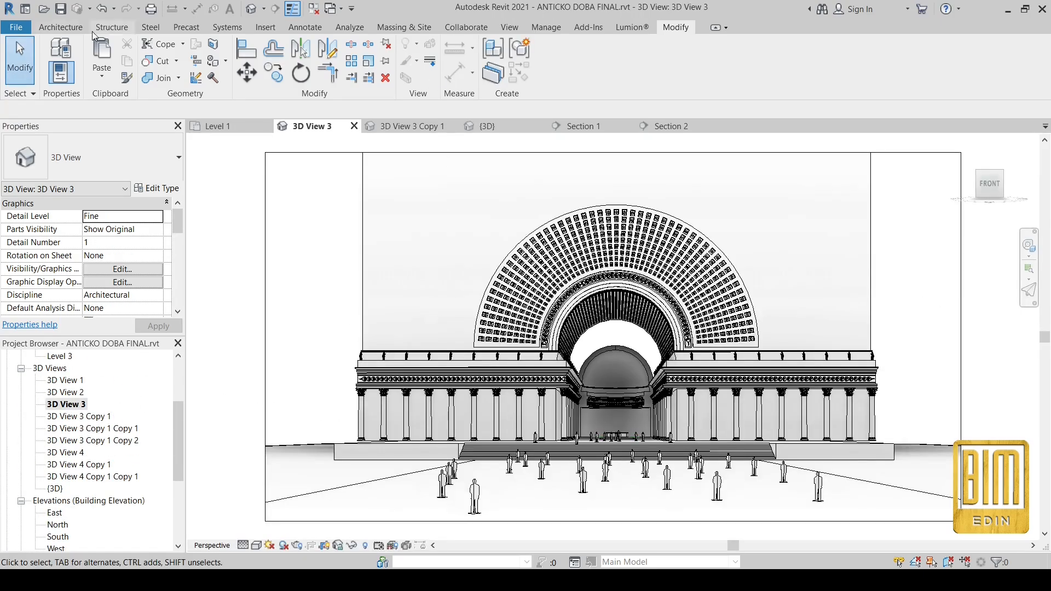
click(547, 27)
click(768, 63)
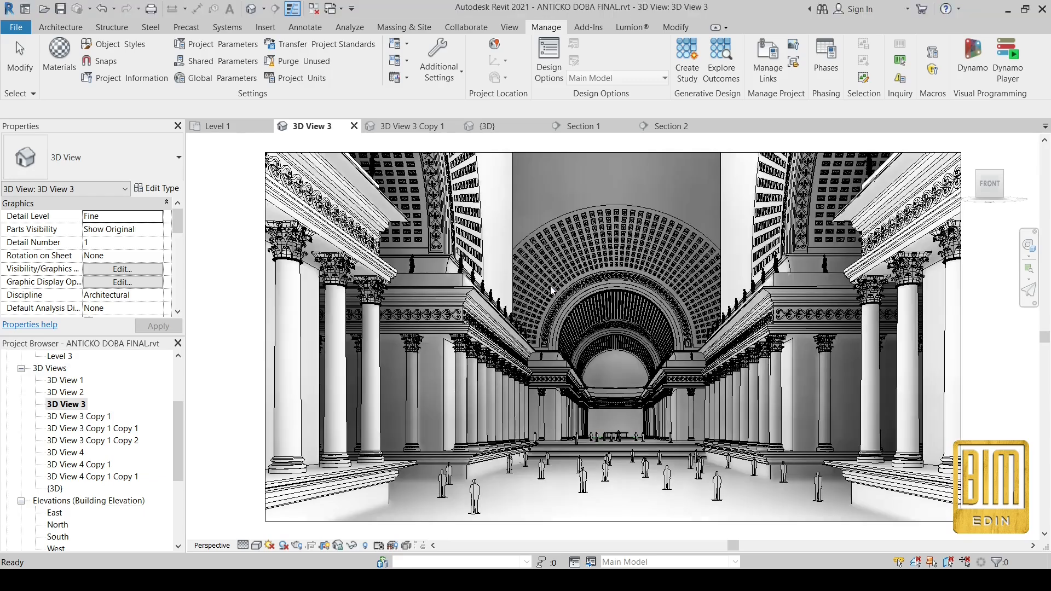
Step: Review the completed hall in the saved perspectives from 3D View 3 Copy 1 through 3D View 4 Copy 1 Copy 1, returning to 3D View 3
double_click(76, 418)
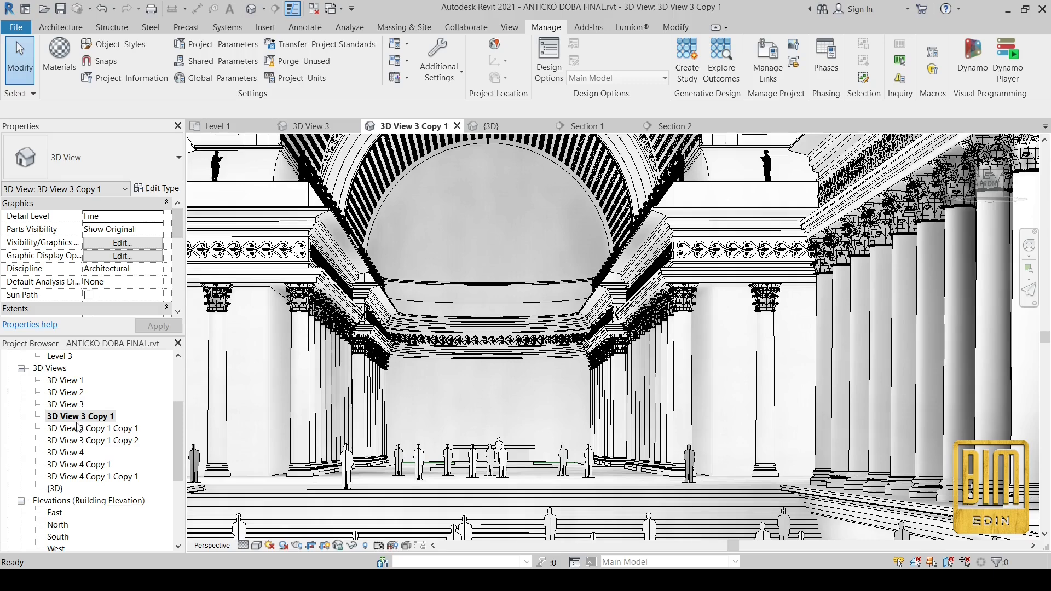
double_click(78, 429)
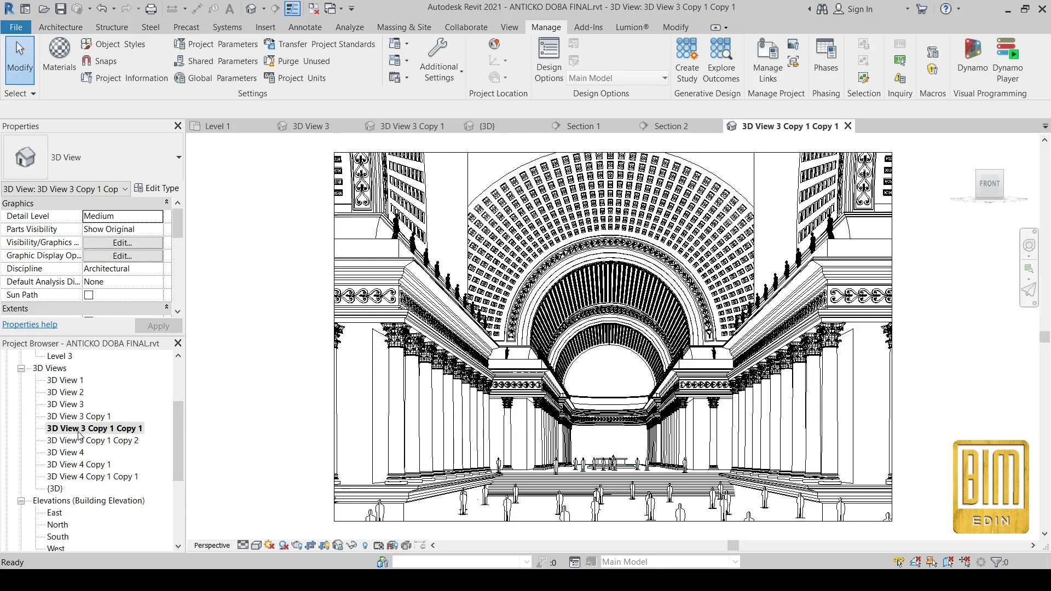
double_click(76, 441)
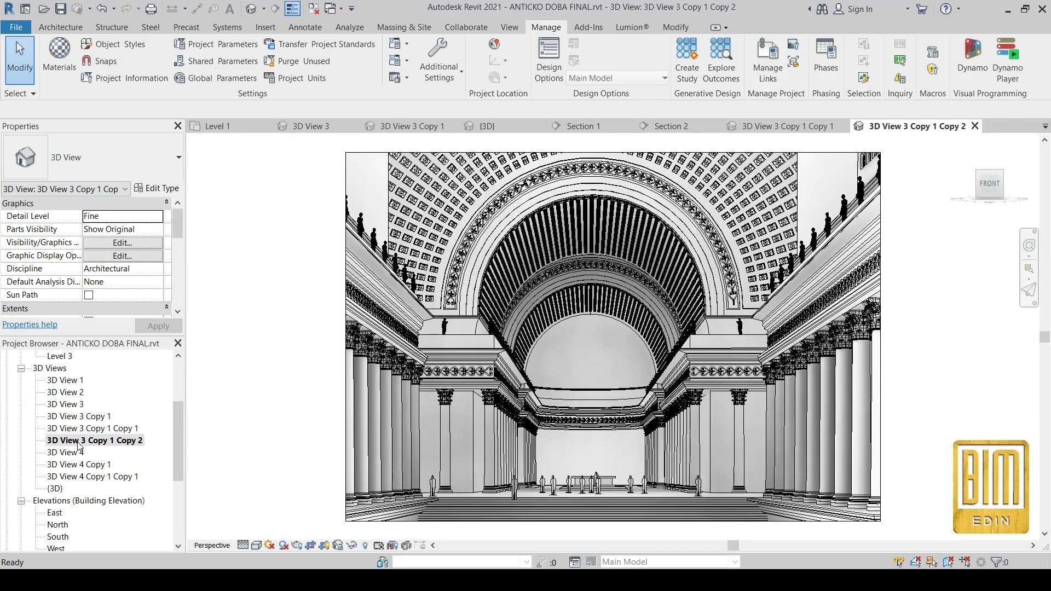
double_click(72, 454)
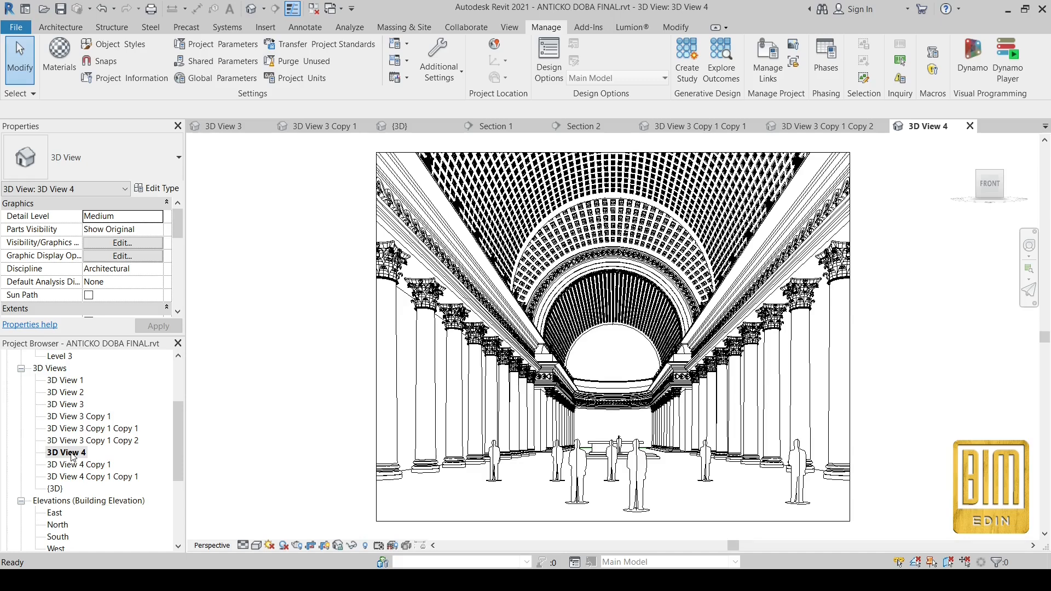
double_click(79, 465)
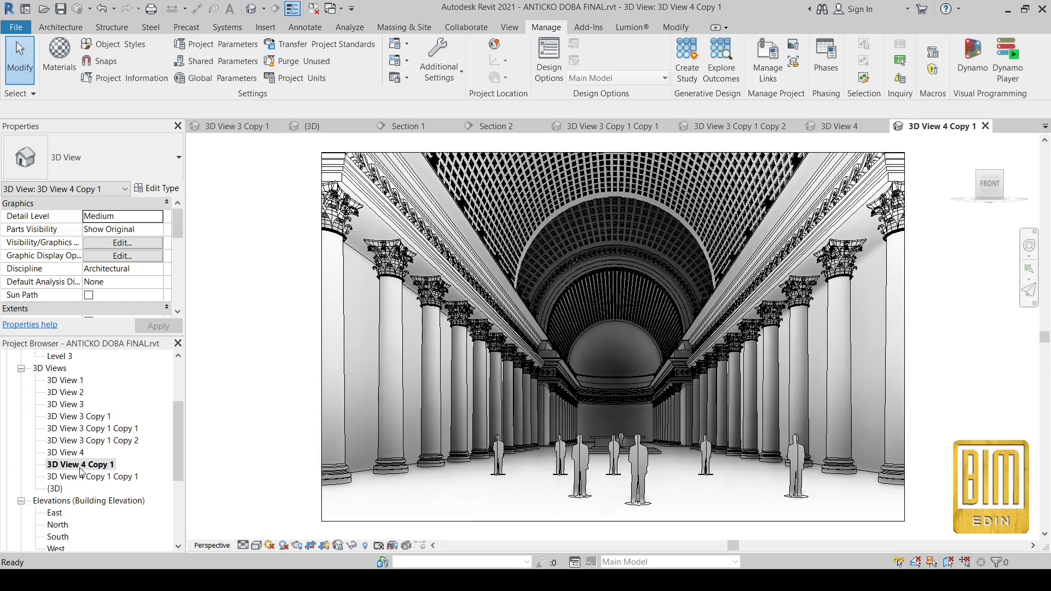
double_click(81, 476)
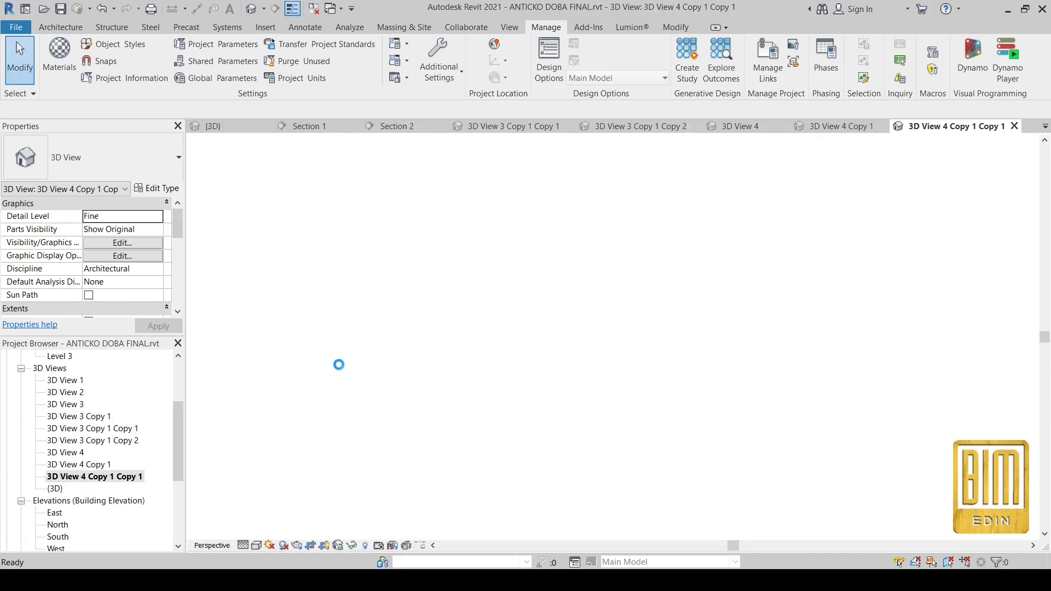
double_click(77, 406)
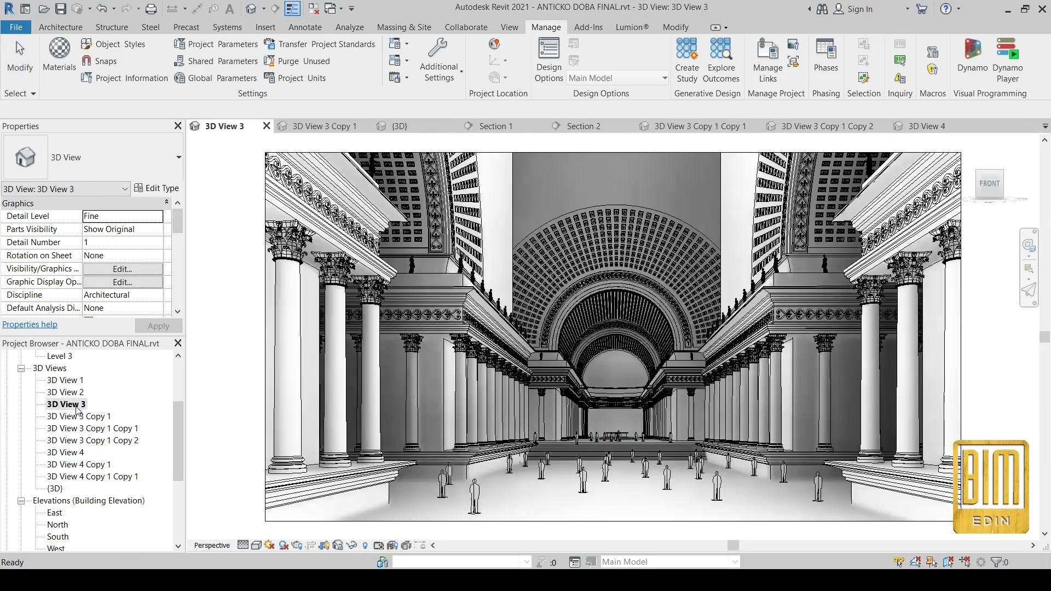